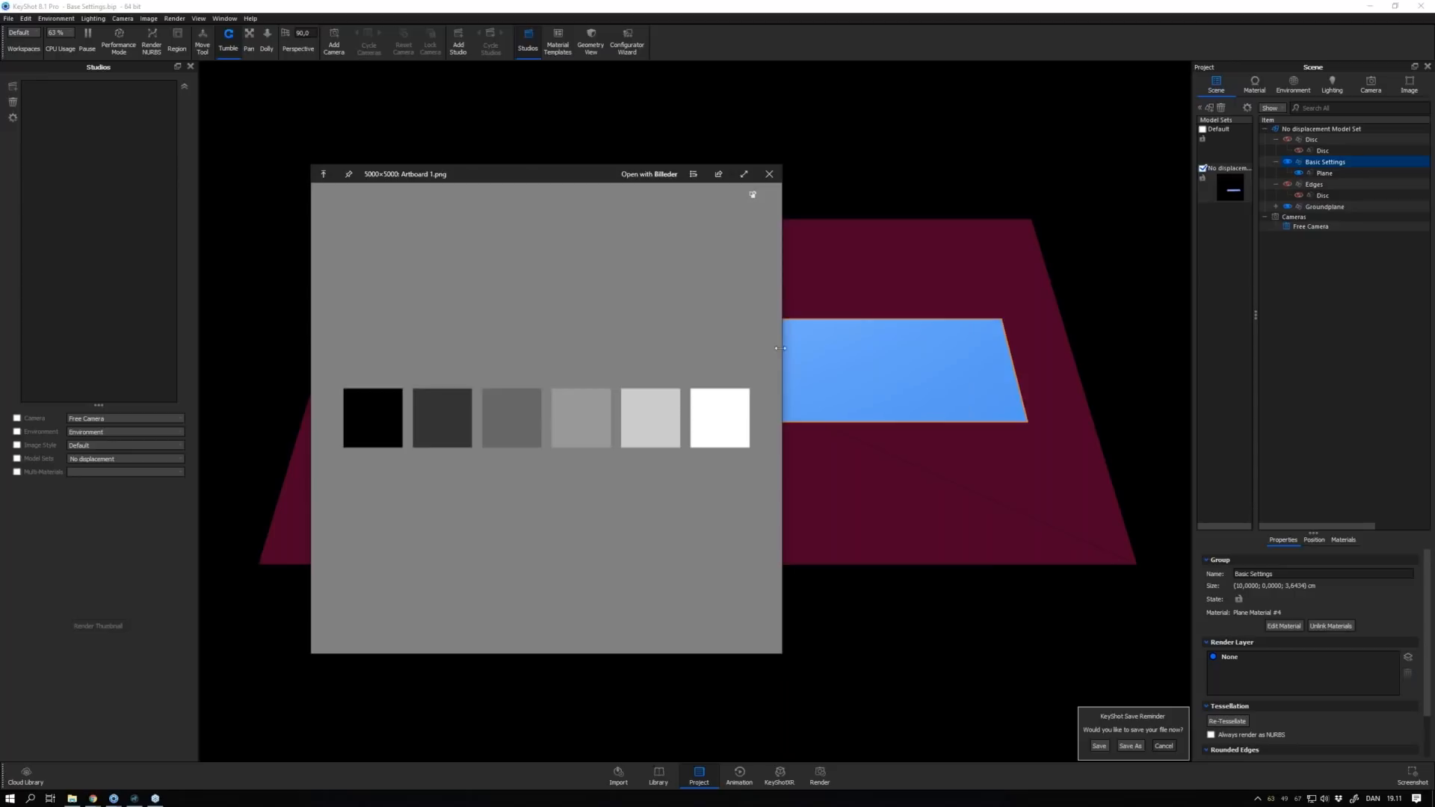
# Close the image preview, open the blue plane's material graph, and add Artboard 1.png as a Texture Map node
pyautogui.click(770, 173)
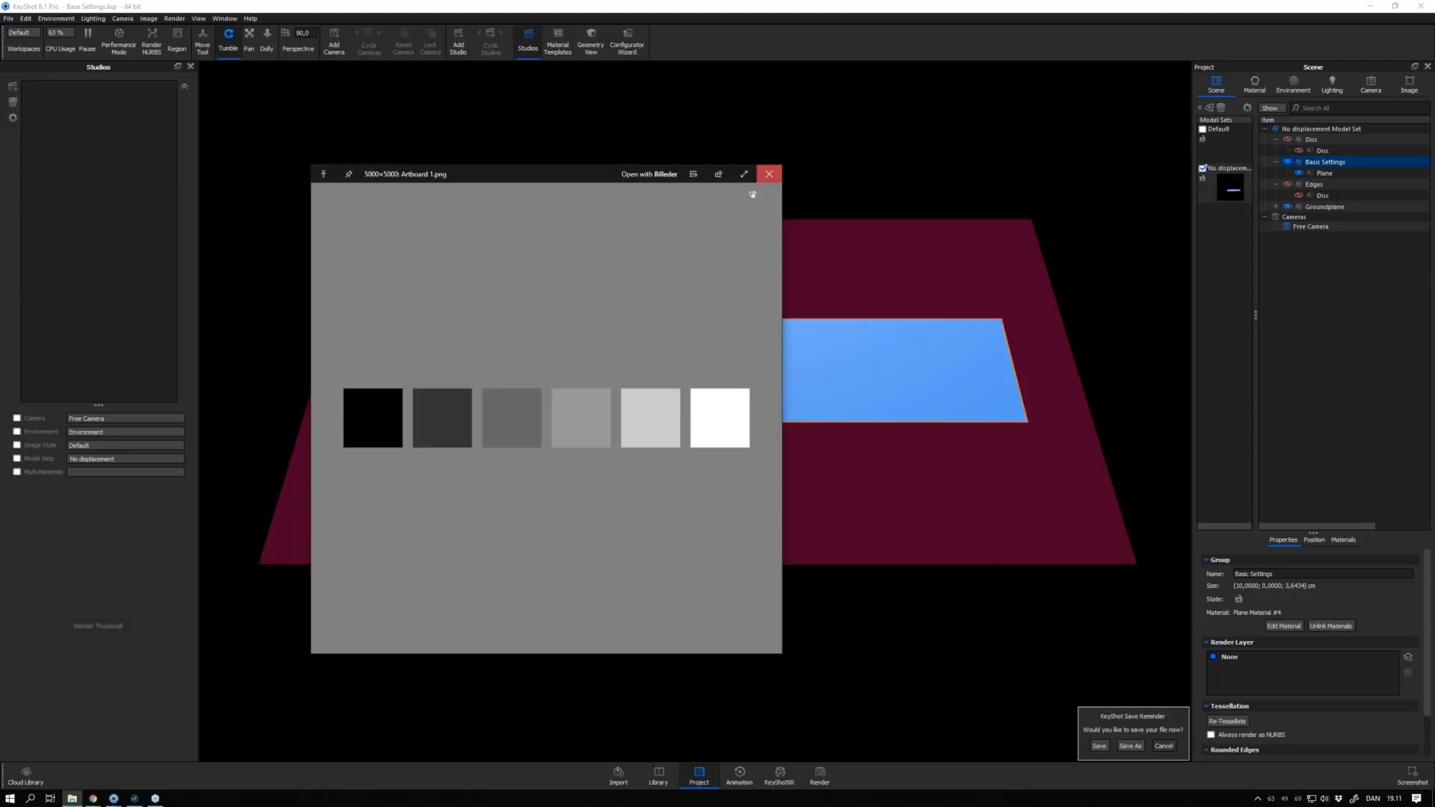
pyautogui.rightClick(758, 350)
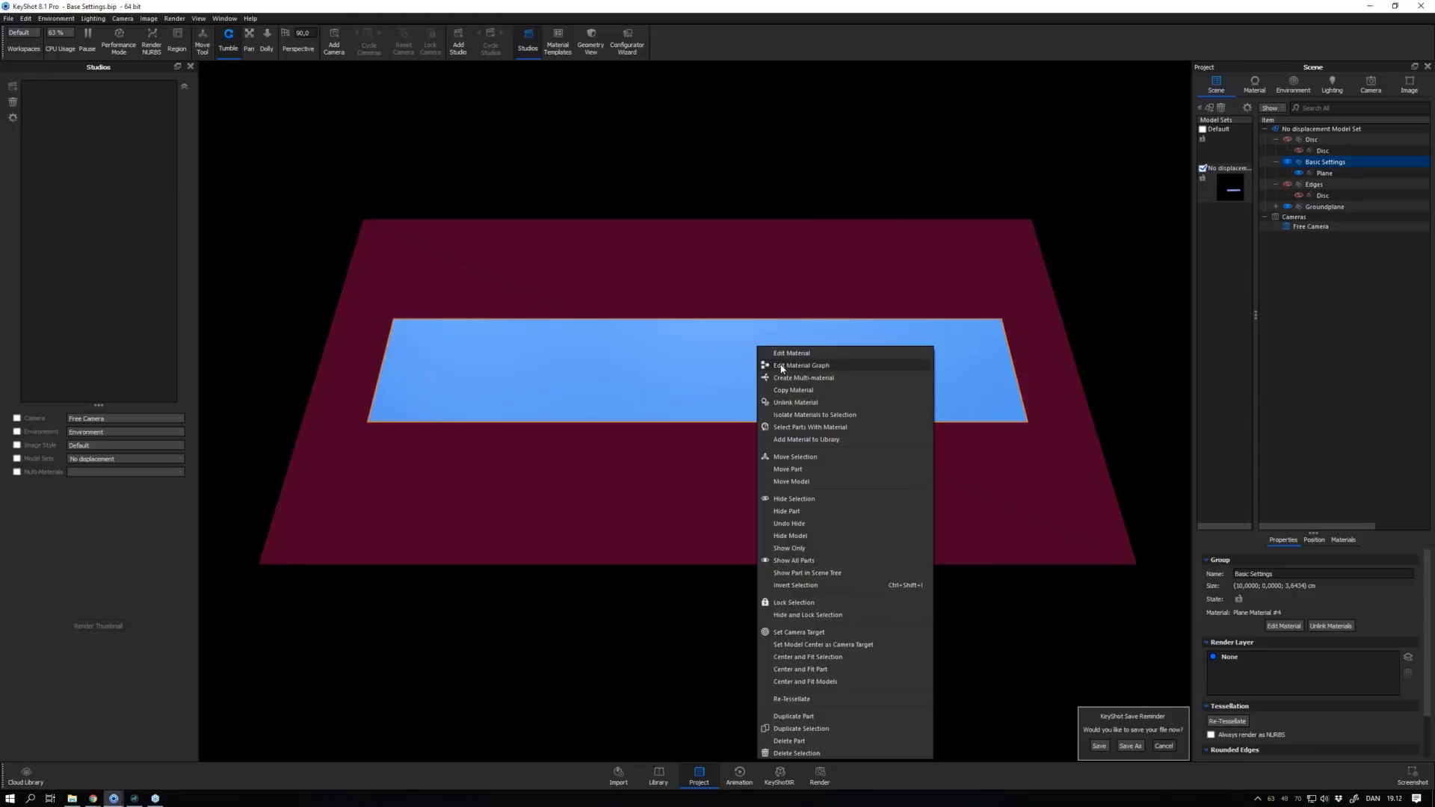
pyautogui.click(782, 365)
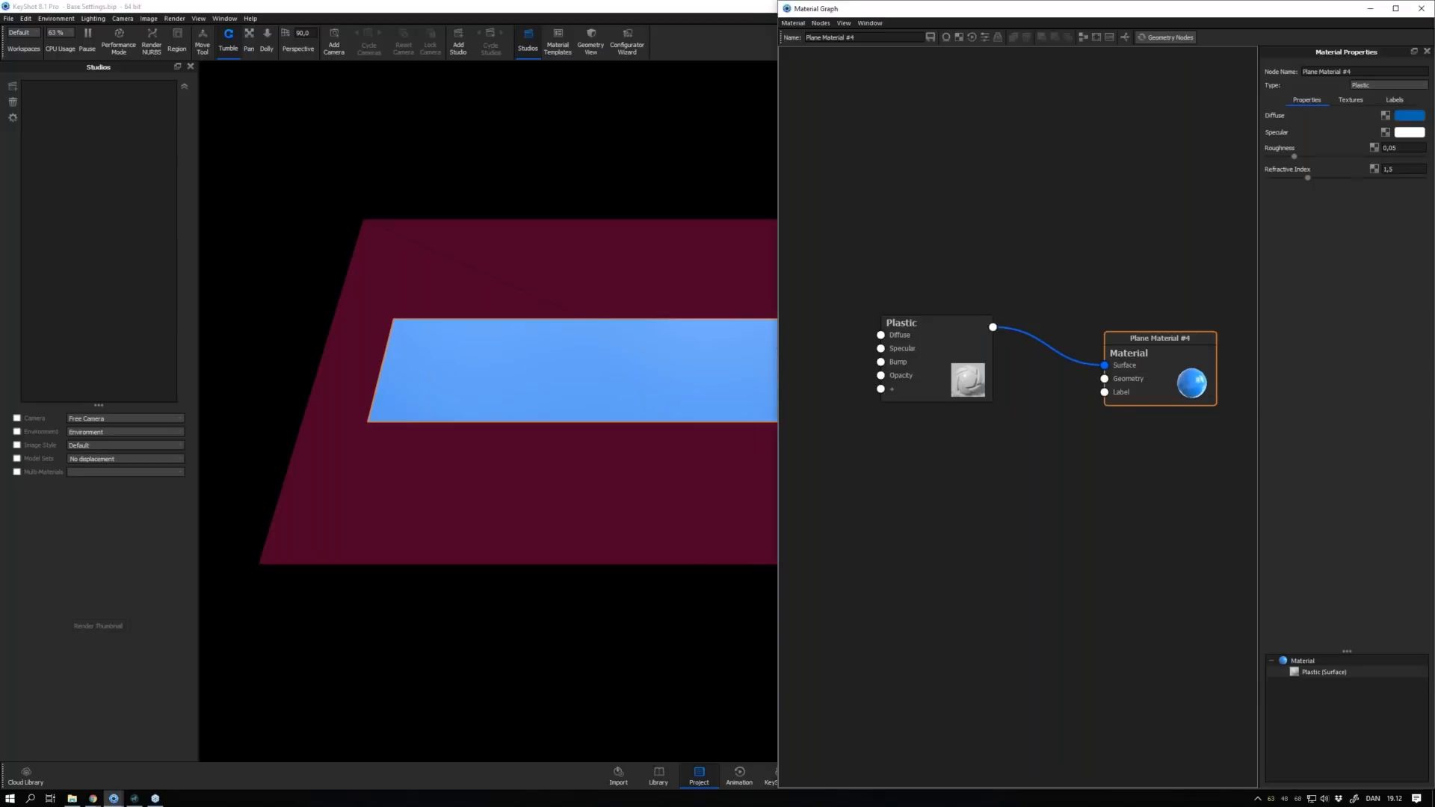
pyautogui.moveTo(964, 568); pyautogui.dragTo(866, 495)
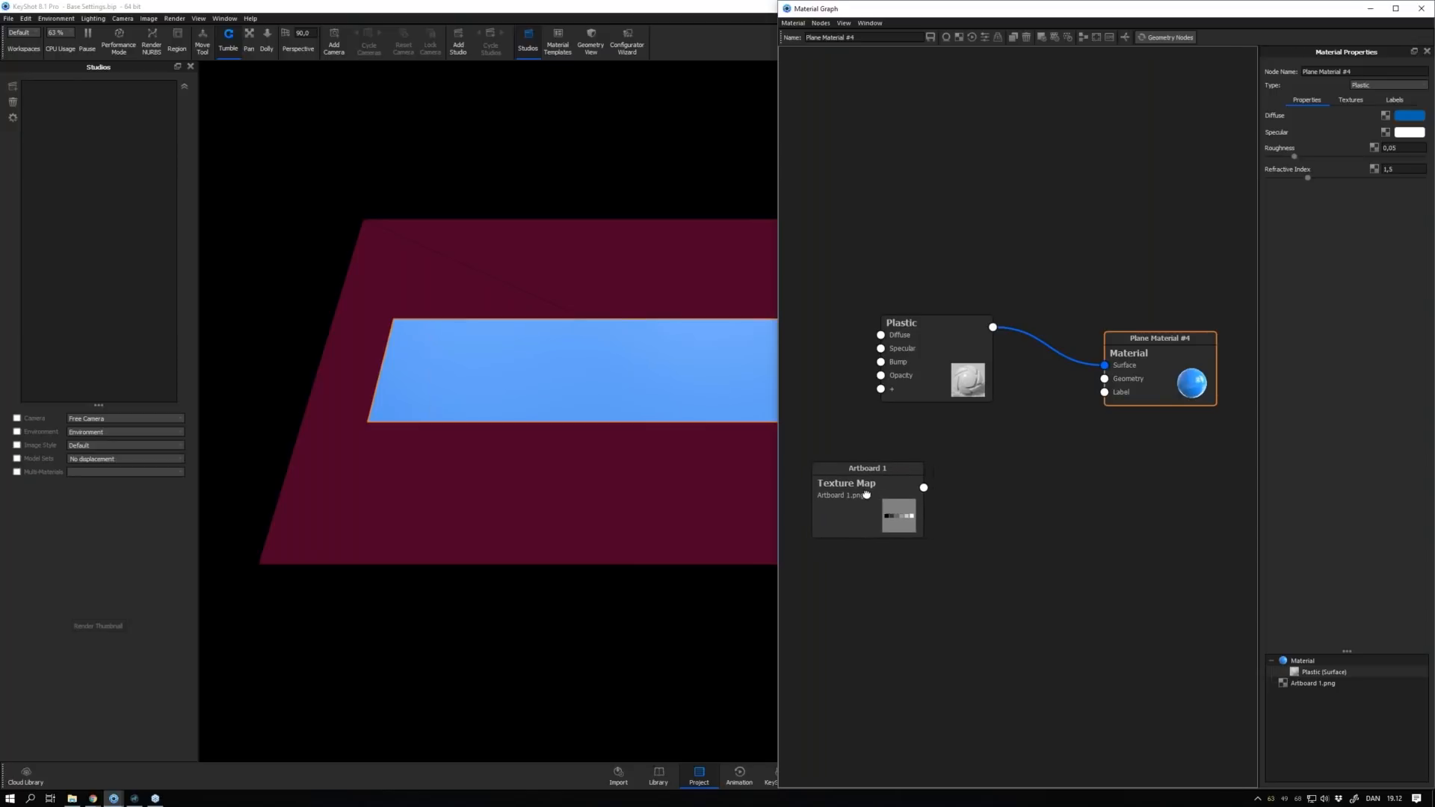
# Add a Displace geometry node and connect its output to the Geometry input of the Plane Material #4 node
pyautogui.rightClick(1015, 495)
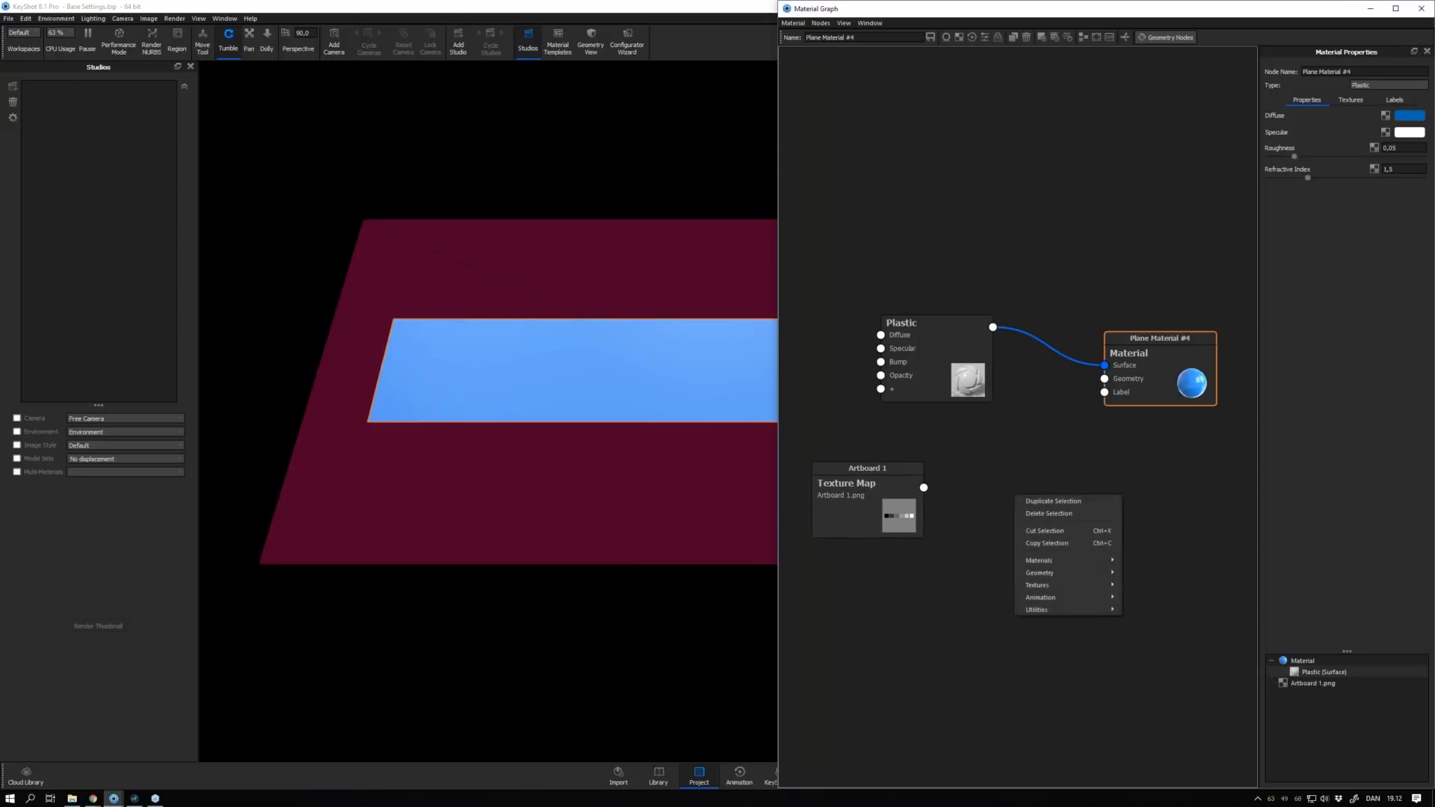
pyautogui.moveTo(1048, 575)
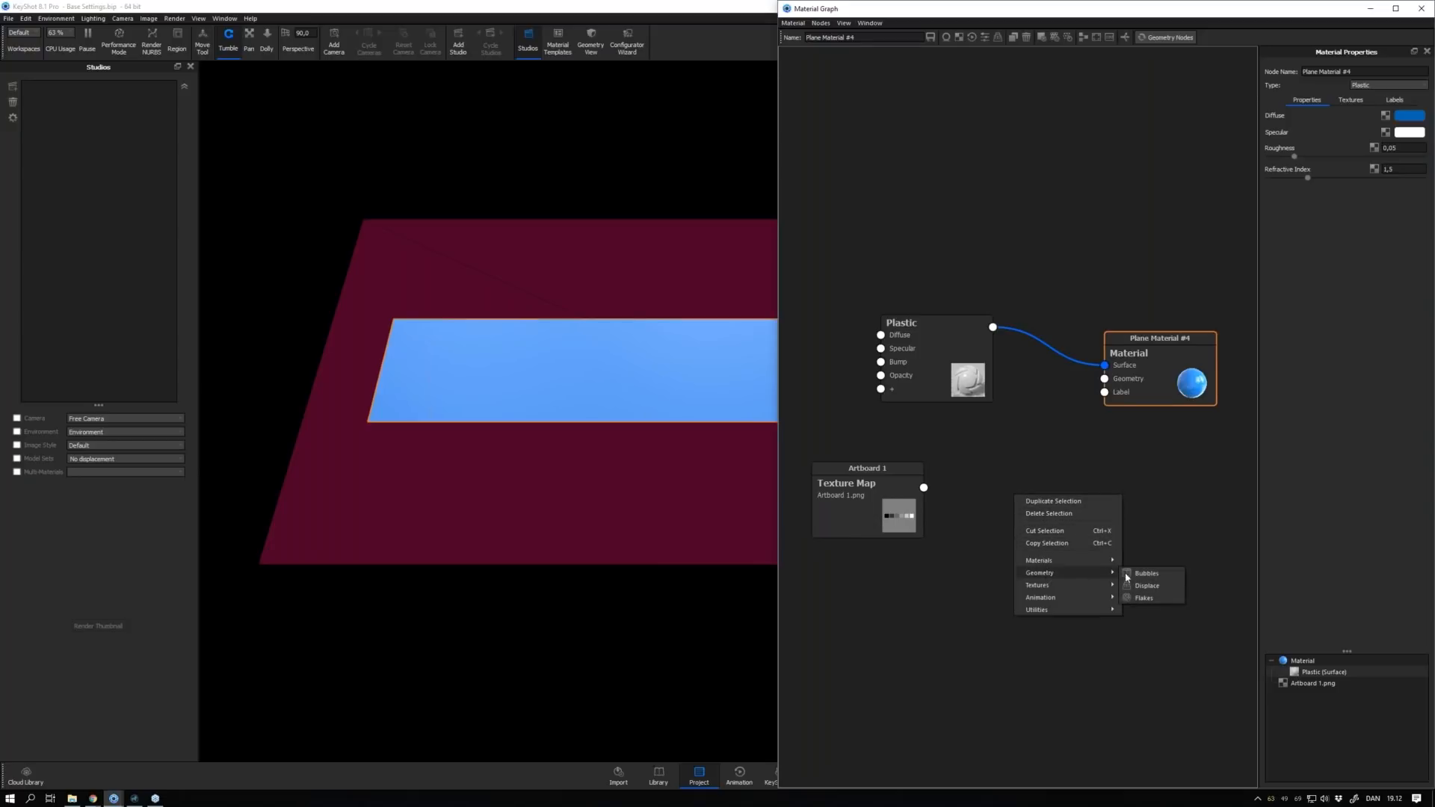
pyautogui.click(1147, 586)
pyautogui.moveTo(1073, 525); pyautogui.dragTo(1106, 381)
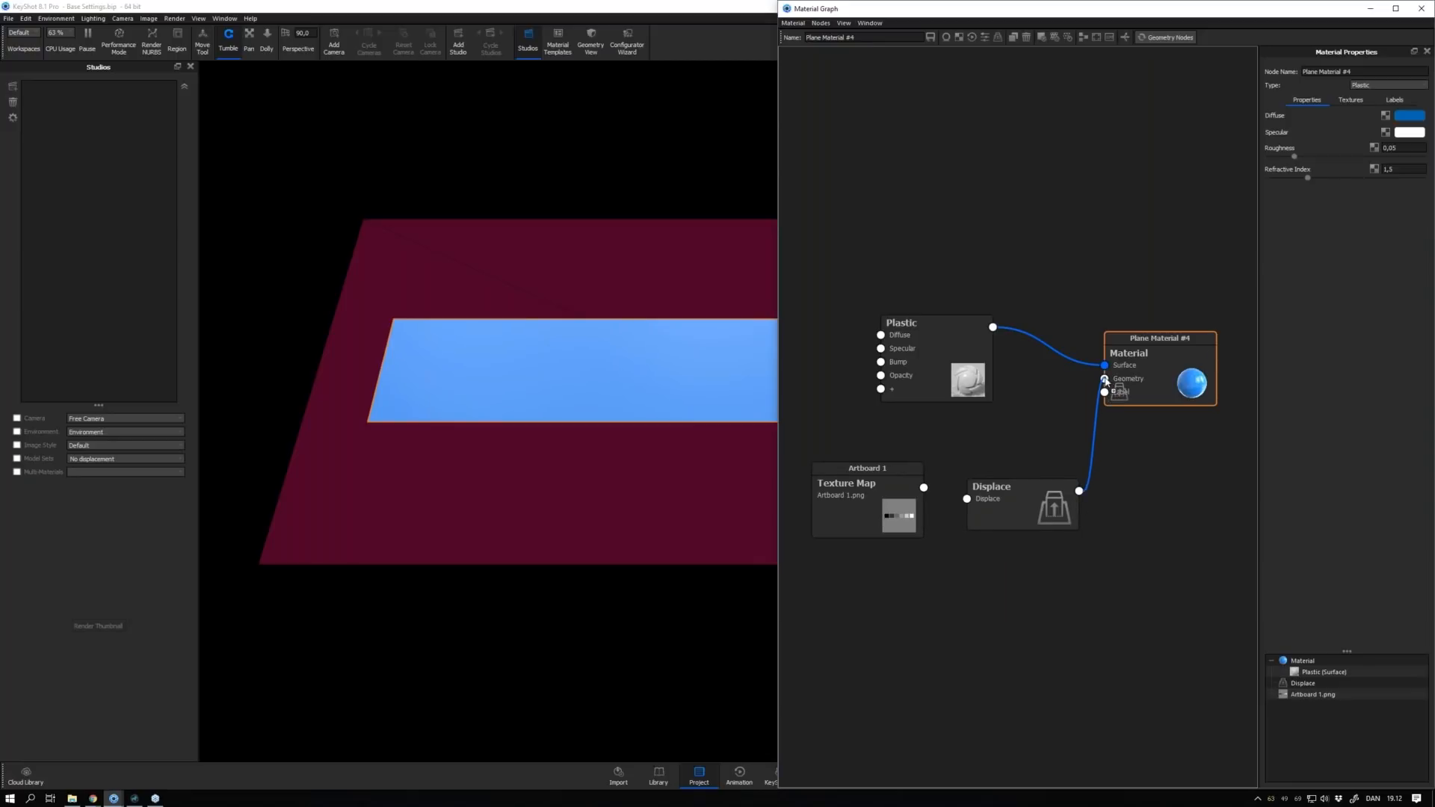
pyautogui.moveTo(1106, 381); pyautogui.dragTo(1154, 369)
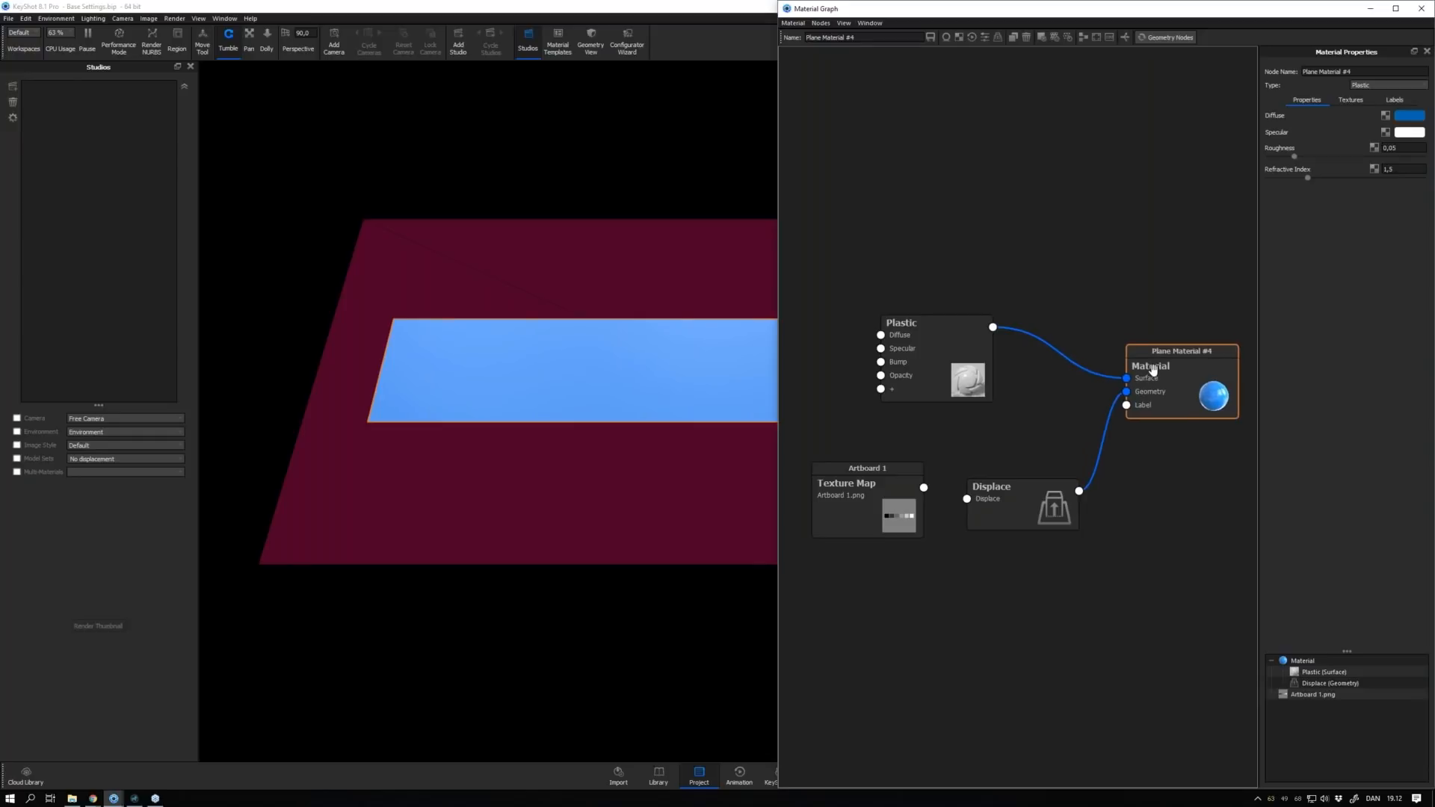
# Connect the Artboard 1 texture map to the Displace node's input and align the two nodes
pyautogui.moveTo(905, 516); pyautogui.dragTo(967, 502)
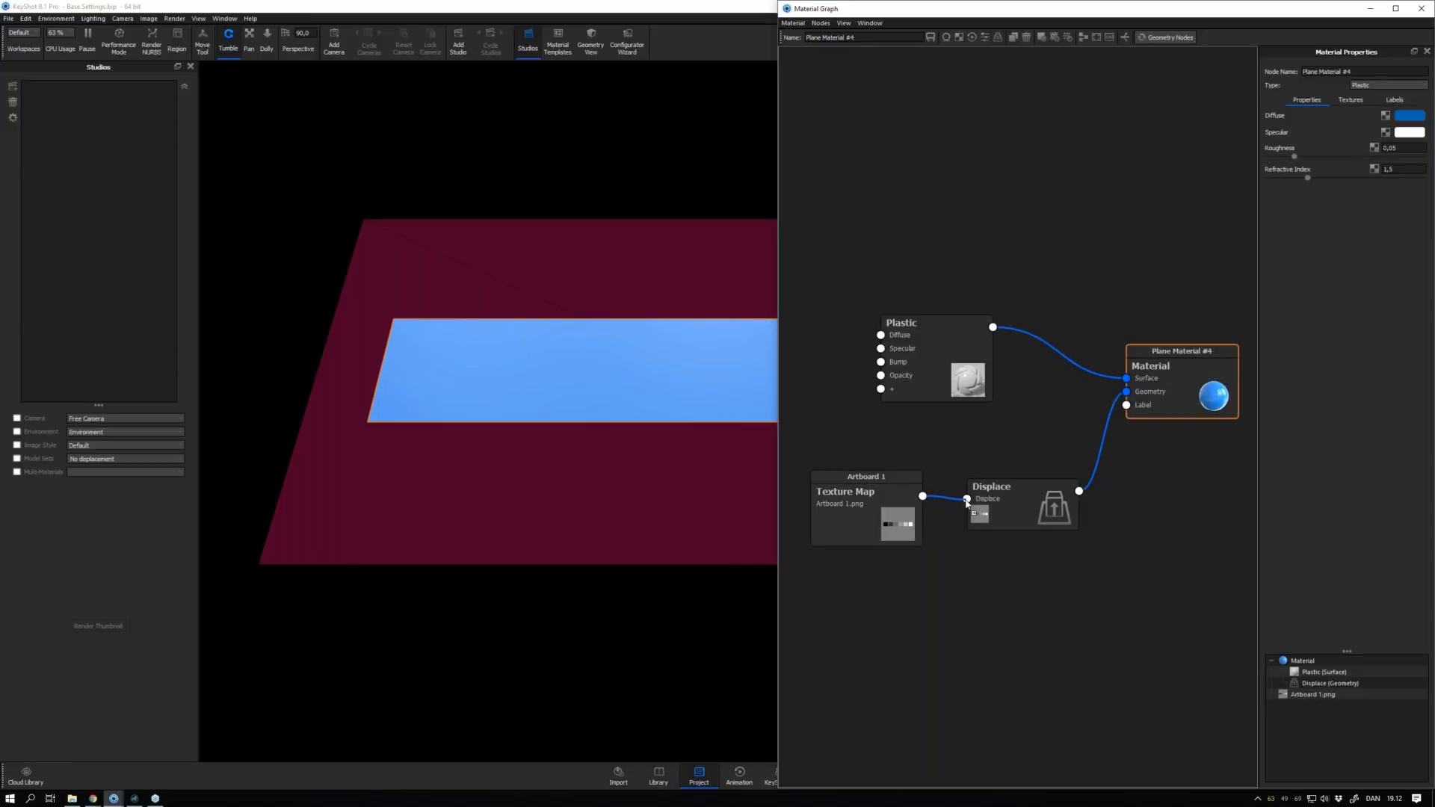
pyautogui.moveTo(967, 503); pyautogui.dragTo(895, 521)
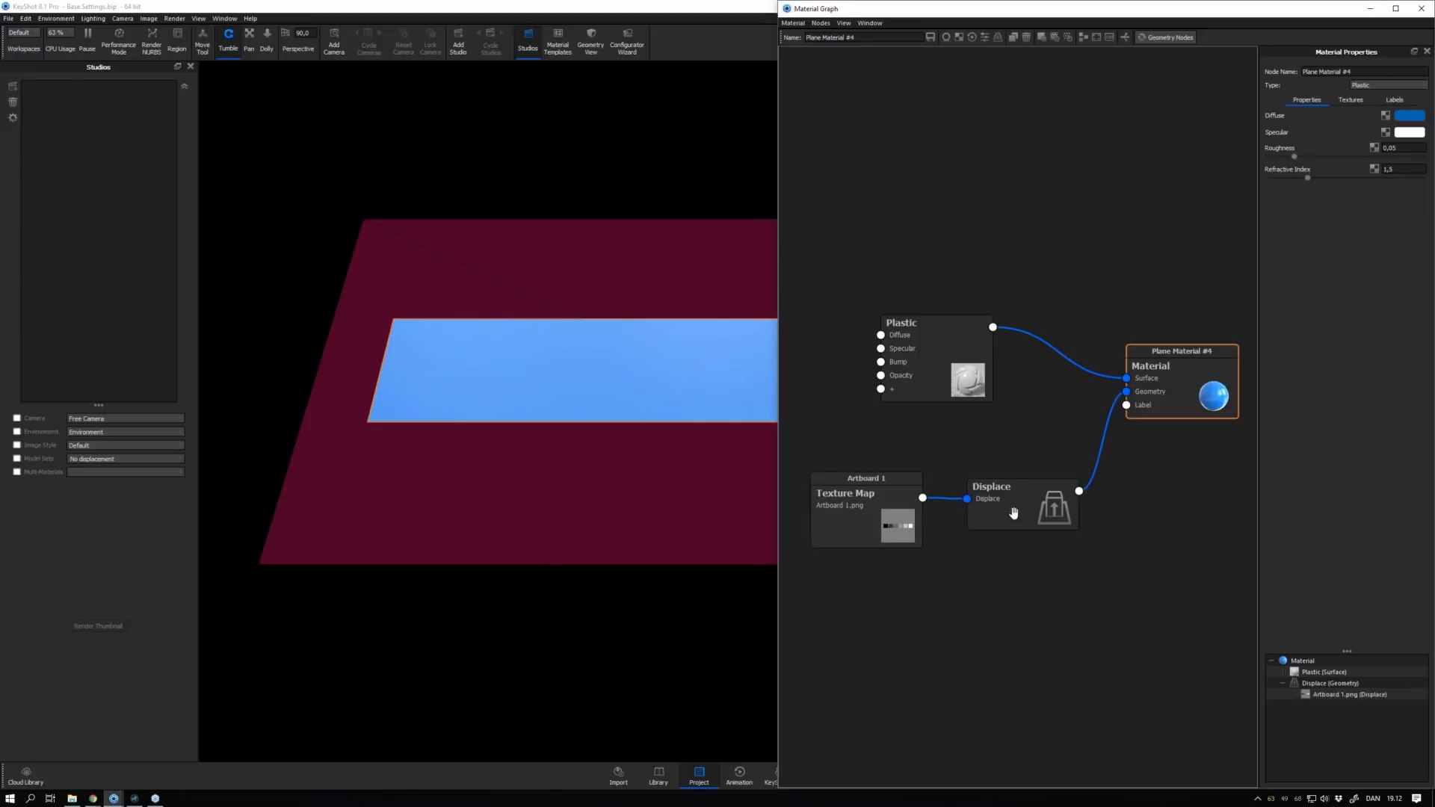
pyautogui.moveTo(1013, 512); pyautogui.dragTo(1013, 504)
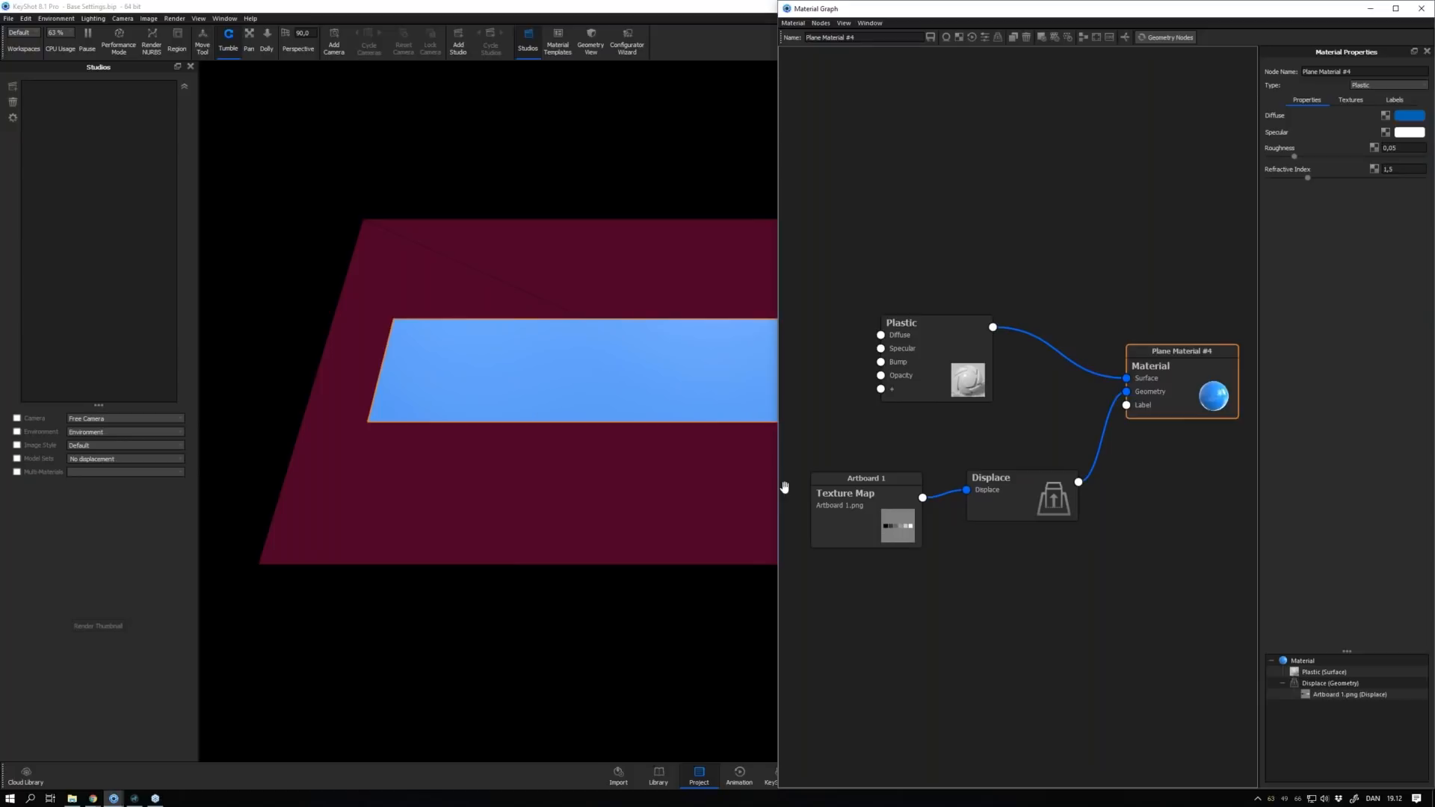
# Preview the Artboard 1 texture's color on the plane, and hide the Studios panel so the whole plane fits beside the graph
pyautogui.doubleClick(869, 515)
pyautogui.press('c')
pyautogui.scroll(-4, 601, 360)
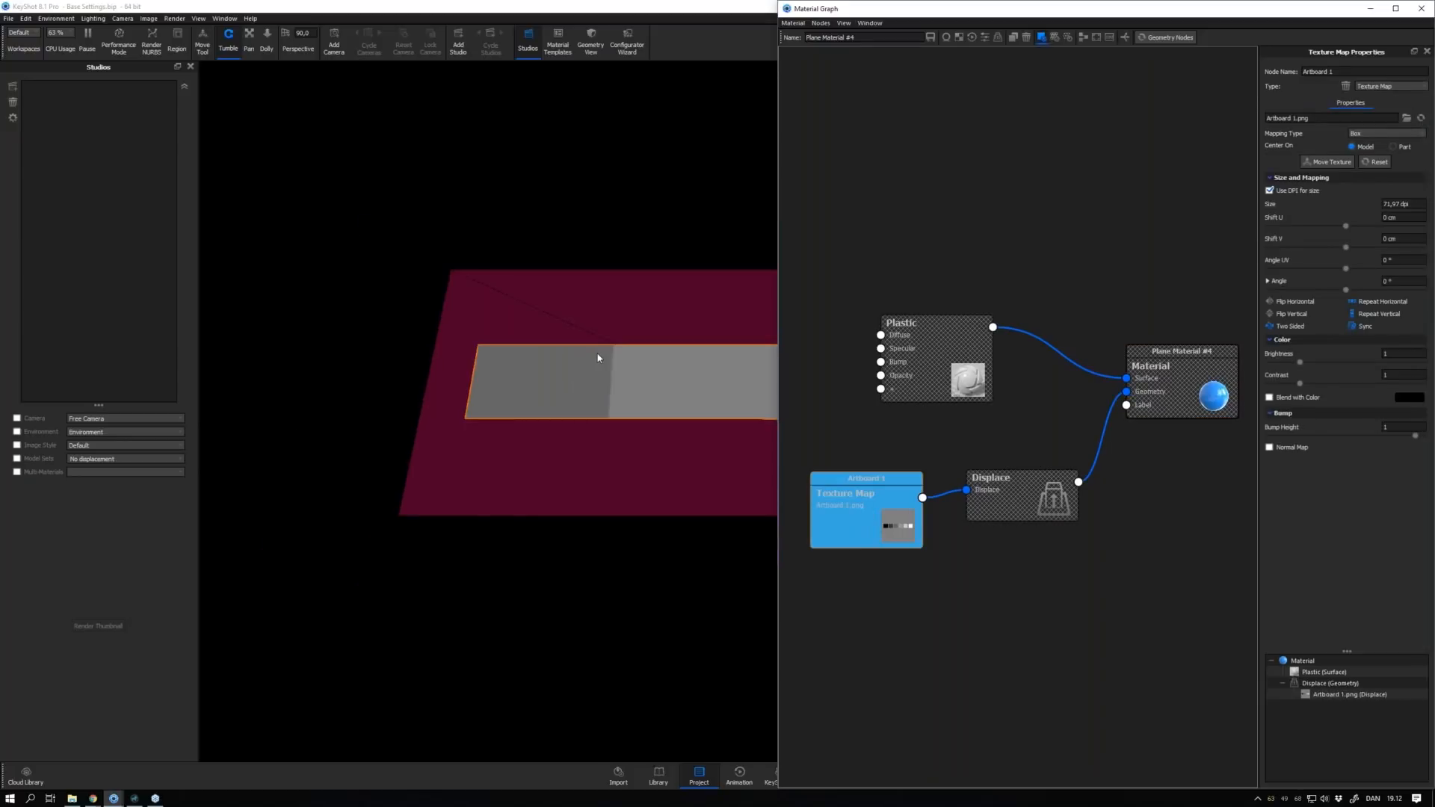
pyautogui.moveTo(616, 361); pyautogui.dragTo(417, 361, button='middle')
pyautogui.click(190, 67)
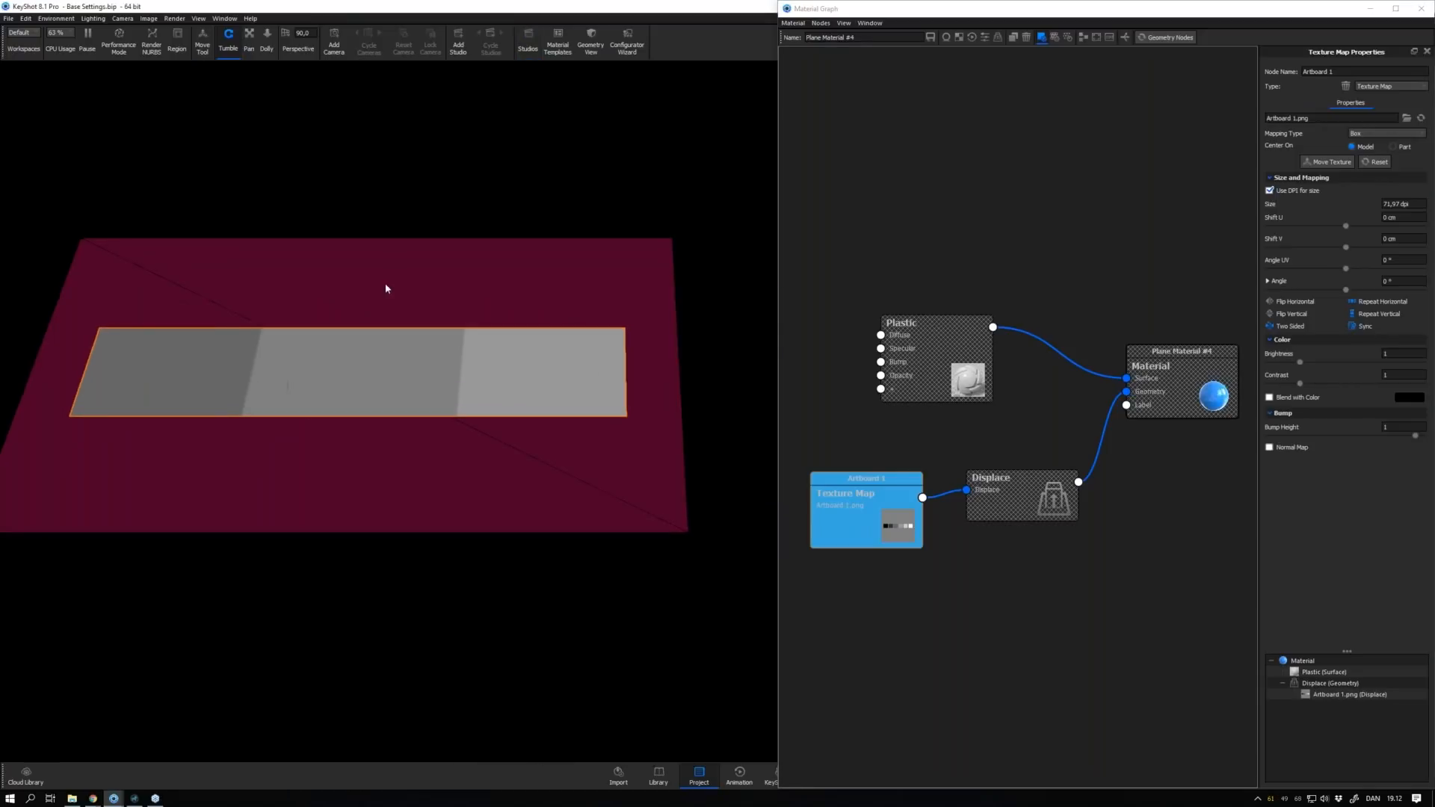
pyautogui.scroll(-1, 405, 291)
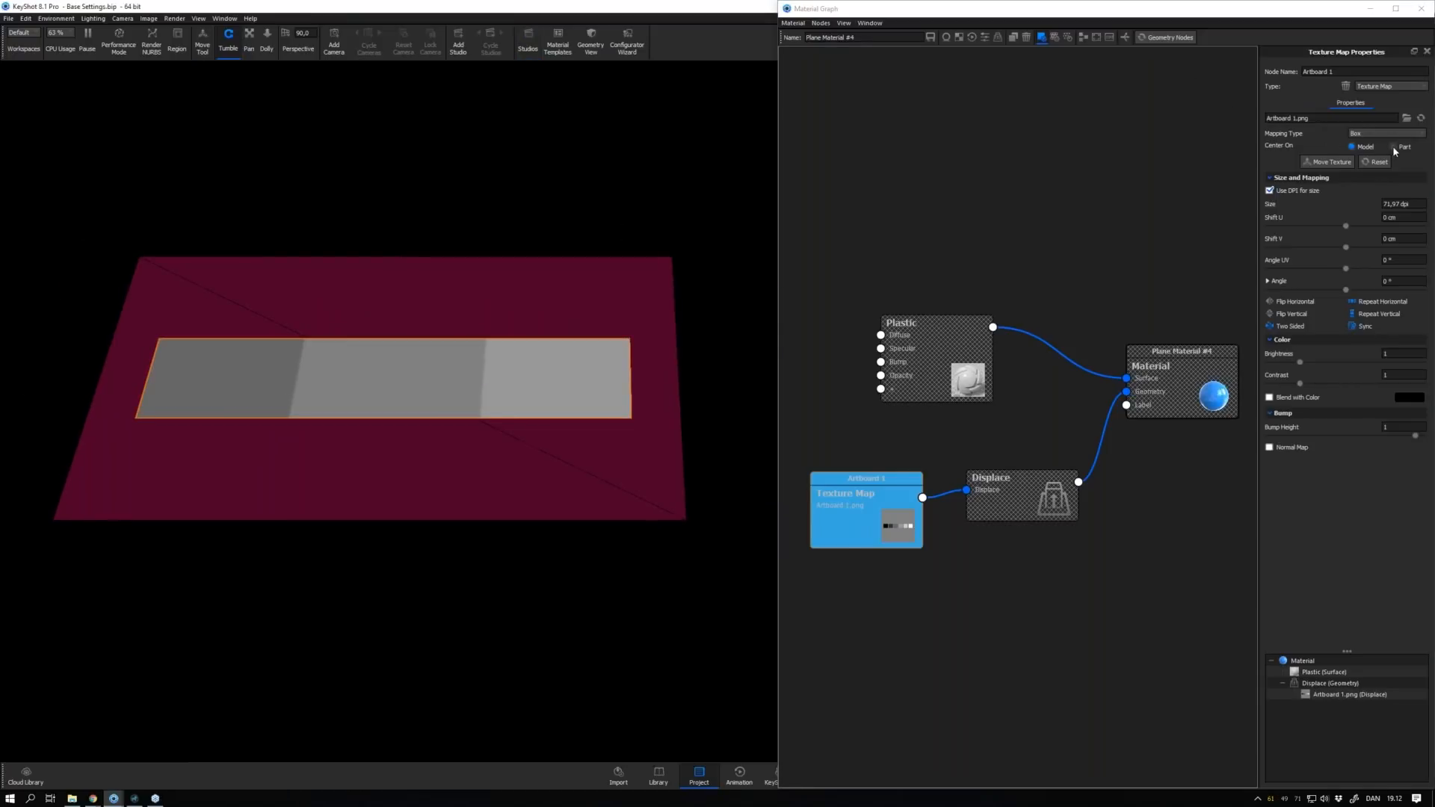
# Set the Artboard 1 texture's mapping type to Planar and center it on the part
pyautogui.click(1388, 134)
pyautogui.click(1384, 141)
pyautogui.click(1394, 147)
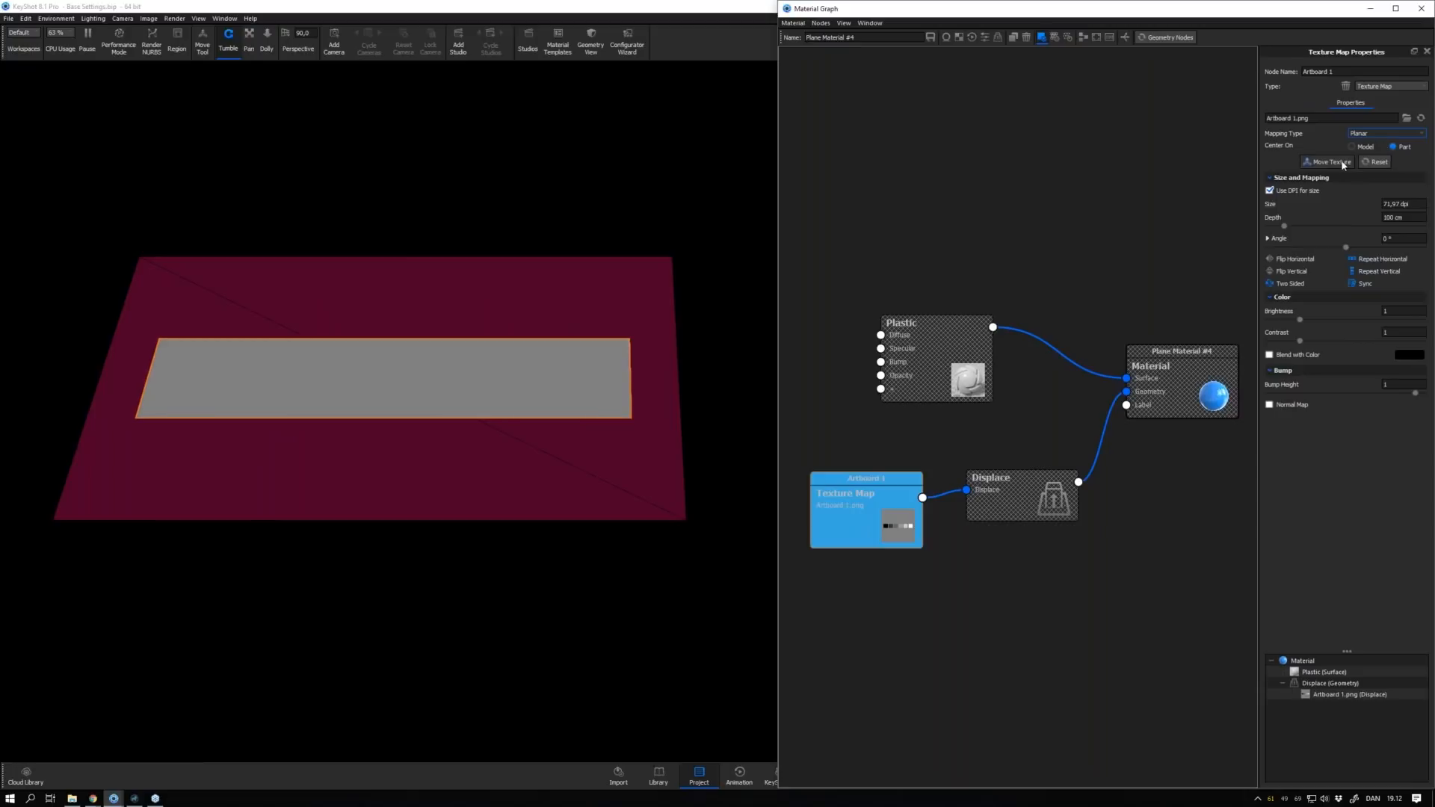
# Fit the texture to the plane along Y, rotate it to -90° so the squares run lengthwise, and accept the placement
pyautogui.click(1331, 162)
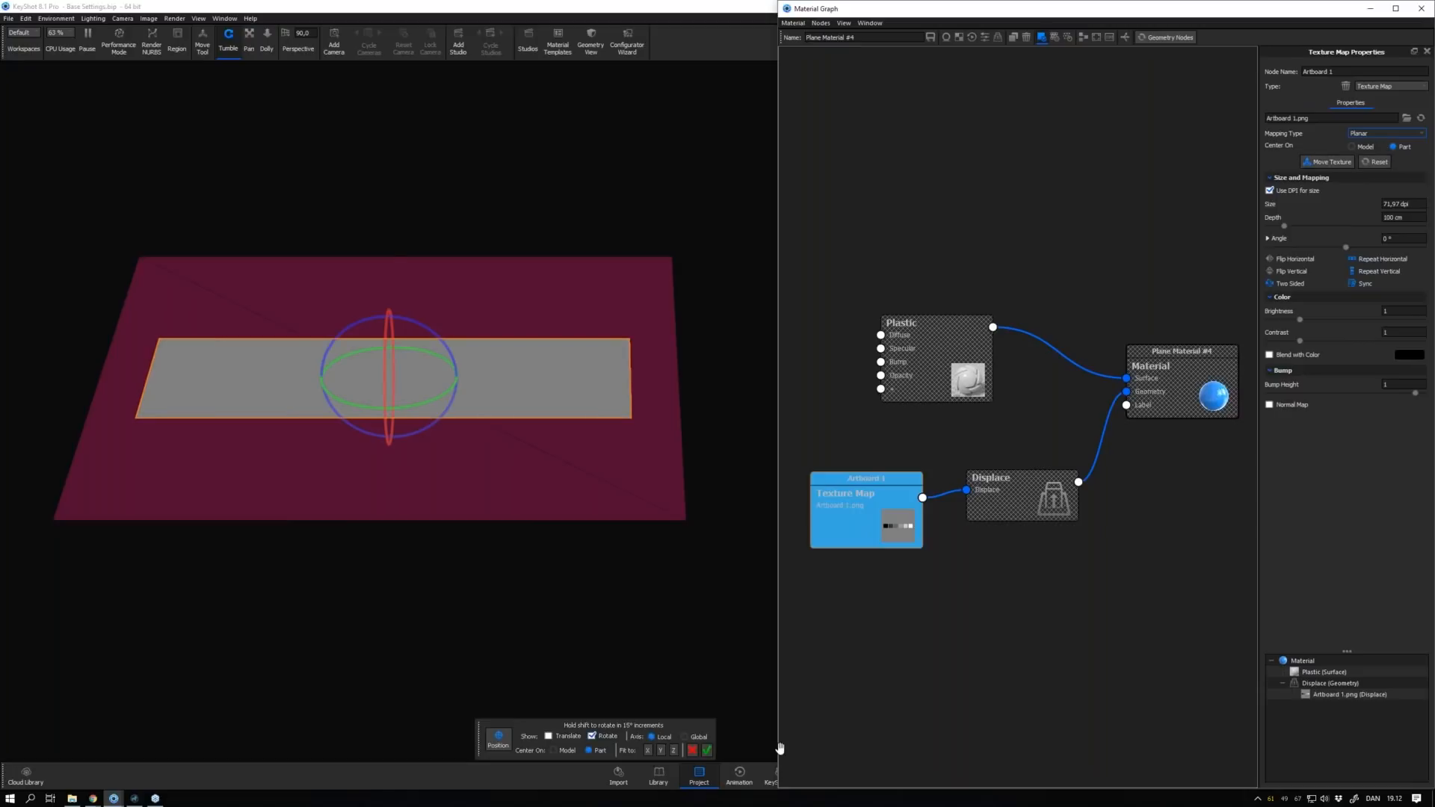
pyautogui.click(660, 750)
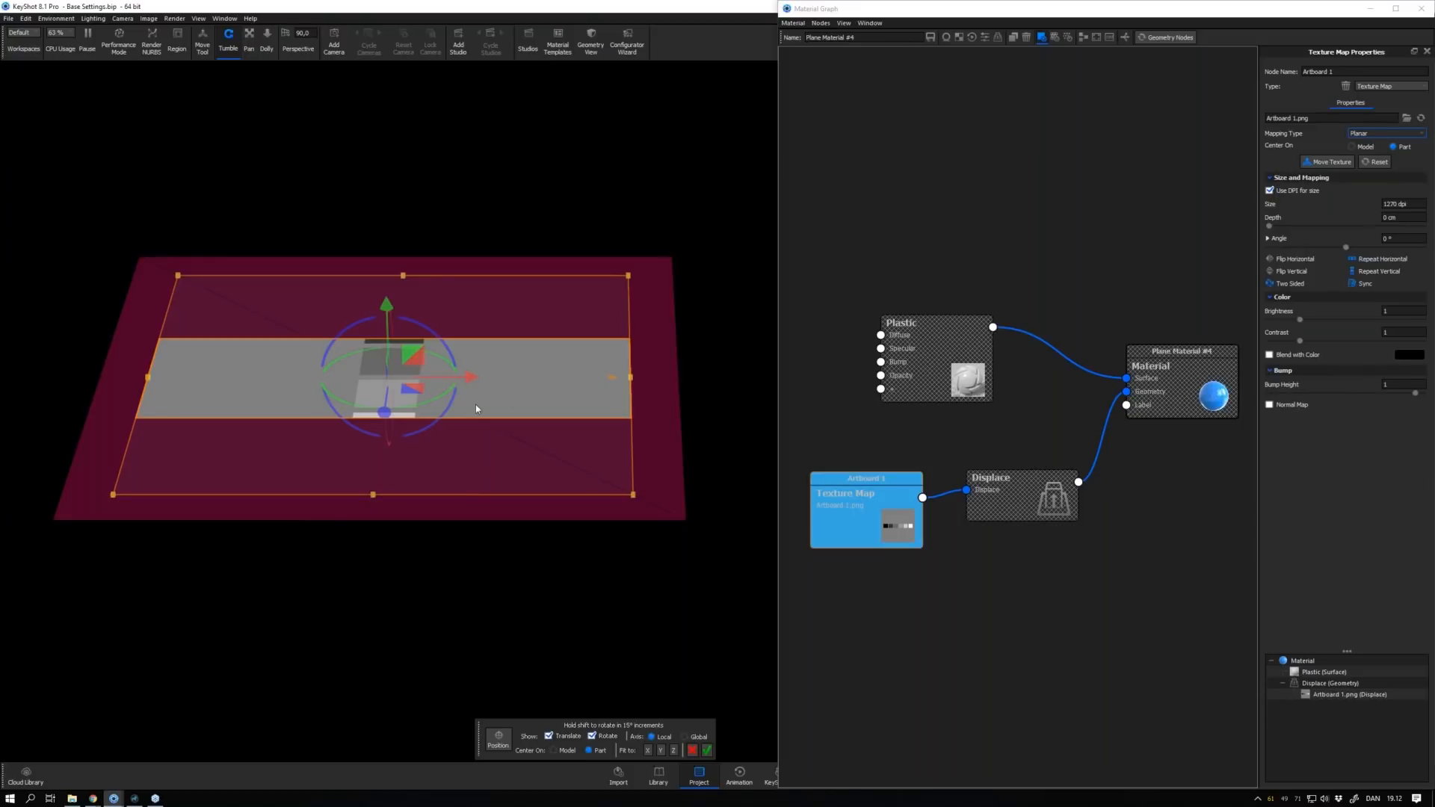
pyautogui.moveTo(413, 350)
pyautogui.keyDown('shift'); pyautogui.mouseDown()
pyautogui.moveTo(464, 369)
pyautogui.moveTo(439, 345)
pyautogui.moveTo(419, 357)
pyautogui.mouseUp(); pyautogui.keyUp('shift')
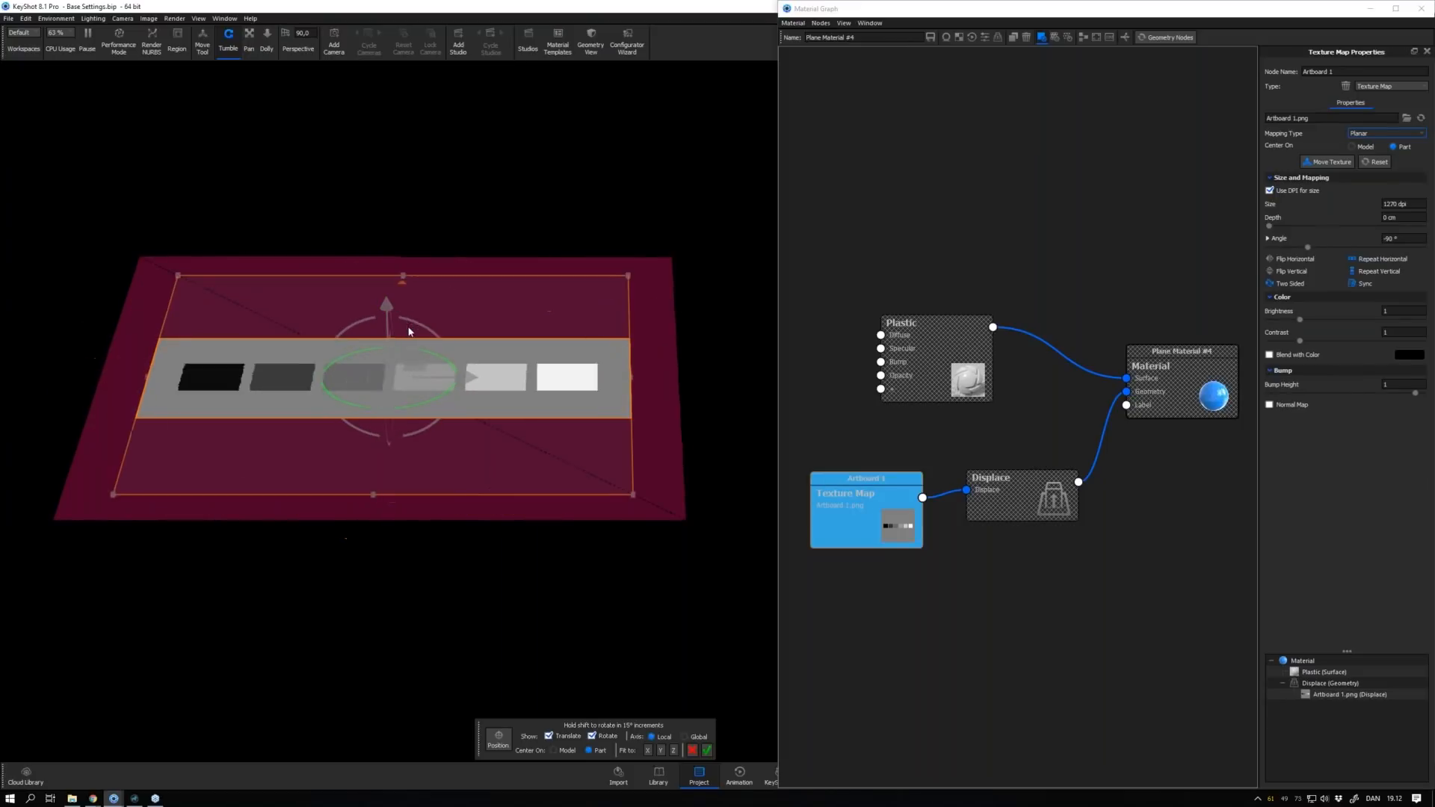
pyautogui.click(707, 750)
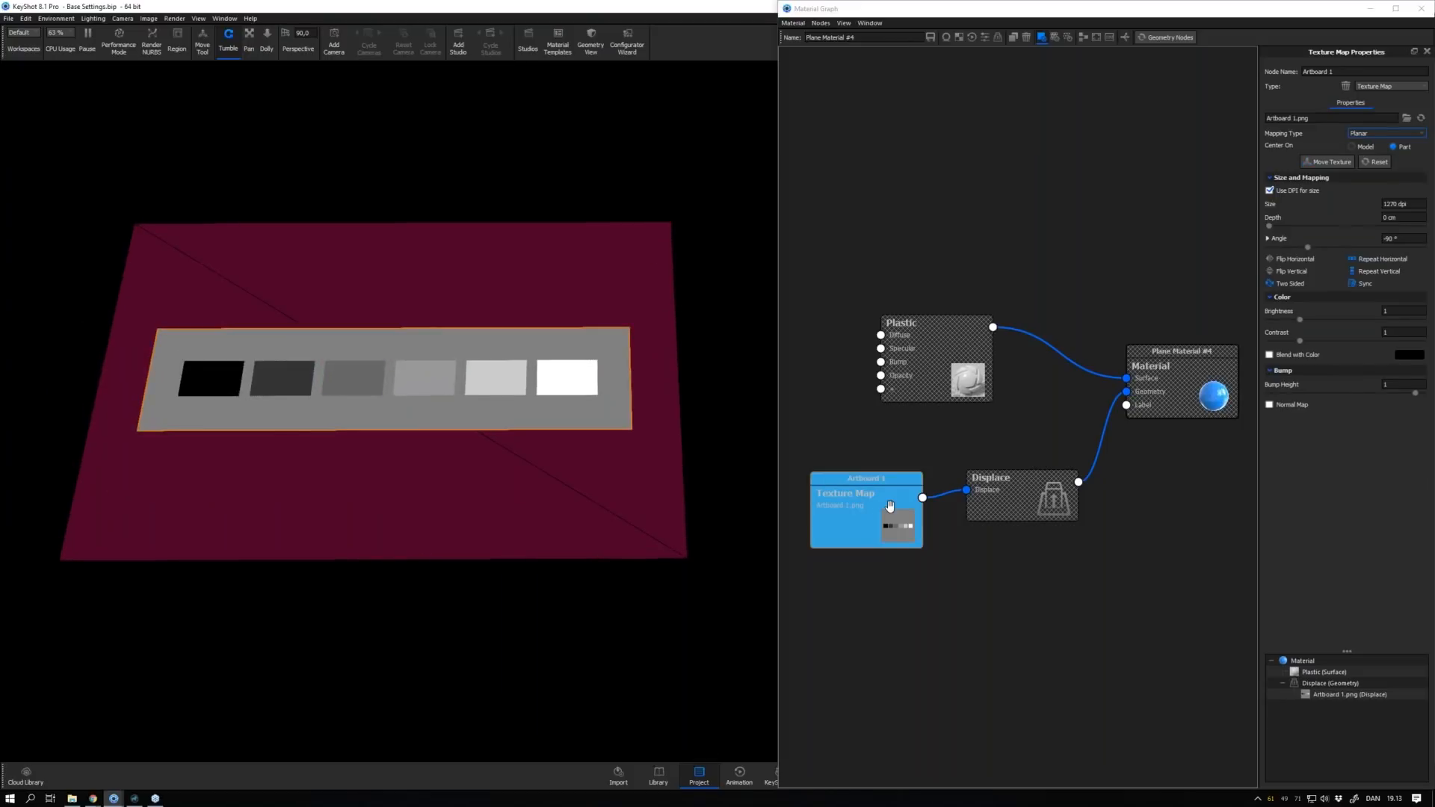
# Tidy the node layout, show the Displace node's properties, and execute the geometry nodes to generate the displacement
pyautogui.moveTo(884, 511); pyautogui.dragTo(863, 501)
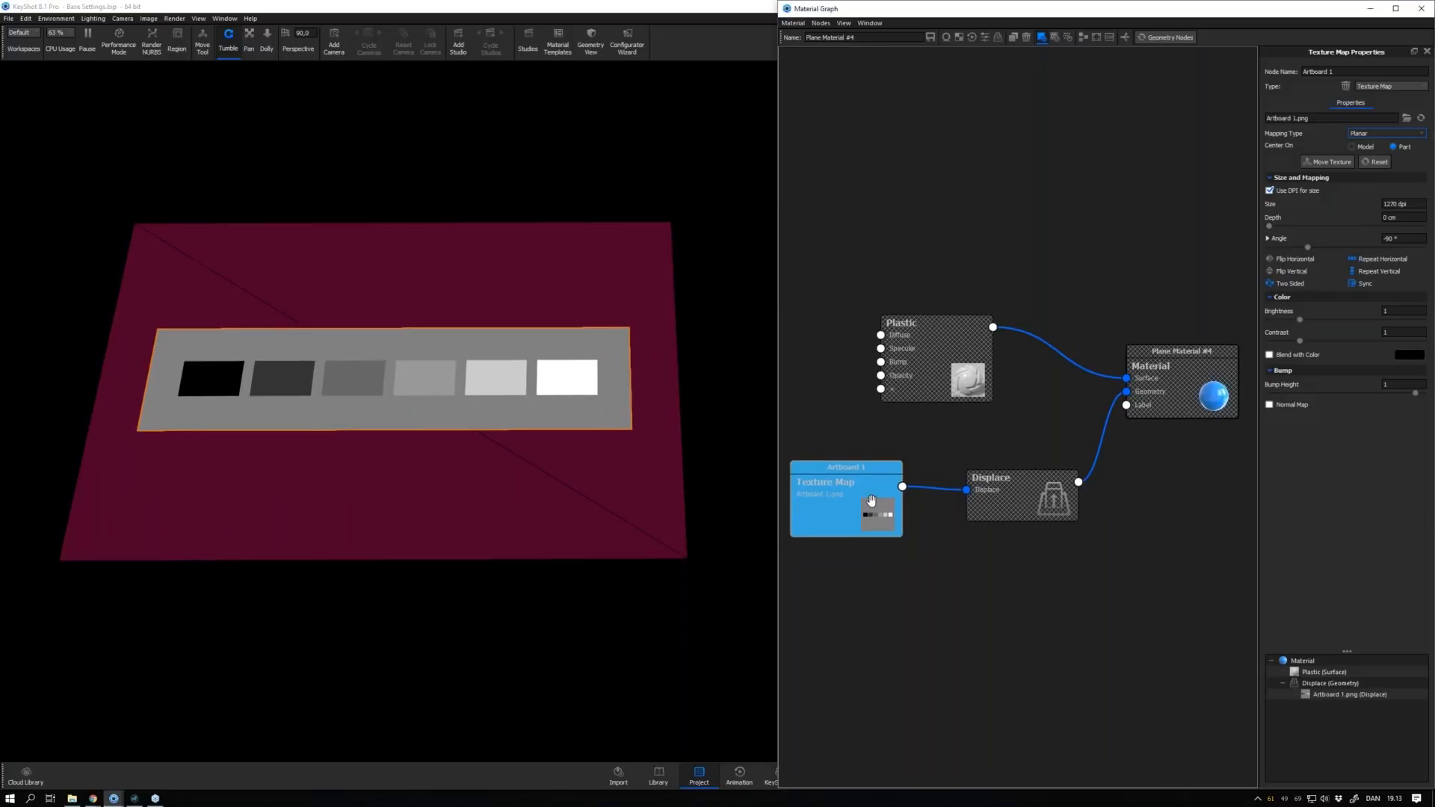
pyautogui.click(1026, 485)
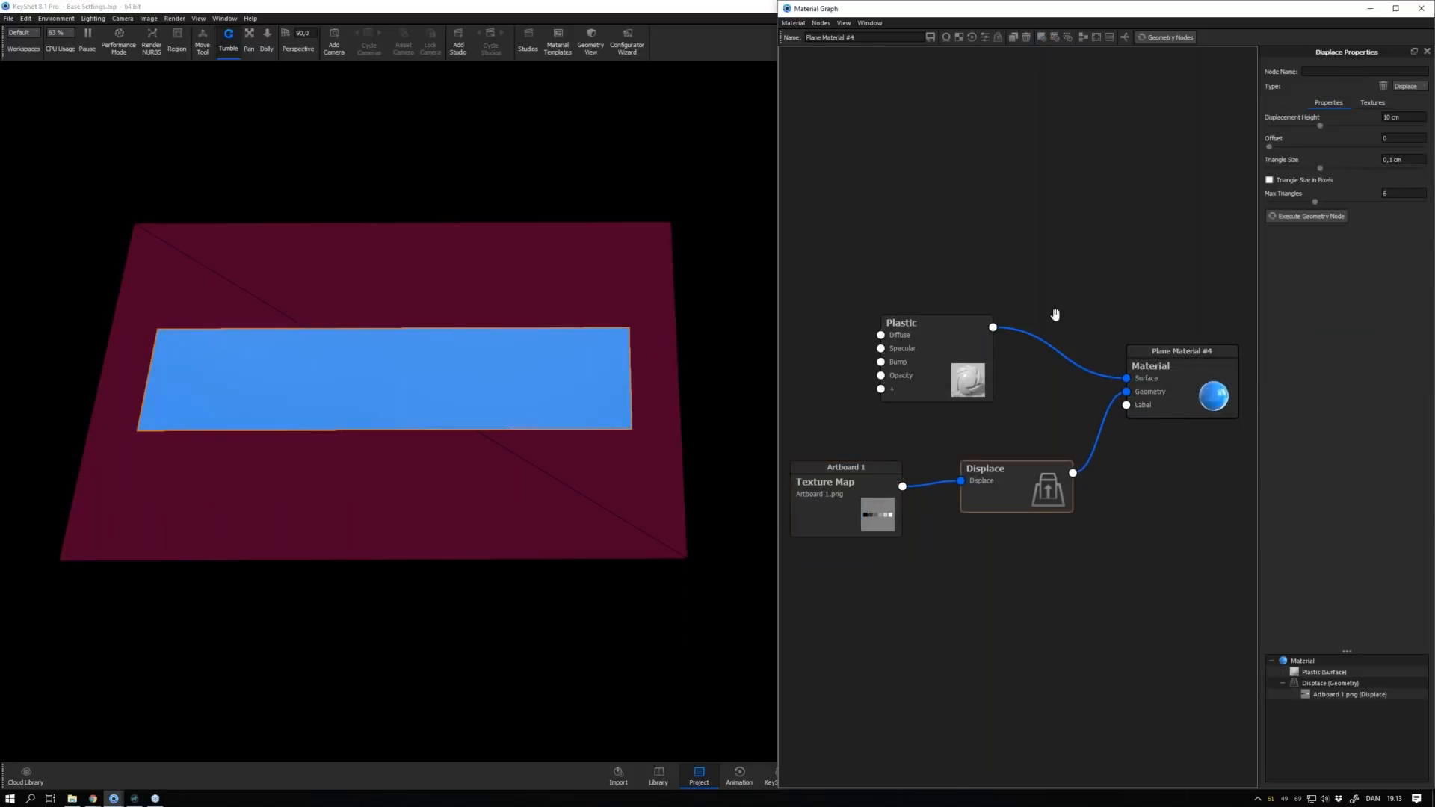
pyautogui.moveTo(1075, 19); pyautogui.dragTo(1042, 15)
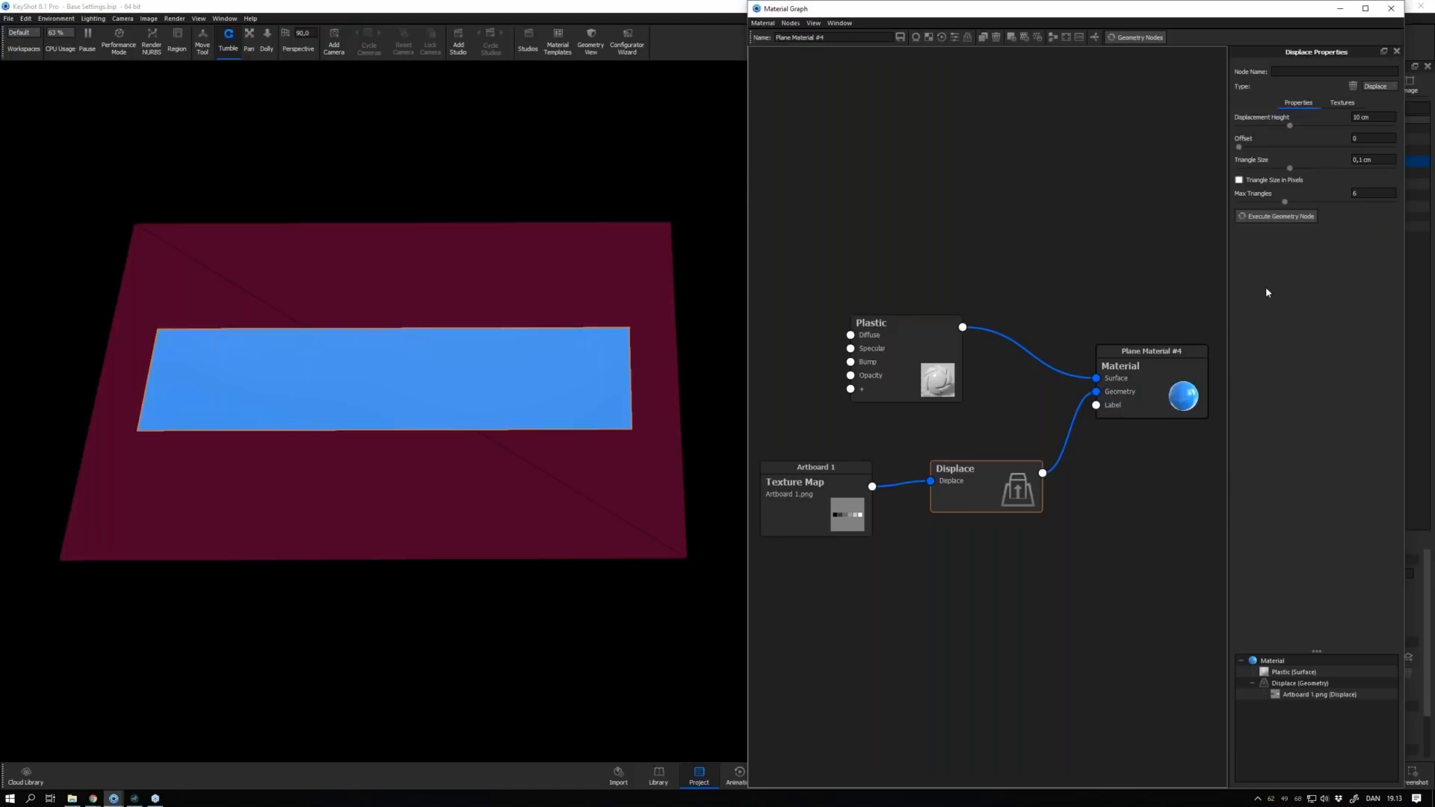
pyautogui.moveTo(1010, 507); pyautogui.dragTo(1010, 509)
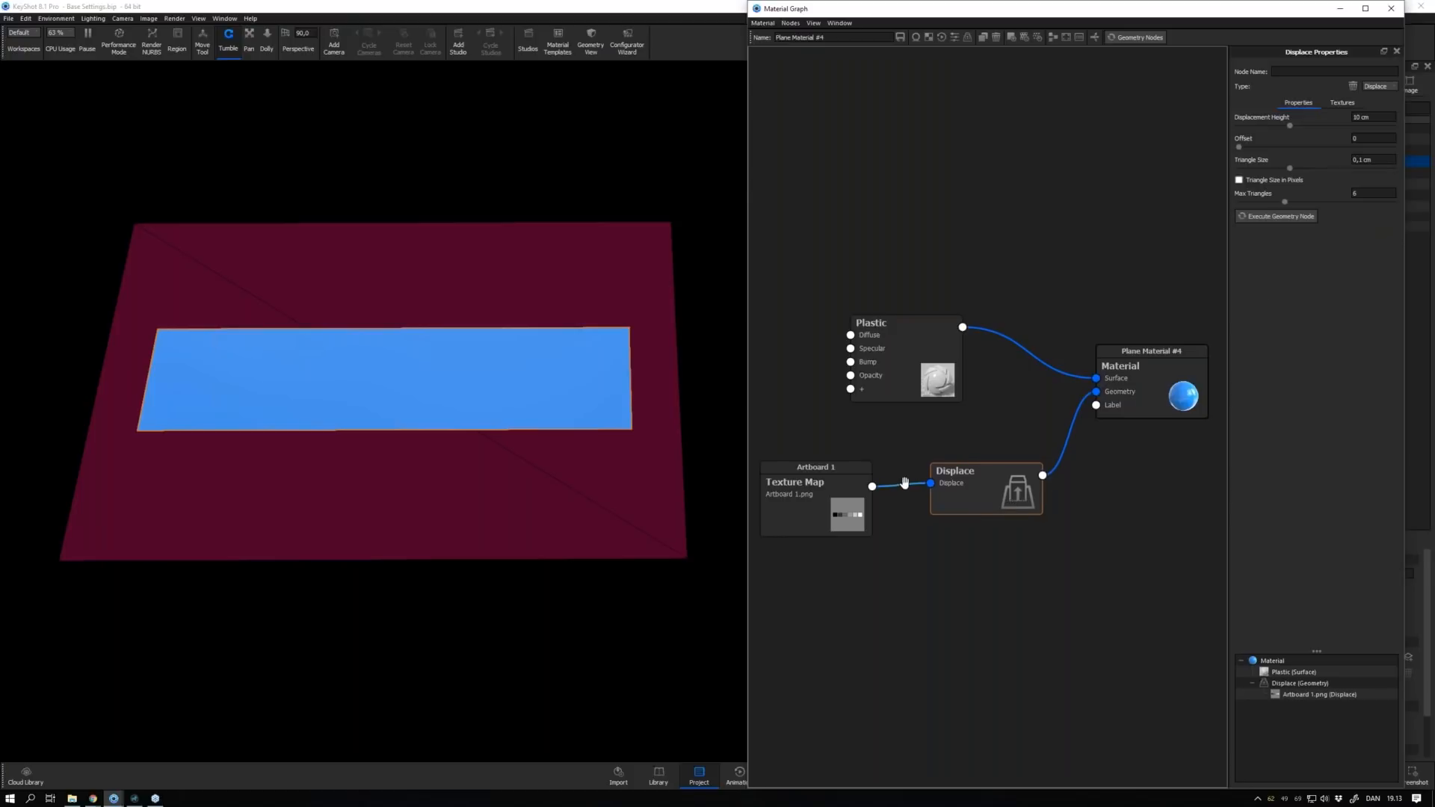
pyautogui.moveTo(856, 503); pyautogui.dragTo(868, 494)
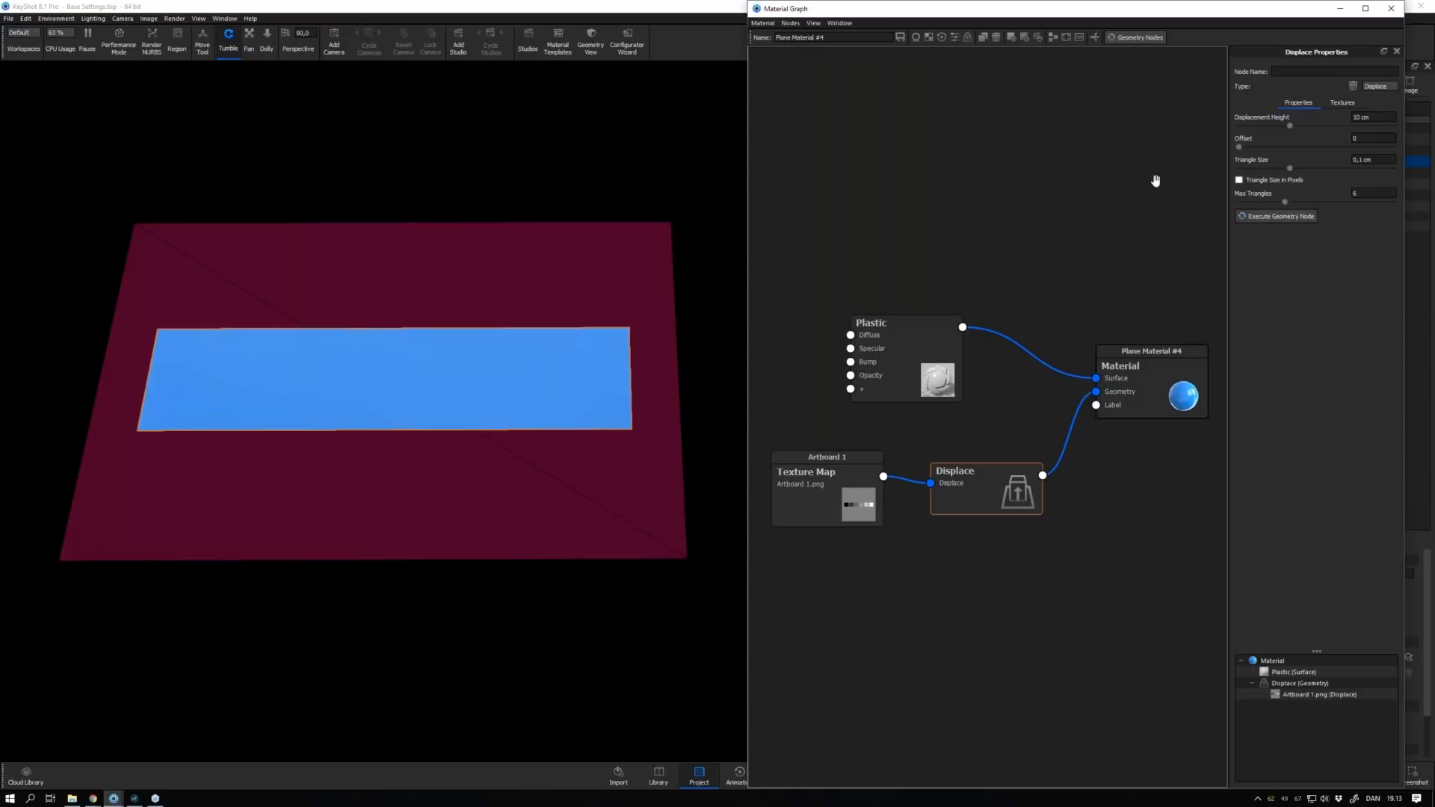
pyautogui.click(1130, 38)
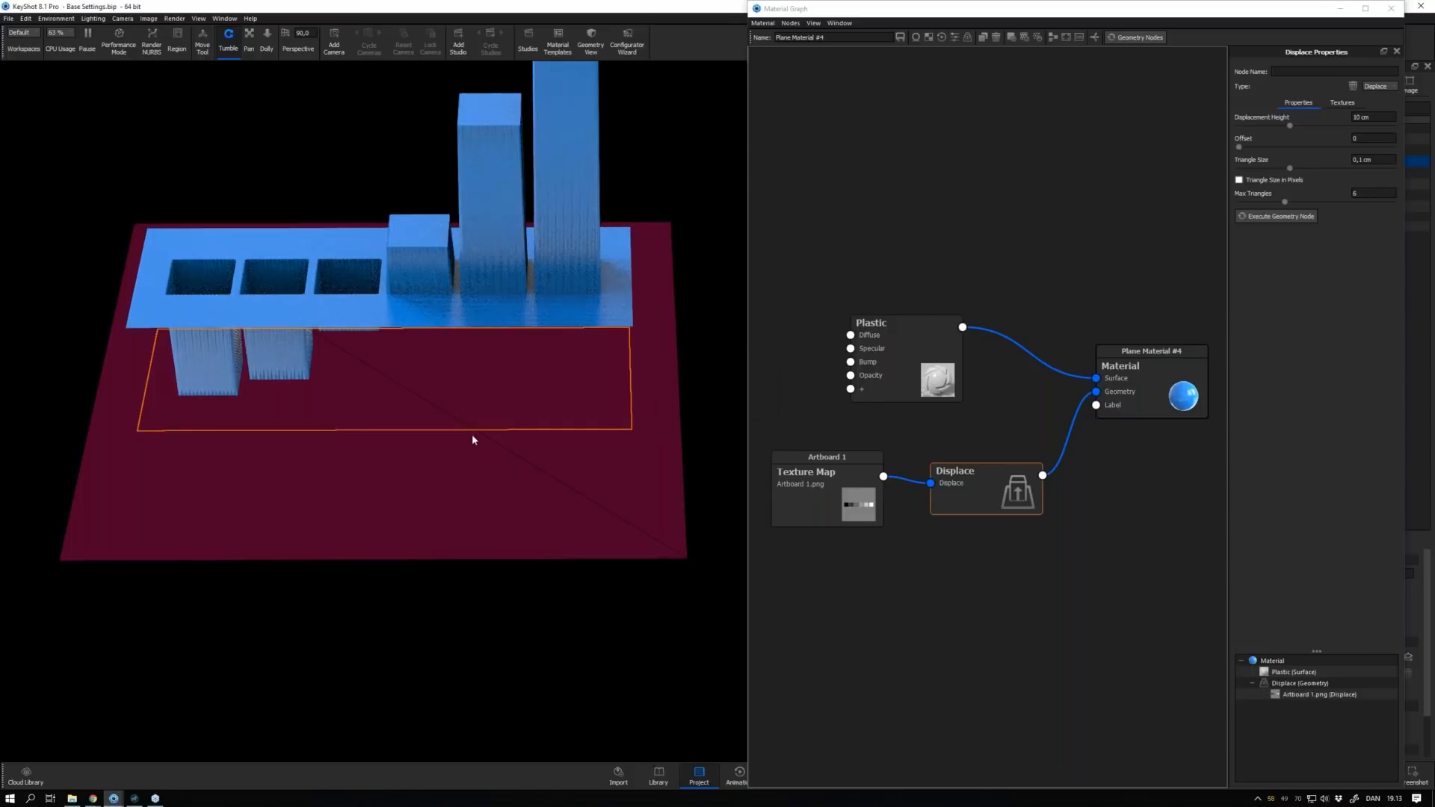
# Examine the displaced plane from several angles, temporarily previewing the texture's color to compare its grey values with the raised and sunken blocks
pyautogui.moveTo(472, 433); pyautogui.dragTo(483, 509)
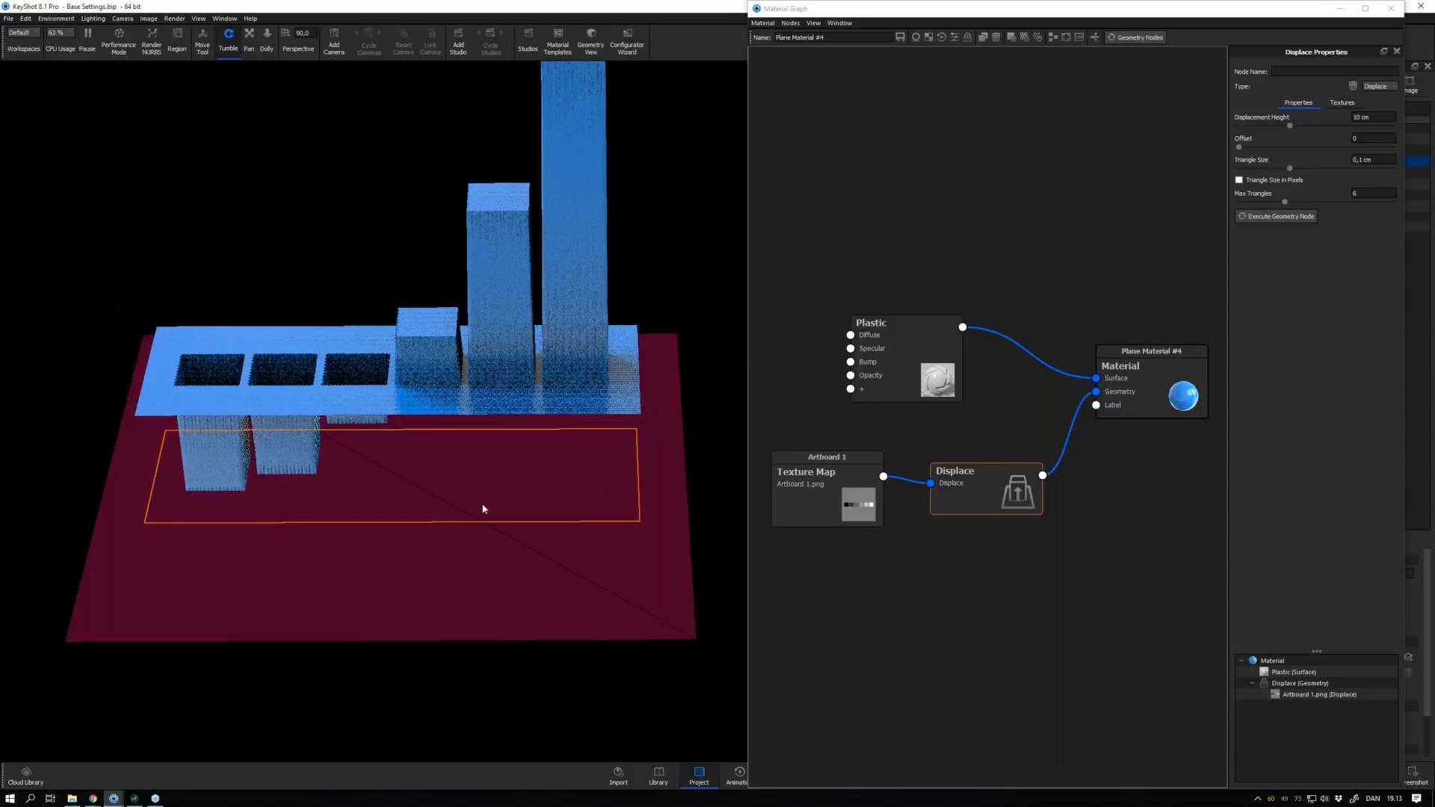
pyautogui.moveTo(468, 462); pyautogui.dragTo(470, 582)
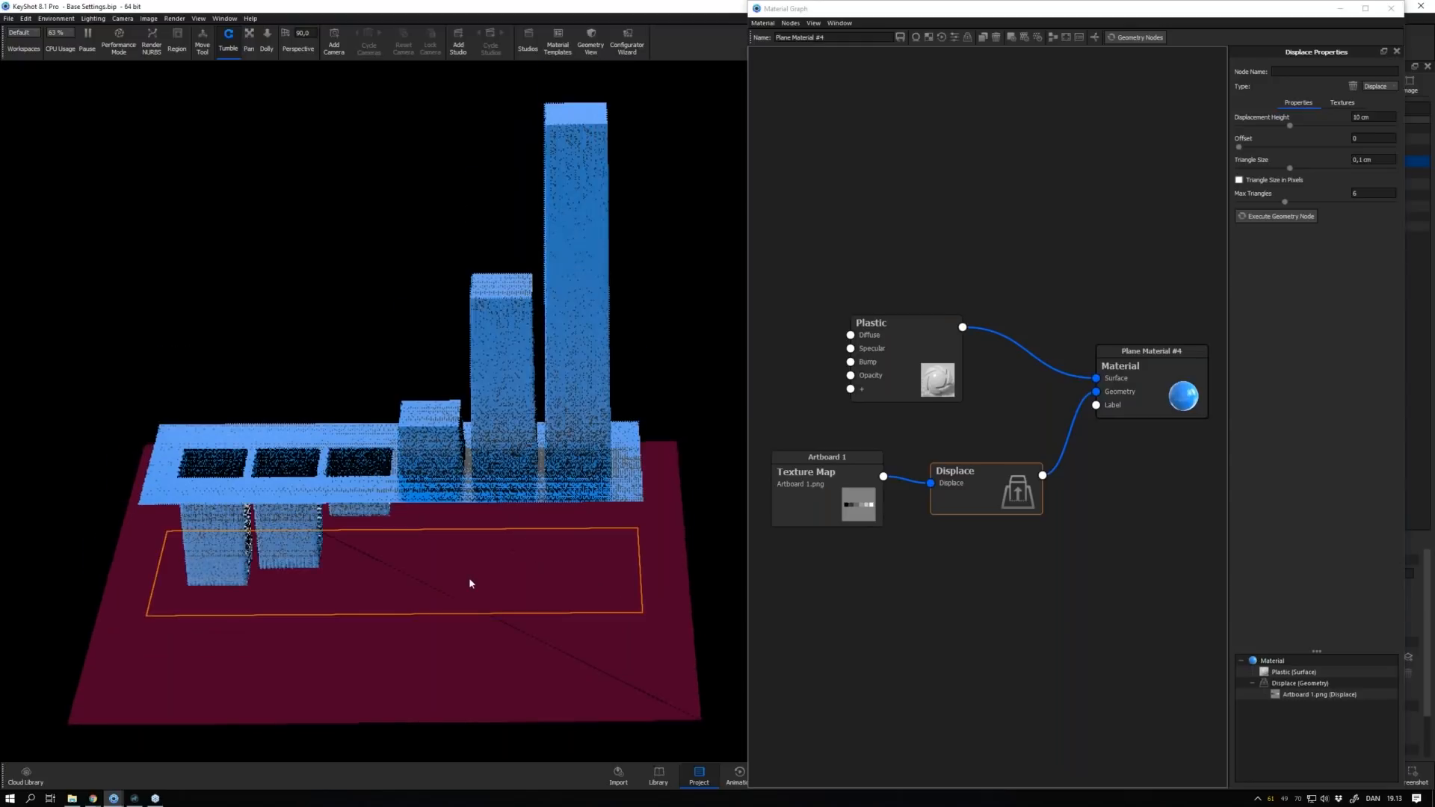
pyautogui.moveTo(471, 581); pyautogui.dragTo(475, 489)
pyautogui.moveTo(829, 493); pyautogui.dragTo(831, 496)
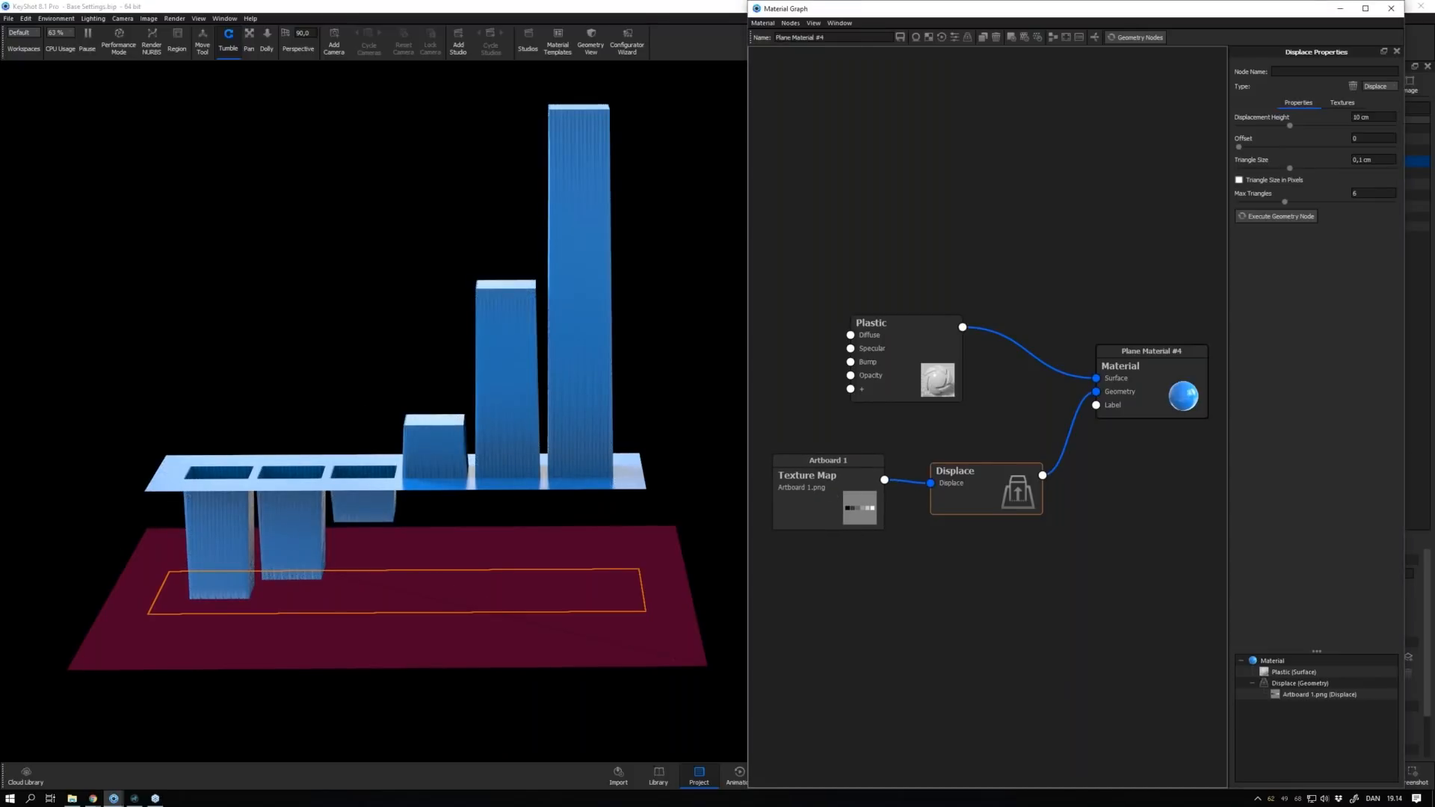
pyautogui.click(830, 496)
pyautogui.press('c')
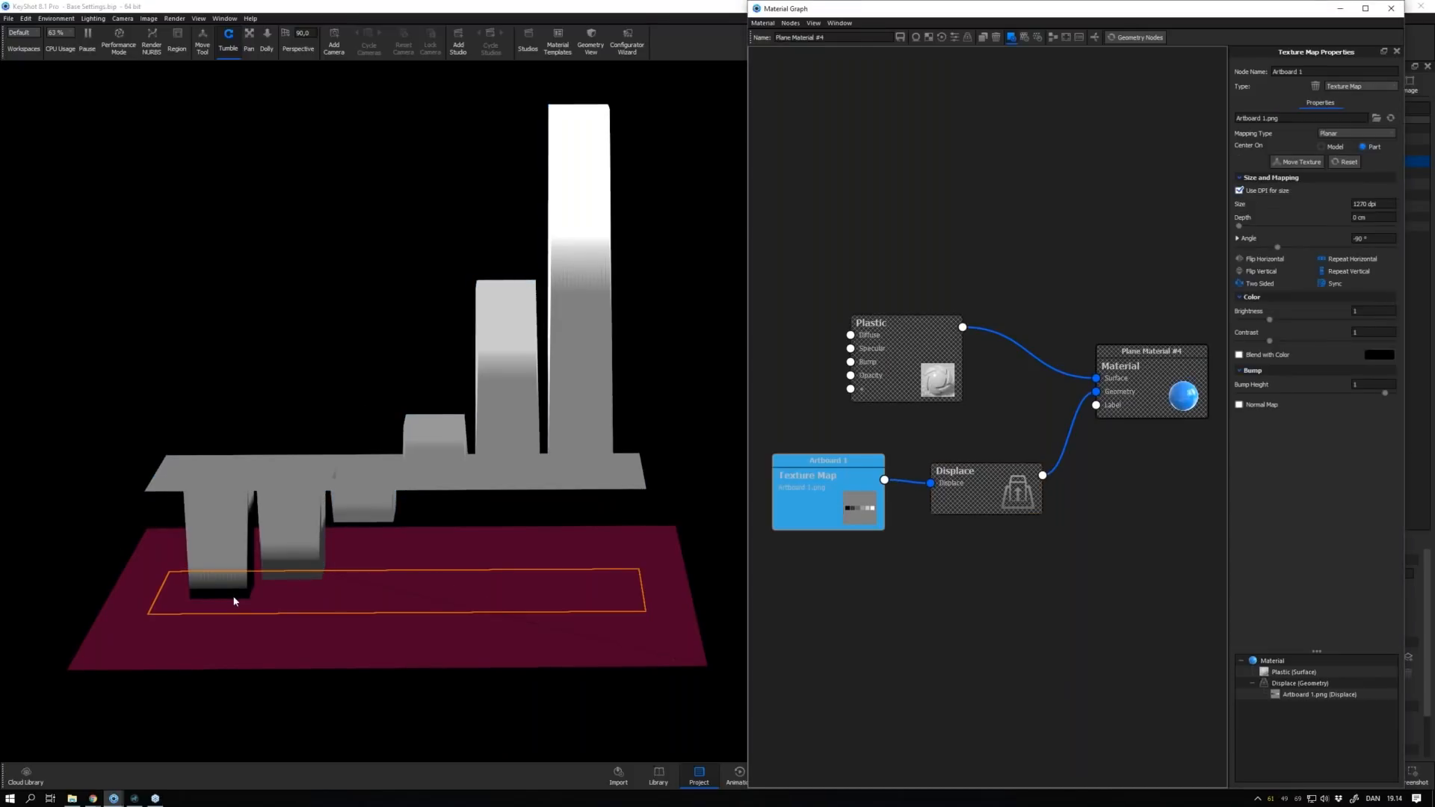
pyautogui.moveTo(290, 398); pyautogui.dragTo(263, 579)
pyautogui.moveTo(377, 565); pyautogui.dragTo(293, 564)
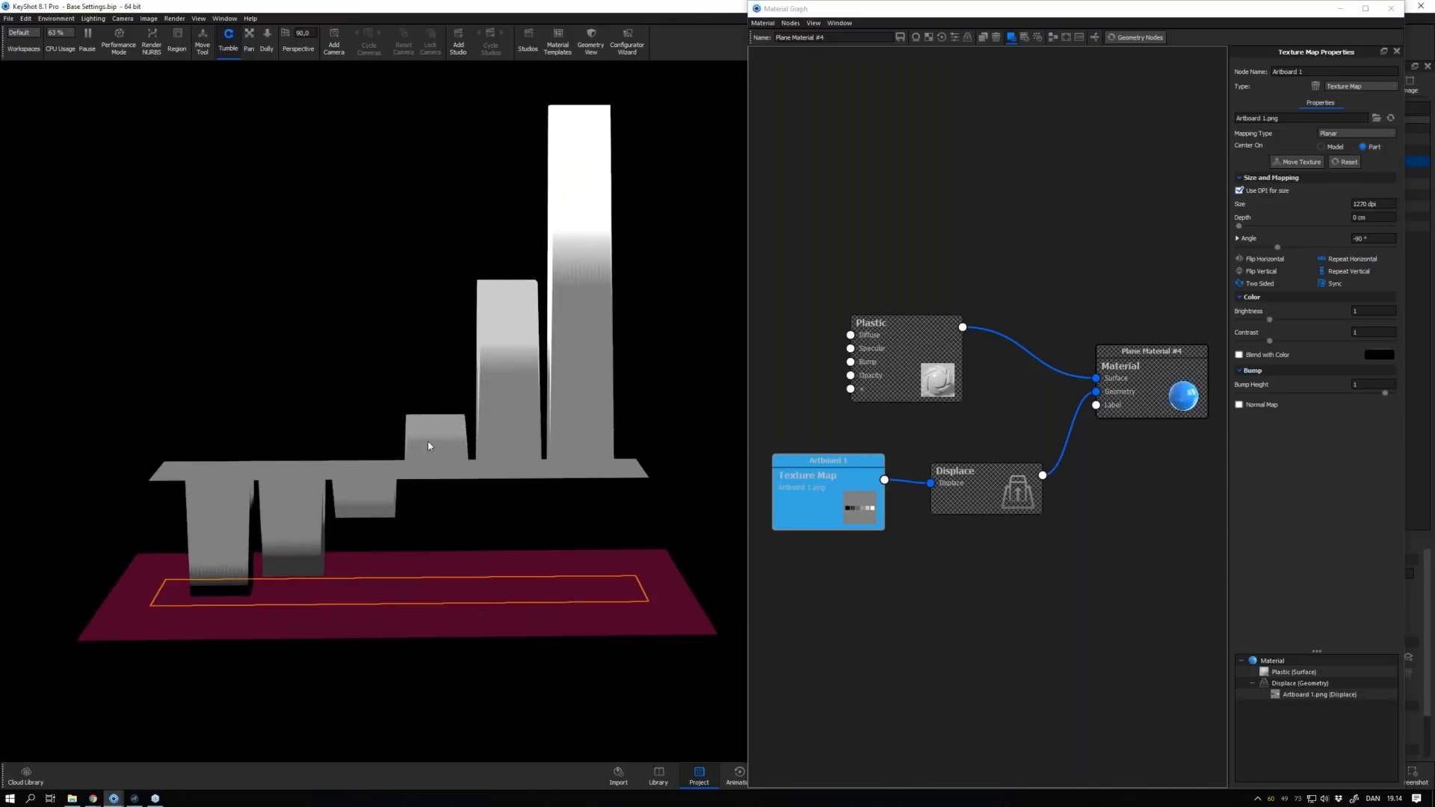
pyautogui.moveTo(378, 454); pyautogui.dragTo(365, 326)
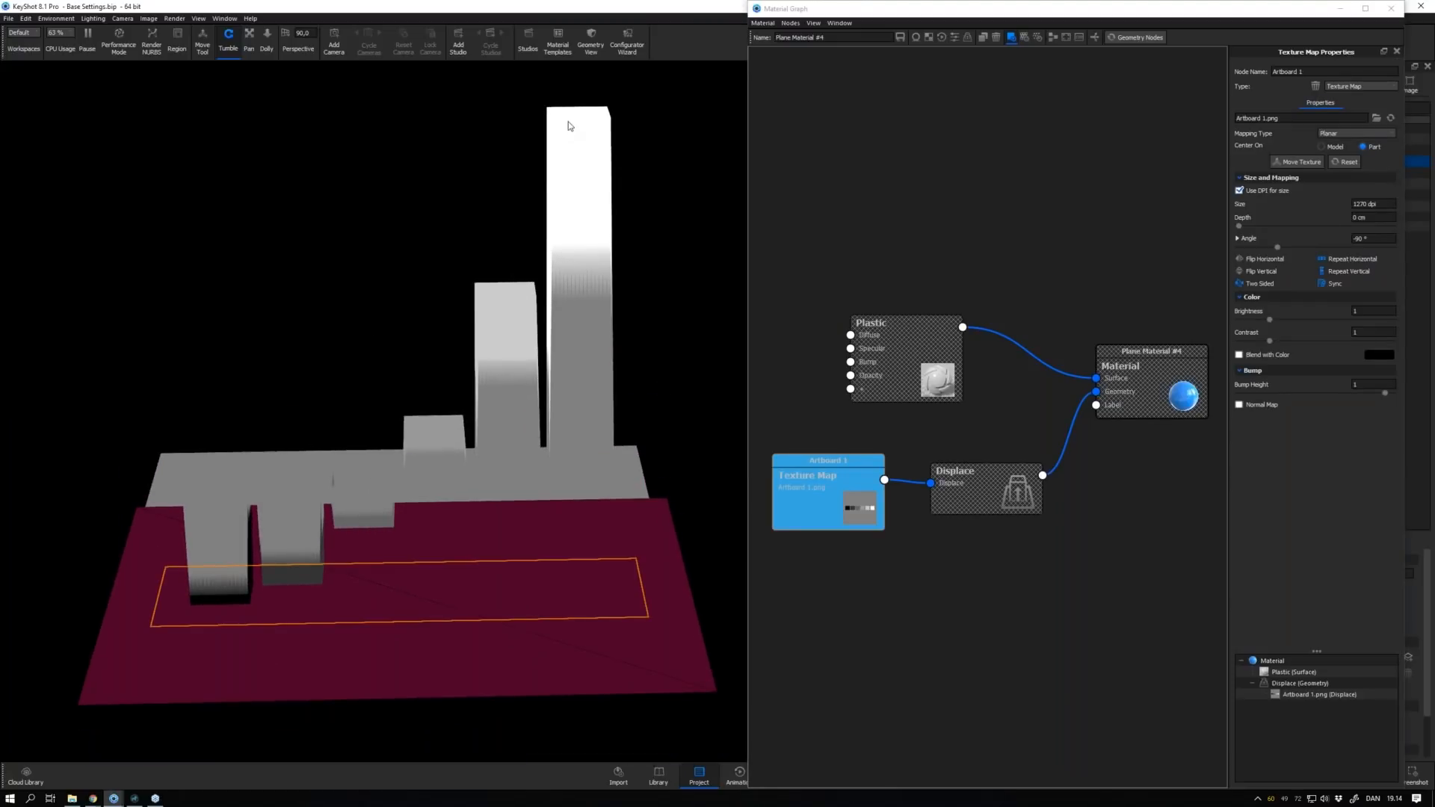
pyautogui.moveTo(575, 124); pyautogui.dragTo(513, 241)
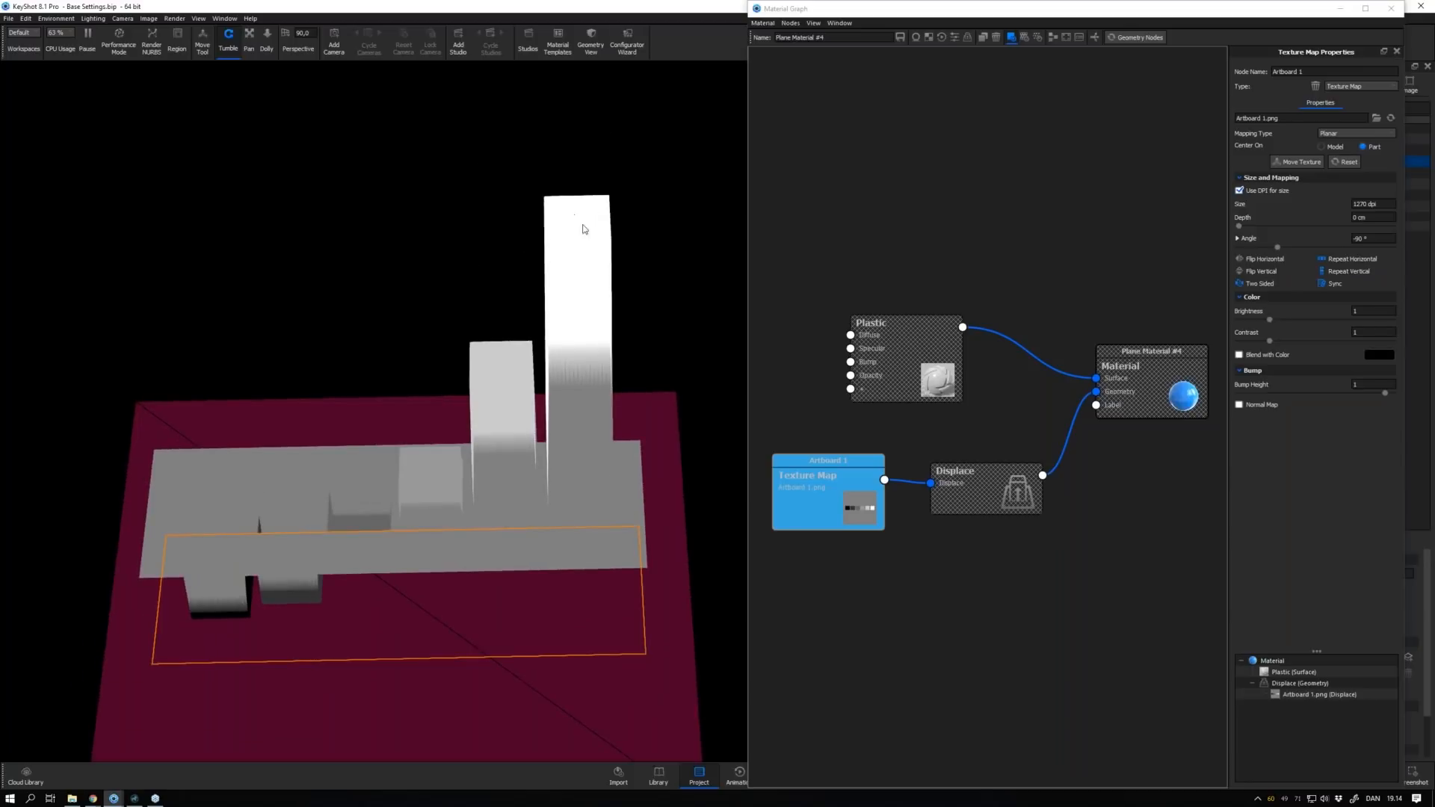
pyautogui.moveTo(452, 266); pyautogui.dragTo(452, 218)
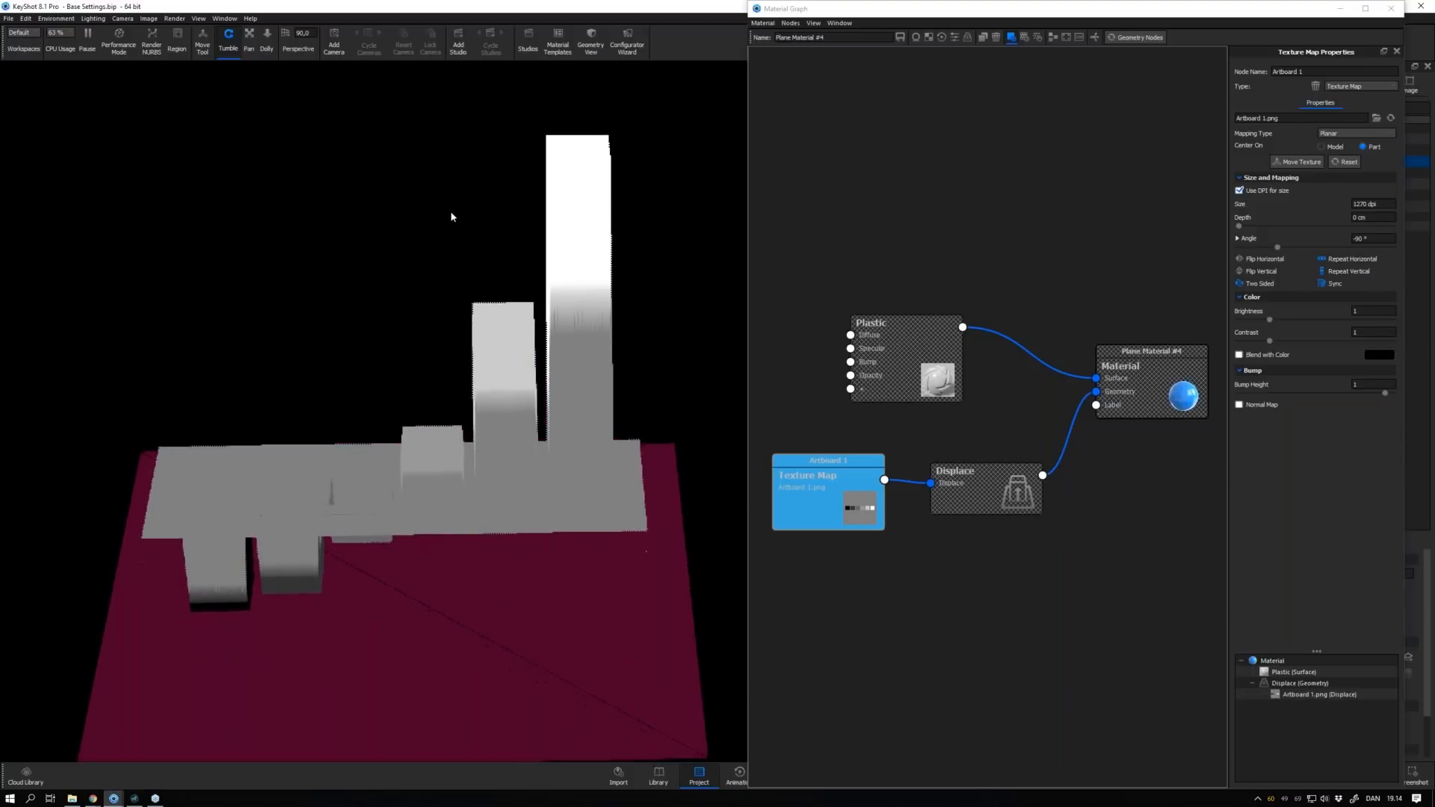
pyautogui.click(845, 500)
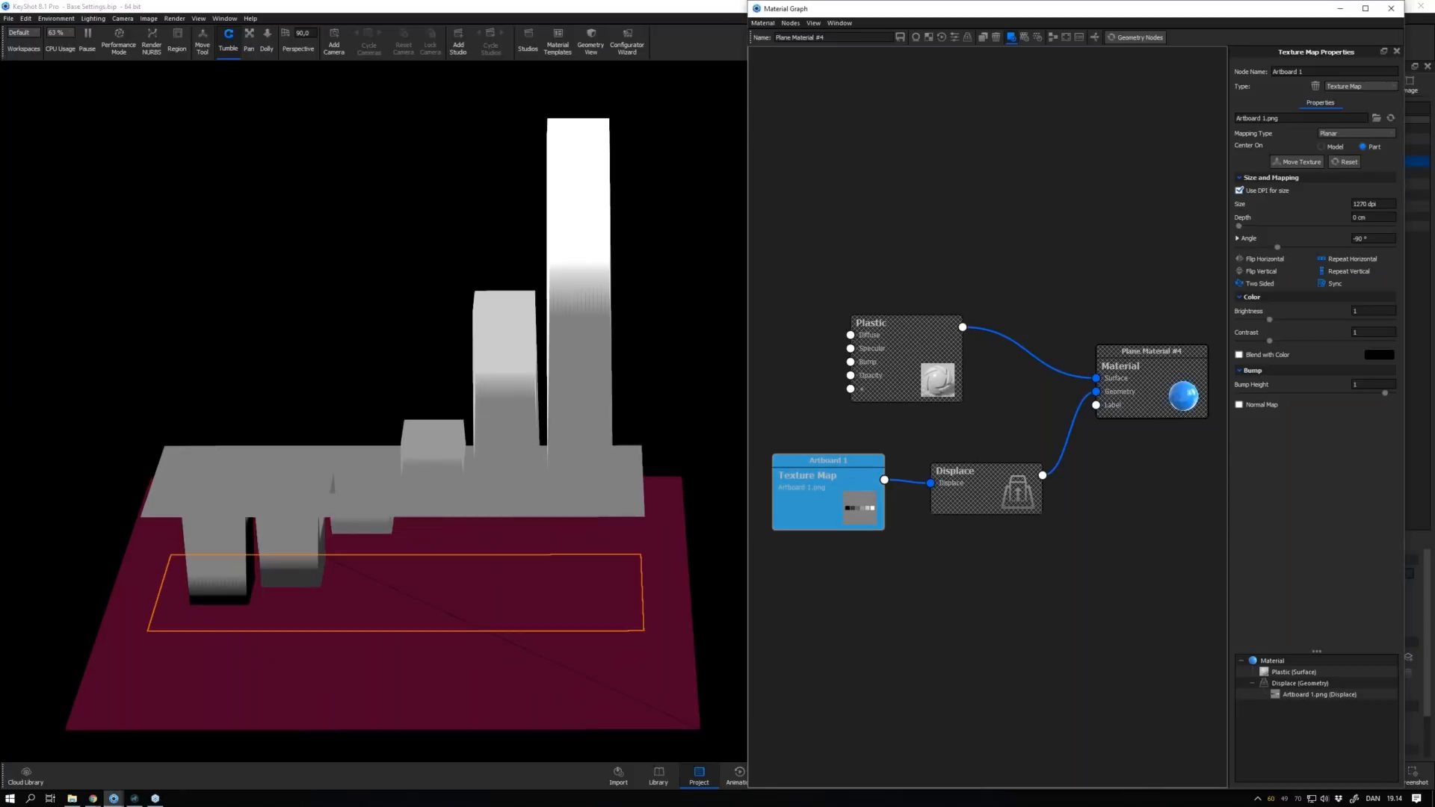
pyautogui.press('c')
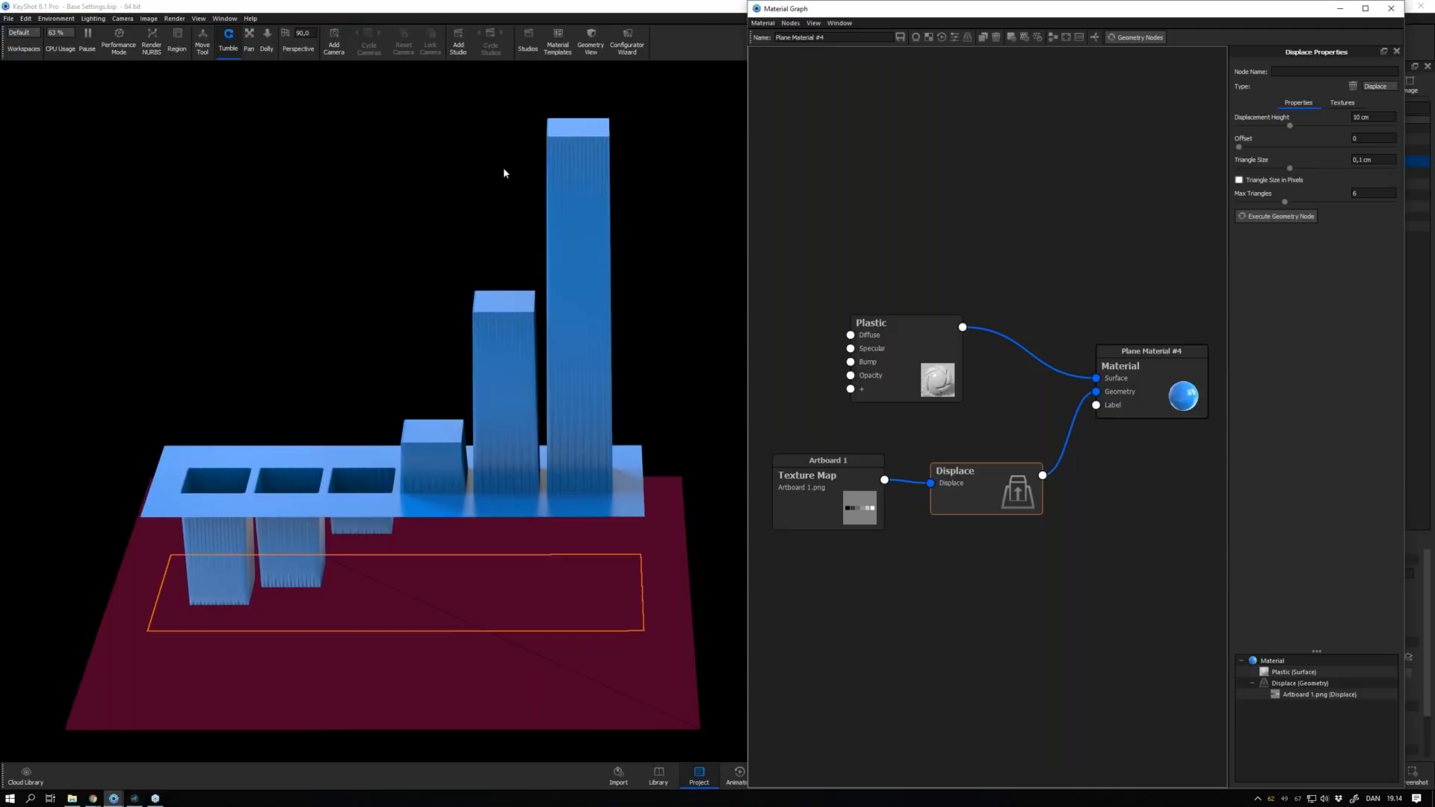
# Examine the displaced plane from low side angles, temporarily previewing the Artboard 1 texture's color to compare its greys with the block heights
pyautogui.moveTo(501, 153); pyautogui.dragTo(575, 417)
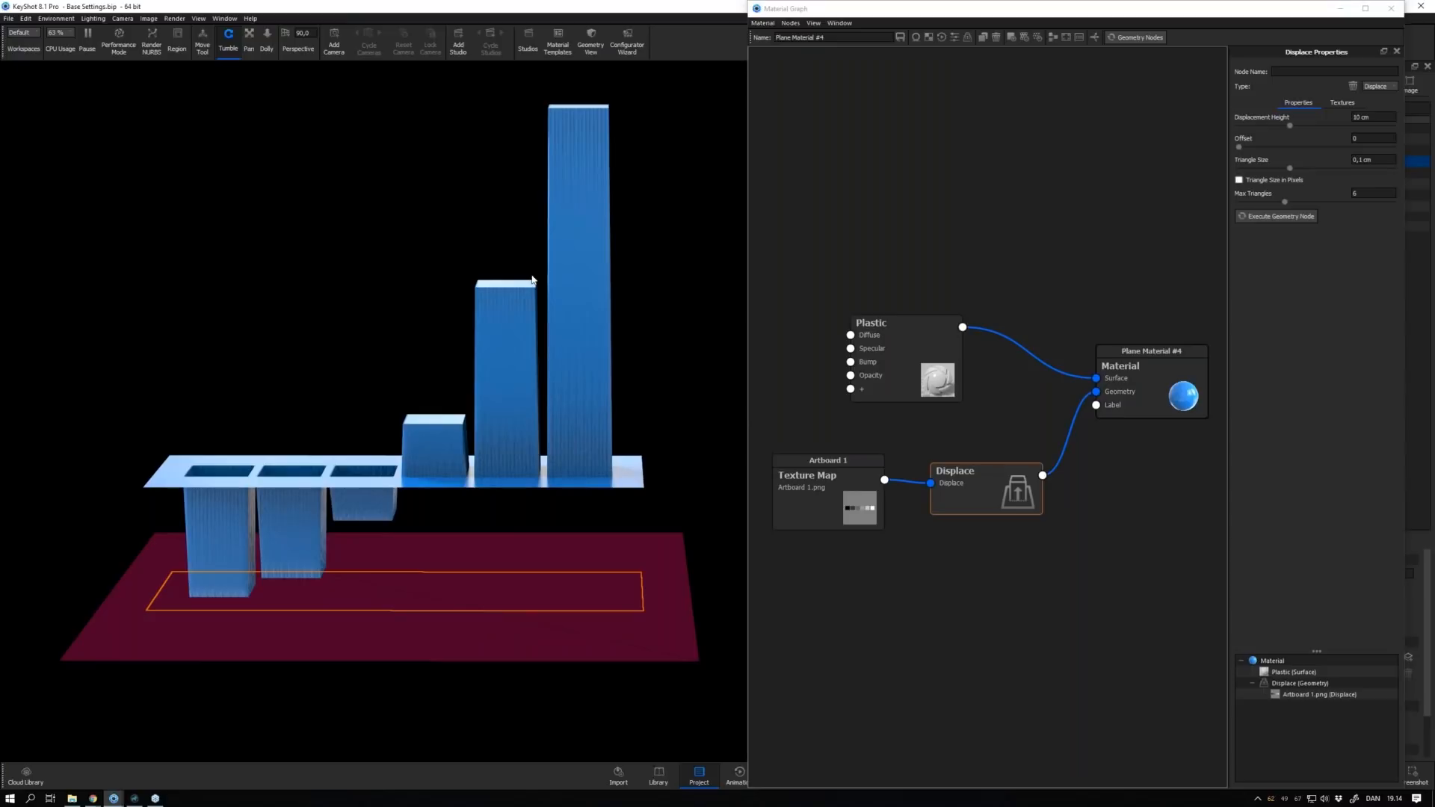
pyautogui.moveTo(368, 425); pyautogui.dragTo(387, 511)
pyautogui.moveTo(358, 385); pyautogui.dragTo(388, 392)
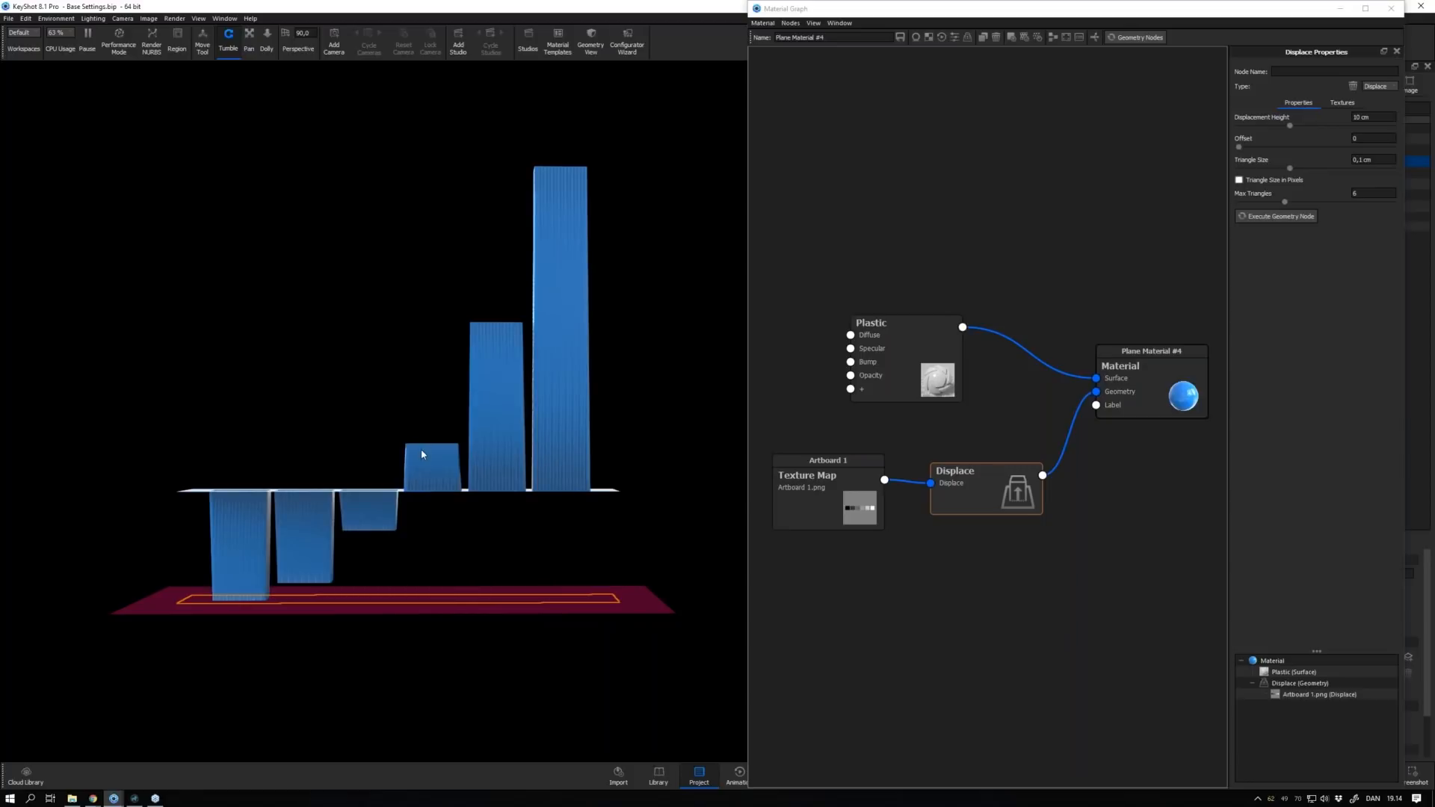
pyautogui.moveTo(321, 465); pyautogui.dragTo(312, 530)
pyautogui.click(832, 472)
pyautogui.press('c')
pyautogui.press('c')
pyautogui.moveTo(436, 525); pyautogui.dragTo(552, 169)
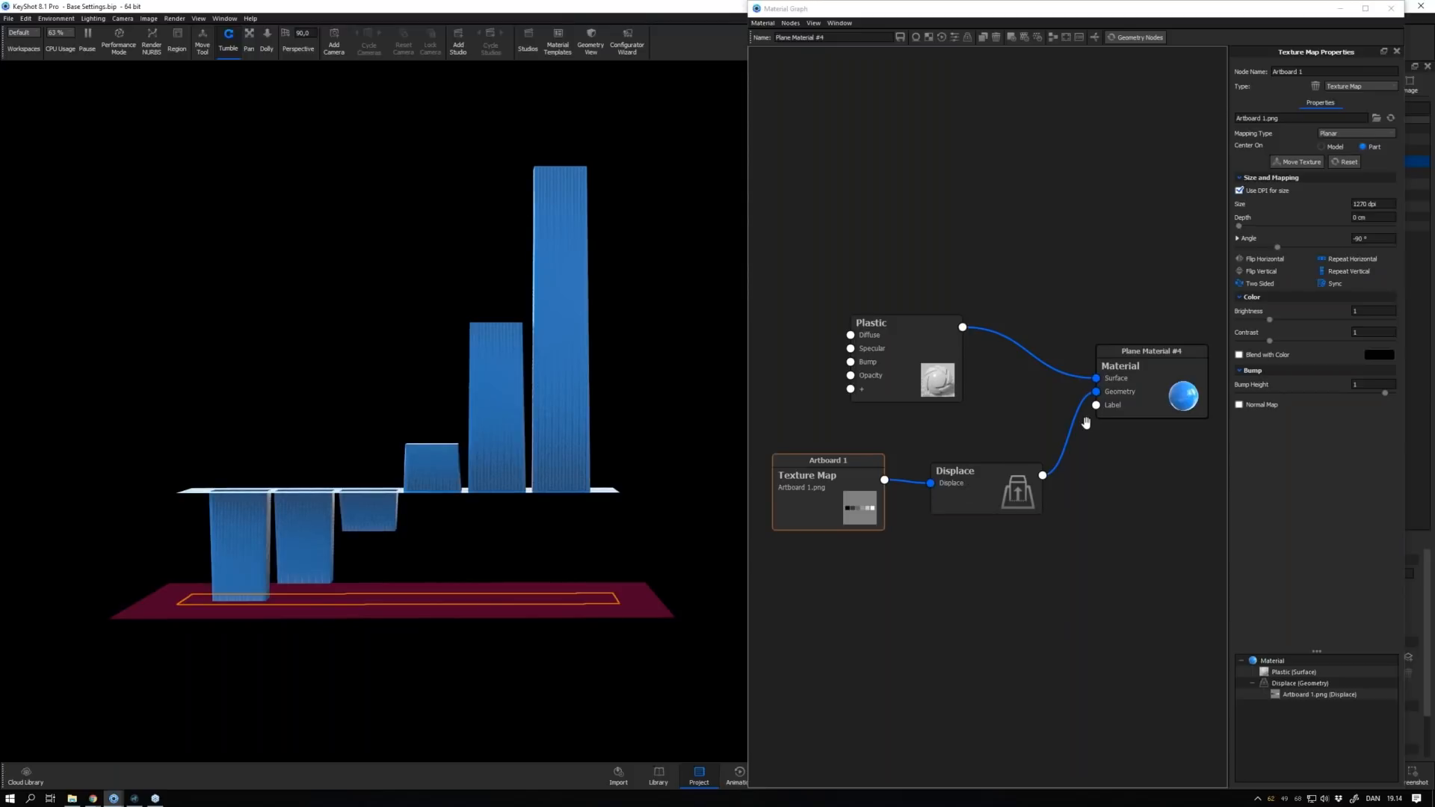
# Set the Artboard 1 texture's contrast to 0, regenerate the displacement, and inspect the resulting blocks from the side
pyautogui.moveTo(1113, 411); pyautogui.dragTo(1120, 418)
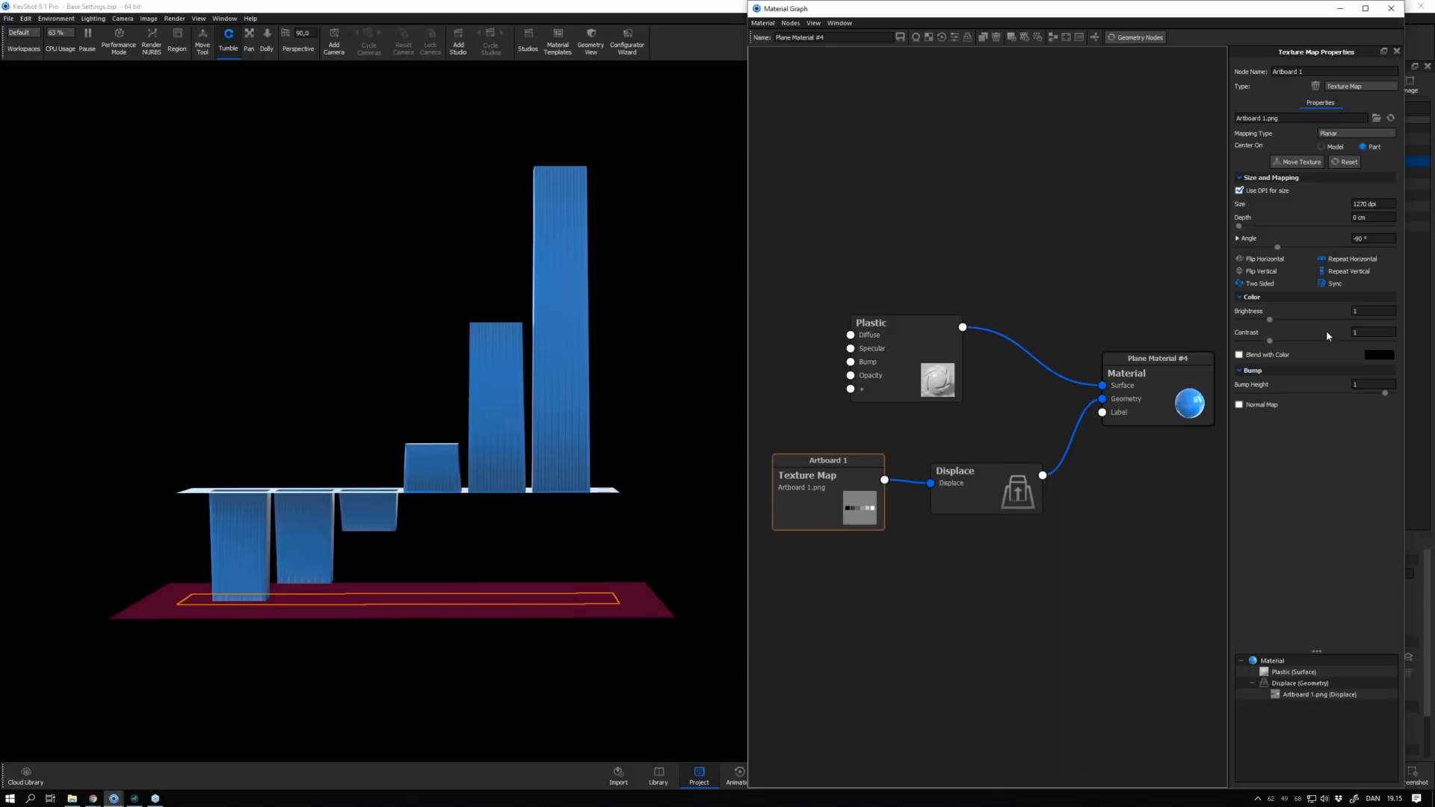
pyautogui.doubleClick(1355, 333)
pyautogui.click(503, 426)
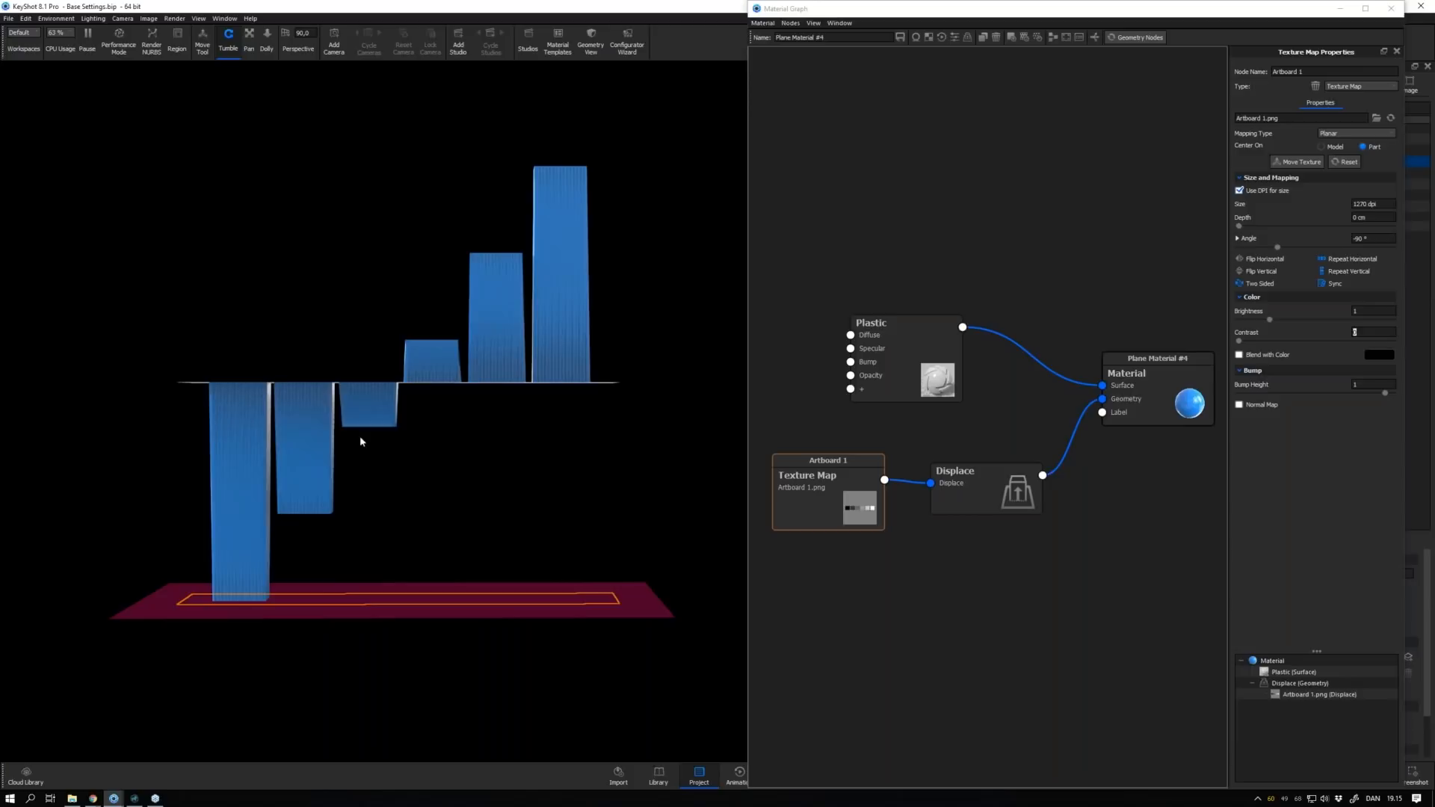
pyautogui.click(342, 289)
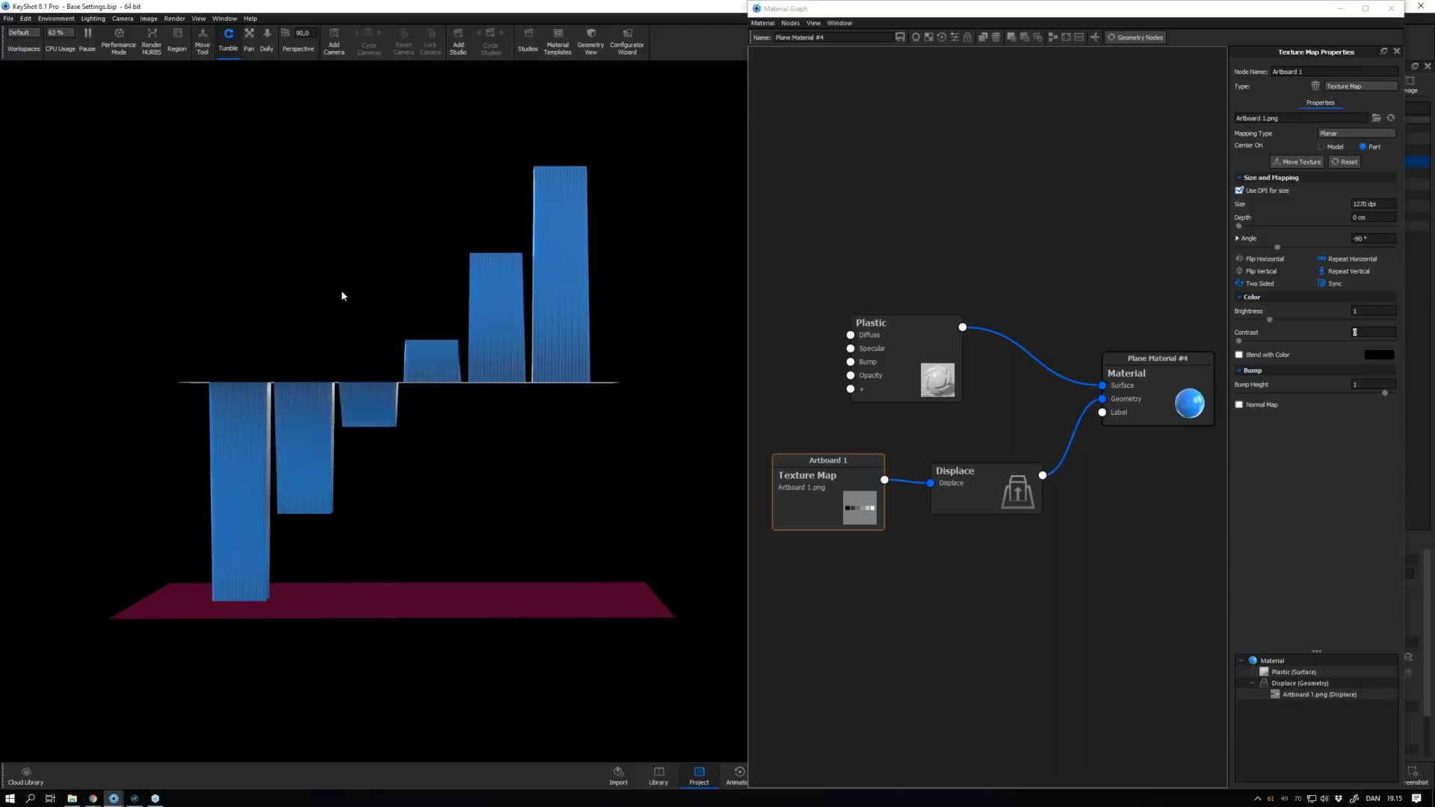
pyautogui.moveTo(340, 299); pyautogui.dragTo(352, 336)
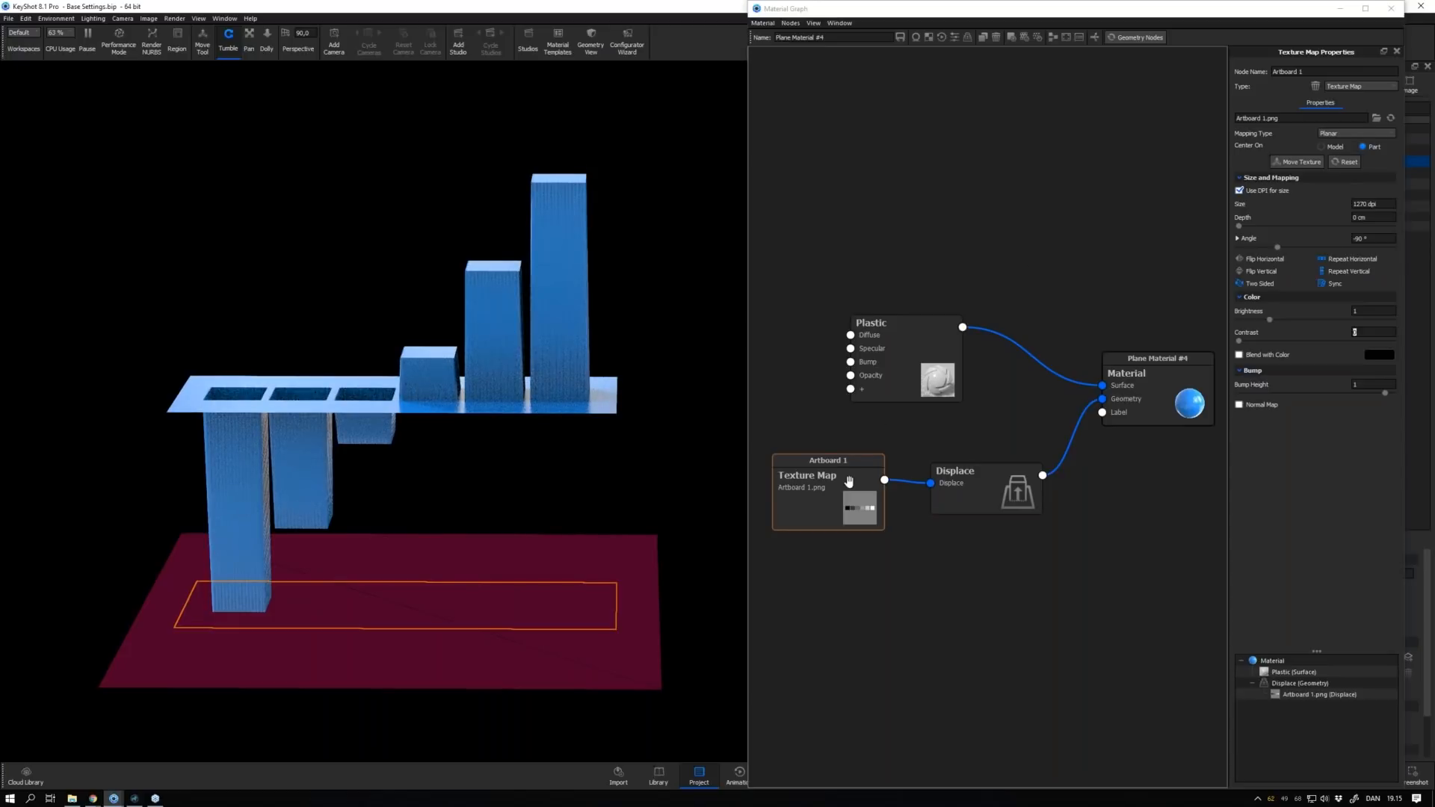
# Set the Displace node's displacement height to 5 cm and execute the geometry nodes
pyautogui.click(972, 484)
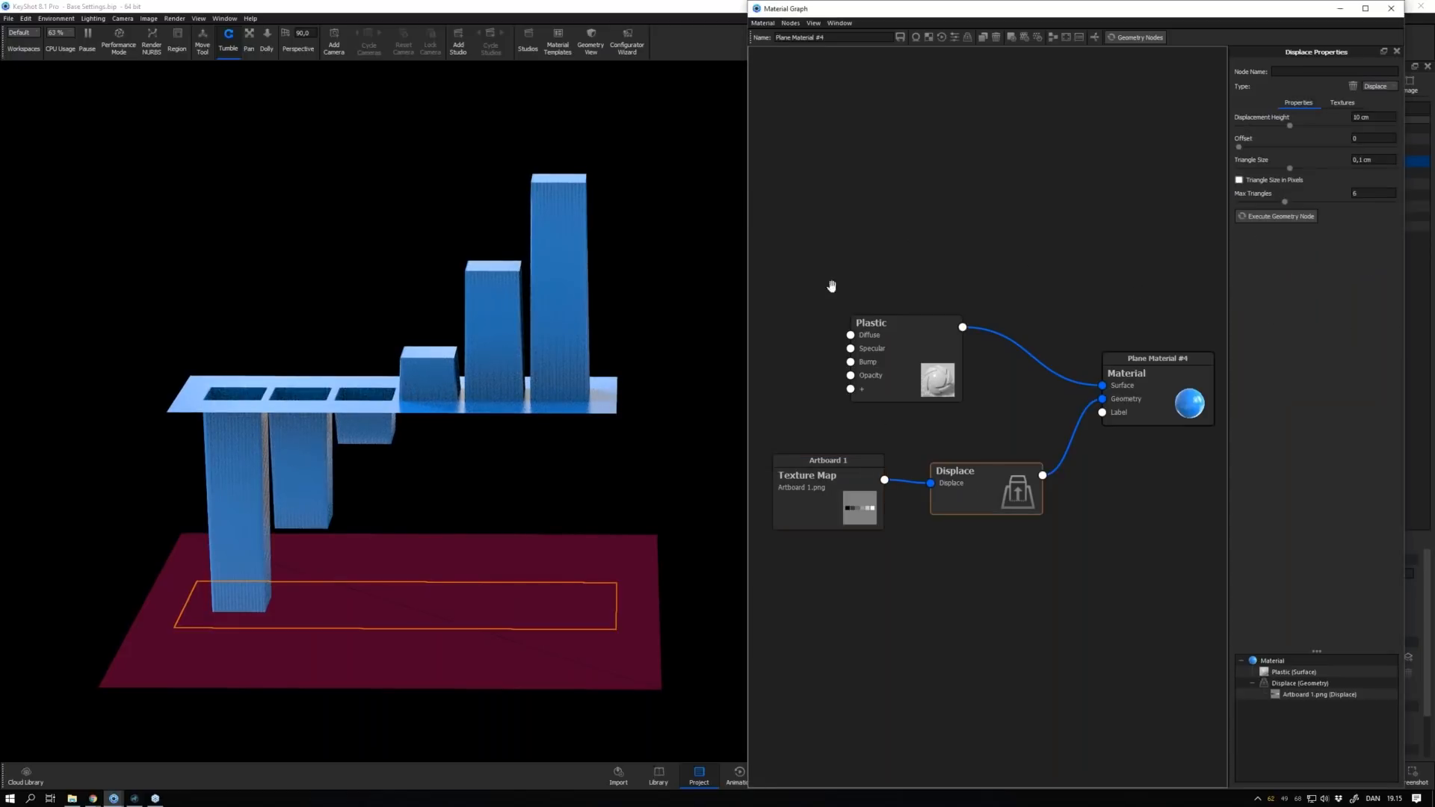
pyautogui.moveTo(653, 304); pyautogui.dragTo(522, 173)
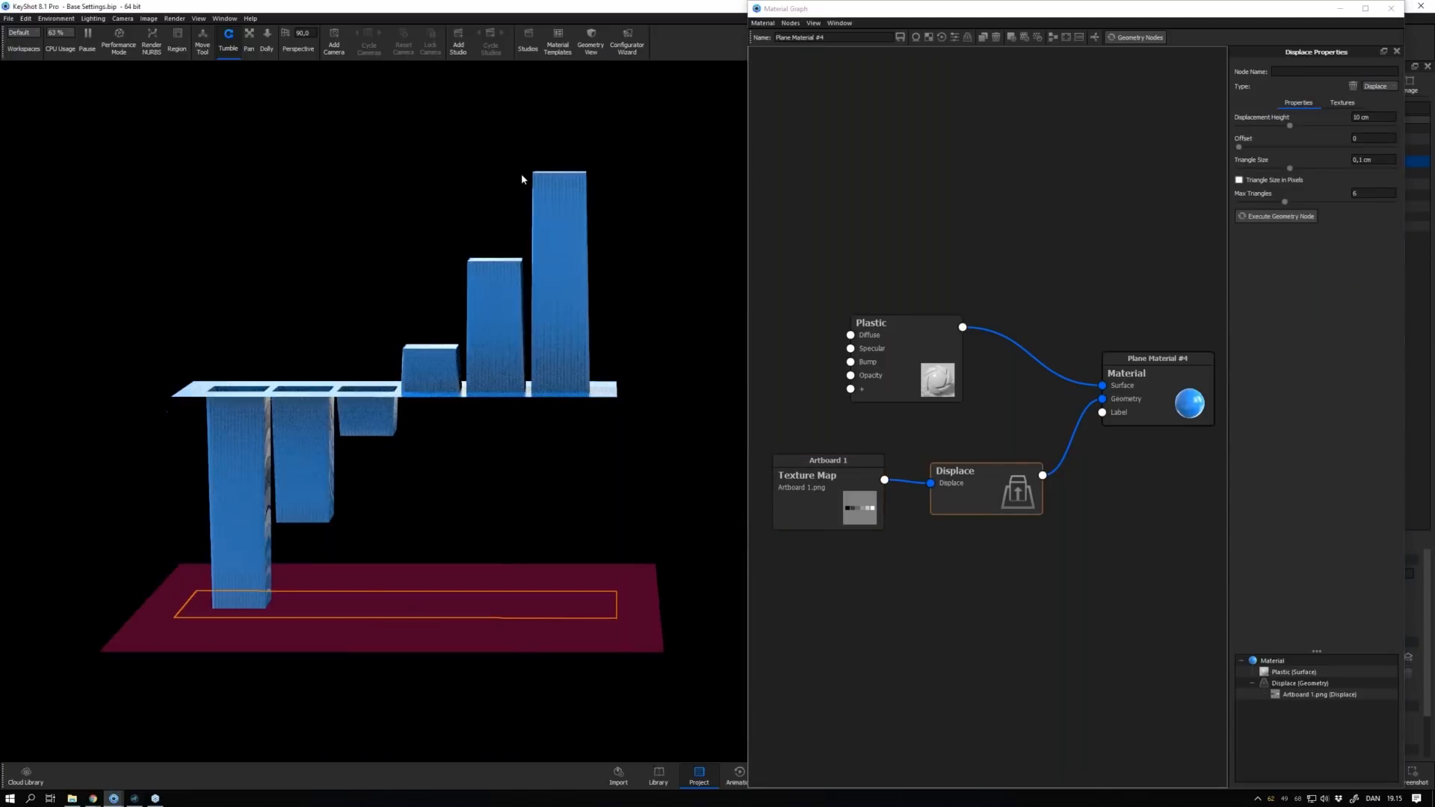
pyautogui.moveTo(1363, 116); pyautogui.dragTo(1340, 118)
pyautogui.write('5')
pyautogui.press('Return')
pyautogui.click(1149, 38)
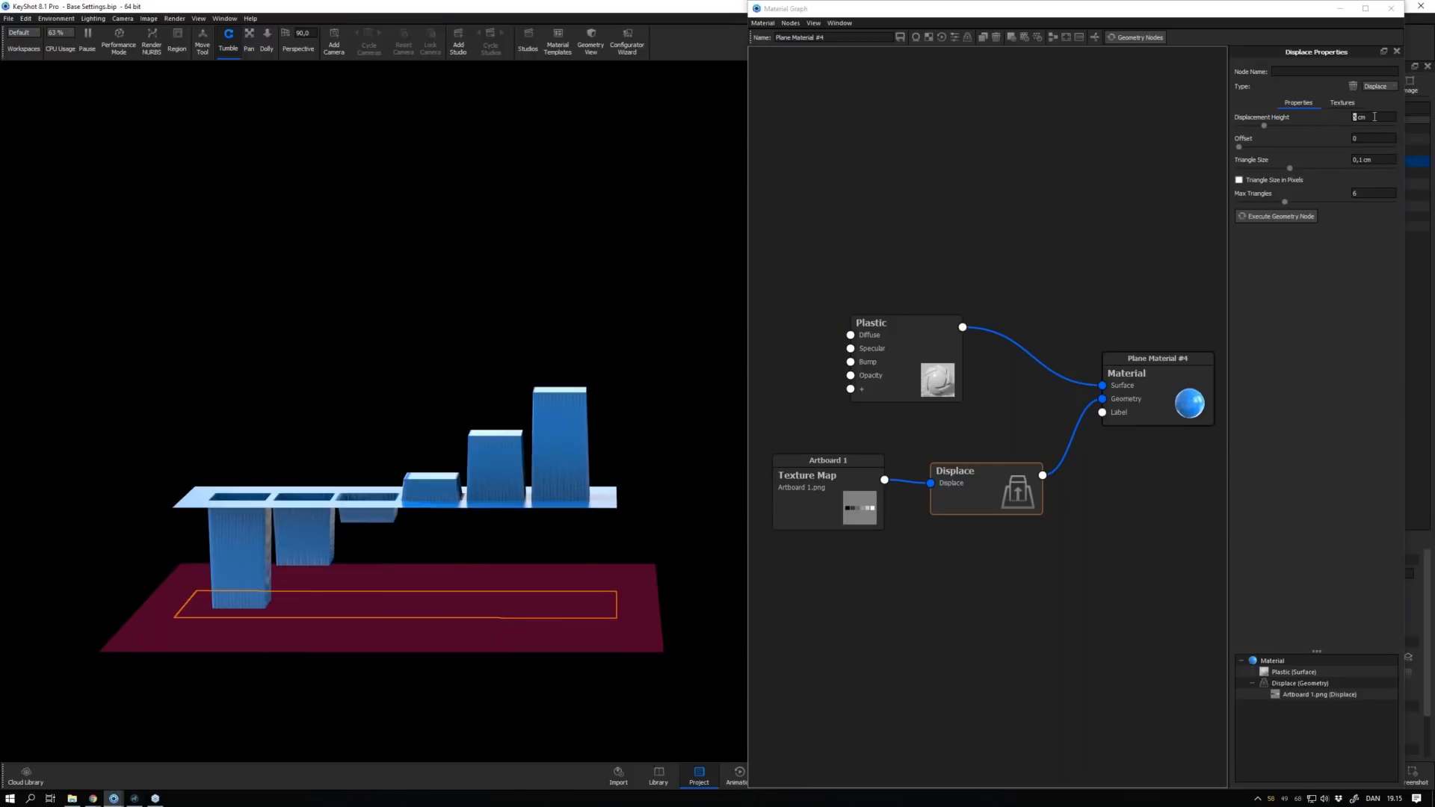
# Invert the displacement with a height of -5 cm, execute the geometry nodes, and inspect the flipped blocks
pyautogui.write('1')
pyautogui.press('Return')
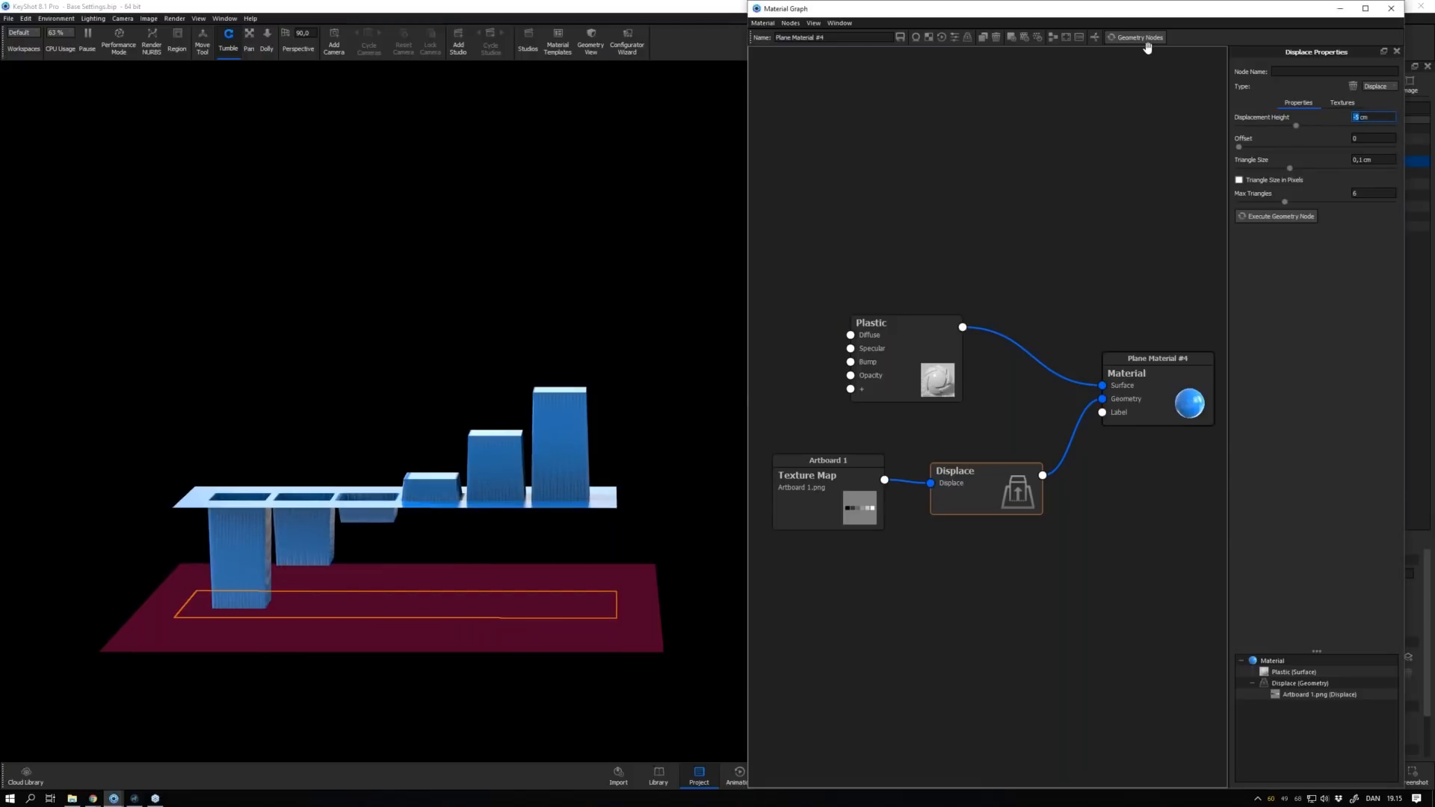
pyautogui.click(1143, 38)
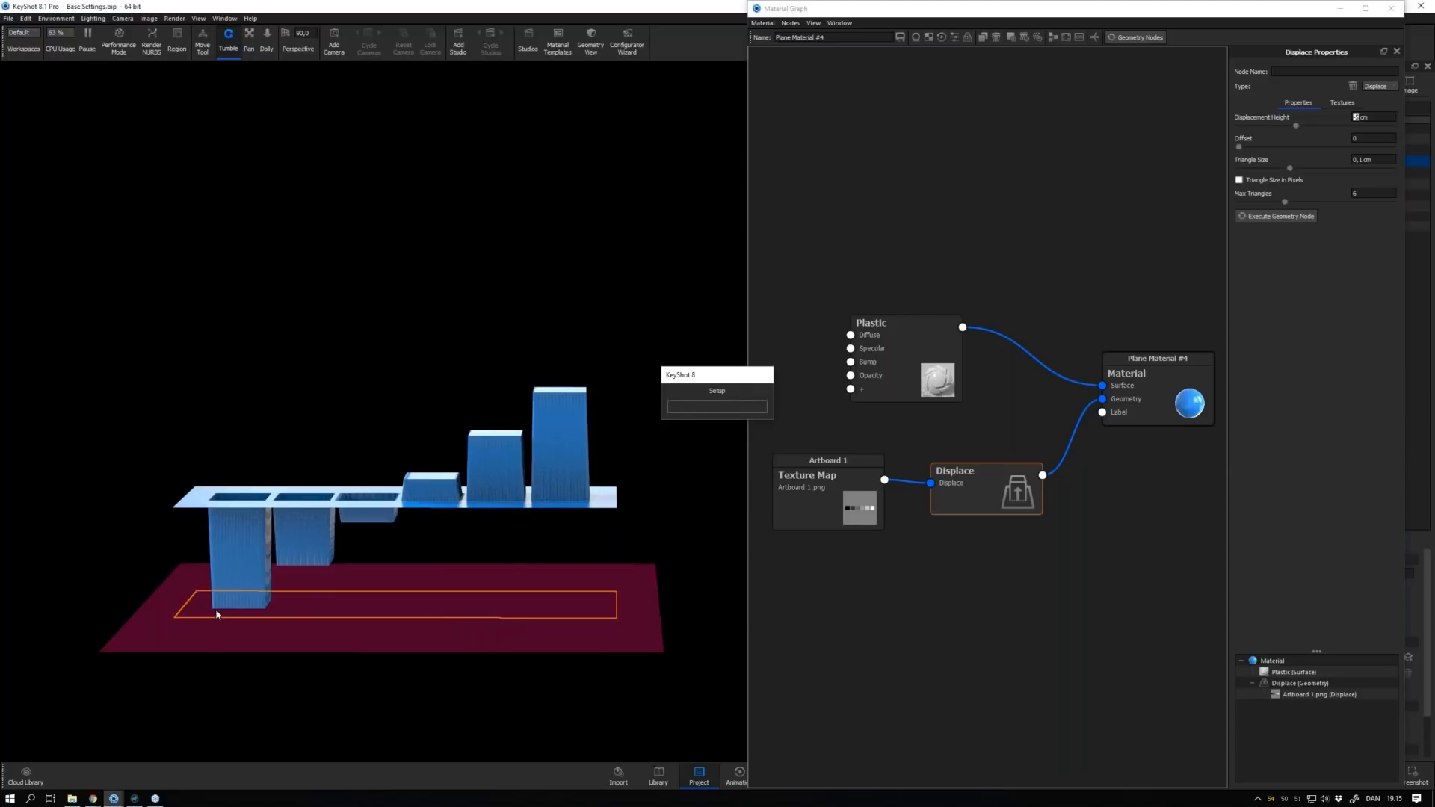
pyautogui.moveTo(237, 604); pyautogui.dragTo(314, 524)
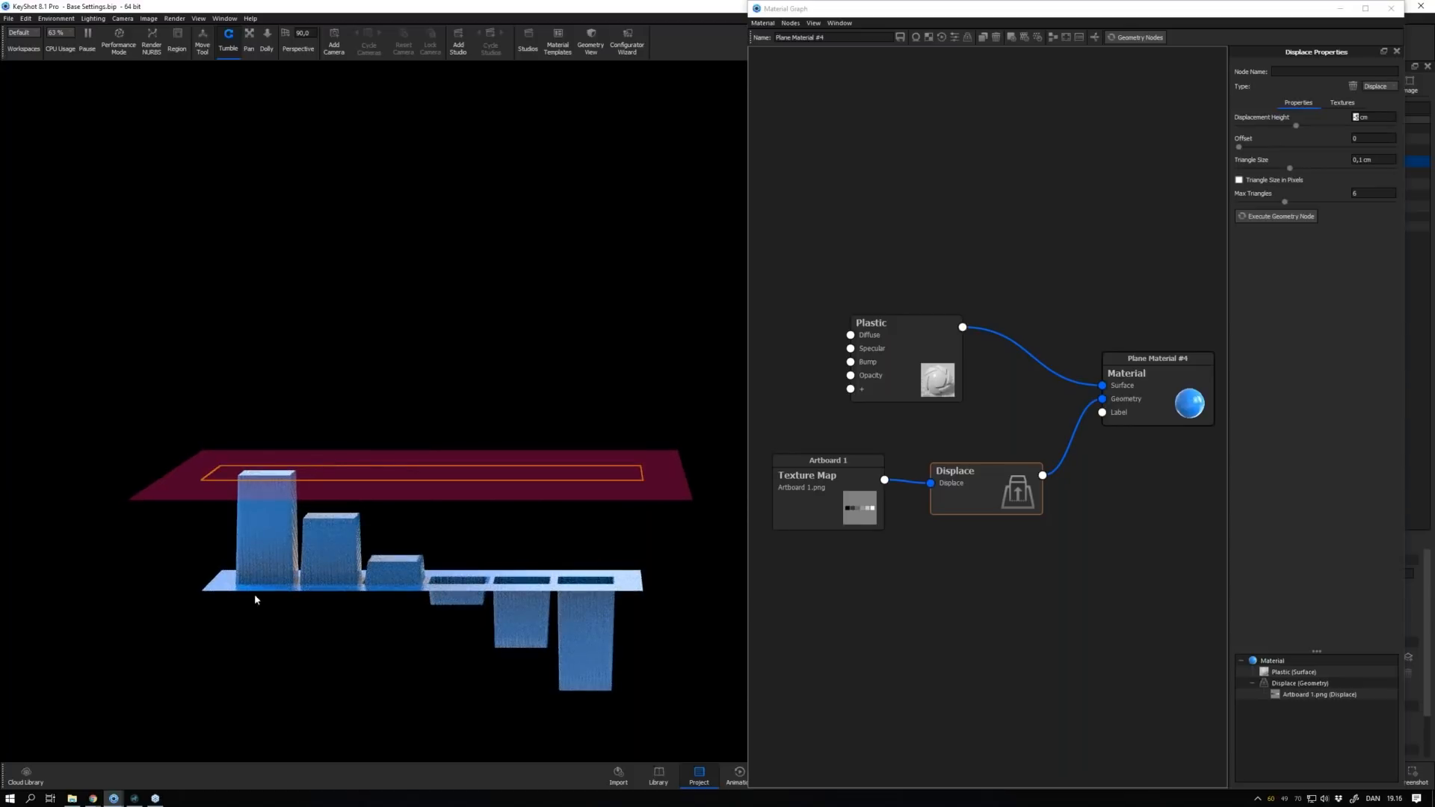
pyautogui.moveTo(290, 611); pyautogui.dragTo(291, 626)
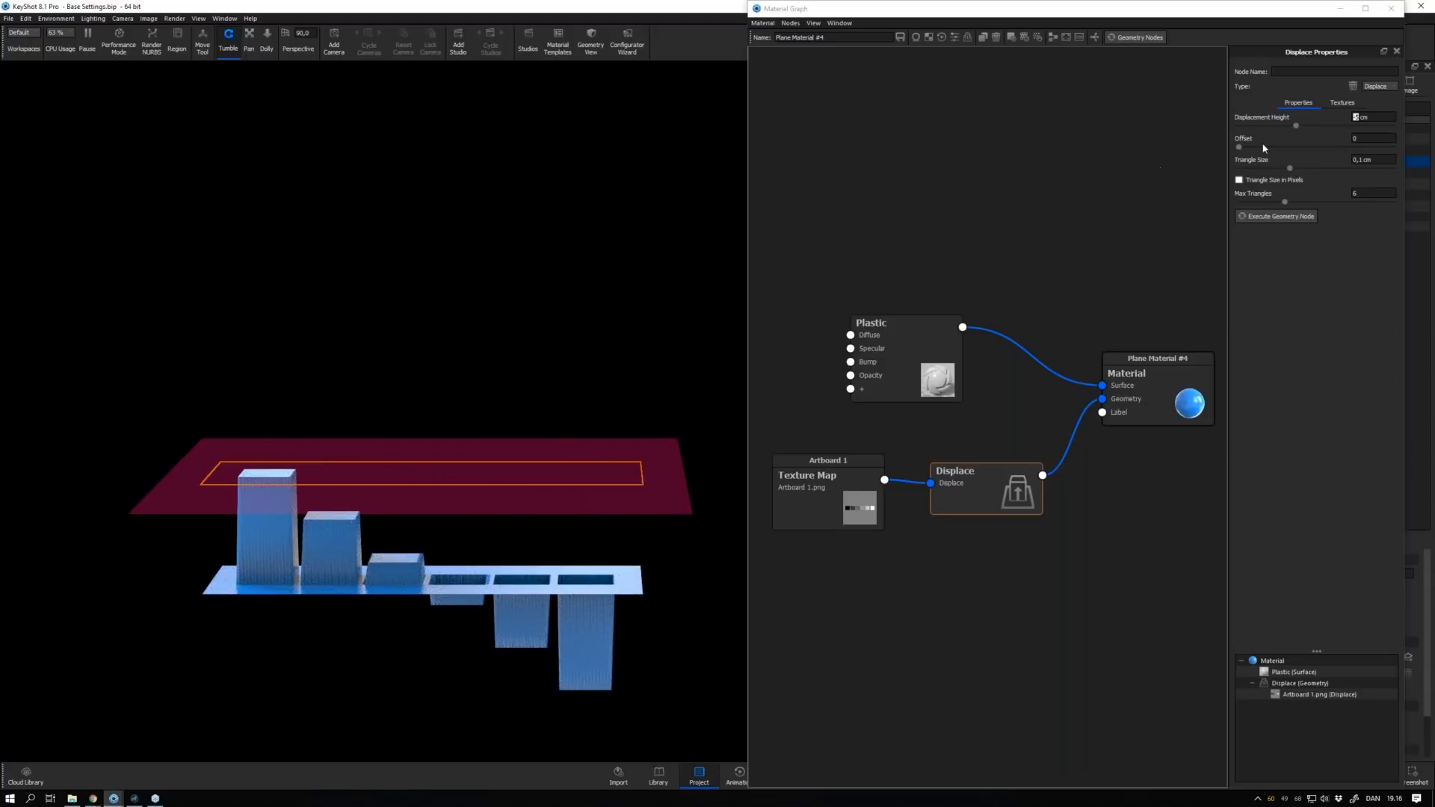
# Restore the displacement height to 5 cm, set the offset to 0,5, and execute the geometry node
pyautogui.doubleClick(1379, 118)
pyautogui.write('5')
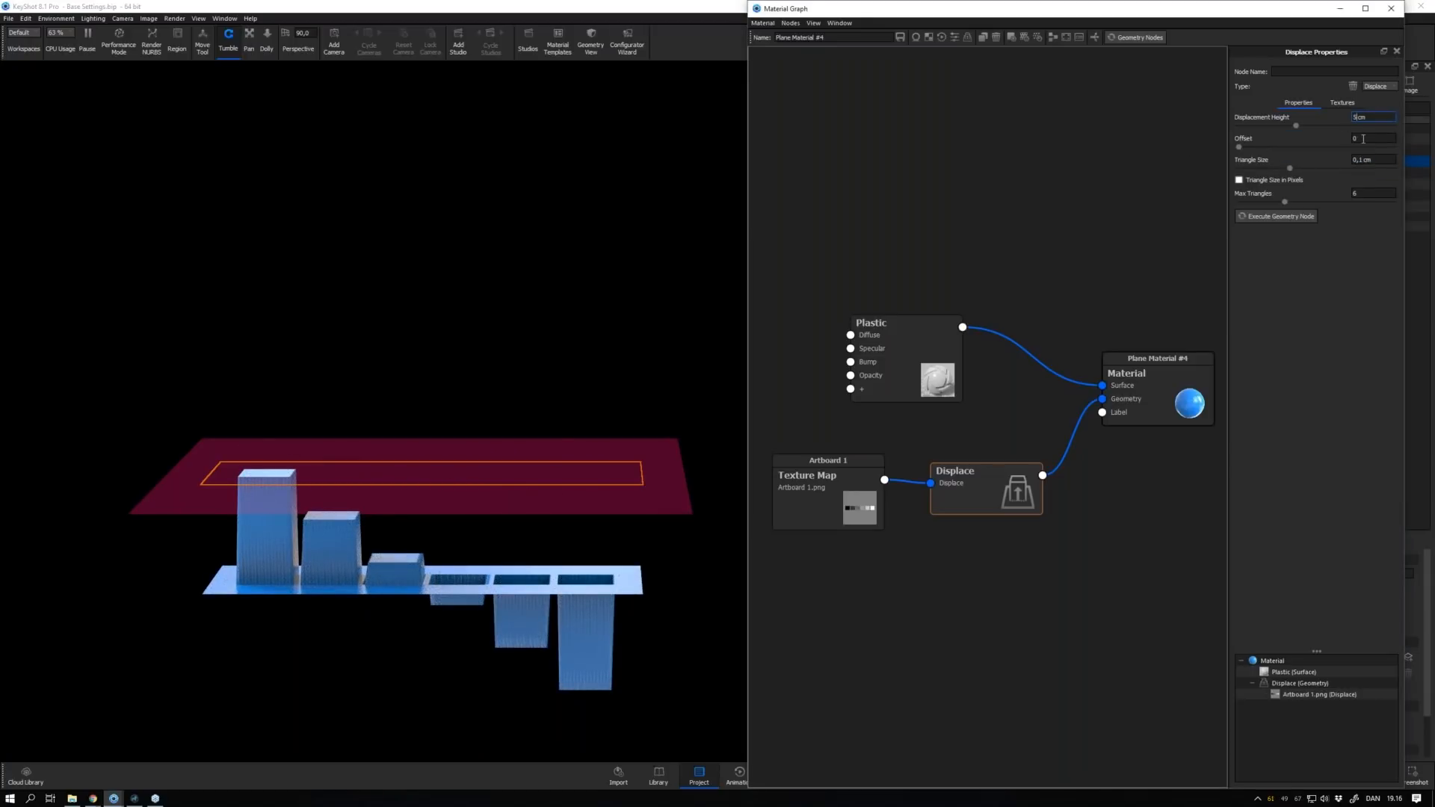
pyautogui.click(1372, 138)
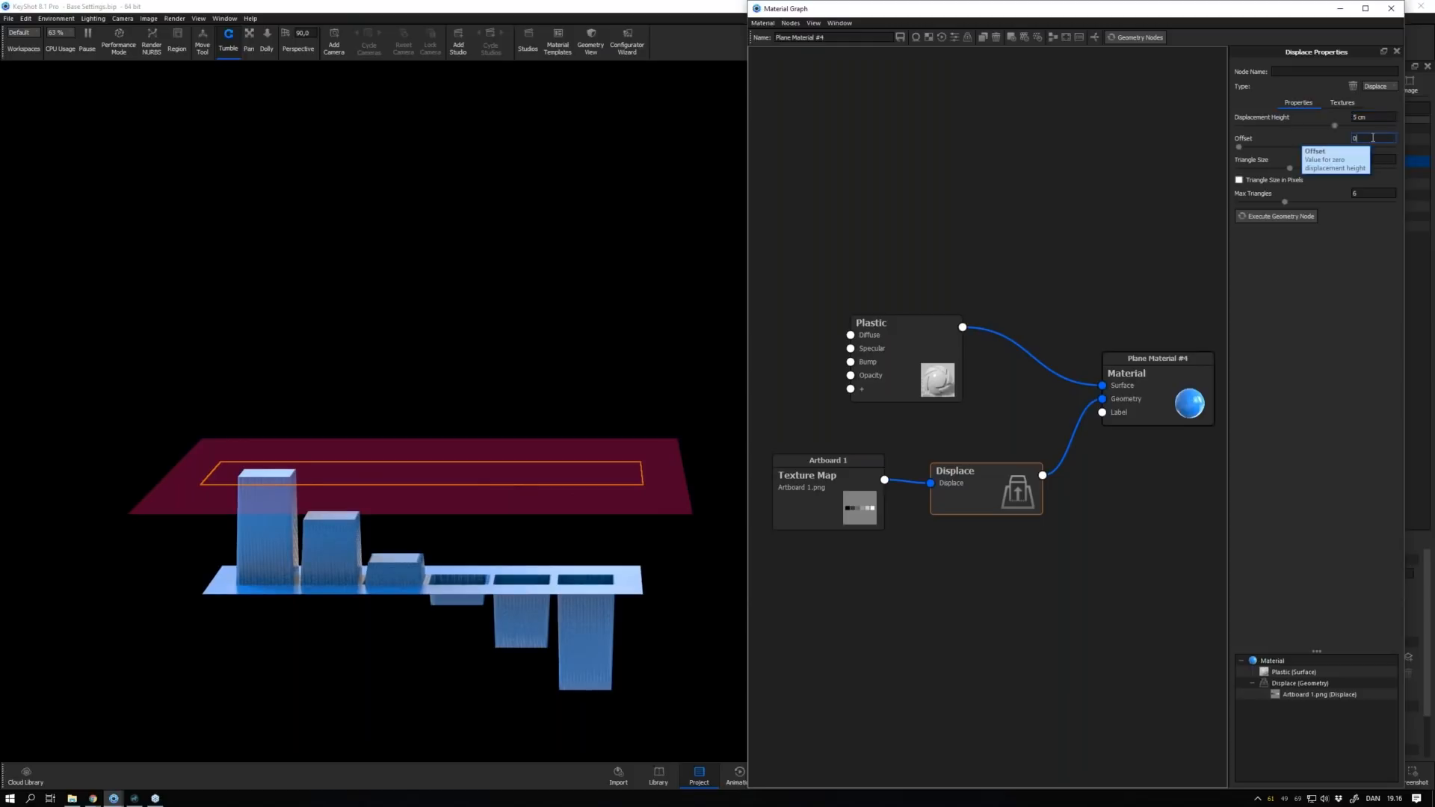
pyautogui.write('0,5')
pyautogui.press('Return')
pyautogui.click(1373, 138)
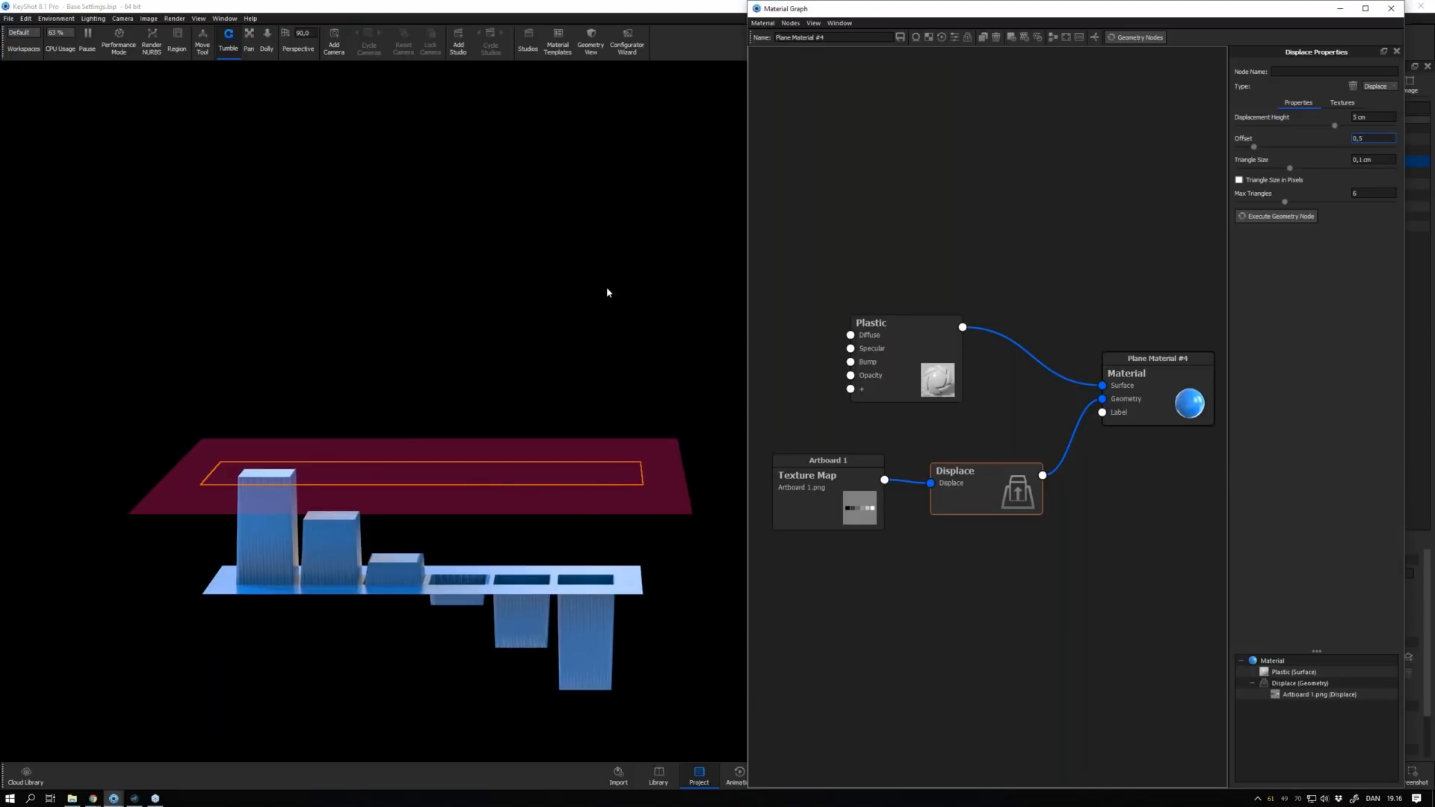
pyautogui.click(1273, 218)
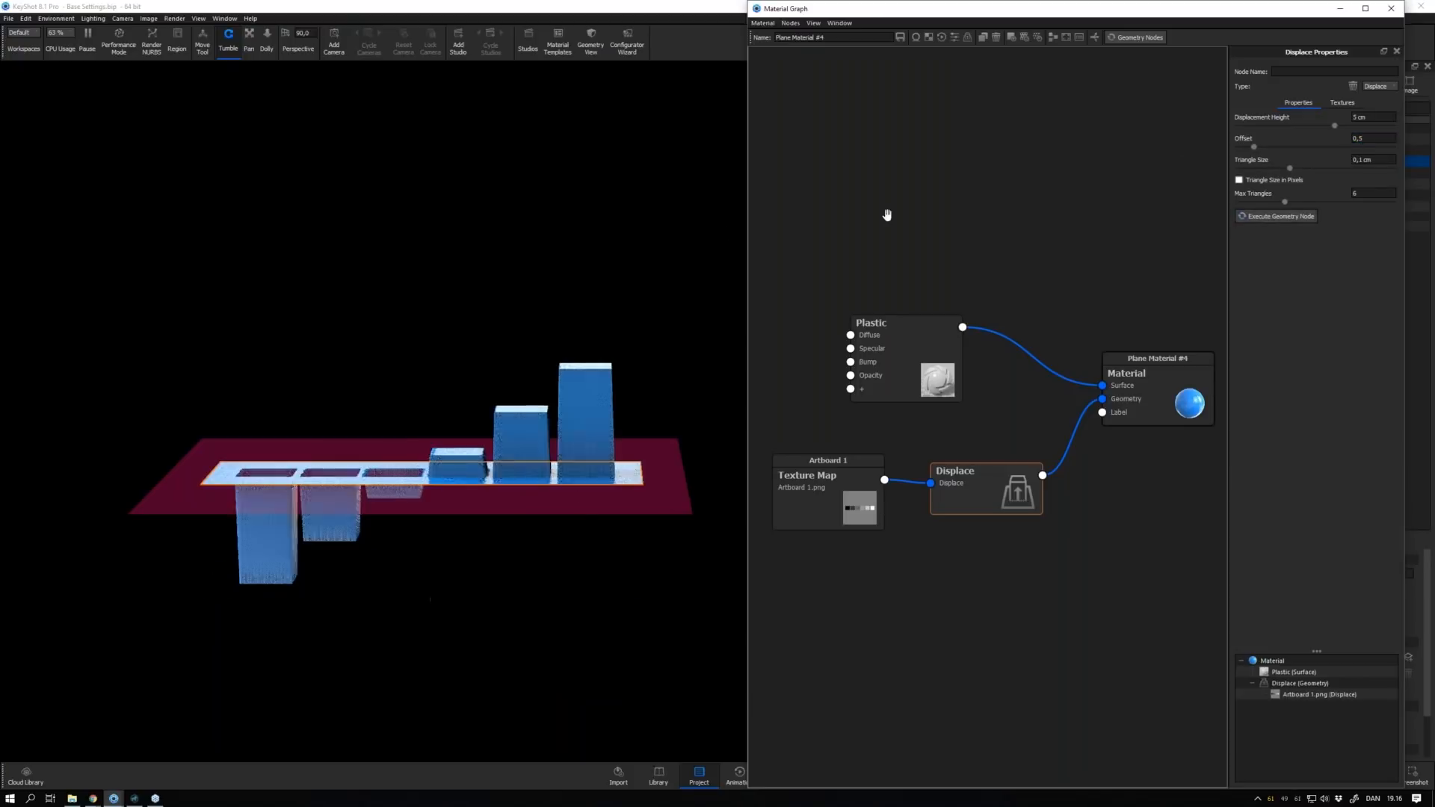
# Compare the displaced plane with the original plane outline from several angles, briefly previewing the Artboard 1 texture's color
pyautogui.moveTo(496, 318); pyautogui.dragTo(512, 281)
pyautogui.moveTo(567, 511); pyautogui.dragTo(580, 535)
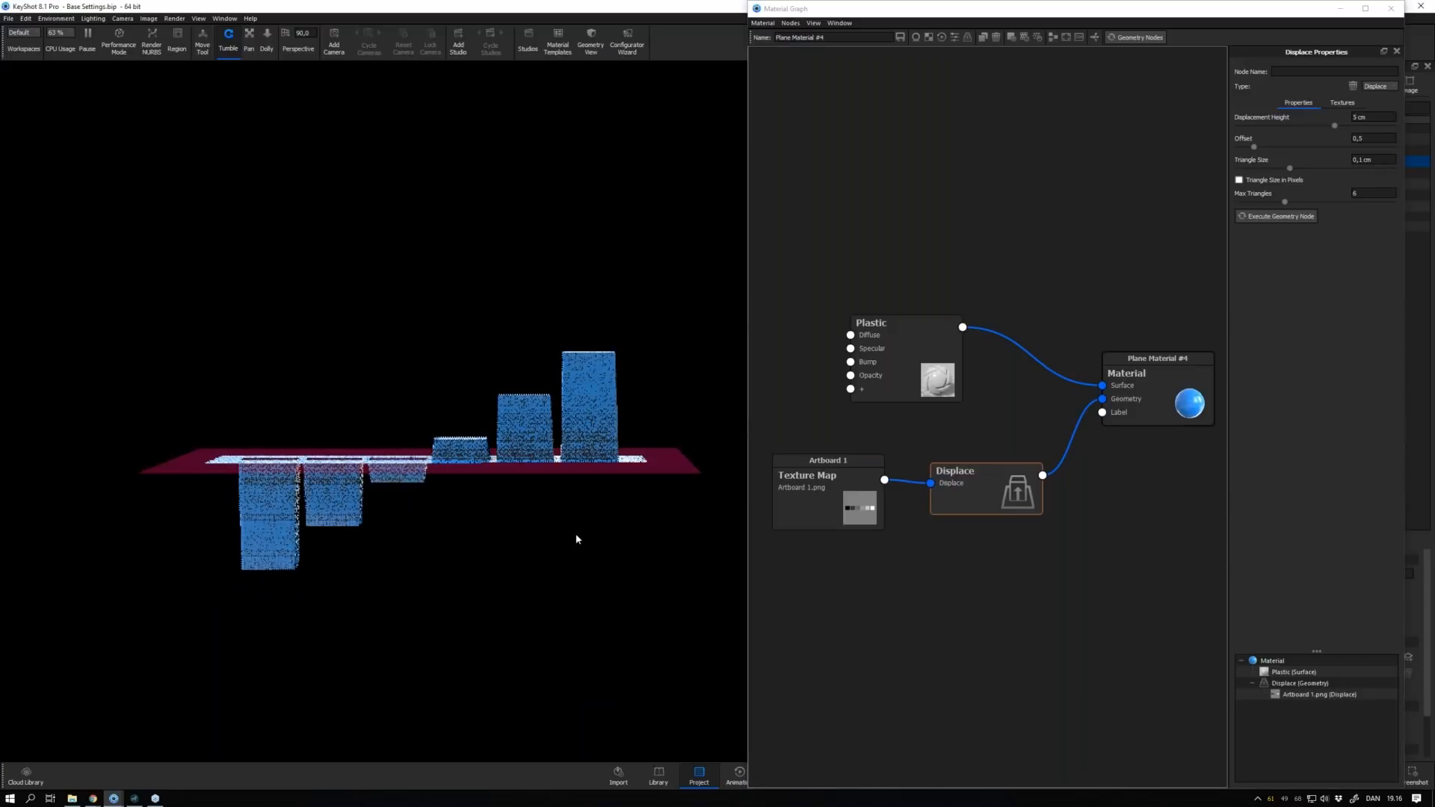
pyautogui.click(882, 457)
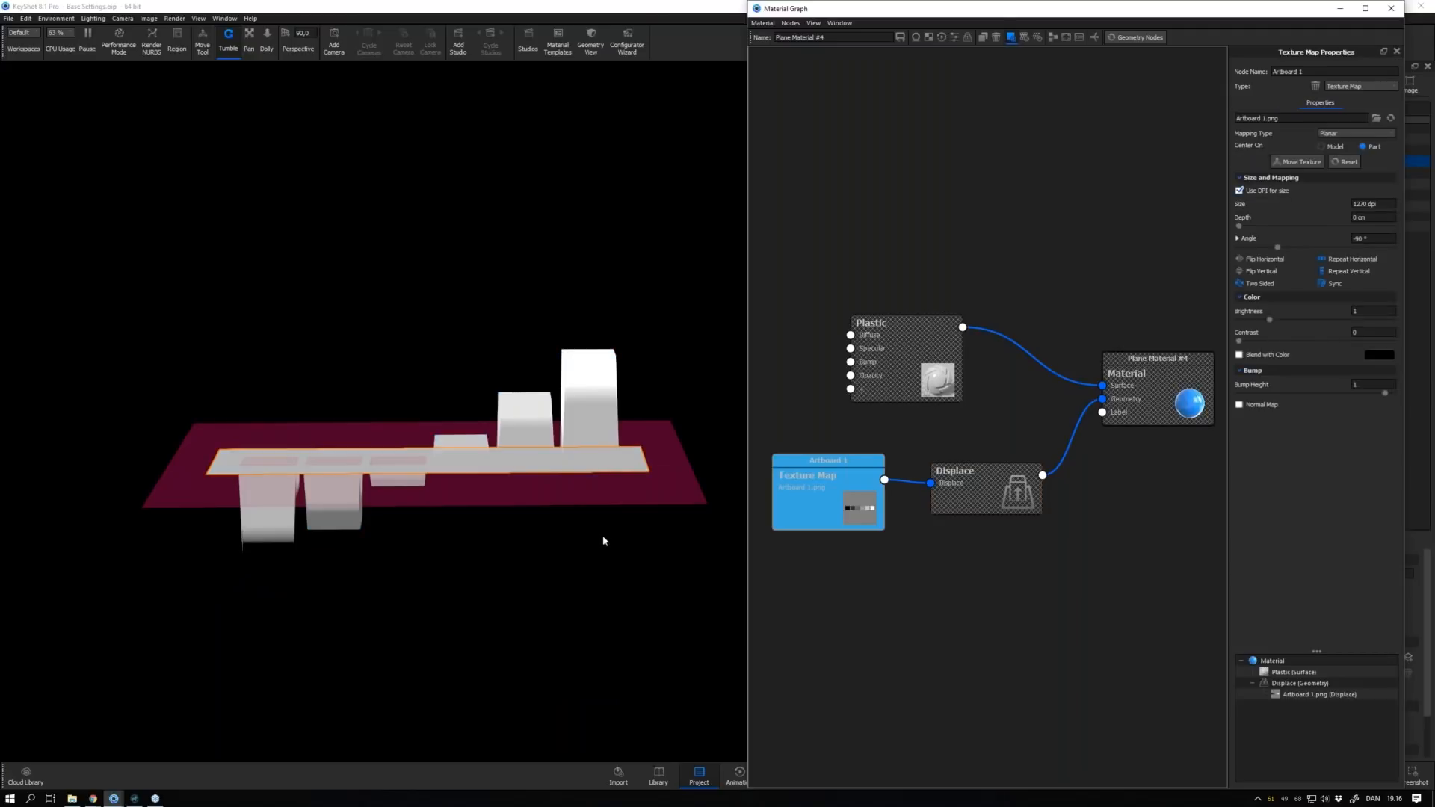
pyautogui.moveTo(602, 539); pyautogui.dragTo(644, 438)
pyautogui.click(806, 497)
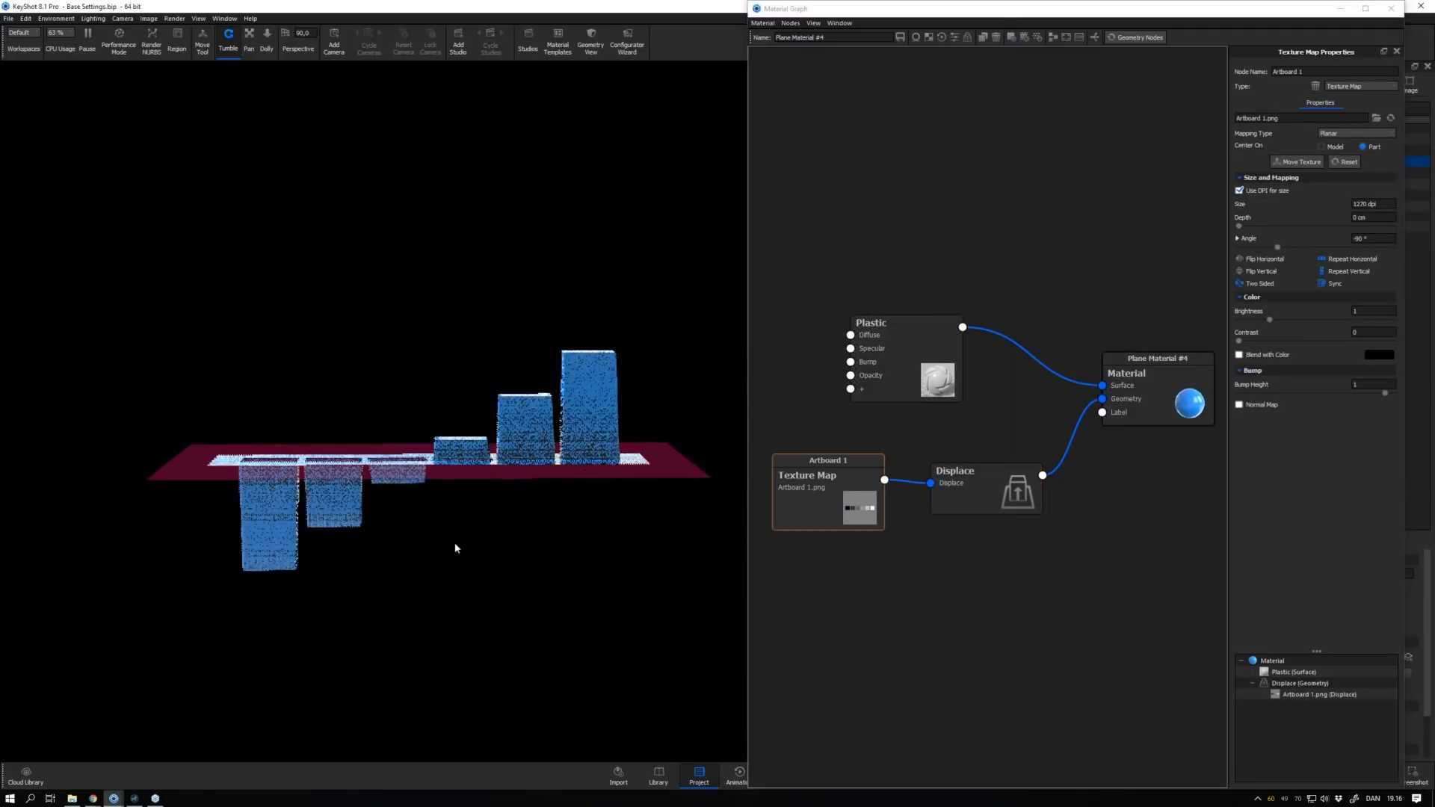
pyautogui.moveTo(455, 546); pyautogui.dragTo(531, 320)
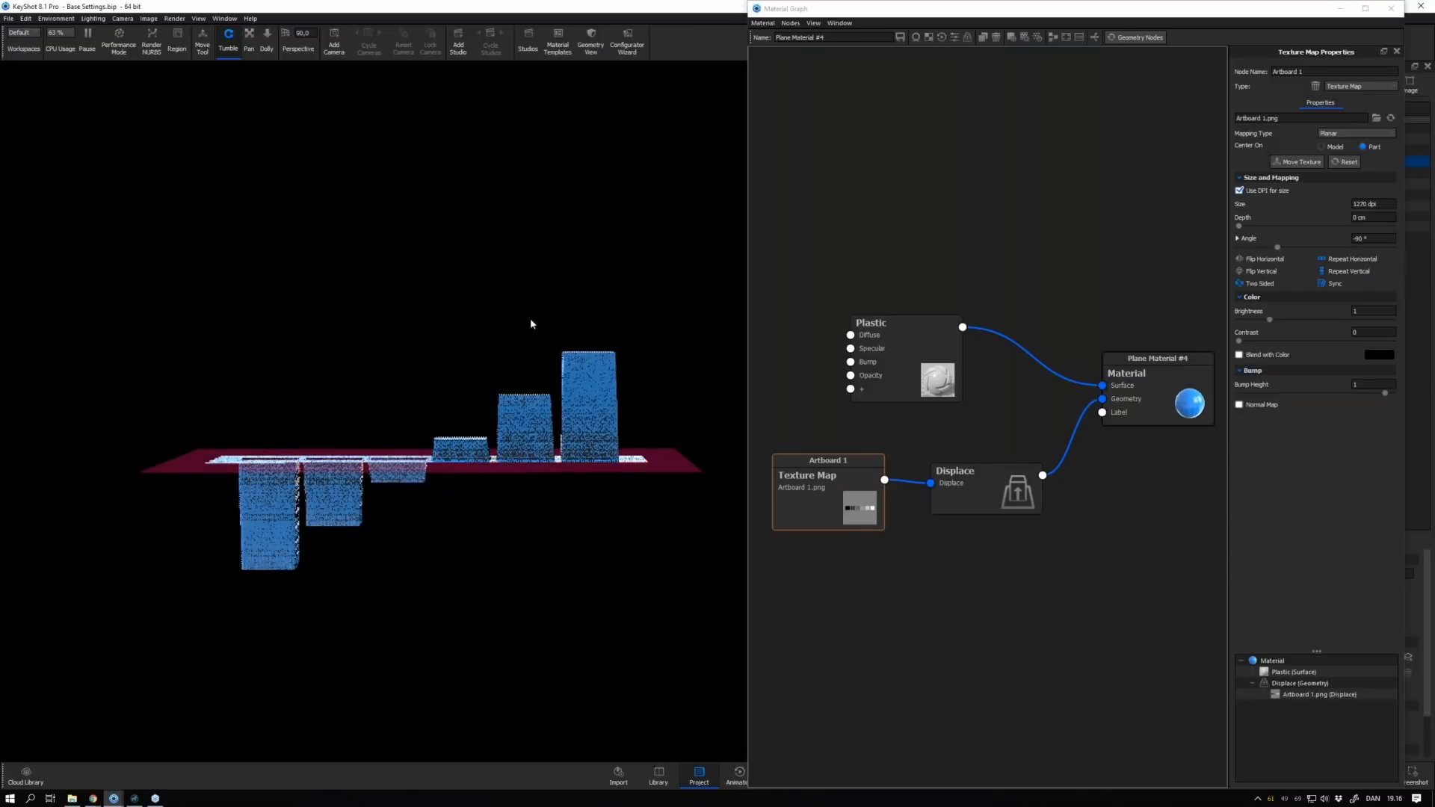
# Set the Displace node's offset to 1, regenerate the displacement, and inspect its position relative to the original plane
pyautogui.click(1018, 490)
pyautogui.click(1371, 138)
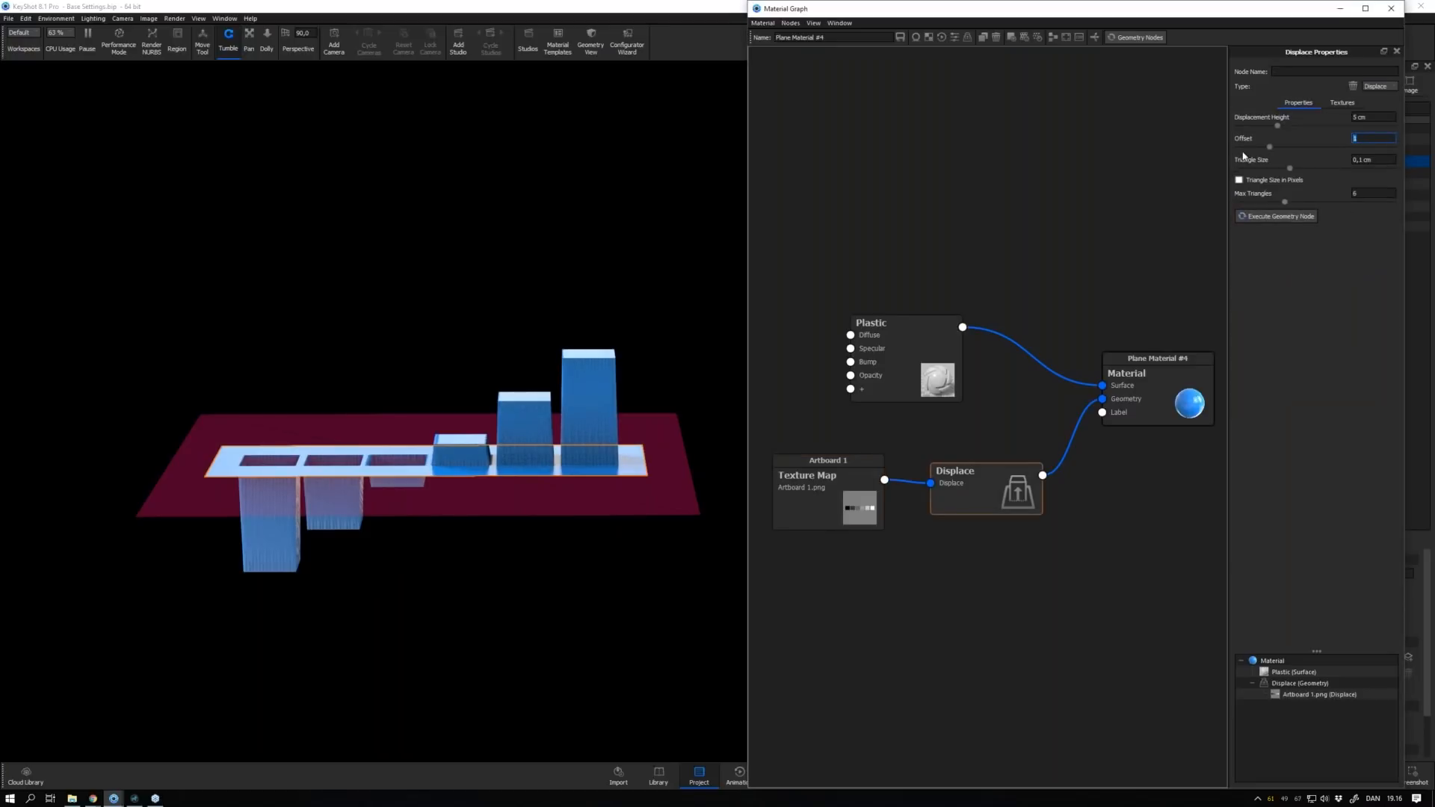
pyautogui.press('Return')
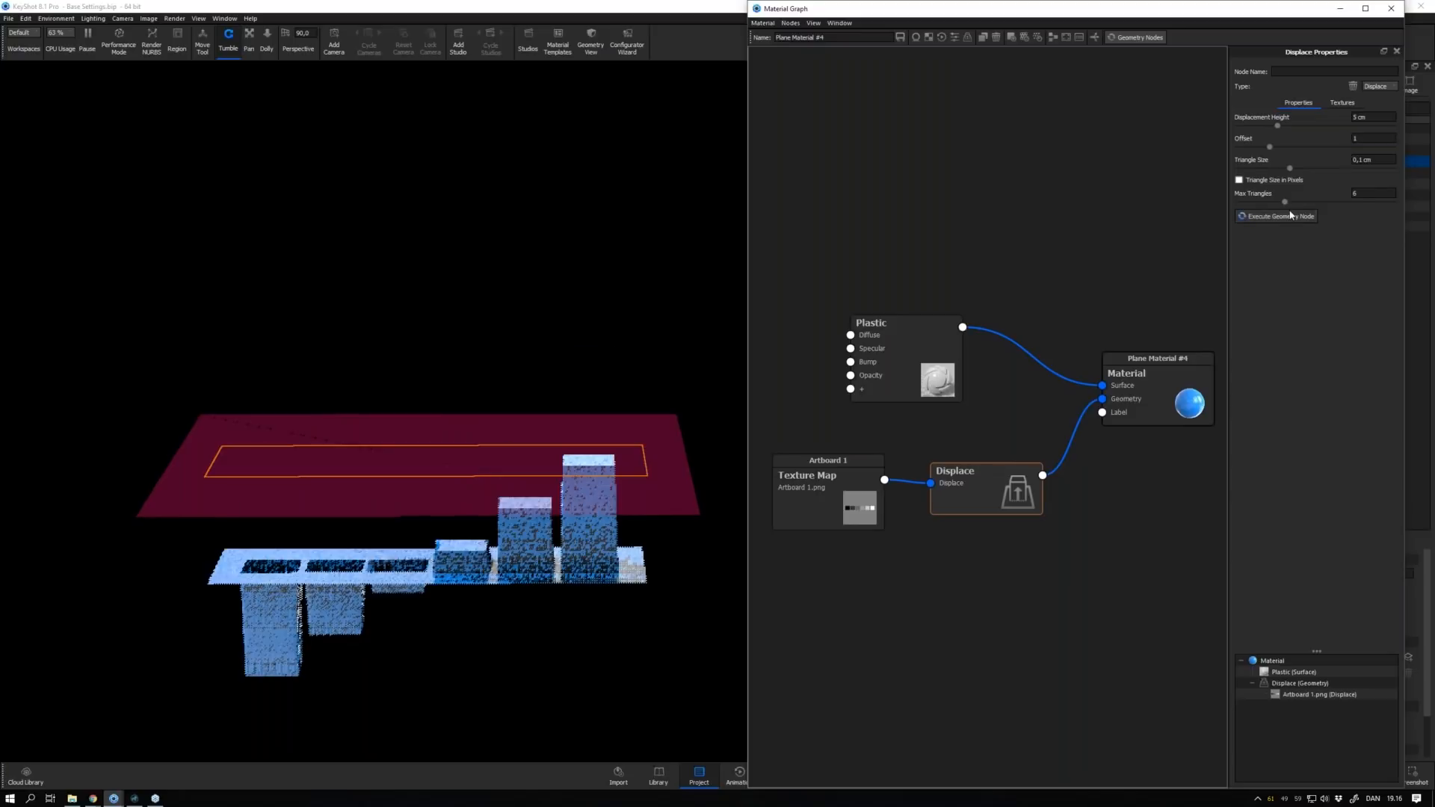
pyautogui.moveTo(633, 367); pyautogui.dragTo(586, 467)
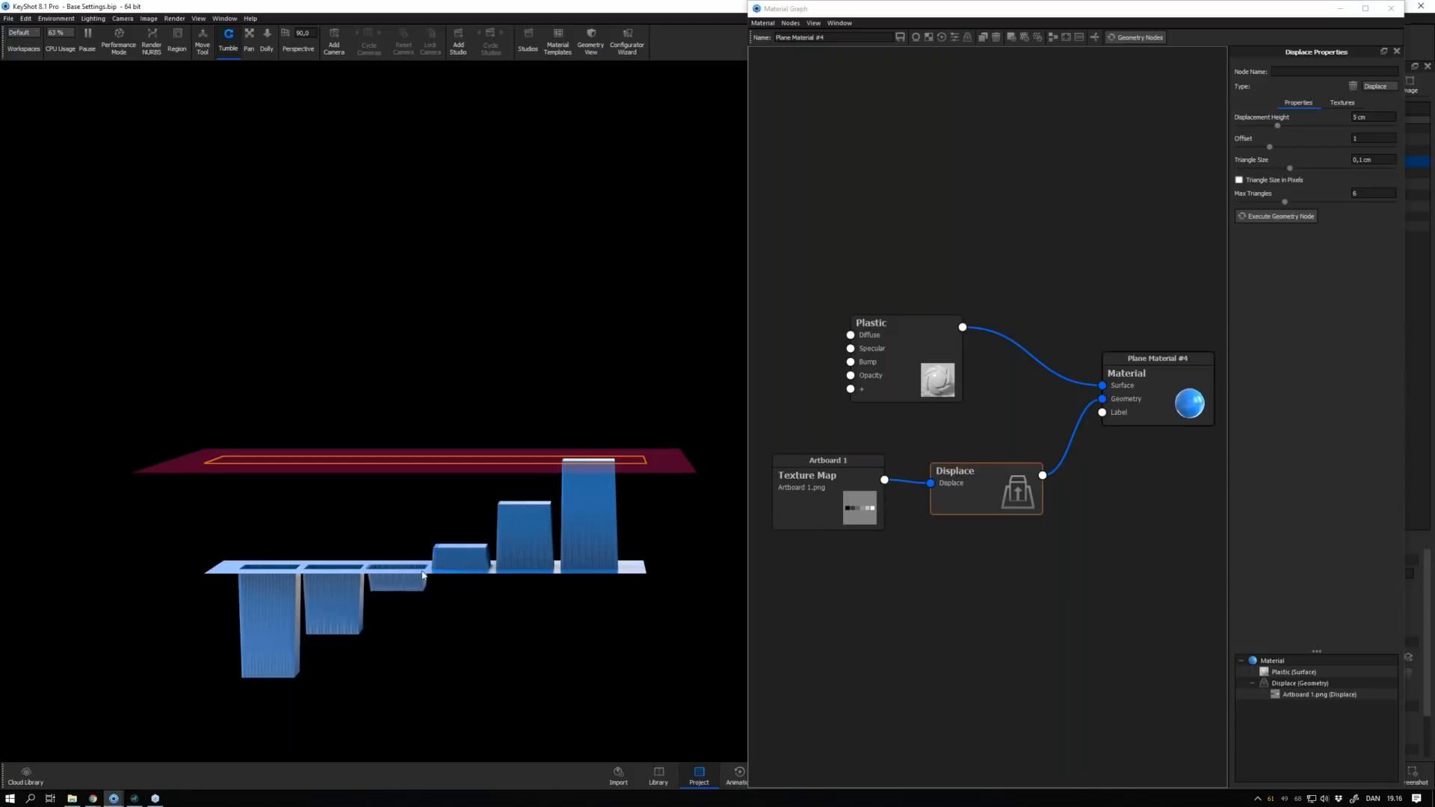
pyautogui.moveTo(338, 675); pyautogui.dragTo(430, 683)
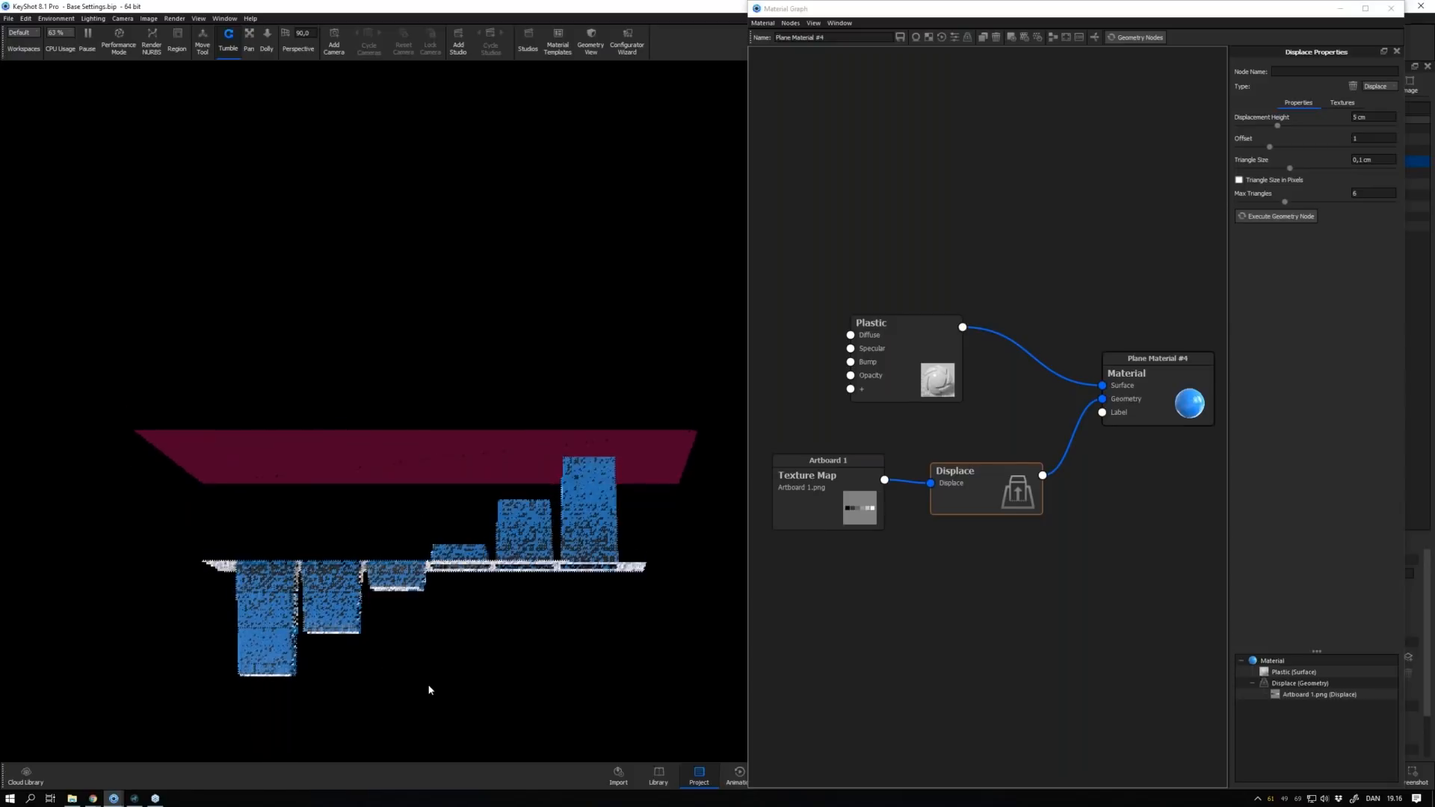
pyautogui.moveTo(556, 295); pyautogui.dragTo(562, 317)
# Return the Displace node's offset to 0,5, check the texture's color preview, and execute the geometry nodes
pyautogui.doubleClick(1358, 138)
pyautogui.write('0,5')
pyautogui.press('Return')
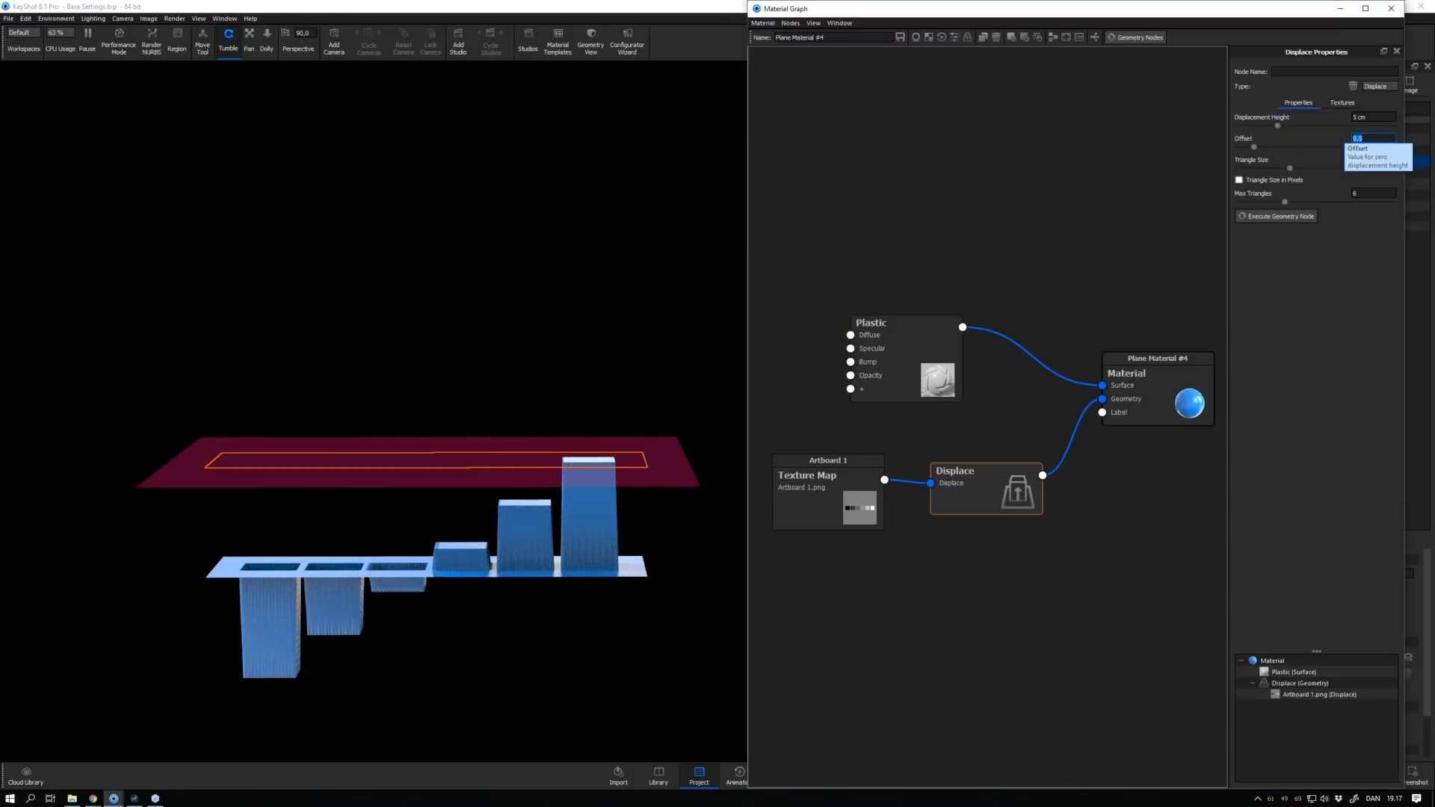
pyautogui.click(559, 362)
pyautogui.moveTo(793, 512); pyautogui.dragTo(784, 513)
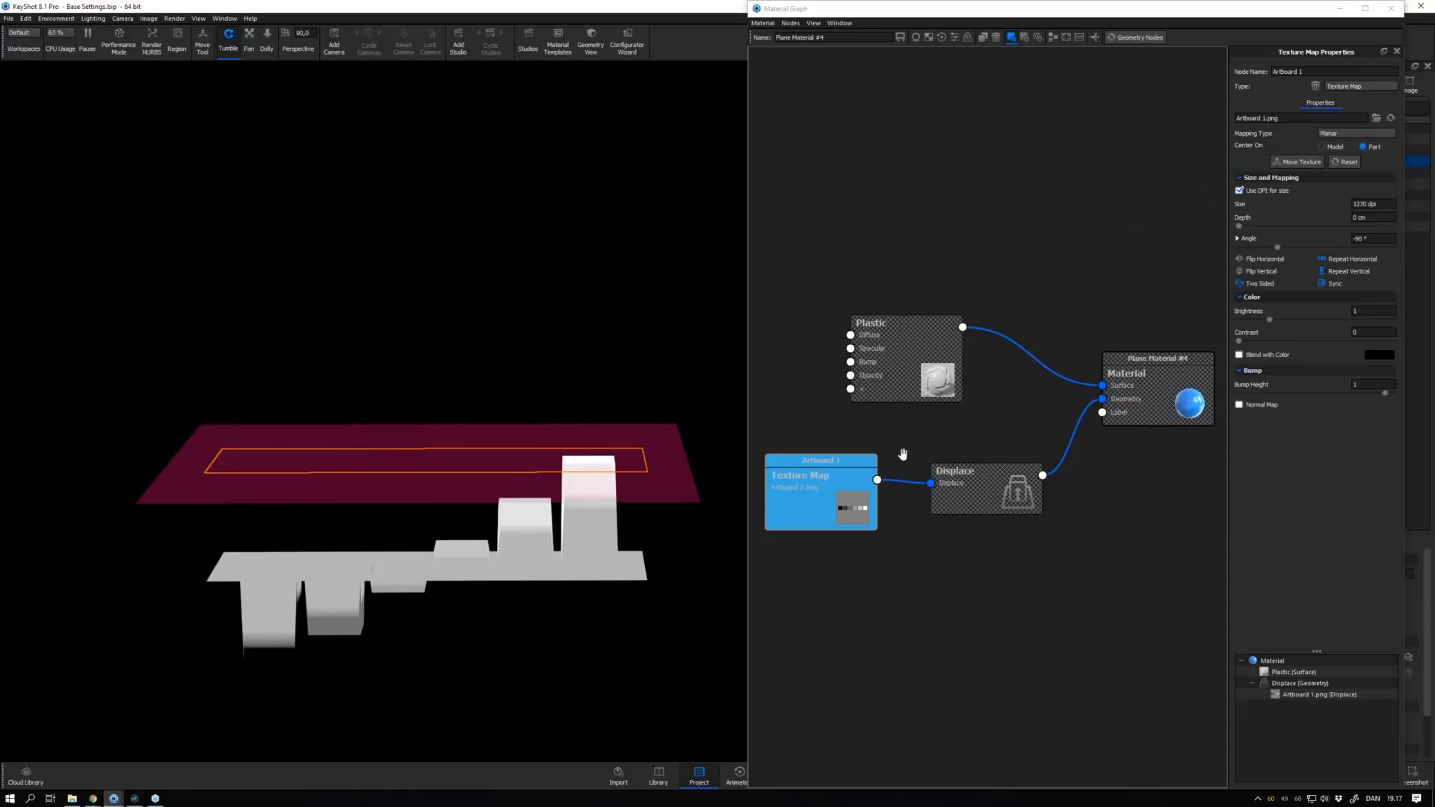
pyautogui.click(1146, 41)
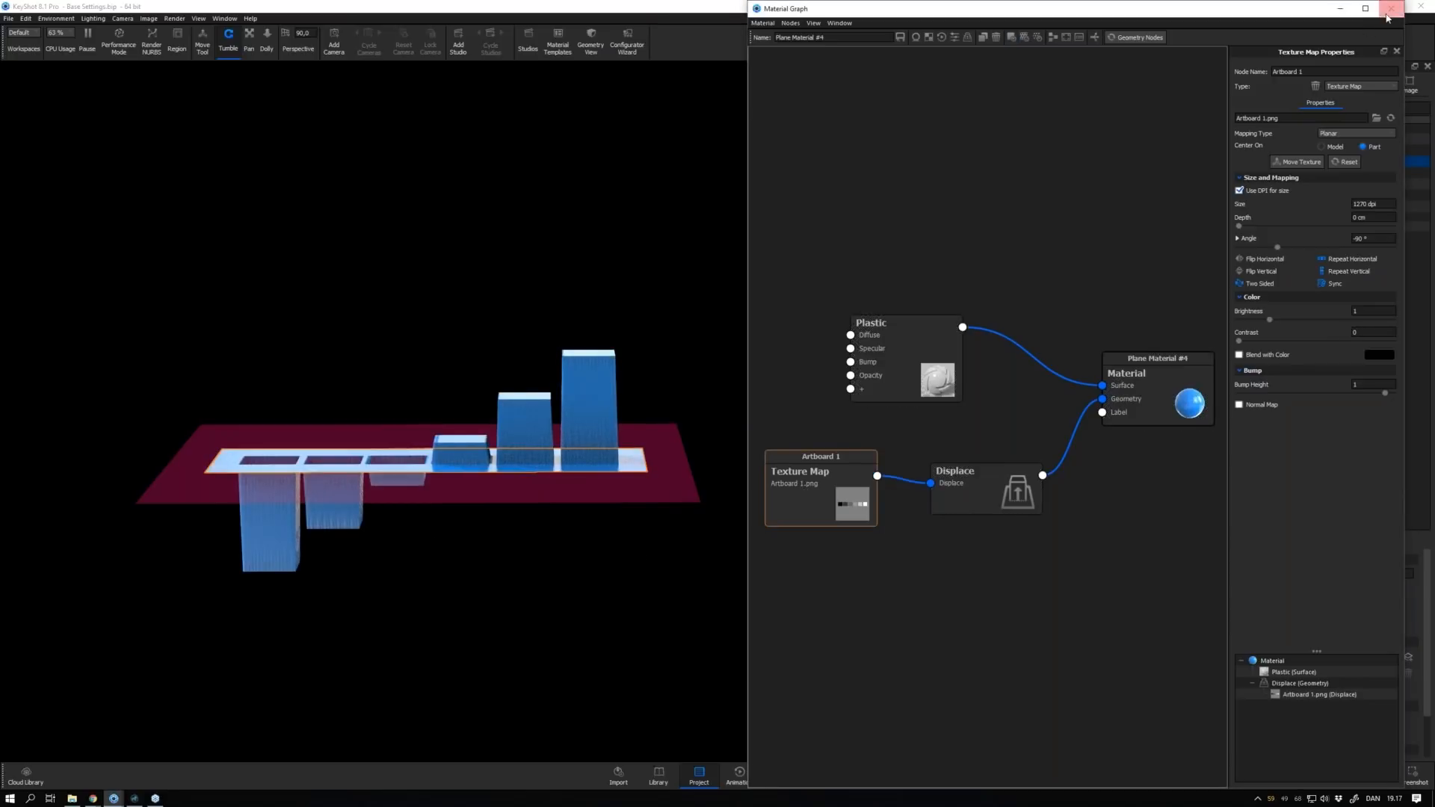
# Show the Disc model in place of the Basic Settings plane and open the disc's material graph
pyautogui.click(1388, 13)
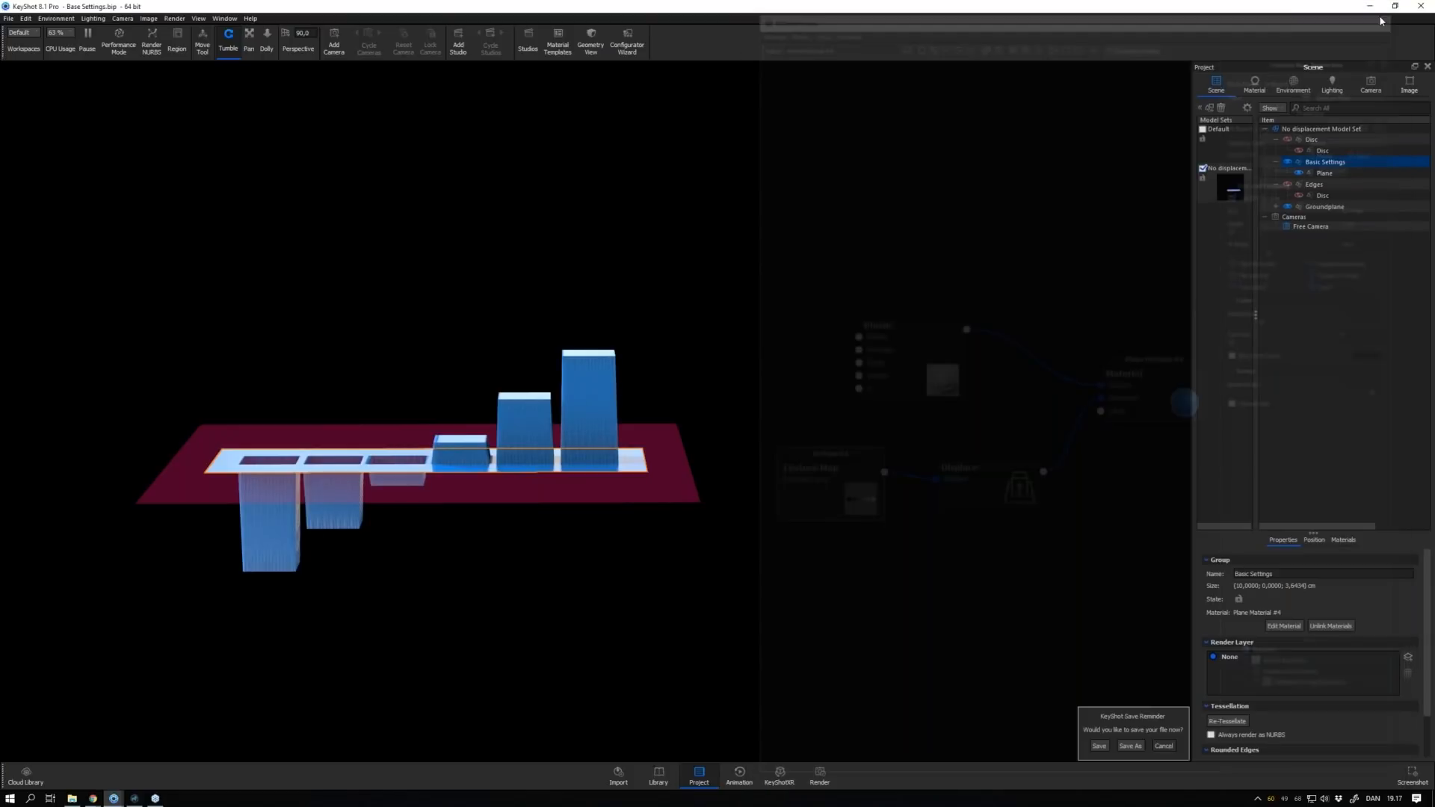
pyautogui.click(1288, 140)
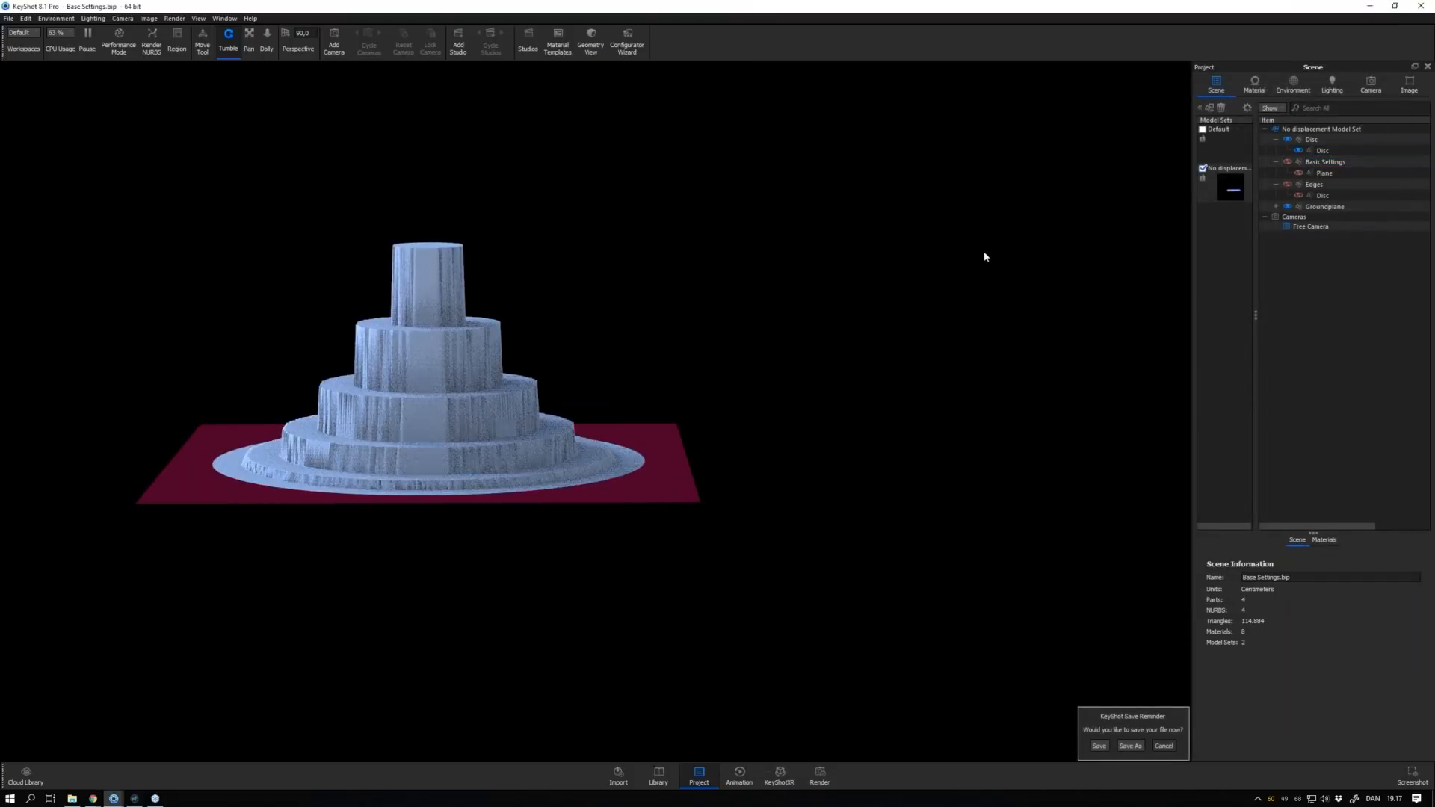
pyautogui.rightClick(474, 358)
pyautogui.click(488, 375)
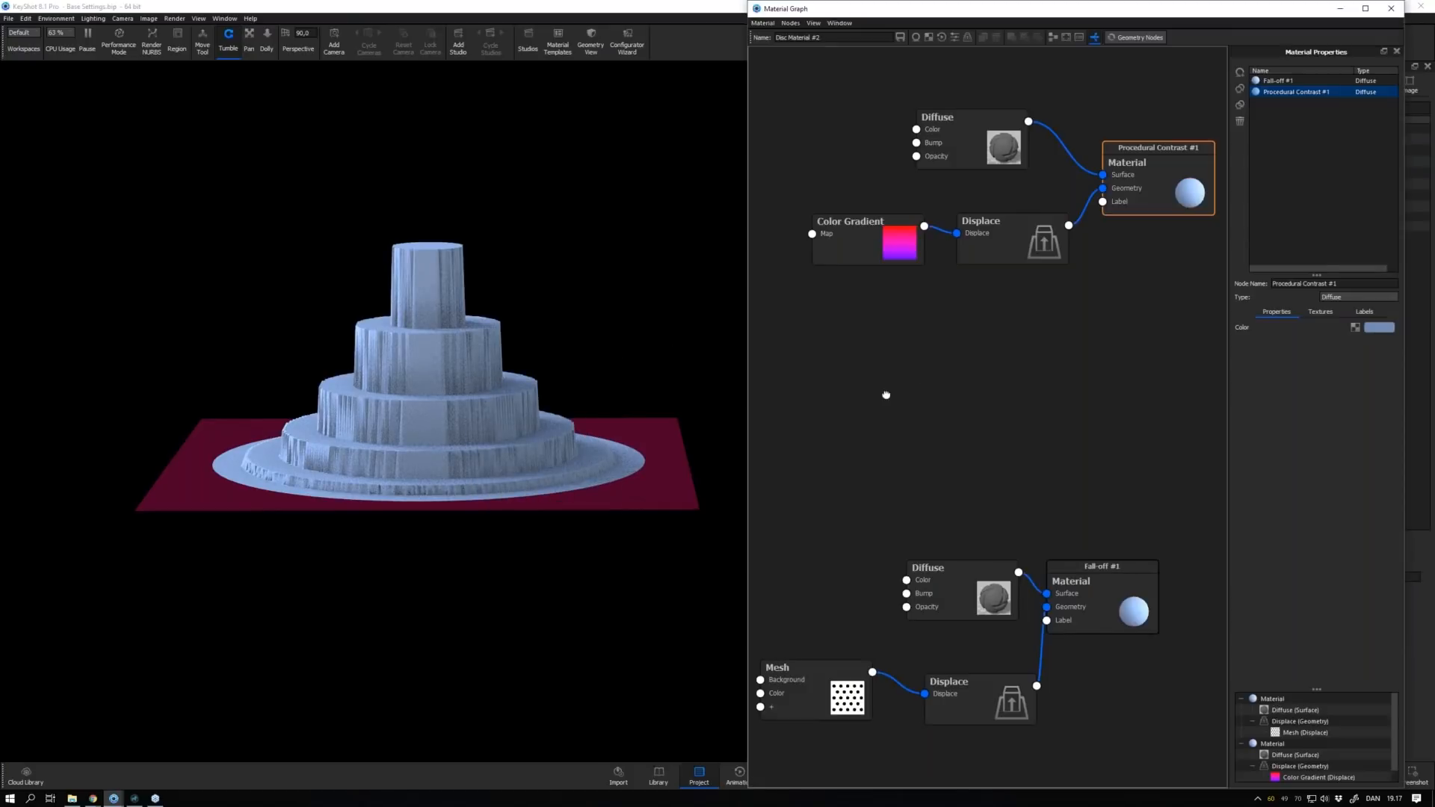
# Move the Procedural Contrast #1 material and its connected Diffuse, Color Gradient and Displace nodes lower in the graph
pyautogui.moveTo(870, 124); pyautogui.dragTo(1099, 251)
pyautogui.moveTo(1116, 145); pyautogui.dragTo(1096, 241)
pyautogui.click(1025, 155)
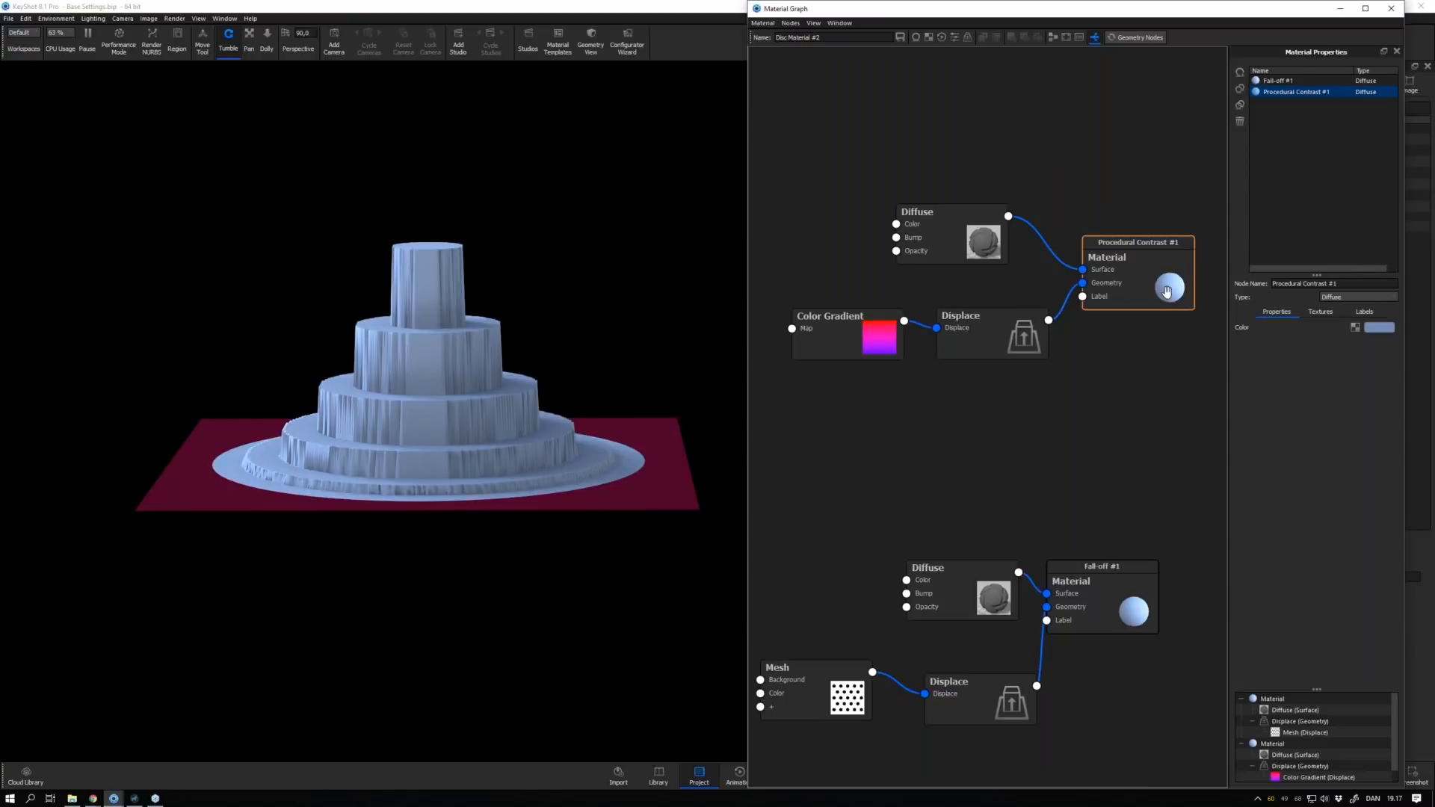
# Tidy the Fall-off #1 material's layout by repositioning its Diffuse, Mesh, Displace and Material nodes
pyautogui.moveTo(946, 594); pyautogui.dragTo(939, 610)
pyautogui.moveTo(1094, 619); pyautogui.dragTo(1104, 652)
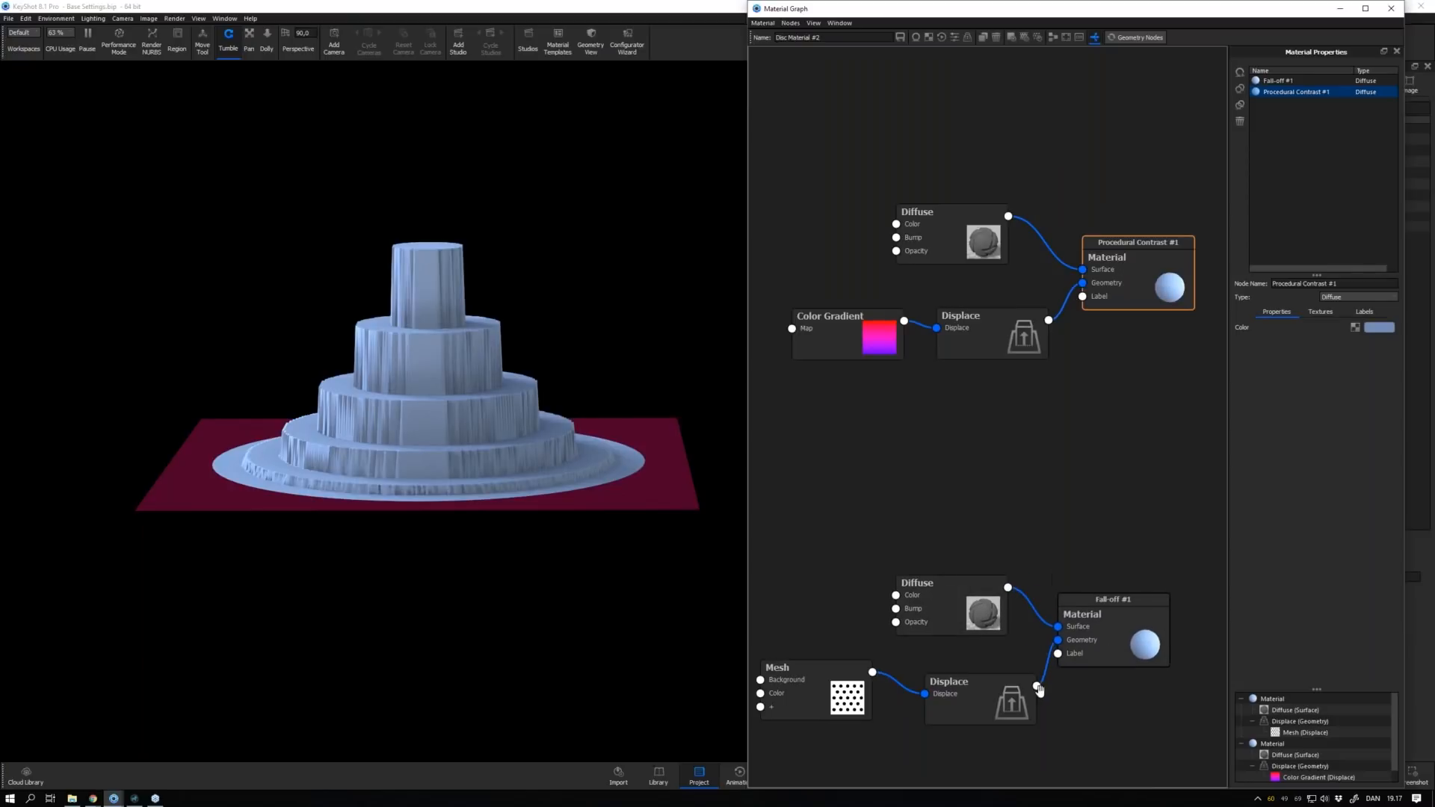
pyautogui.moveTo(987, 696); pyautogui.dragTo(987, 701)
pyautogui.moveTo(951, 616); pyautogui.dragTo(950, 641)
pyautogui.moveTo(1100, 647); pyautogui.dragTo(1112, 672)
pyautogui.moveTo(954, 635); pyautogui.dragTo(965, 635)
pyautogui.moveTo(852, 699); pyautogui.dragTo(869, 710)
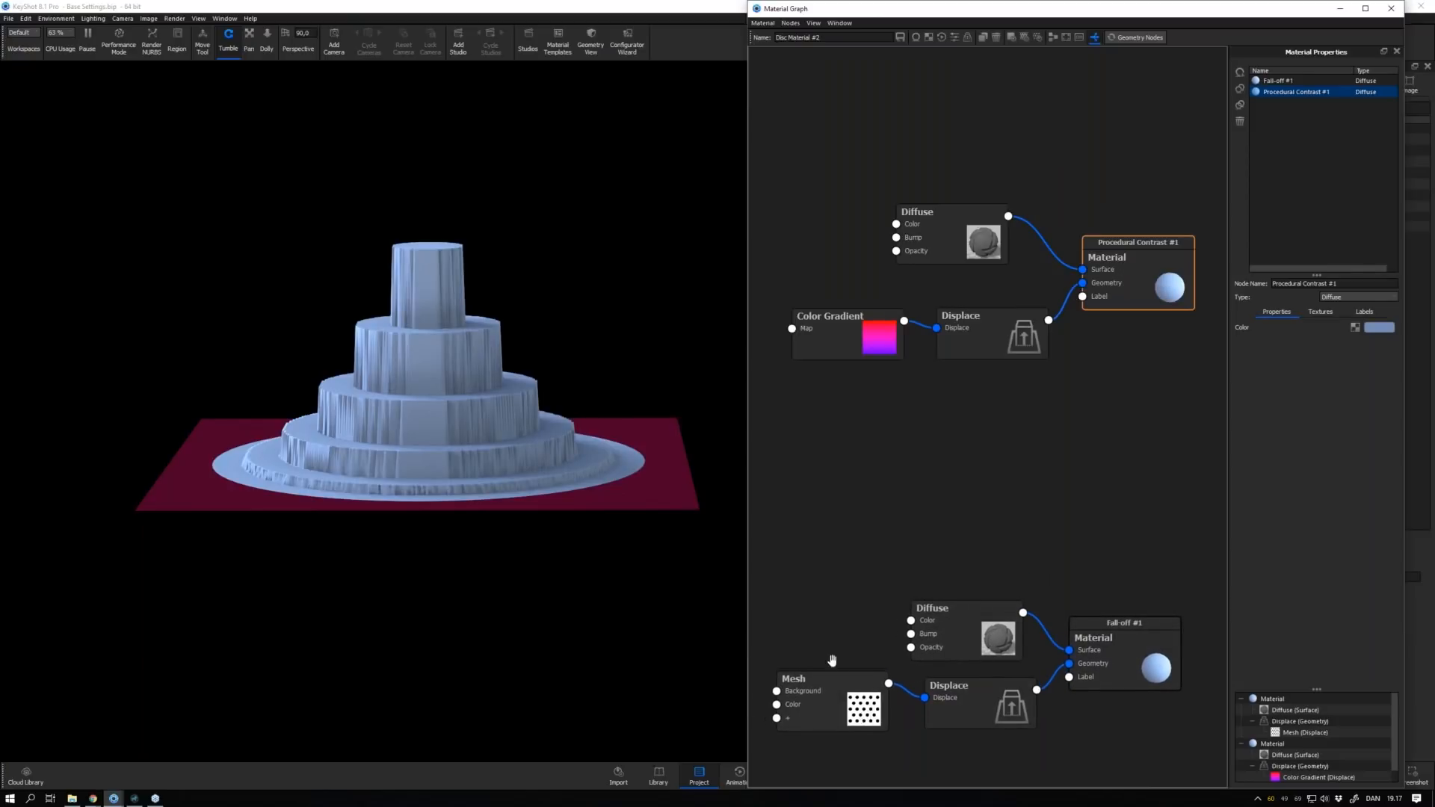
# Align the Displace and Color Gradient nodes of Procedural Contrast #1 and preview the Color Gradient's color on the disc
pyautogui.moveTo(991, 350); pyautogui.dragTo(989, 342)
pyautogui.moveTo(874, 341); pyautogui.dragTo(873, 339)
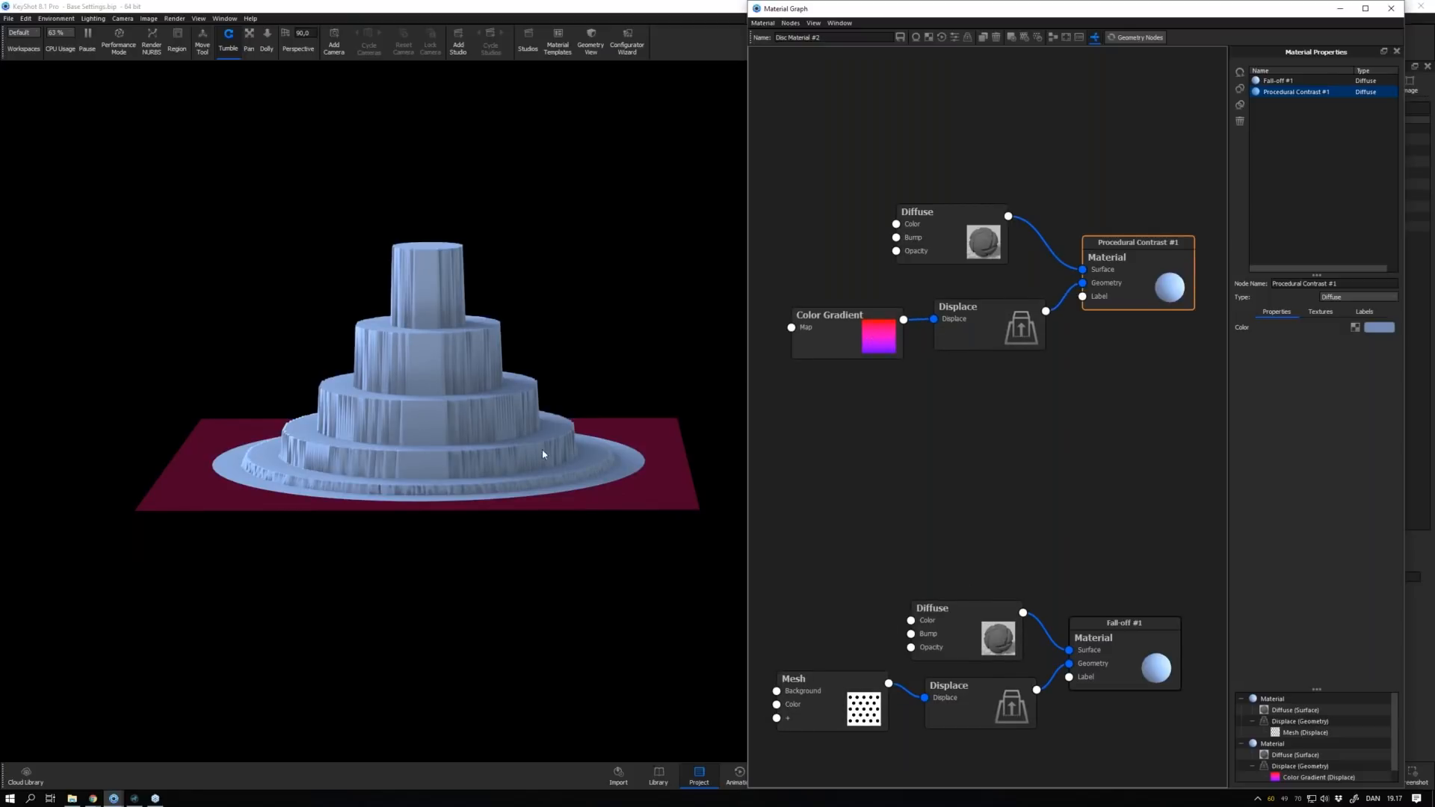
pyautogui.moveTo(874, 334); pyautogui.dragTo(873, 324)
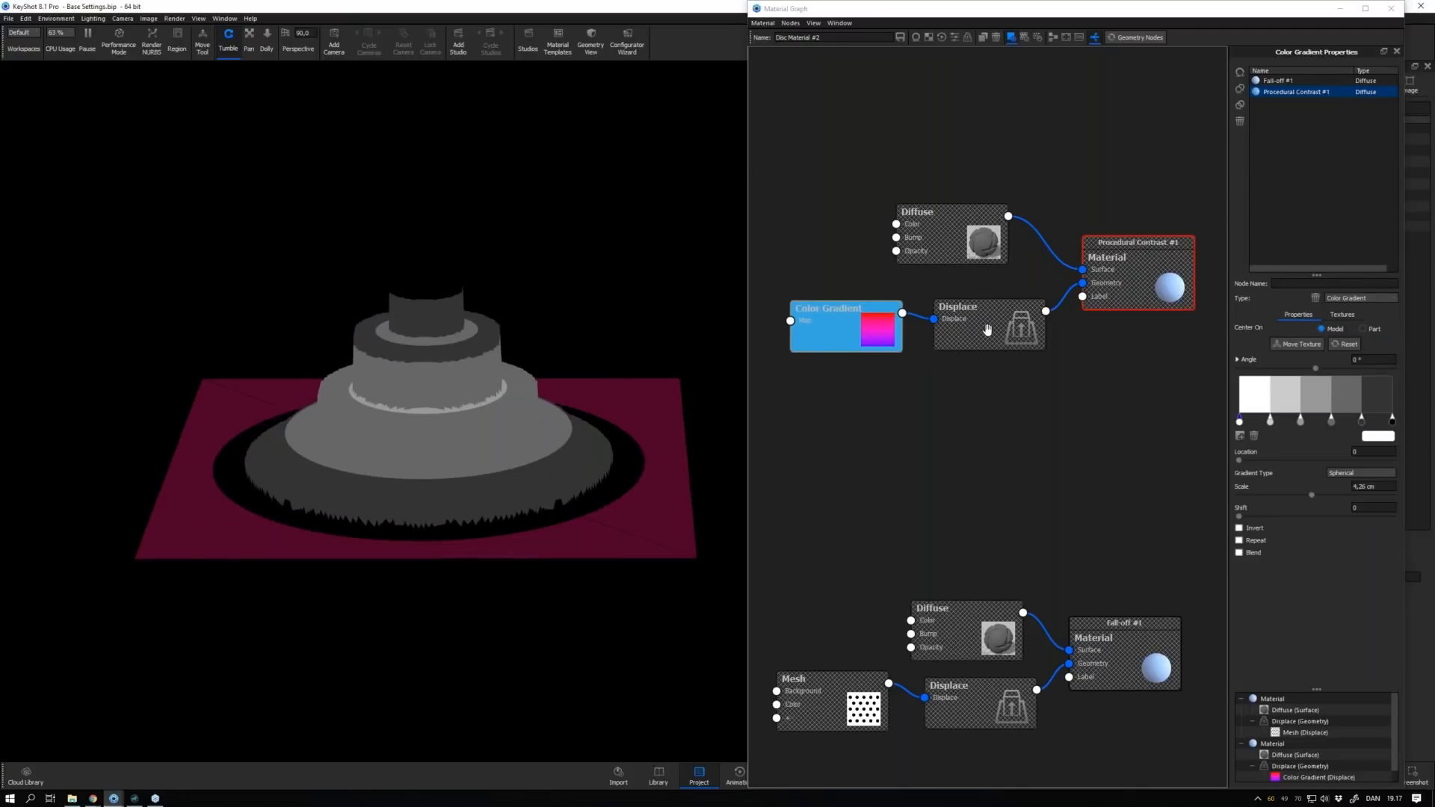
# Set the Displace node's displacement height to 0, view the flat gradient rings from above, and end the color preview
pyautogui.click(986, 329)
pyautogui.moveTo(1375, 329); pyautogui.dragTo(1343, 321)
pyautogui.write('0')
pyautogui.press('Return')
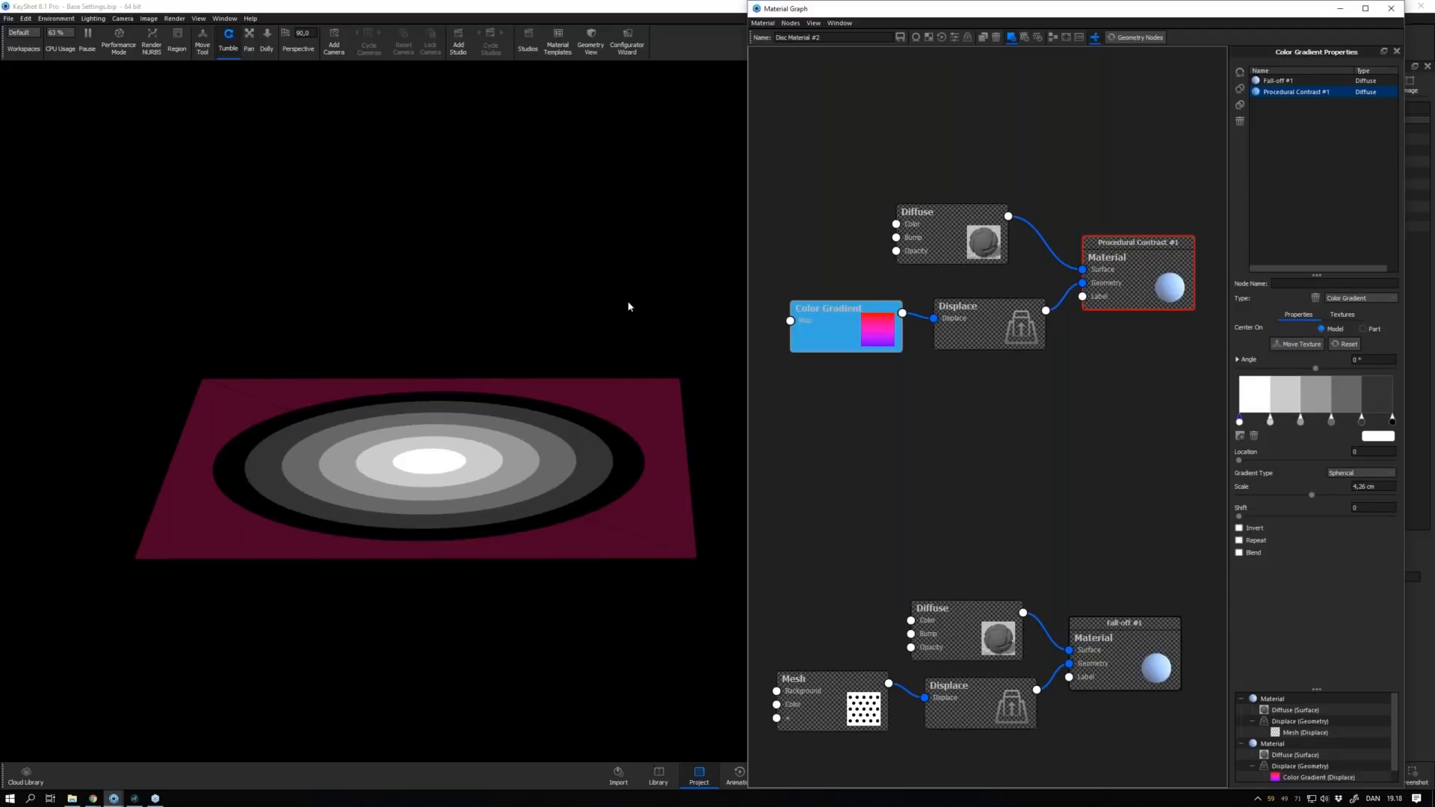
pyautogui.moveTo(628, 306); pyautogui.dragTo(625, 343)
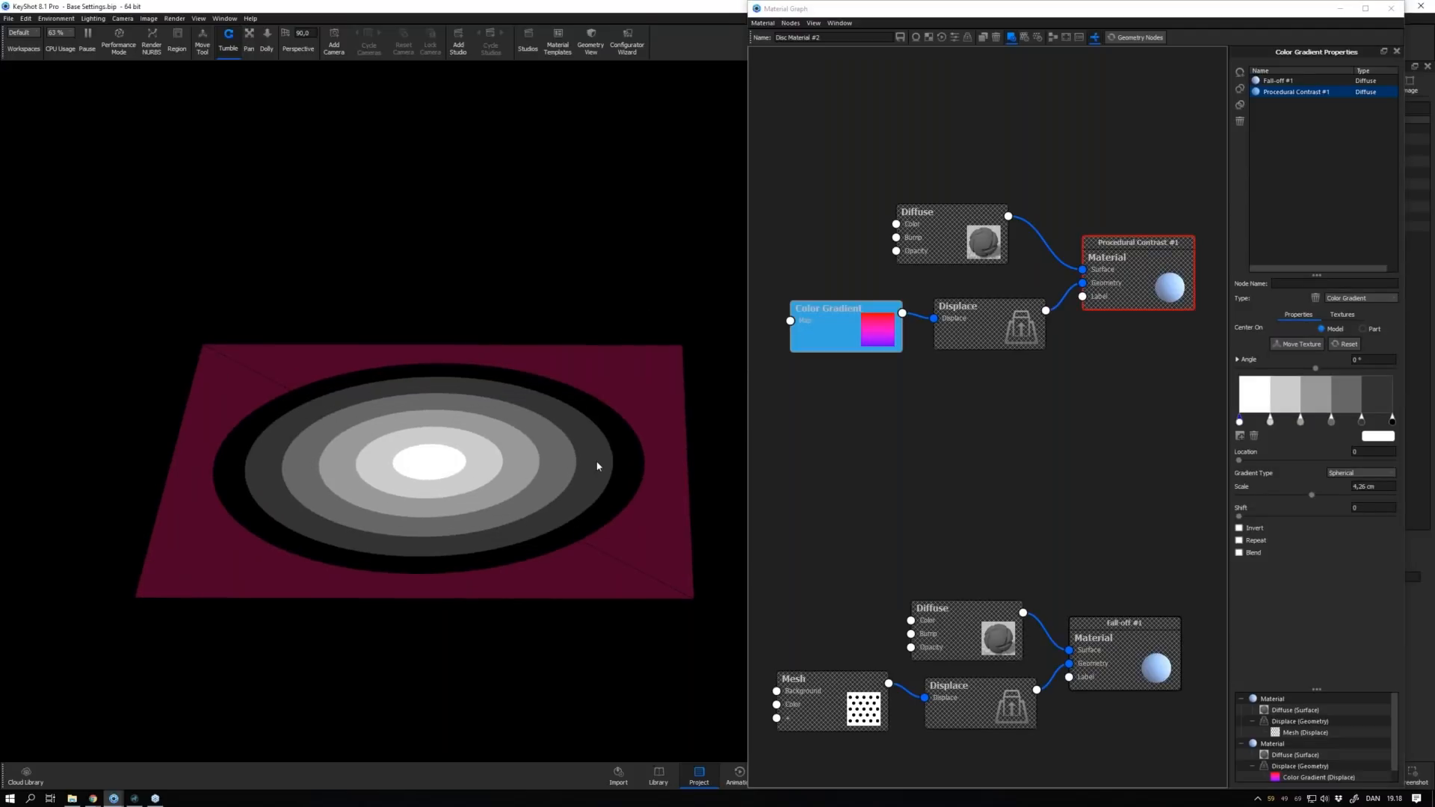
pyautogui.click(487, 470)
pyautogui.click(819, 352)
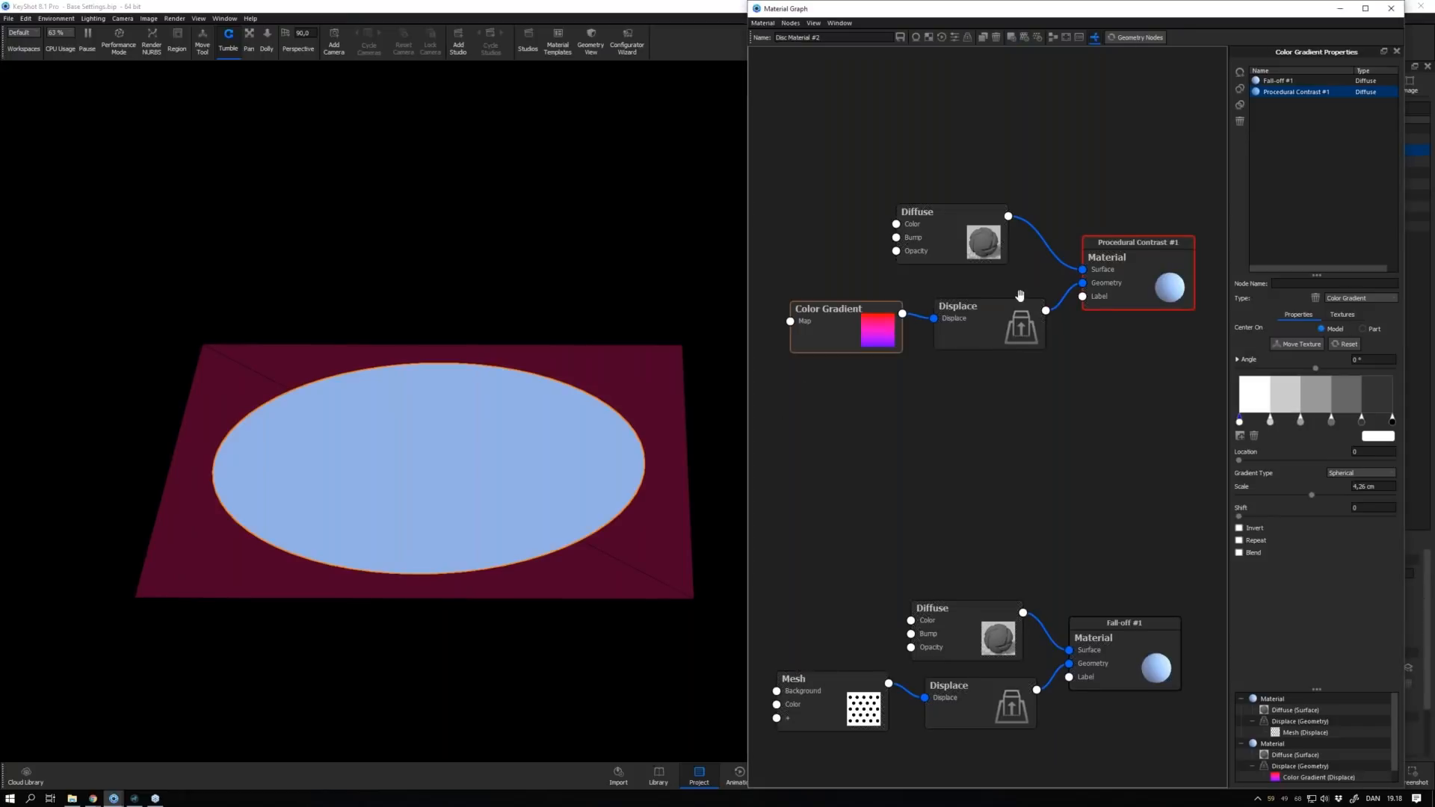
# Set the Displace node's displacement height to 5 cm and view the stepped disc from the side
pyautogui.click(1021, 314)
pyautogui.moveTo(1368, 328); pyautogui.dragTo(1339, 329)
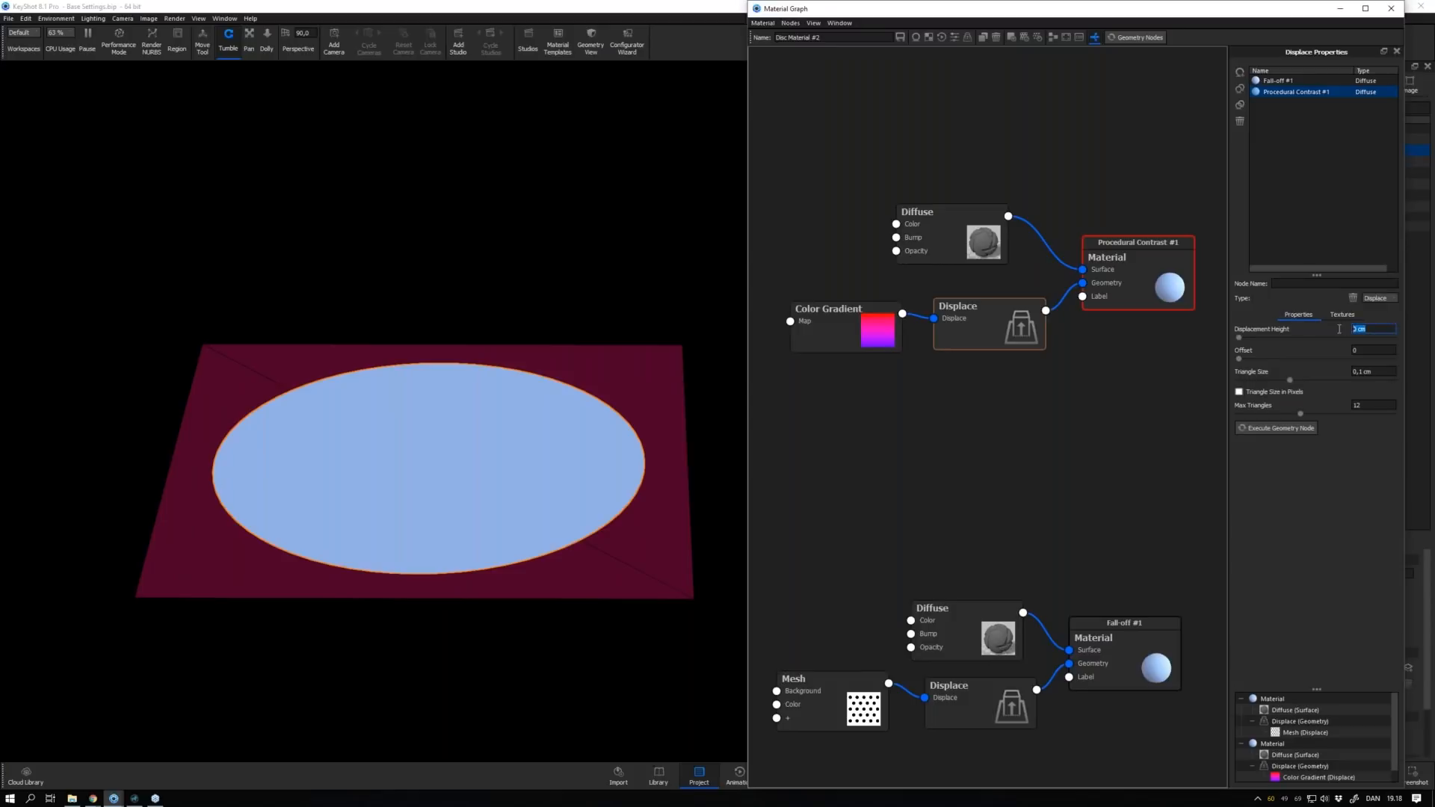
pyautogui.write('5')
pyautogui.press('Return')
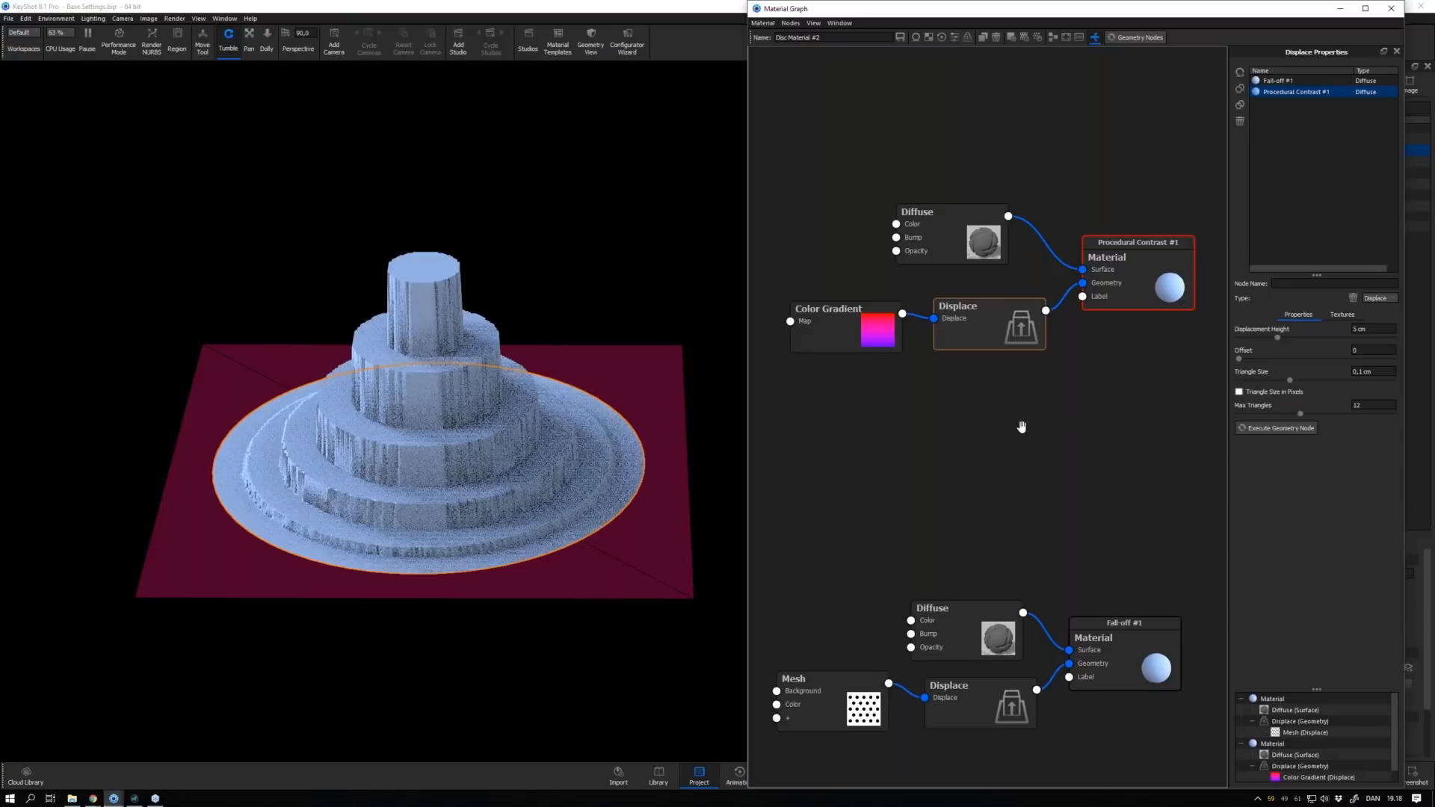
pyautogui.moveTo(658, 418); pyautogui.dragTo(650, 369)
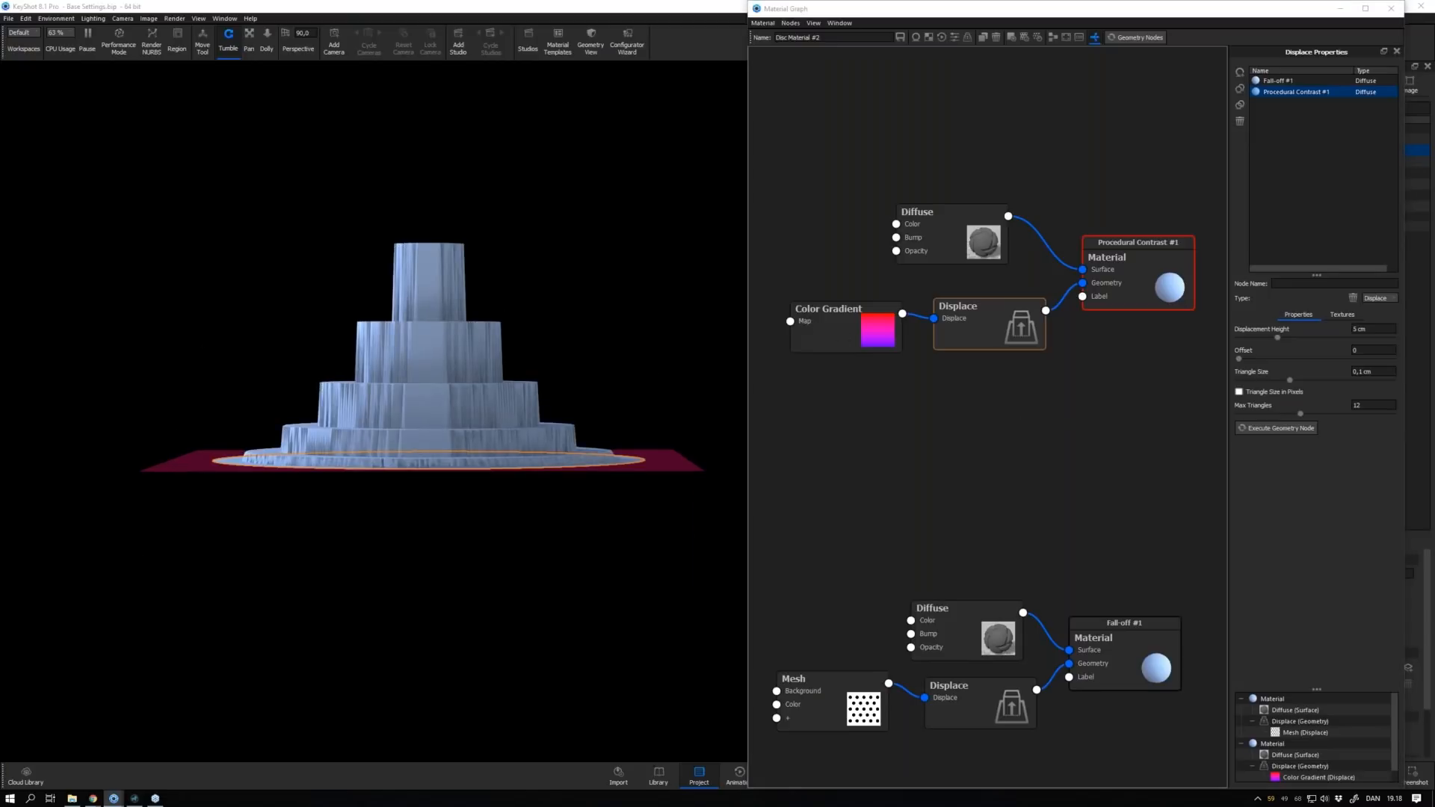
# Spread out the Procedural Contrast #1, Diffuse, Displace and Color Gradient nodes, leaving a gap between Color Gradient and Displace
pyautogui.moveTo(854, 331); pyautogui.dragTo(837, 335)
pyautogui.click(837, 334)
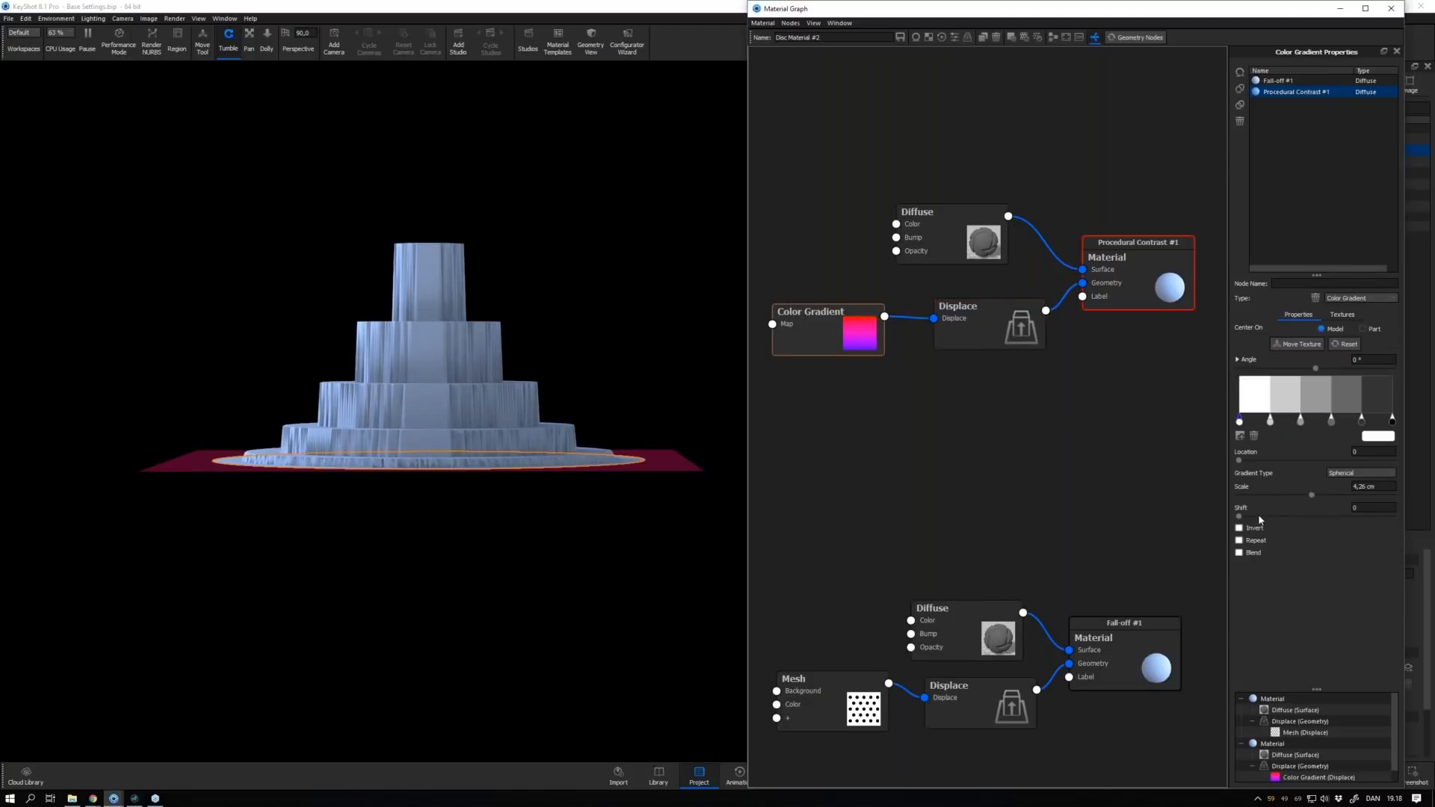
pyautogui.moveTo(1160, 288); pyautogui.dragTo(1181, 277)
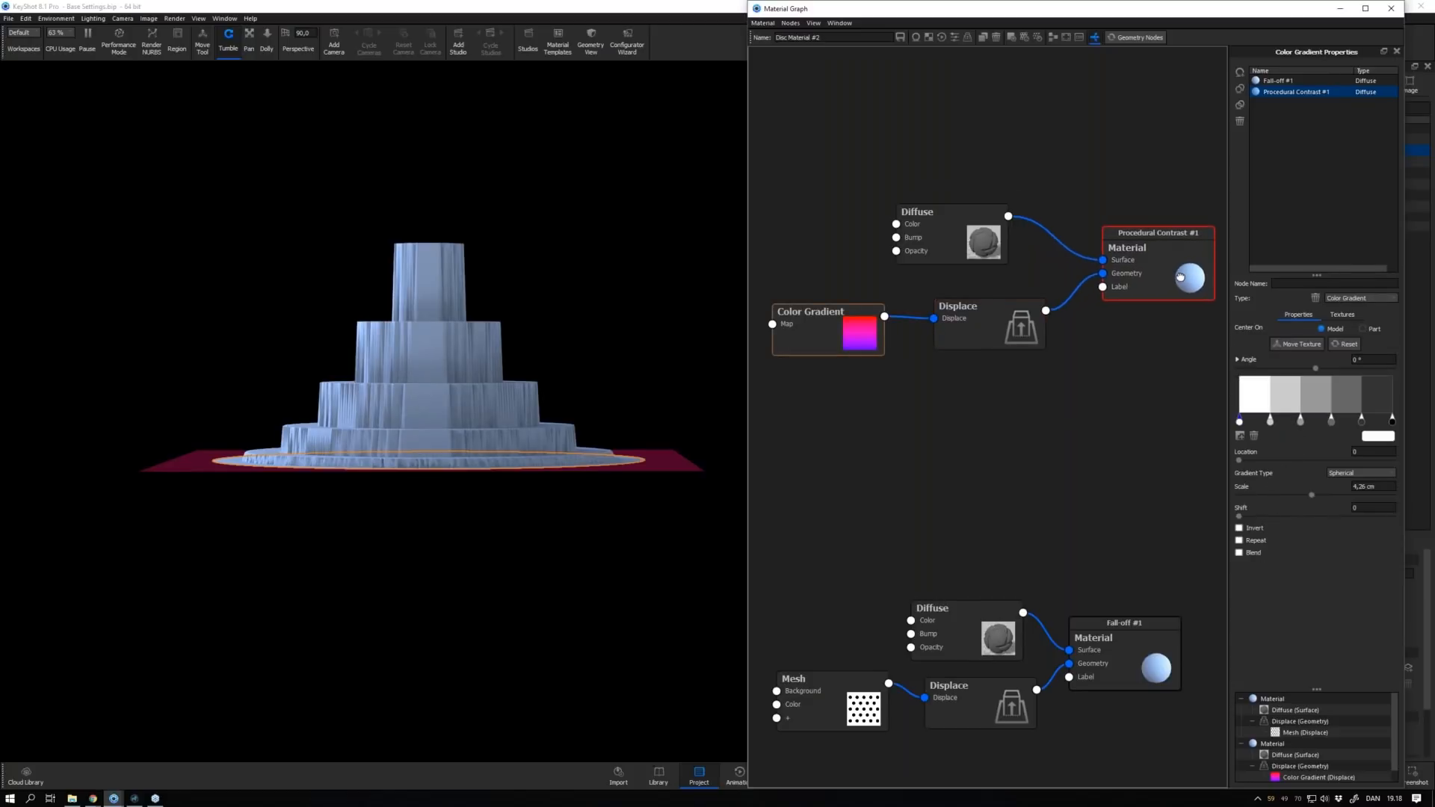
pyautogui.moveTo(983, 242); pyautogui.dragTo(997, 226)
pyautogui.moveTo(999, 317); pyautogui.dragTo(1016, 308)
pyautogui.moveTo(870, 335); pyautogui.dragTo(859, 332)
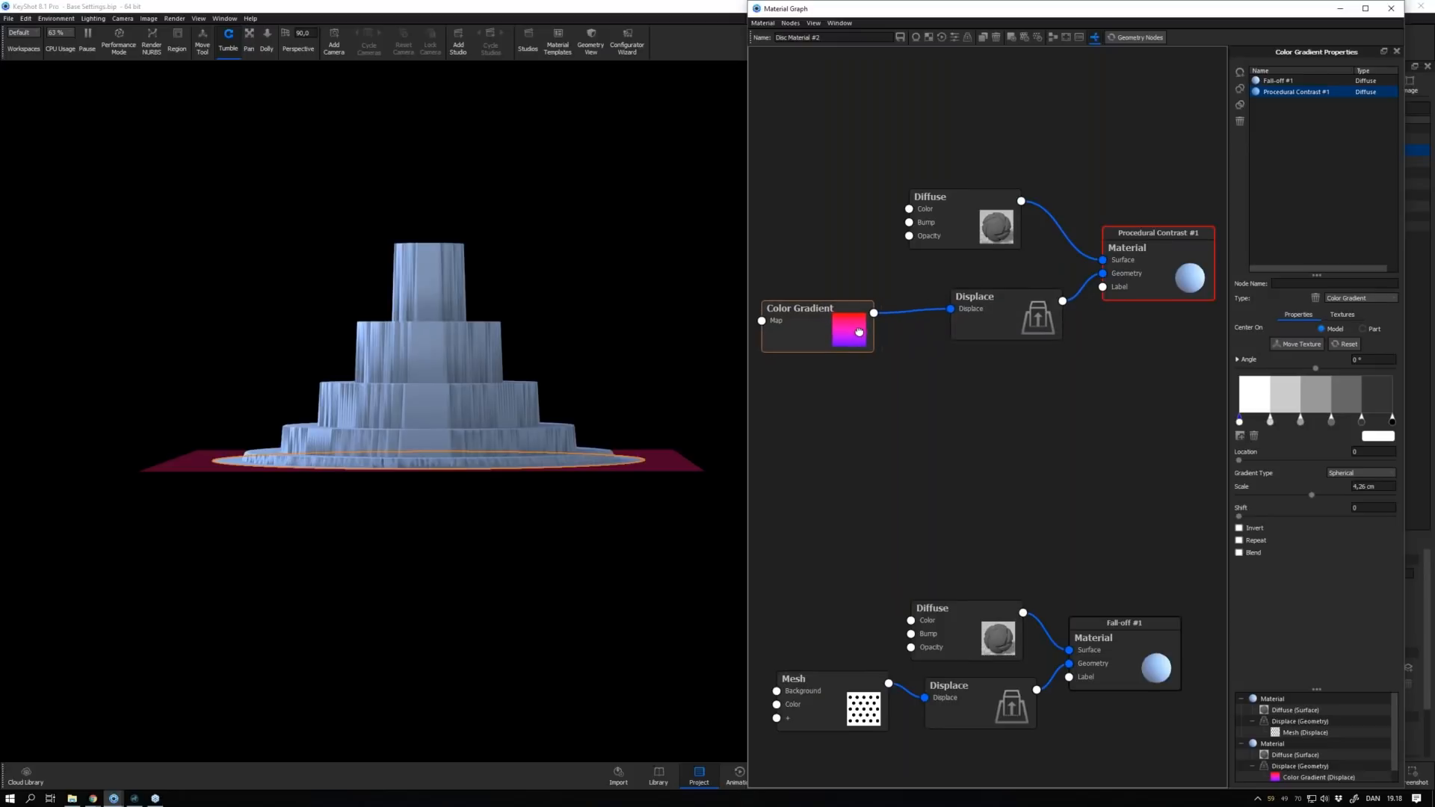
pyautogui.doubleClick(929, 362)
pyautogui.moveTo(990, 288); pyautogui.dragTo(1000, 292)
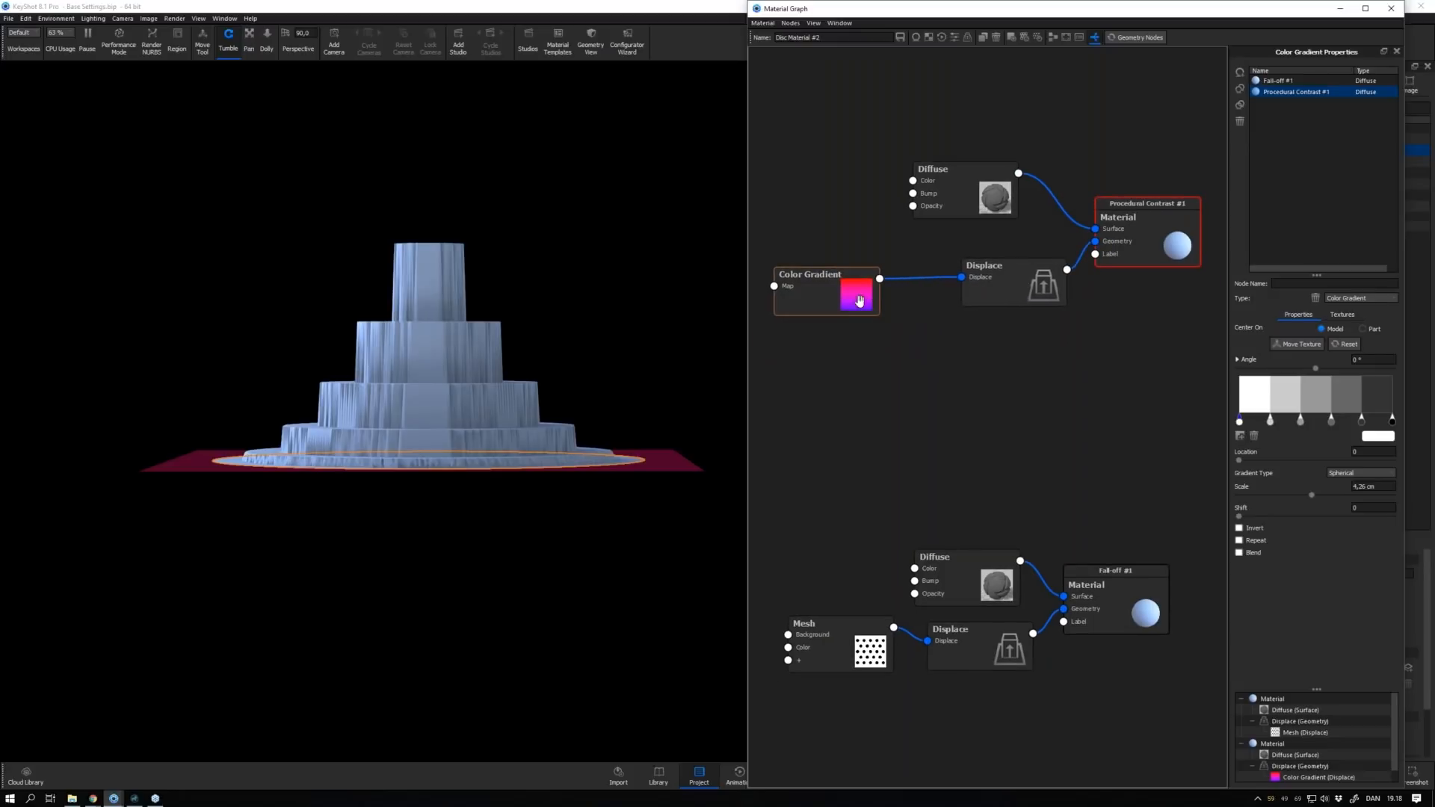
pyautogui.moveTo(860, 300); pyautogui.dragTo(855, 294)
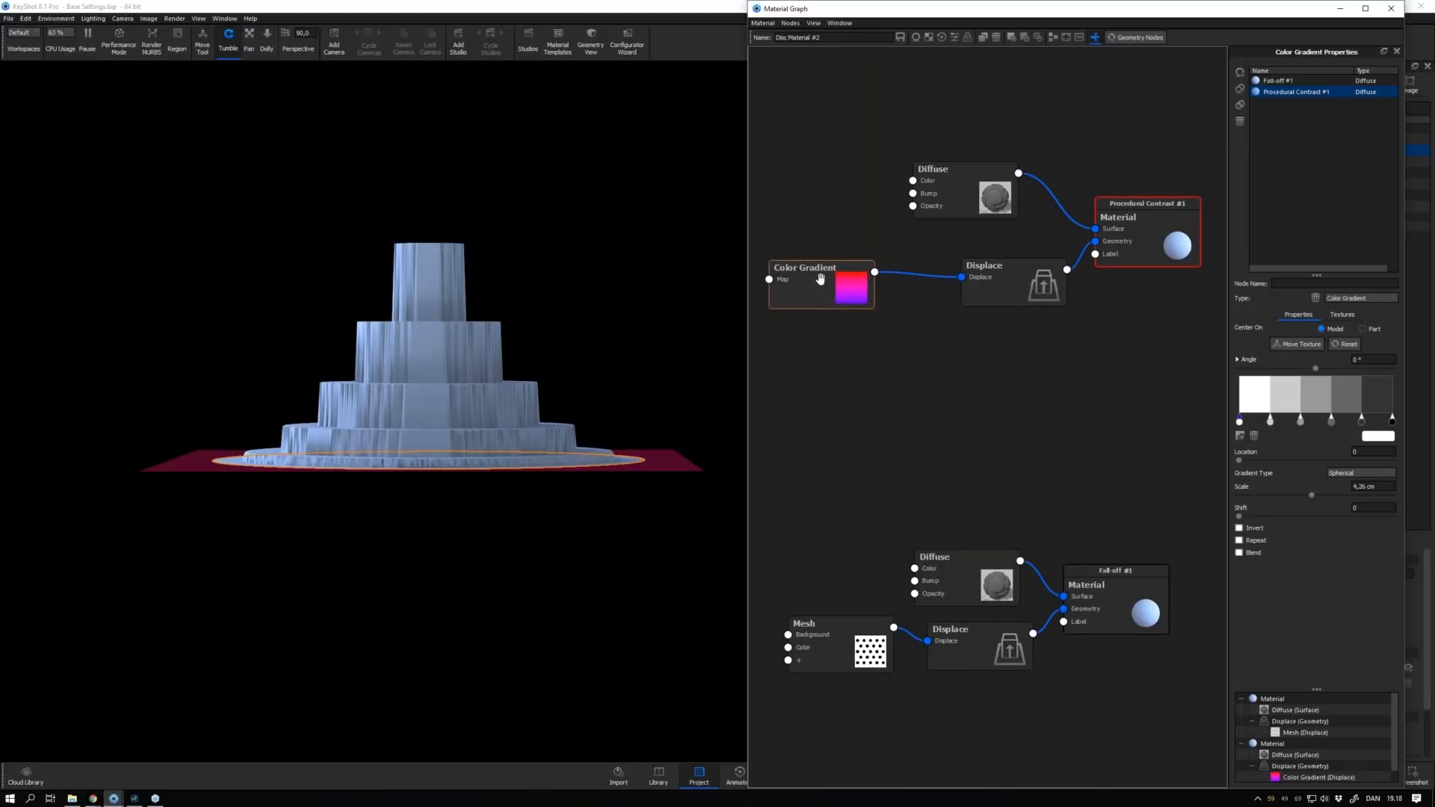
# Insert a Color Adjust utility between the Color Gradient and Displace nodes and space the neighbouring nodes around it
pyautogui.rightClick(907, 274)
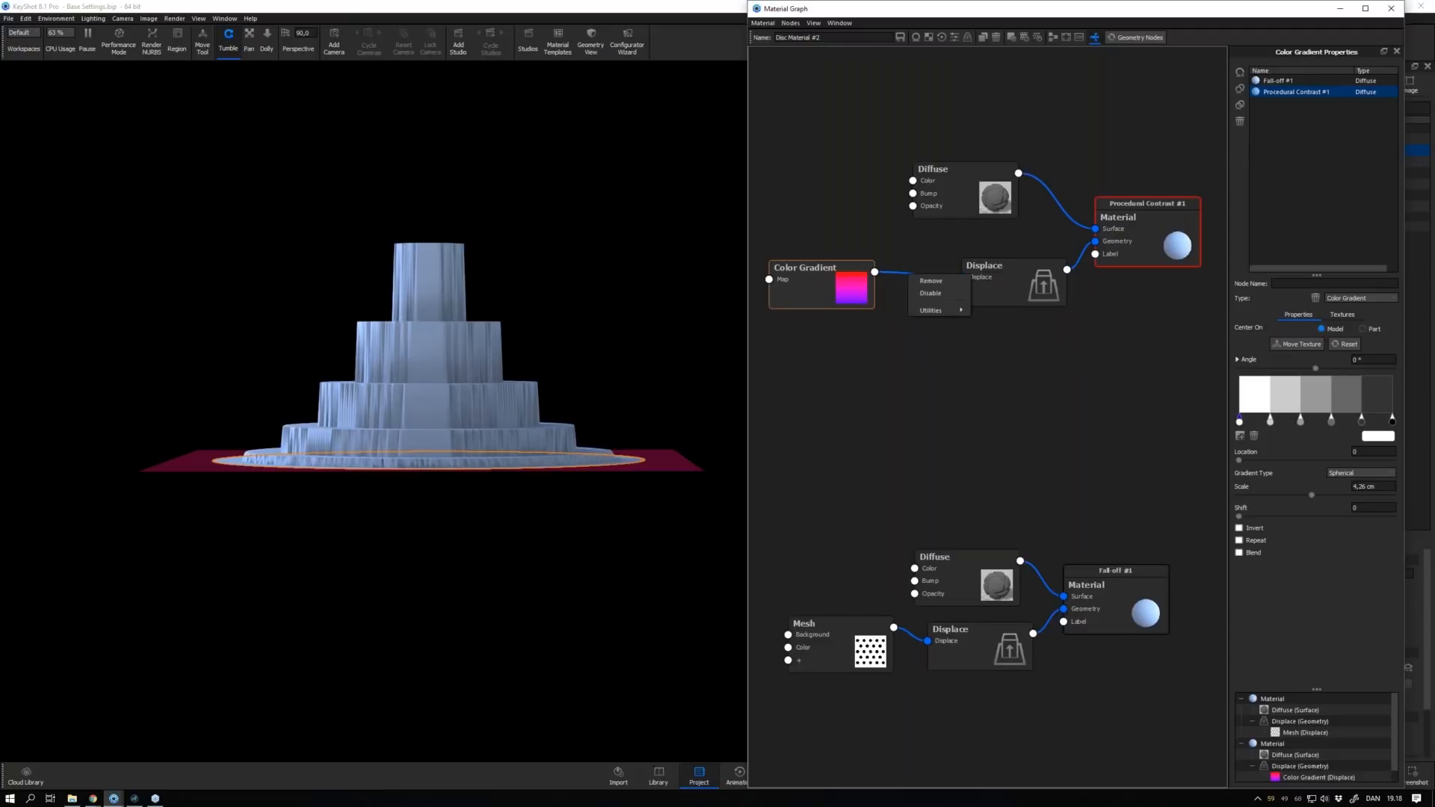
pyautogui.moveTo(933, 313)
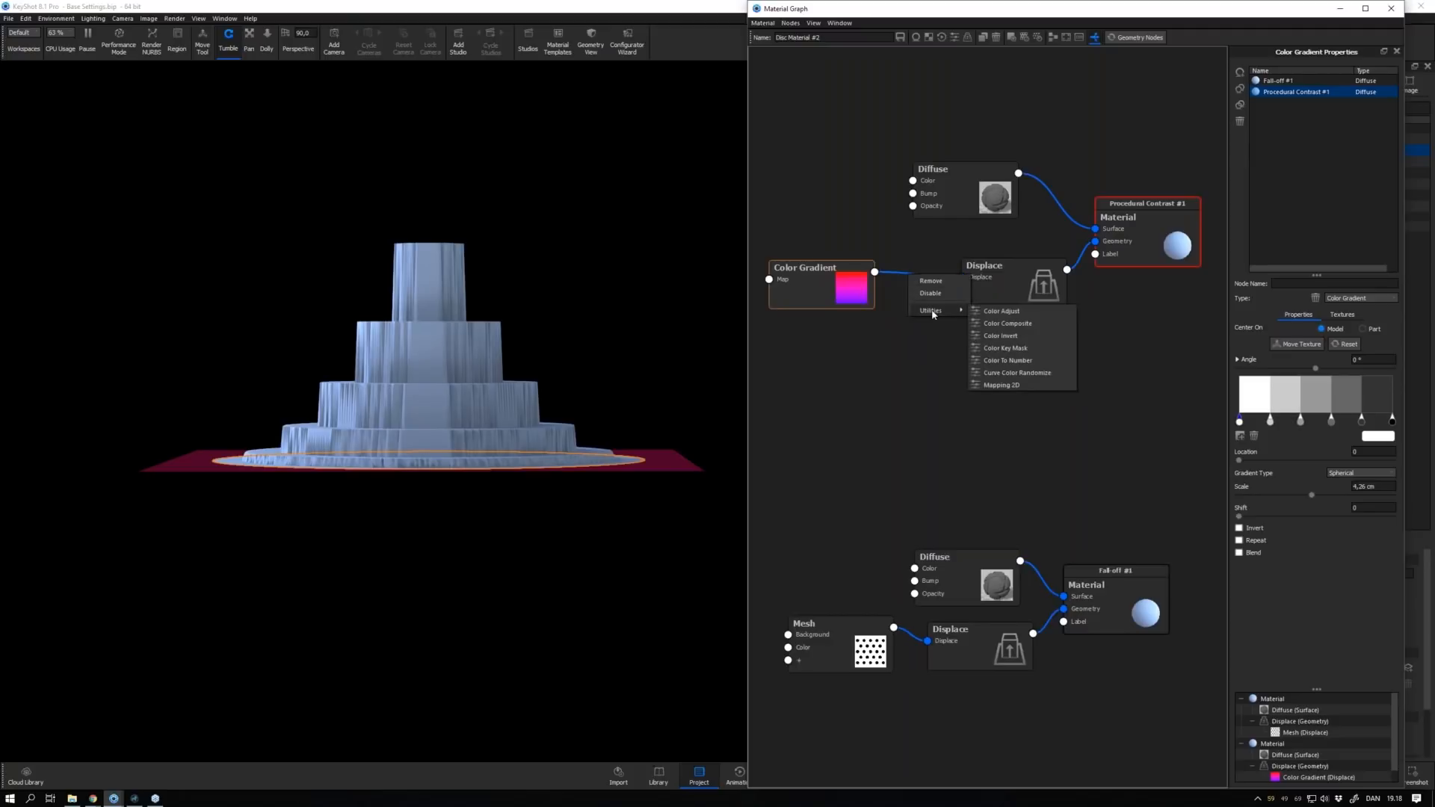
pyautogui.click(1001, 311)
pyautogui.moveTo(848, 297); pyautogui.dragTo(806, 295)
pyautogui.moveTo(948, 308); pyautogui.dragTo(899, 300)
pyautogui.moveTo(1013, 298); pyautogui.dragTo(1022, 299)
pyautogui.moveTo(894, 275); pyautogui.dragTo(888, 272)
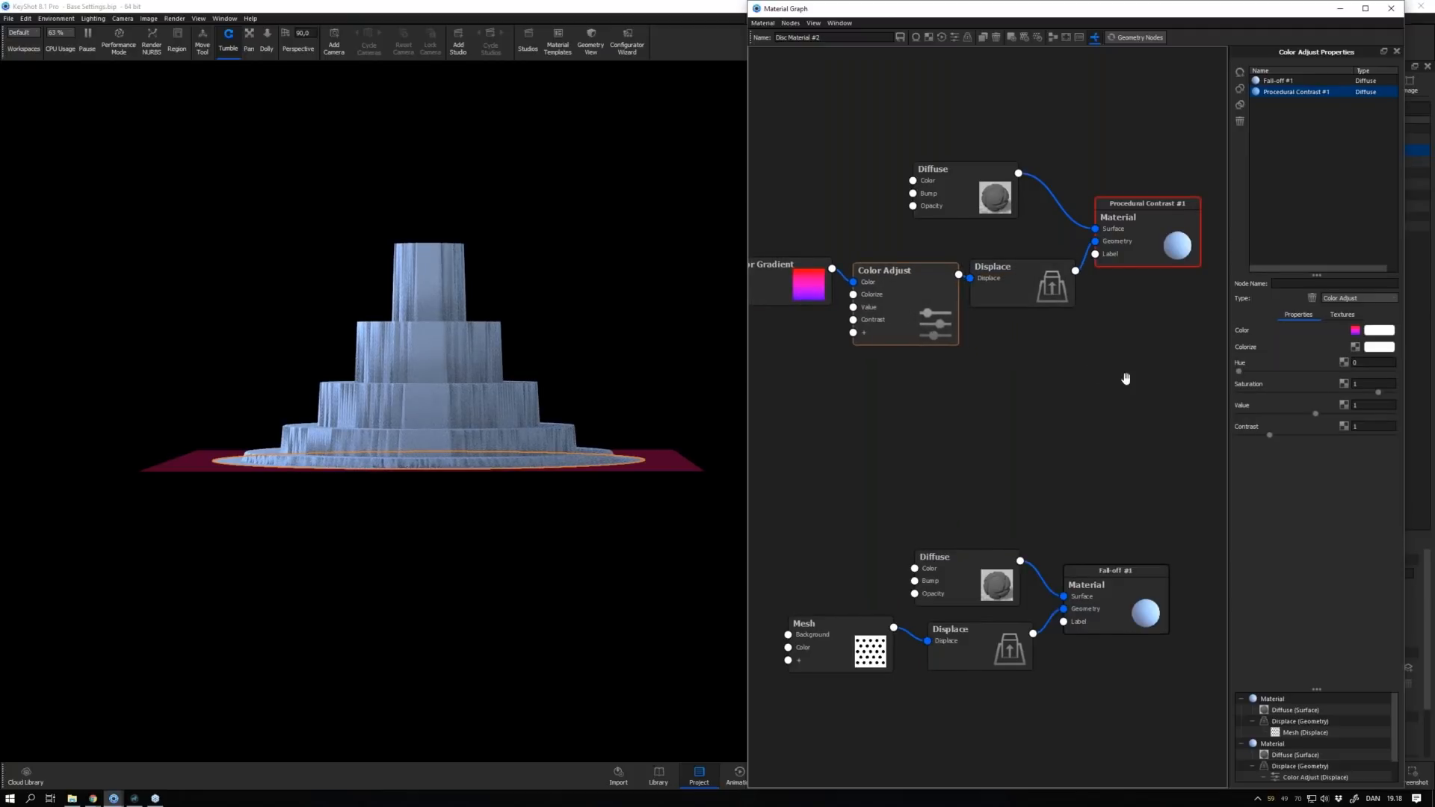
# Set the Color Adjust node's contrast to 0,5 and execute the geometry nodes
pyautogui.click(1357, 425)
pyautogui.write('0,5')
pyautogui.press('Return')
pyautogui.click(1144, 39)
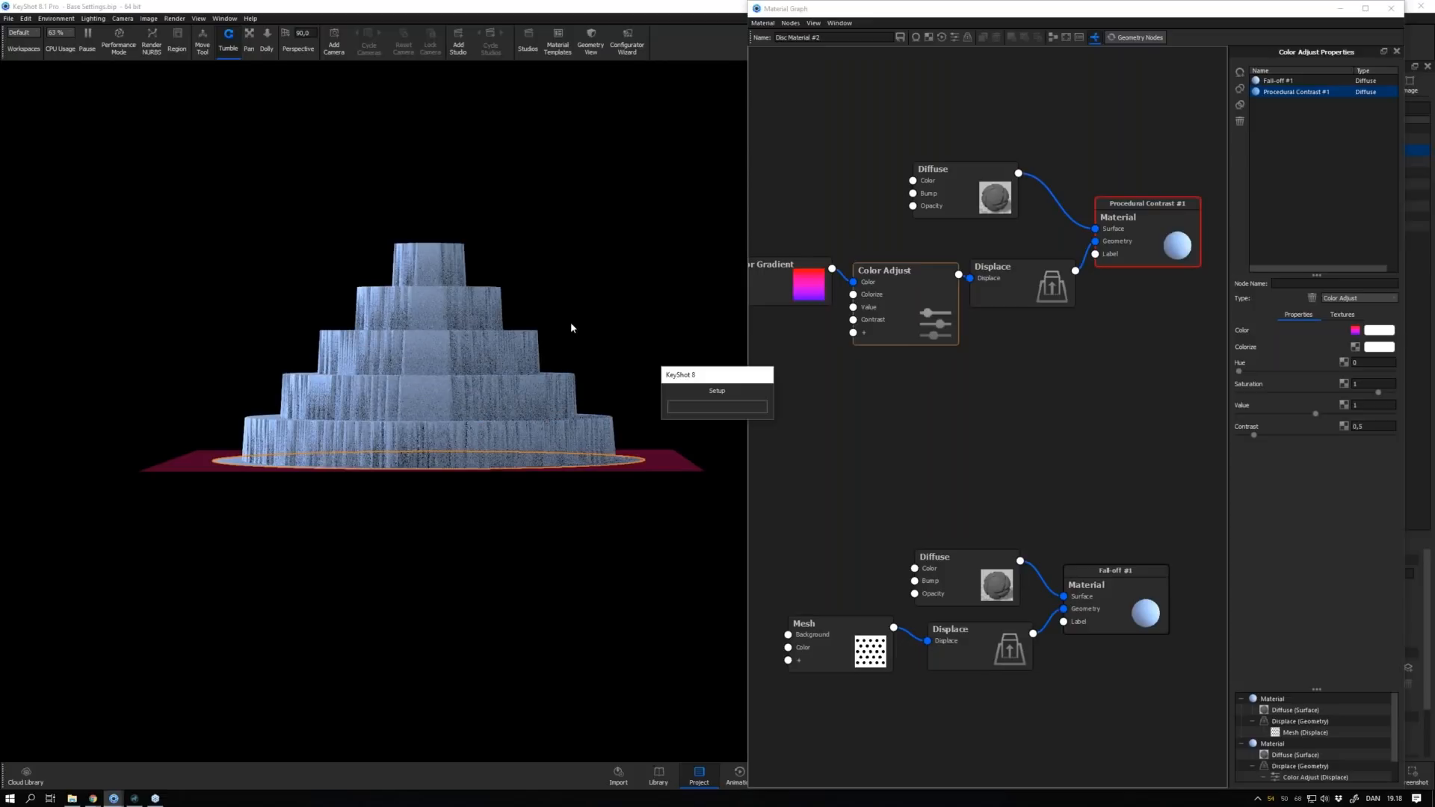
pyautogui.click(862, 365)
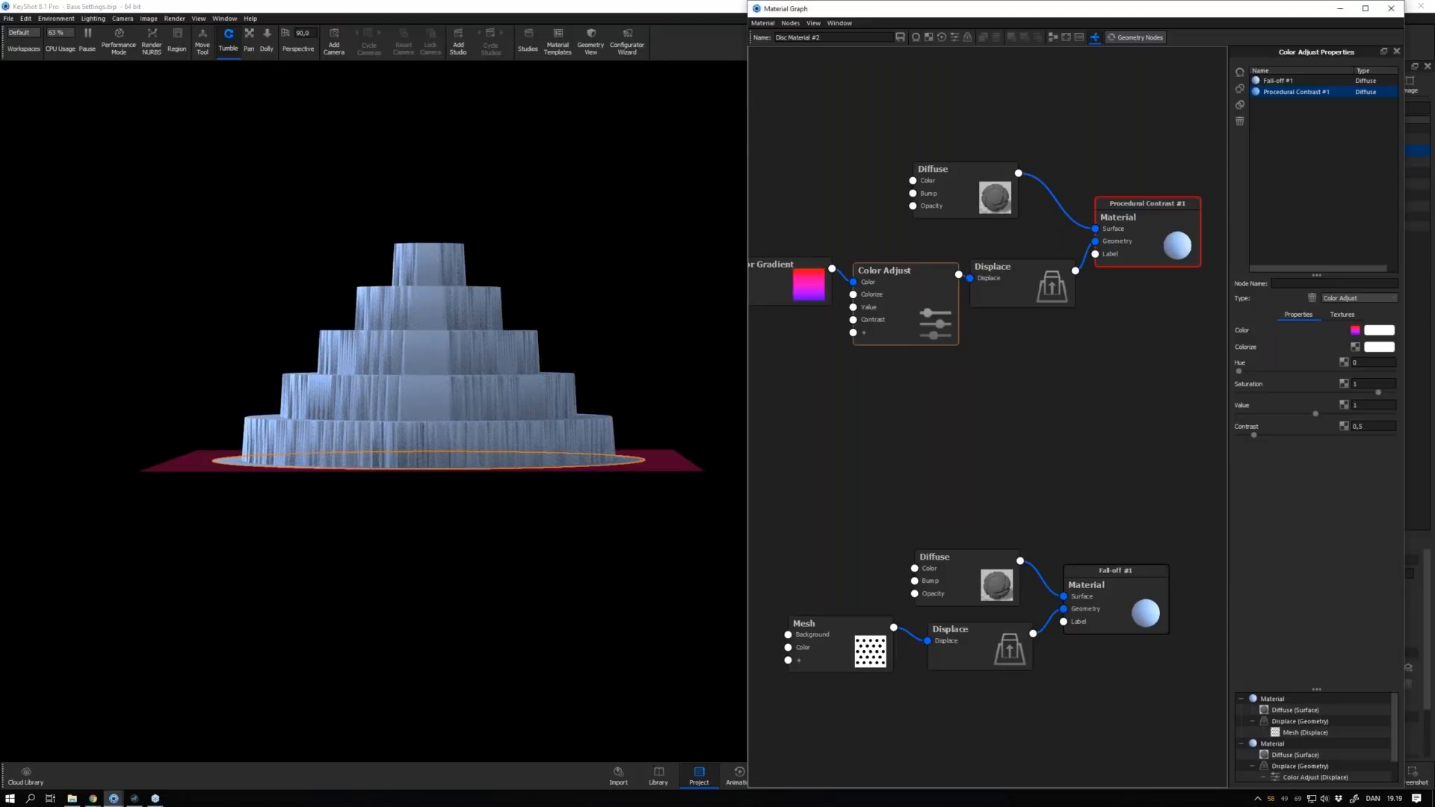
# Close the disc's material graph and show the Basic Settings model in place of the Disc
pyautogui.click(1389, 12)
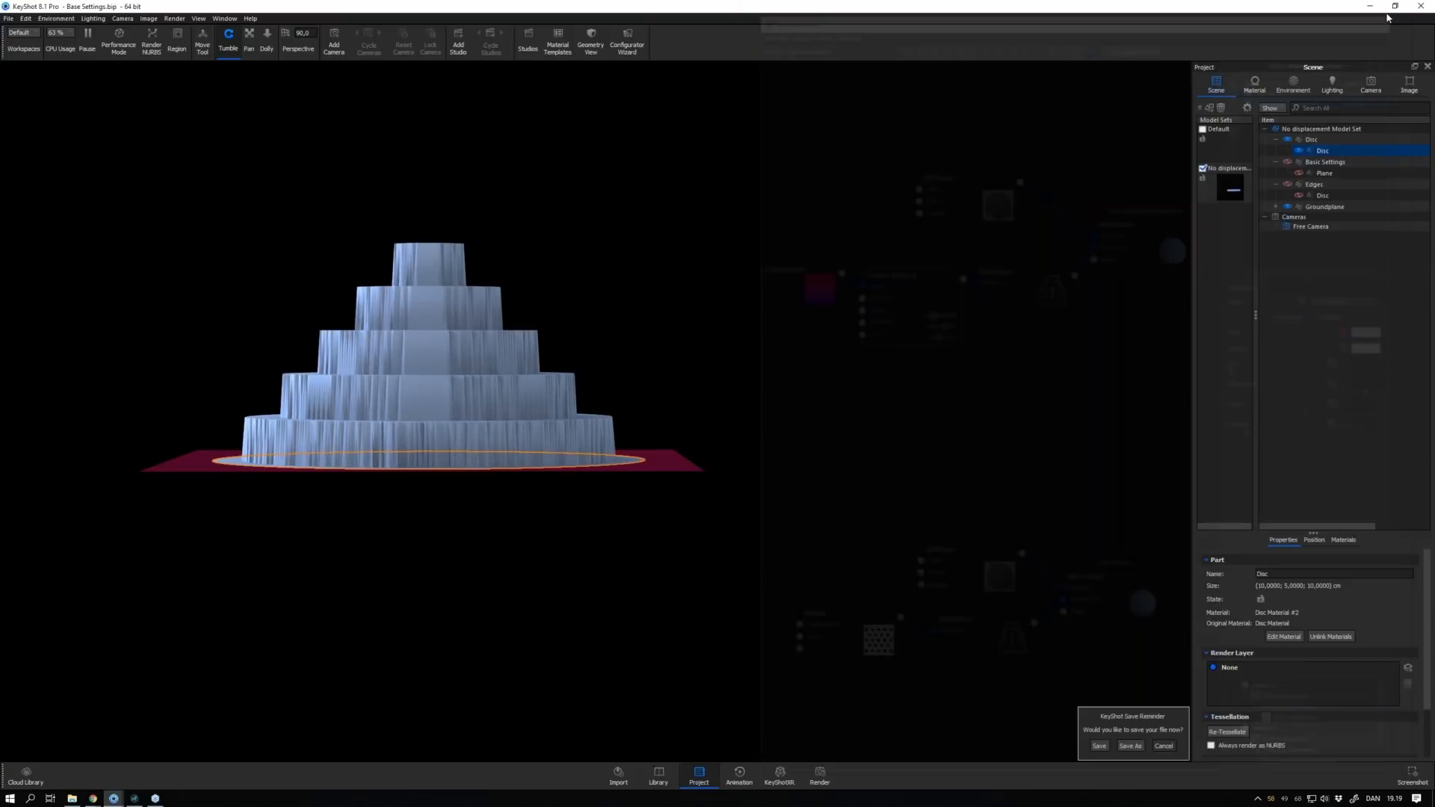
pyautogui.click(1287, 162)
pyautogui.moveTo(823, 400); pyautogui.dragTo(750, 441)
pyautogui.scroll(5, 750, 440)
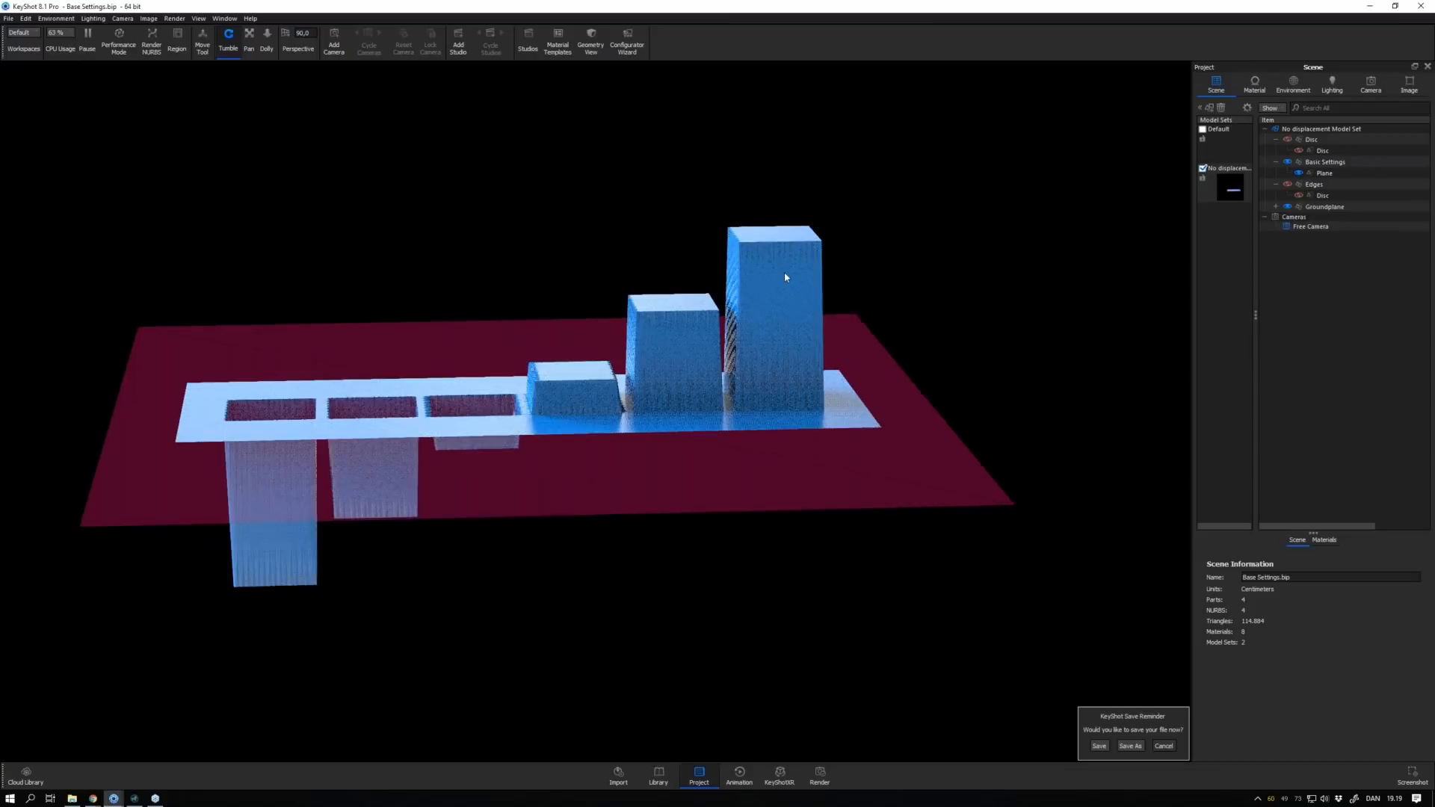
# Open the plane's material graph, select its Displace node, and examine the edges of the raised boxes up close
pyautogui.doubleClick(783, 272)
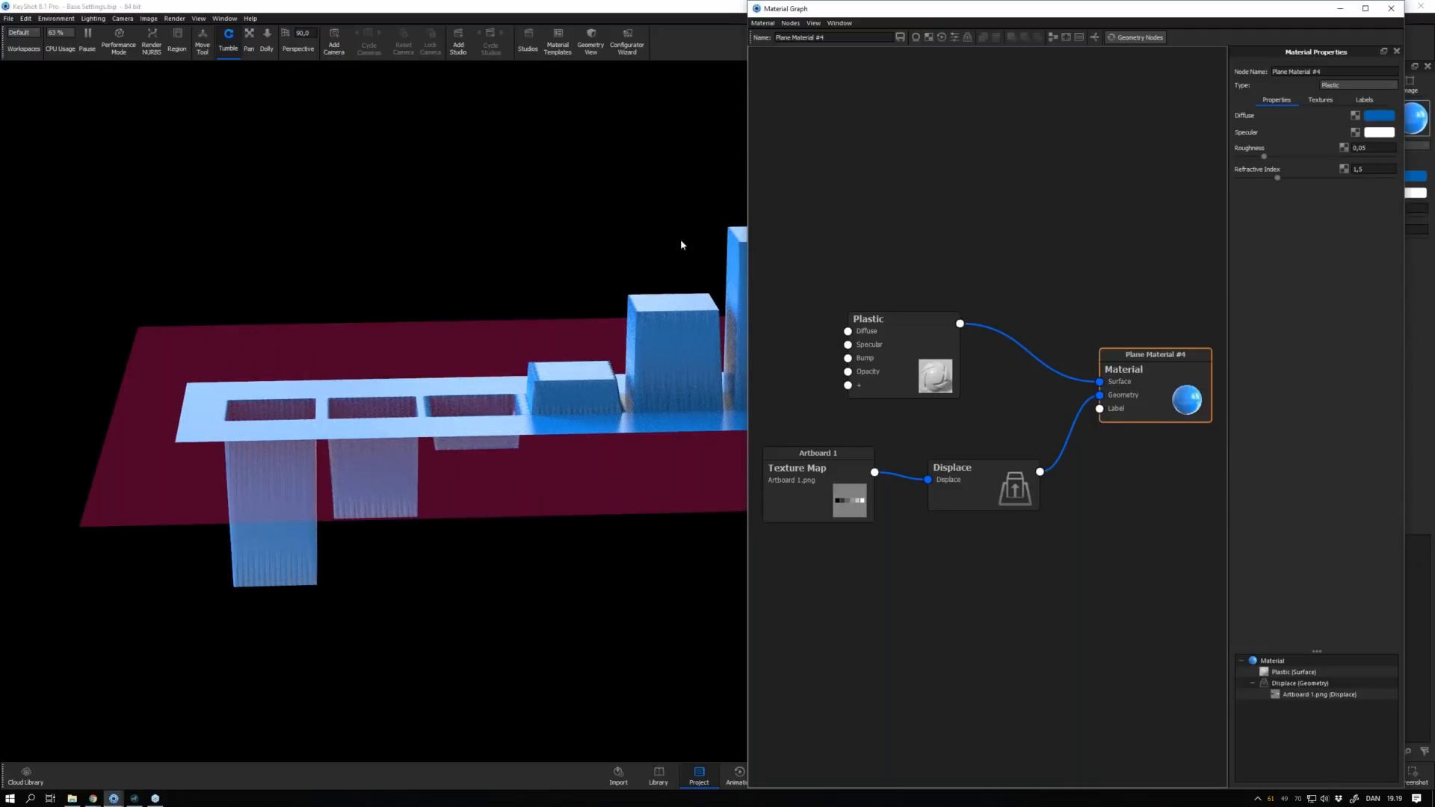
pyautogui.moveTo(681, 242); pyautogui.dragTo(626, 240, button='middle')
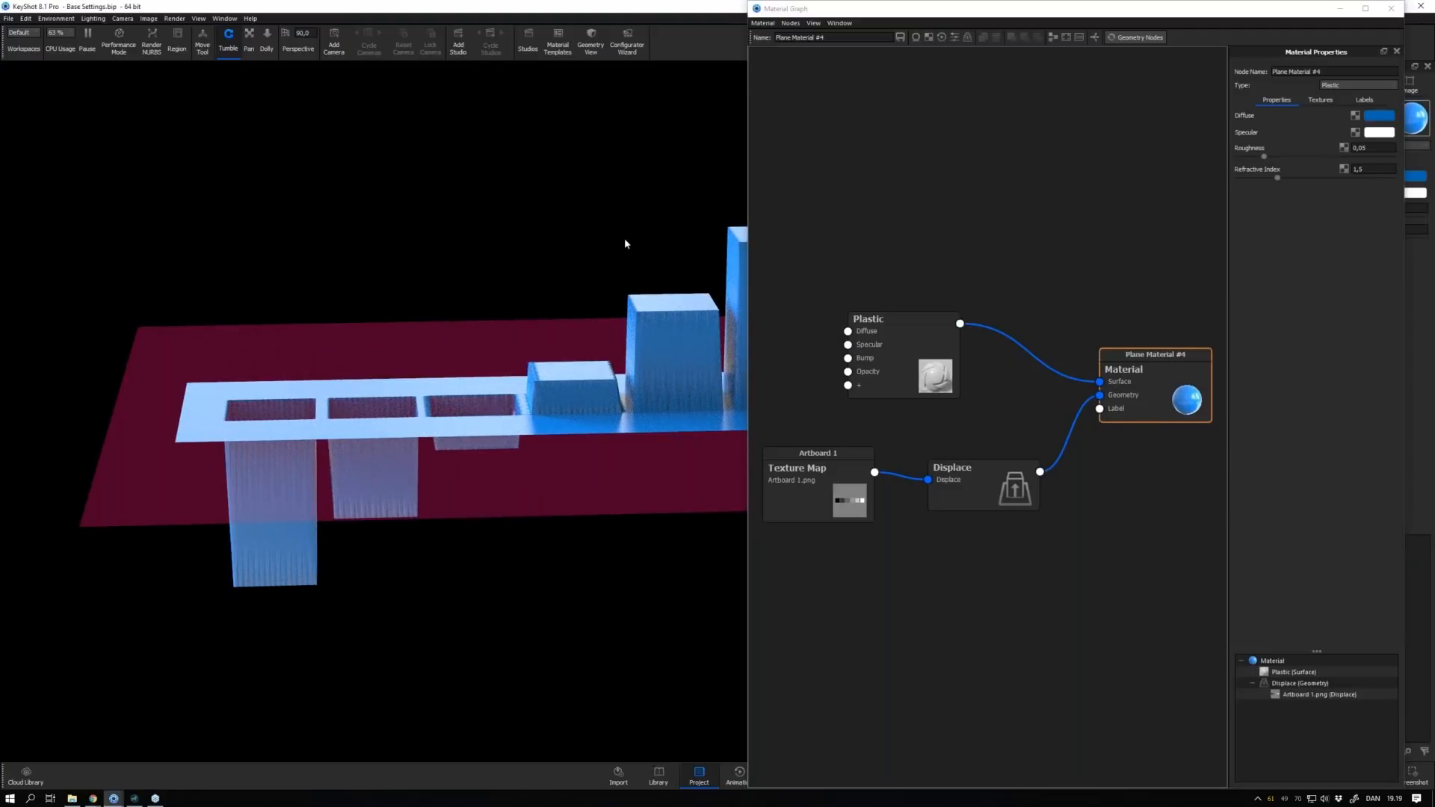
pyautogui.click(939, 456)
pyautogui.moveTo(503, 269); pyautogui.dragTo(436, 258)
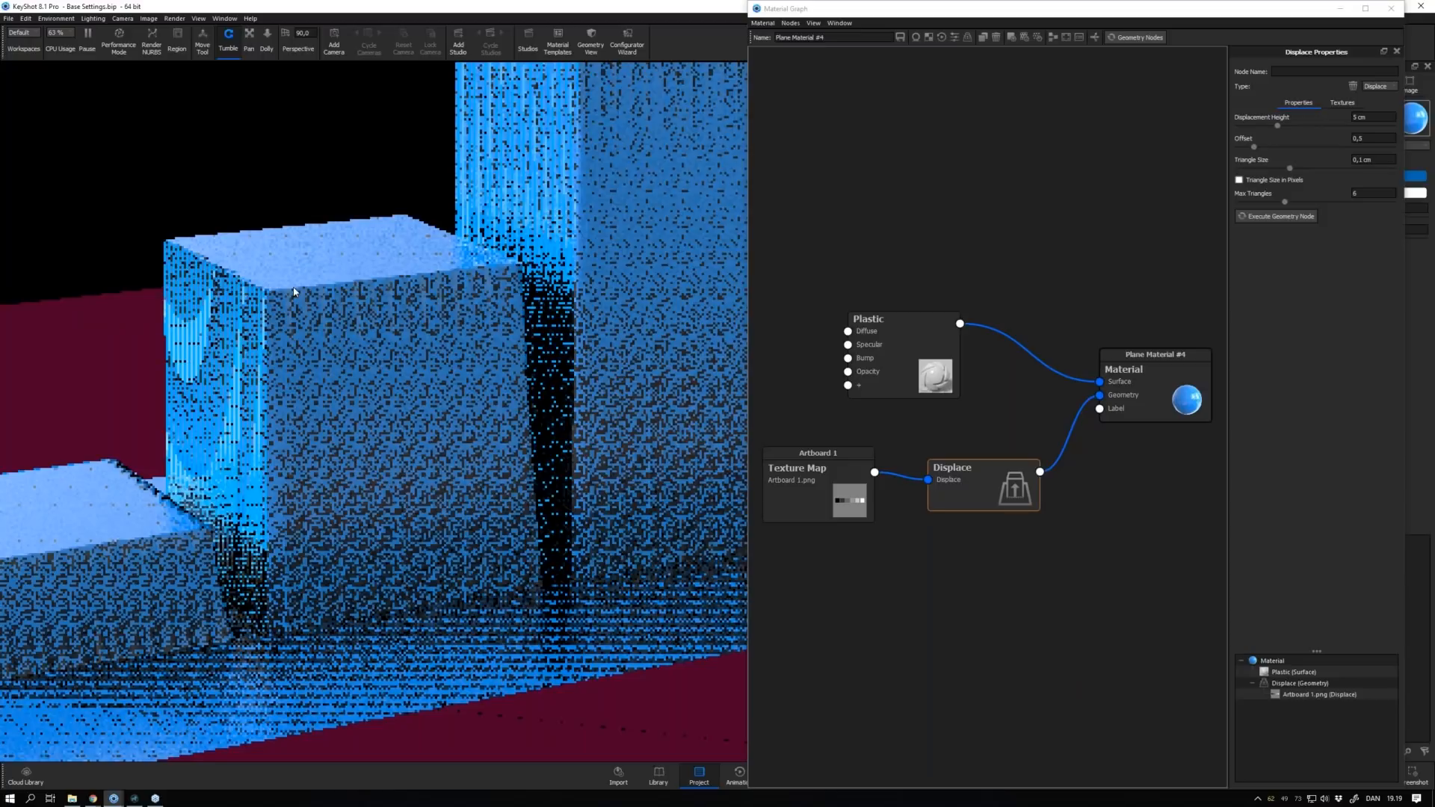
pyautogui.moveTo(293, 292); pyautogui.dragTo(338, 331)
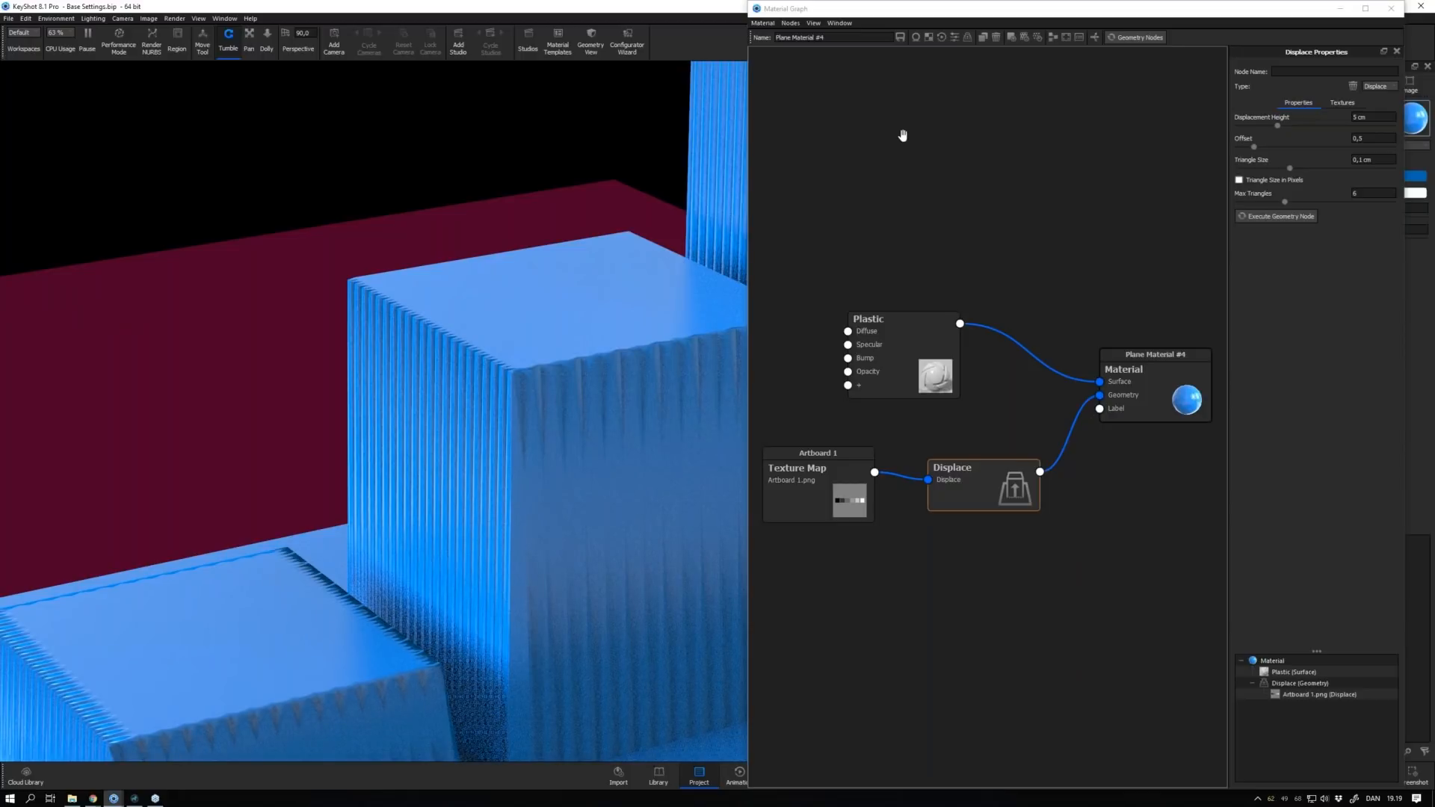
# Add a Wireframe material node and connect it to Plane Material #4's Surface input in place of Plastic
pyautogui.rightClick(903, 135)
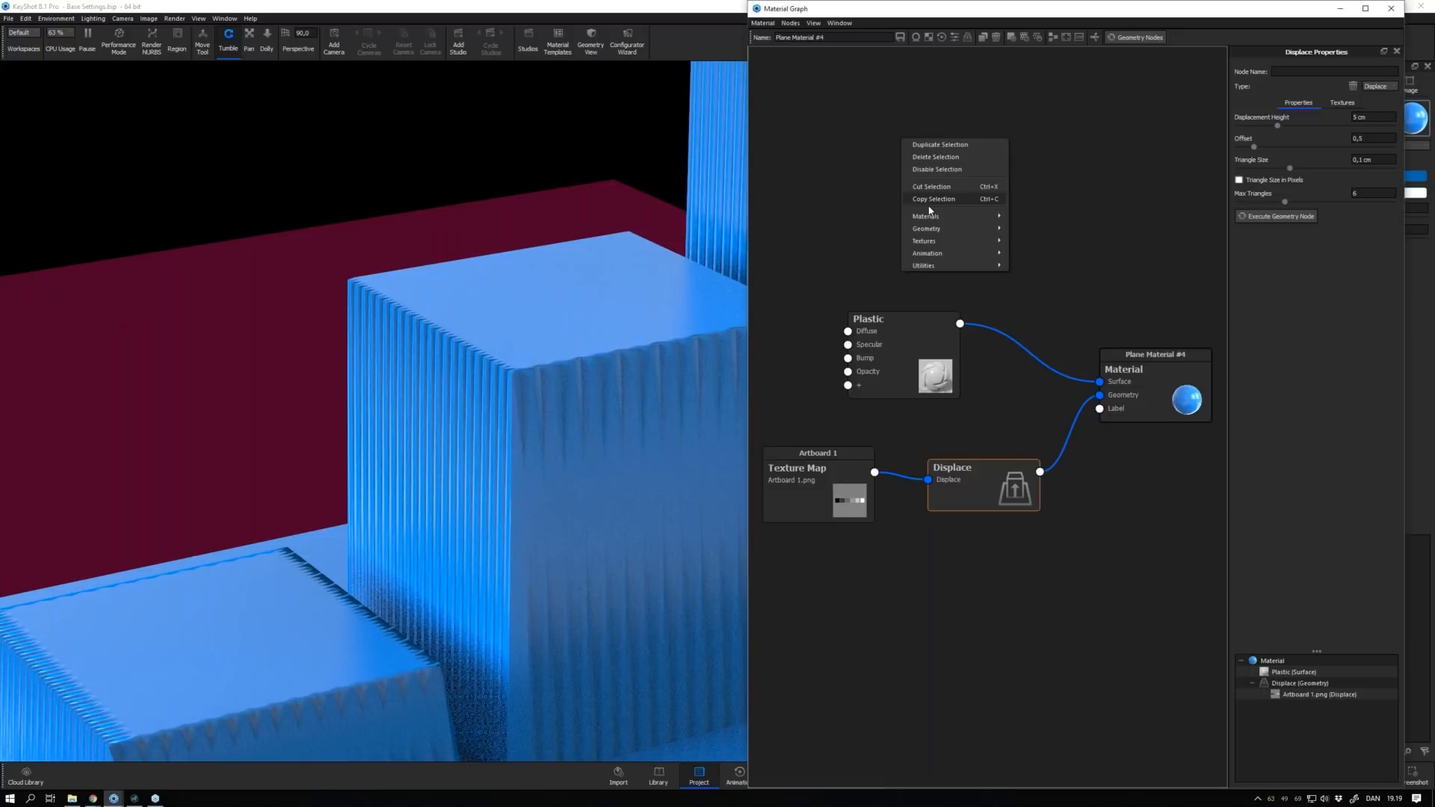
pyautogui.moveTo(965, 217)
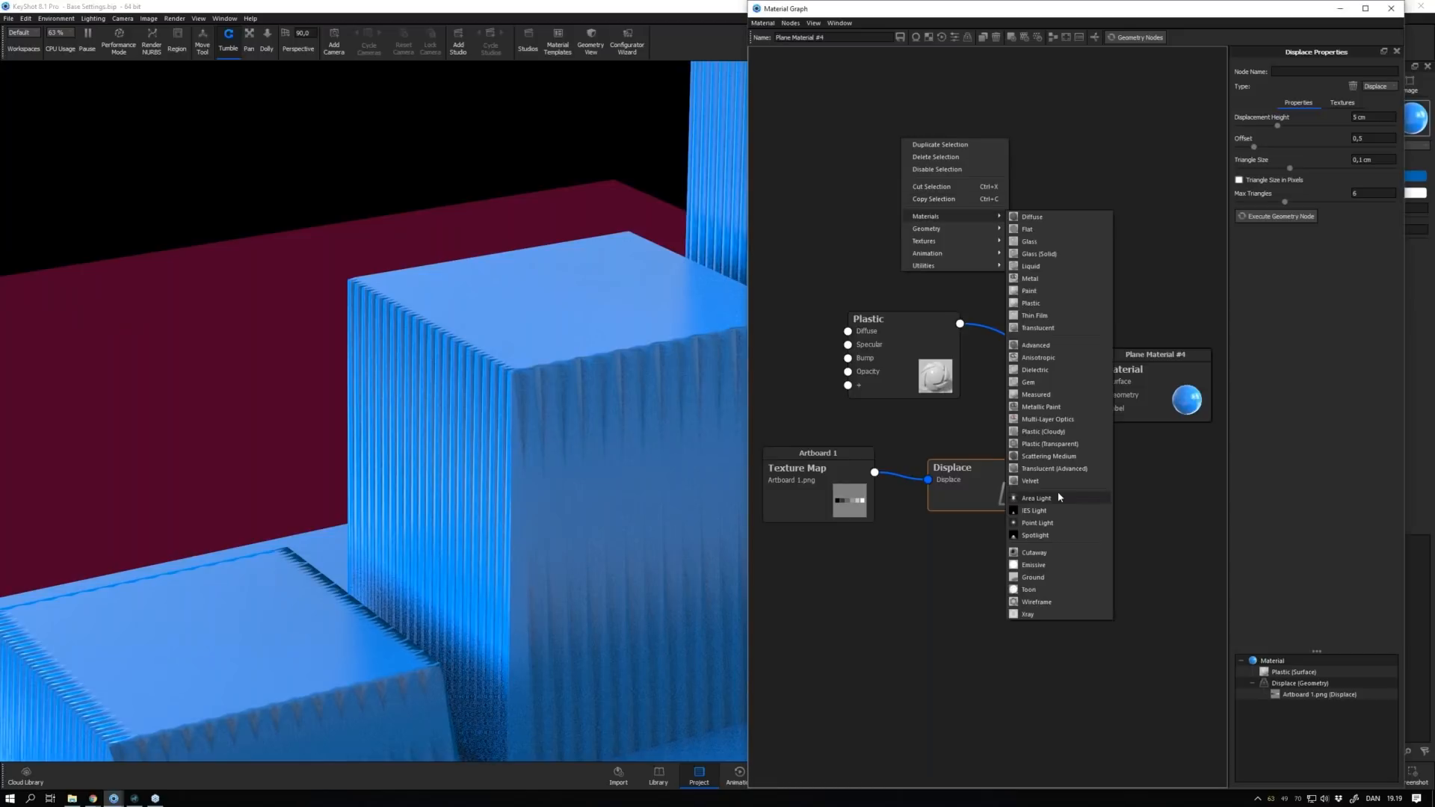
pyautogui.click(1037, 602)
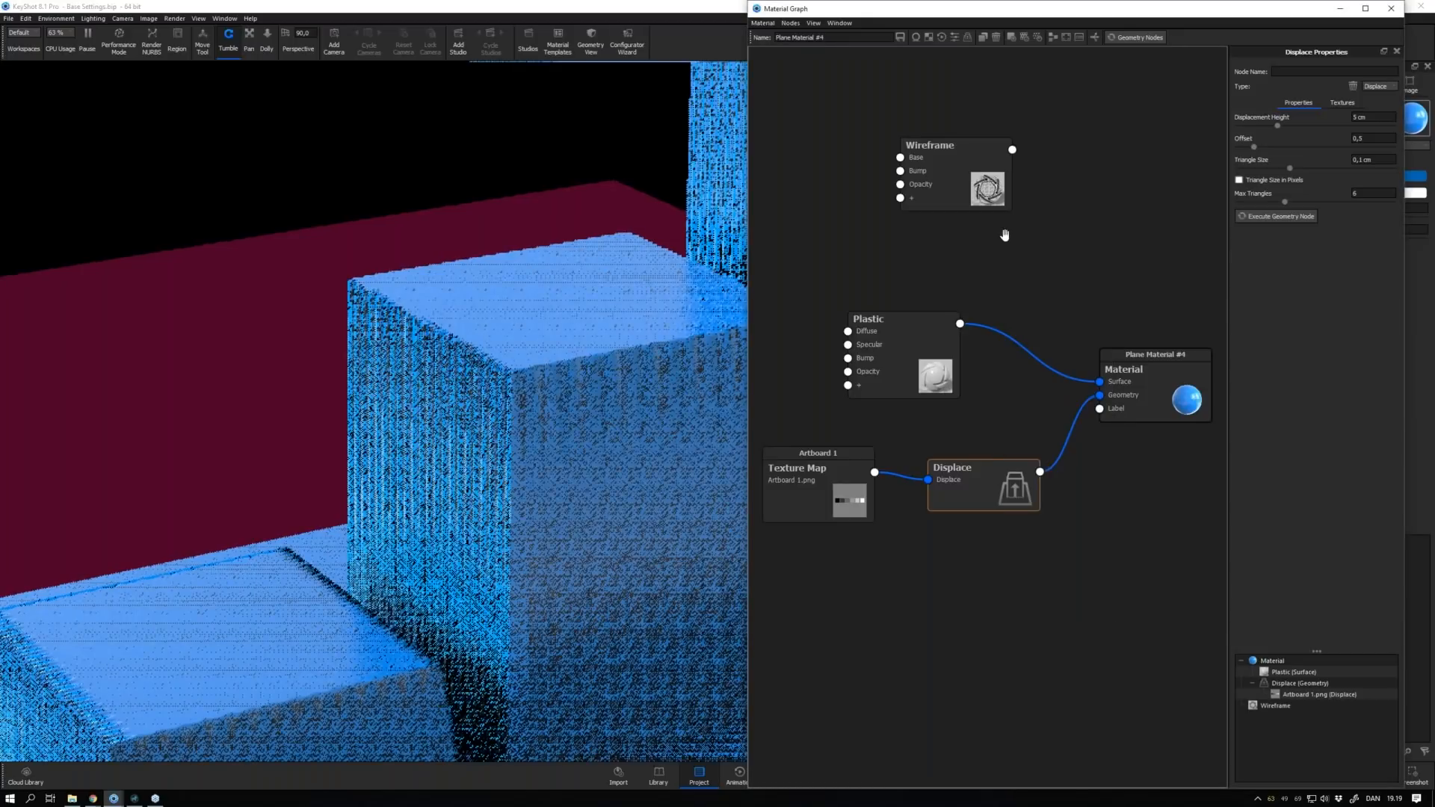
pyautogui.moveTo(1012, 149); pyautogui.dragTo(1101, 329)
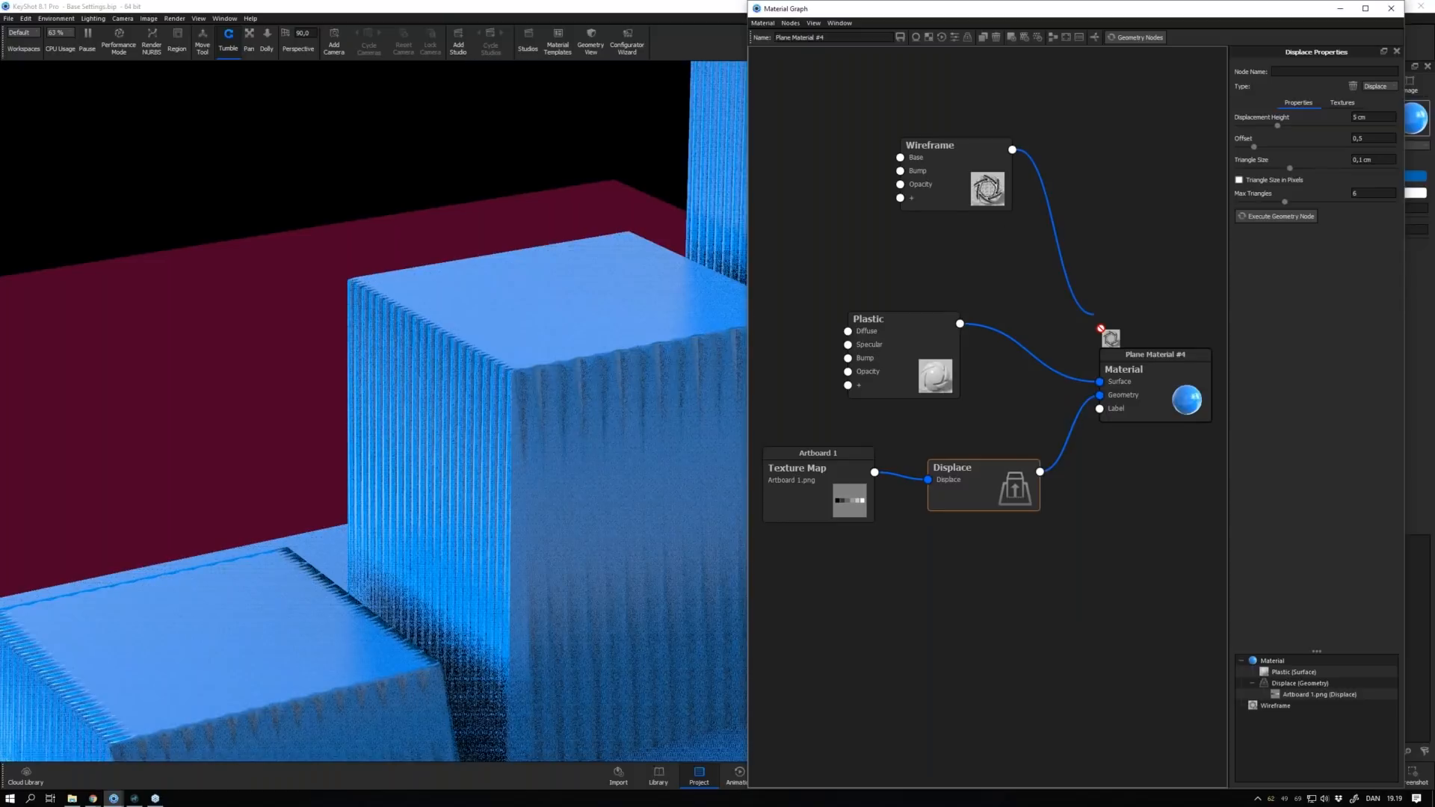
pyautogui.moveTo(1101, 329); pyautogui.dragTo(1102, 384)
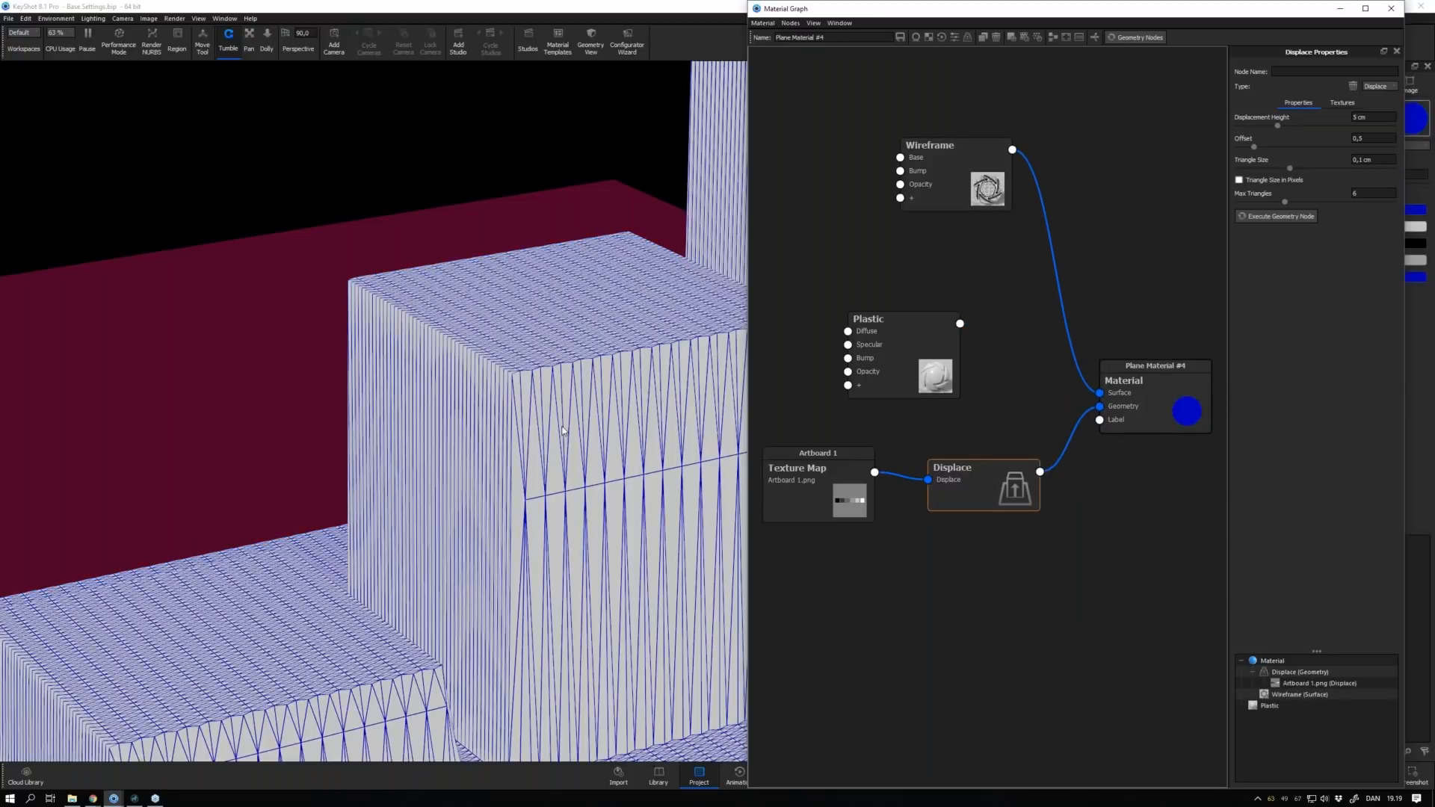
# Set the Displace node's triangle size to 0,01 cm and turn on the viewport's heads-up display
pyautogui.moveTo(563, 431); pyautogui.dragTo(531, 381)
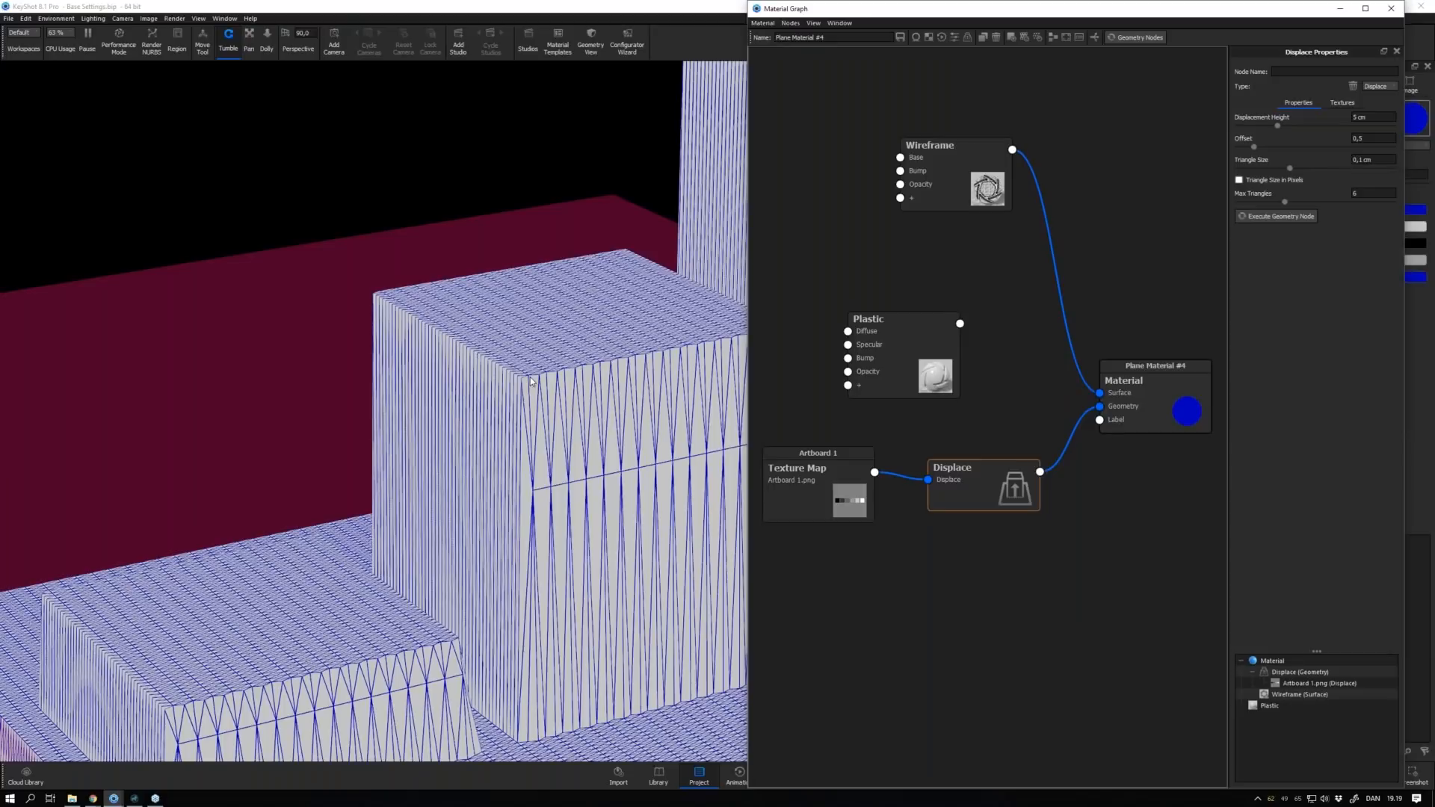
pyautogui.moveTo(531, 381); pyautogui.dragTo(373, 305)
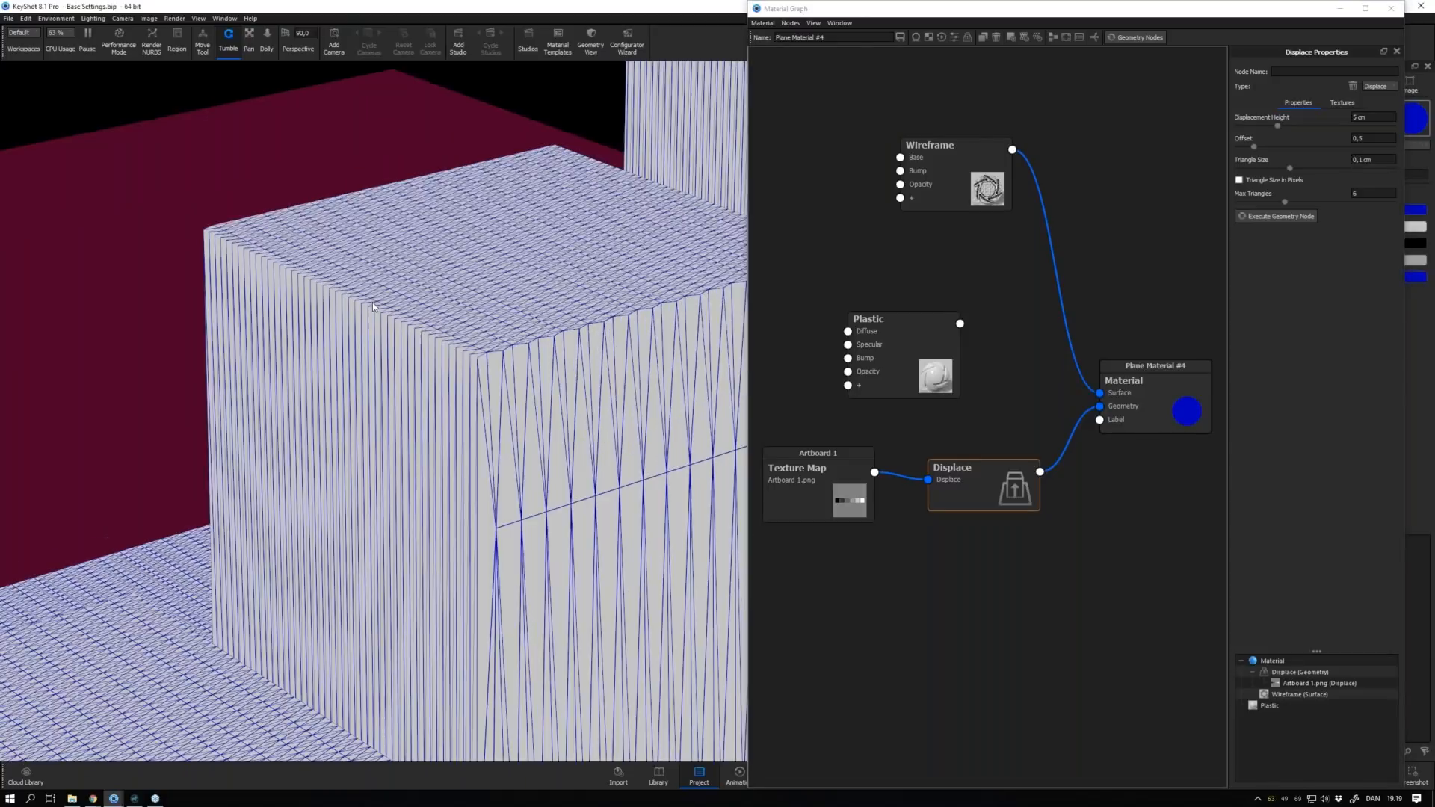
pyautogui.click(1359, 160)
pyautogui.write('0')
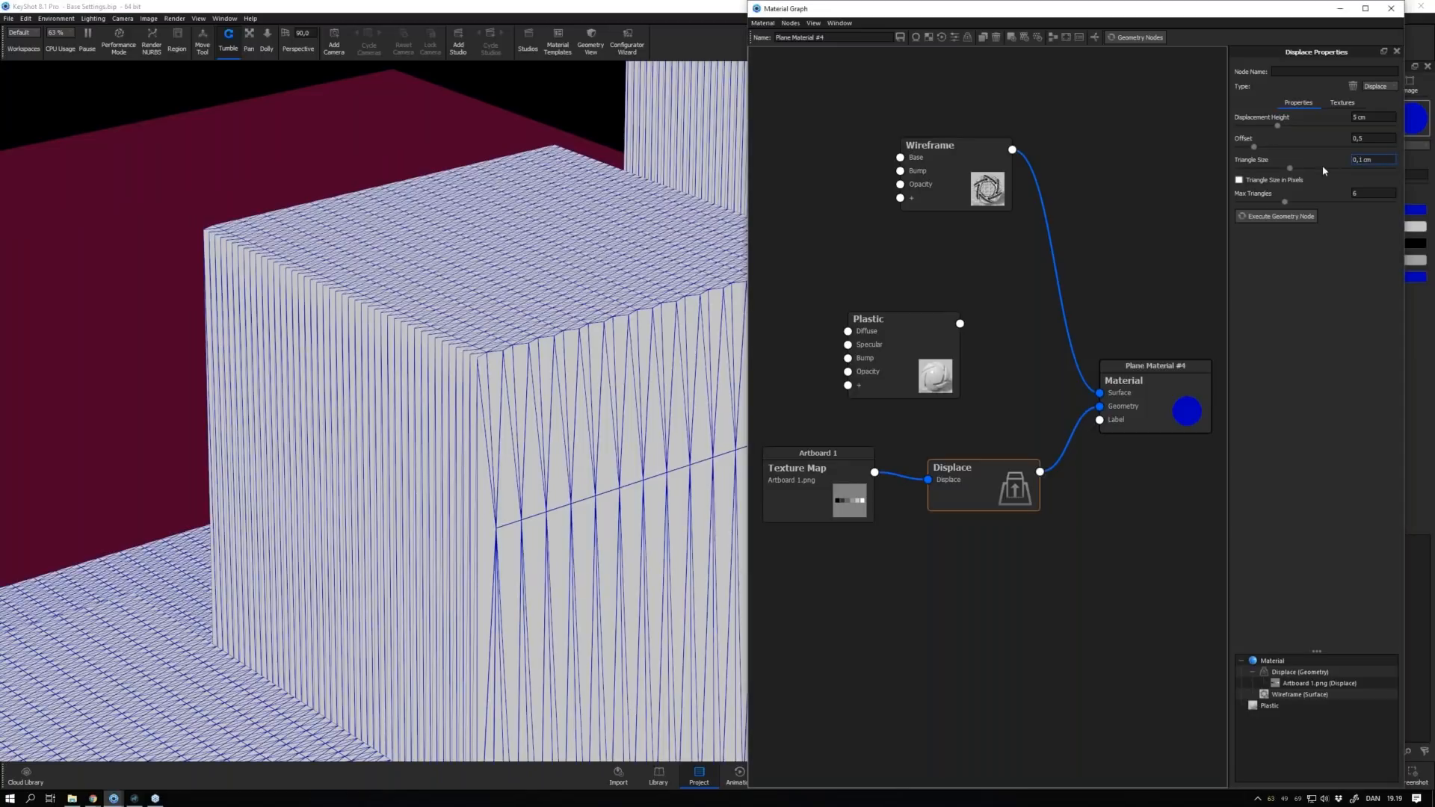
pyautogui.press('Return')
pyautogui.click(1365, 159)
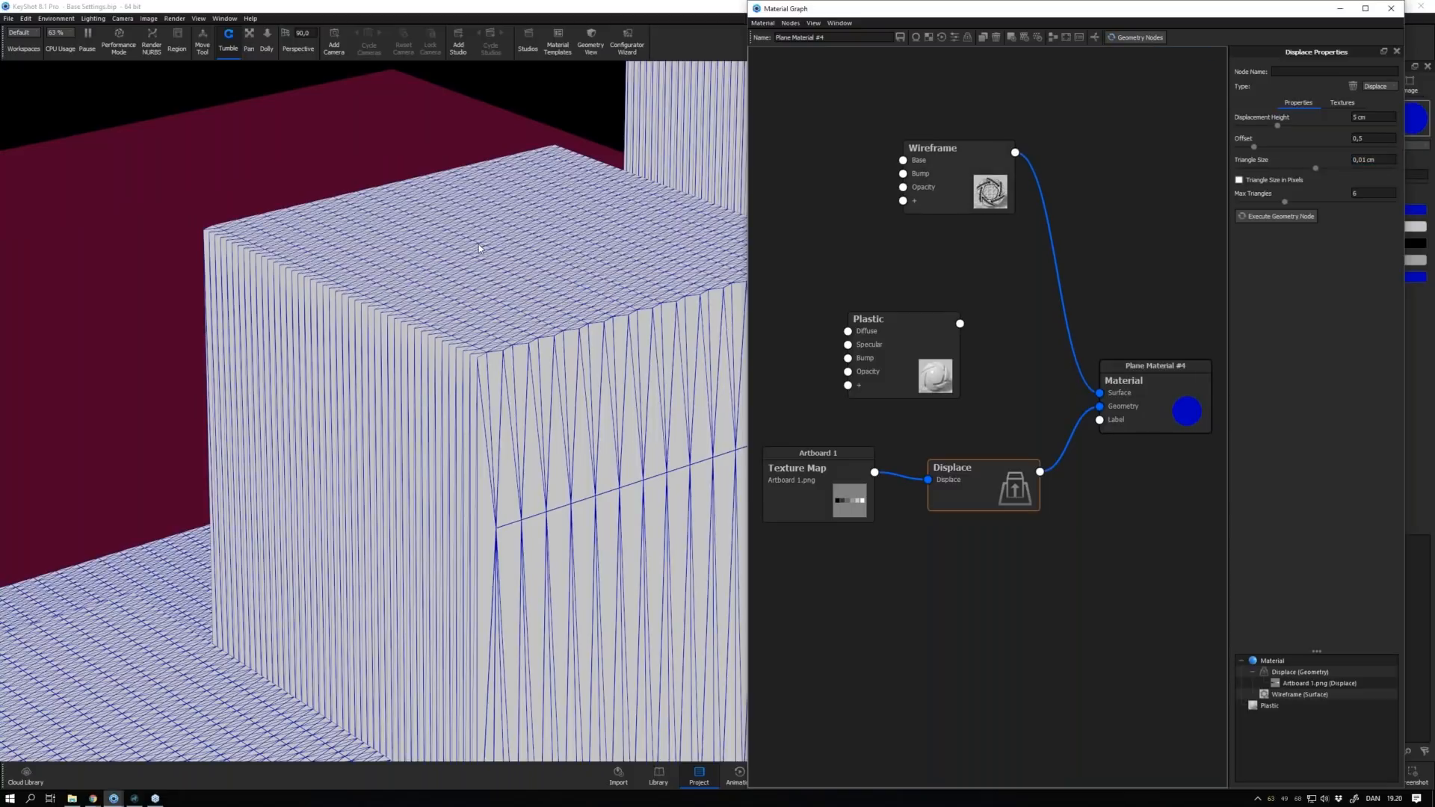
pyautogui.click(423, 267)
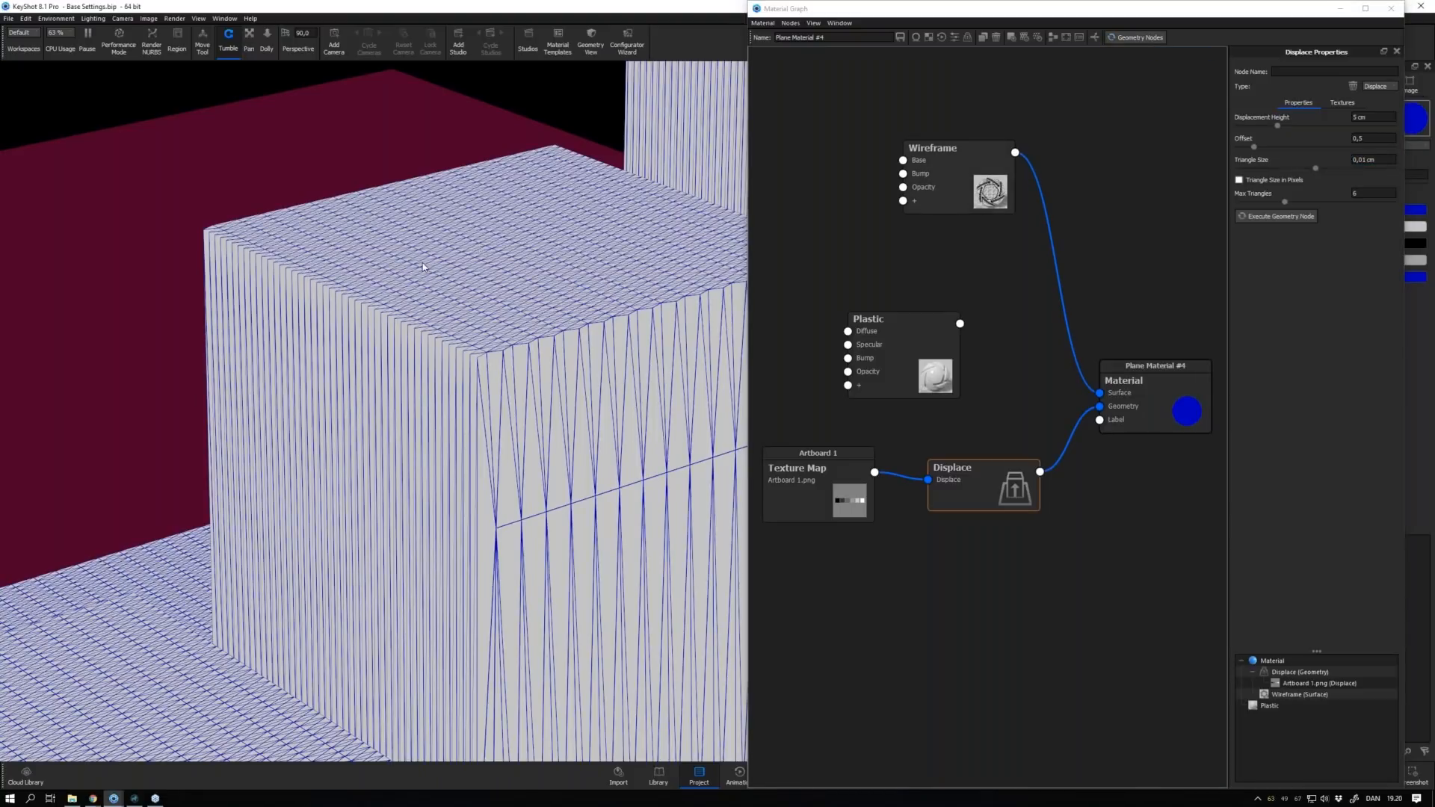
pyautogui.press('h')
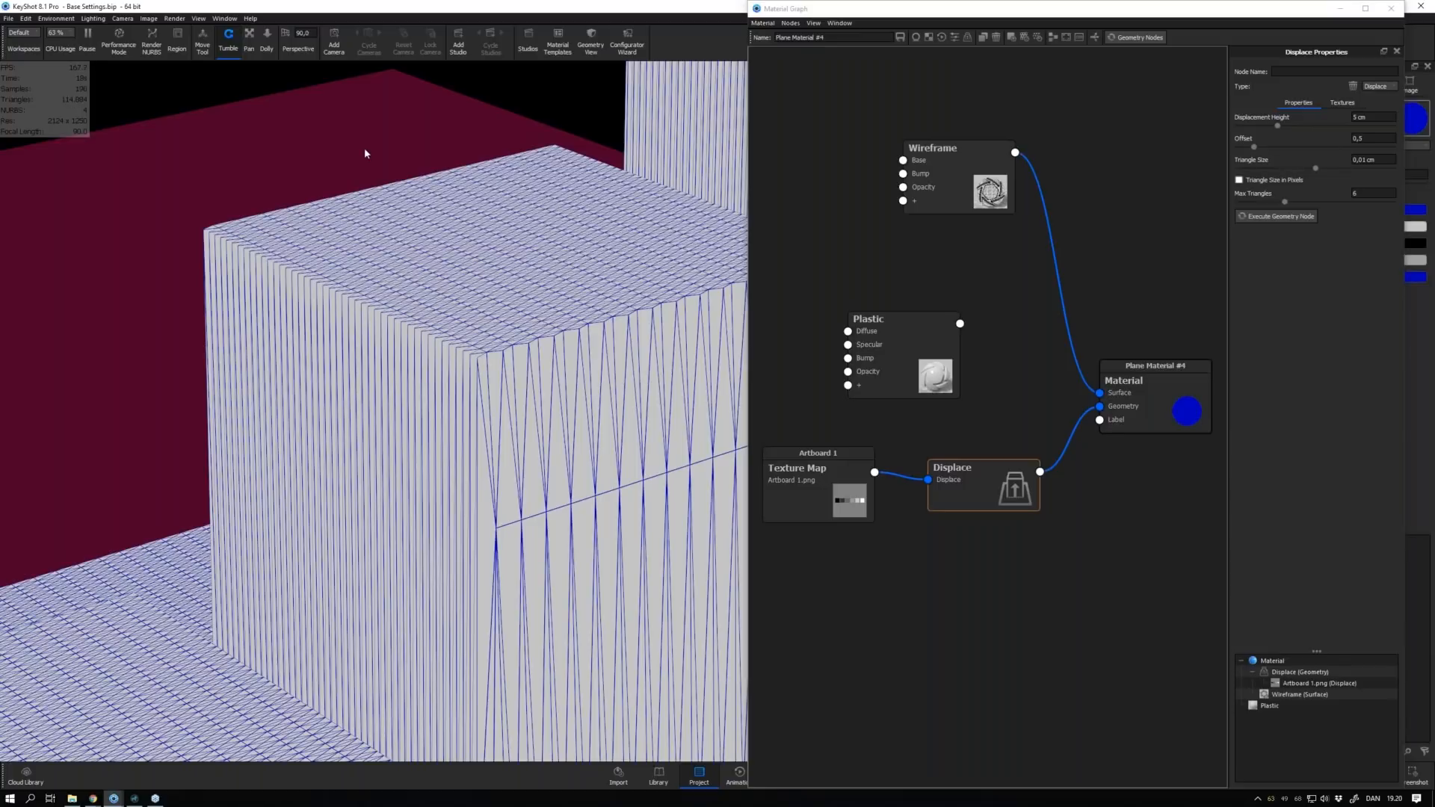
# Execute the Displace geometry node and examine the wireframe along the raised box's edges up close
pyautogui.click(1295, 217)
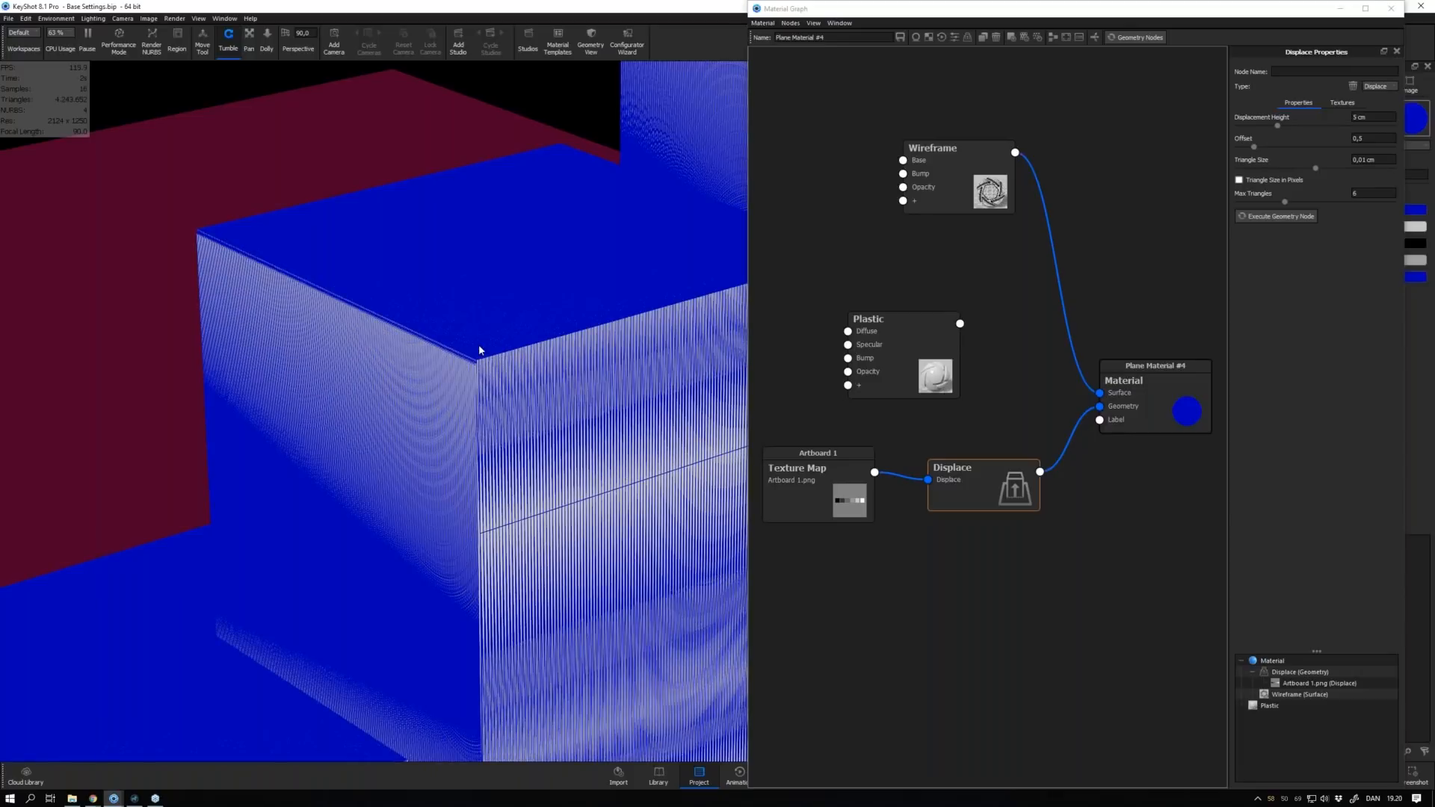
pyautogui.scroll(5, 480, 350)
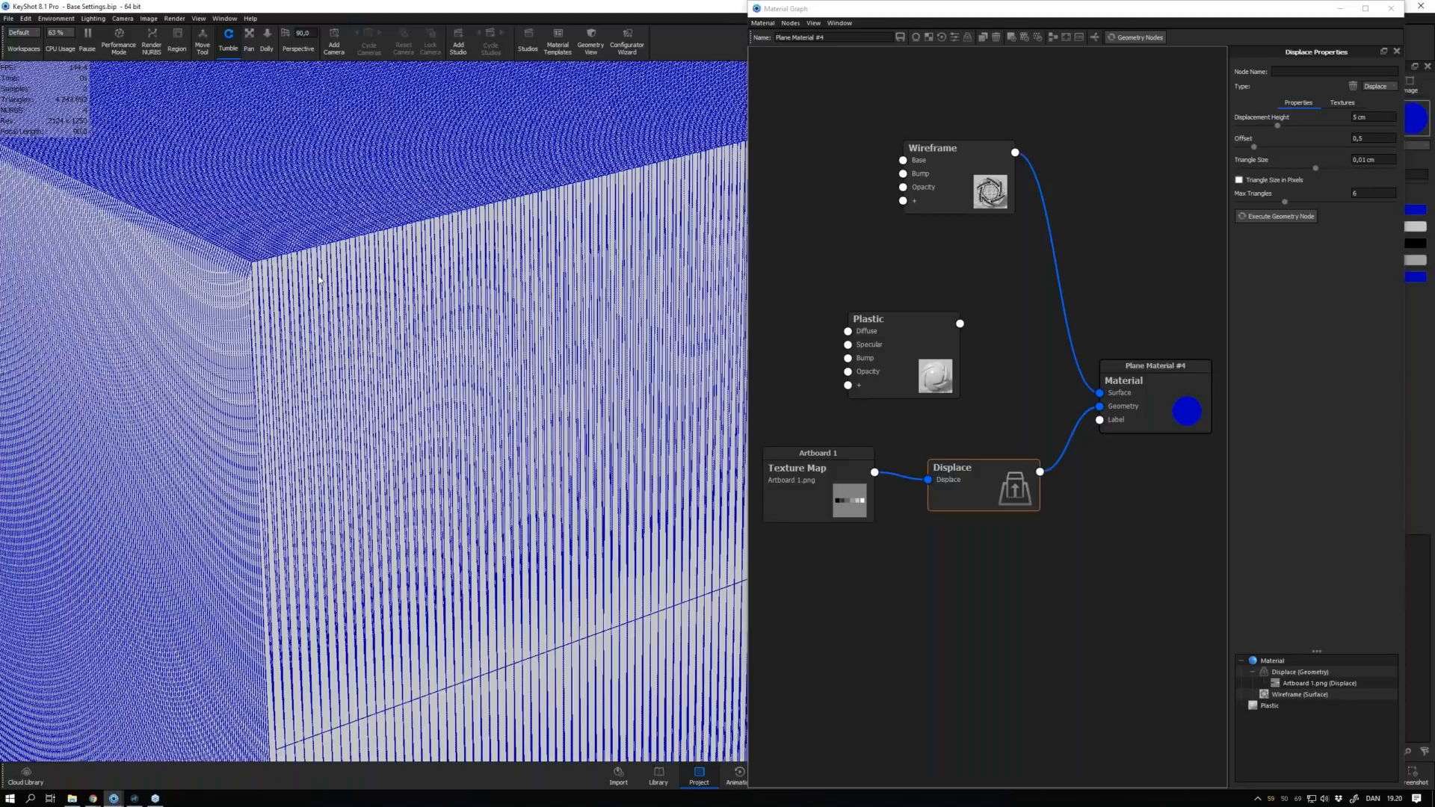
pyautogui.scroll(4, 299, 275)
pyautogui.moveTo(261, 268); pyautogui.dragTo(554, 331)
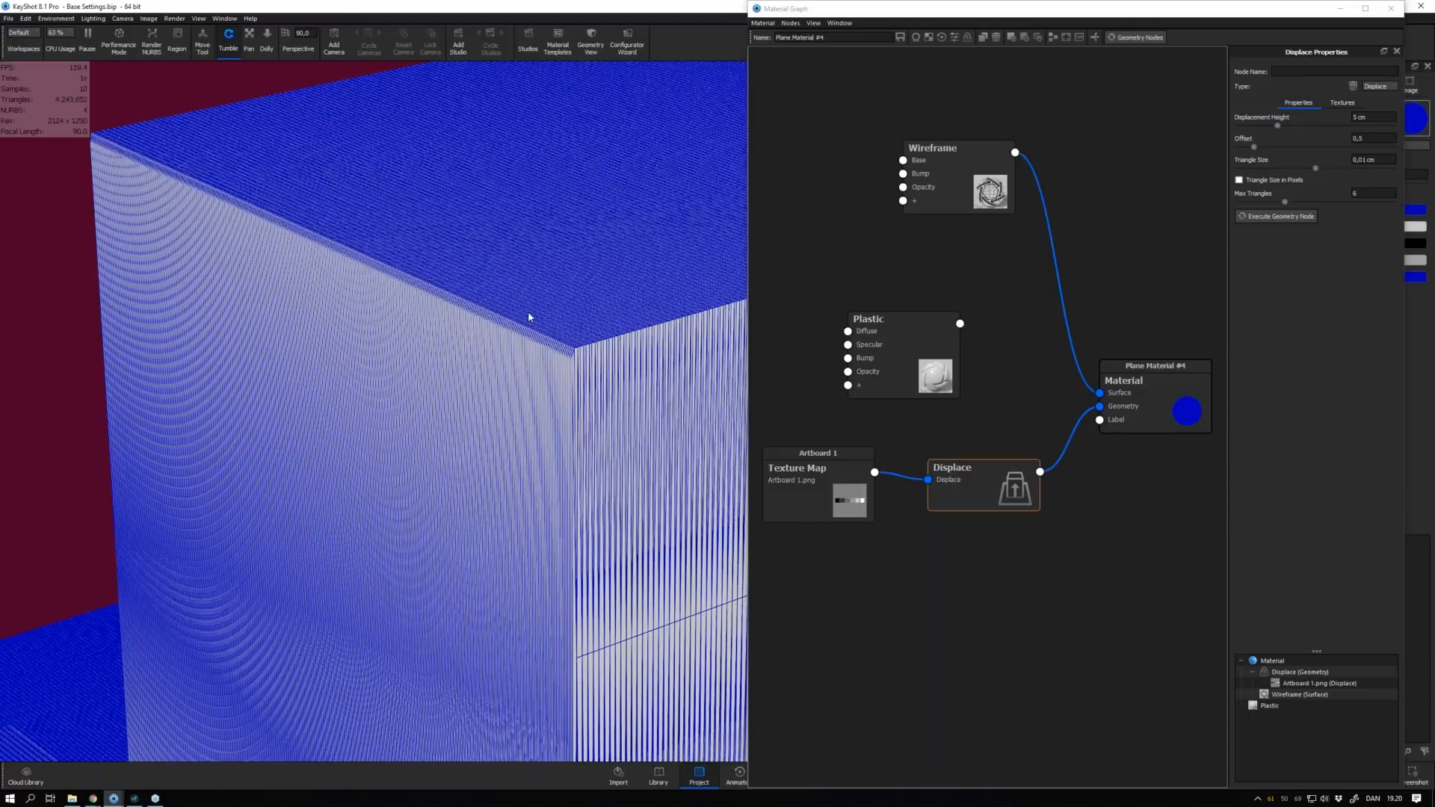
pyautogui.moveTo(529, 317); pyautogui.dragTo(548, 312)
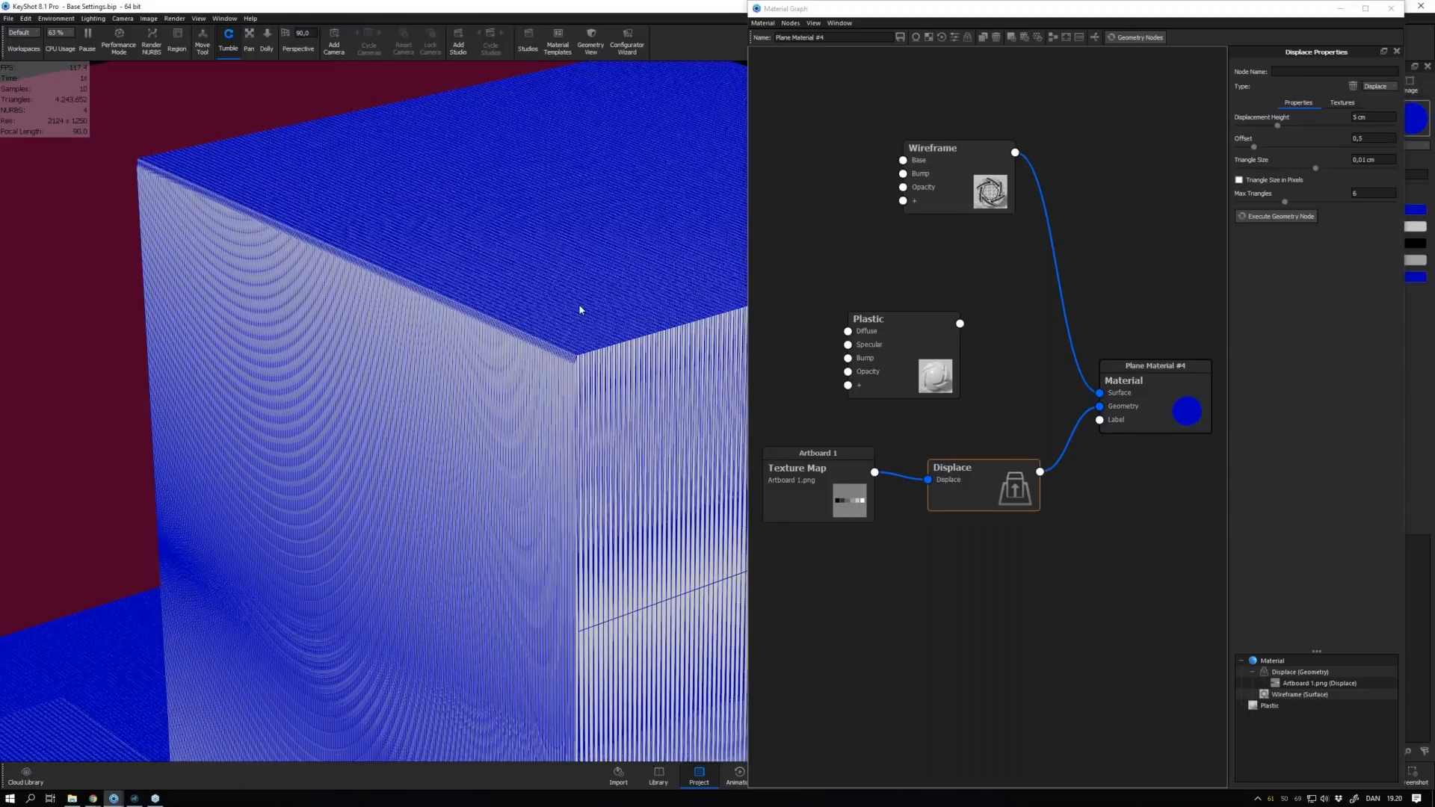
pyautogui.moveTo(580, 310); pyautogui.dragTo(601, 306)
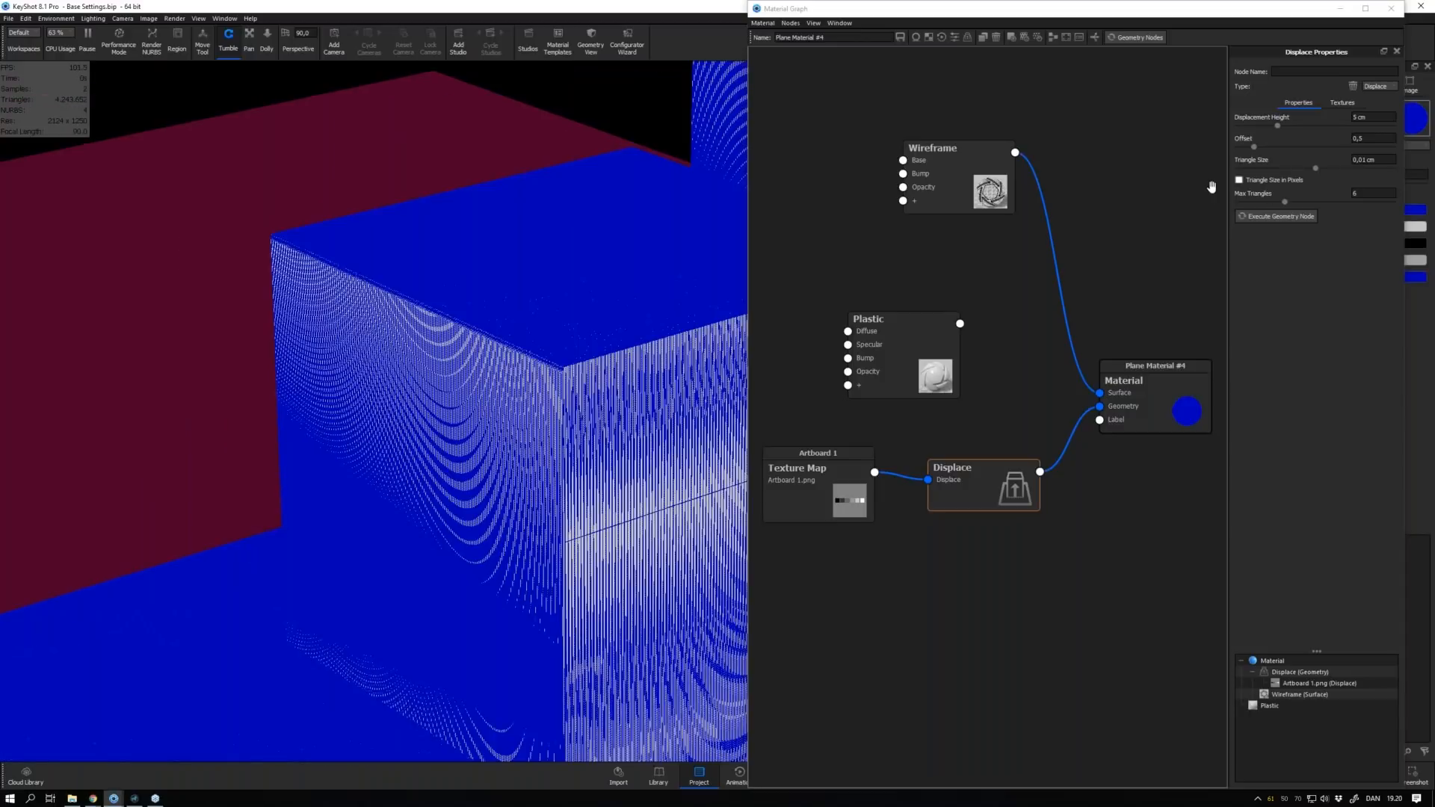
# Set the Displace node's maximum triangles to 1, re-execute it, and inspect the coarser wireframe on the boxes
pyautogui.click(1359, 160)
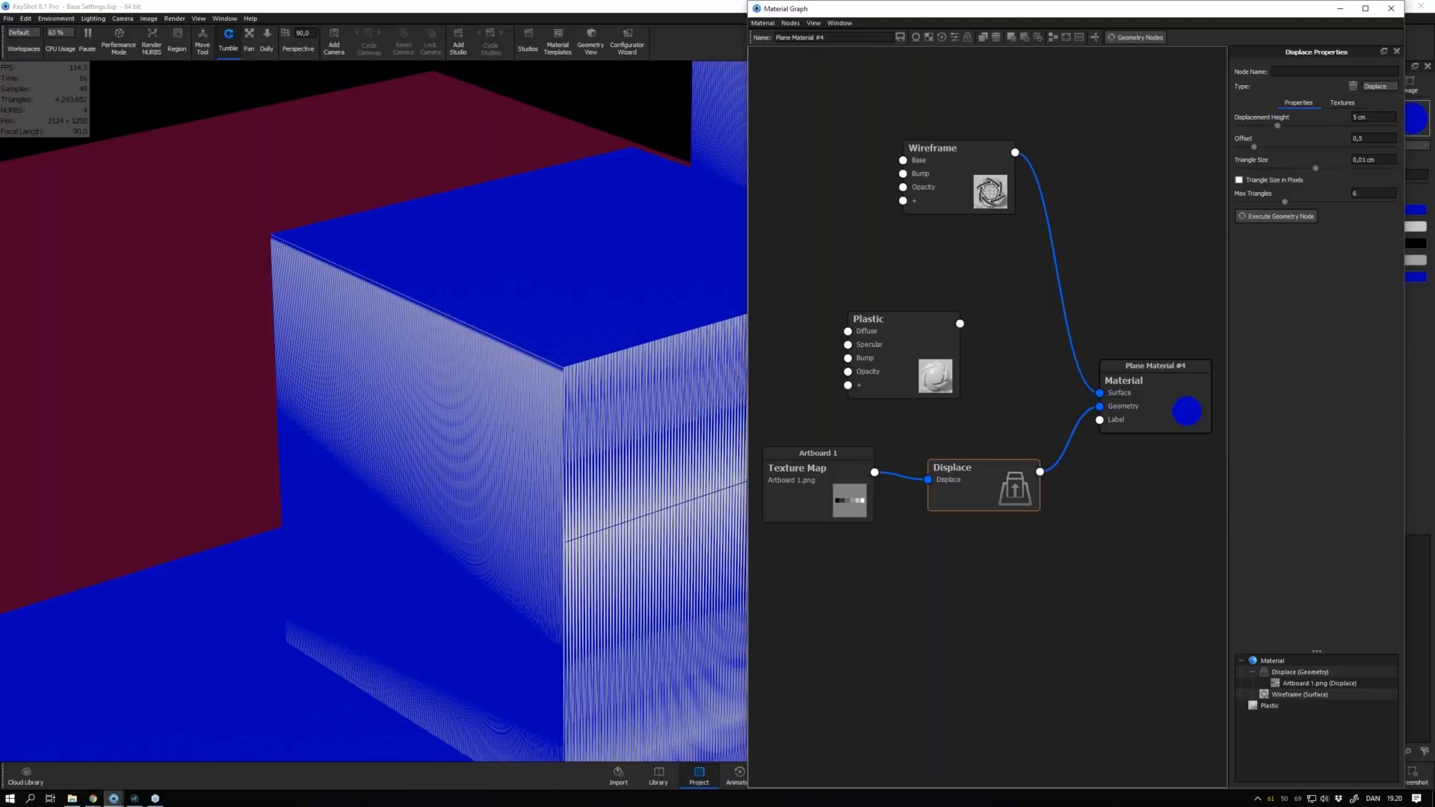
pyautogui.doubleClick(1352, 194)
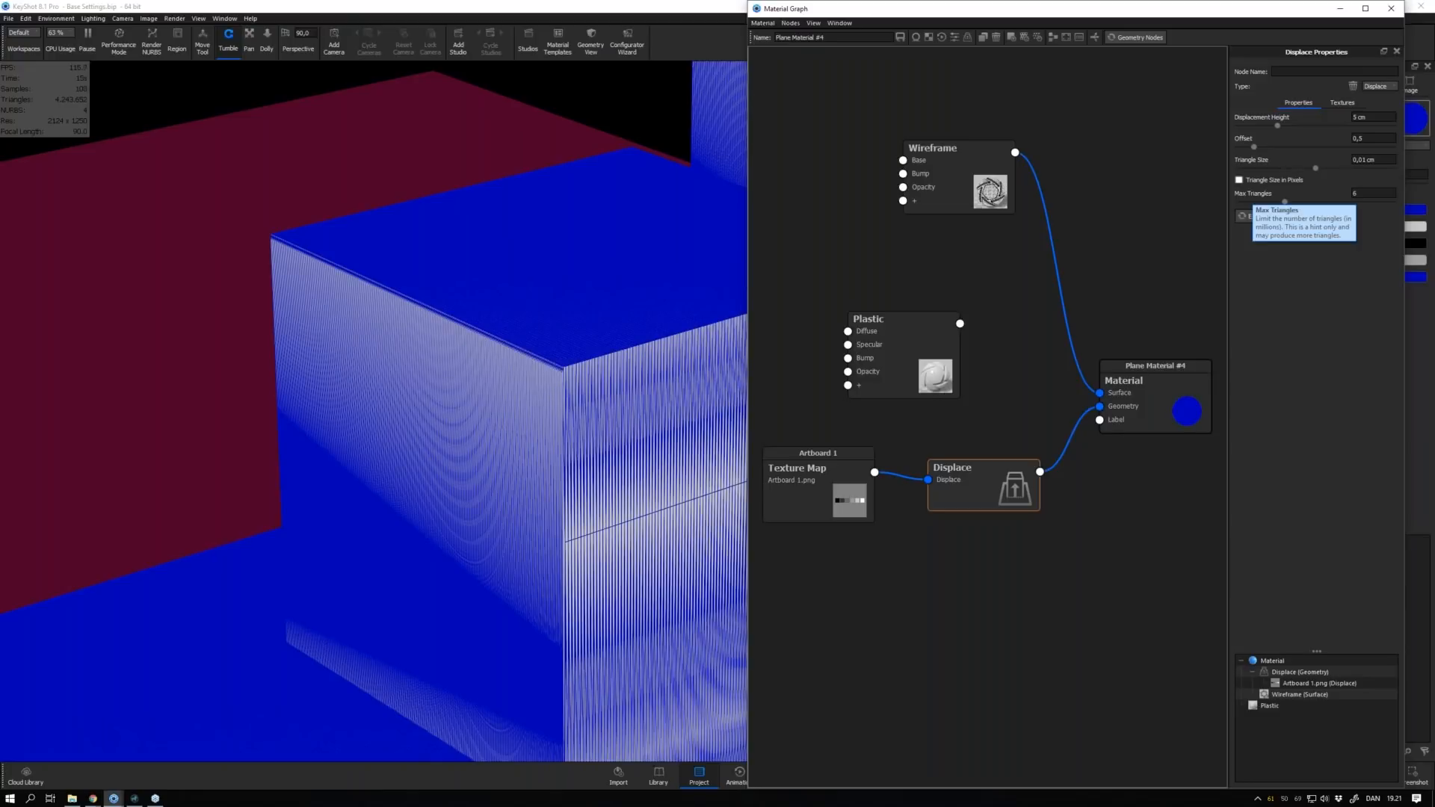
pyautogui.write('1')
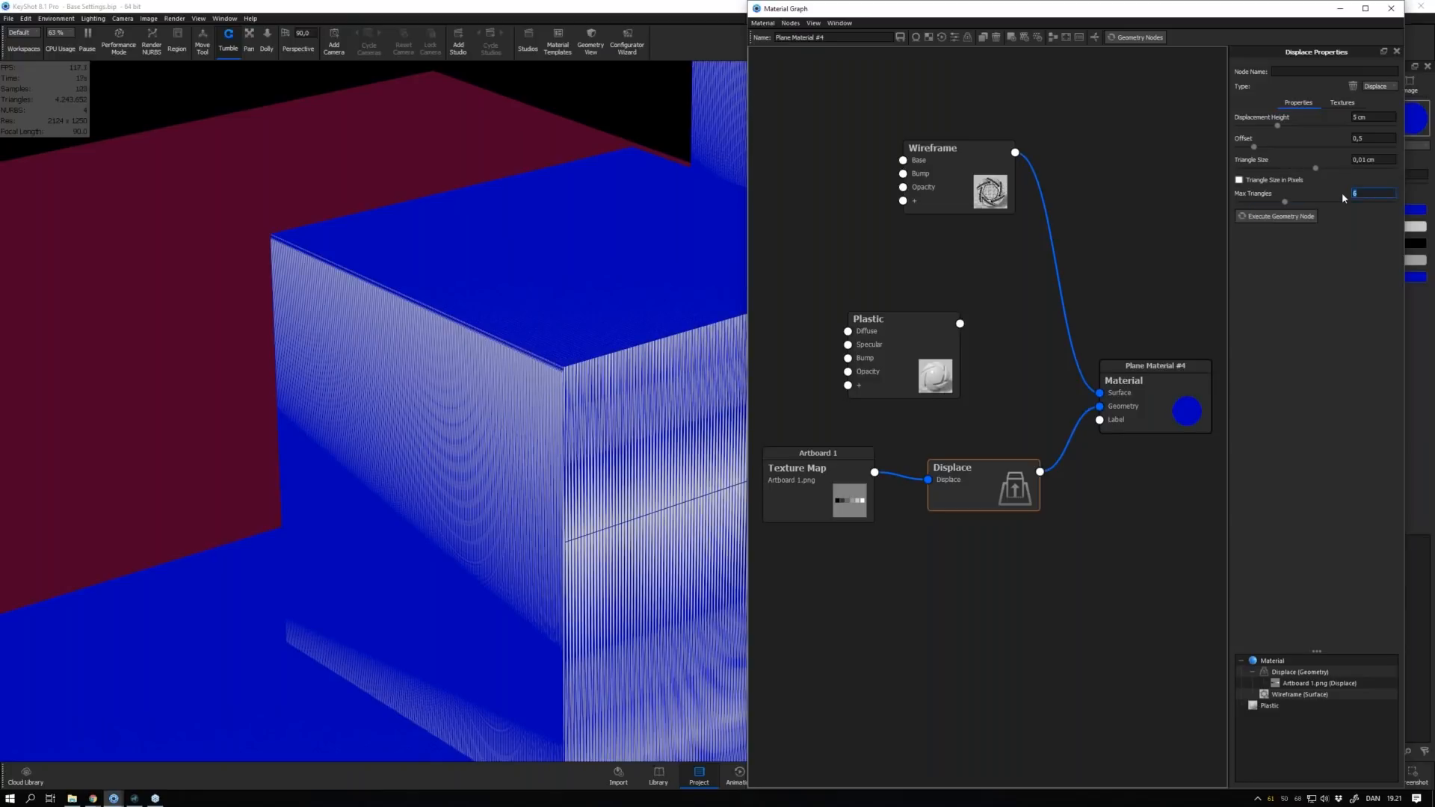
pyautogui.press('Return')
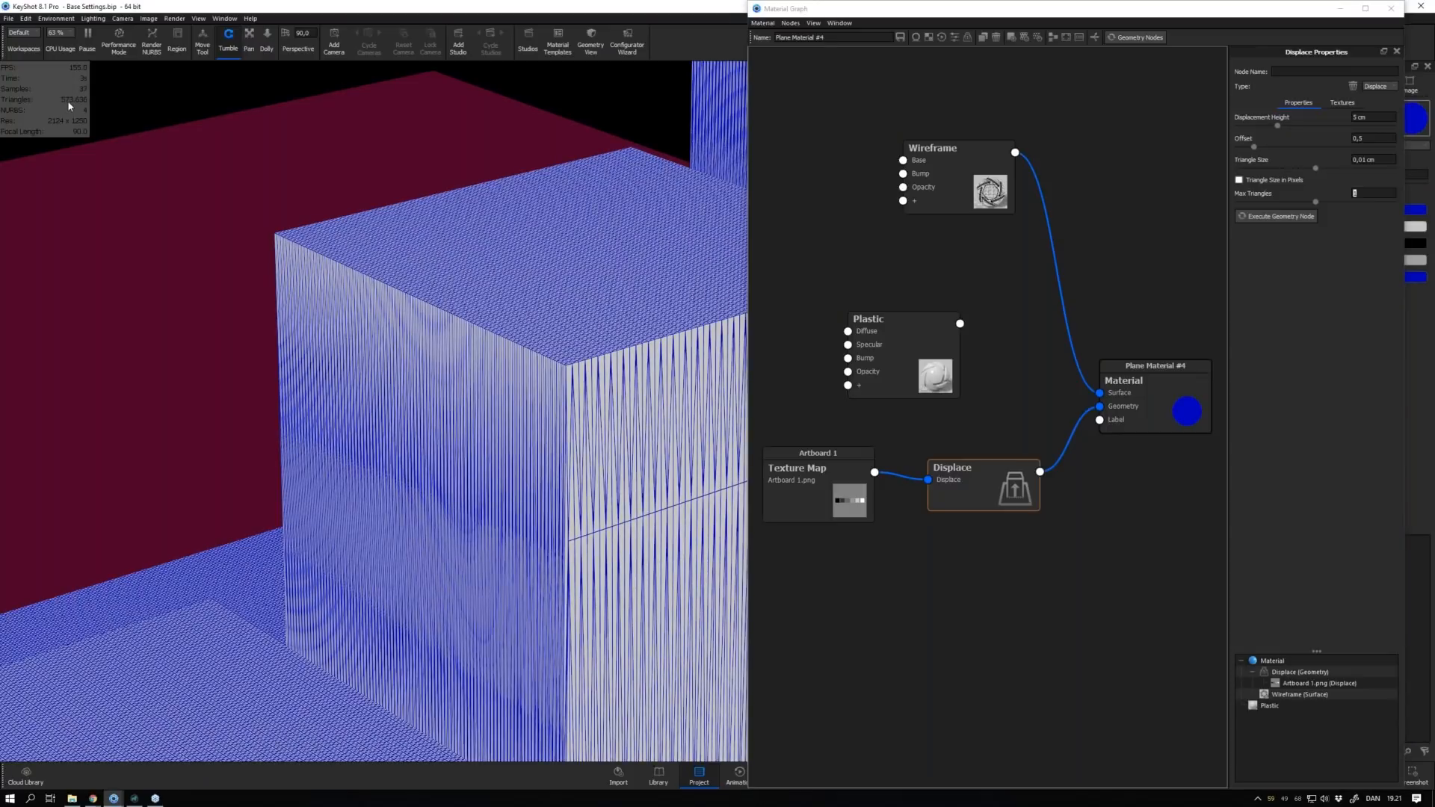
pyautogui.scroll(3, 544, 343)
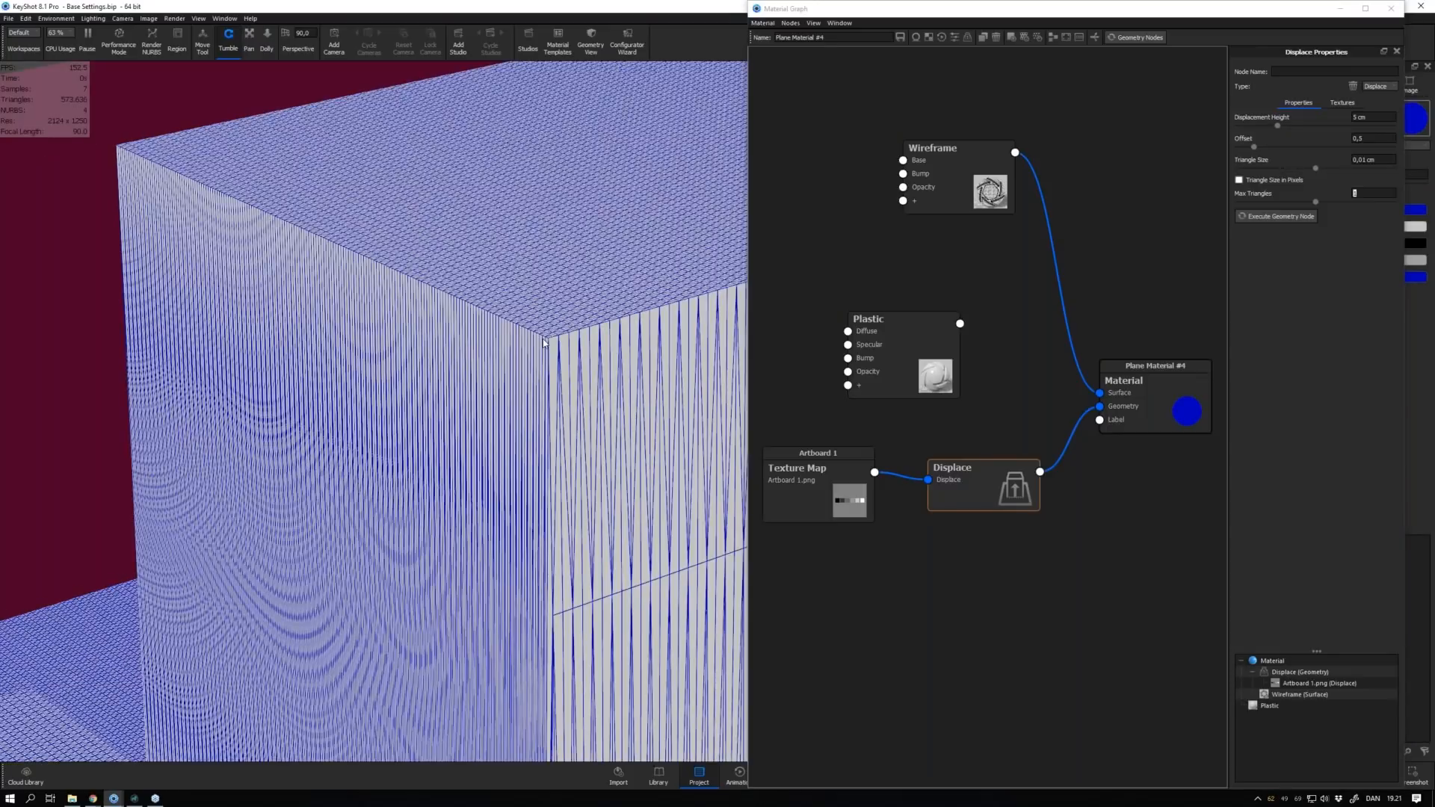
pyautogui.scroll(-5, 545, 342)
pyautogui.click(1368, 193)
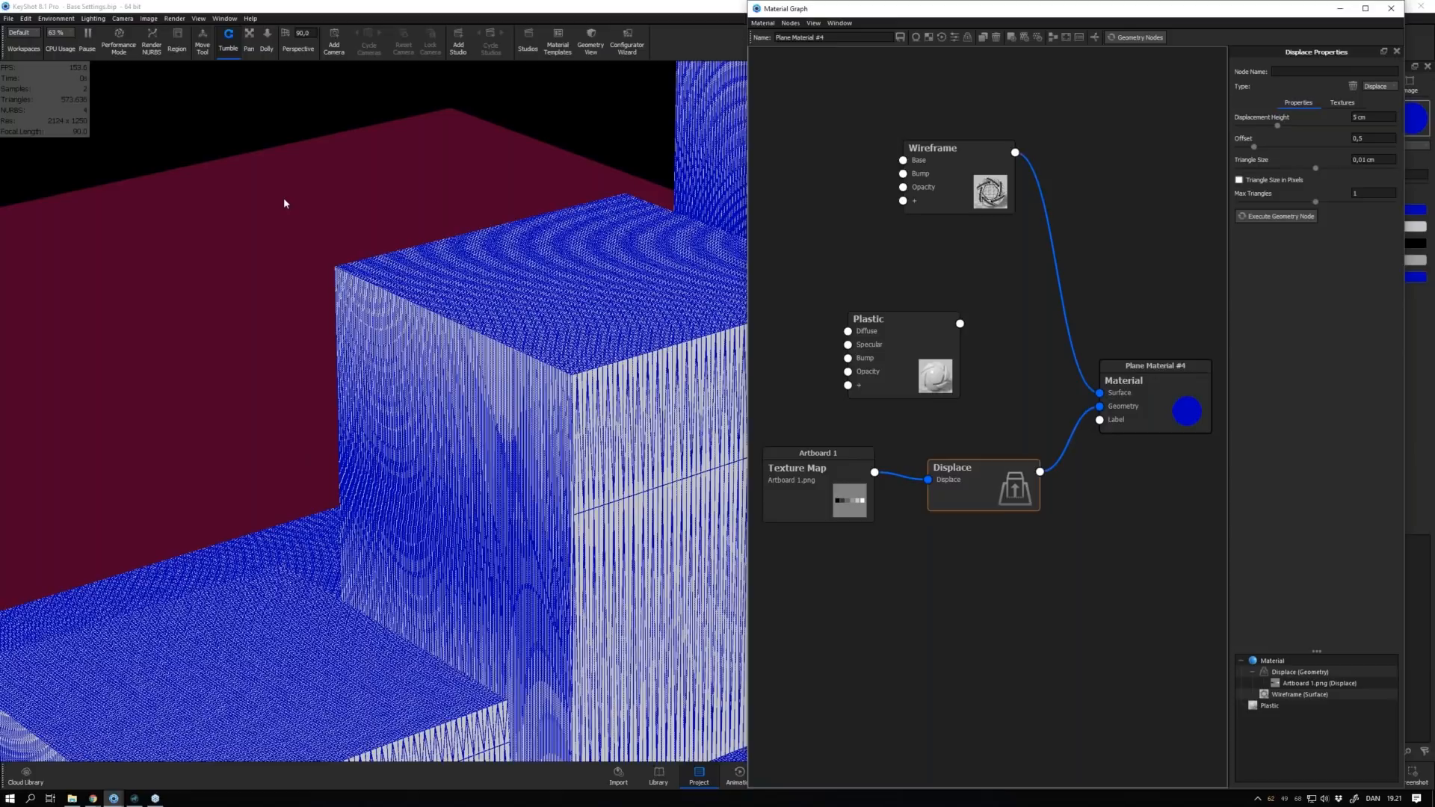
pyautogui.moveTo(284, 203); pyautogui.dragTo(324, 256)
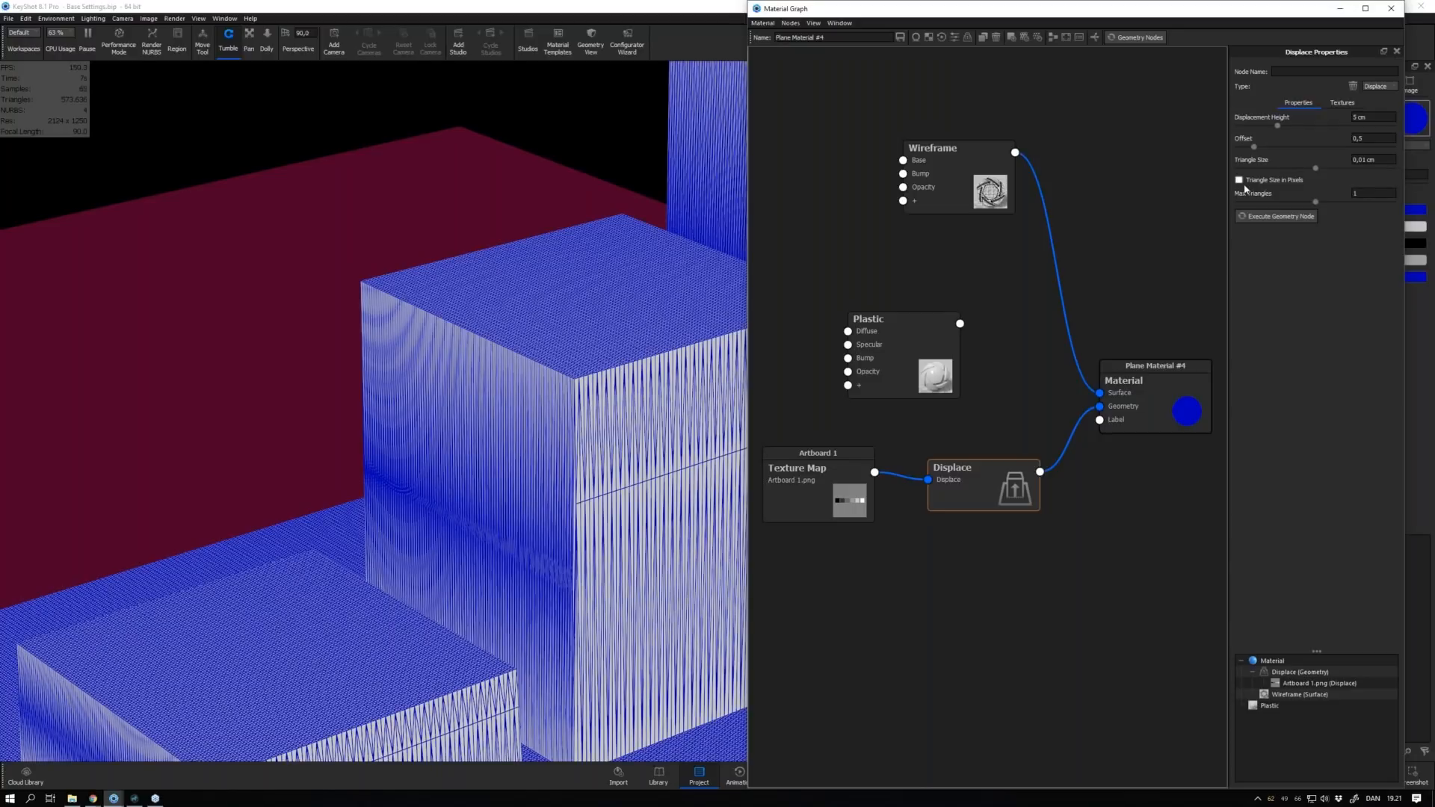
# Reconnect the Plastic node to Plane Material #4's Surface input and delete the Wireframe node
pyautogui.moveTo(960, 324); pyautogui.dragTo(1100, 394)
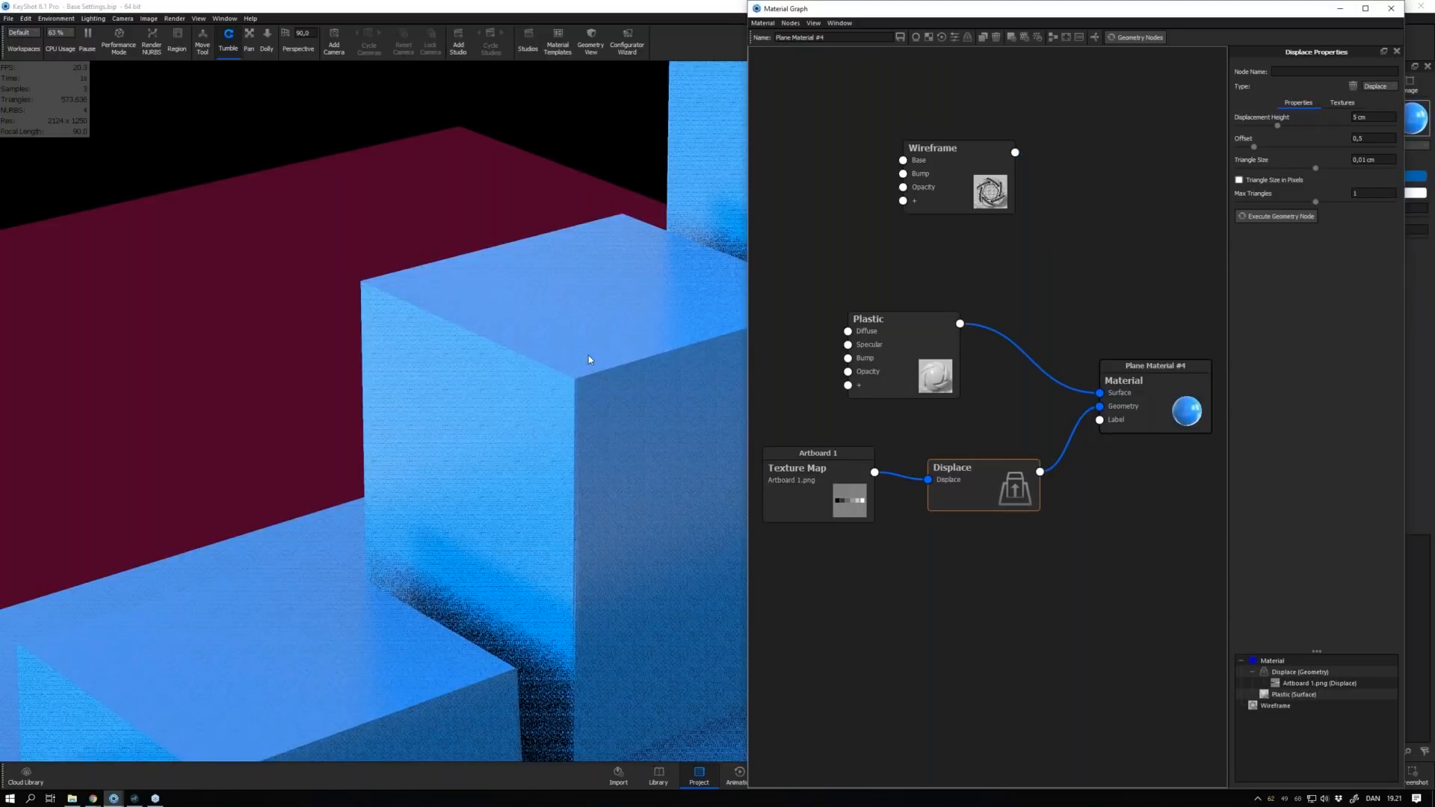
pyautogui.rightClick(991, 195)
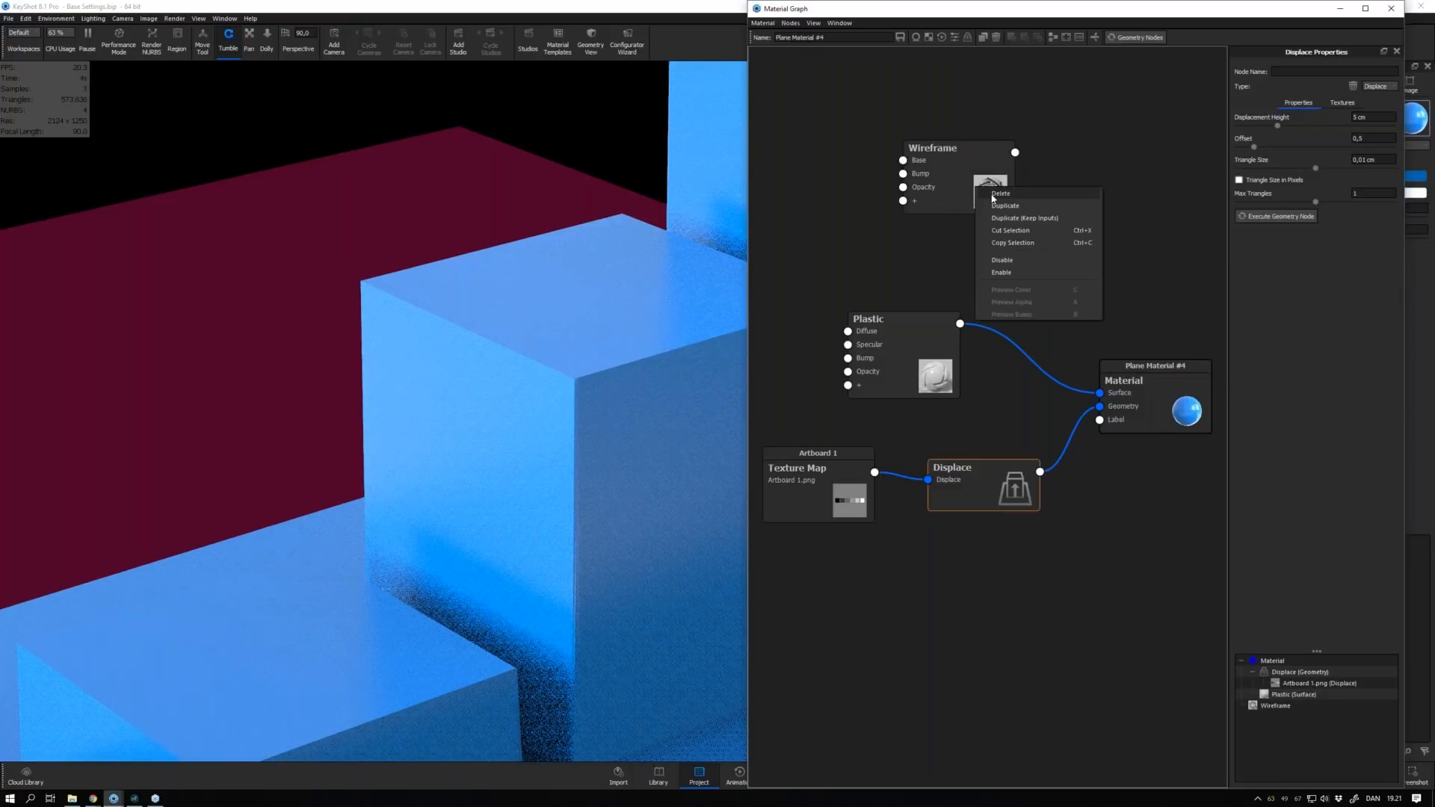
pyautogui.click(1000, 193)
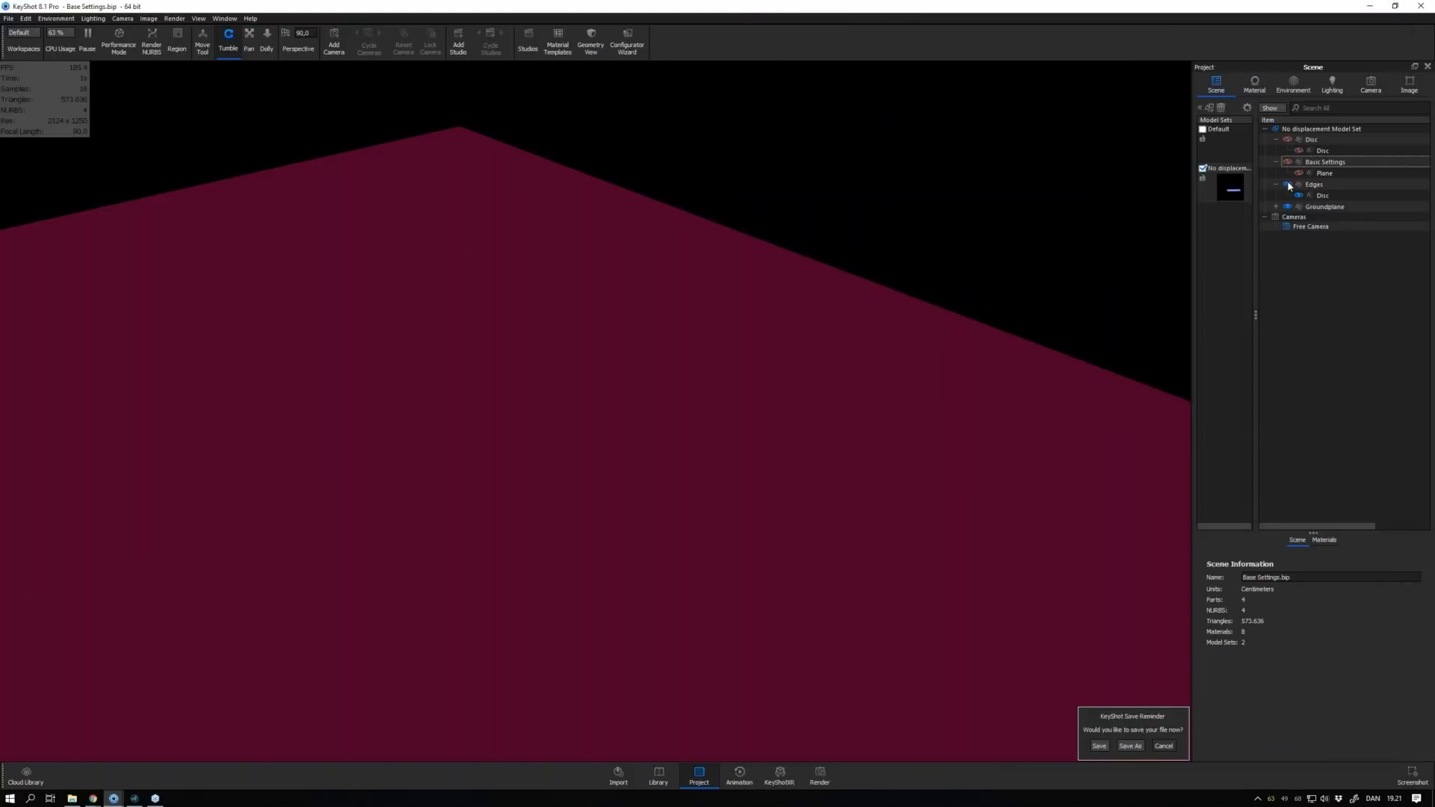
# Show the Edges model in place of Basic Settings and open its disc's material graph
pyautogui.click(1288, 185)
pyautogui.moveTo(945, 170); pyautogui.dragTo(716, 331)
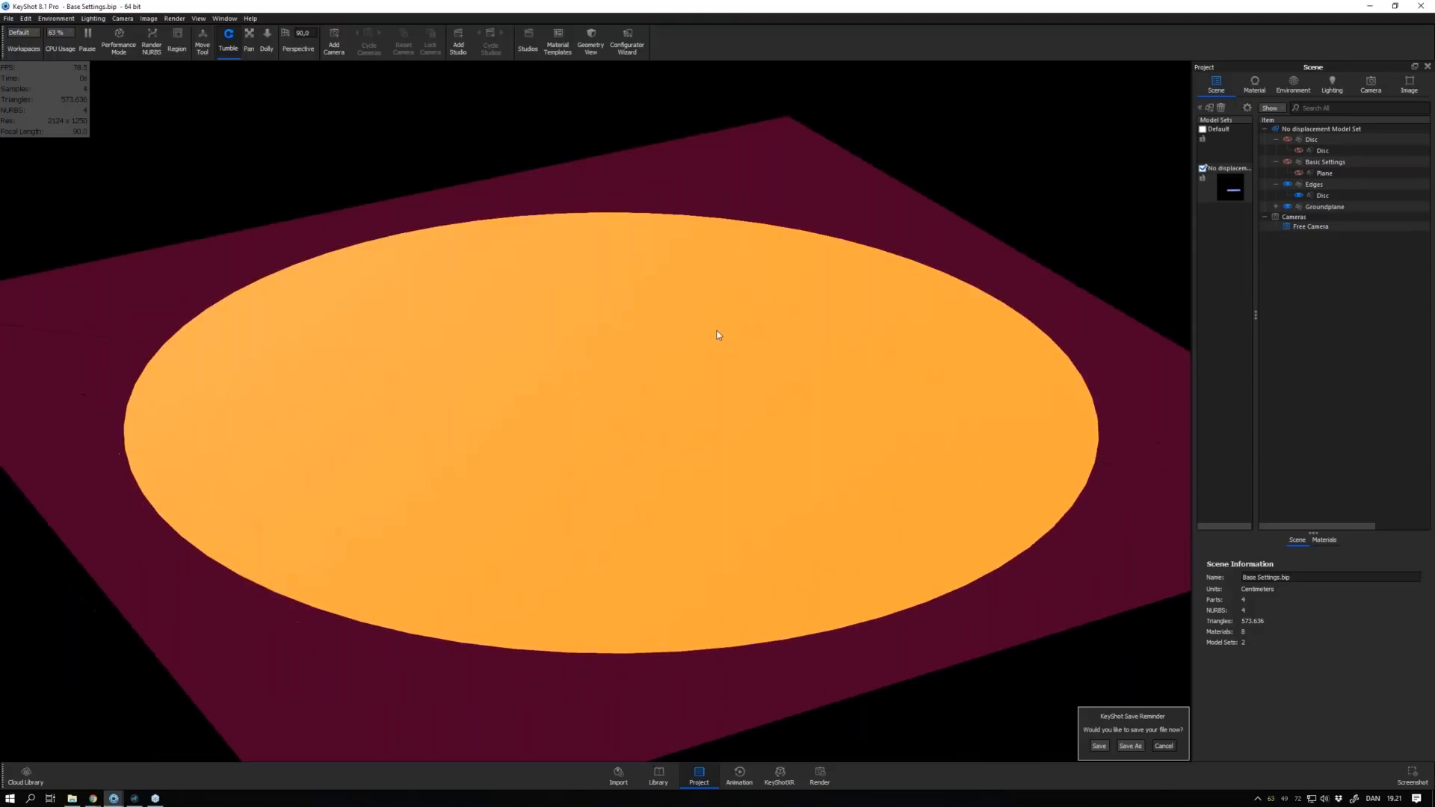
pyautogui.rightClick(716, 330)
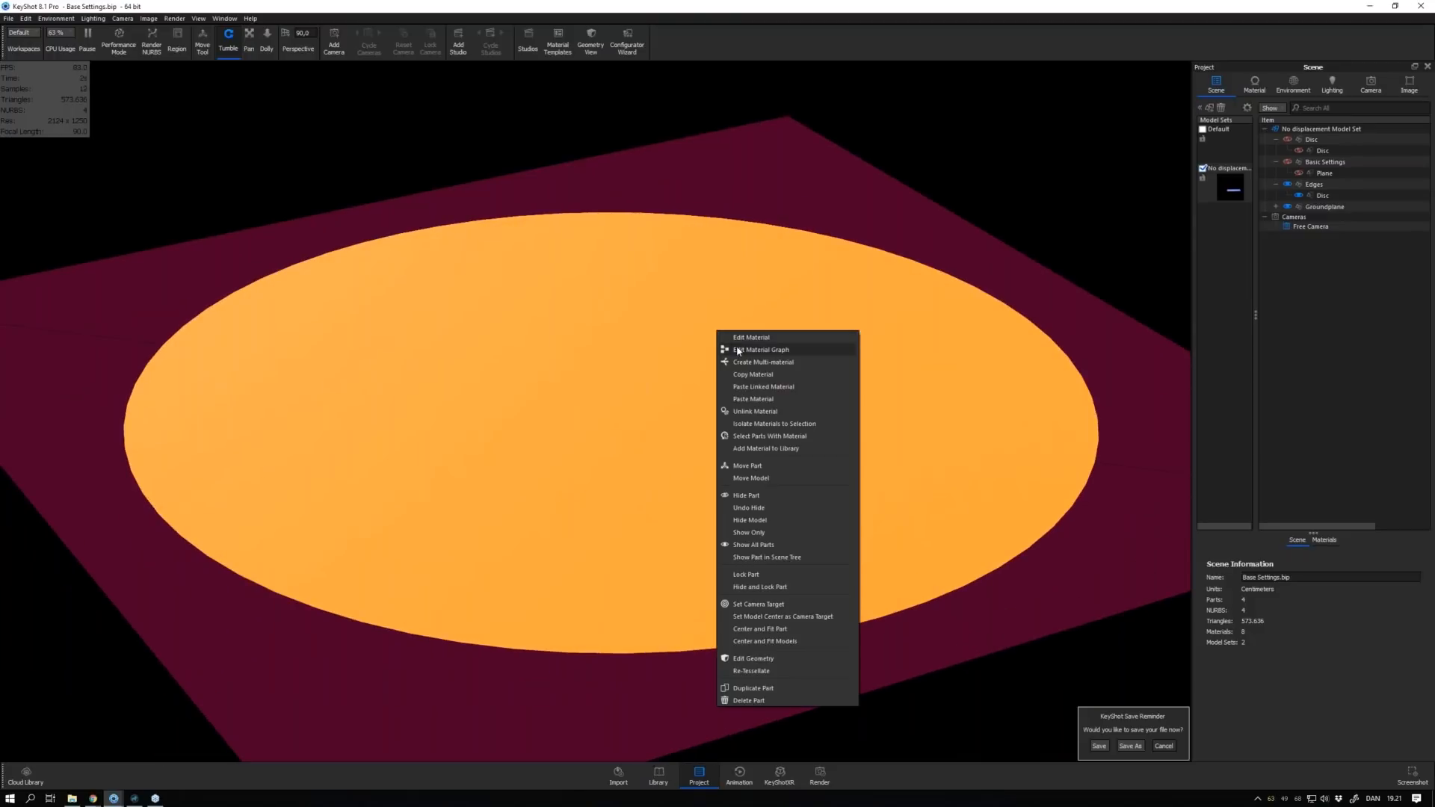
pyautogui.click(738, 350)
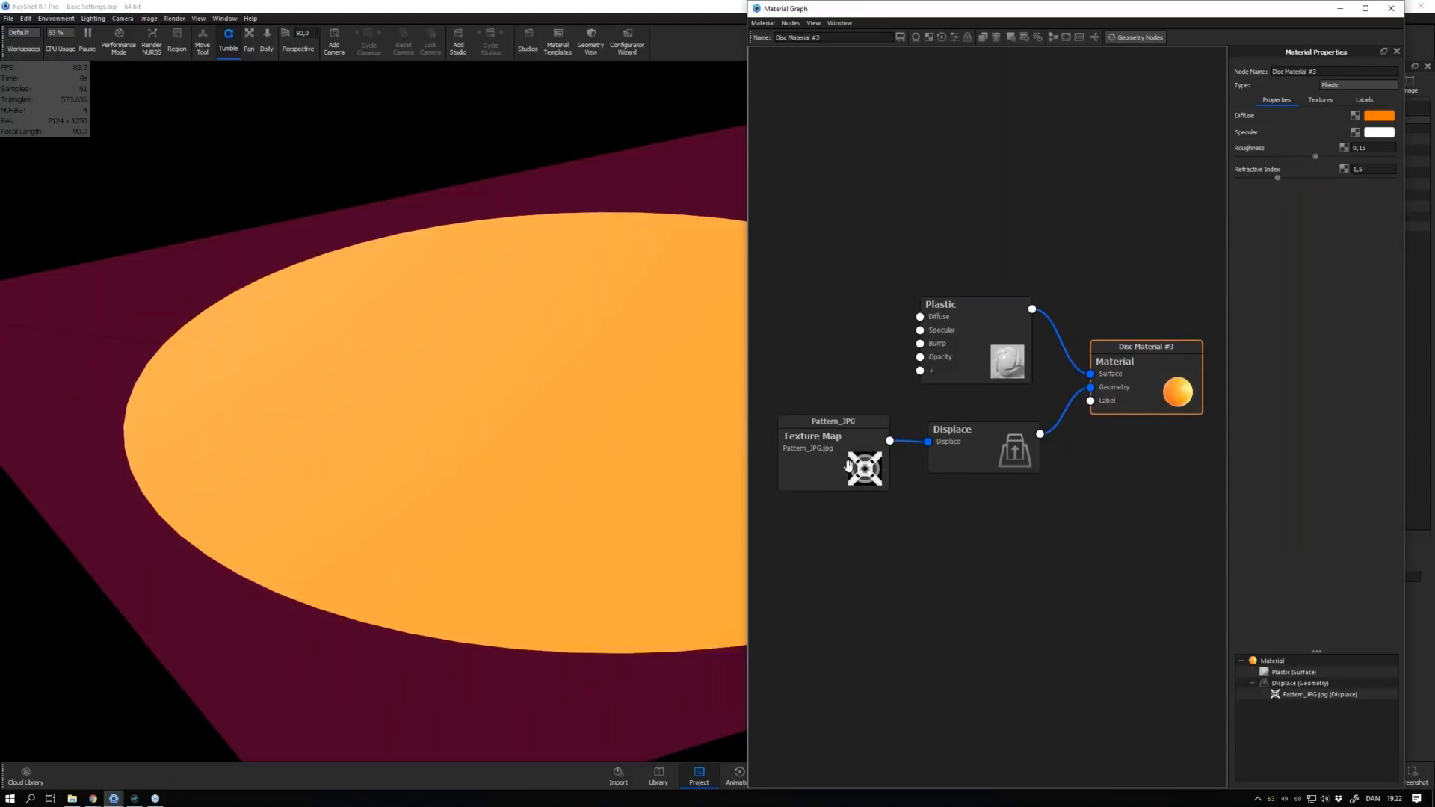
# Widen the material graph, select the disc's Displace node, execute it, and view the displaced pattern up close
pyautogui.scroll(3, 843, 466)
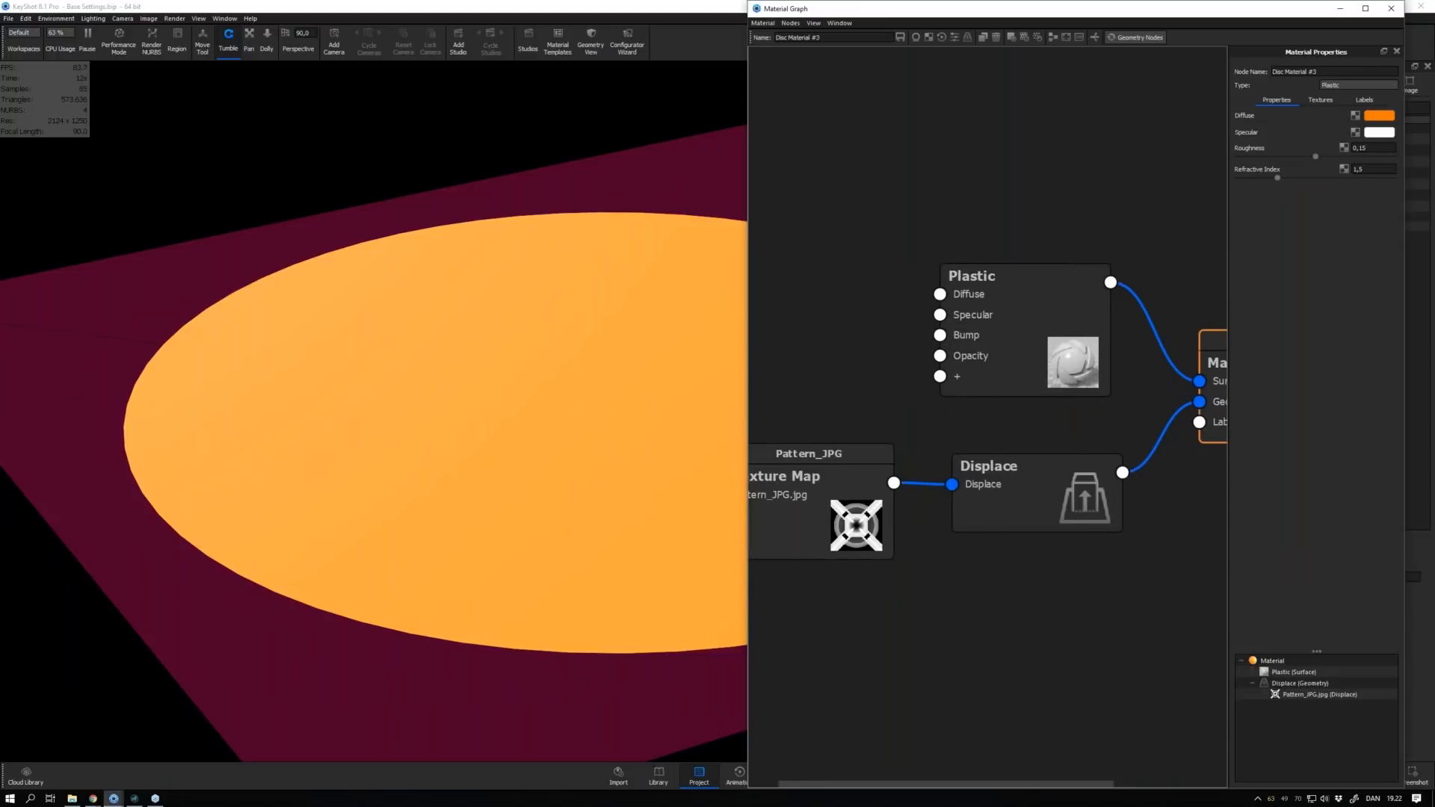
pyautogui.moveTo(745, 589); pyautogui.dragTo(655, 589)
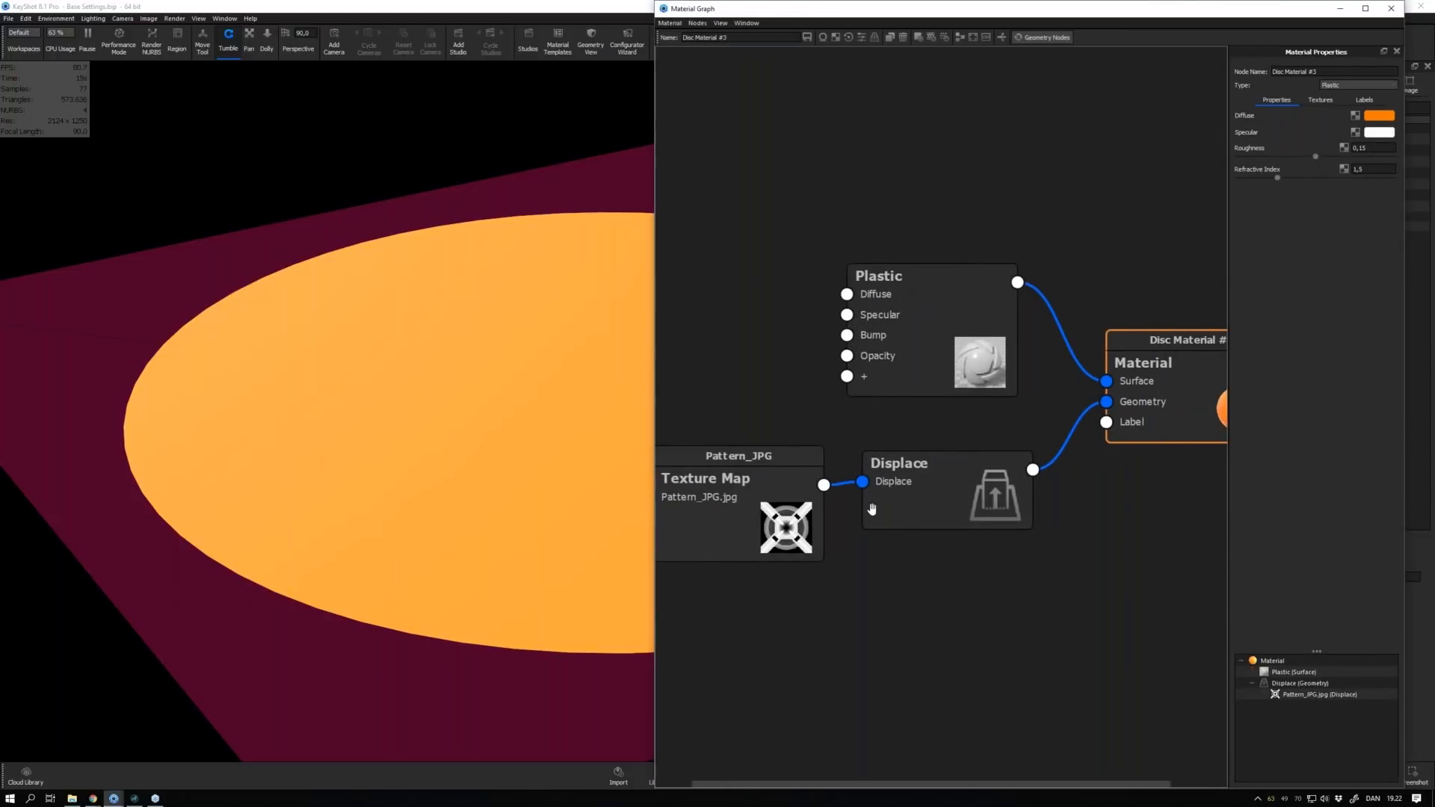
pyautogui.click(912, 494)
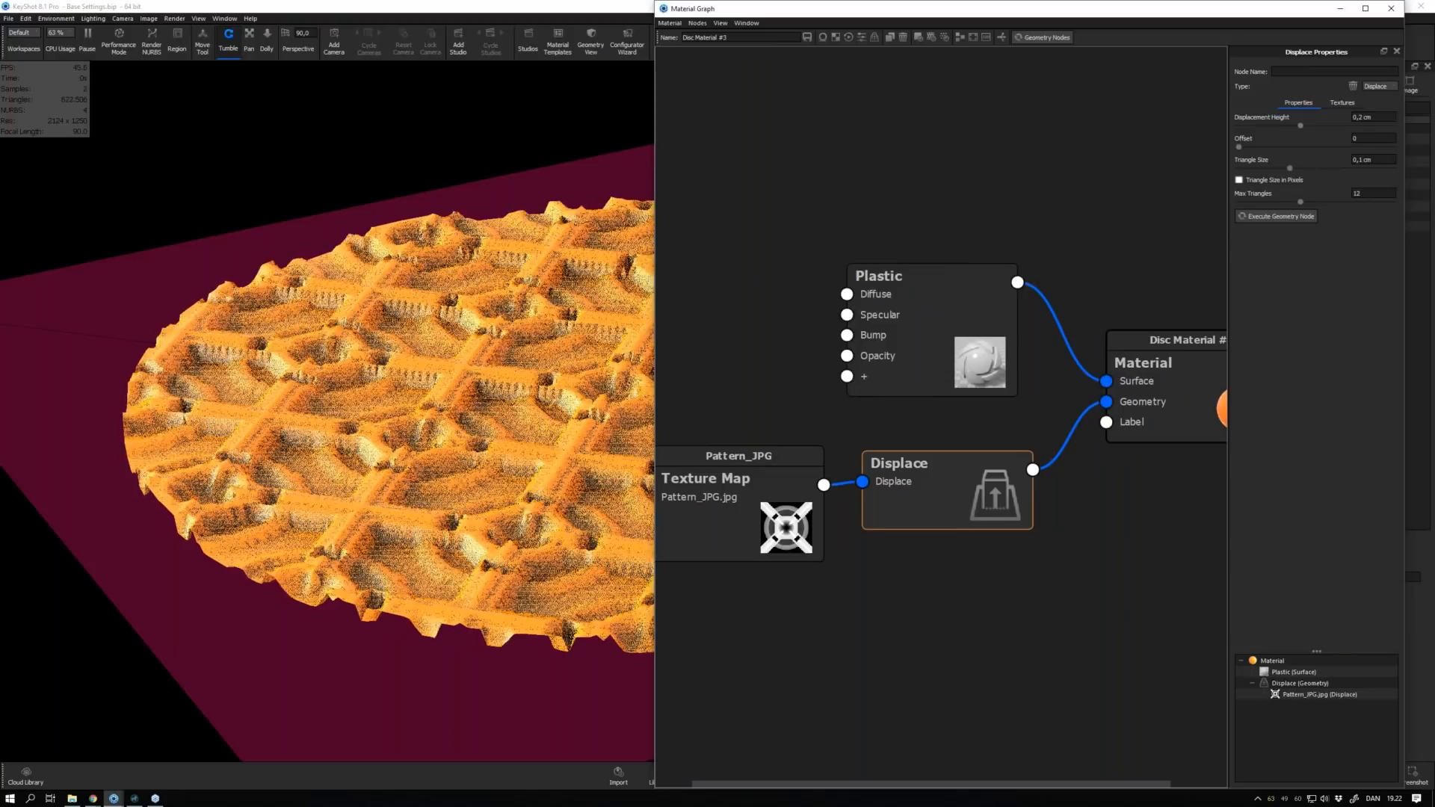
pyautogui.scroll(5, 401, 450)
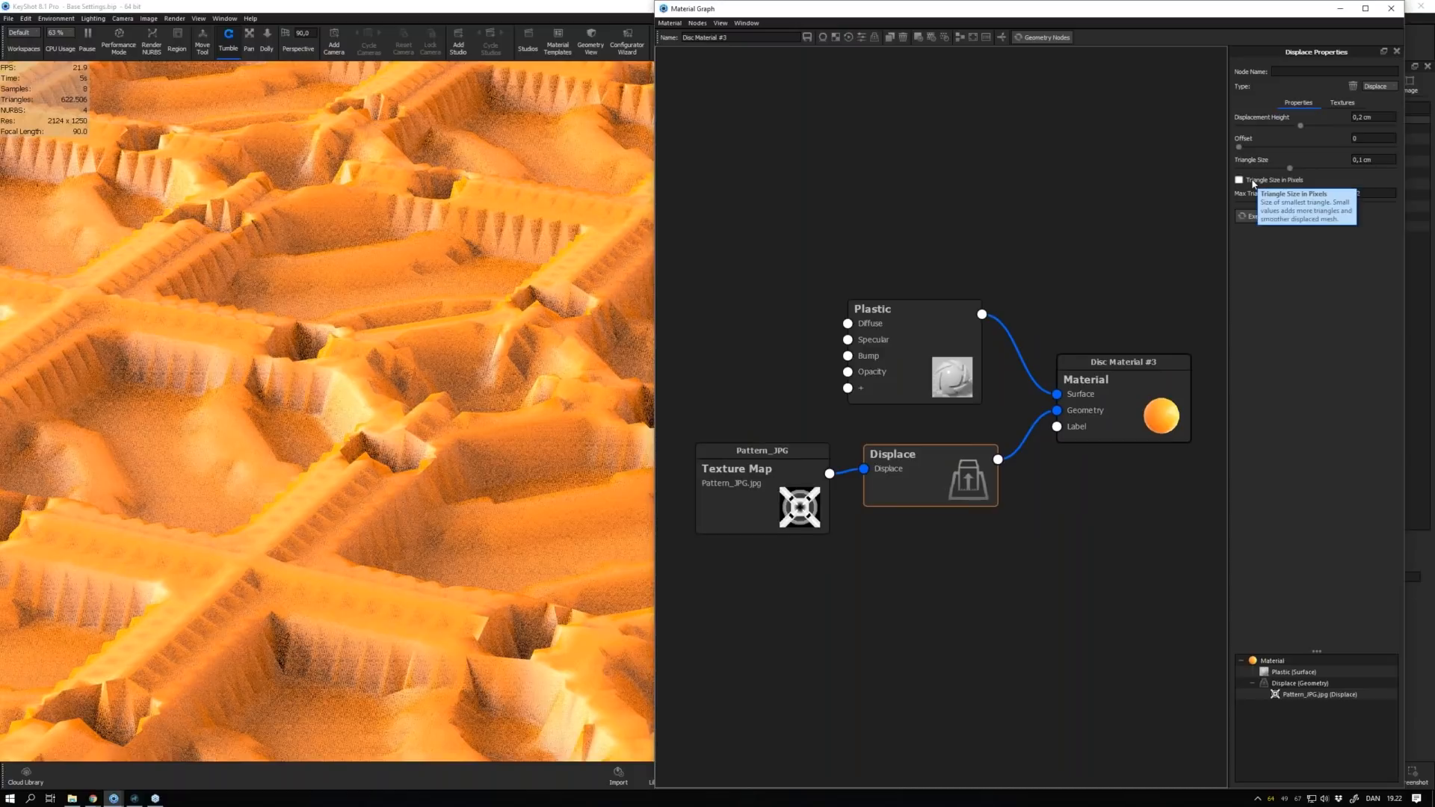
# Switch the Displace node's triangle size to pixels, set it to 10 px, and execute the node
pyautogui.click(1240, 180)
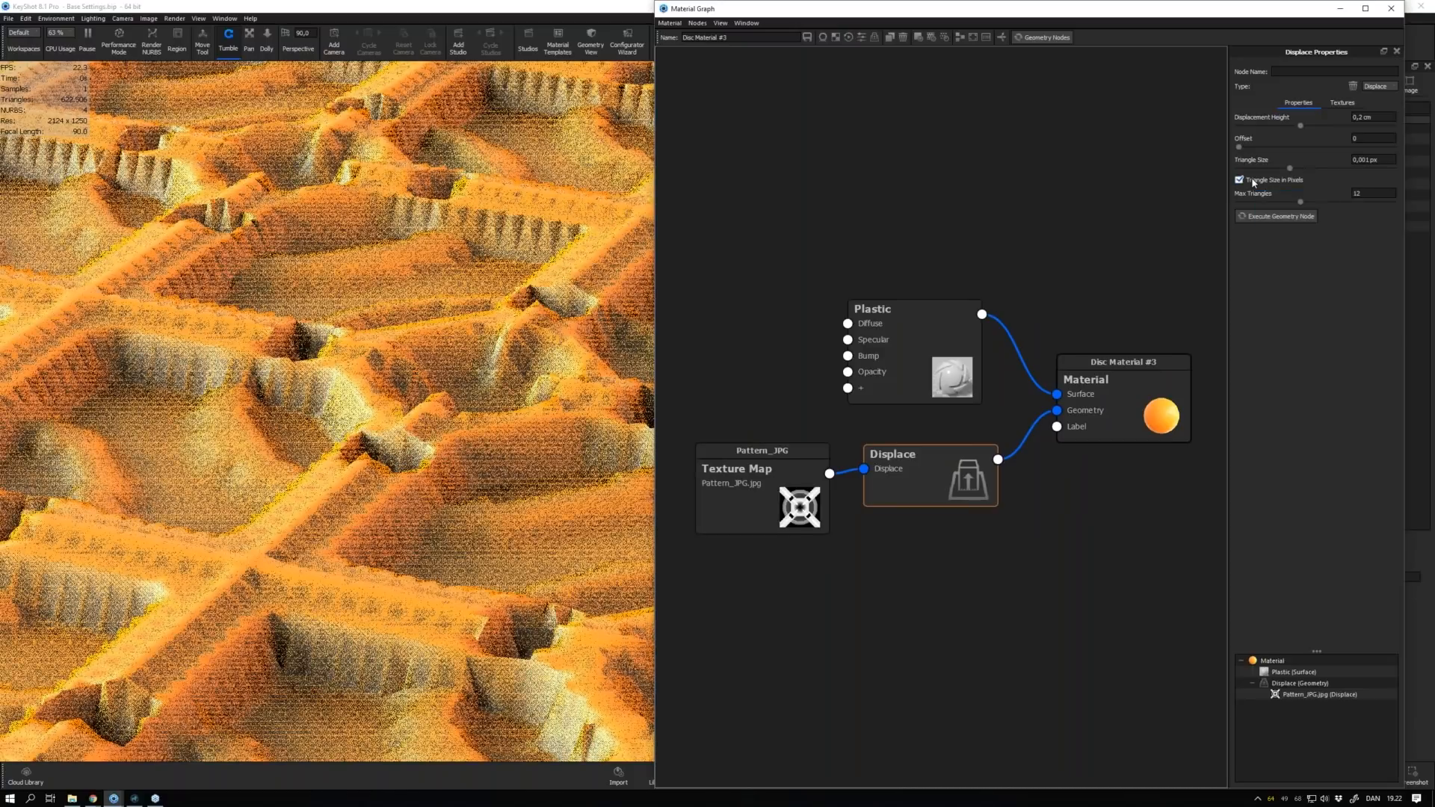
pyautogui.click(1367, 160)
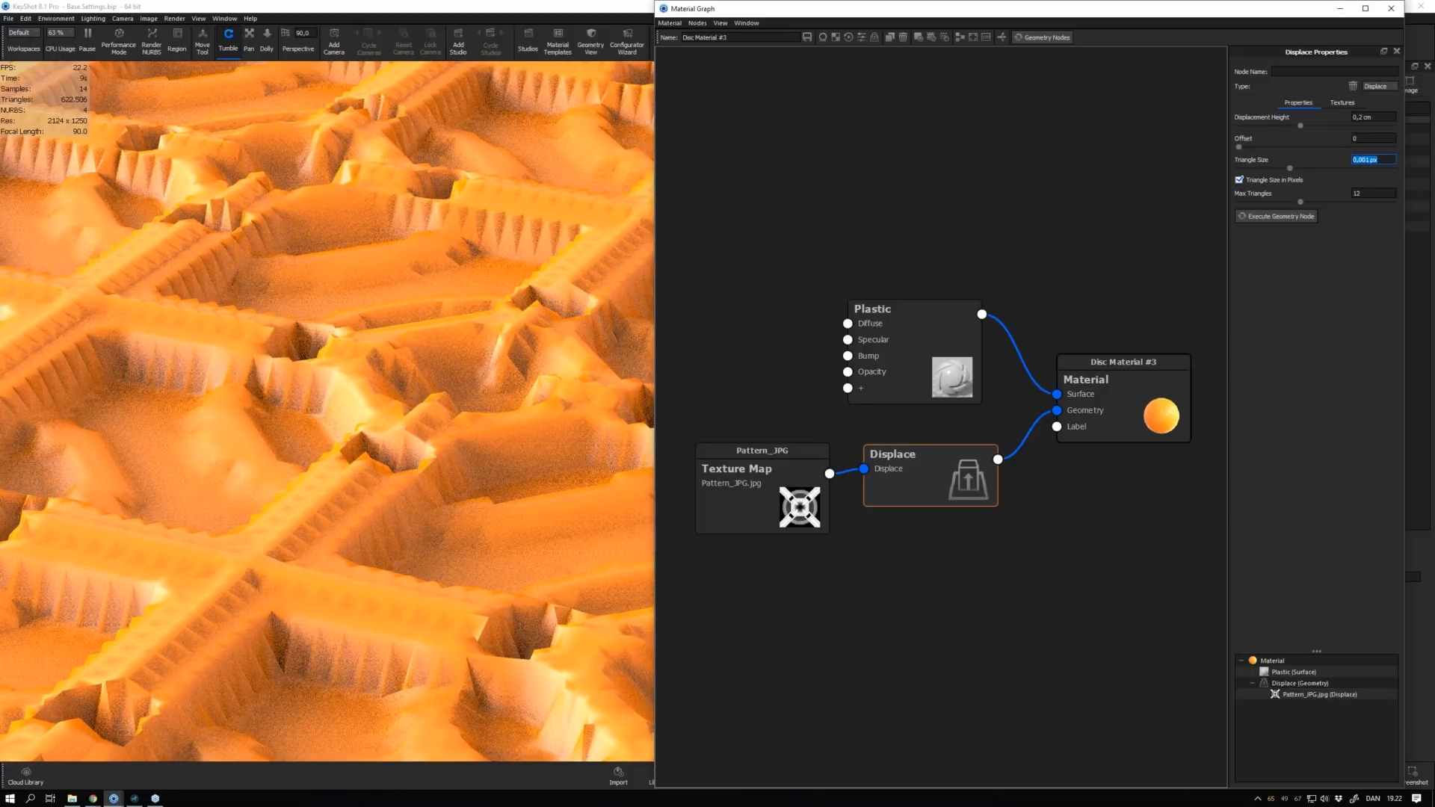
pyautogui.write('10')
pyautogui.press('Return')
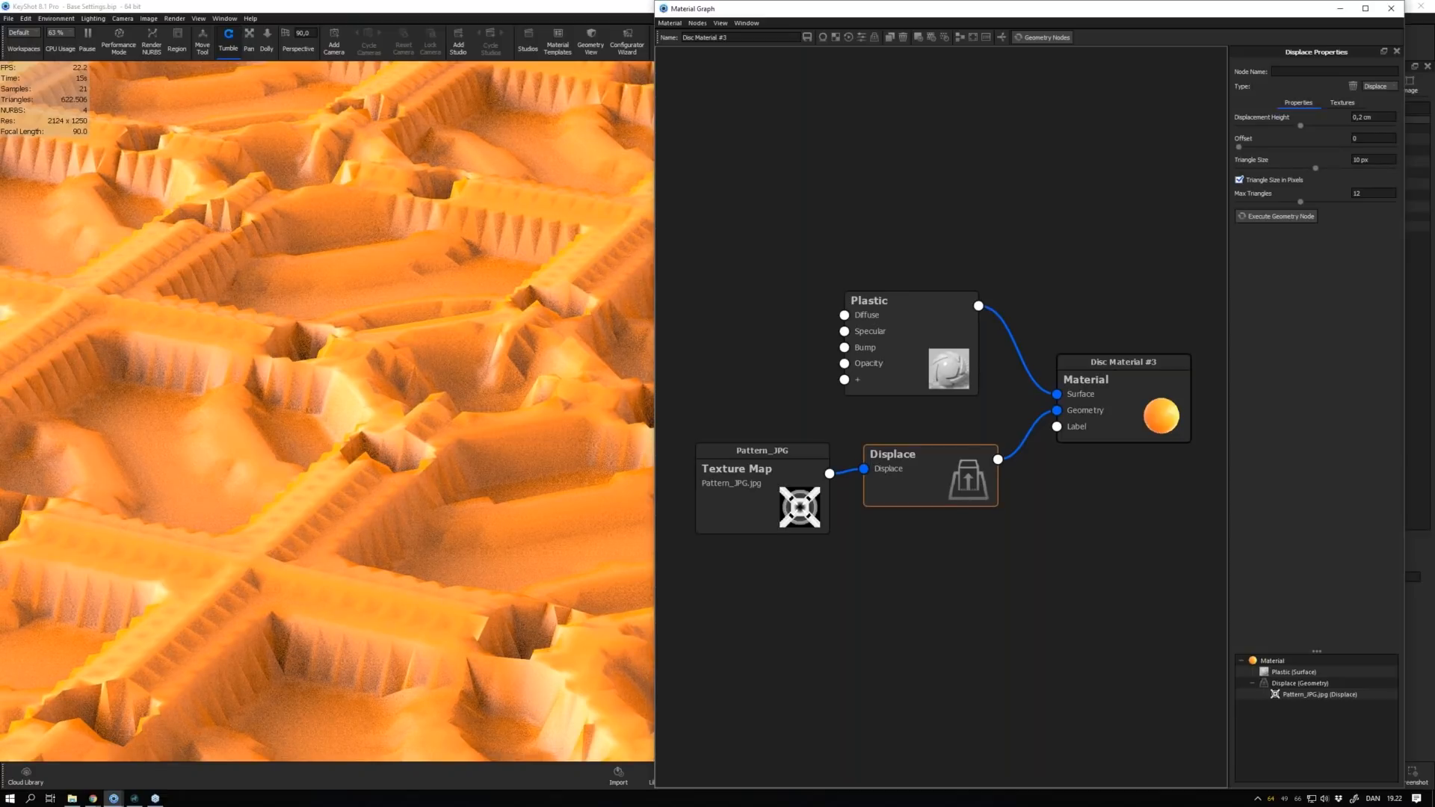
pyautogui.click(1262, 218)
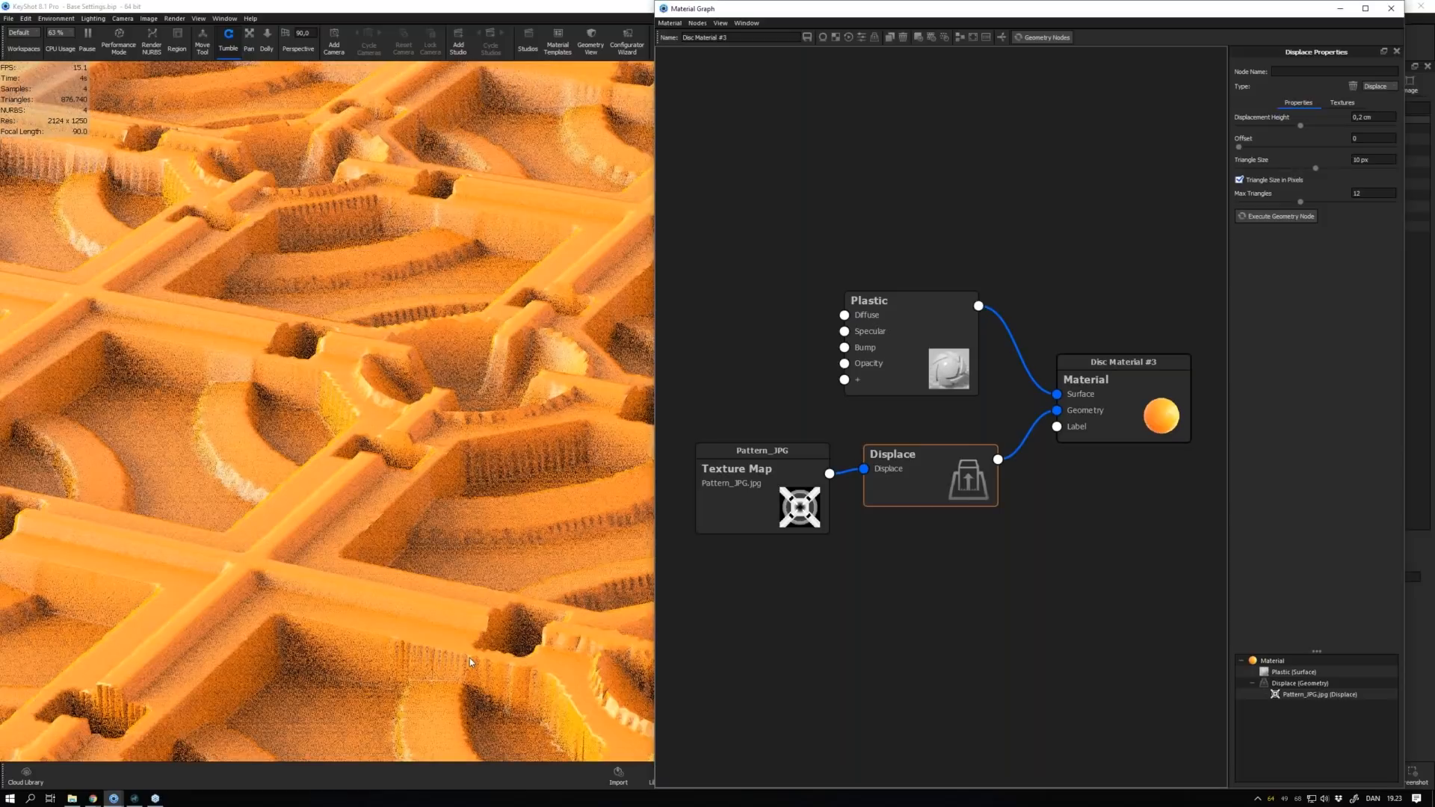
# Add a Wireframe material node and connect it to Disc Material #3's Surface input in place of Plastic
pyautogui.rightClick(858, 125)
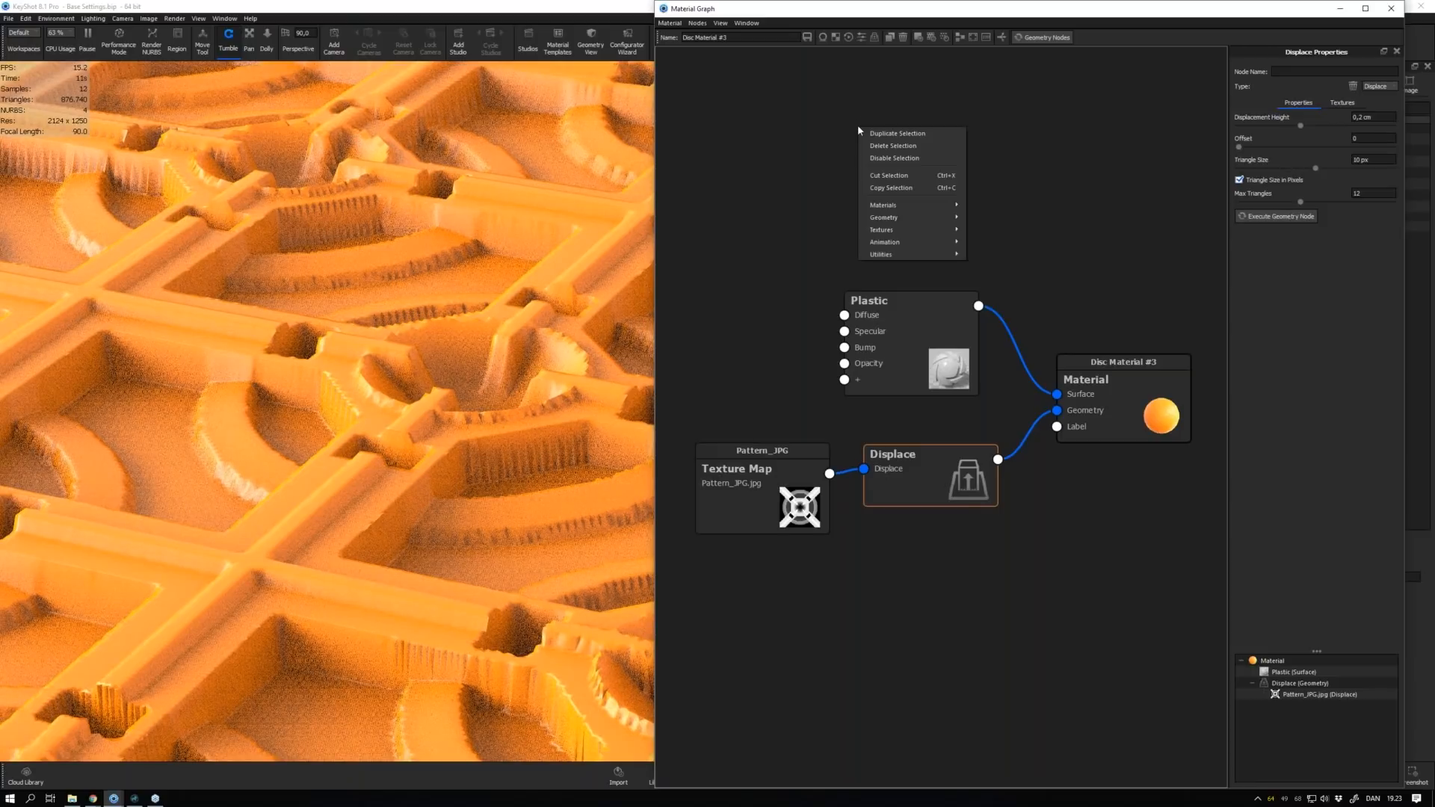
pyautogui.moveTo(942, 204)
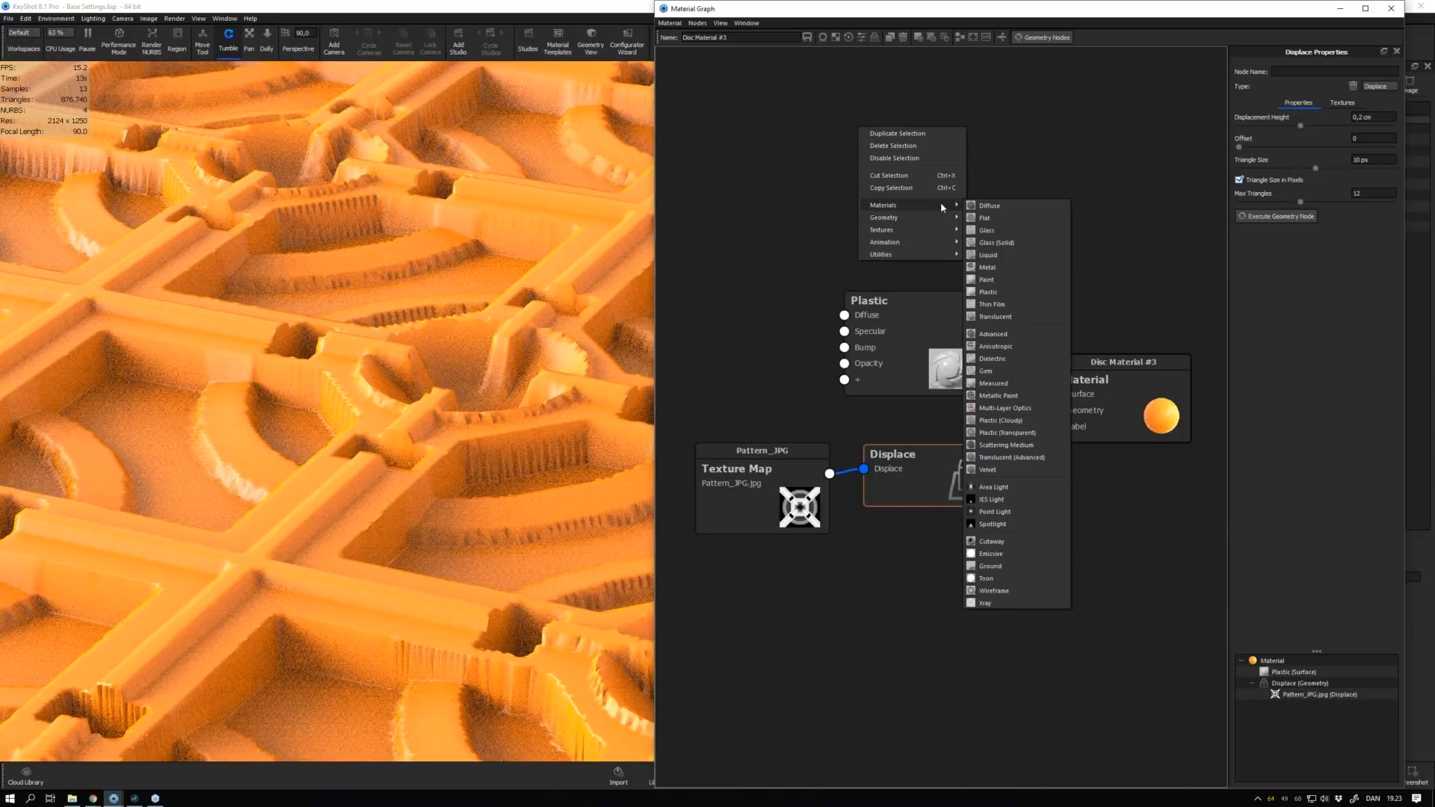
pyautogui.click(993, 591)
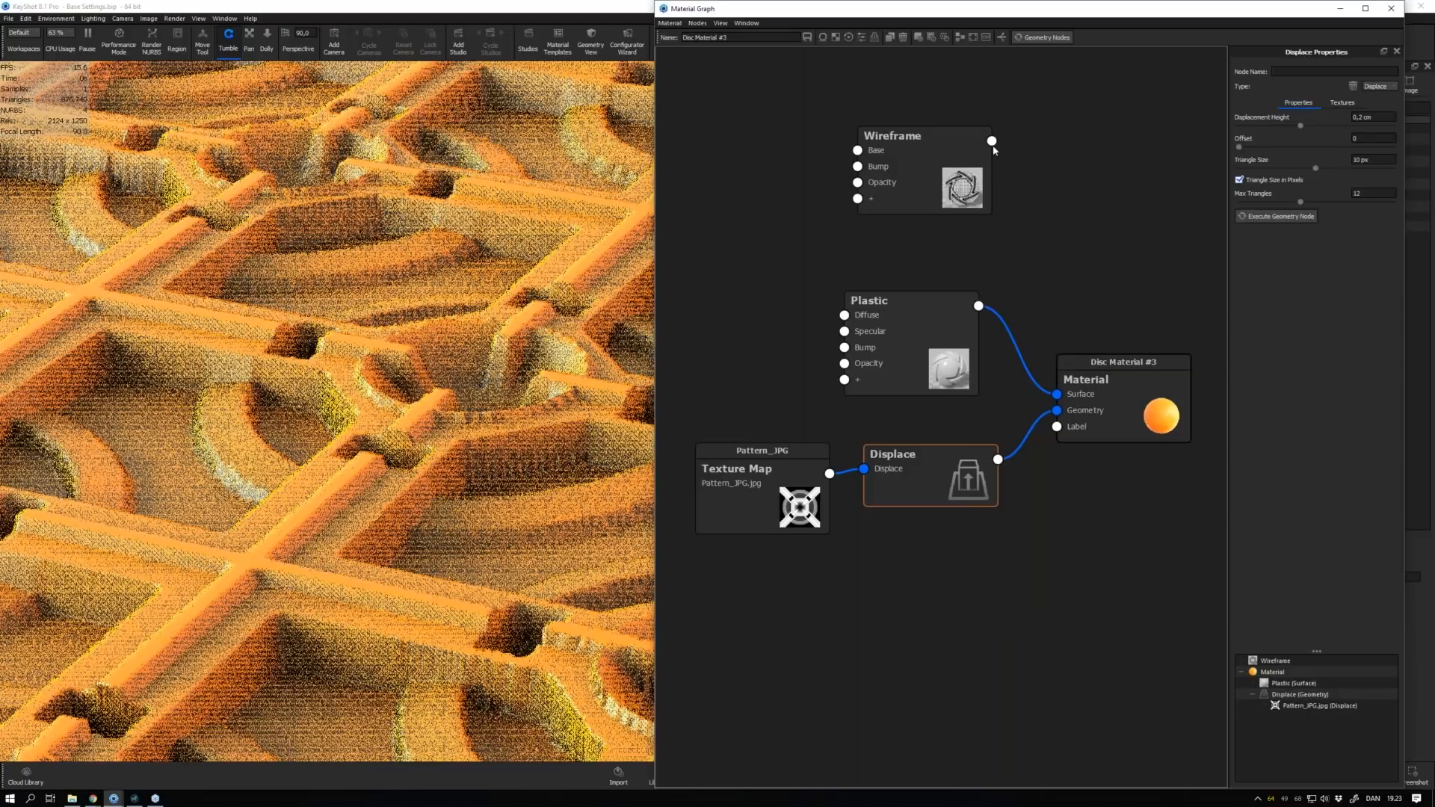
pyautogui.moveTo(992, 142); pyautogui.dragTo(1056, 394)
# Examine the triangle distribution of the wireframed disc from a distance and up close
pyautogui.scroll(-5, 337, 241)
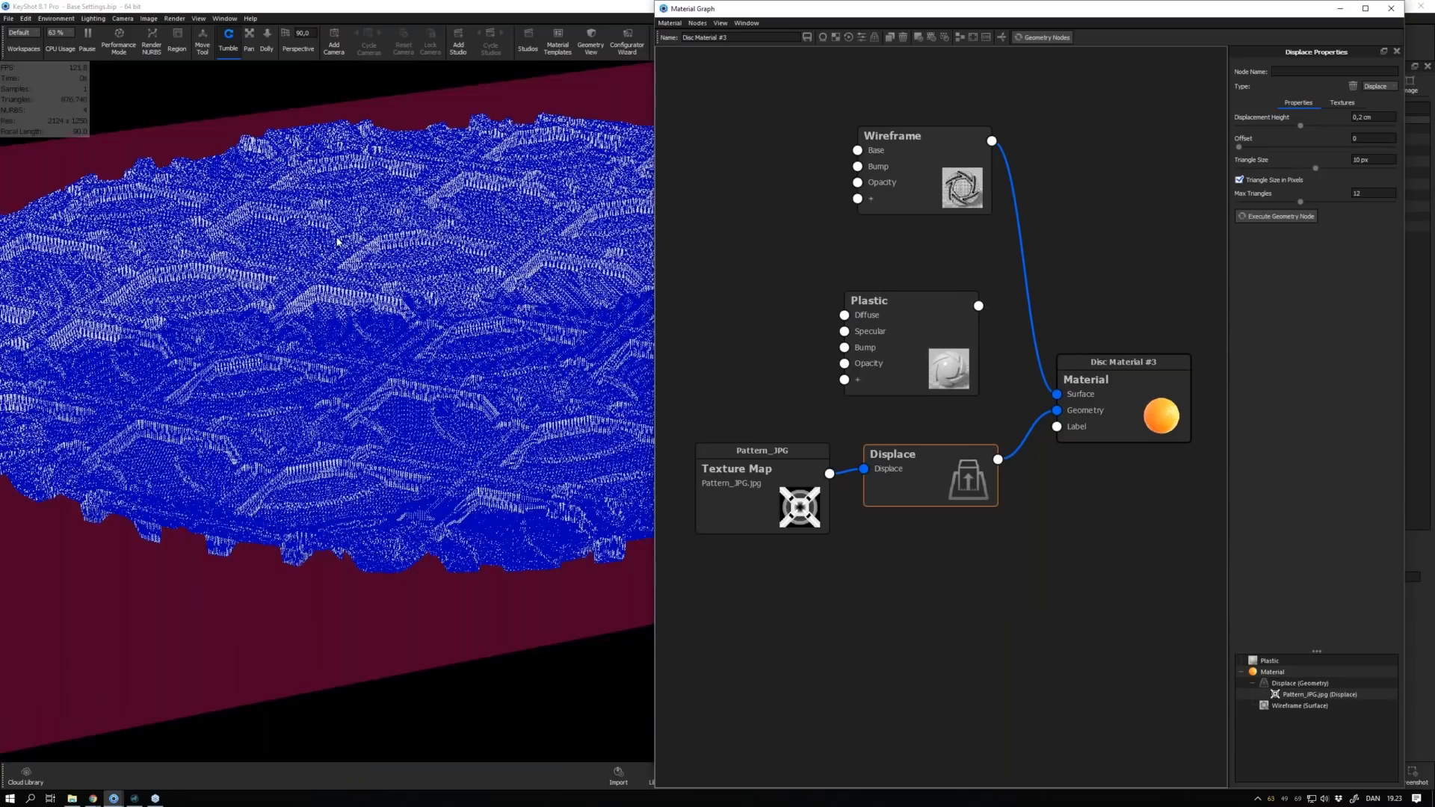
pyautogui.moveTo(337, 241); pyautogui.dragTo(358, 383)
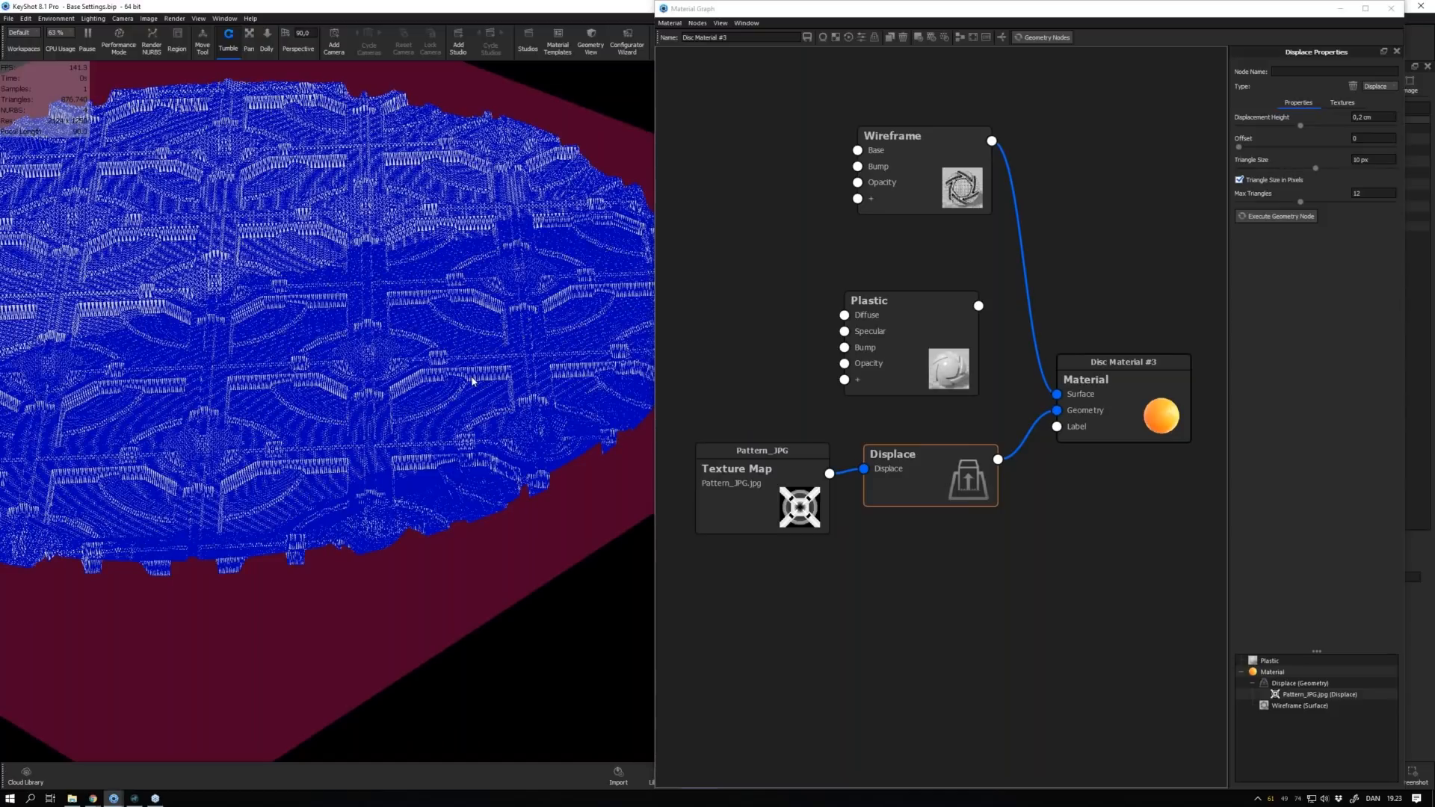
pyautogui.scroll(4, 323, 387)
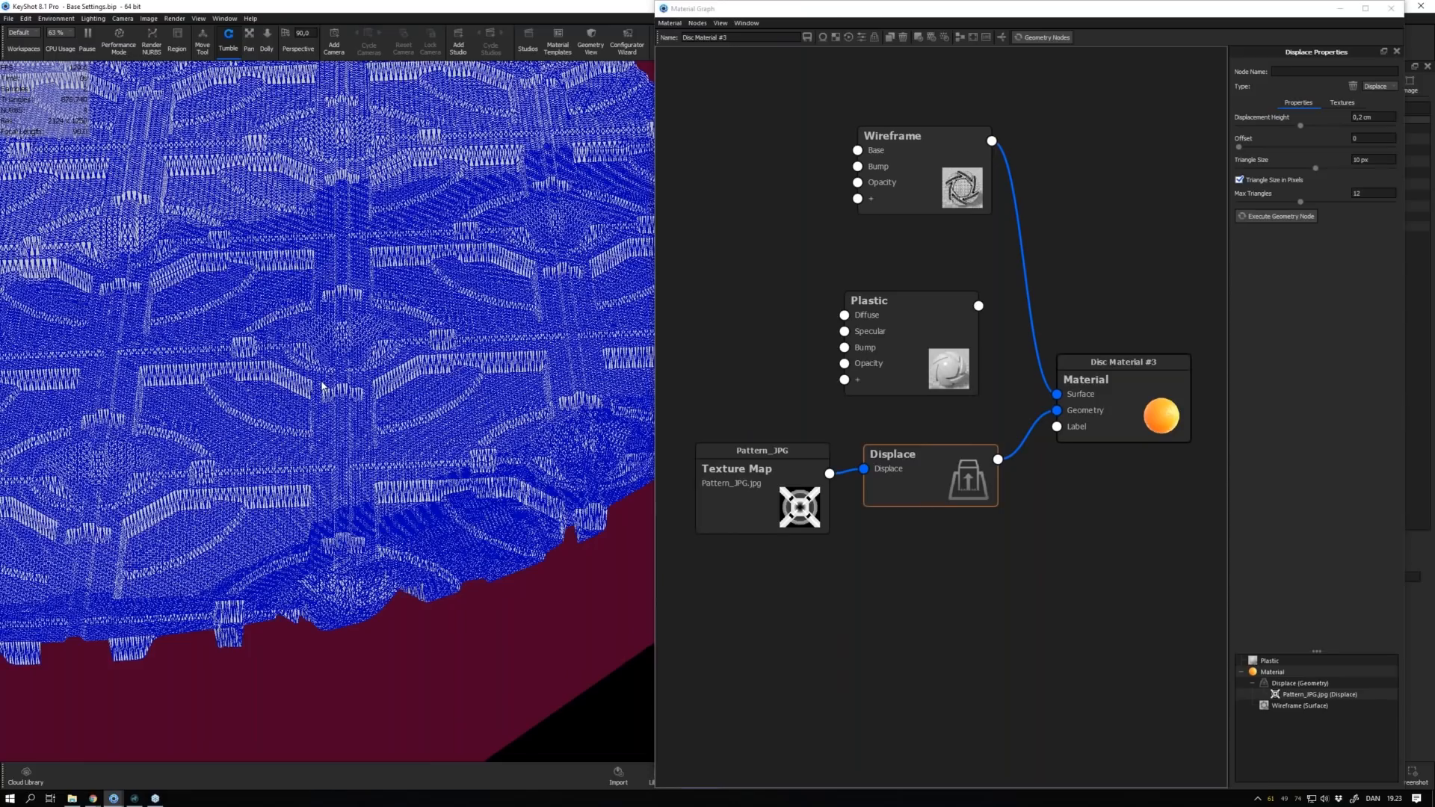
pyautogui.moveTo(323, 387); pyautogui.dragTo(613, 387)
pyautogui.scroll(5, 613, 388)
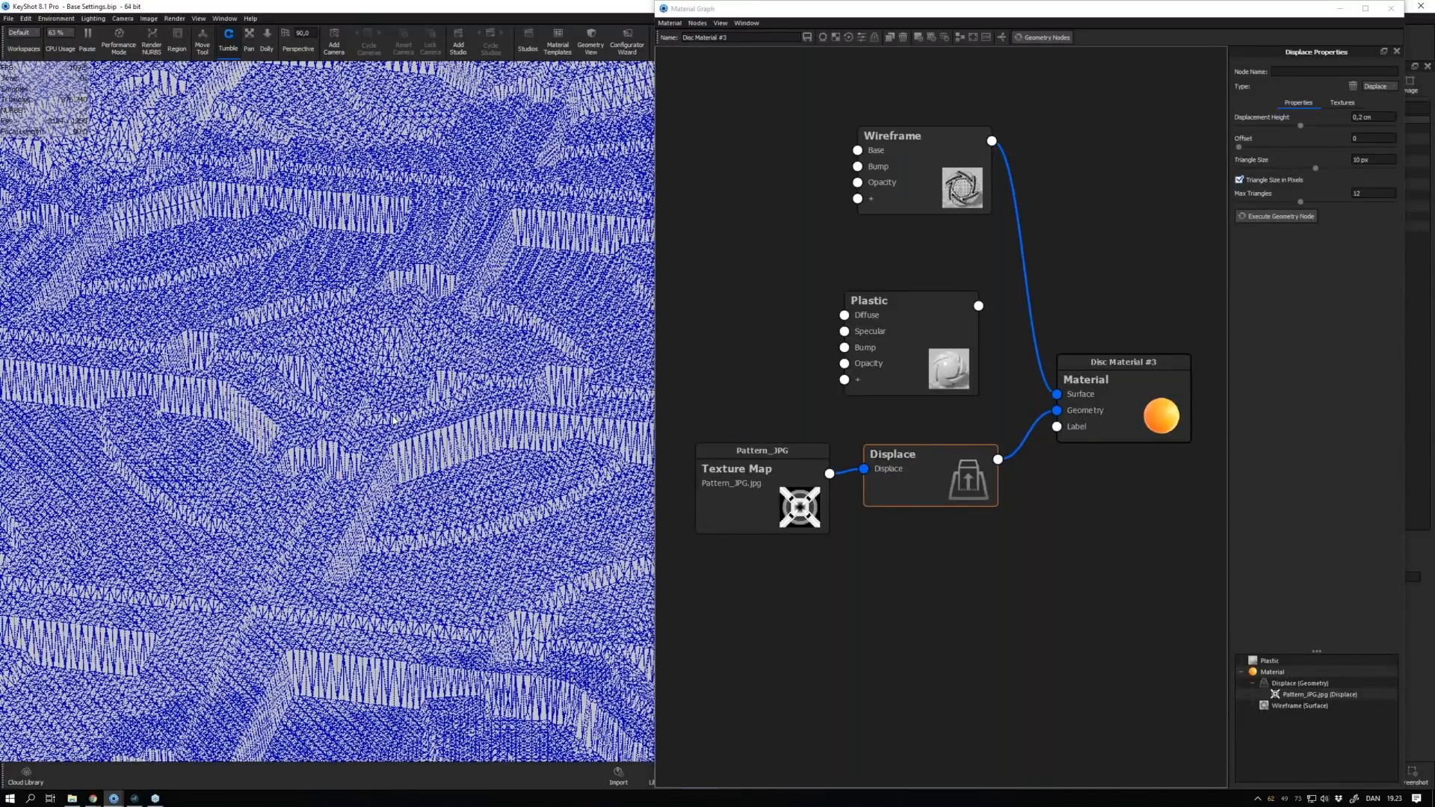
pyautogui.moveTo(394, 421); pyautogui.dragTo(479, 368, button='middle')
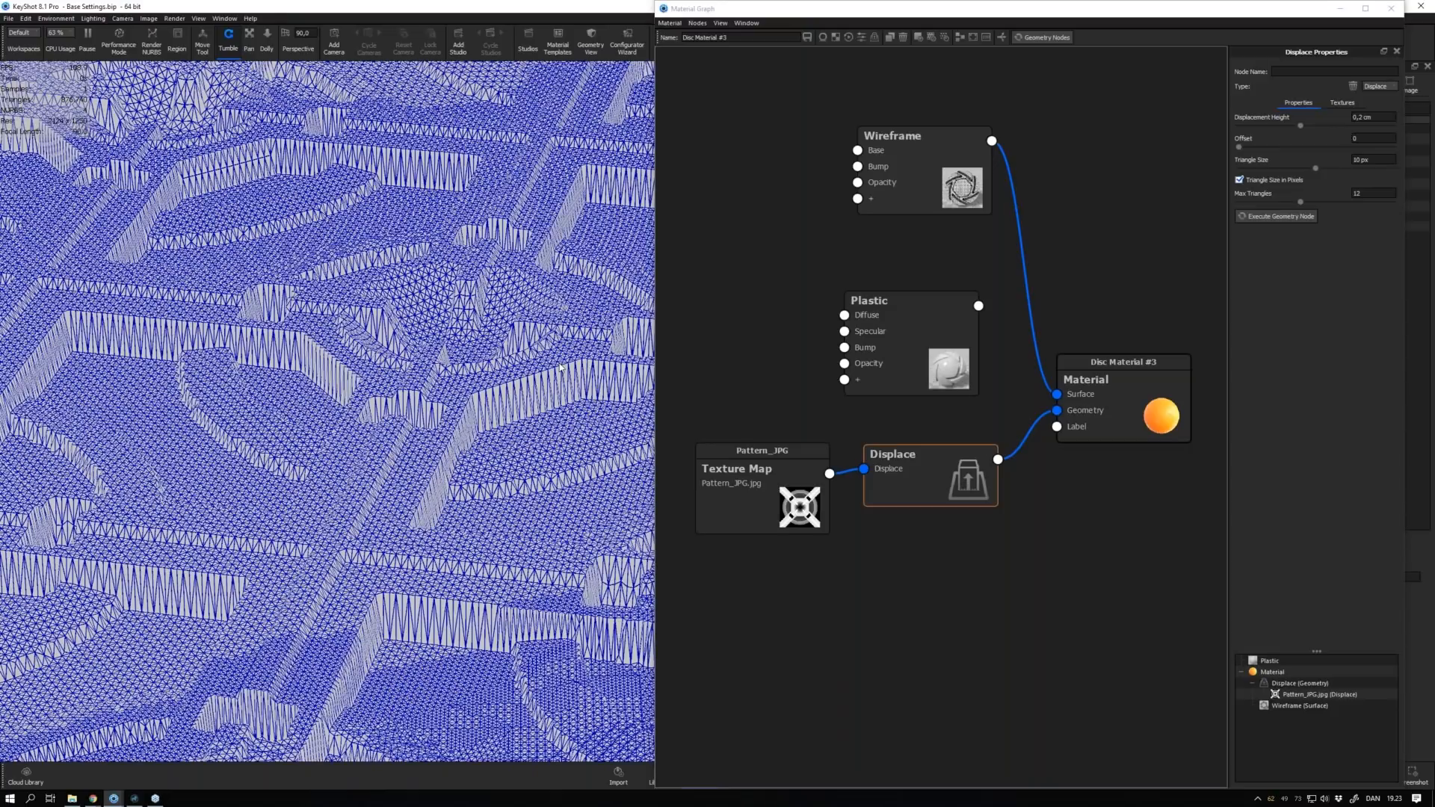
pyautogui.moveTo(561, 368); pyautogui.dragTo(365, 127, button='middle')
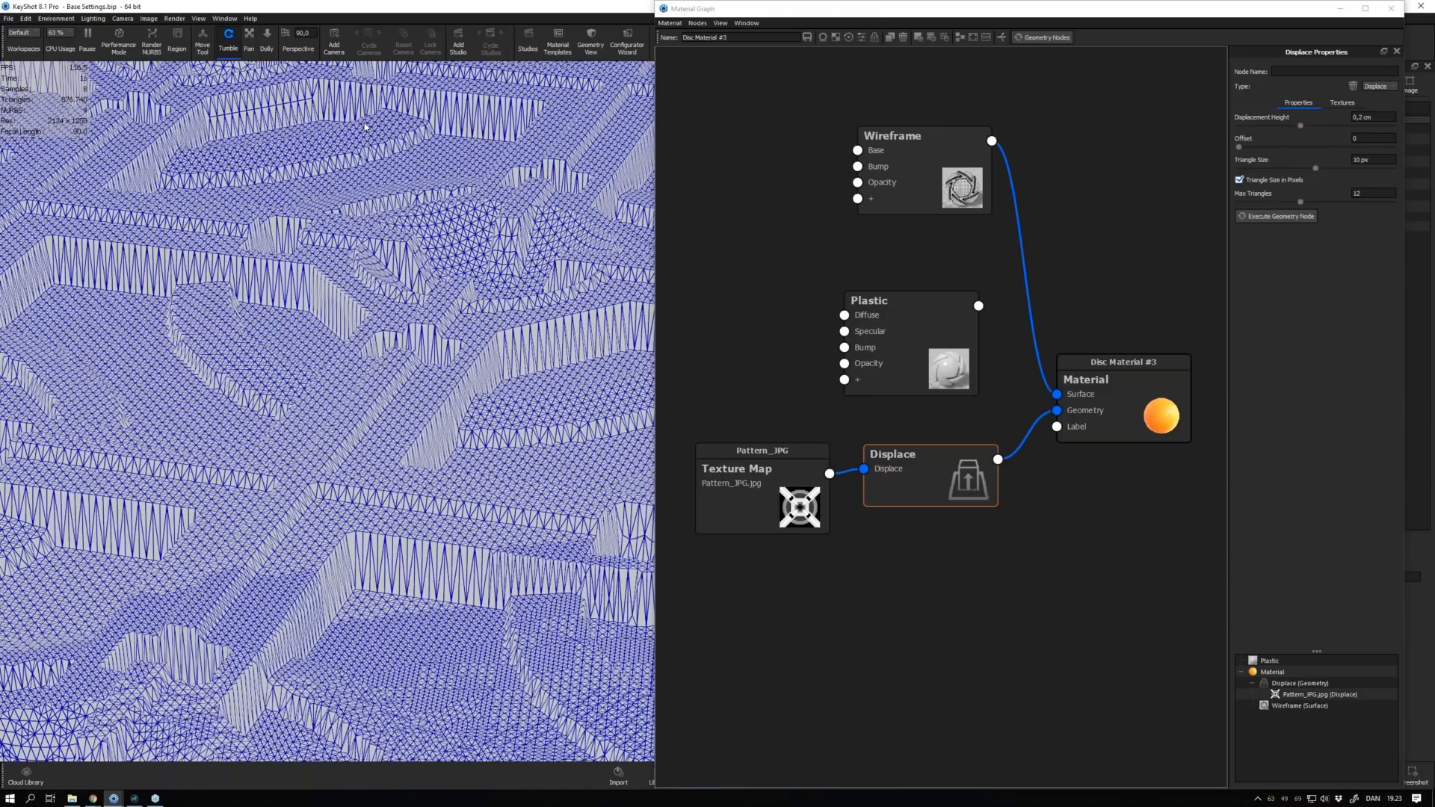
# Inspect the wireframe triangles along the displaced disc's pattern ridges from several angles
pyautogui.moveTo(365, 127); pyautogui.dragTo(357, 248)
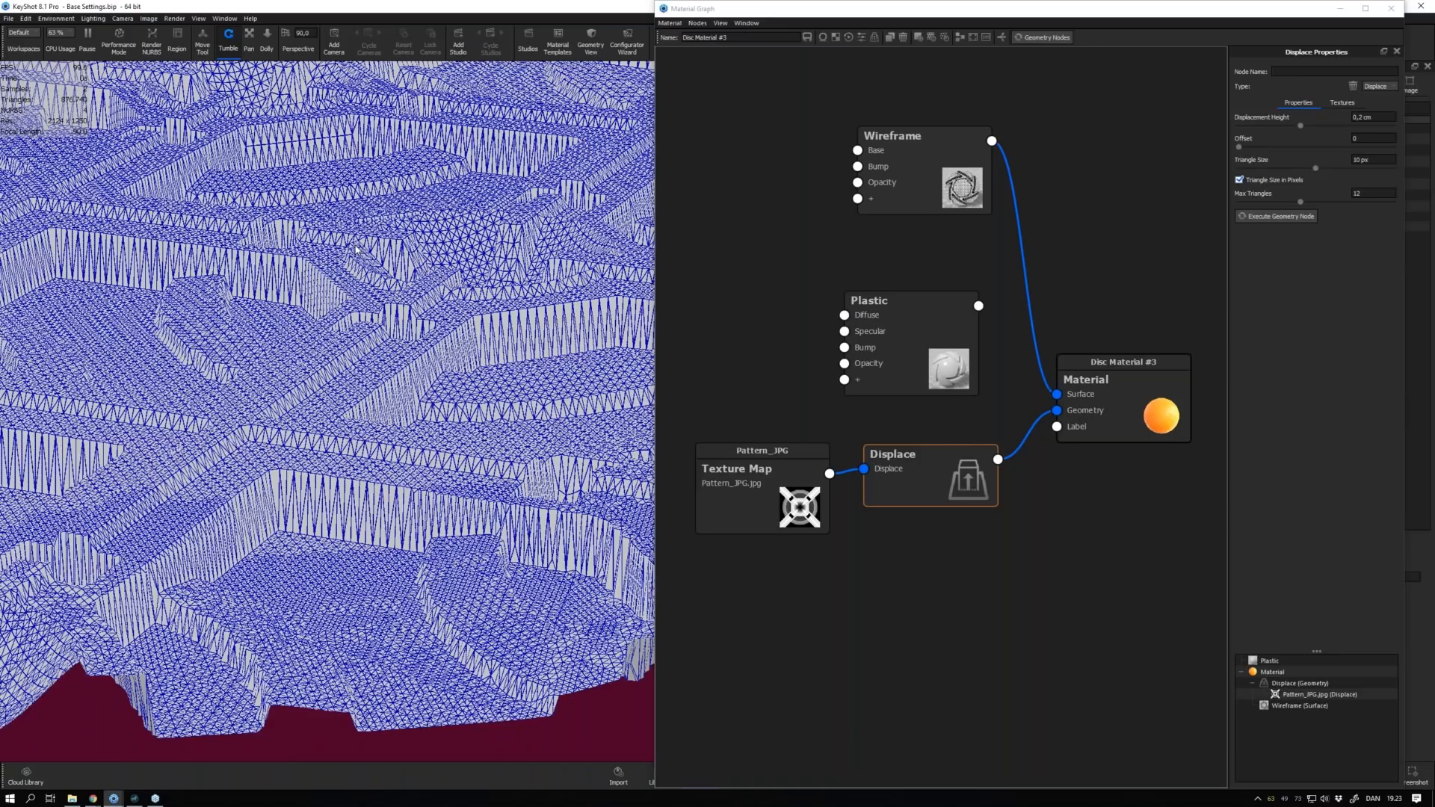
pyautogui.moveTo(357, 249); pyautogui.dragTo(439, 296)
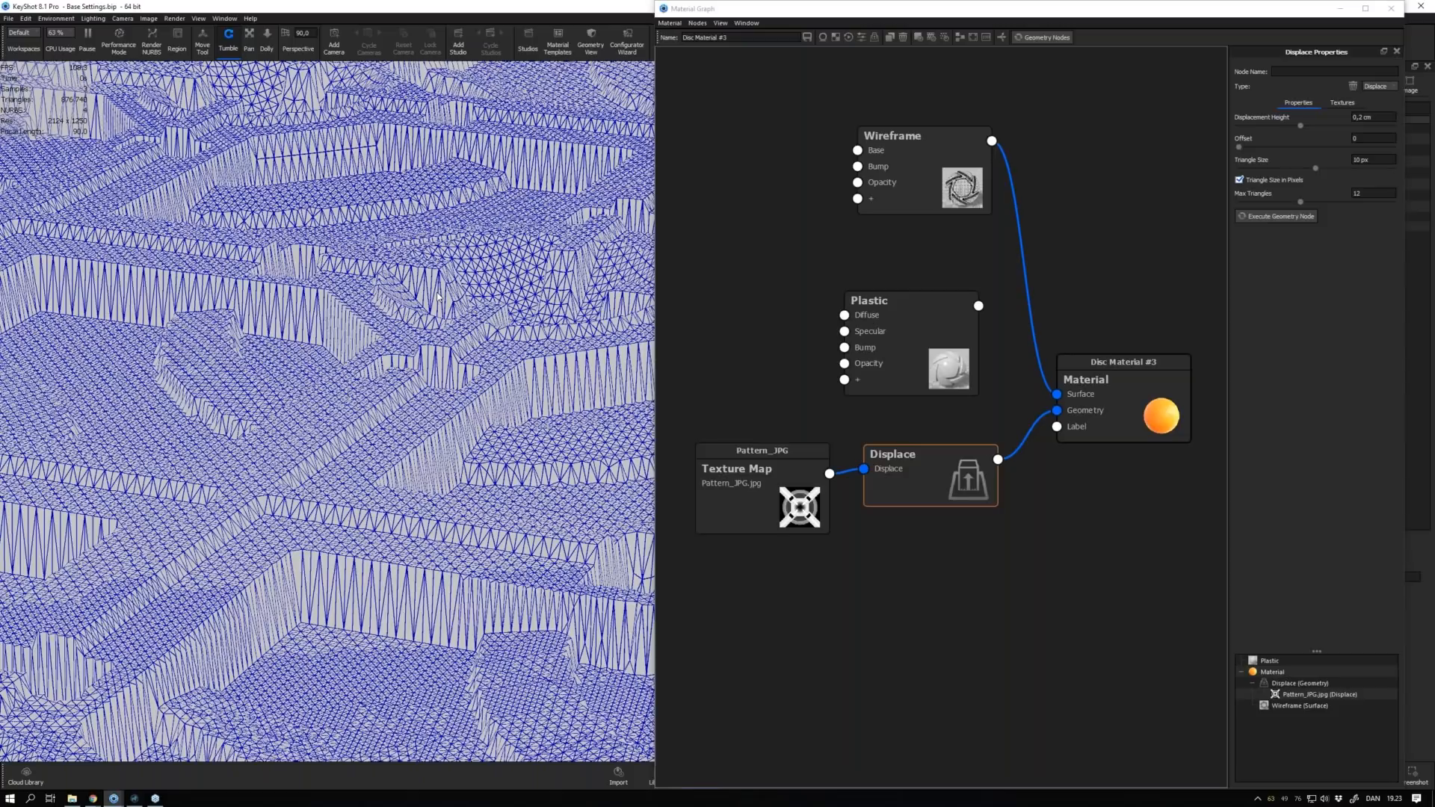
pyautogui.moveTo(438, 297); pyautogui.dragTo(311, 385)
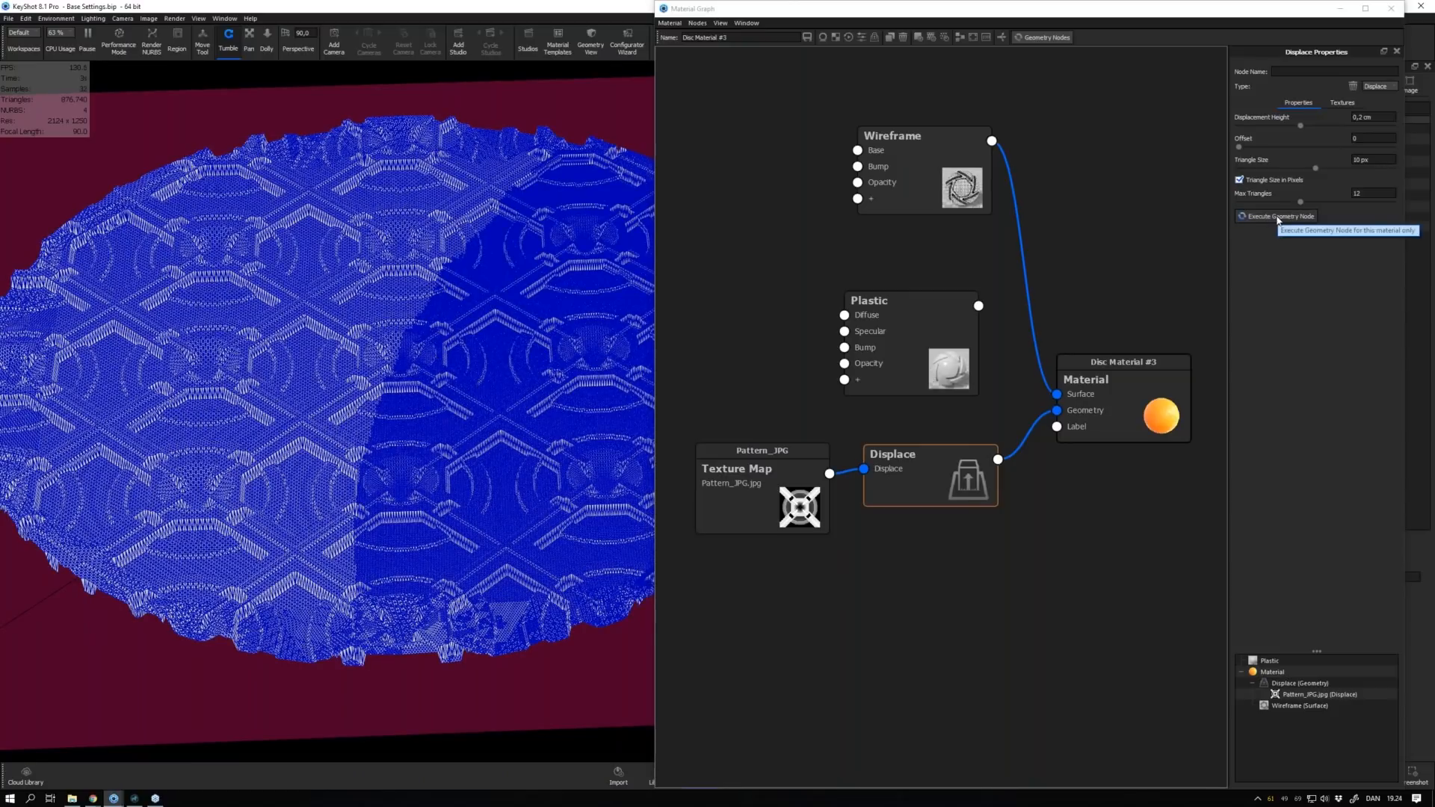
# Close the material graph and examine the wireframed disc in the full viewport
pyautogui.click(1388, 14)
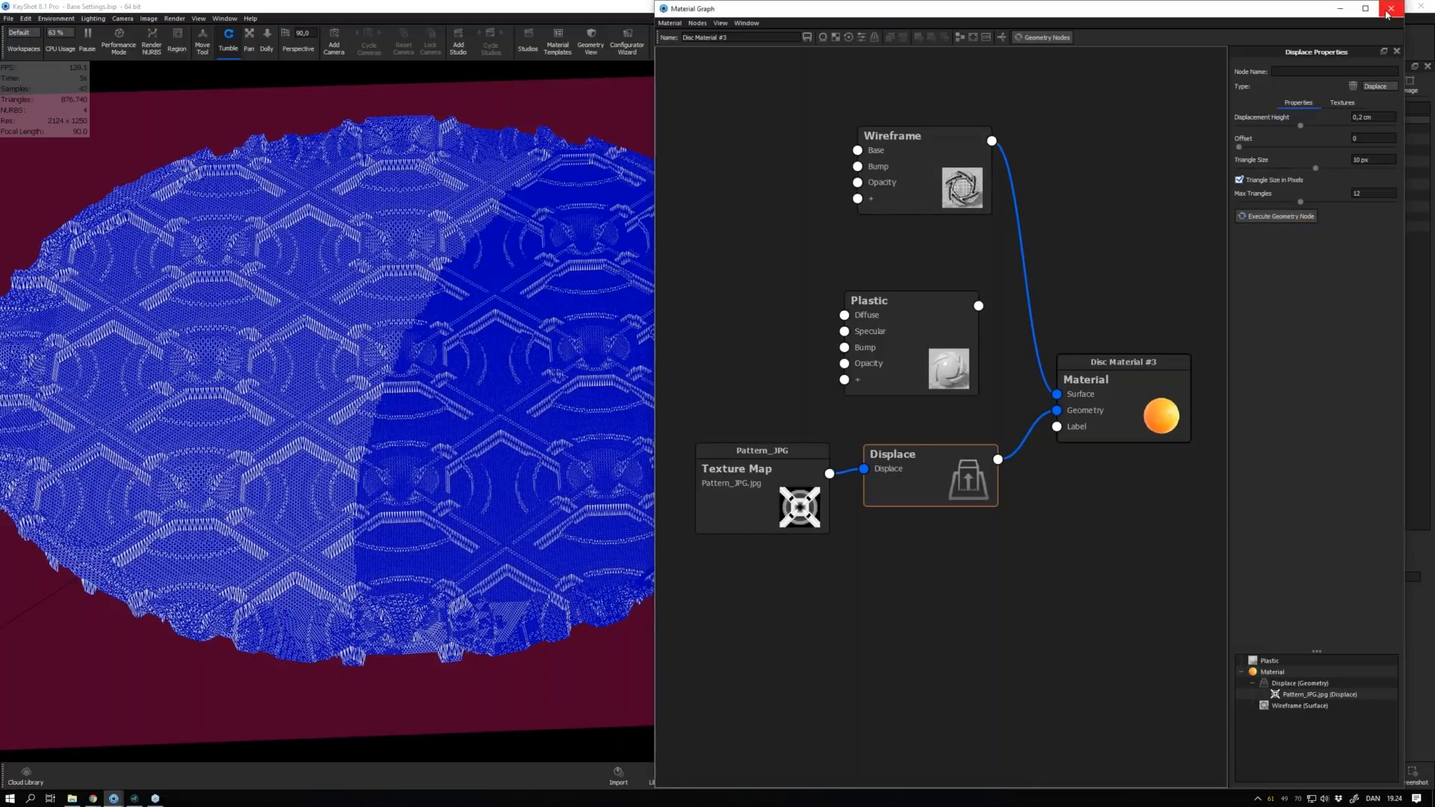
pyautogui.click(1388, 12)
pyautogui.click(1288, 185)
pyautogui.click(1288, 186)
pyautogui.moveTo(553, 409); pyautogui.dragTo(394, 412)
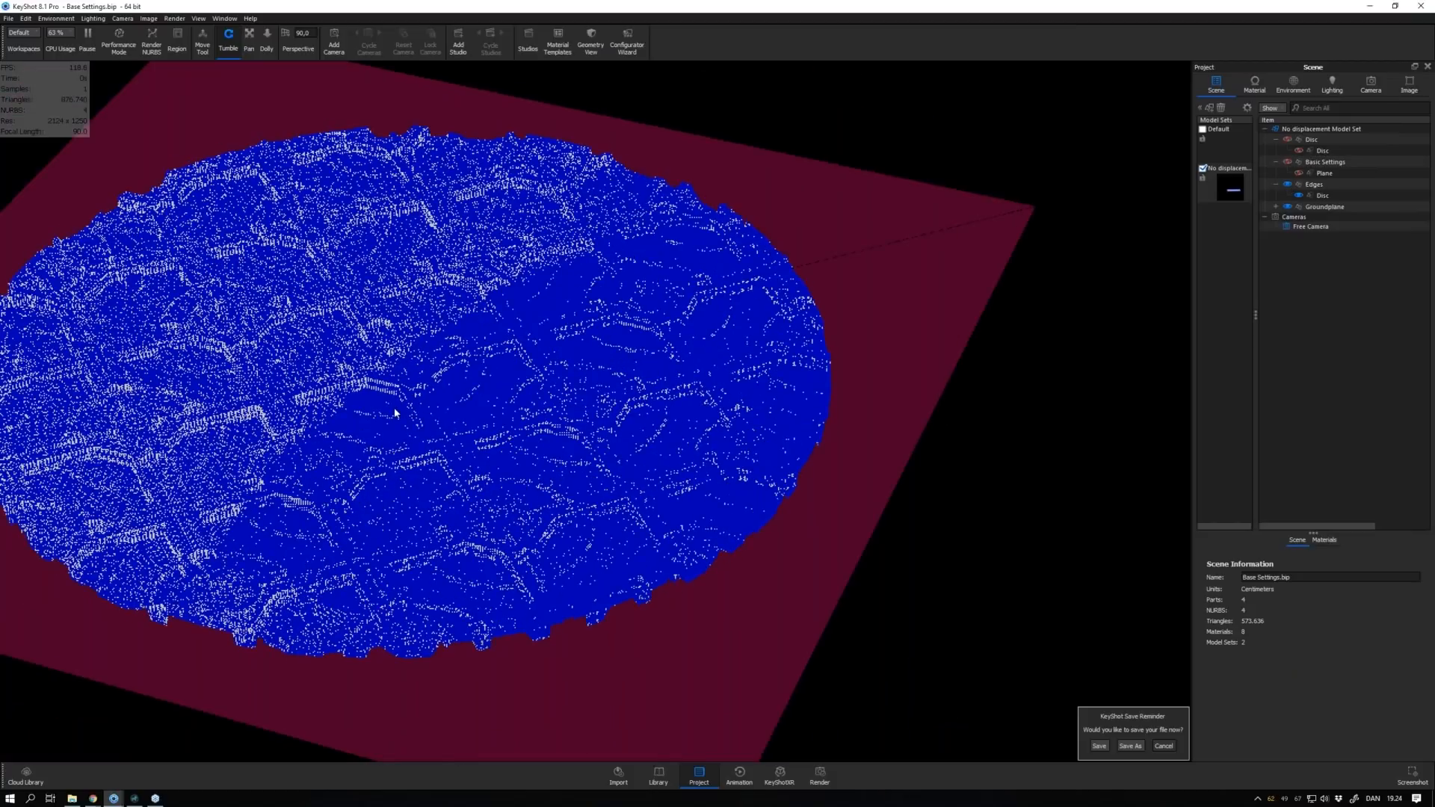
pyautogui.scroll(3, 394, 413)
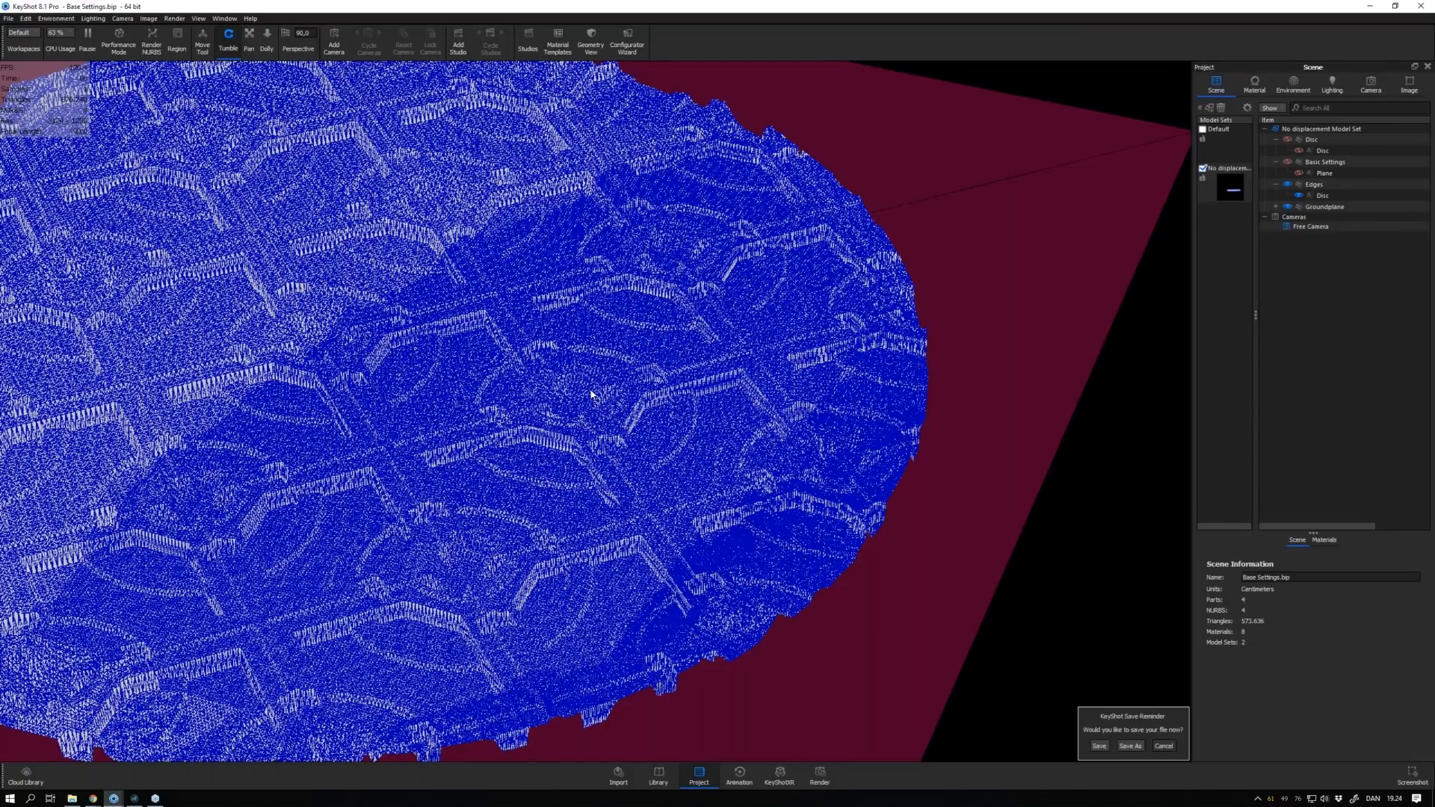
# Reopen the disc's material graph, remove the Wireframe node, and reconnect Plastic to the Surface input
pyautogui.rightClick(921, 329)
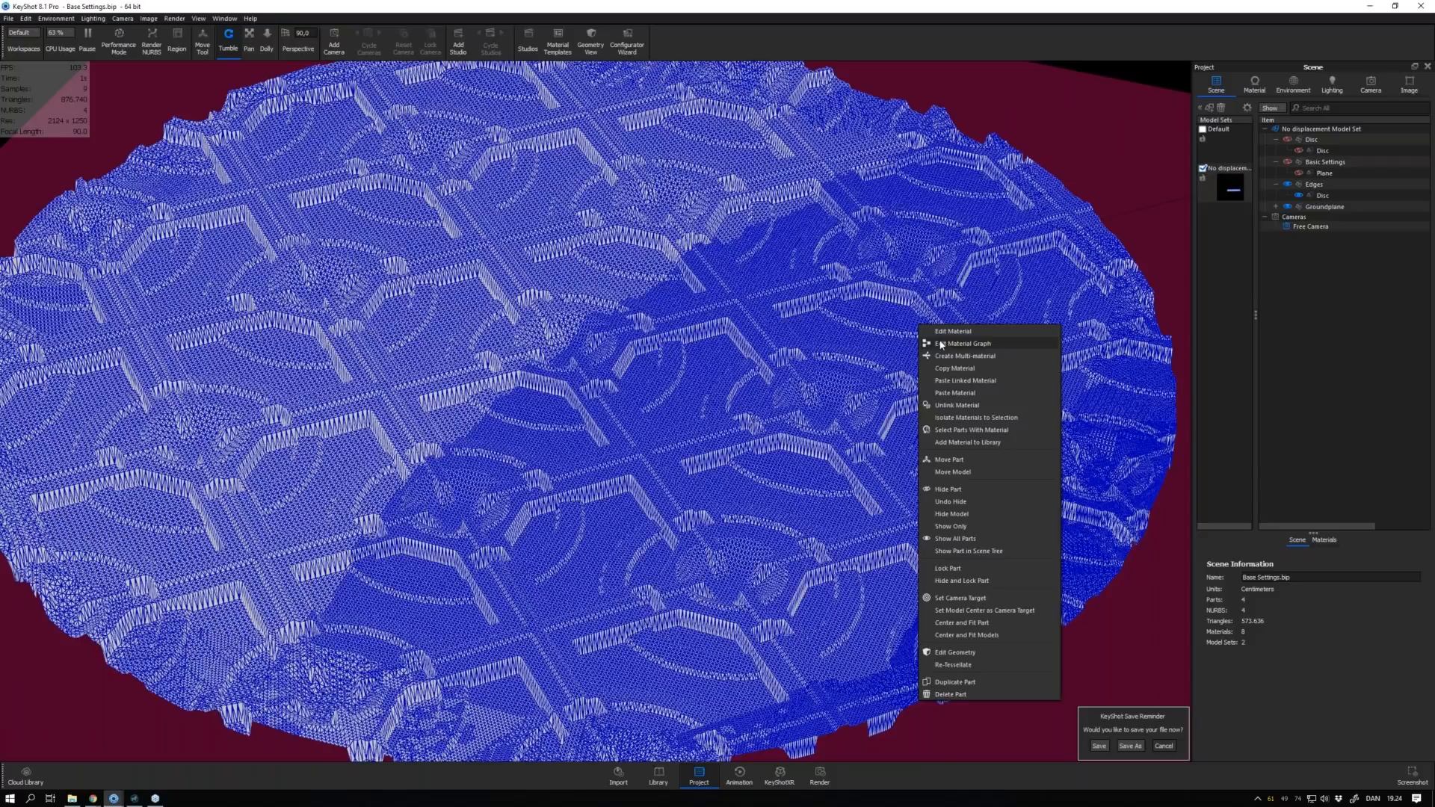
pyautogui.click(941, 345)
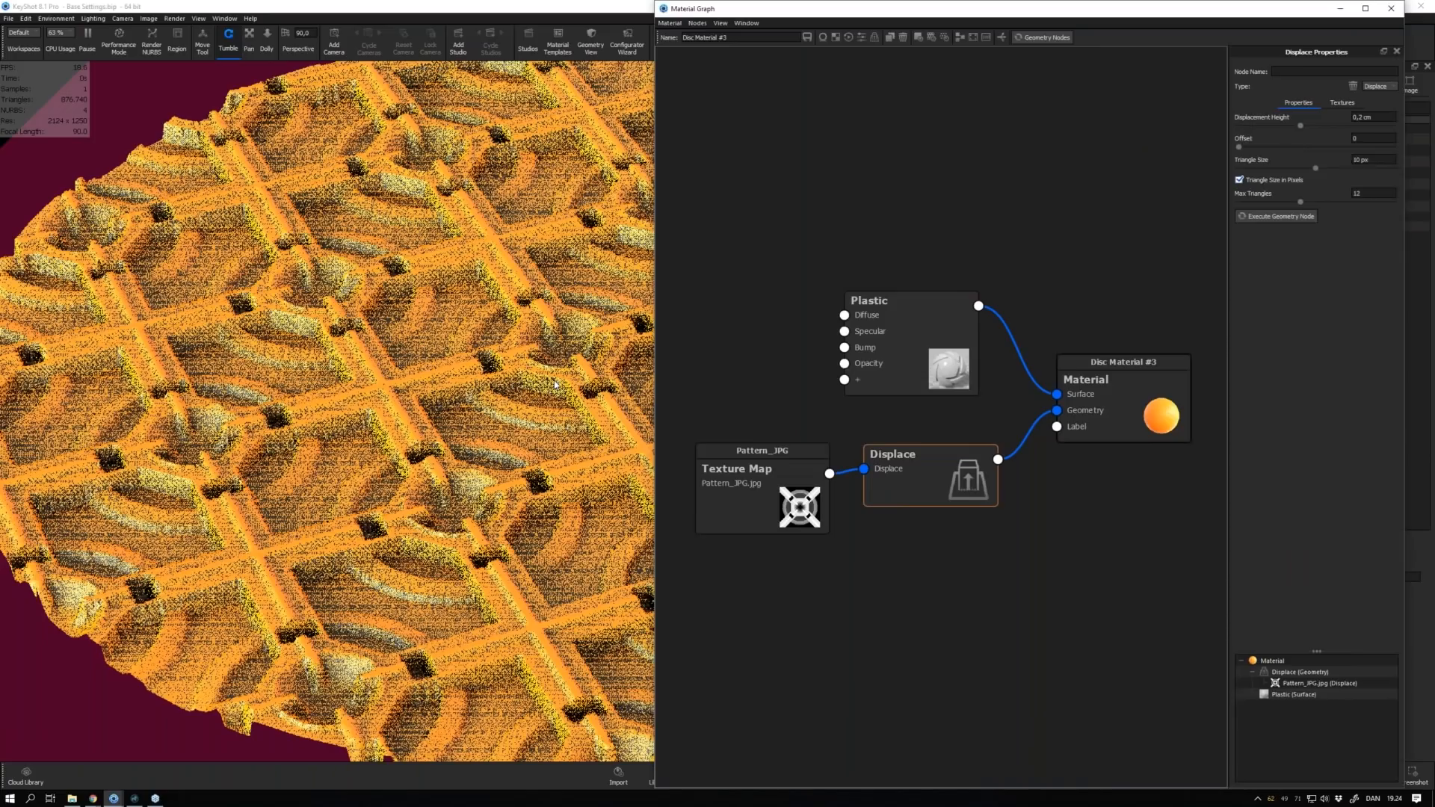
pyautogui.scroll(4, 555, 385)
pyautogui.moveTo(555, 385); pyautogui.dragTo(832, 447)
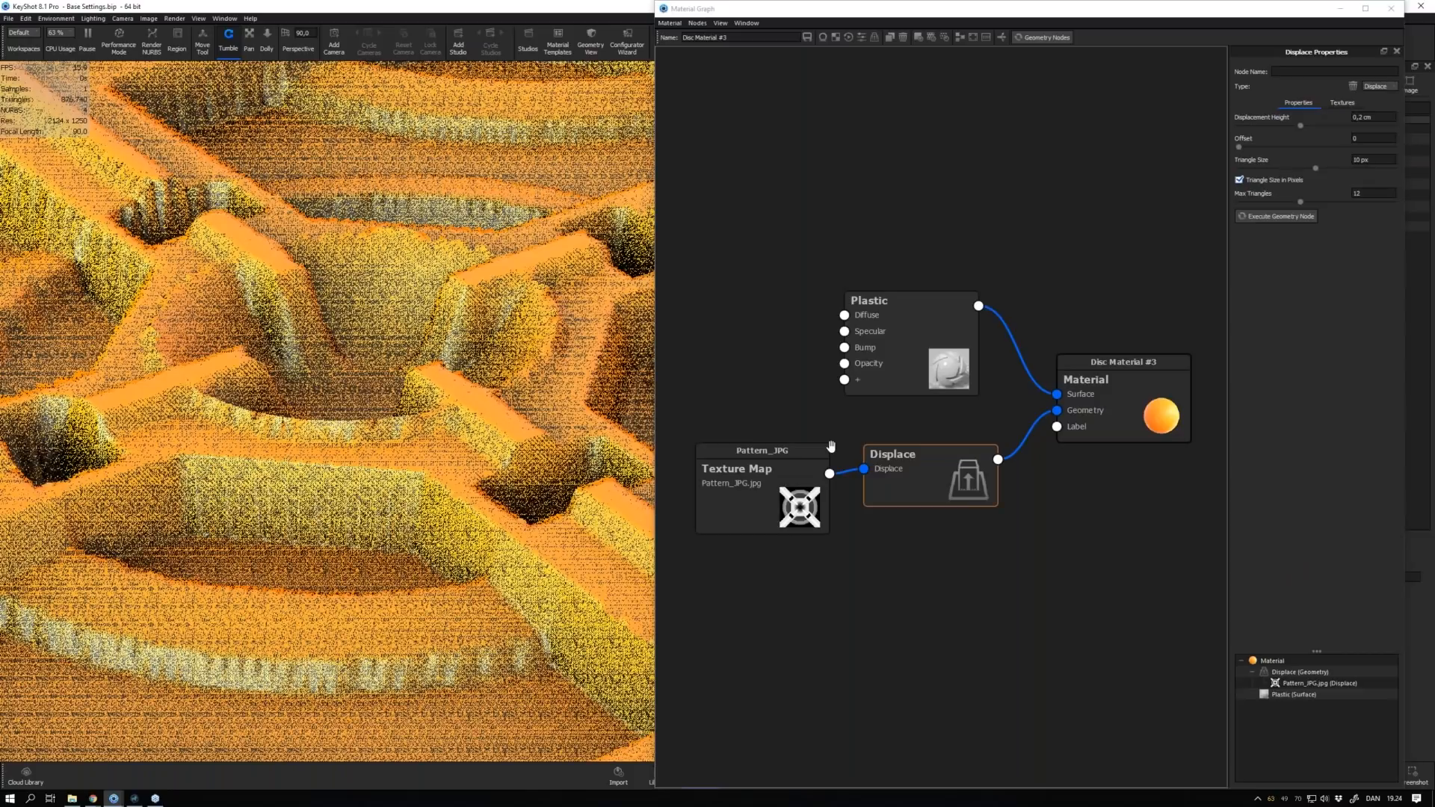
# Switch the Displace node's triangle size to centimetres, execute it at 0.1 cm, and refine it to 0.001 cm
pyautogui.click(1288, 180)
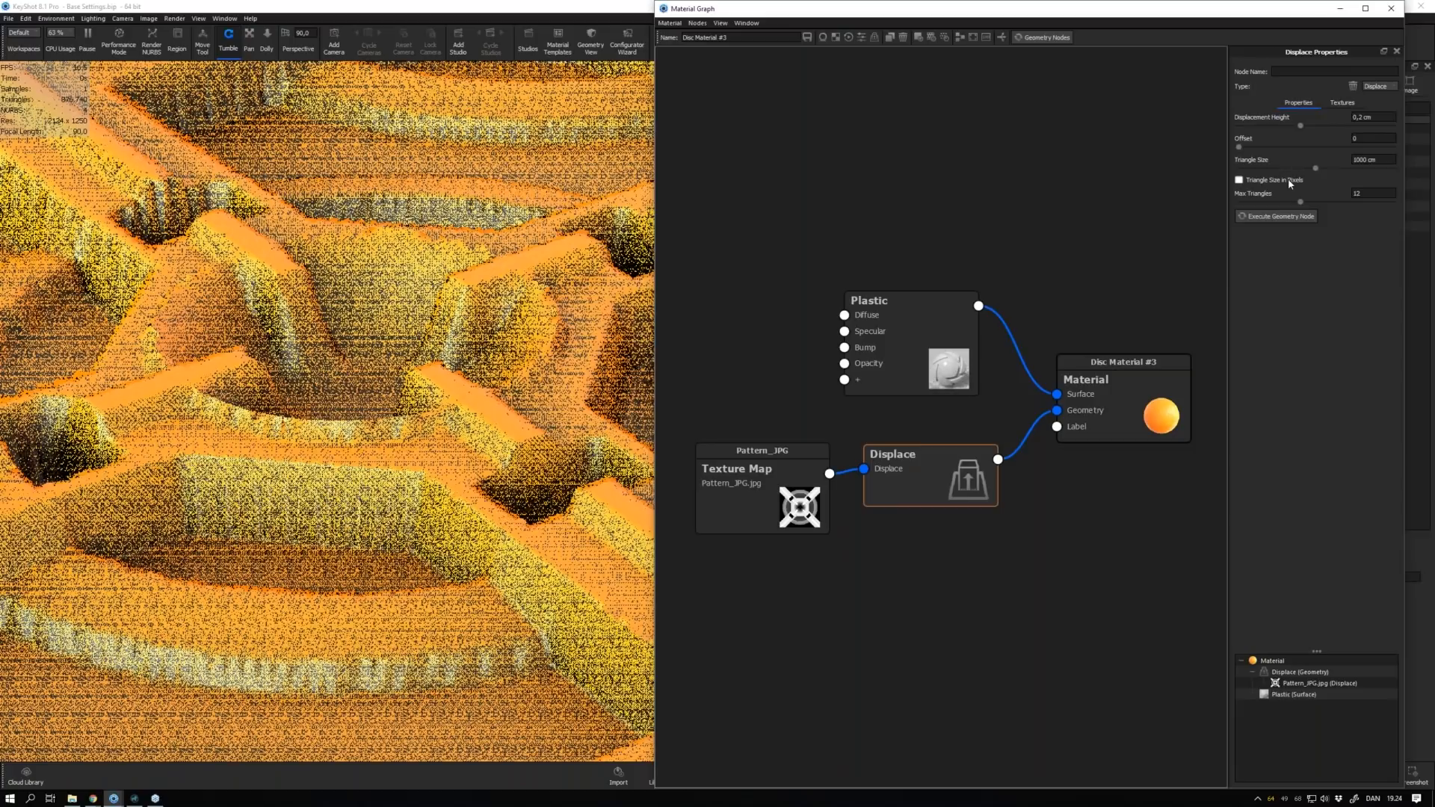
pyautogui.click(1290, 168)
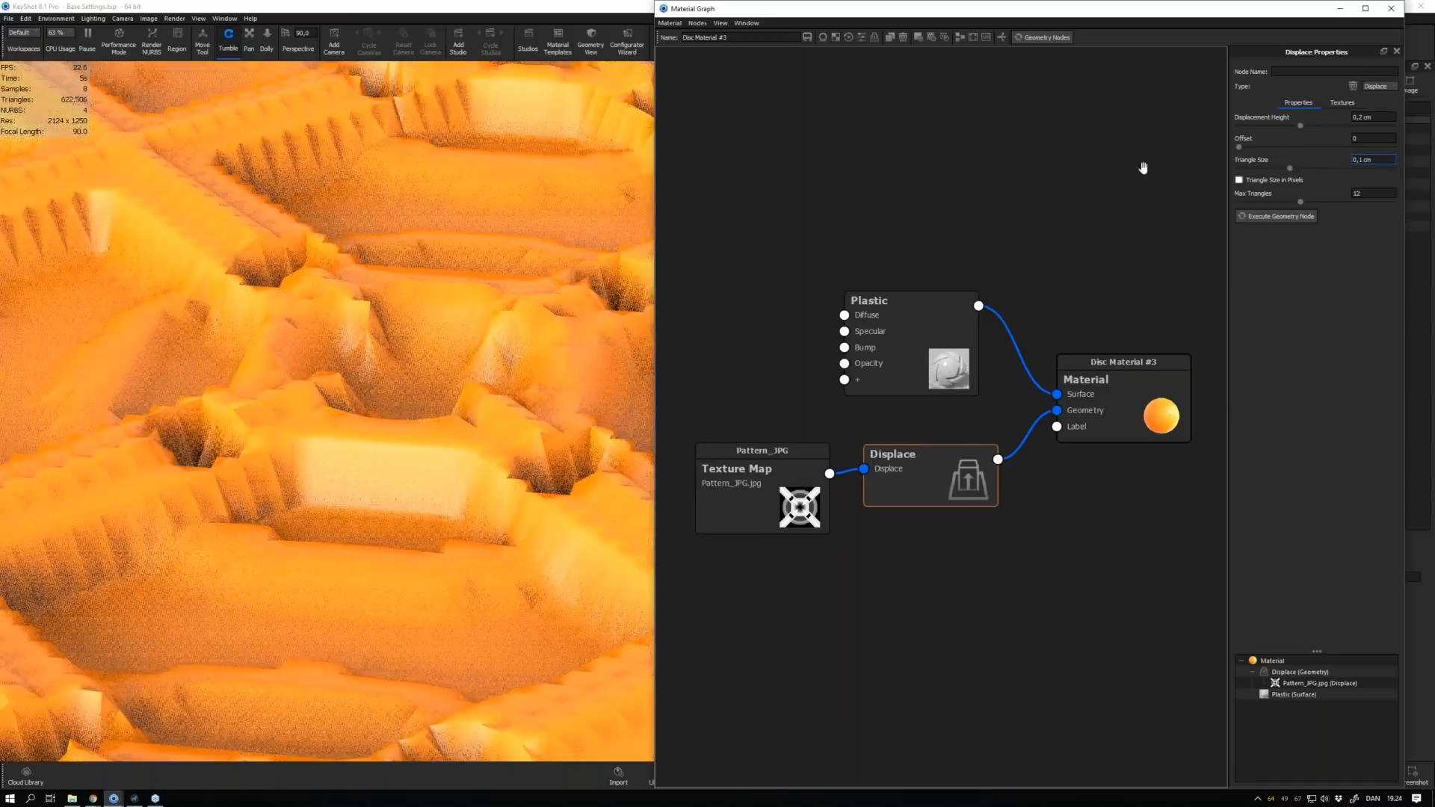
pyautogui.write('00')
pyautogui.press('Return')
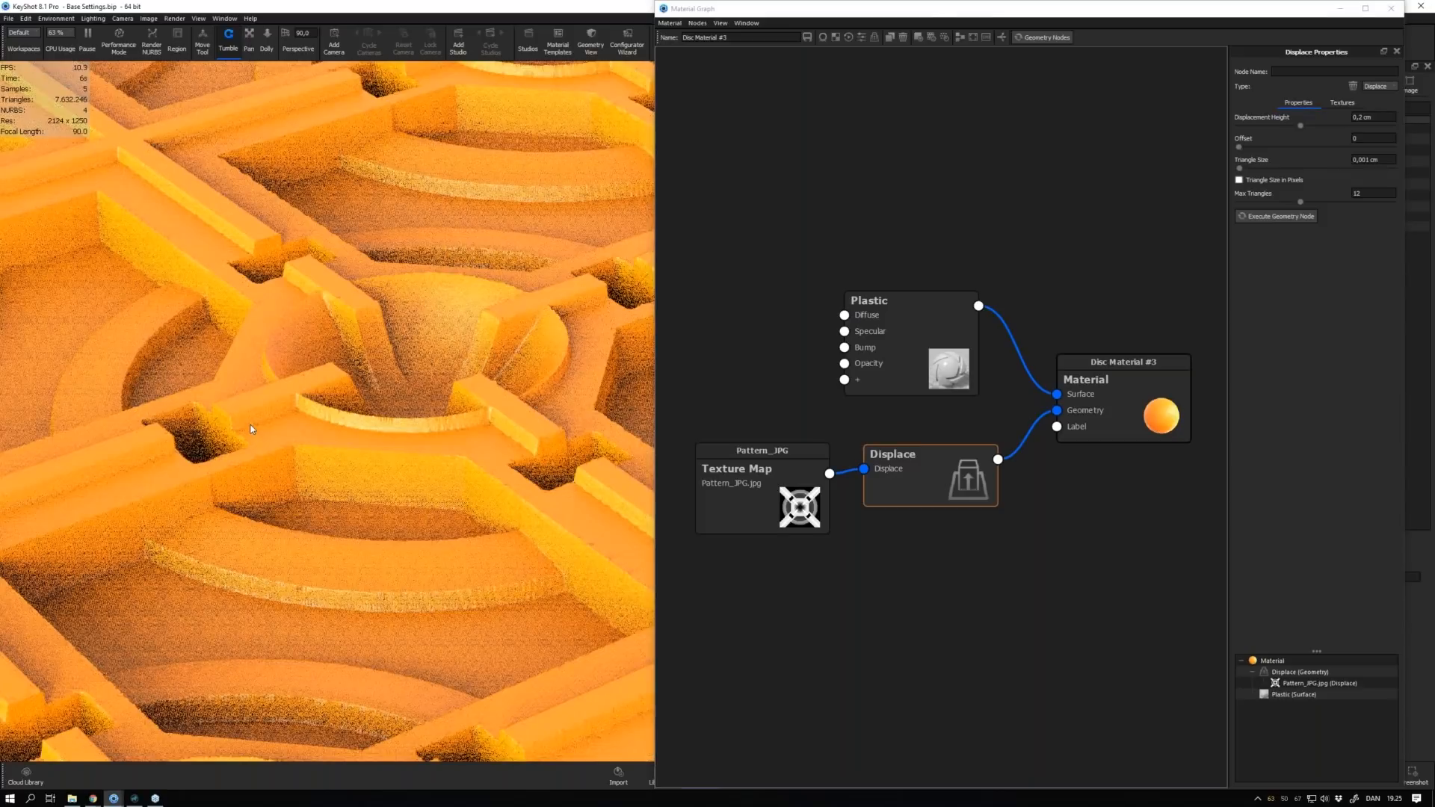
# Limit rendering to a region of about 530 by 554 px over a close-up of the displaced pattern
pyautogui.moveTo(251, 430); pyautogui.dragTo(427, 430)
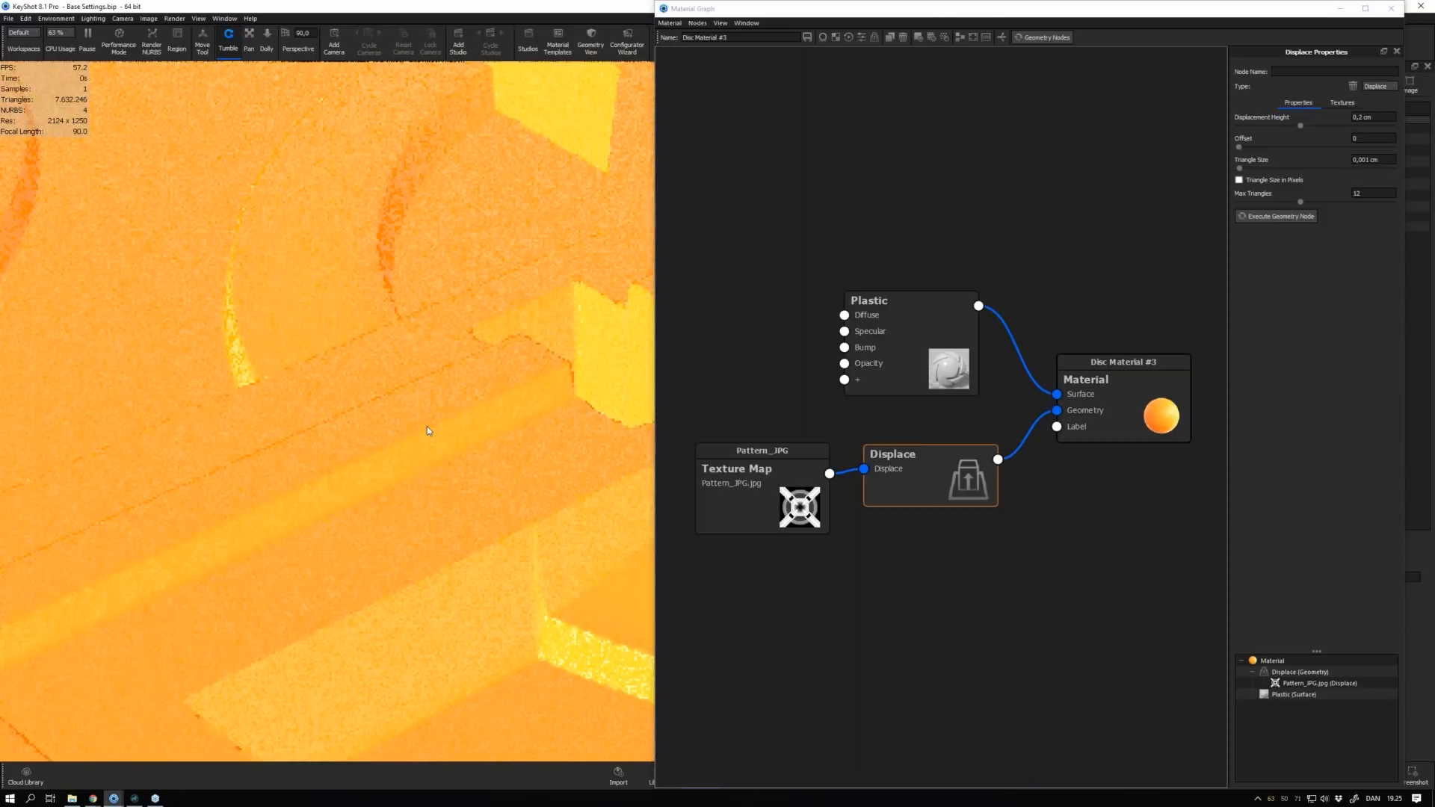
pyautogui.moveTo(427, 431); pyautogui.dragTo(394, 427)
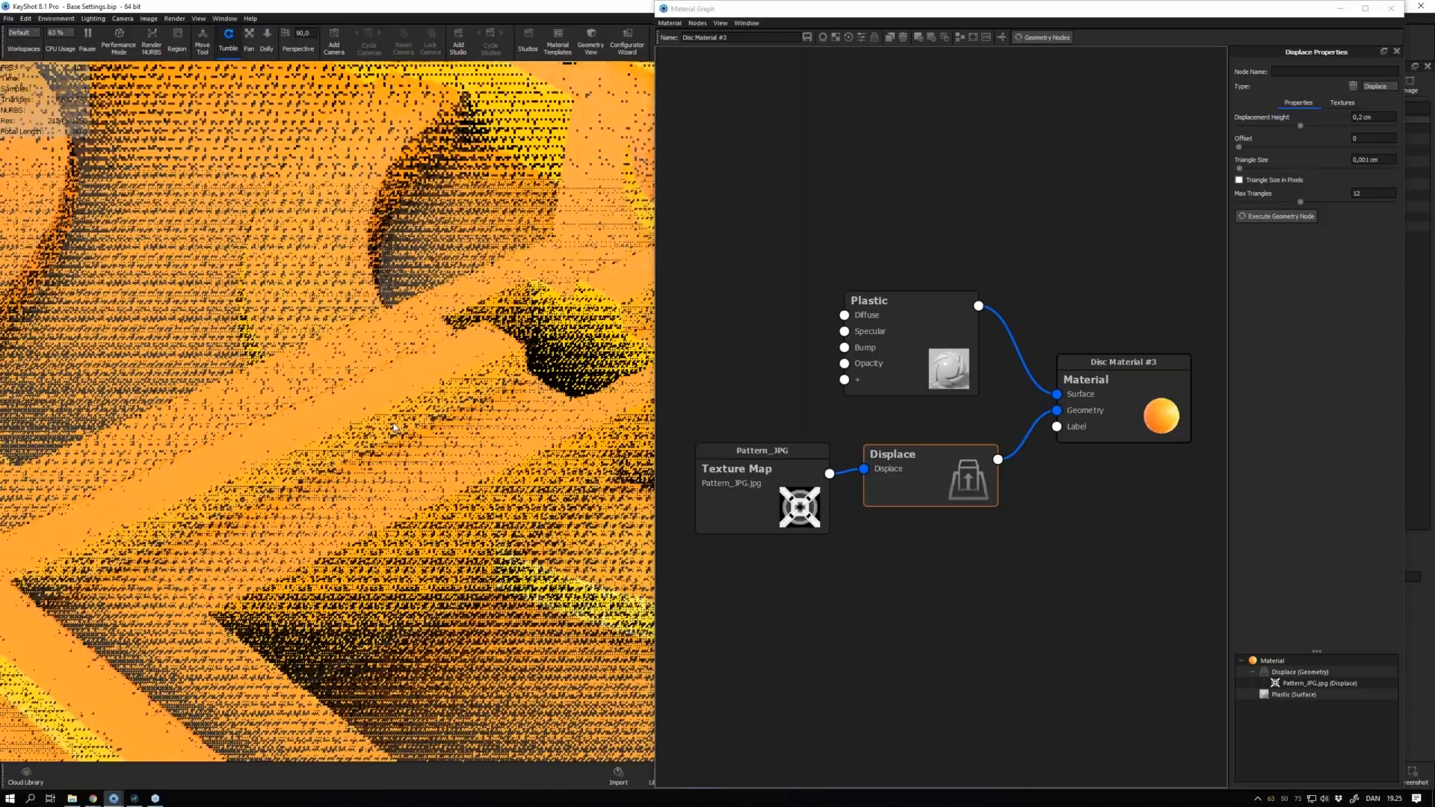
pyautogui.hotkey('ctrl', 'alt', 'r')
pyautogui.moveTo(269, 178); pyautogui.dragTo(568, 490)
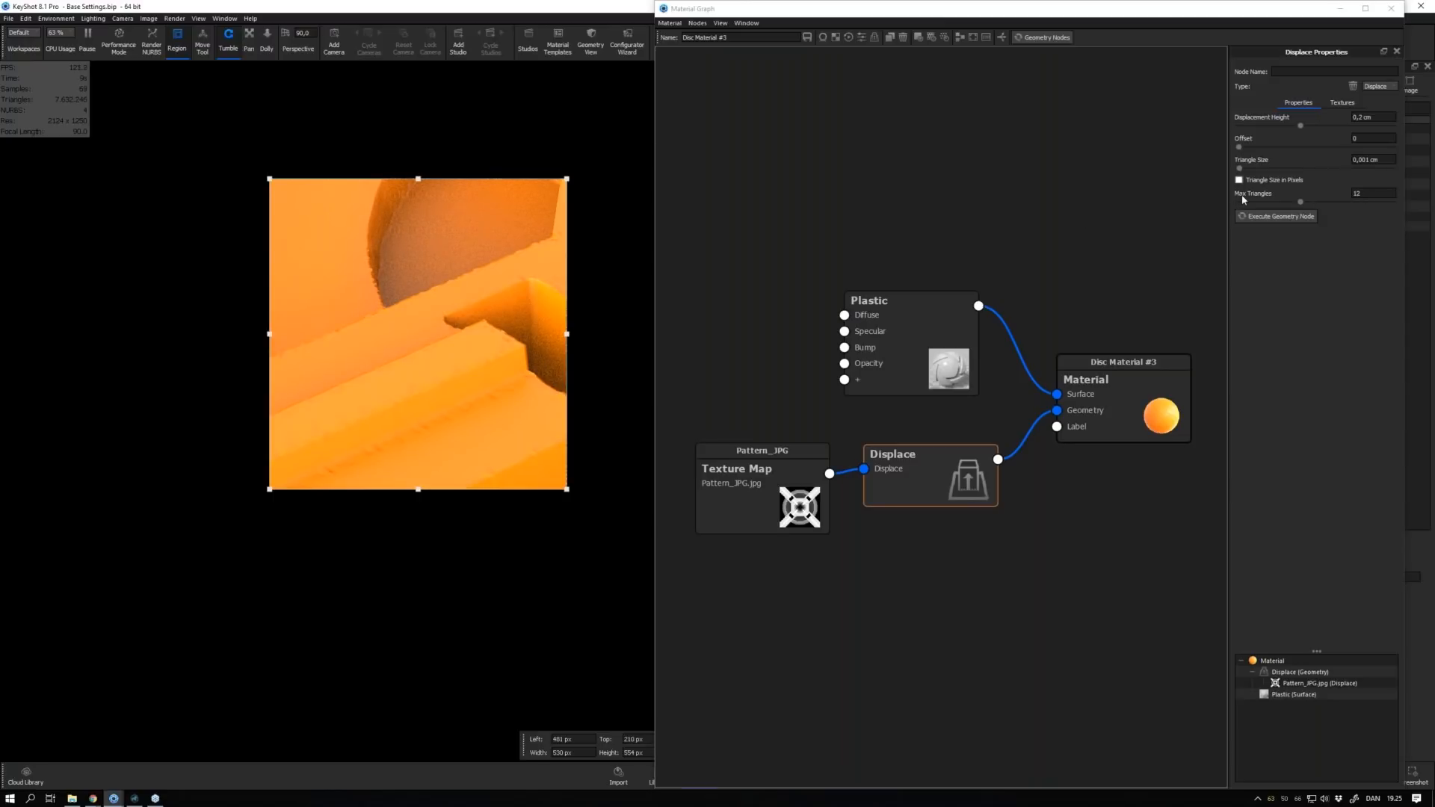
# Set the Displace node's Max Triangles to 16, execute the node, and return Max Triangles to 12
pyautogui.click(1364, 160)
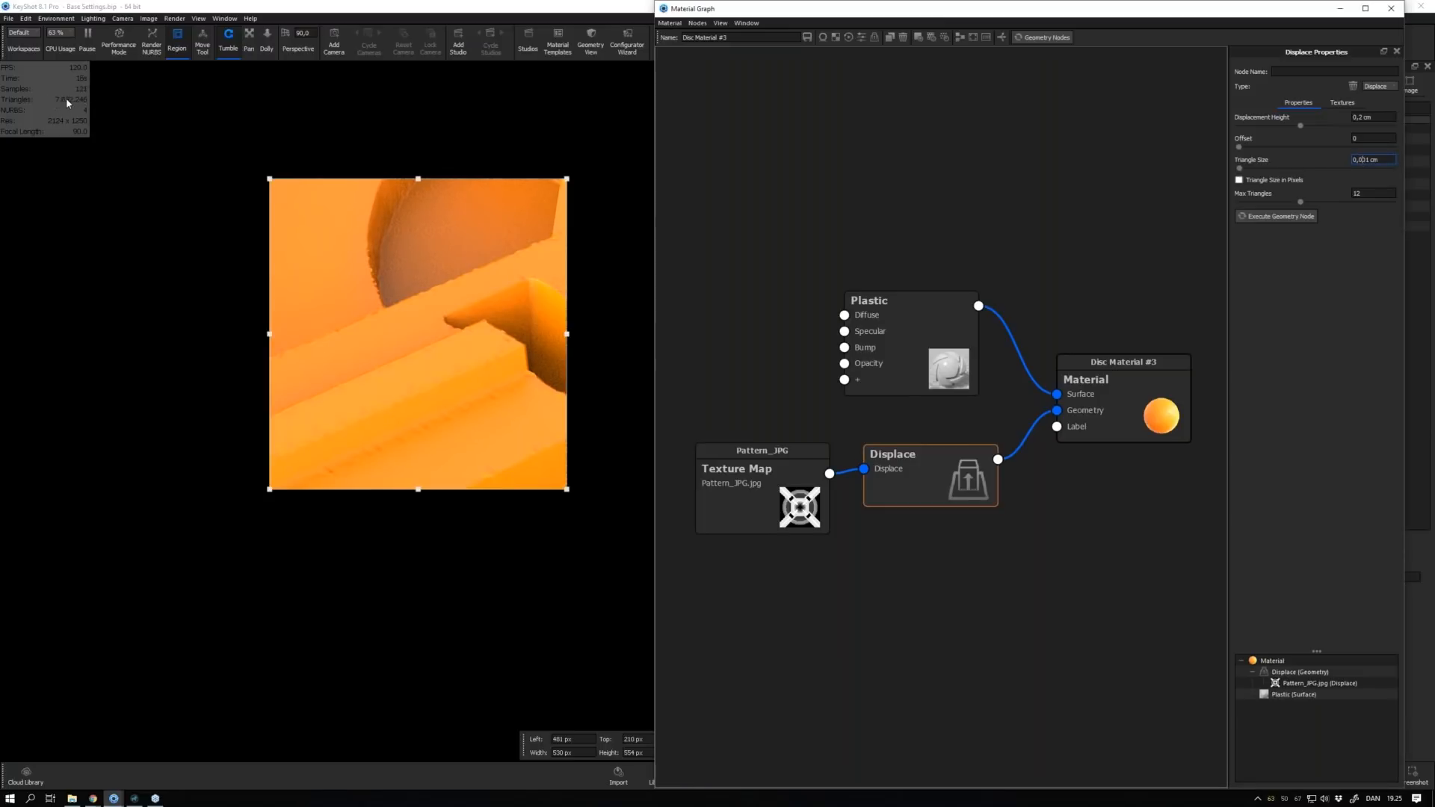
pyautogui.click(1372, 192)
pyautogui.write('12')
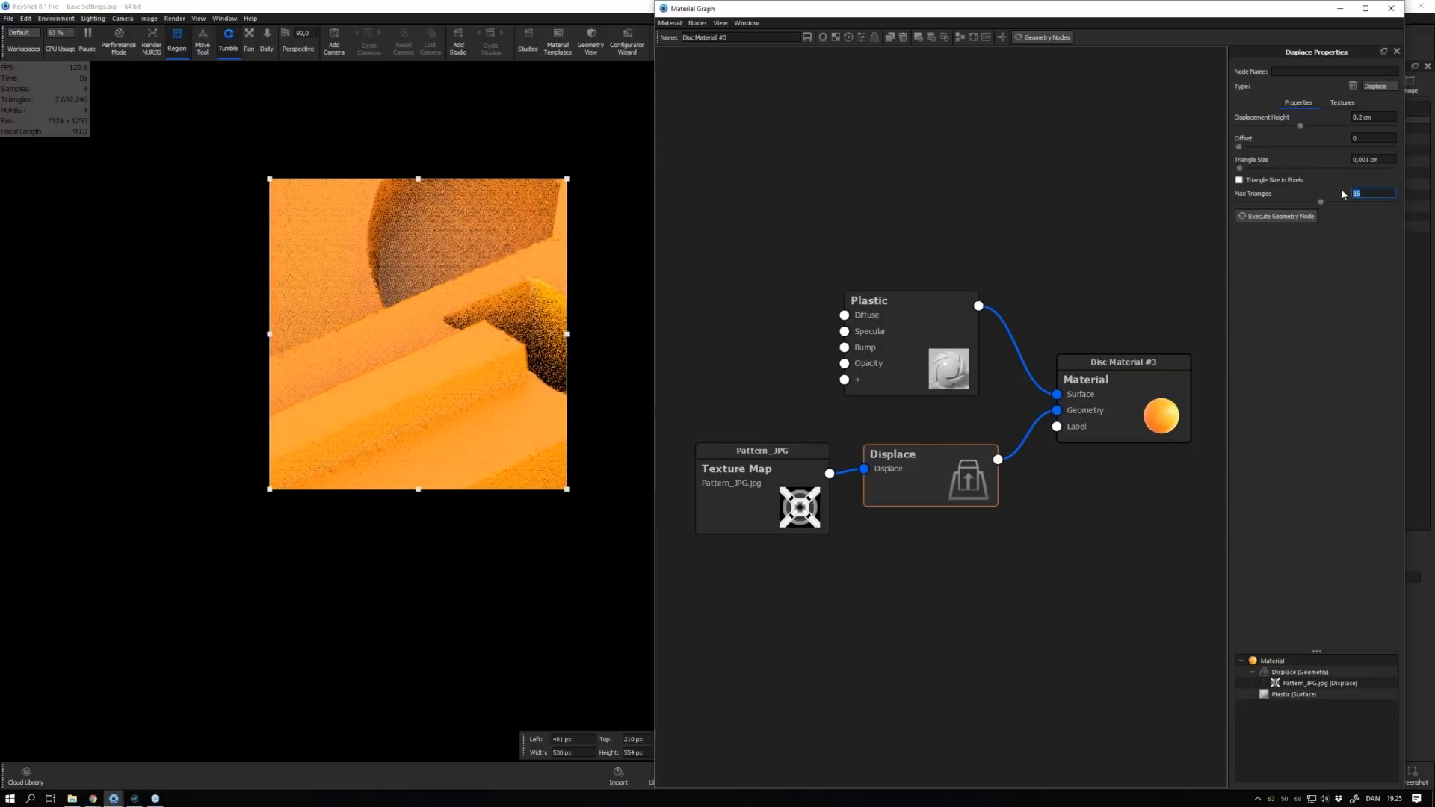
pyautogui.click(1304, 216)
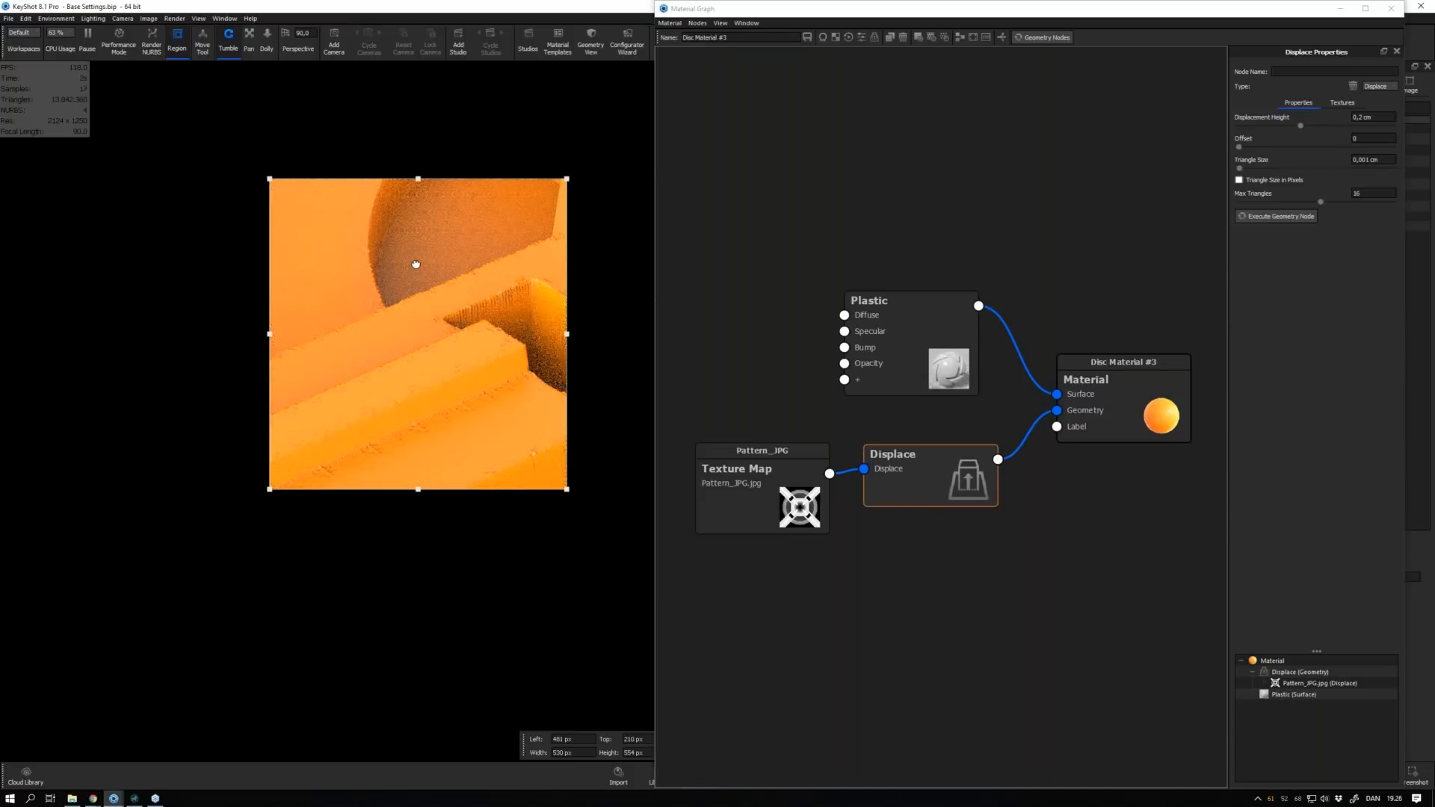
pyautogui.click(1366, 194)
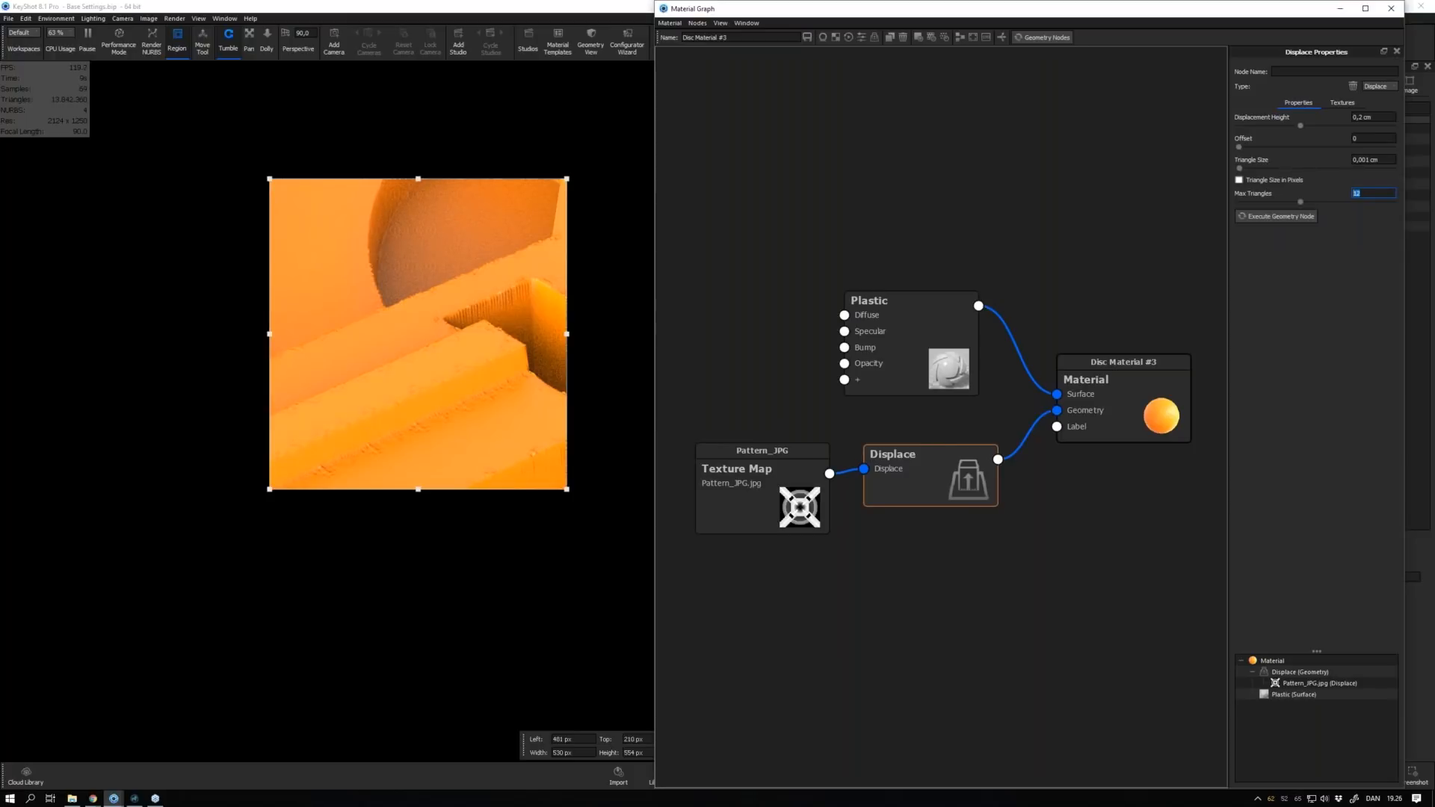
pyautogui.press('Return')
# Replace the displacement texture map's image with Pattern_TIF.tif and execute the geometry node
pyautogui.moveTo(767, 503); pyautogui.dragTo(766, 495)
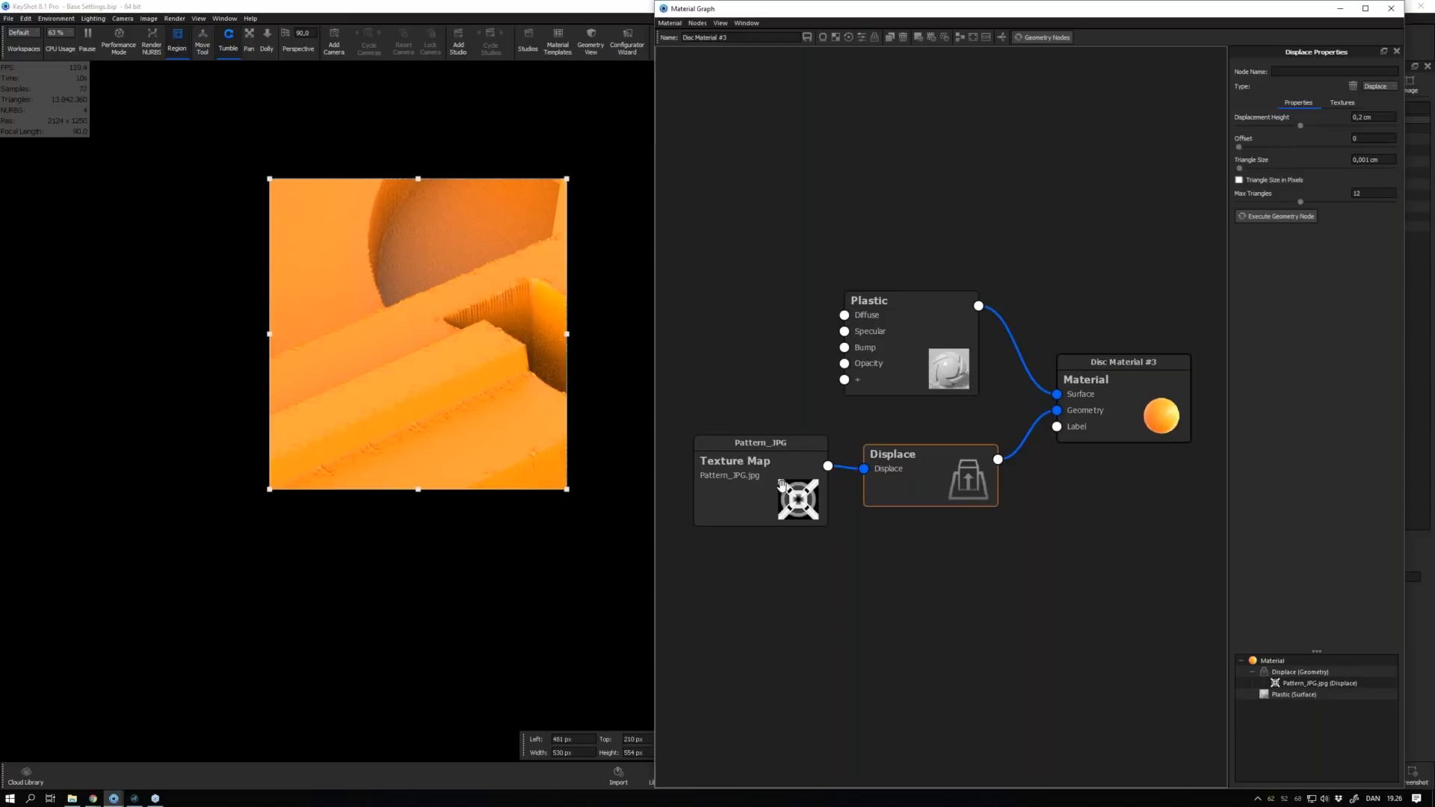
pyautogui.click(782, 486)
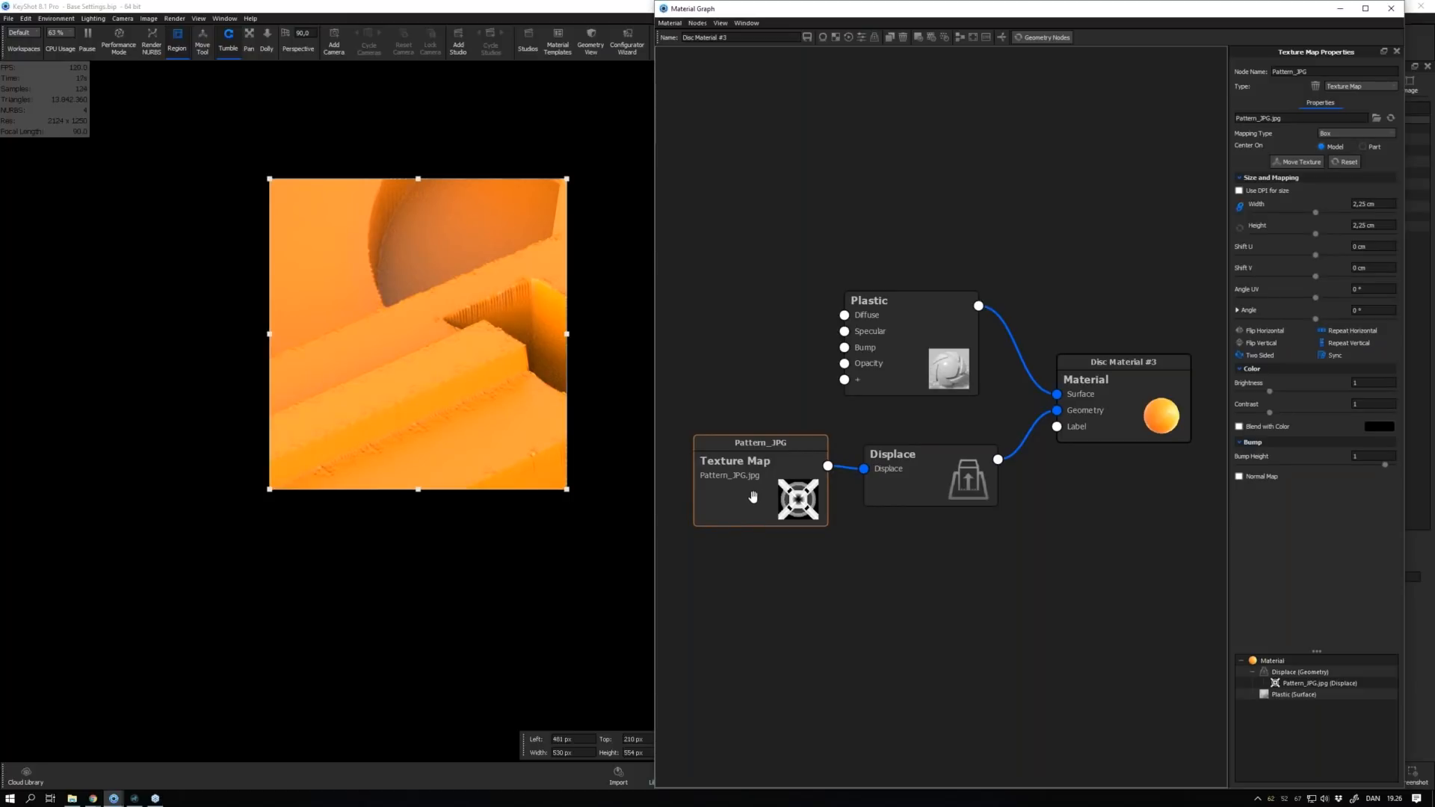
pyautogui.moveTo(753, 498); pyautogui.dragTo(751, 498)
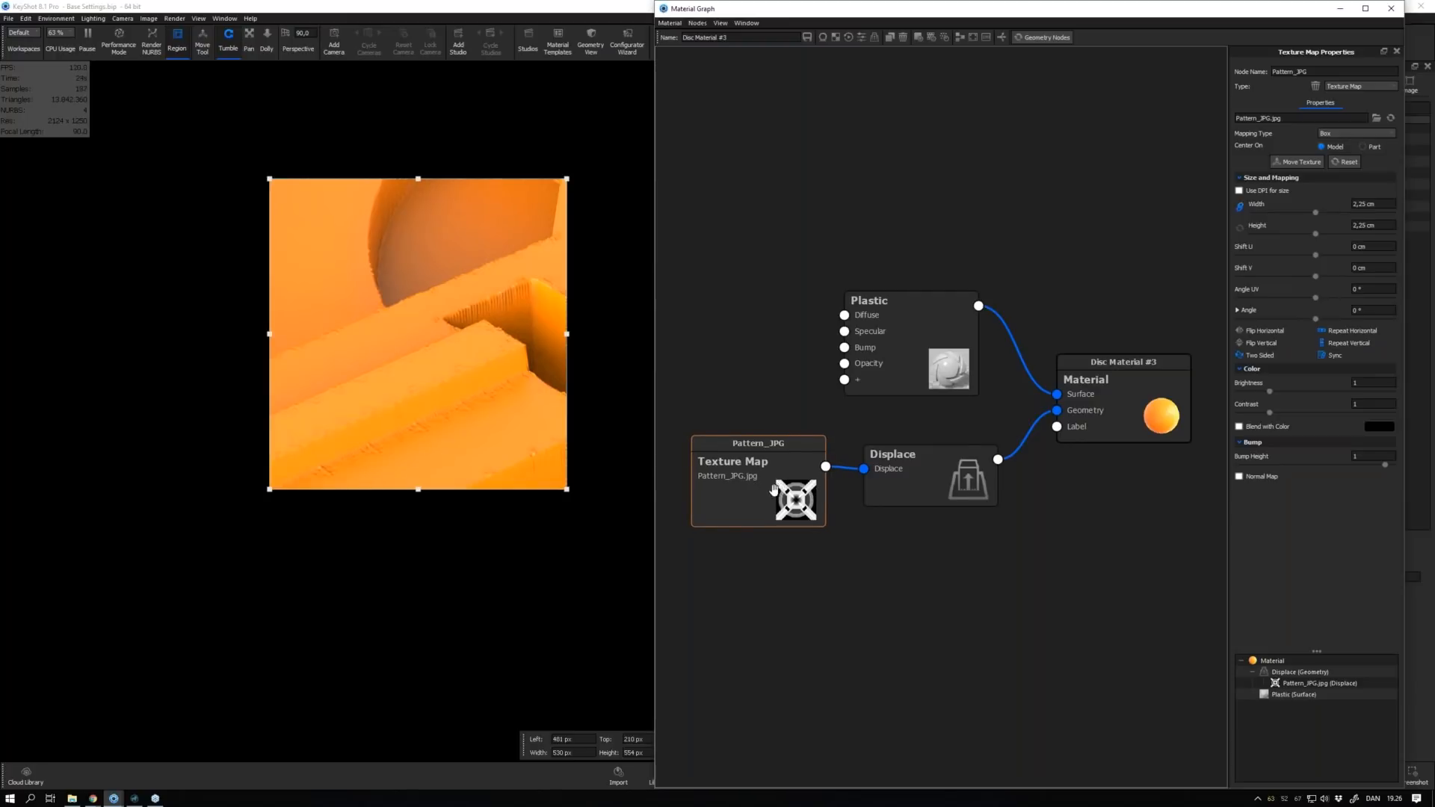
pyautogui.click(1375, 119)
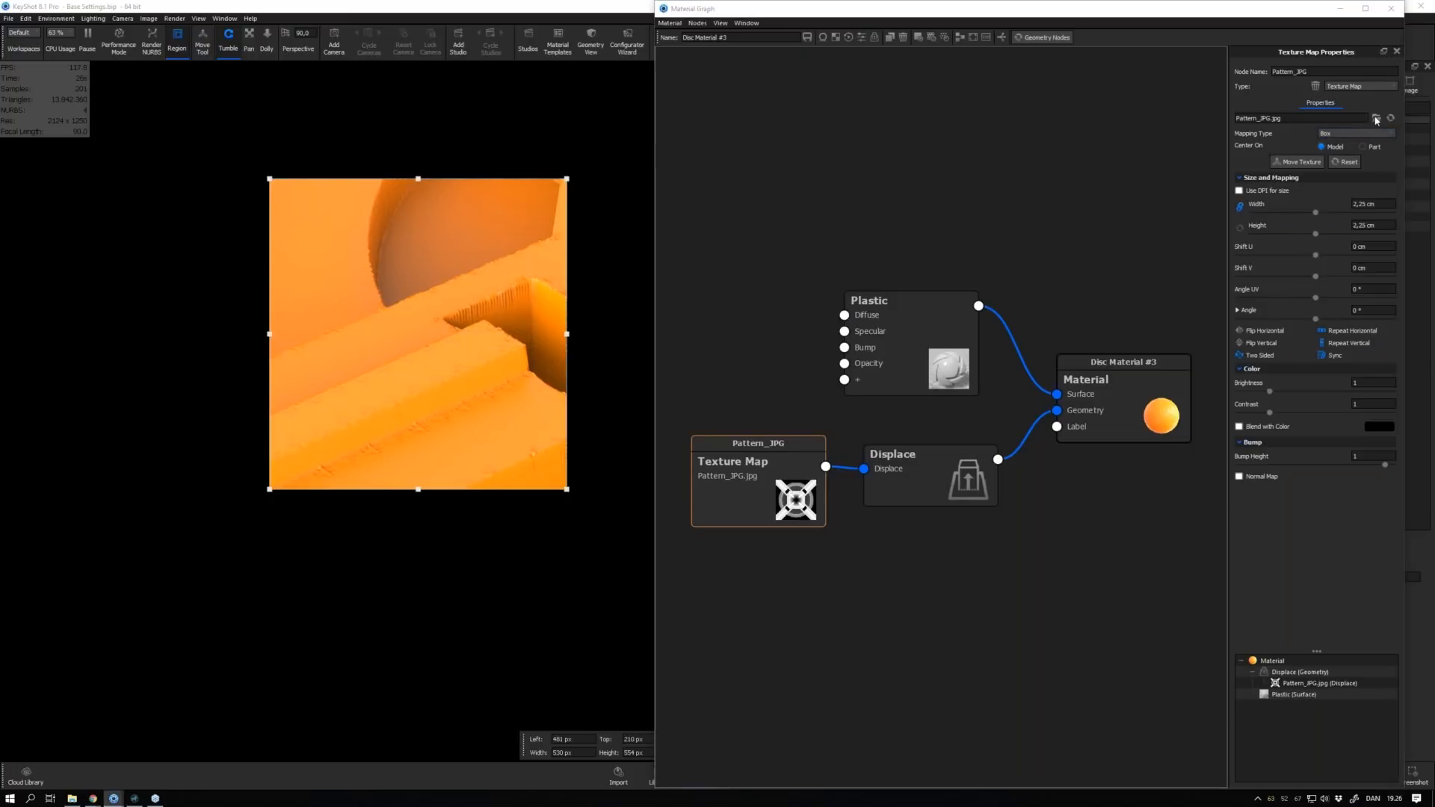
pyautogui.click(860, 112)
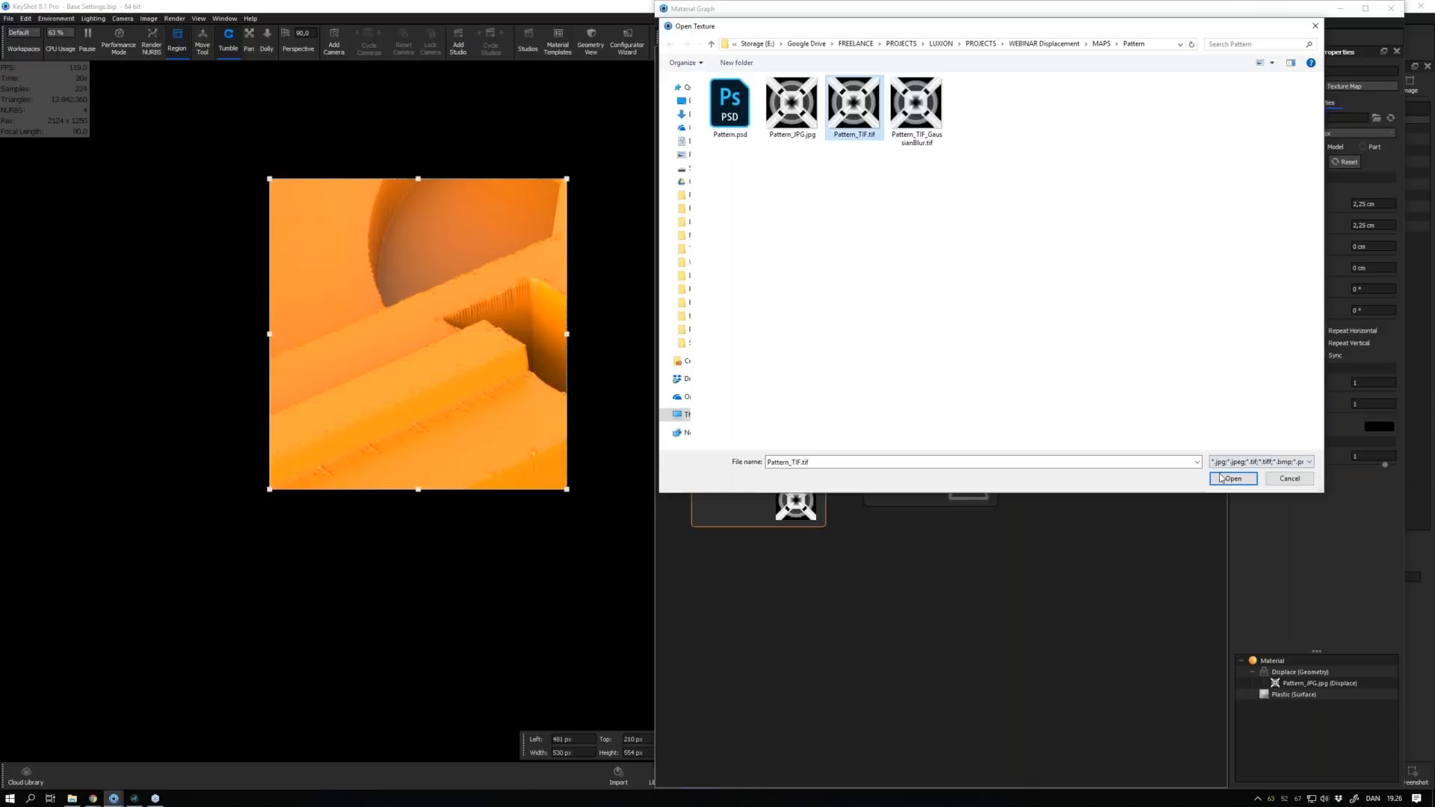
pyautogui.click(1234, 479)
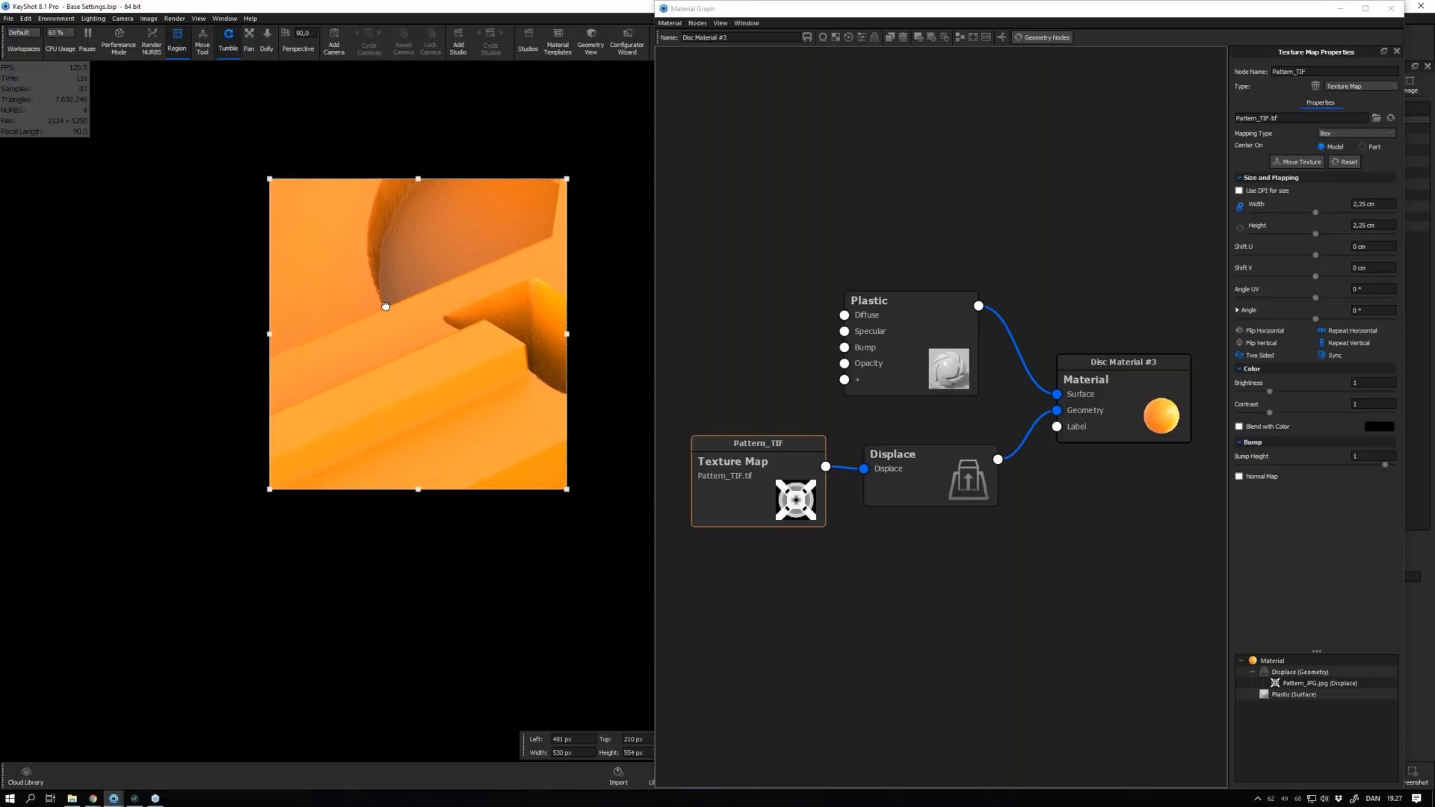
# Compare the Pattern_TIF.tif and Pattern_TIF_GaussianBlur.tif images in file previews
pyautogui.moveTo(750, 477); pyautogui.dragTo(747, 465)
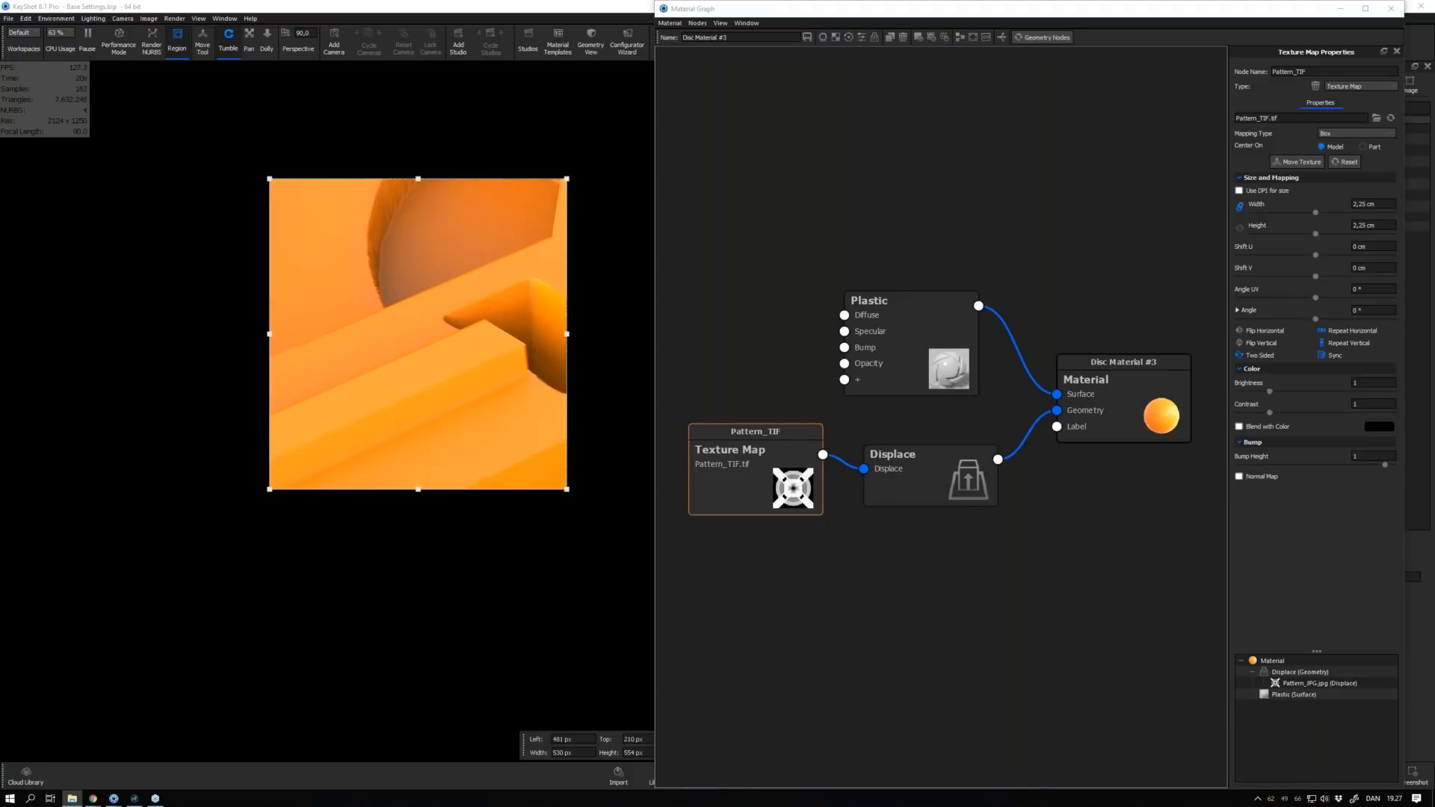
pyautogui.moveTo(0, 301); pyautogui.dragTo(423, 251)
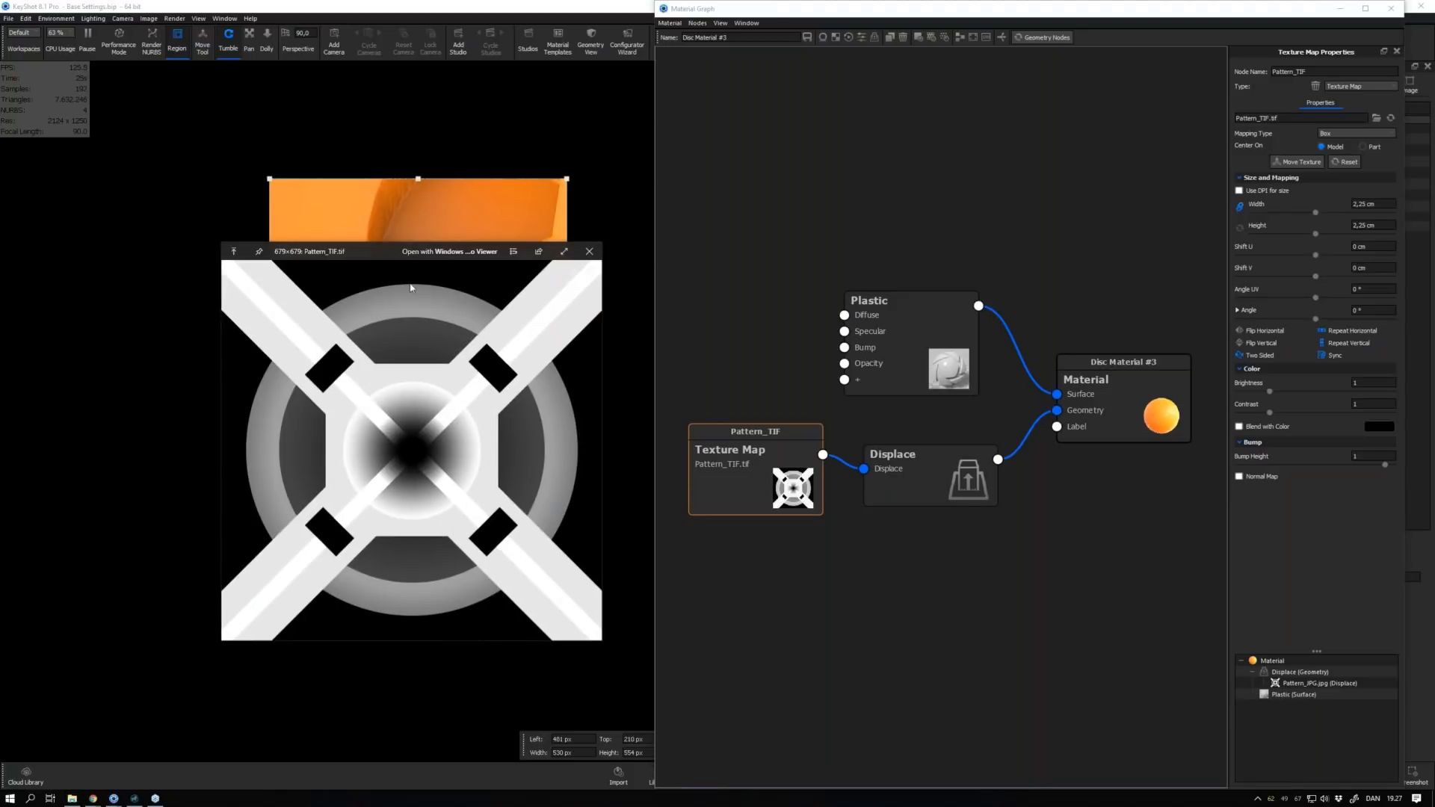
pyautogui.click(588, 252)
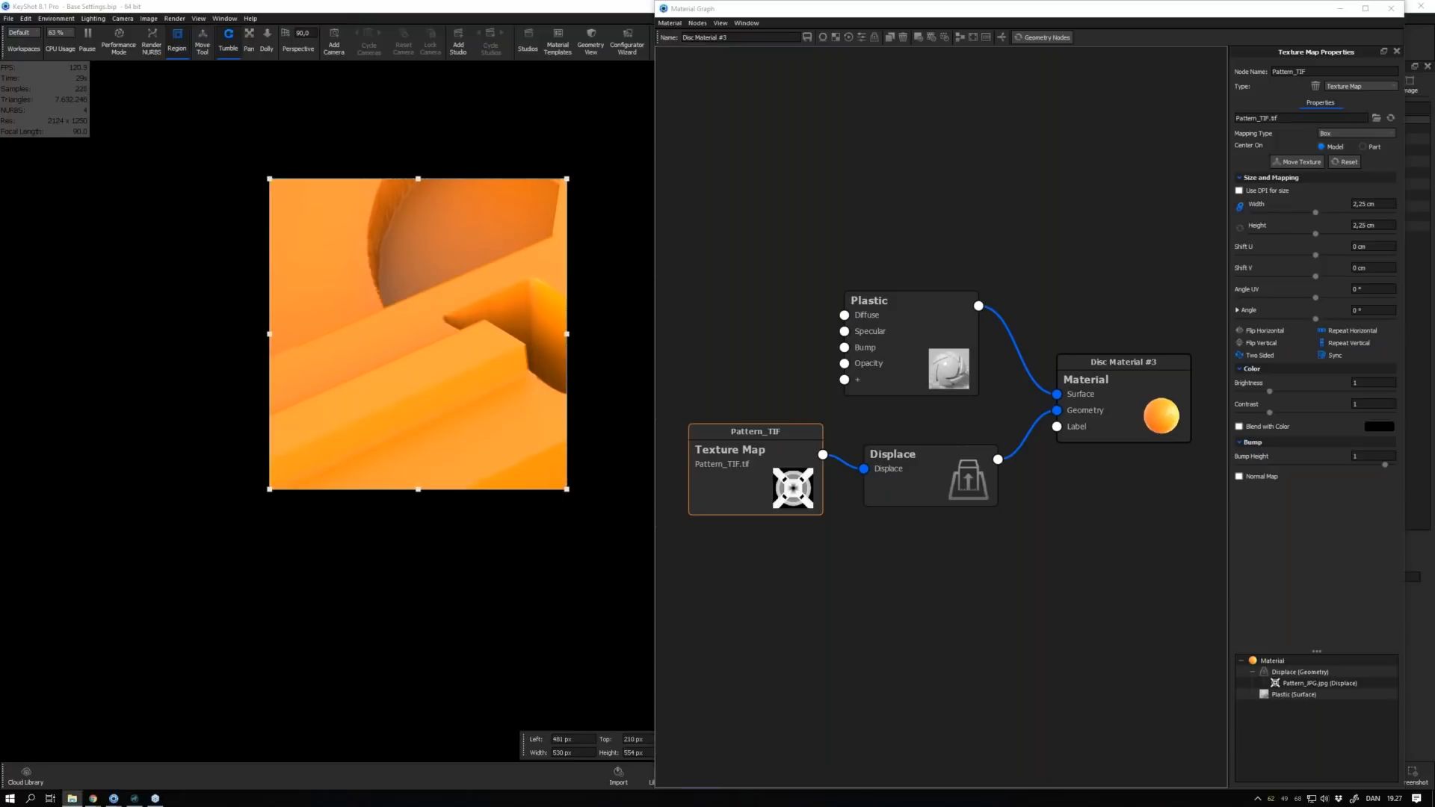
pyautogui.moveTo(0, 315); pyautogui.dragTo(329, 226)
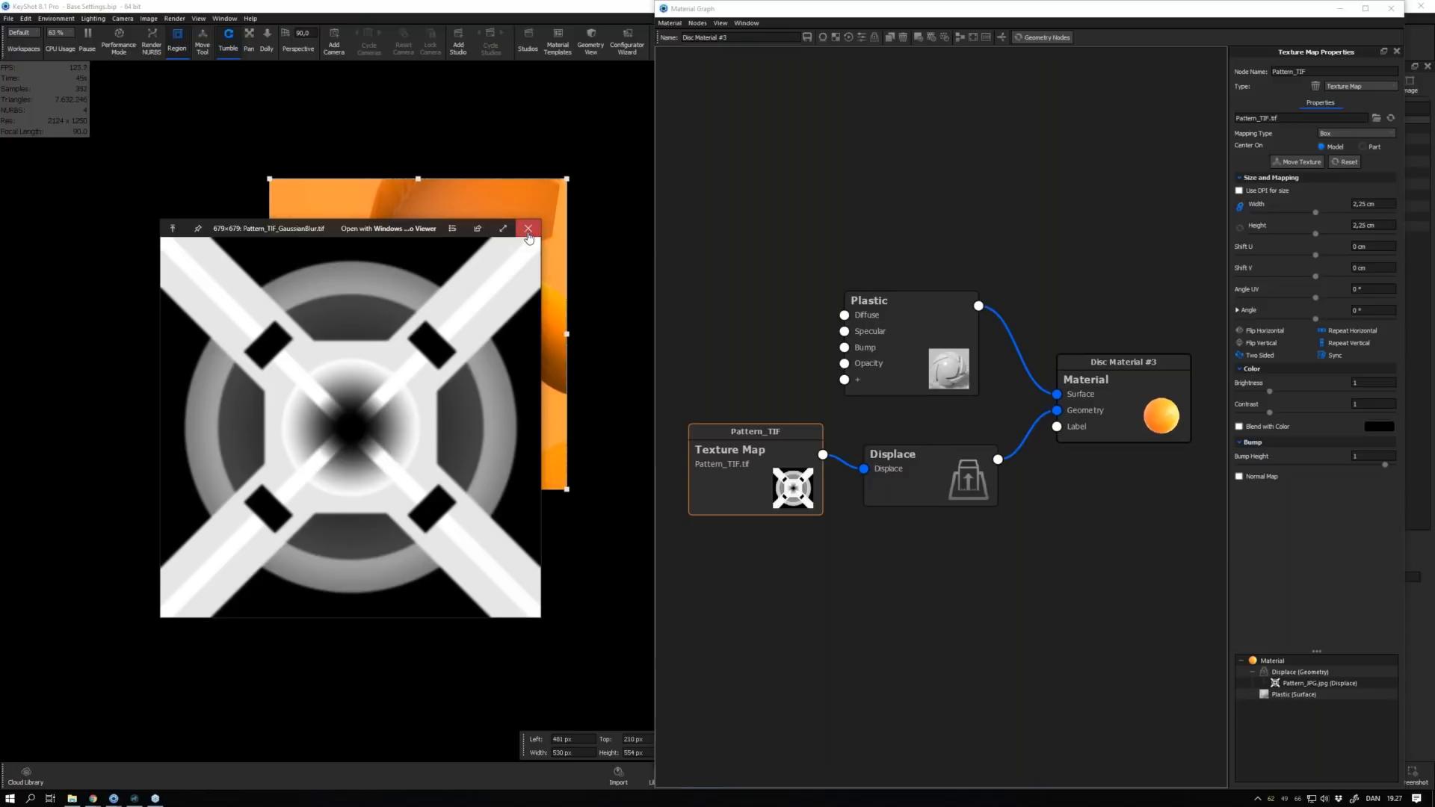
pyautogui.click(528, 232)
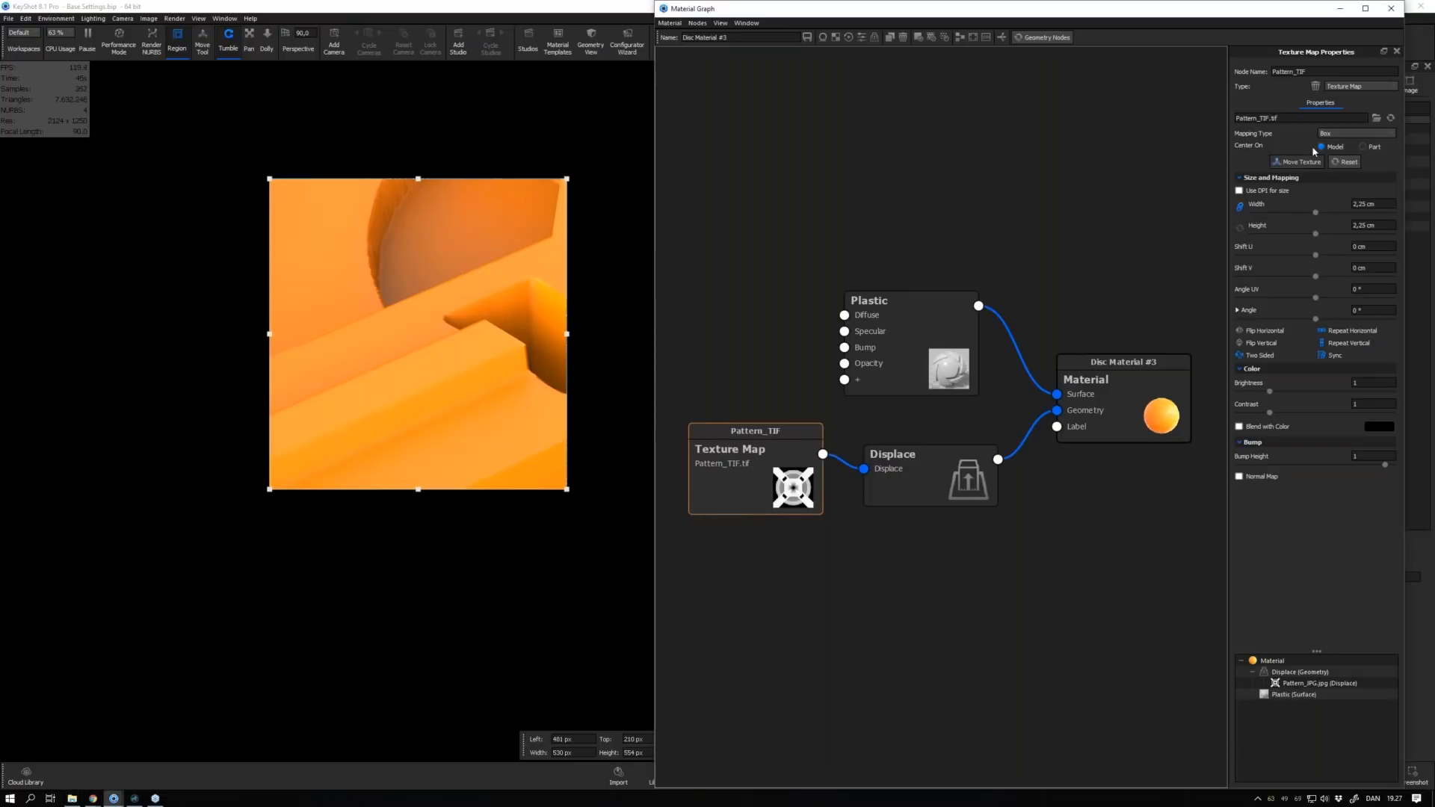
# Load Pattern_TIF_GaussianBlur.tif into the displacement texture map and execute the geometry node
pyautogui.click(1376, 118)
pyautogui.click(918, 136)
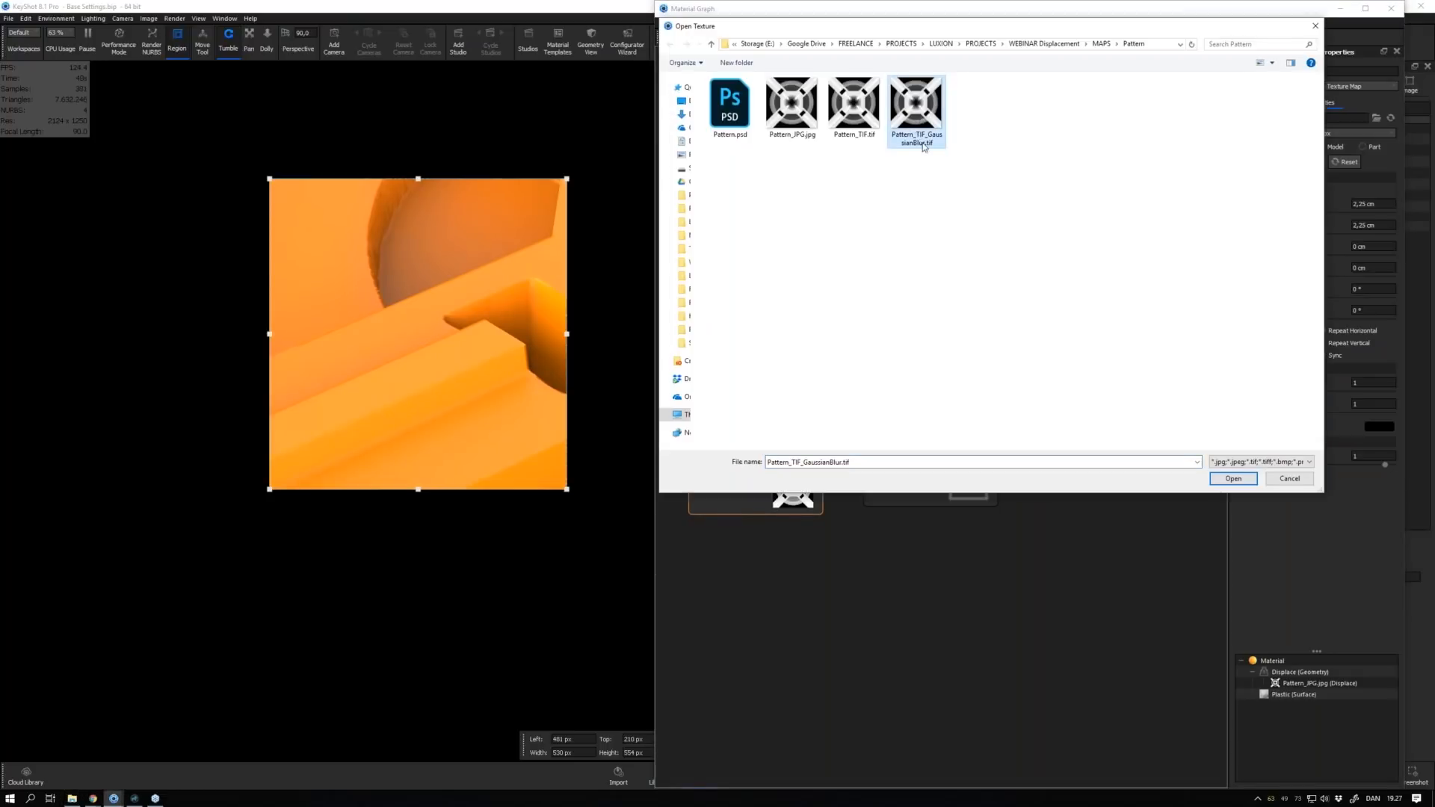
pyautogui.click(1230, 482)
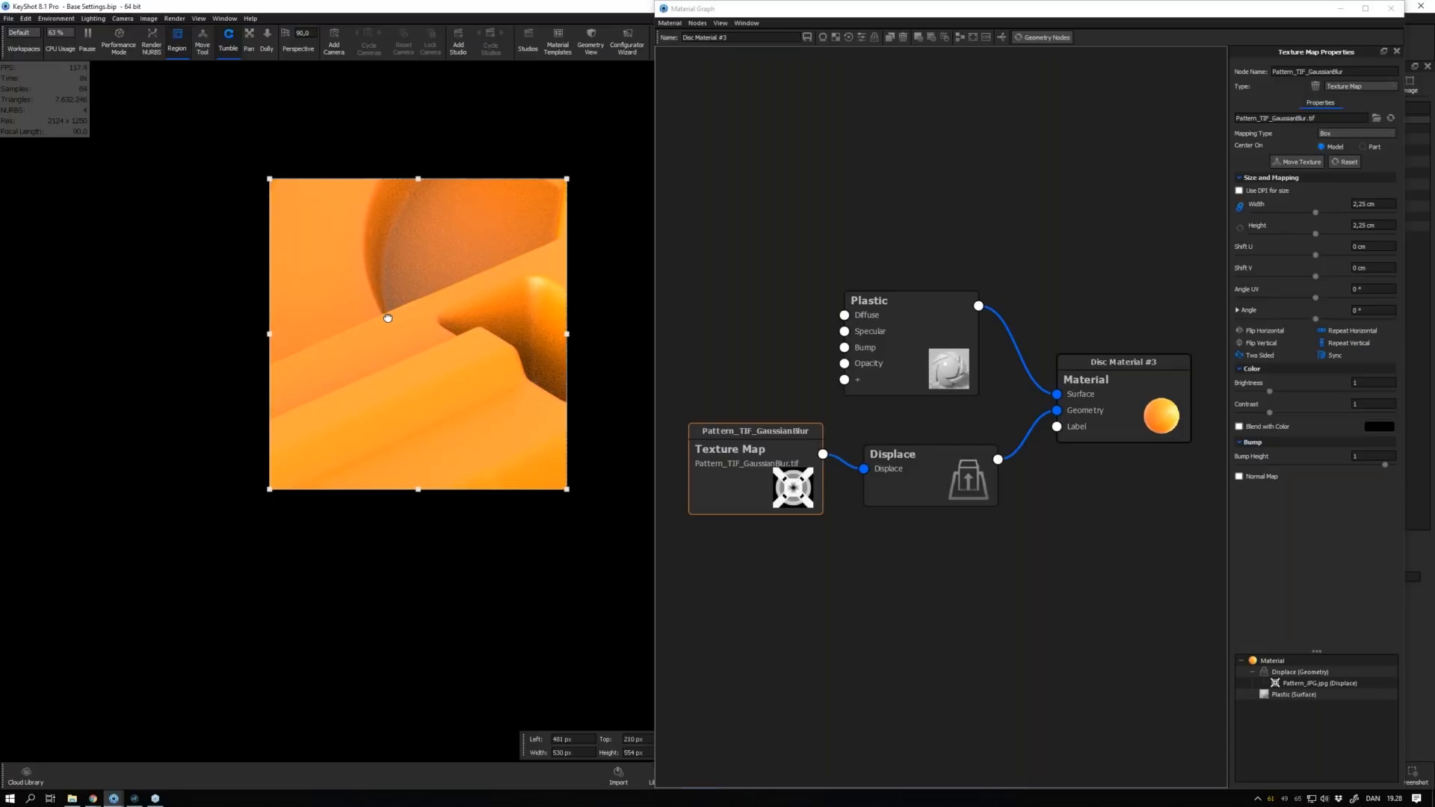
# Turn off region rendering, close the material graph, and view the smoothed pattern across the disc
pyautogui.moveTo(388, 318); pyautogui.dragTo(416, 322)
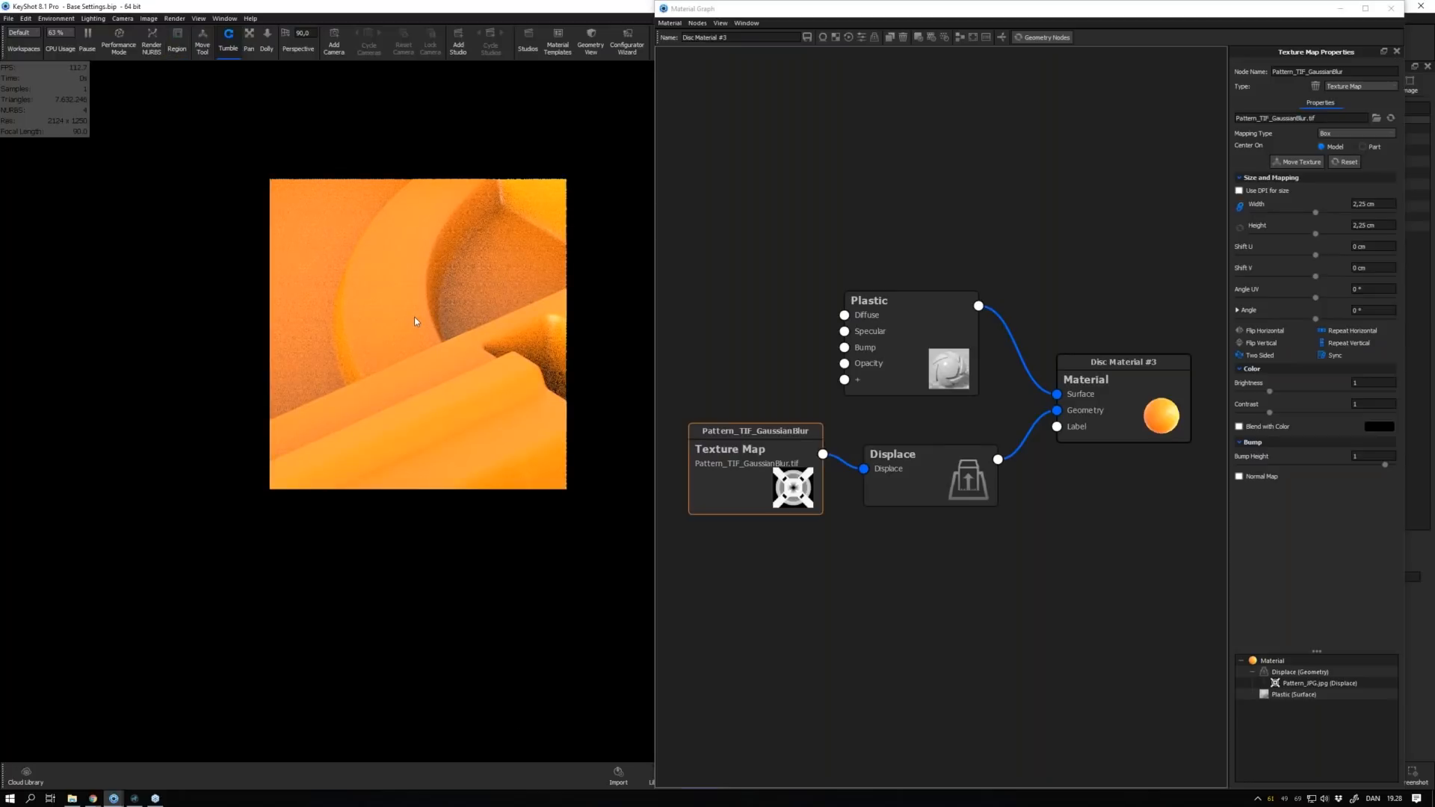
pyautogui.moveTo(415, 318); pyautogui.dragTo(400, 317)
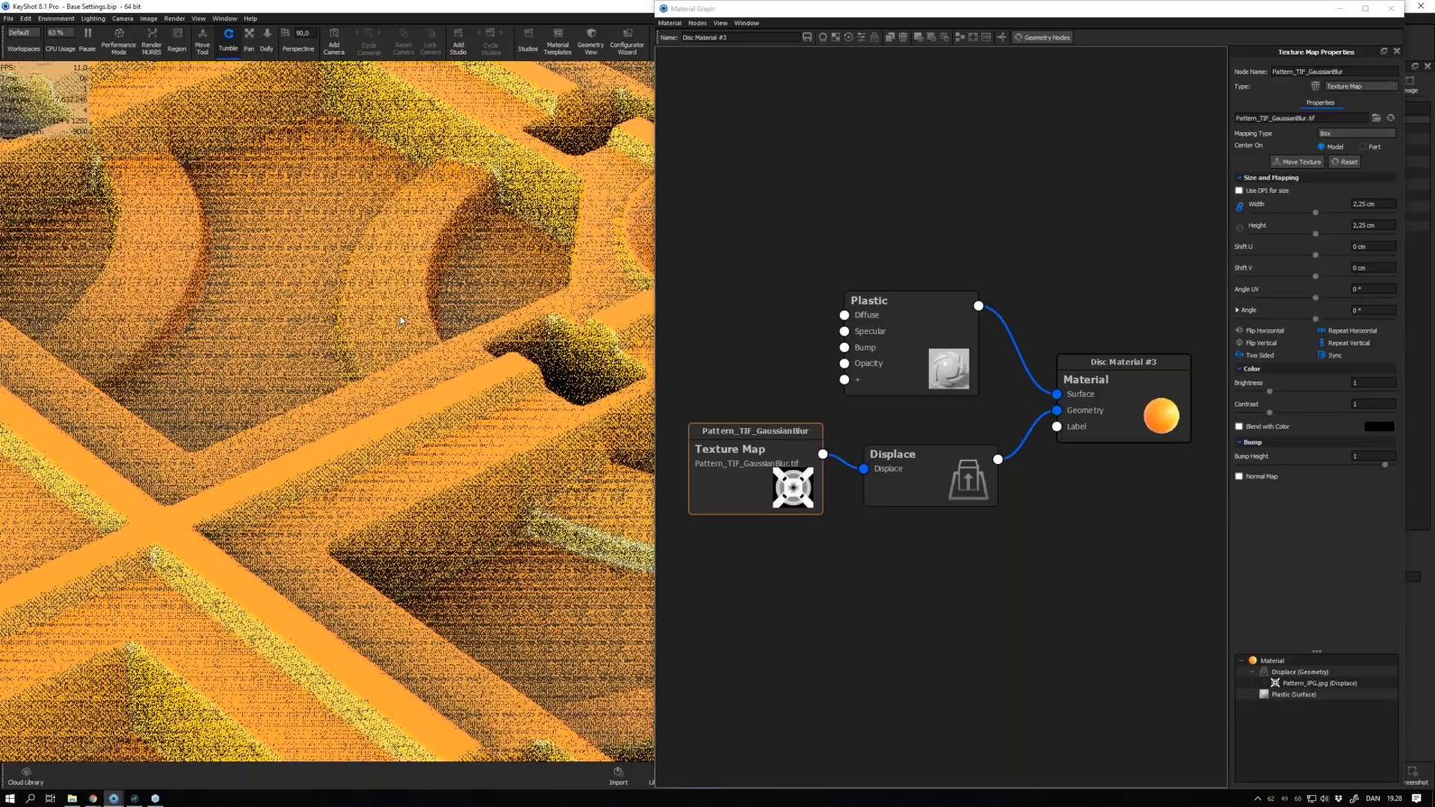
pyautogui.scroll(-5, 397, 292)
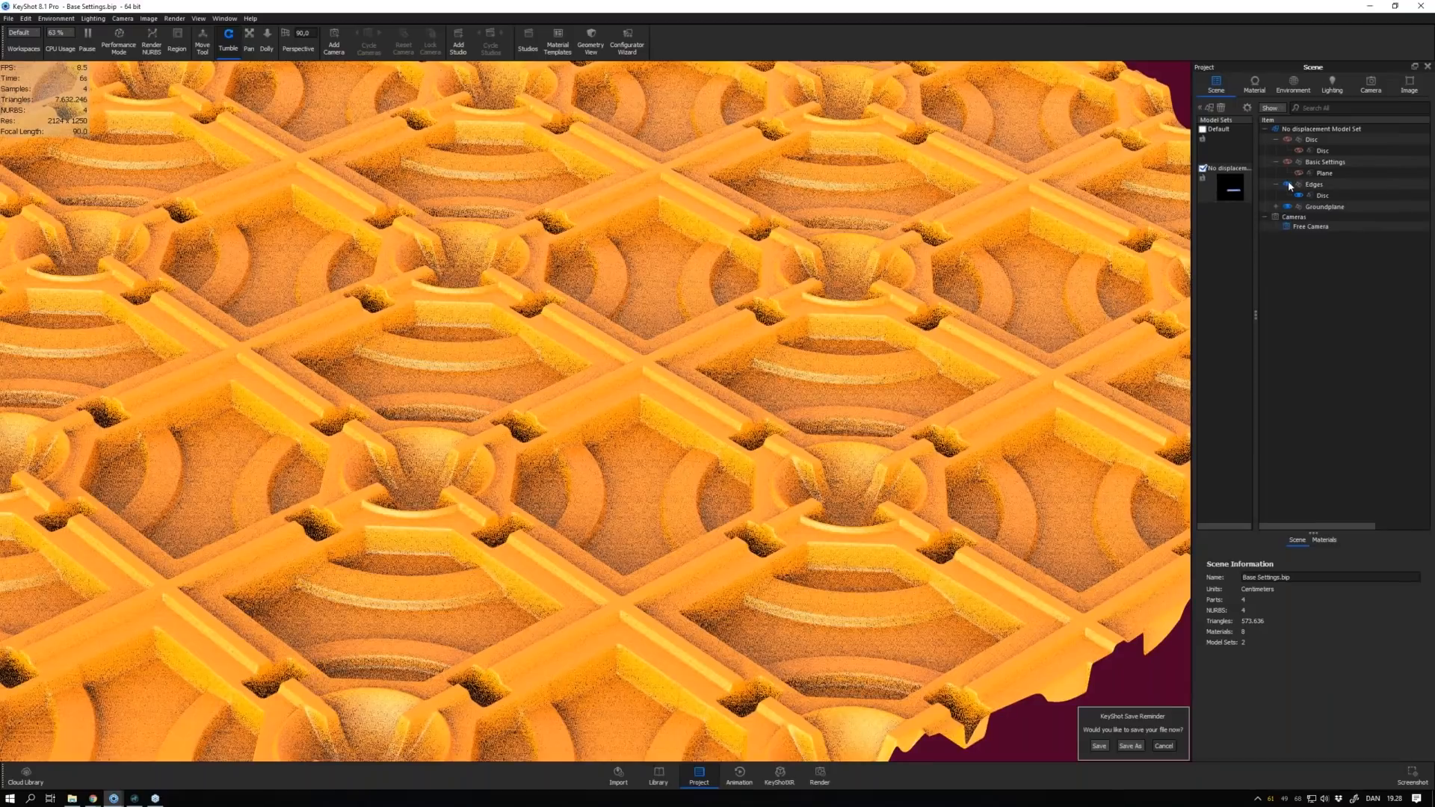
# Open the blue disc's material graph and rearrange the nodes of the Fall-off #1 material
pyautogui.rightClick(781, 280)
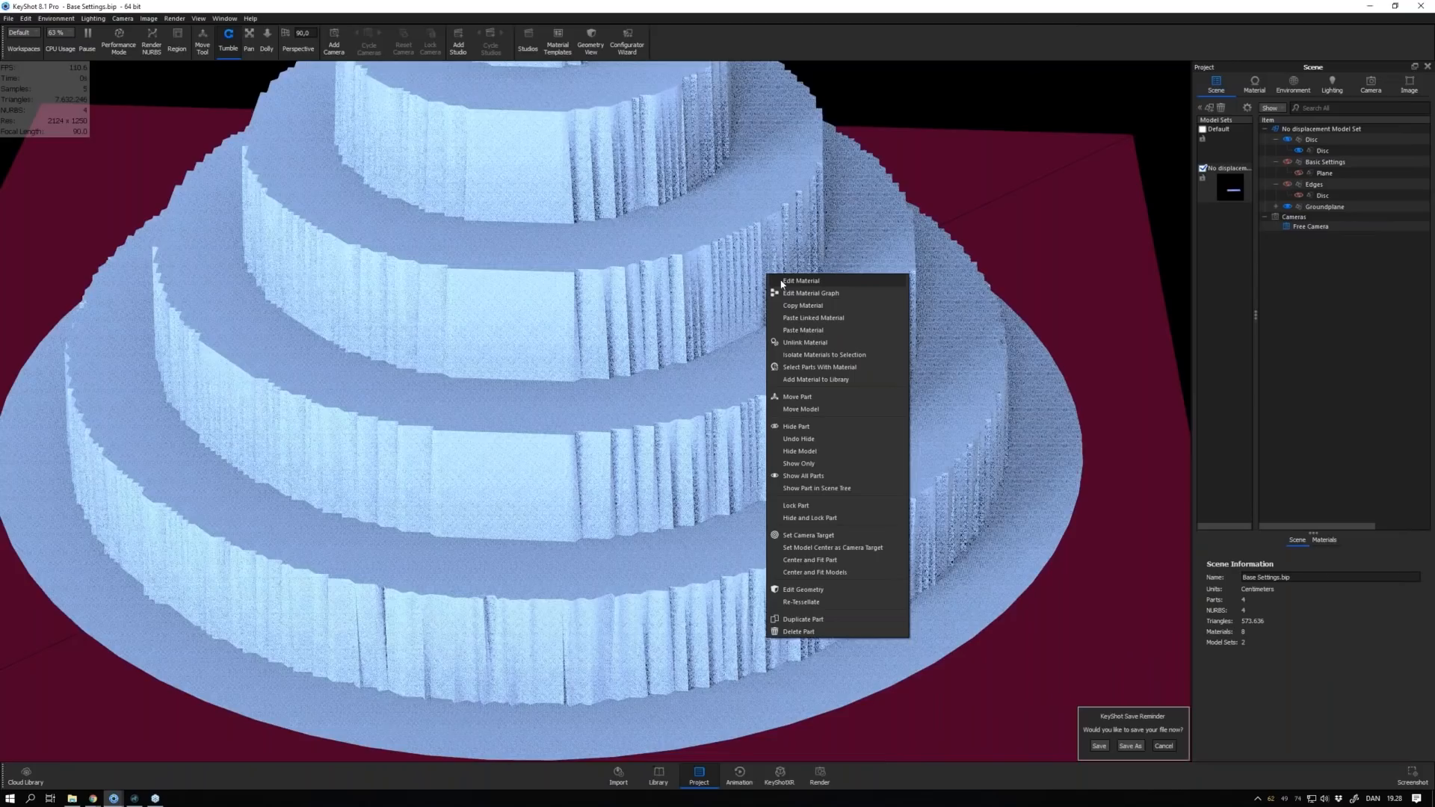
pyautogui.click(793, 293)
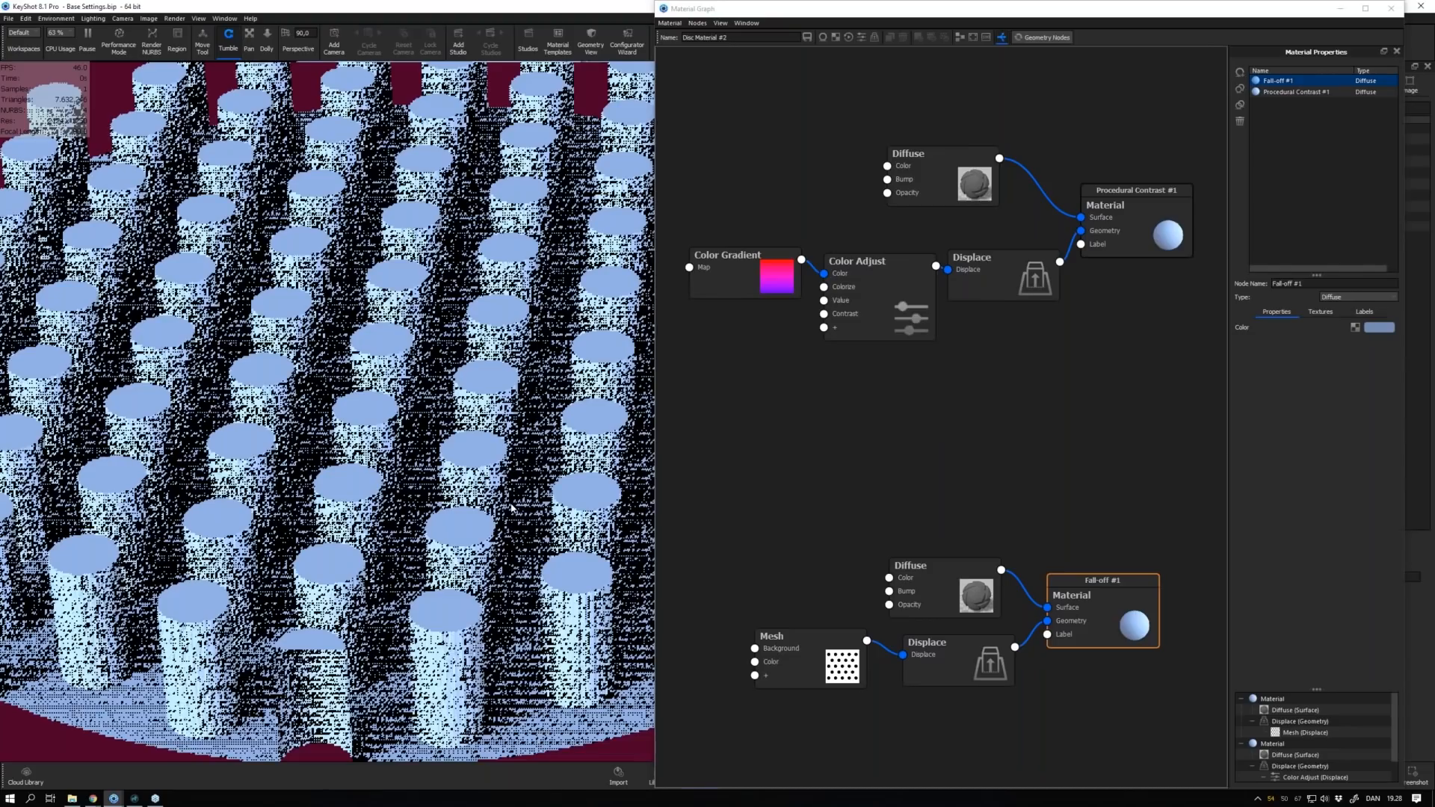
pyautogui.moveTo(512, 507); pyautogui.dragTo(410, 485)
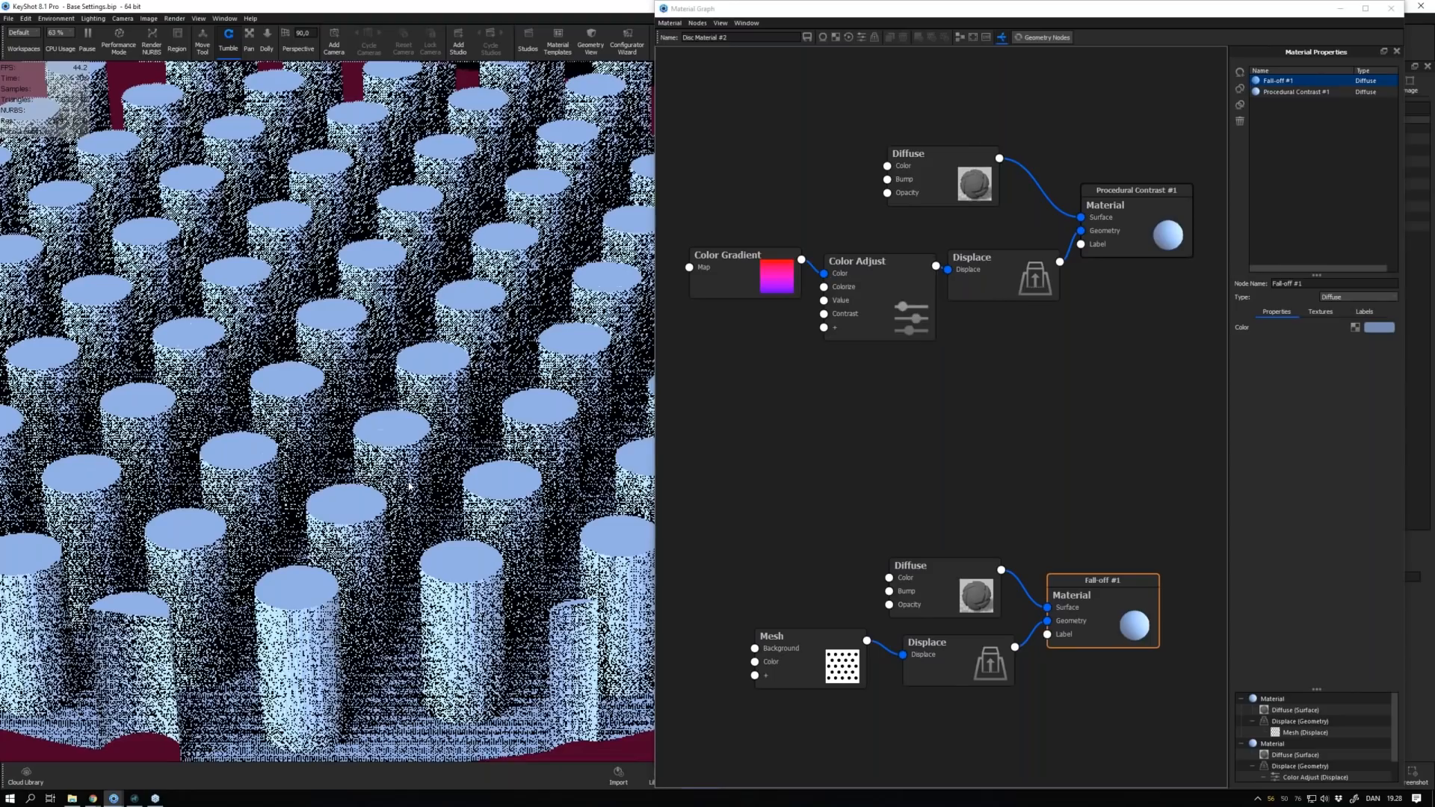
pyautogui.scroll(4, 410, 487)
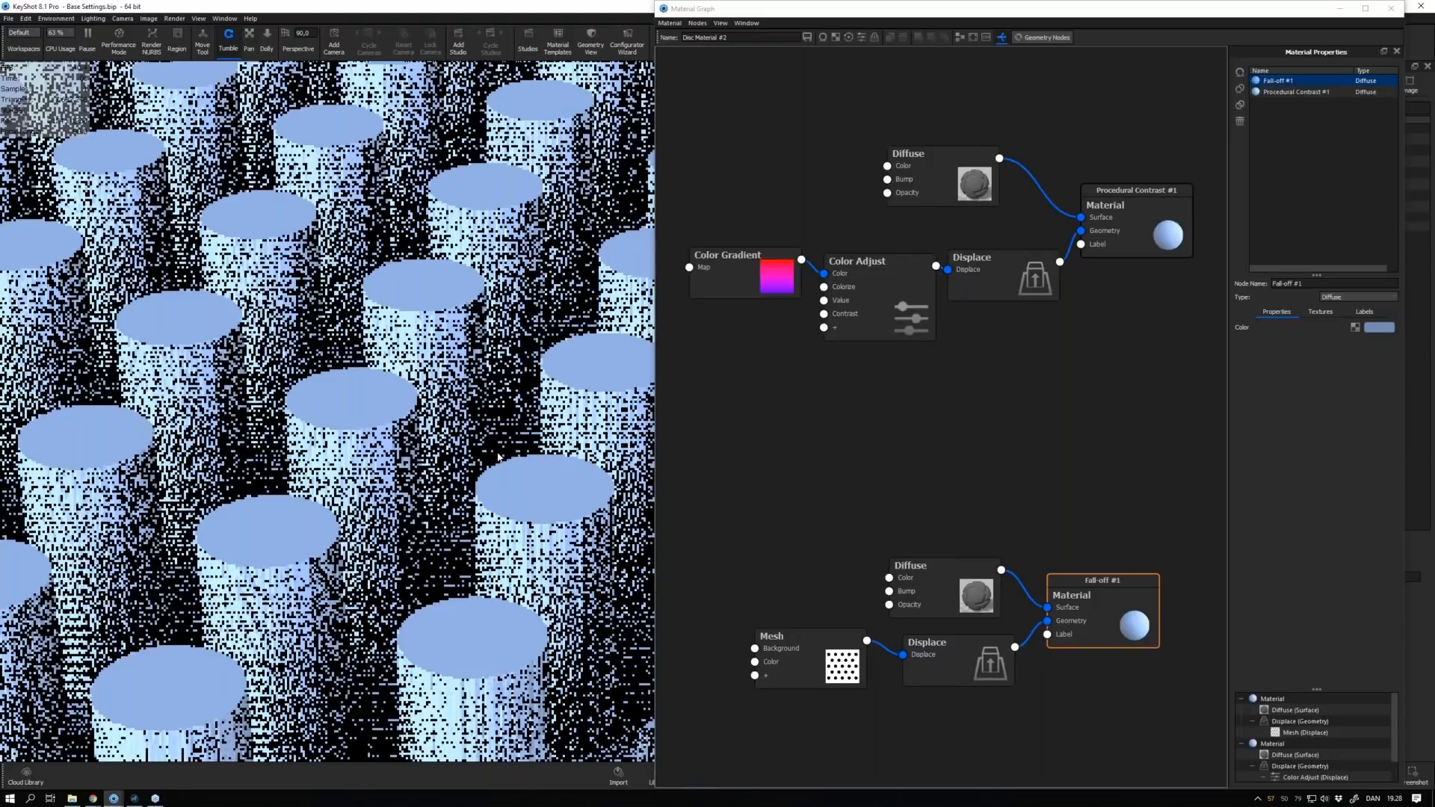
pyautogui.moveTo(845, 651); pyautogui.dragTo(817, 639)
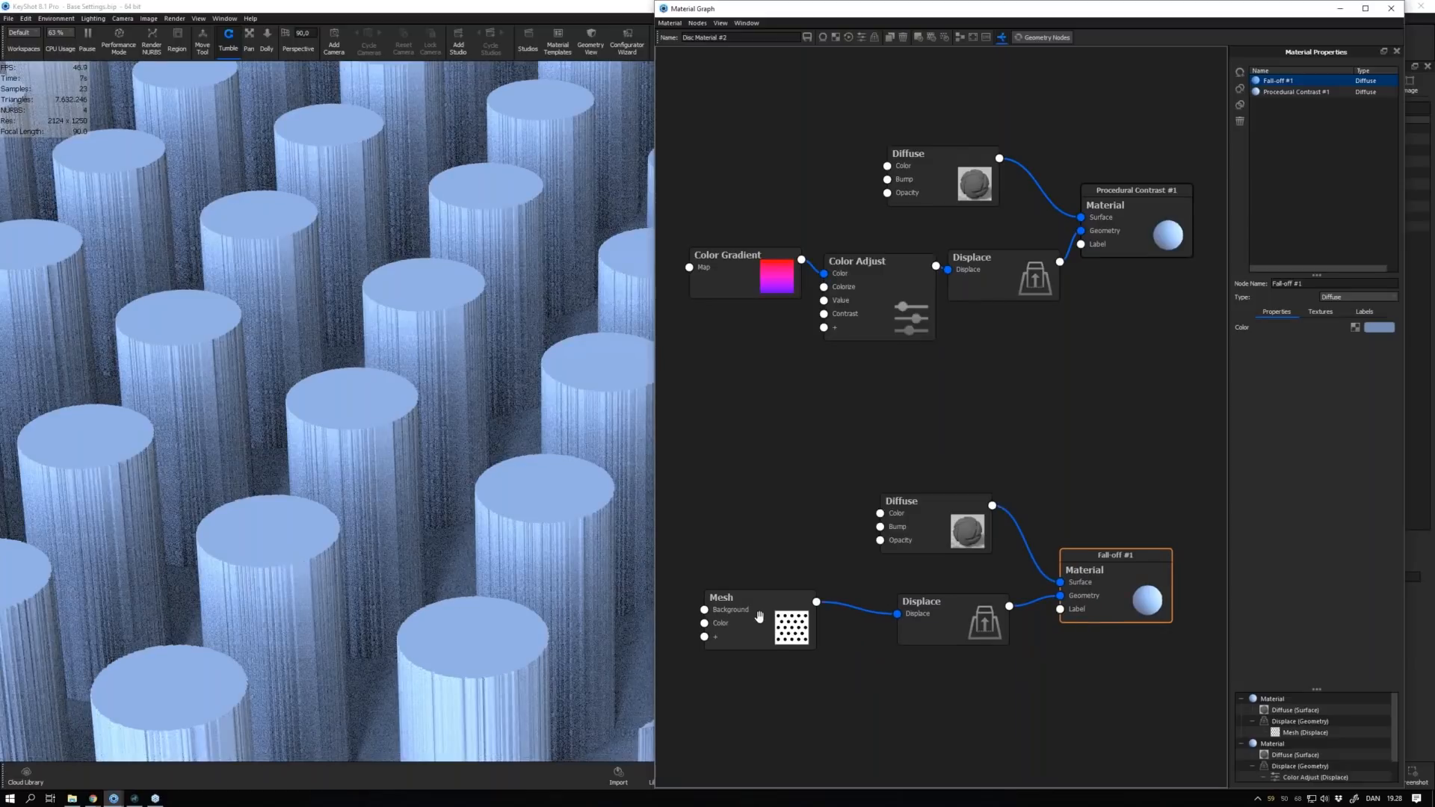
# Open the Mesh texture node's properties and preview its black-and-white pattern on the displaced cylinders, ending with the preview off
pyautogui.click(760, 617)
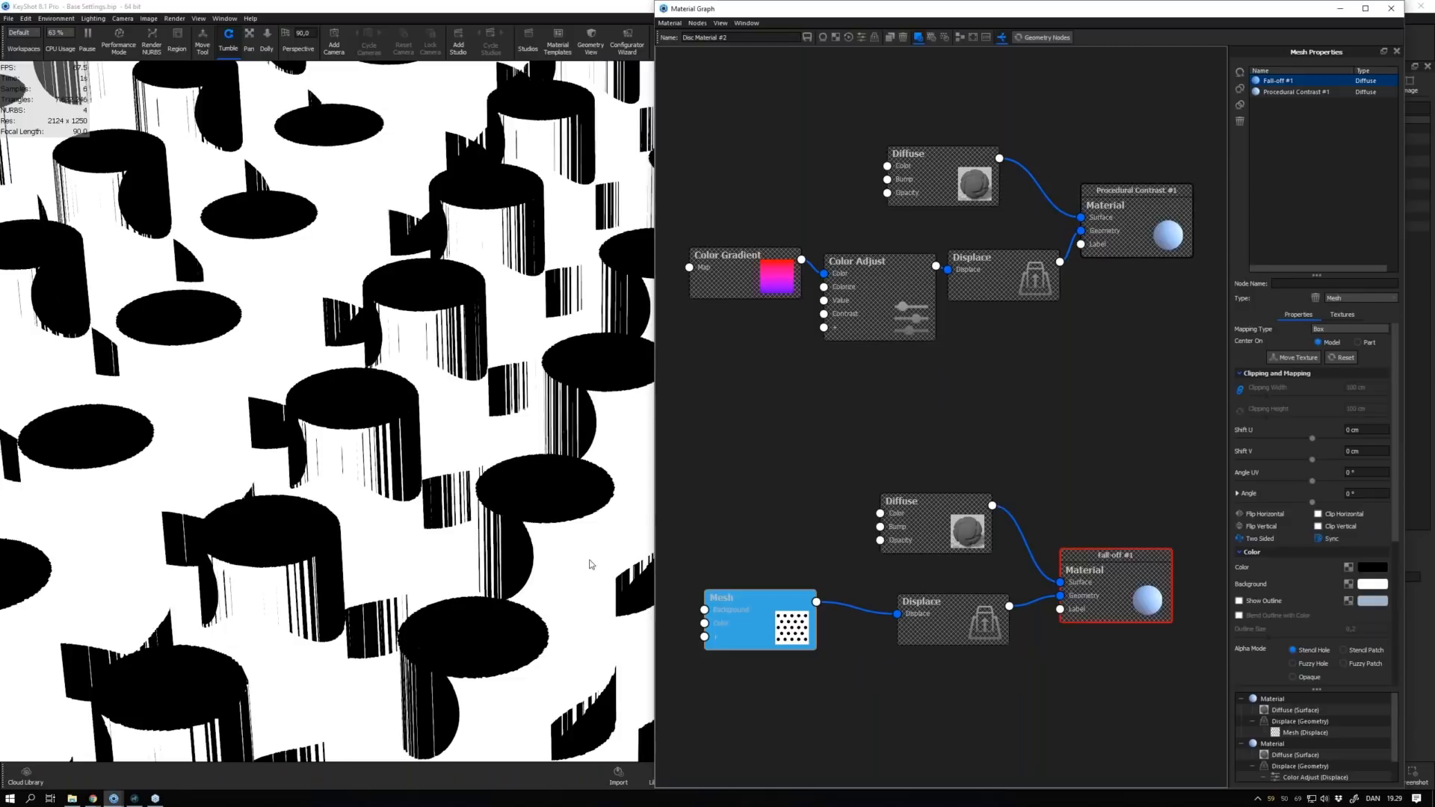
pyautogui.scroll(-5, 592, 567)
pyautogui.press('c')
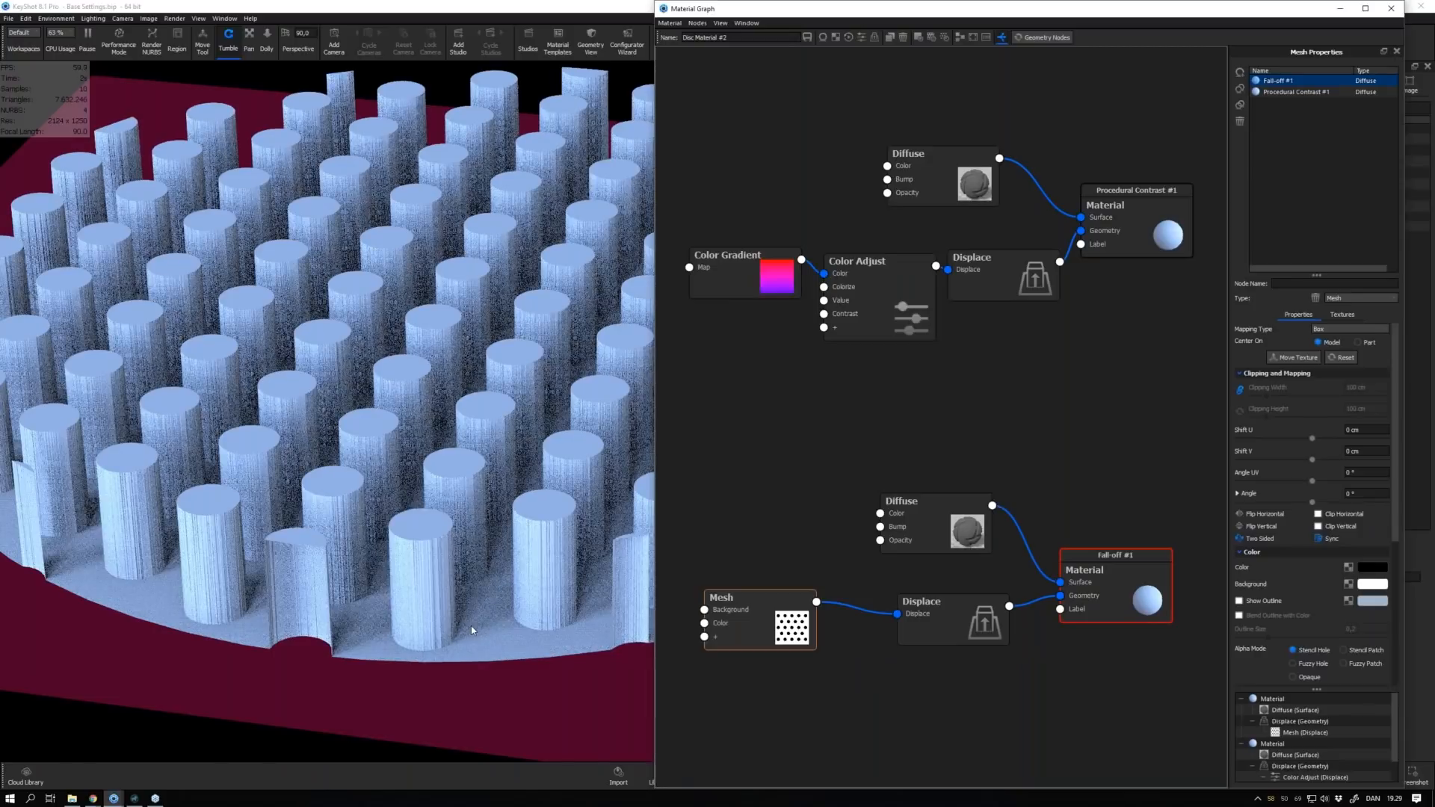
# Set the Mesh texture's falloff to 0.2 in its shape and pattern settings
pyautogui.moveTo(471, 626); pyautogui.dragTo(454, 565, button='middle')
pyautogui.scroll(5, 454, 565)
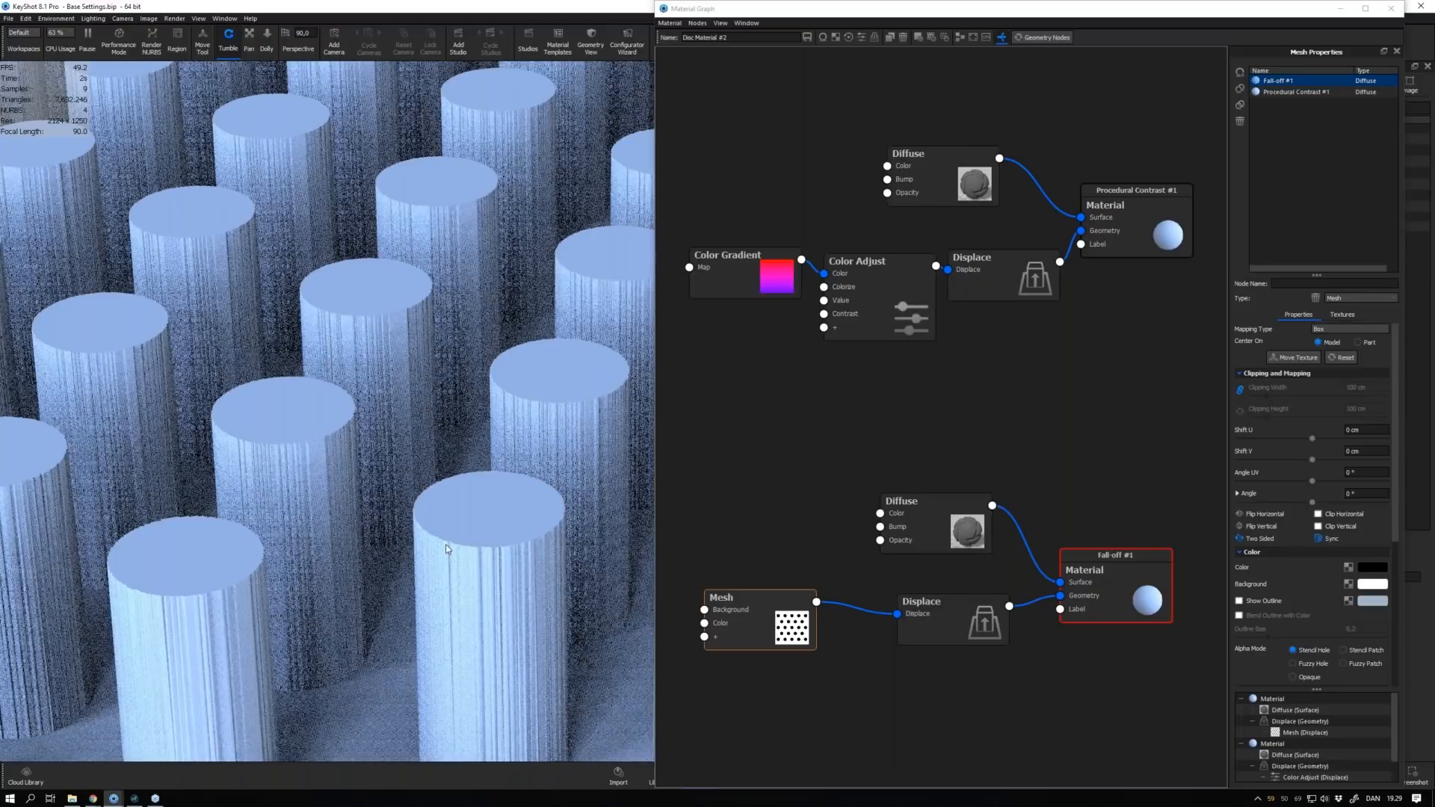
pyautogui.scroll(-3, 1400, 583)
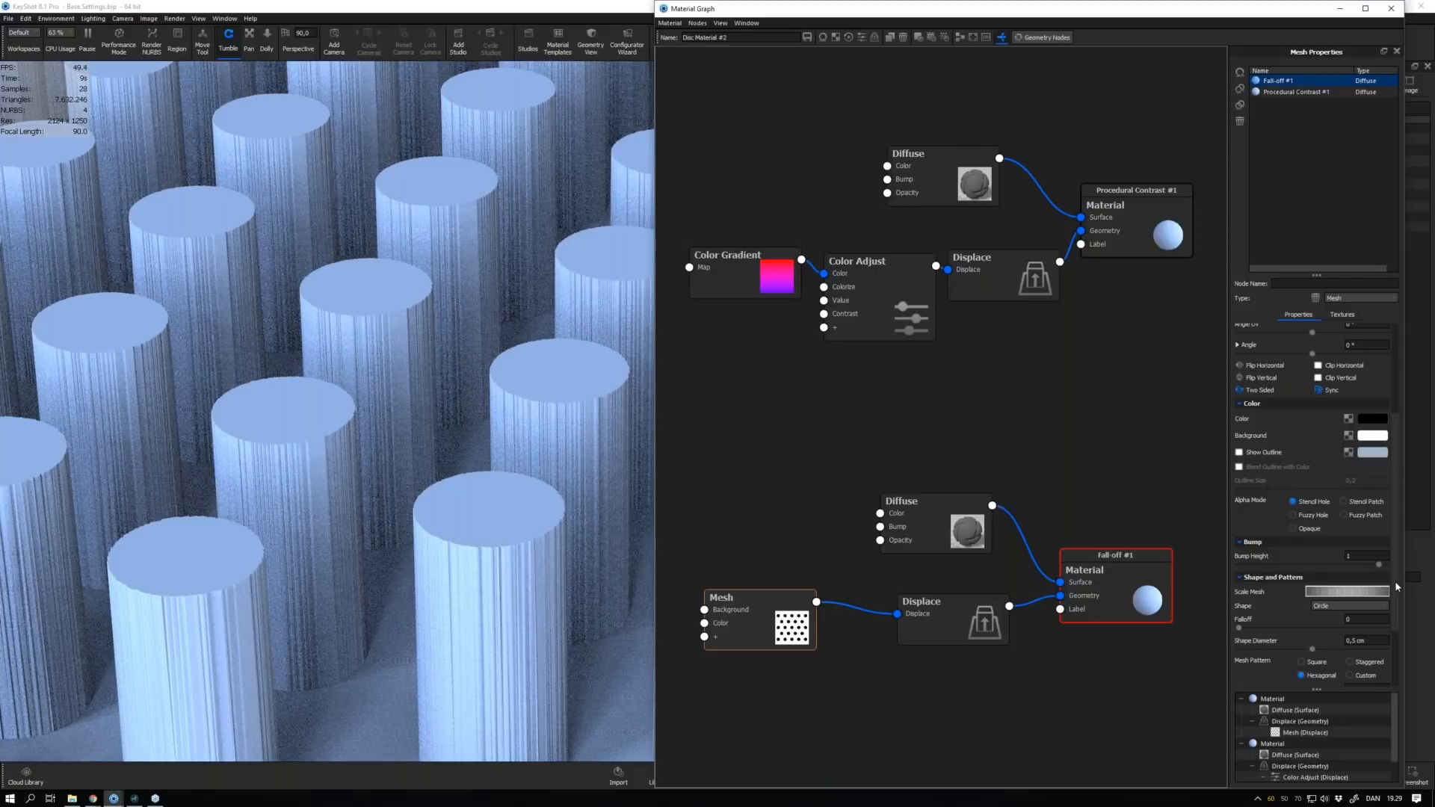
pyautogui.scroll(-1, 1395, 581)
pyautogui.click(1354, 570)
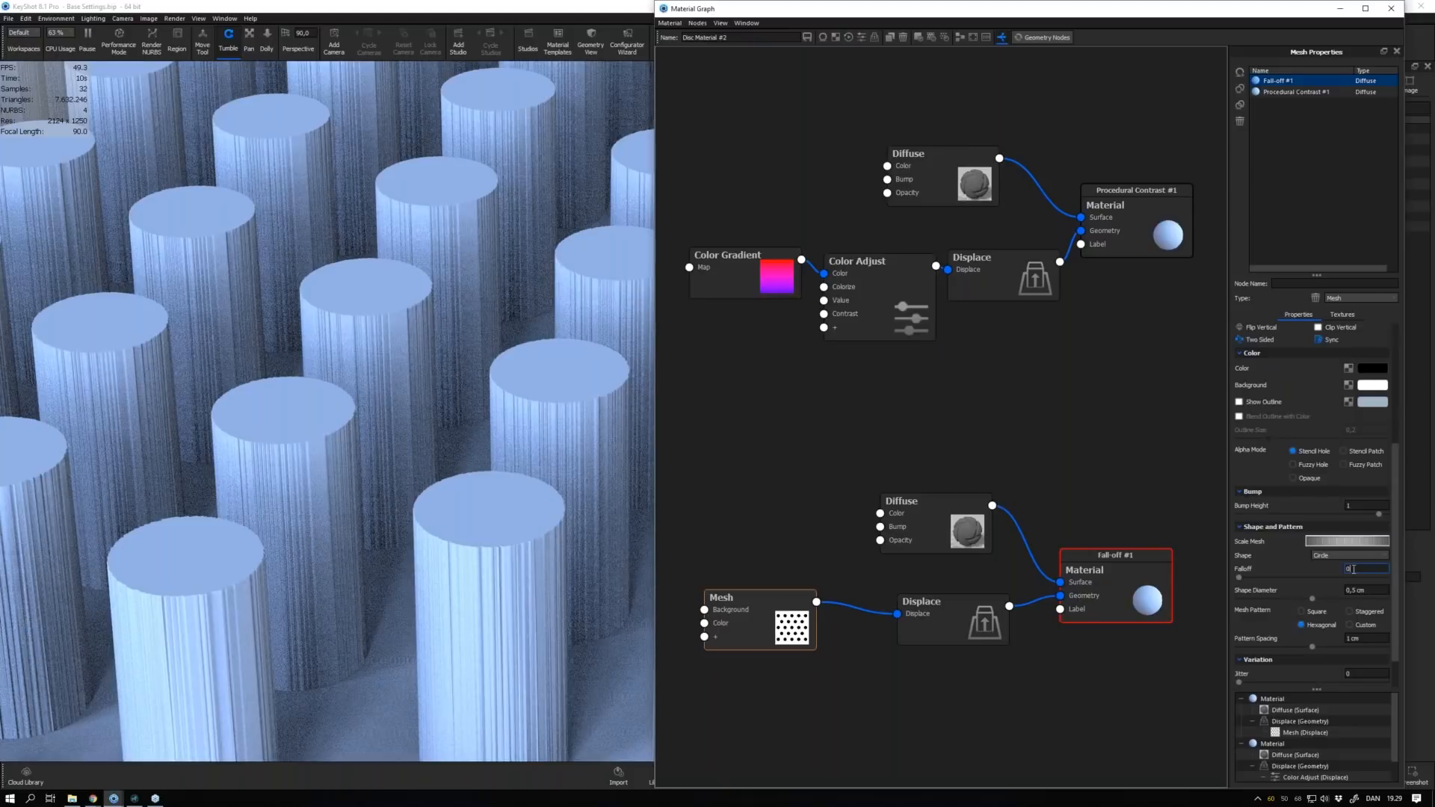
pyautogui.write(',2')
pyautogui.press('Return')
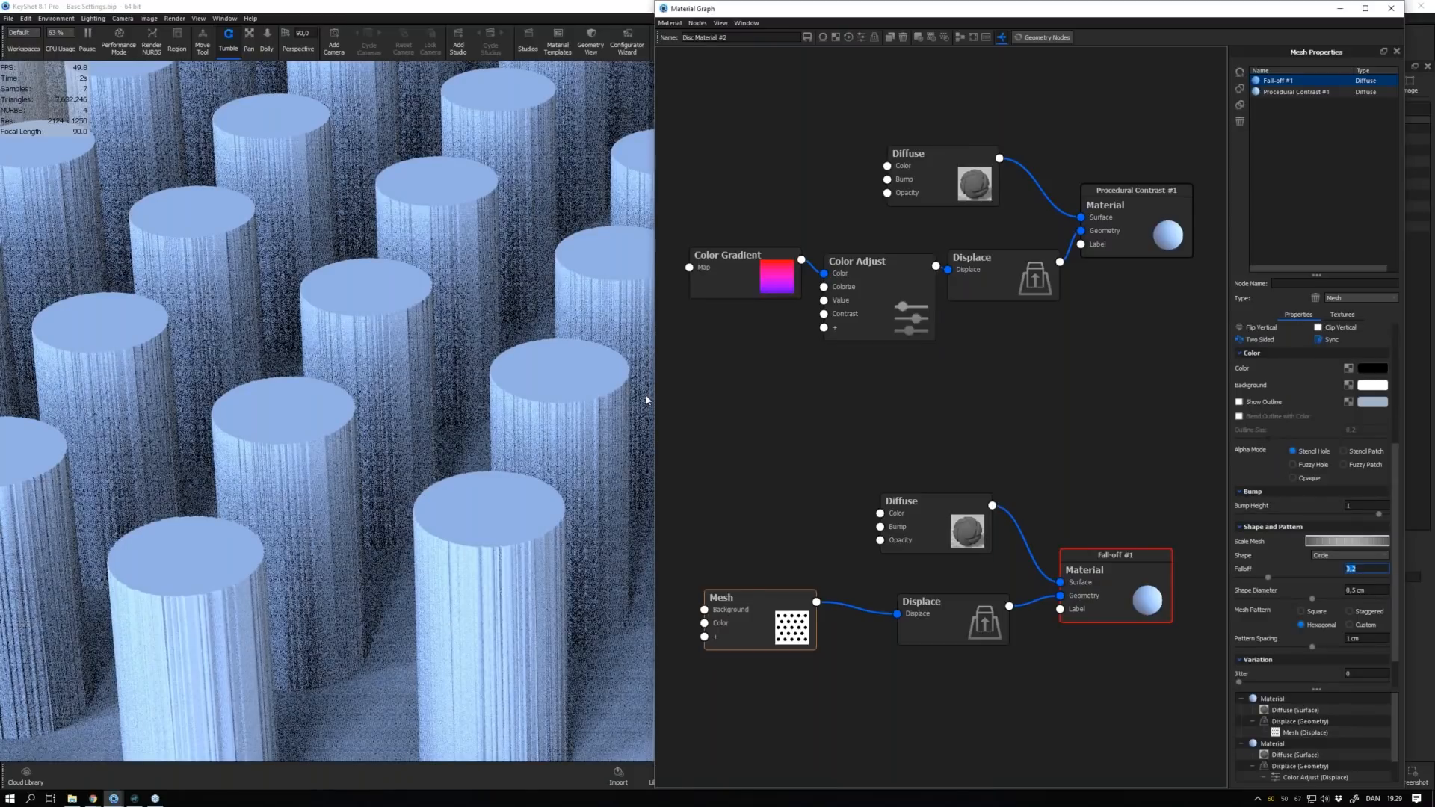
# Move the material graph window aside, open the Fall-off #1 material's Displace node, and re-execute the geometry
pyautogui.moveTo(648, 400); pyautogui.dragTo(658, 400)
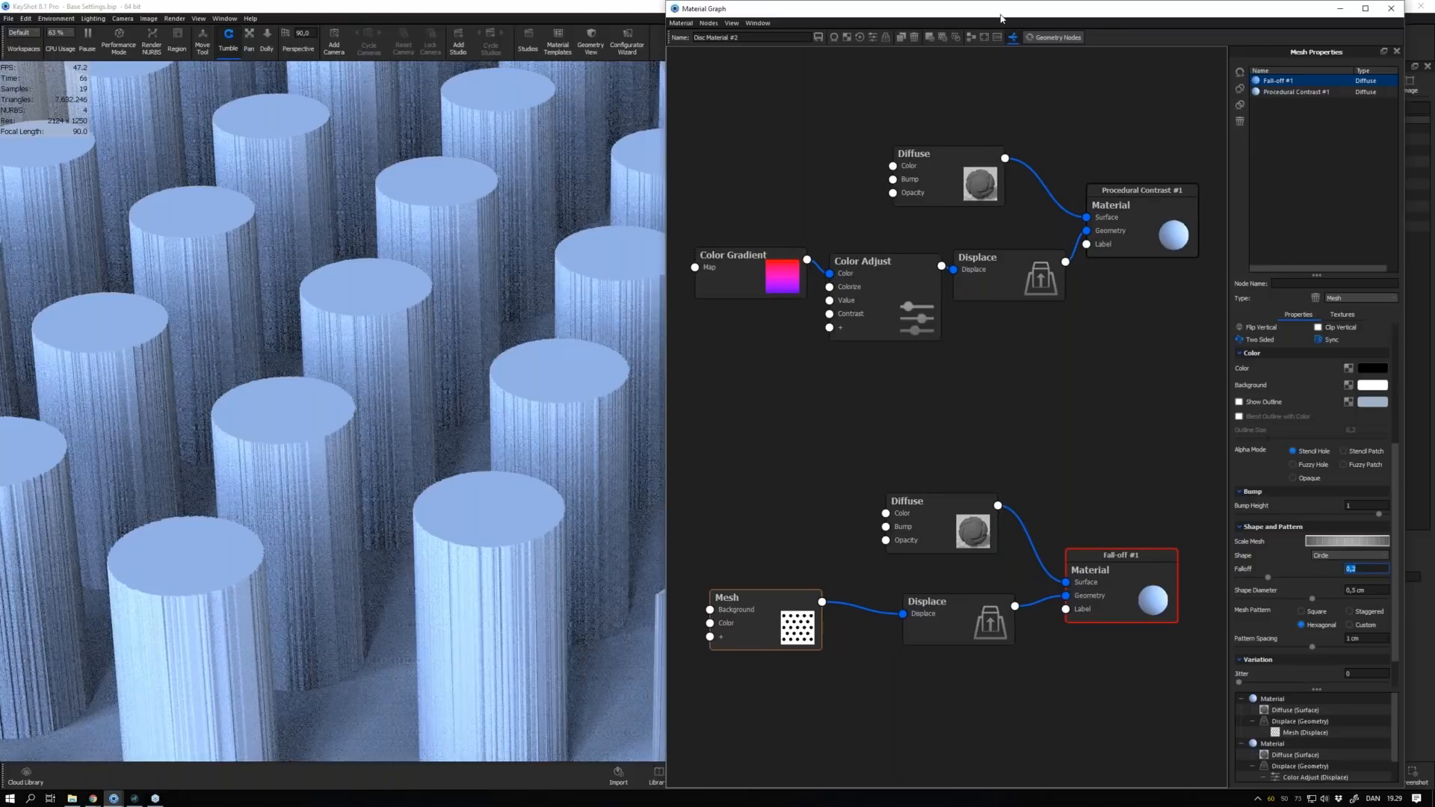
pyautogui.moveTo(1002, 19); pyautogui.dragTo(1041, 120)
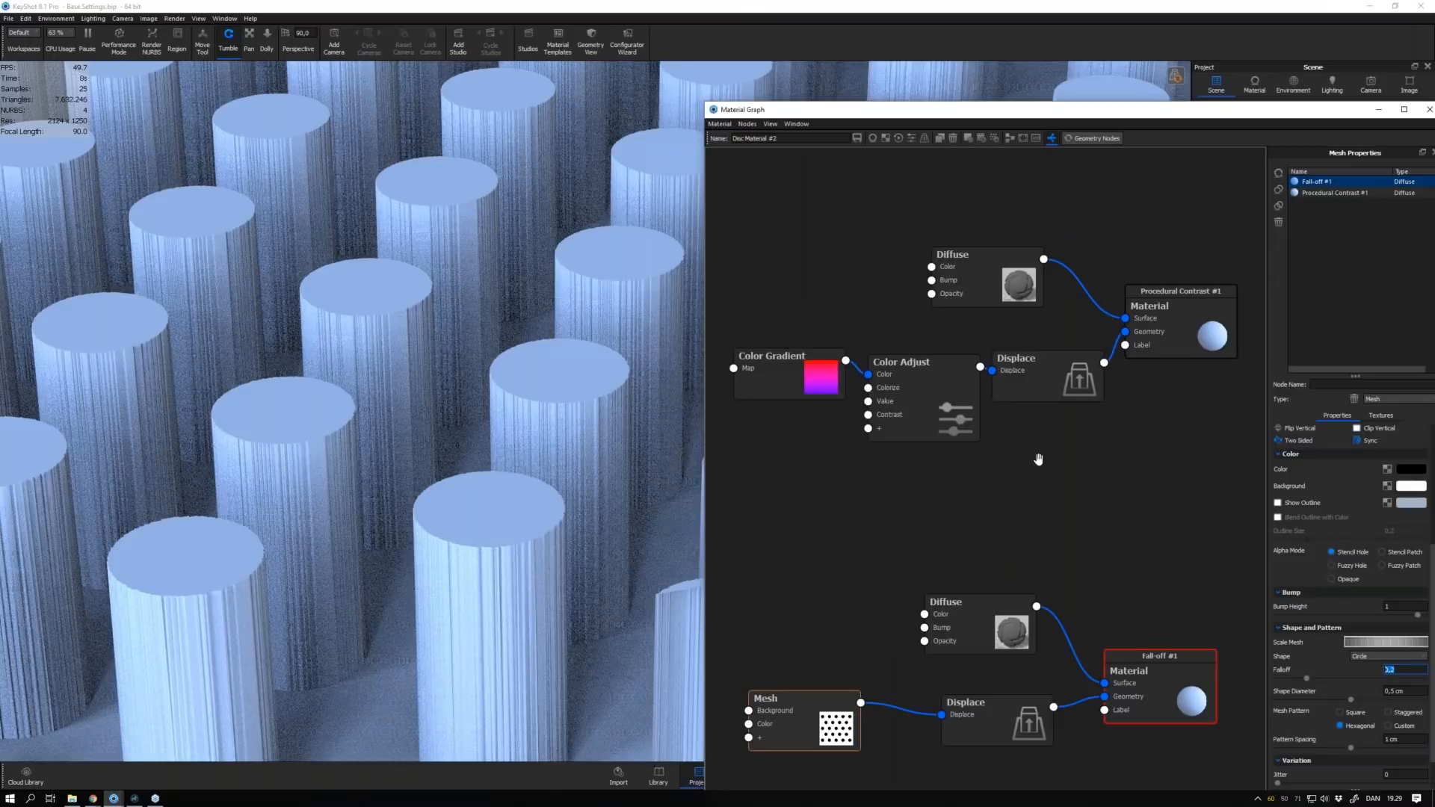
pyautogui.moveTo(979, 731); pyautogui.dragTo(976, 728)
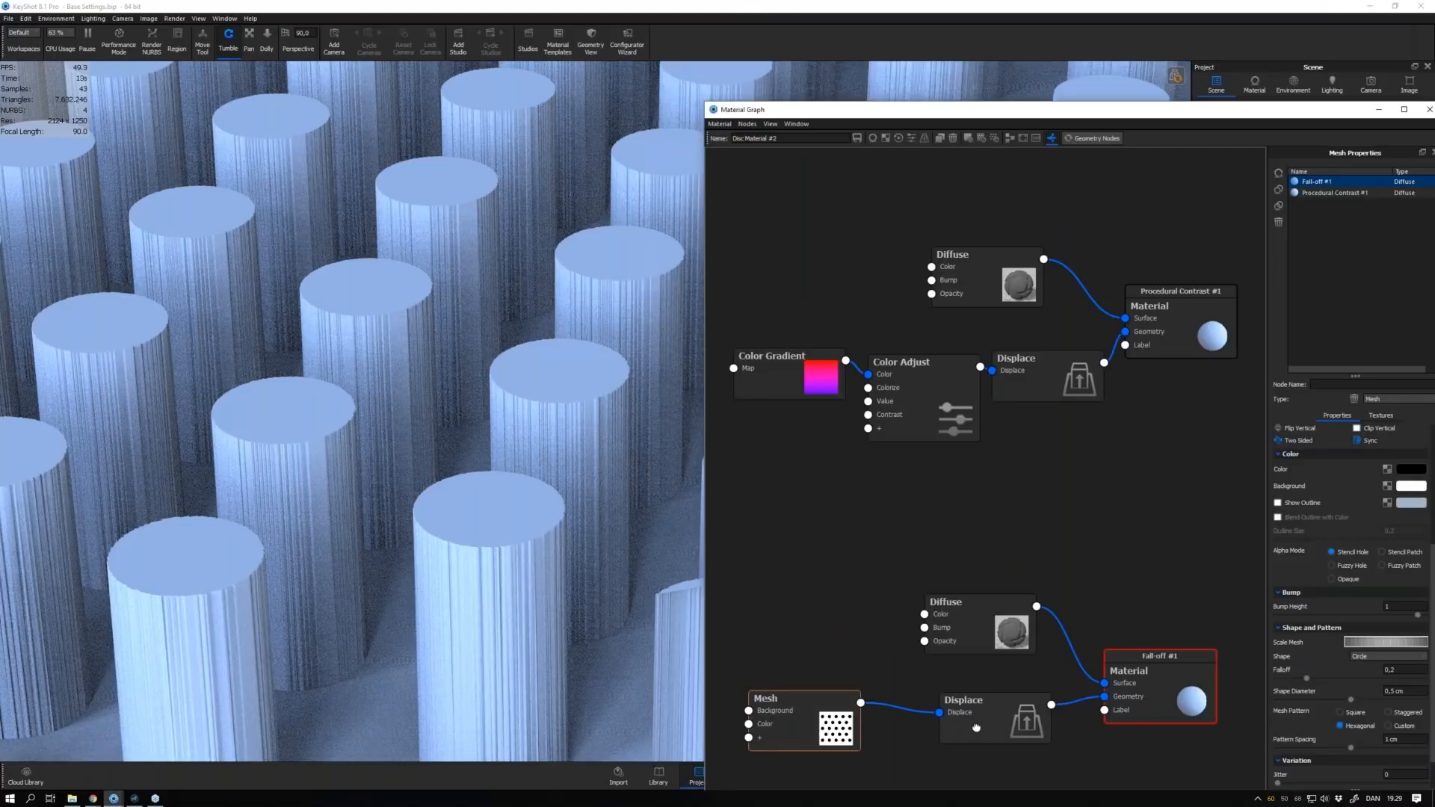
pyautogui.click(976, 728)
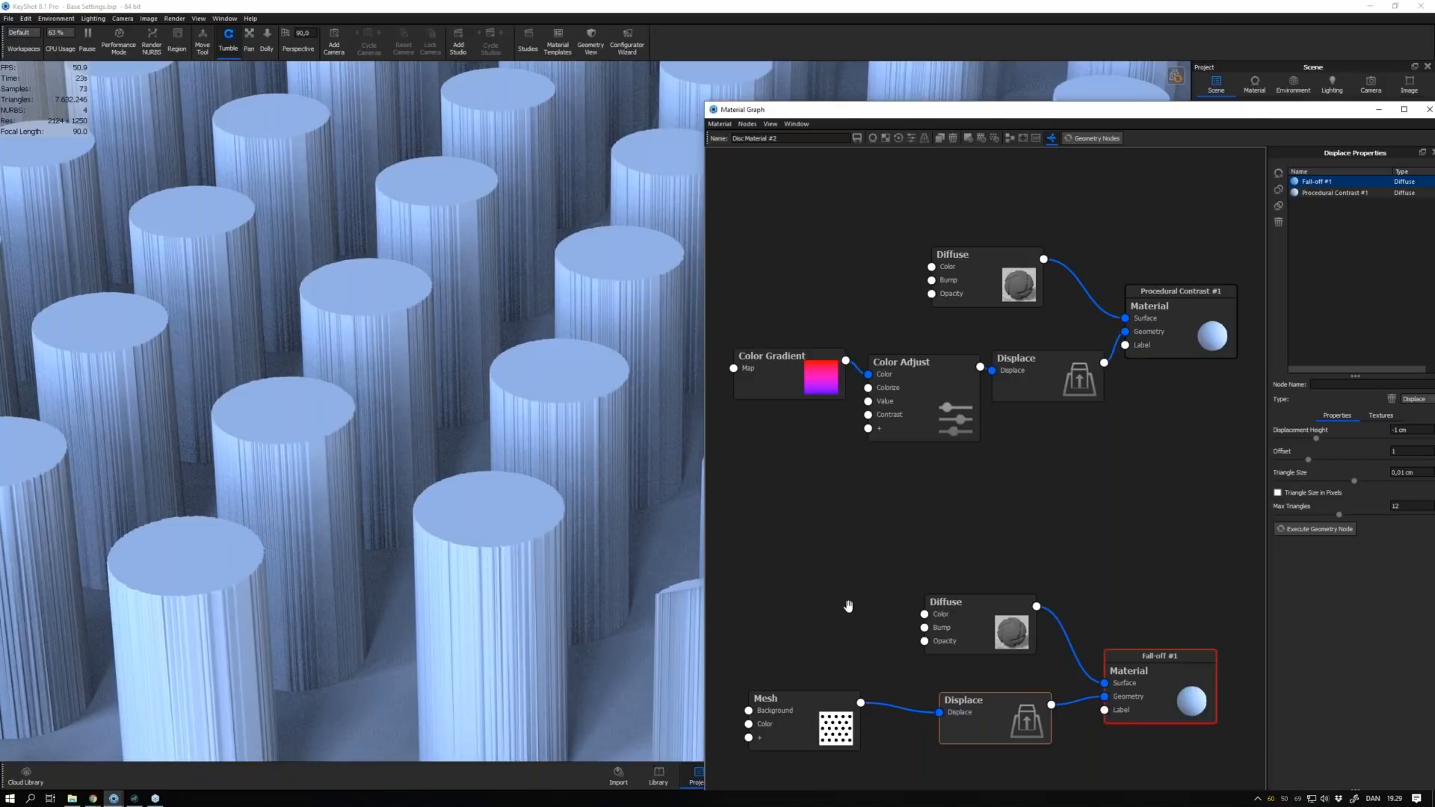
pyautogui.click(1176, 78)
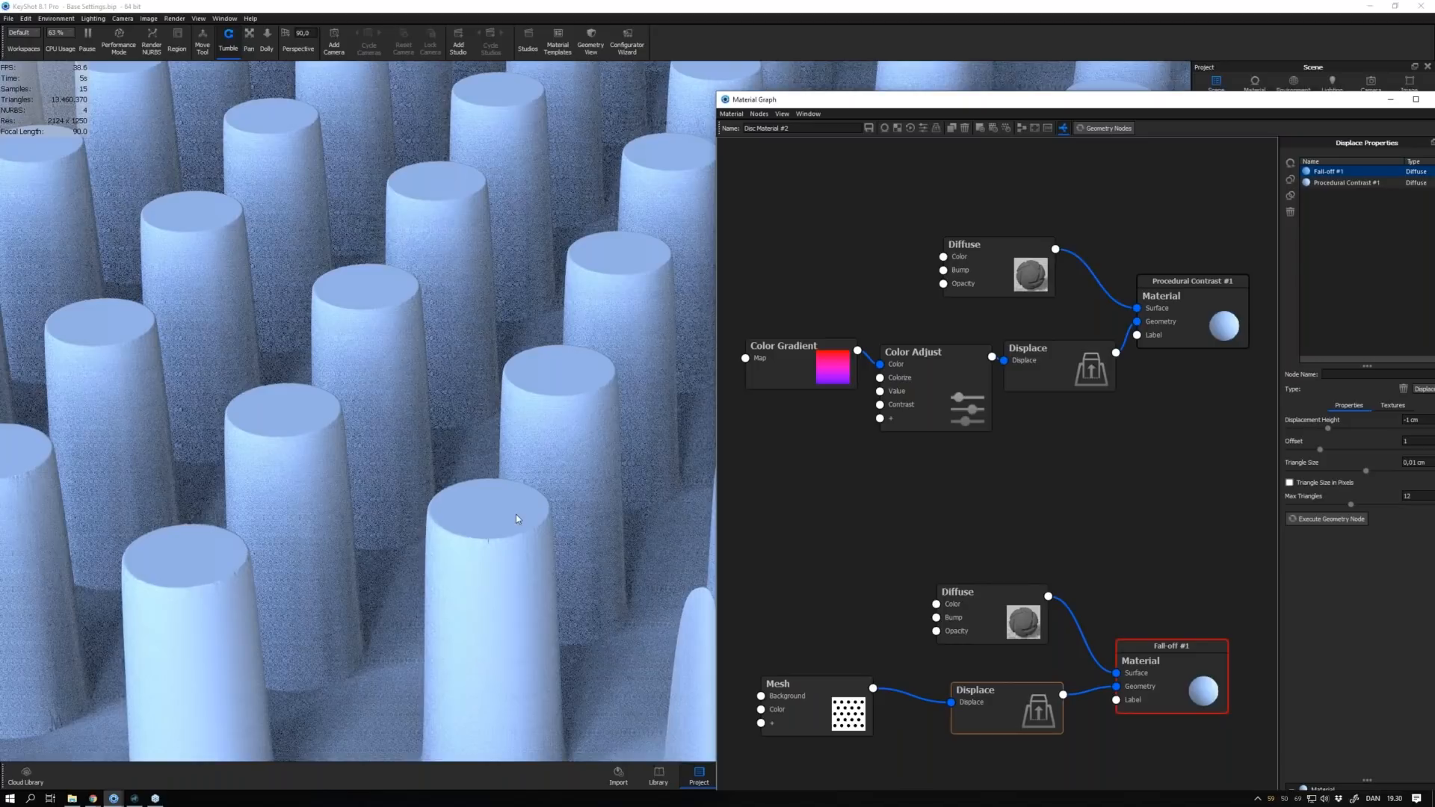
# View the tapered cylinders up close and across the whole disc, and close the material graph
pyautogui.moveTo(516, 515); pyautogui.dragTo(499, 527)
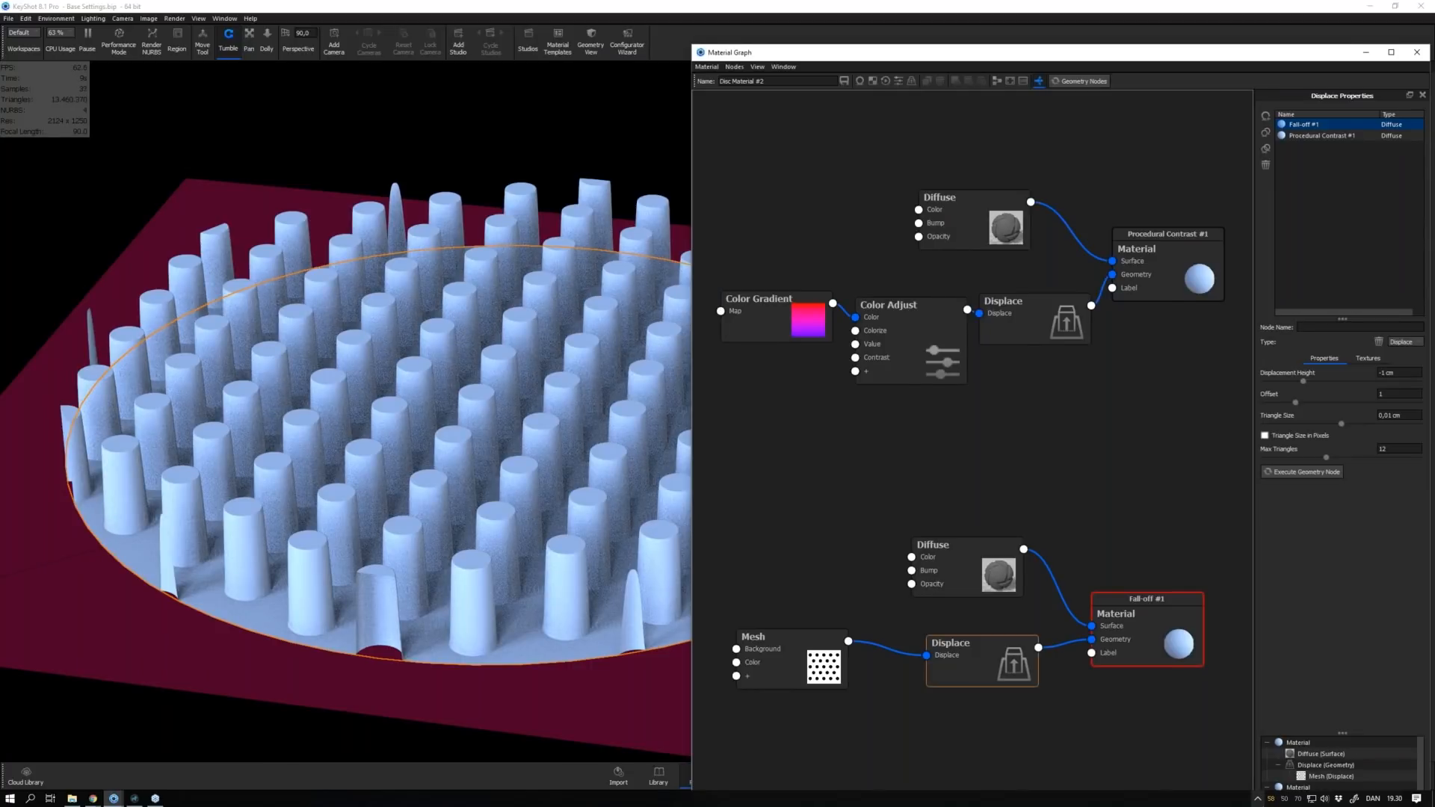
pyautogui.scroll(3, 456, 385)
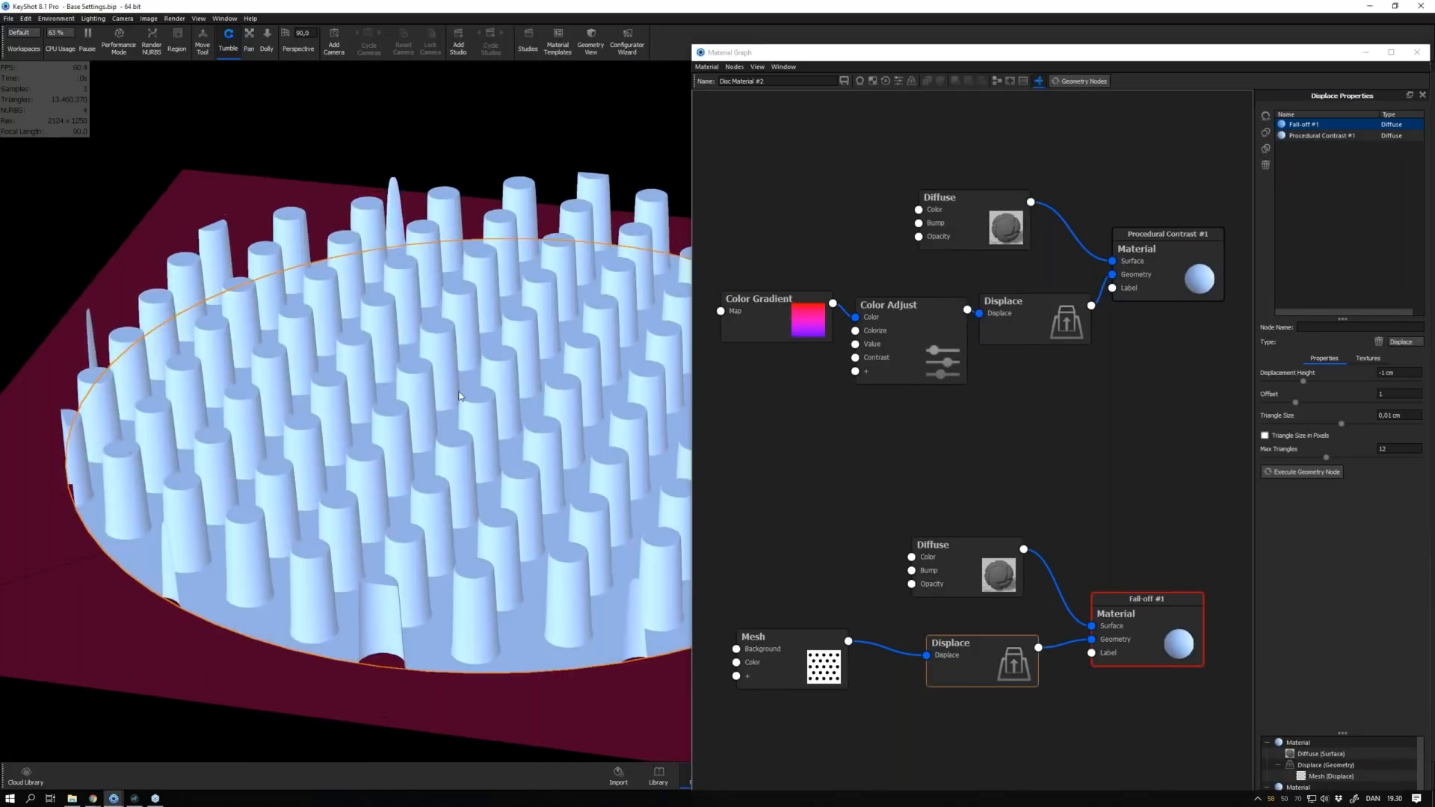
pyautogui.moveTo(456, 384); pyautogui.dragTo(451, 383)
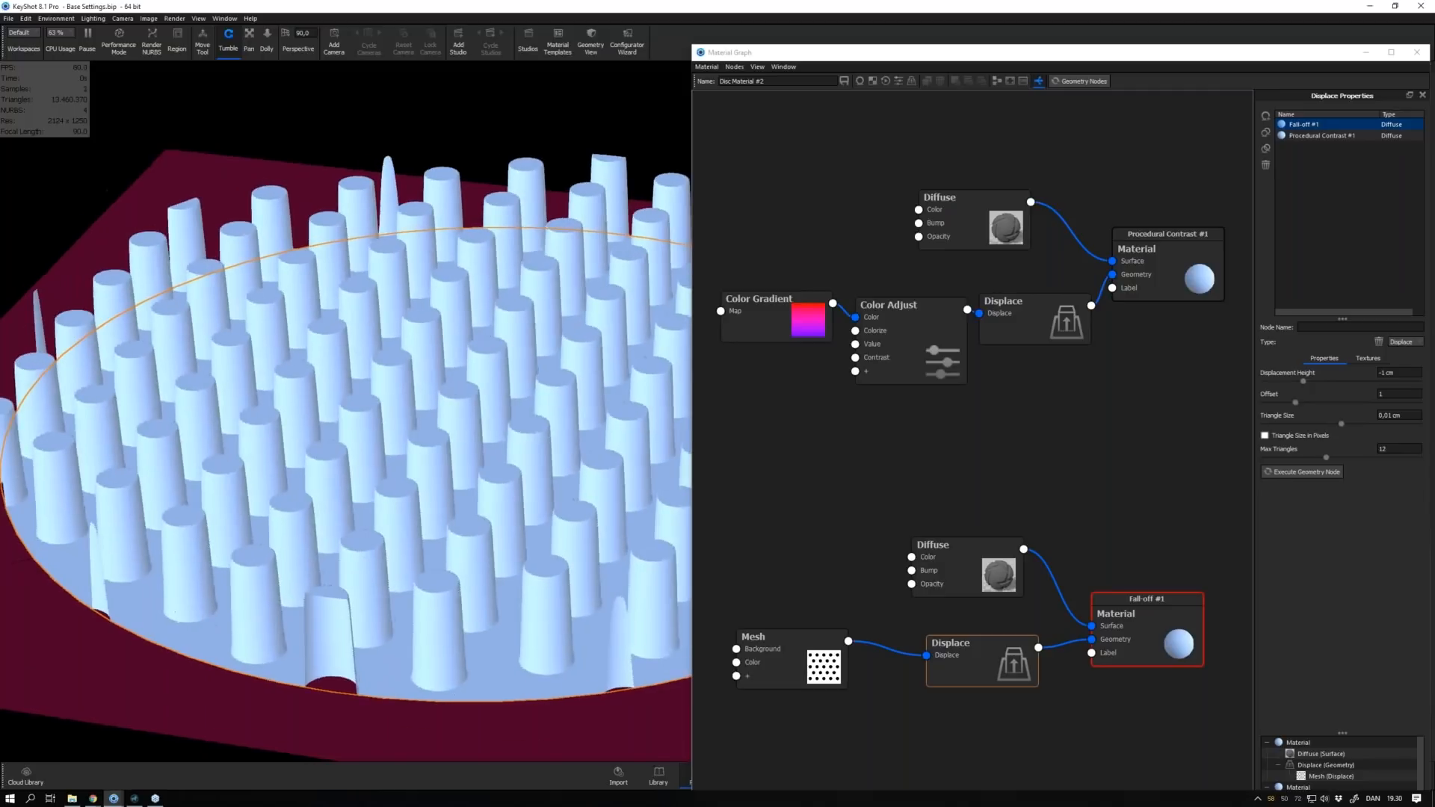
pyautogui.click(755, 443)
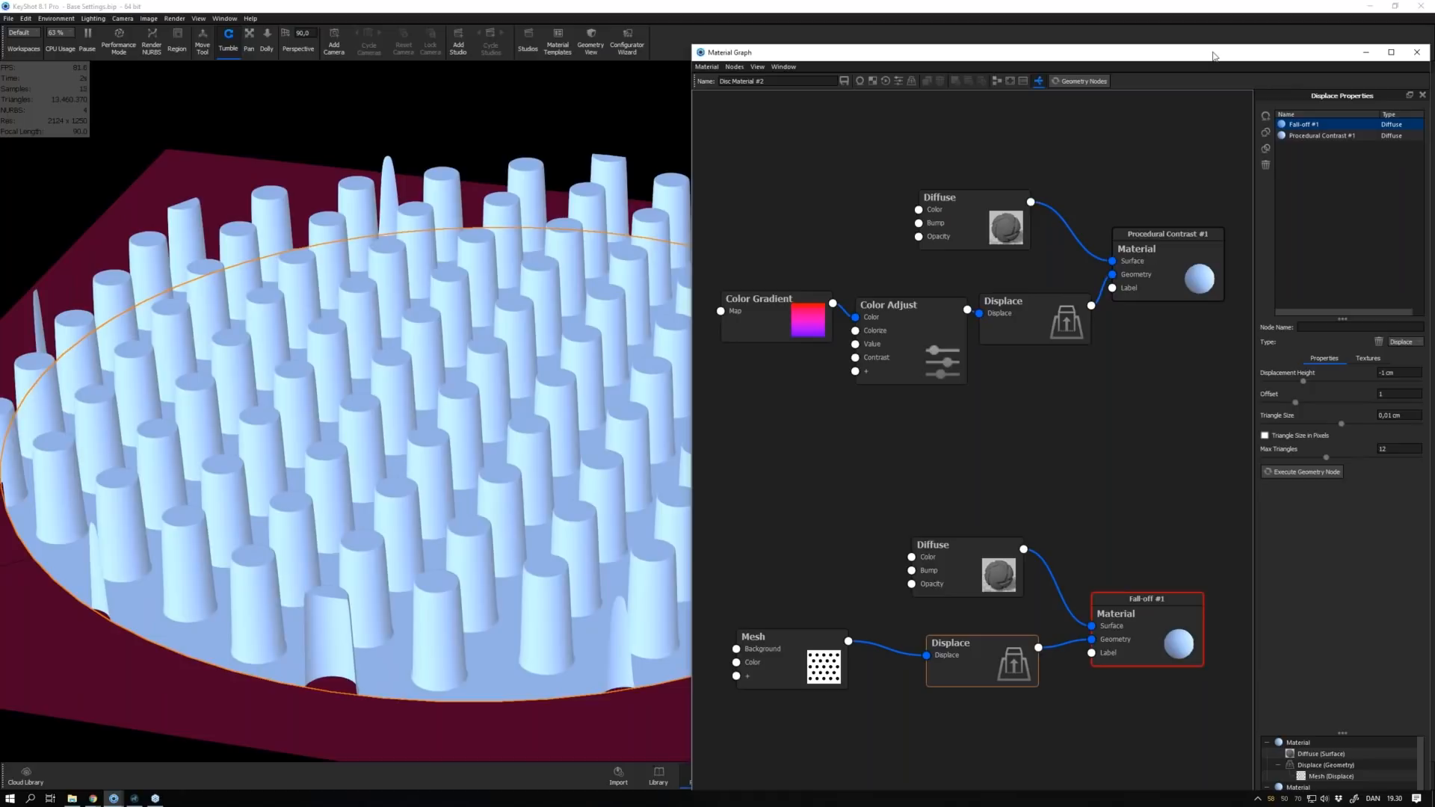
pyautogui.moveTo(1215, 56); pyautogui.dragTo(1120, 53)
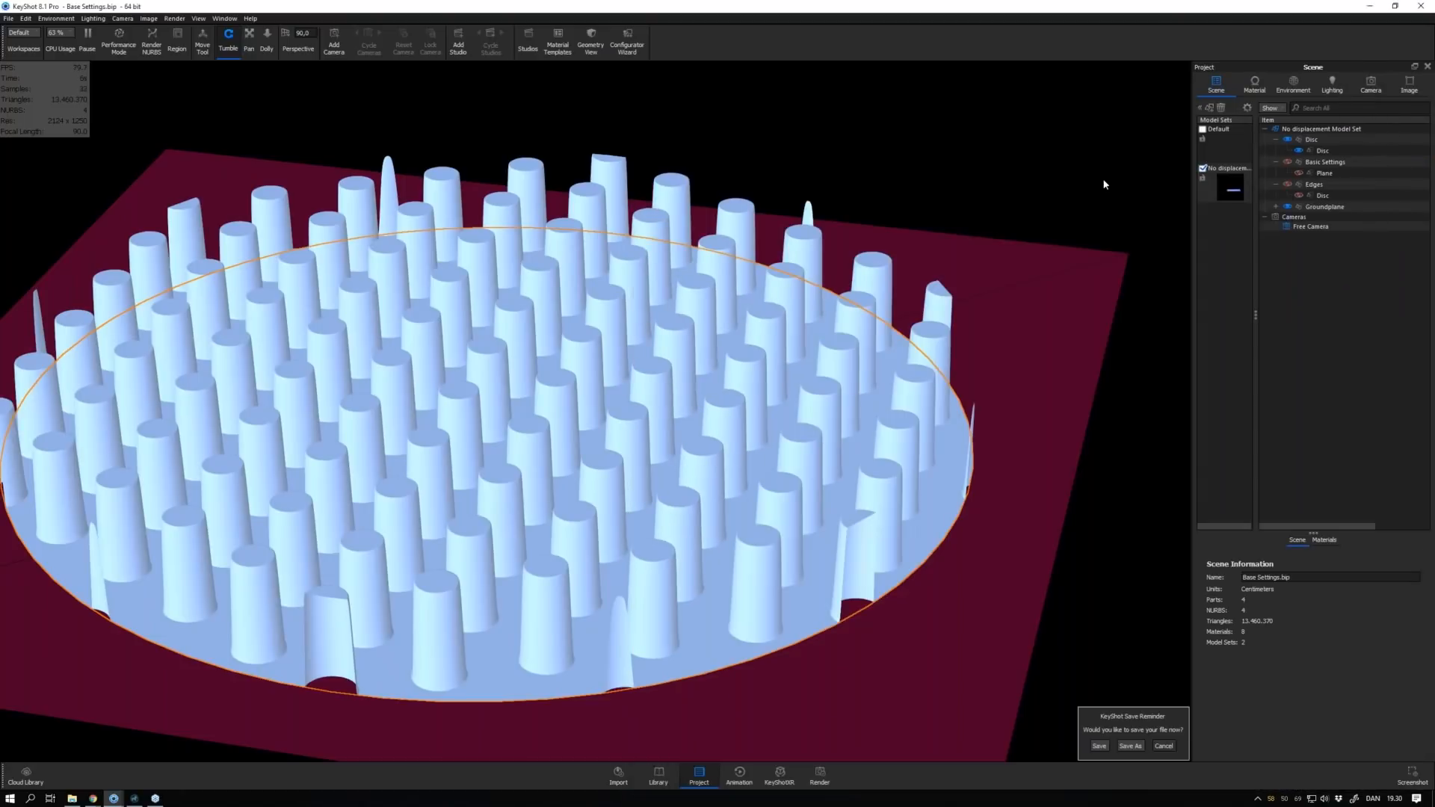
# Pause rendering and close the Base Settings.bip scene, discarding its changes
pyautogui.hotkey('shift', 'p')
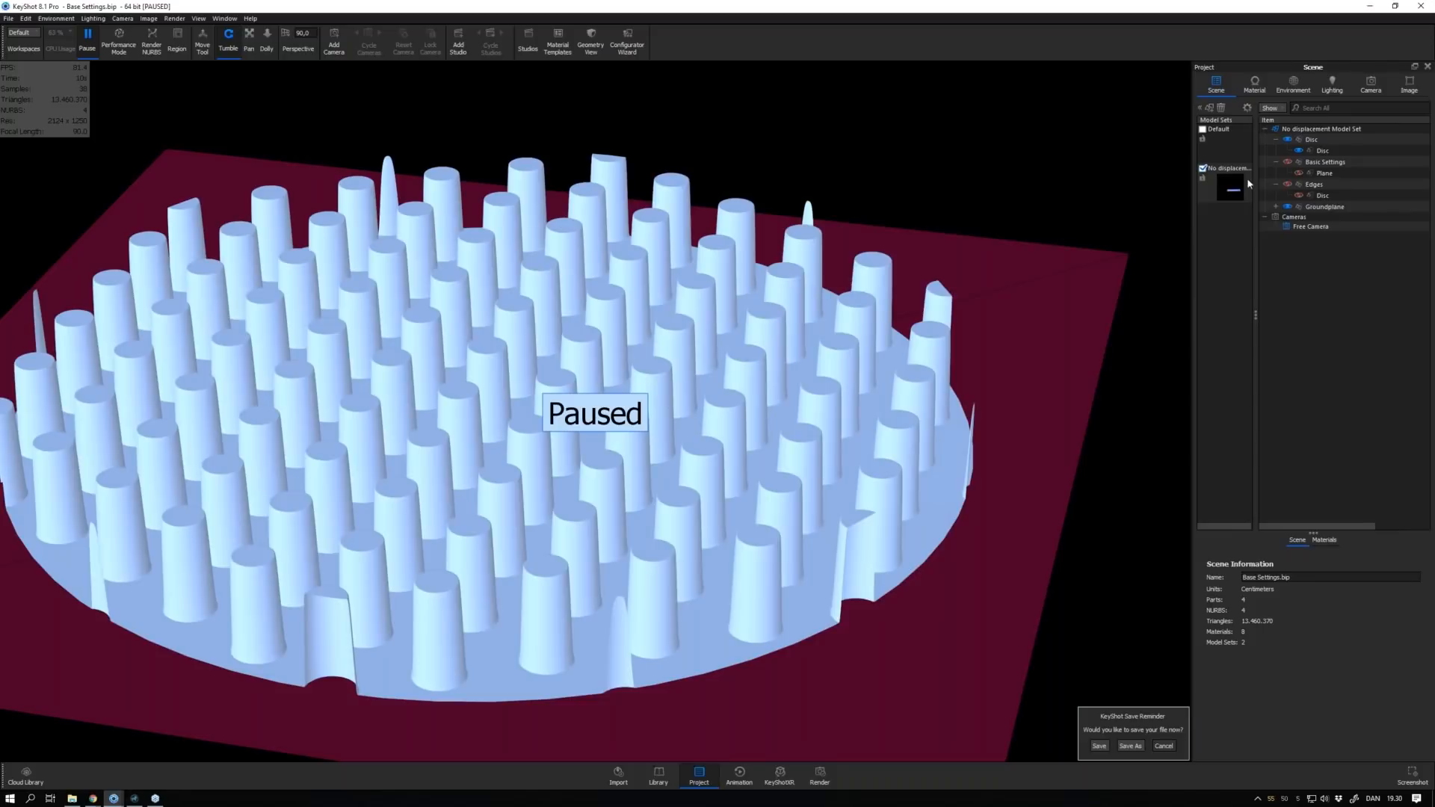
pyautogui.hotkey('shift', 'p')
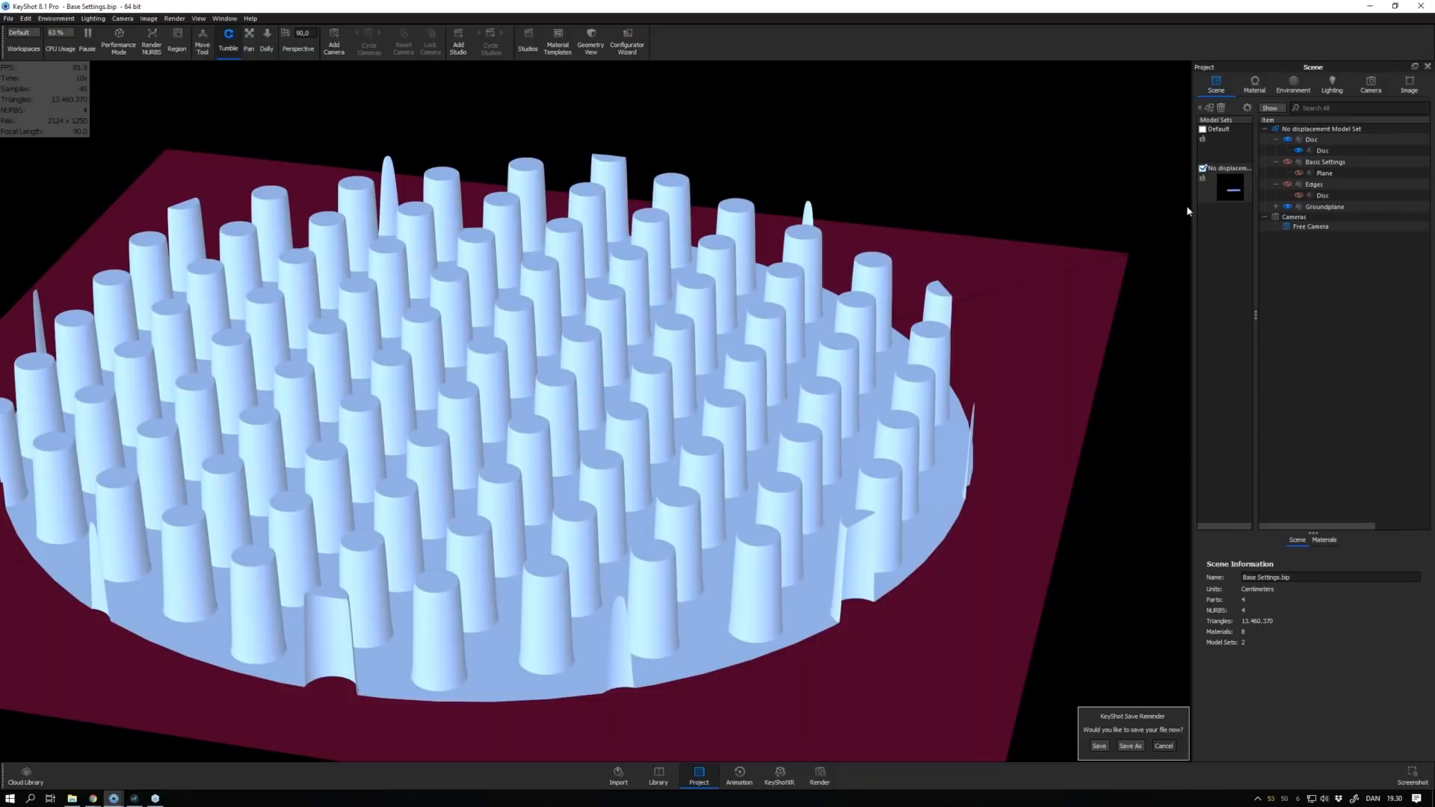
pyautogui.hotkey('shift', 'p')
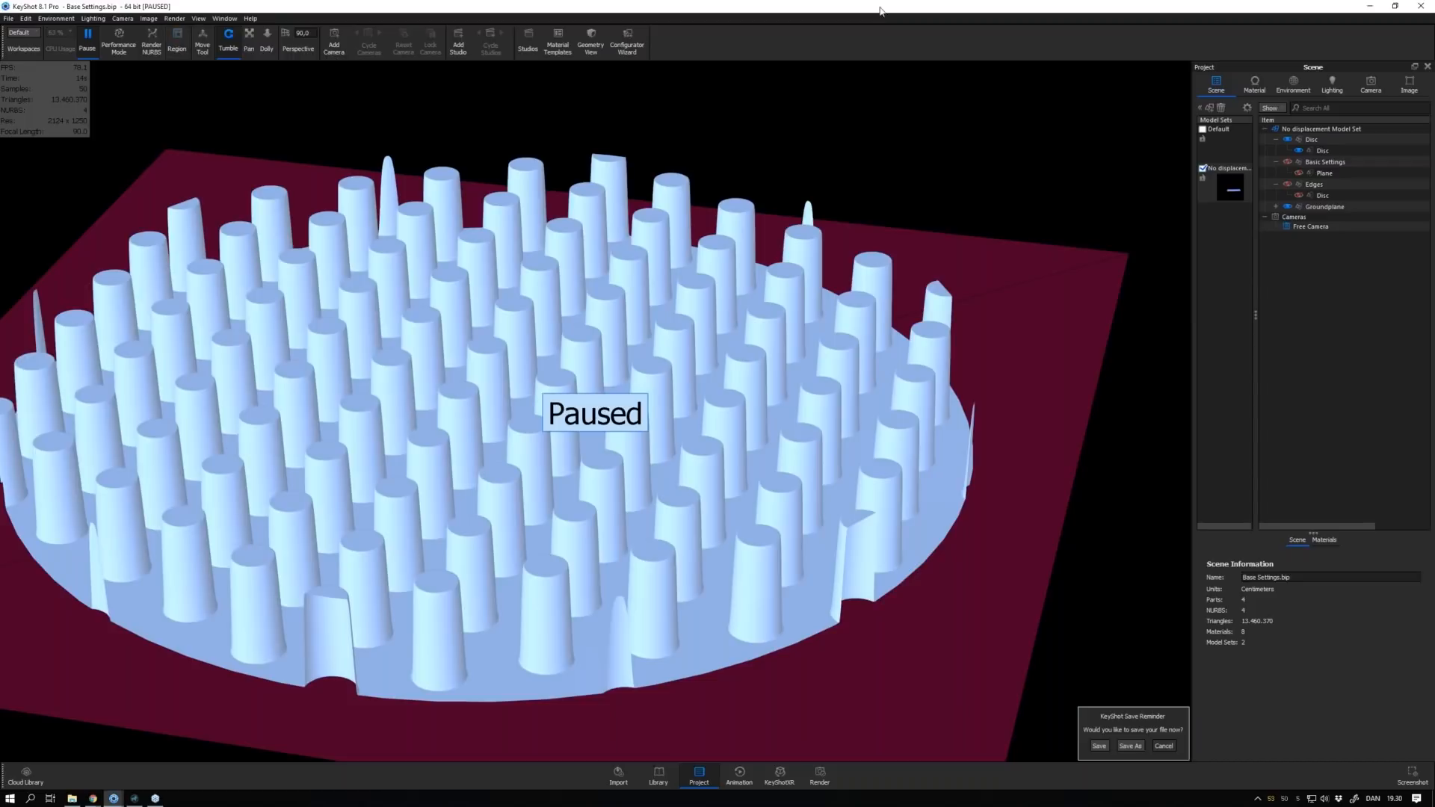
pyautogui.click(1421, 7)
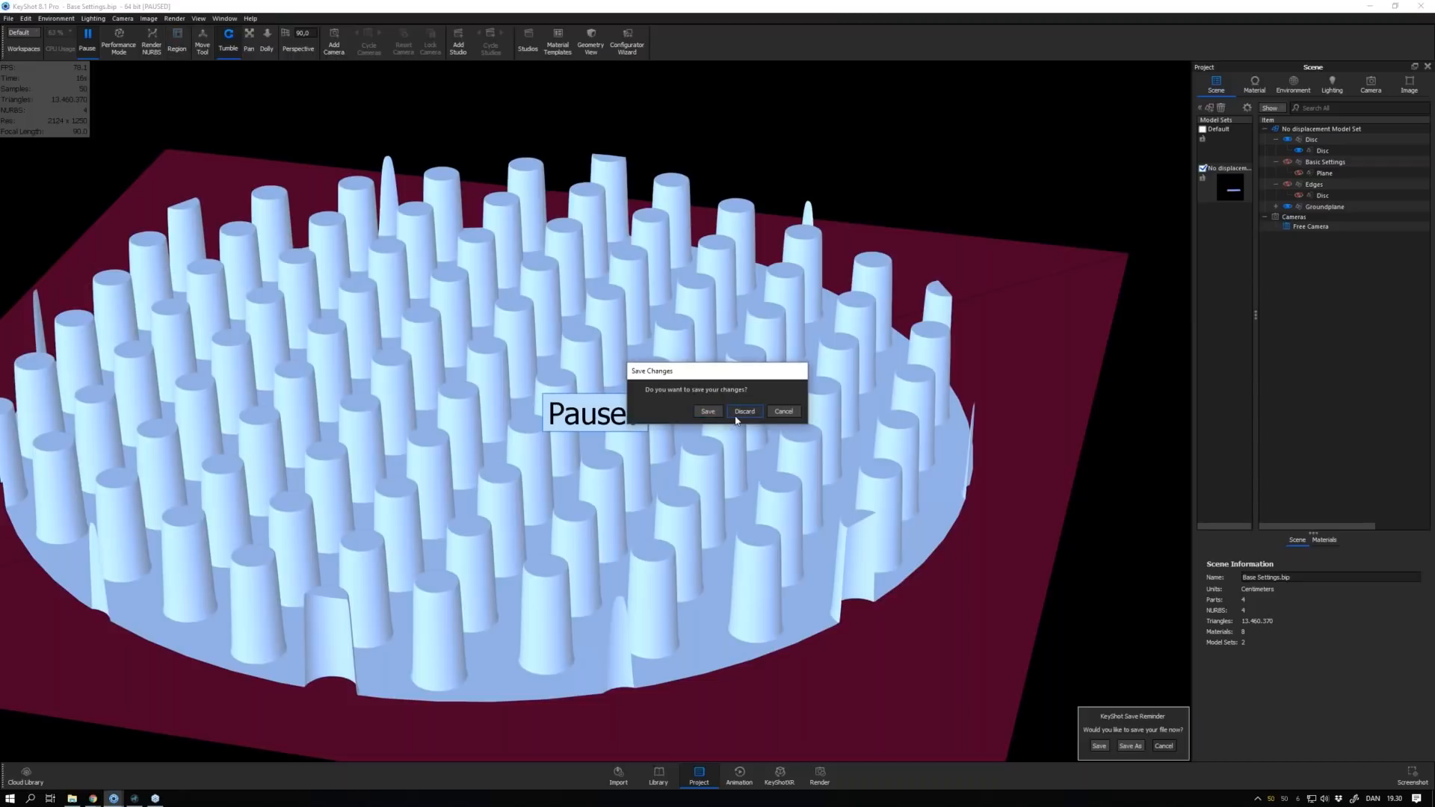
pyautogui.click(736, 414)
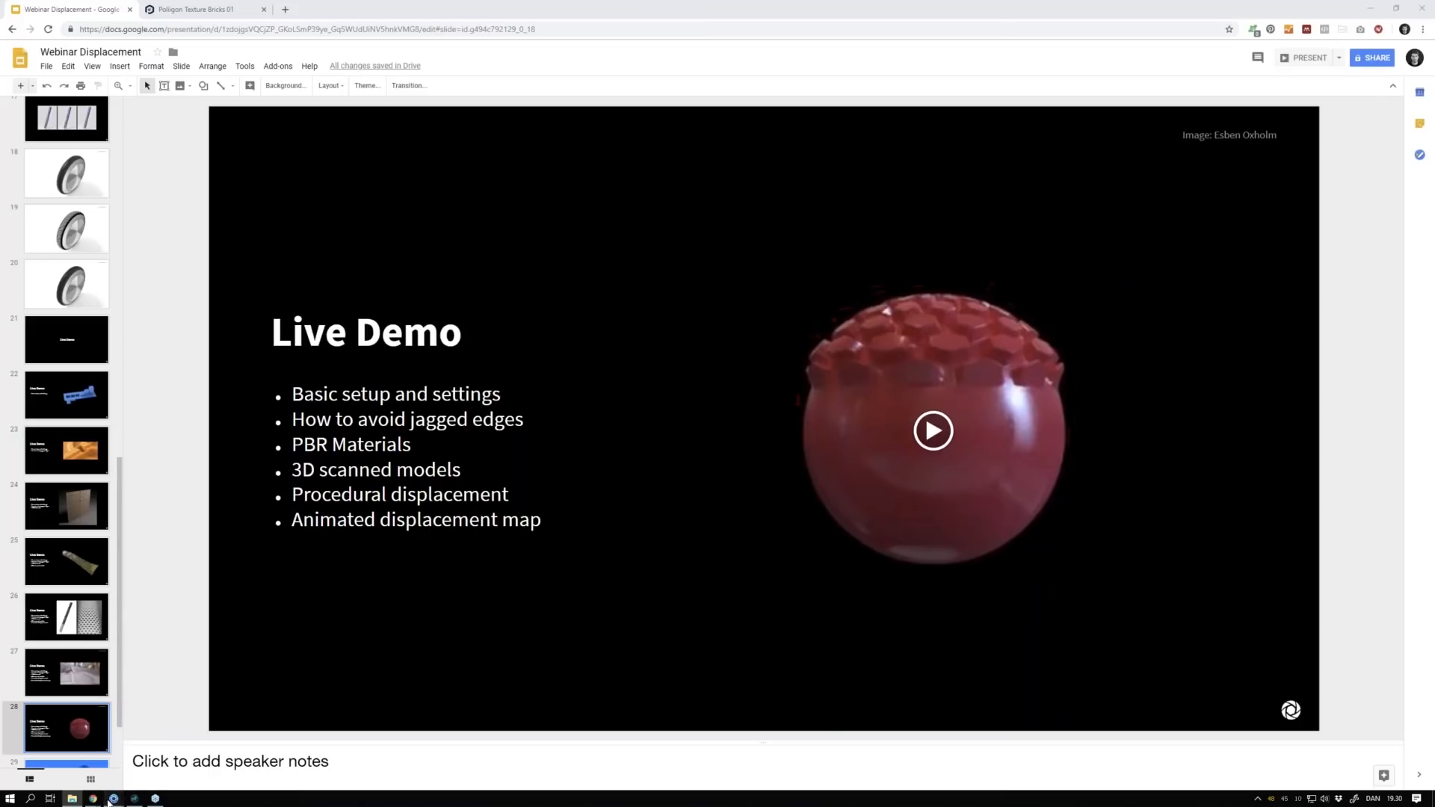
# Switch to the KeyShot window with the Wall PBR.bip scene and change its CPU usage setting
pyautogui.moveTo(114, 797)
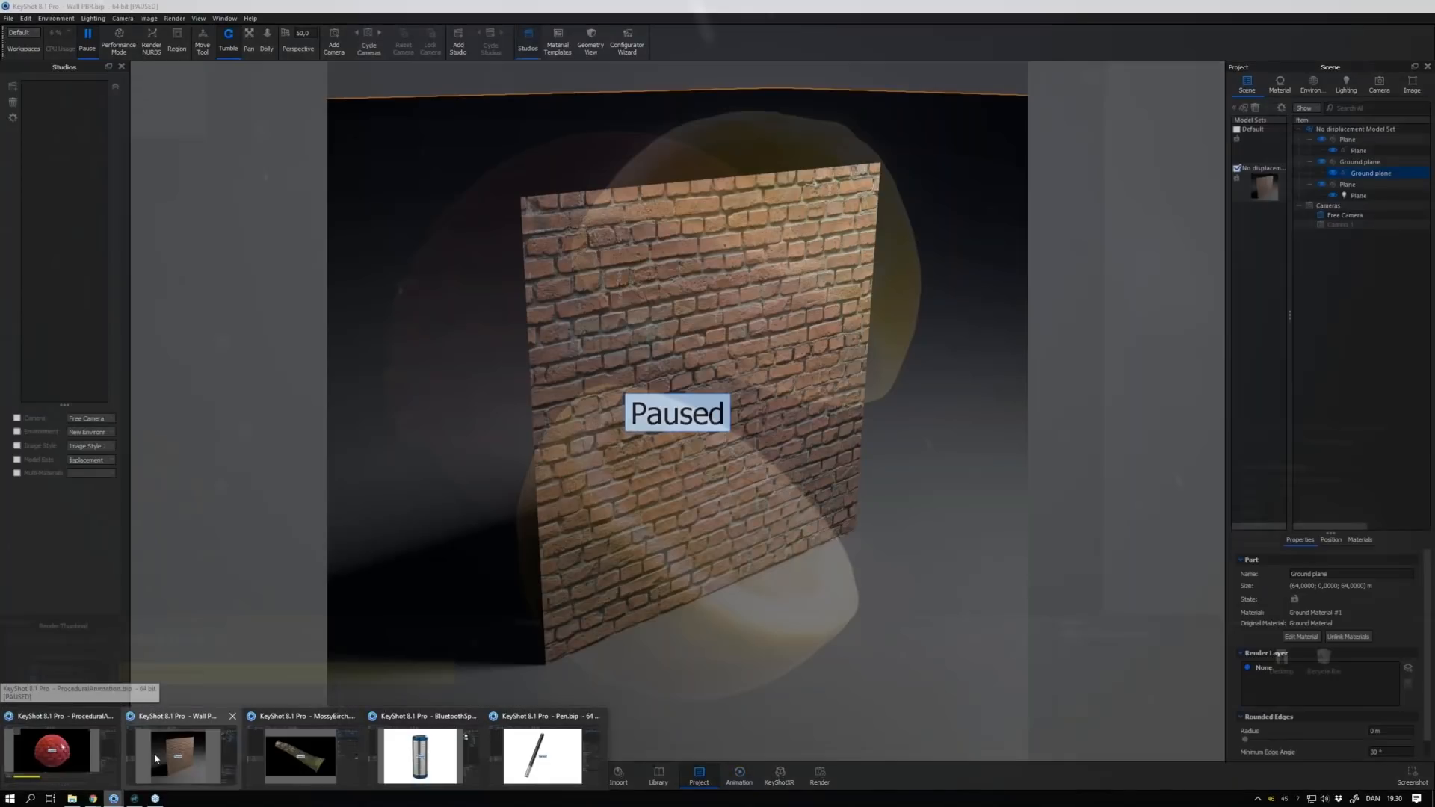
pyautogui.click(179, 755)
pyautogui.click(59, 33)
pyautogui.click(87, 100)
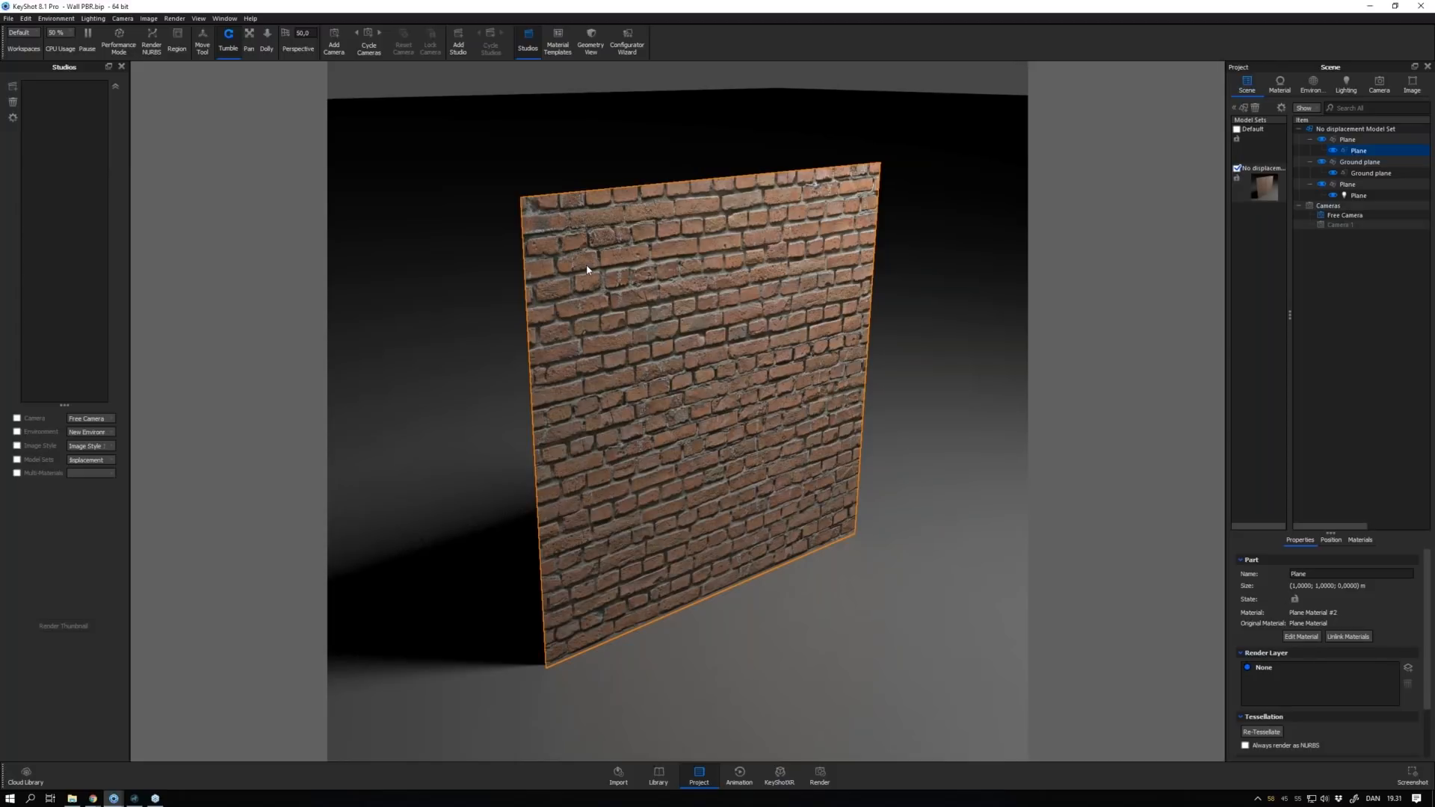
# View the brick wall plane from a slightly different angle and pause rendering
pyautogui.moveTo(587, 269); pyautogui.dragTo(621, 290)
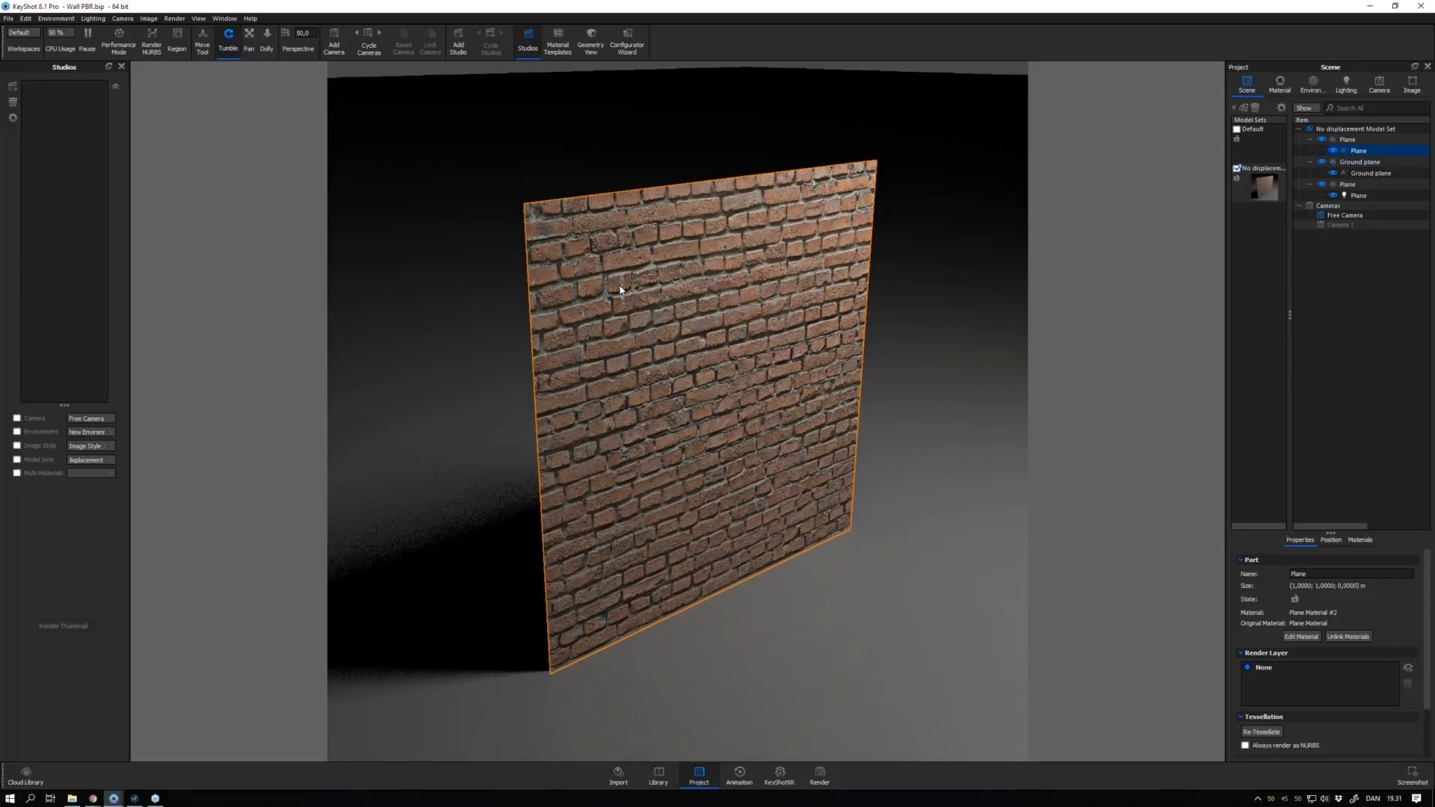
pyautogui.hotkey('shift', 'p')
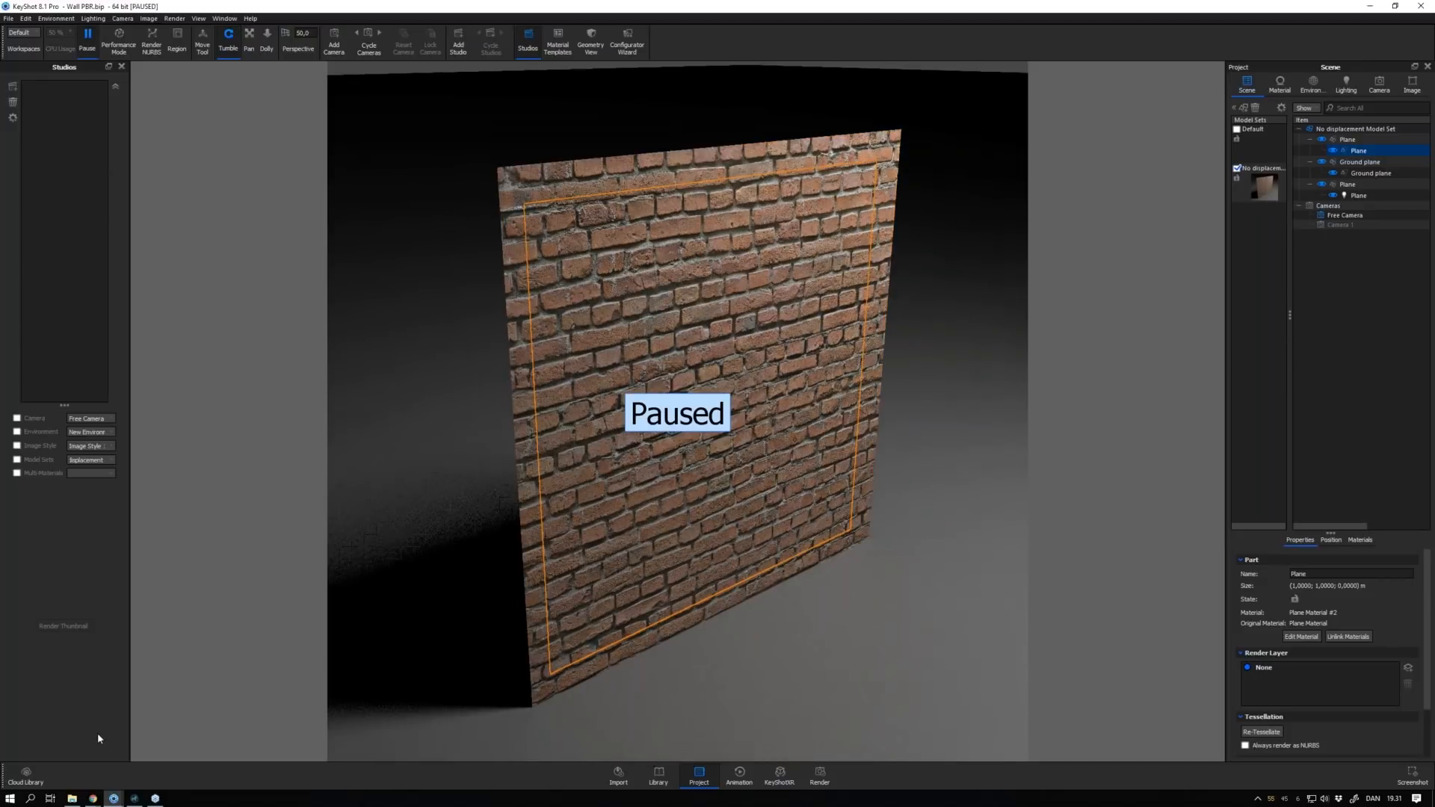
# Switch to the browser's Poliigon Bricks 01 page and examine its downloadable texture maps and preview
pyautogui.click(93, 799)
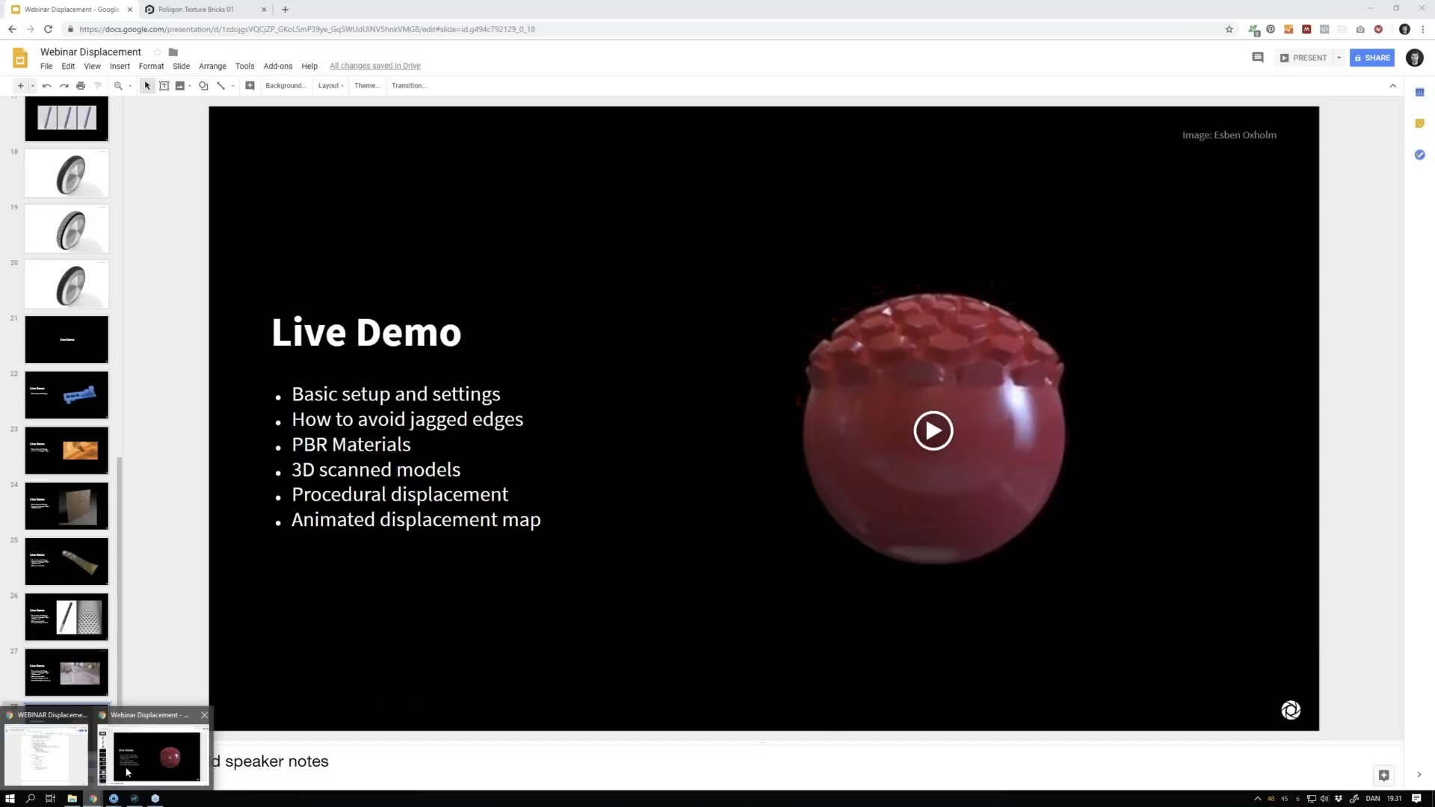
pyautogui.click(150, 751)
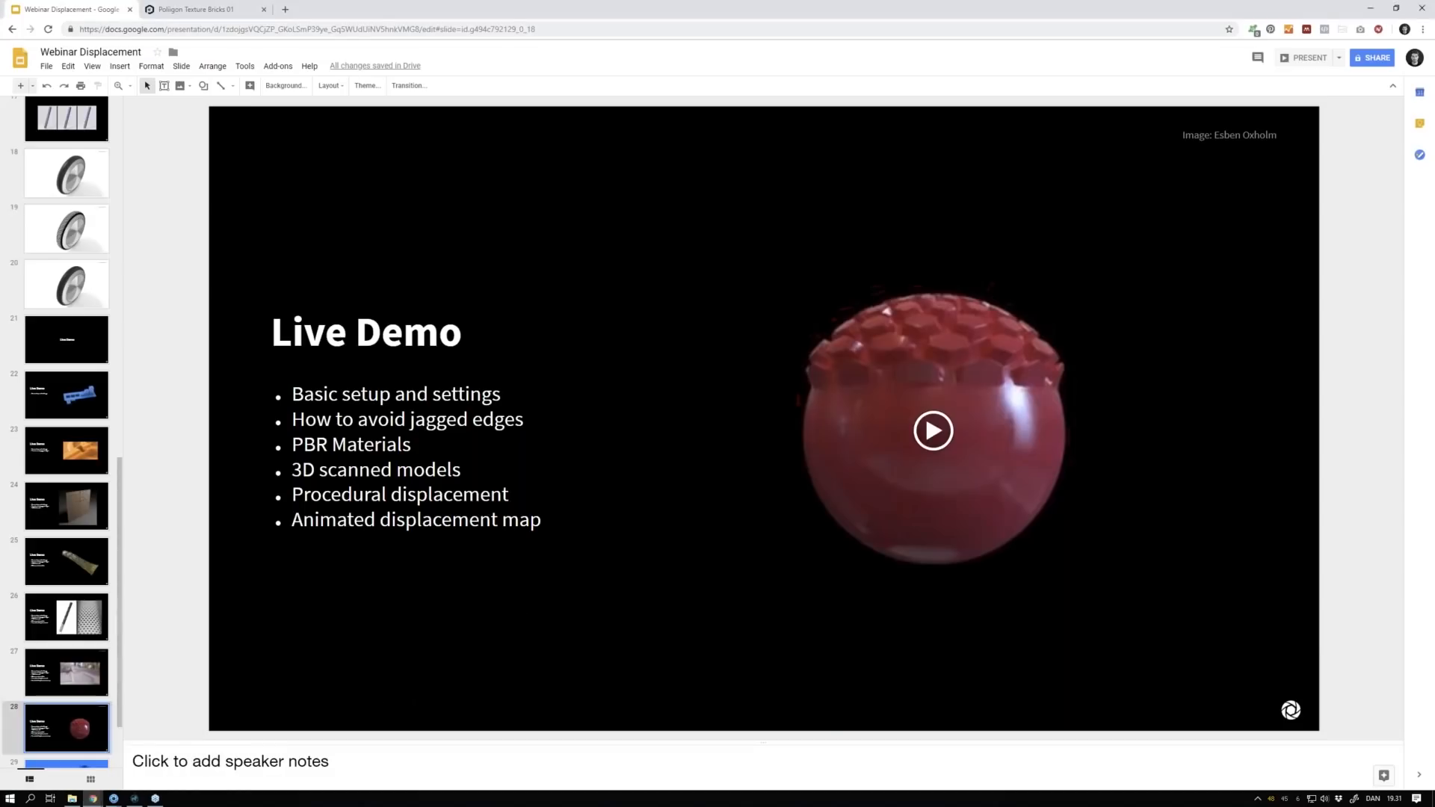
pyautogui.click(197, 9)
pyautogui.click(333, 258)
pyautogui.click(331, 258)
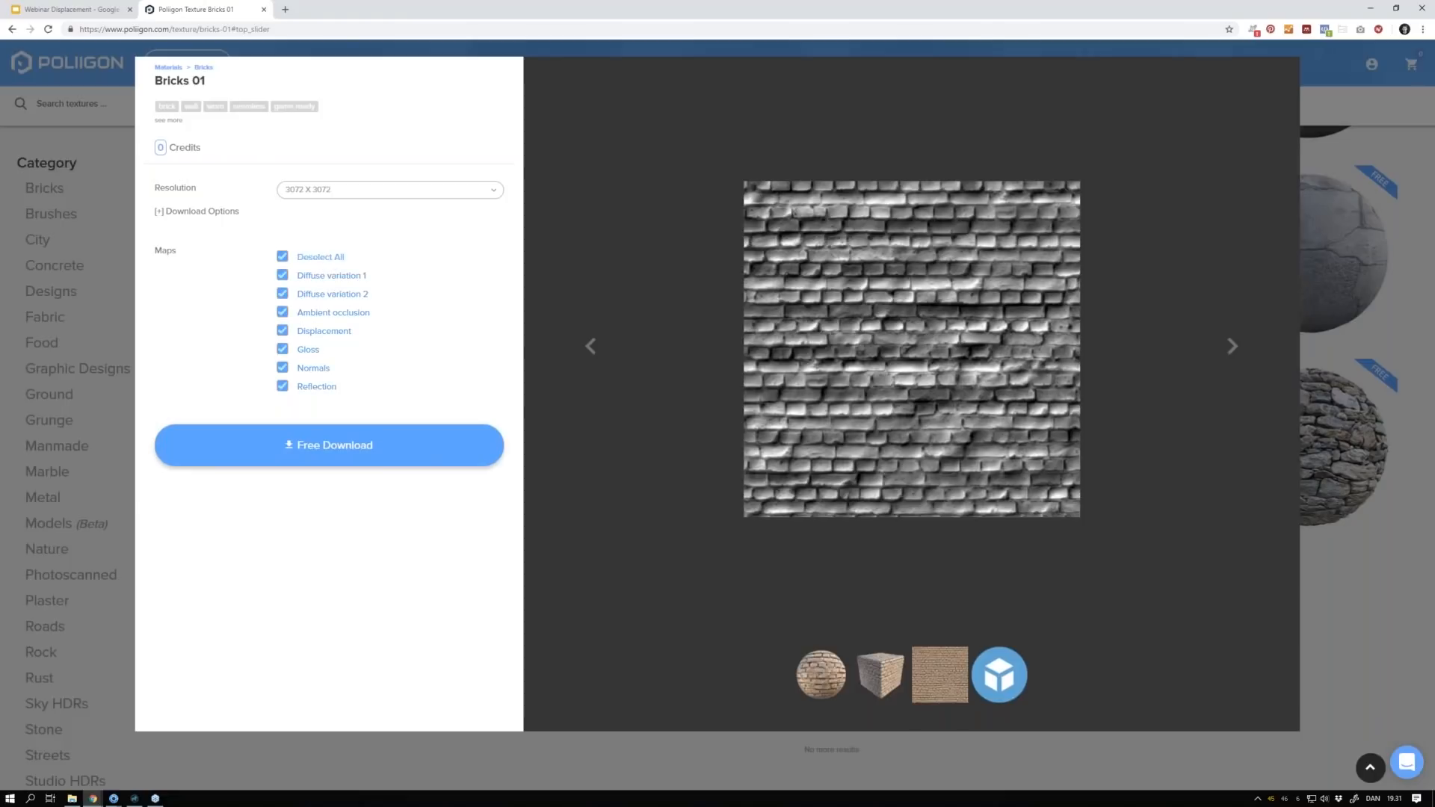
pyautogui.click(832, 686)
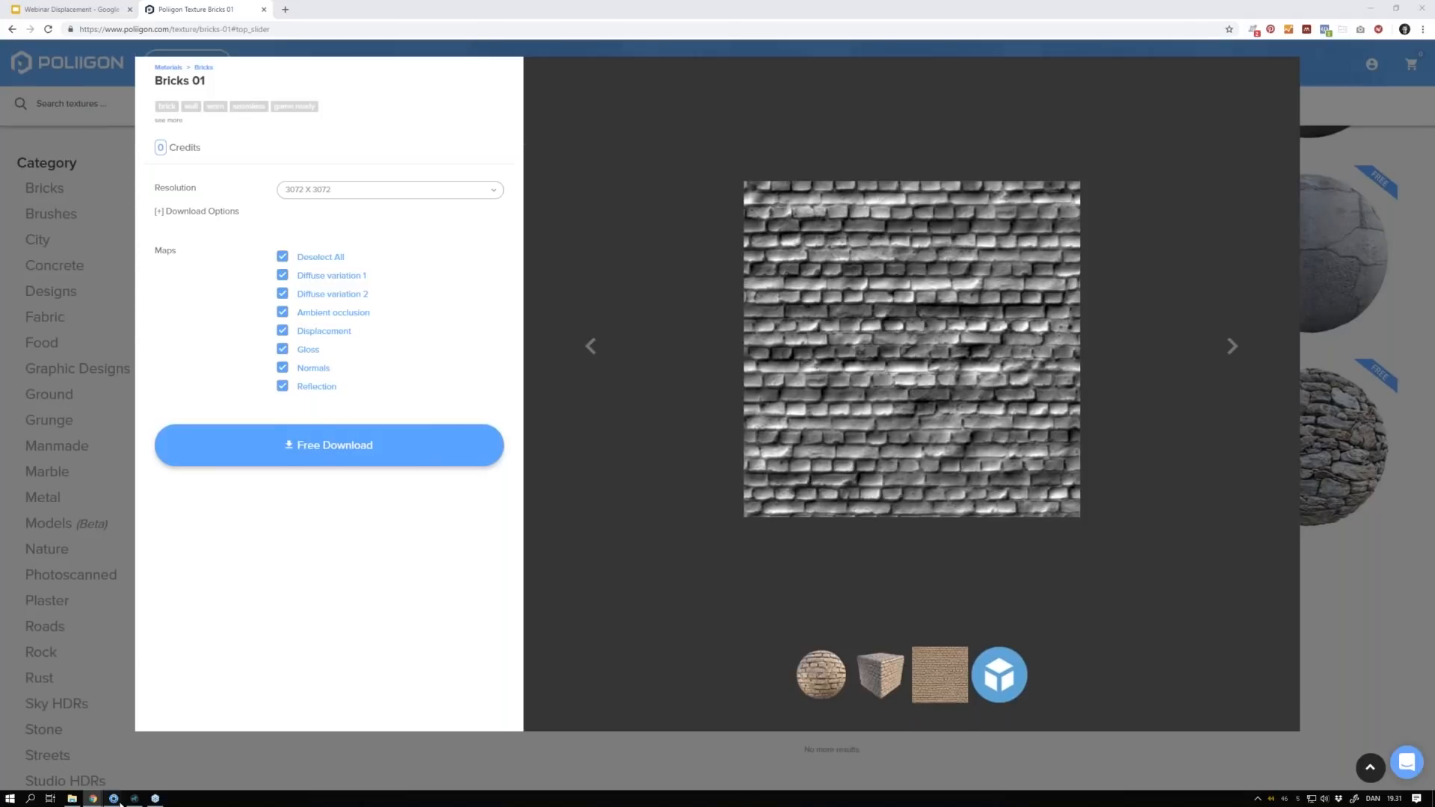
# Switch back to the Wall PBR.bip scene in KeyShot and resume rendering
pyautogui.click(116, 800)
pyautogui.click(485, 543)
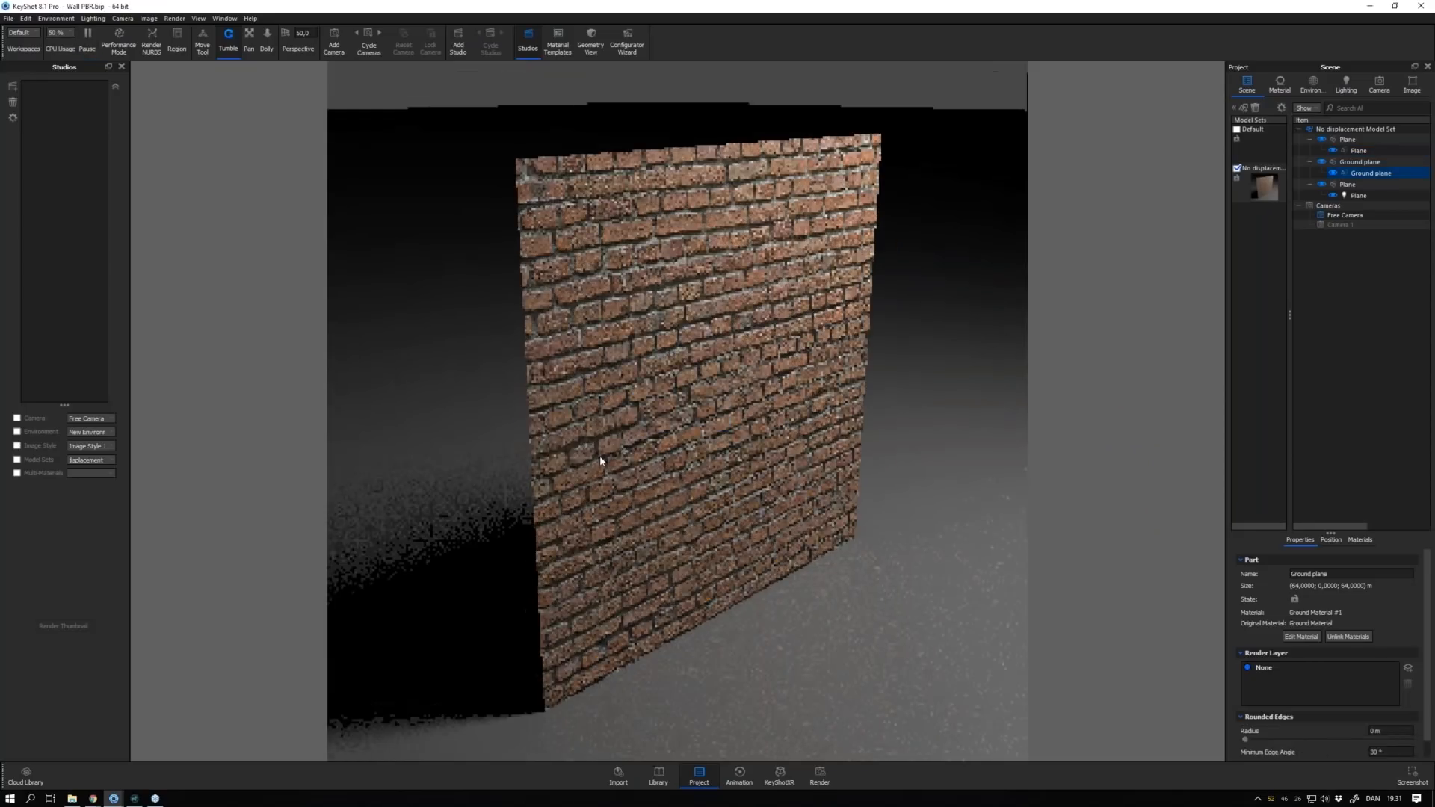
# Examine the undisplaced brick wall up close and at a grazing angle to judge its surface depth
pyautogui.scroll(2, 600, 460)
pyautogui.moveTo(635, 450); pyautogui.dragTo(714, 386)
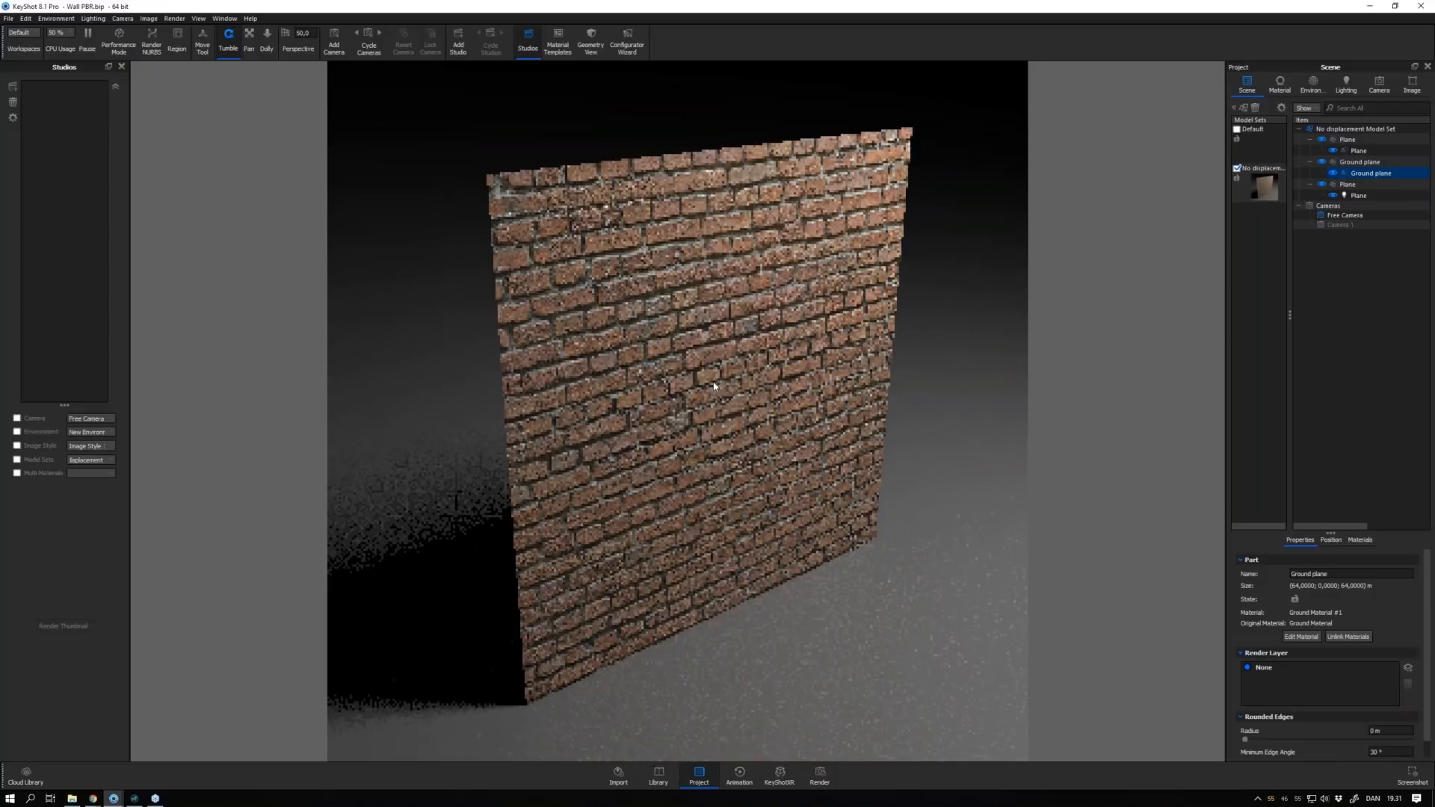
pyautogui.moveTo(714, 386); pyautogui.dragTo(667, 372)
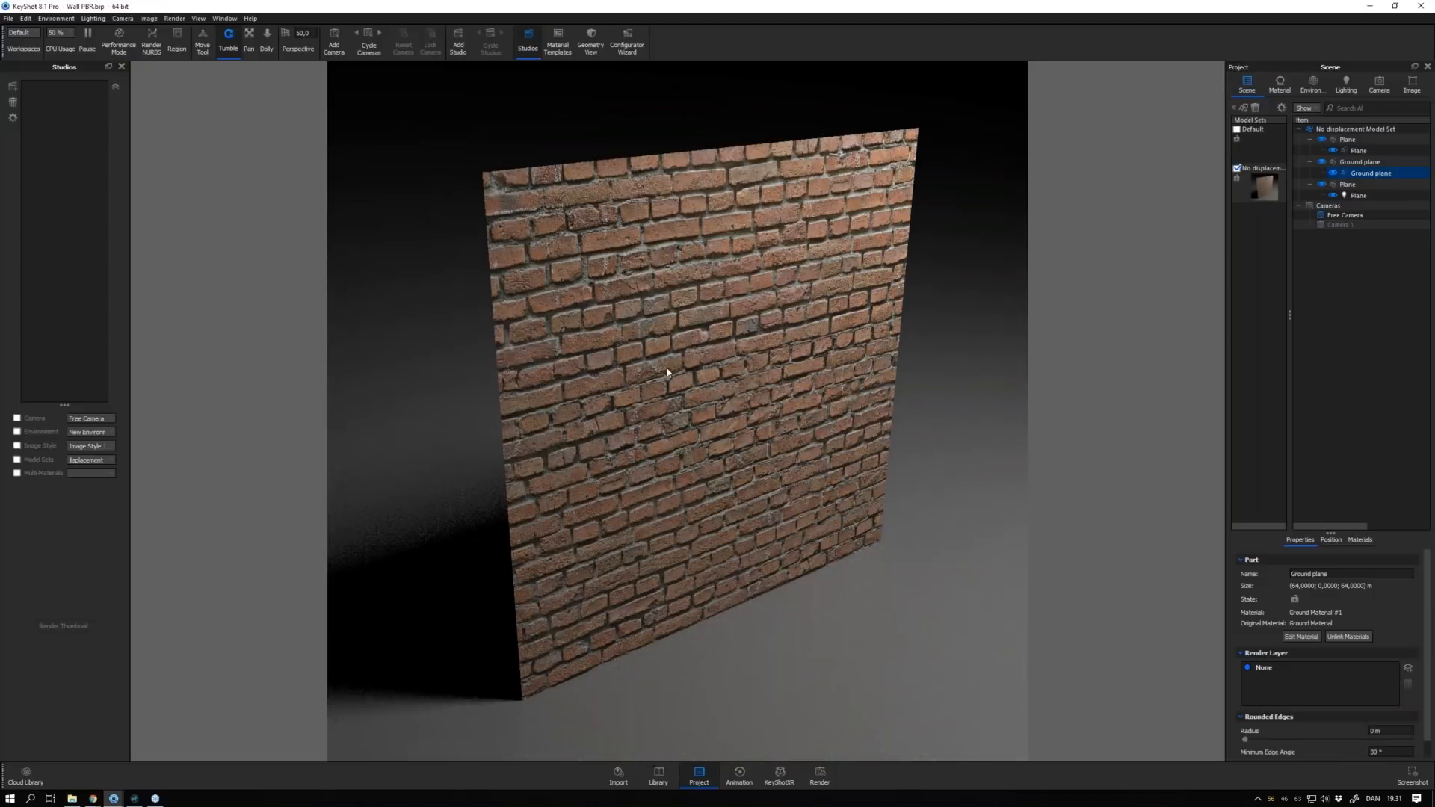
pyautogui.scroll(5, 628, 314)
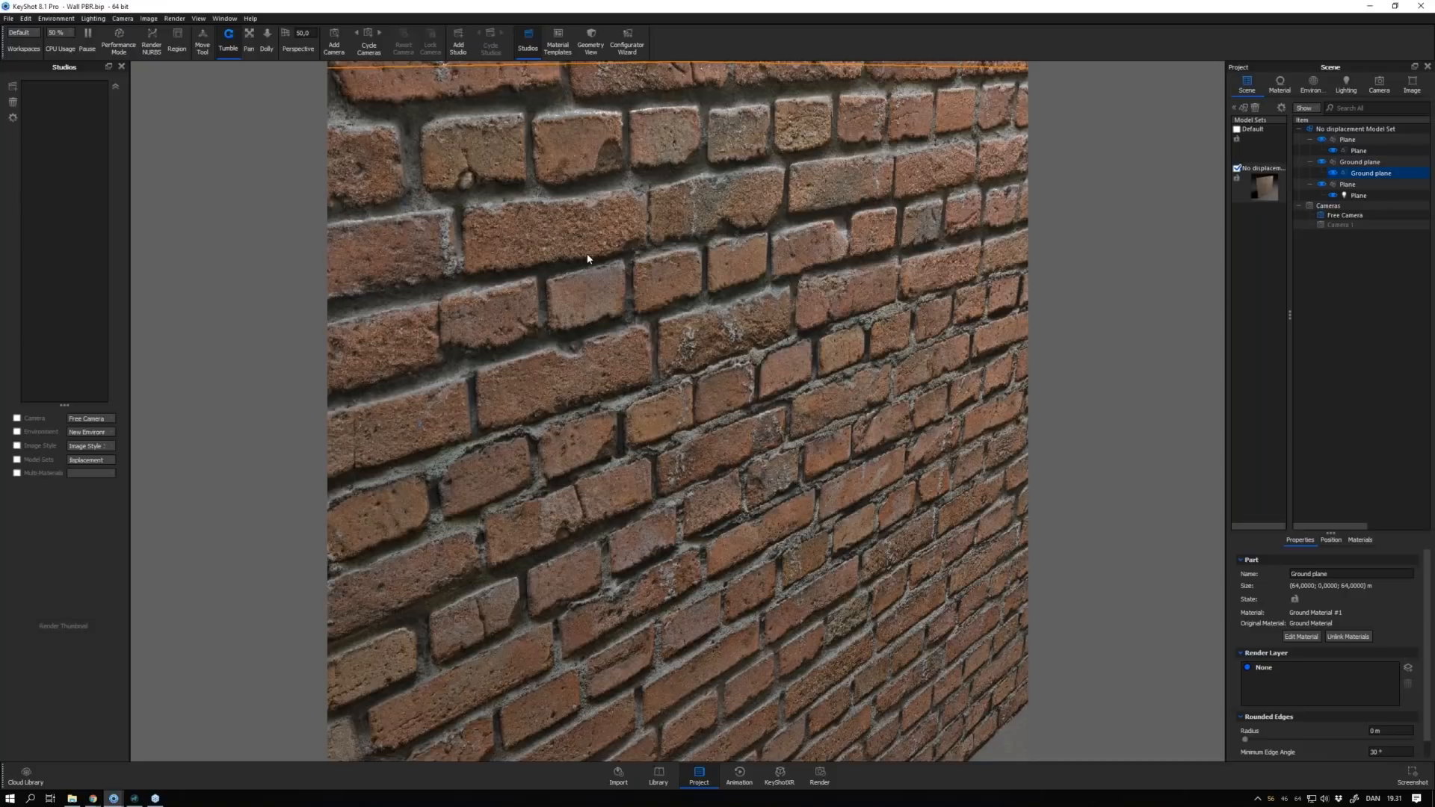
pyautogui.moveTo(588, 259); pyautogui.dragTo(801, 275)
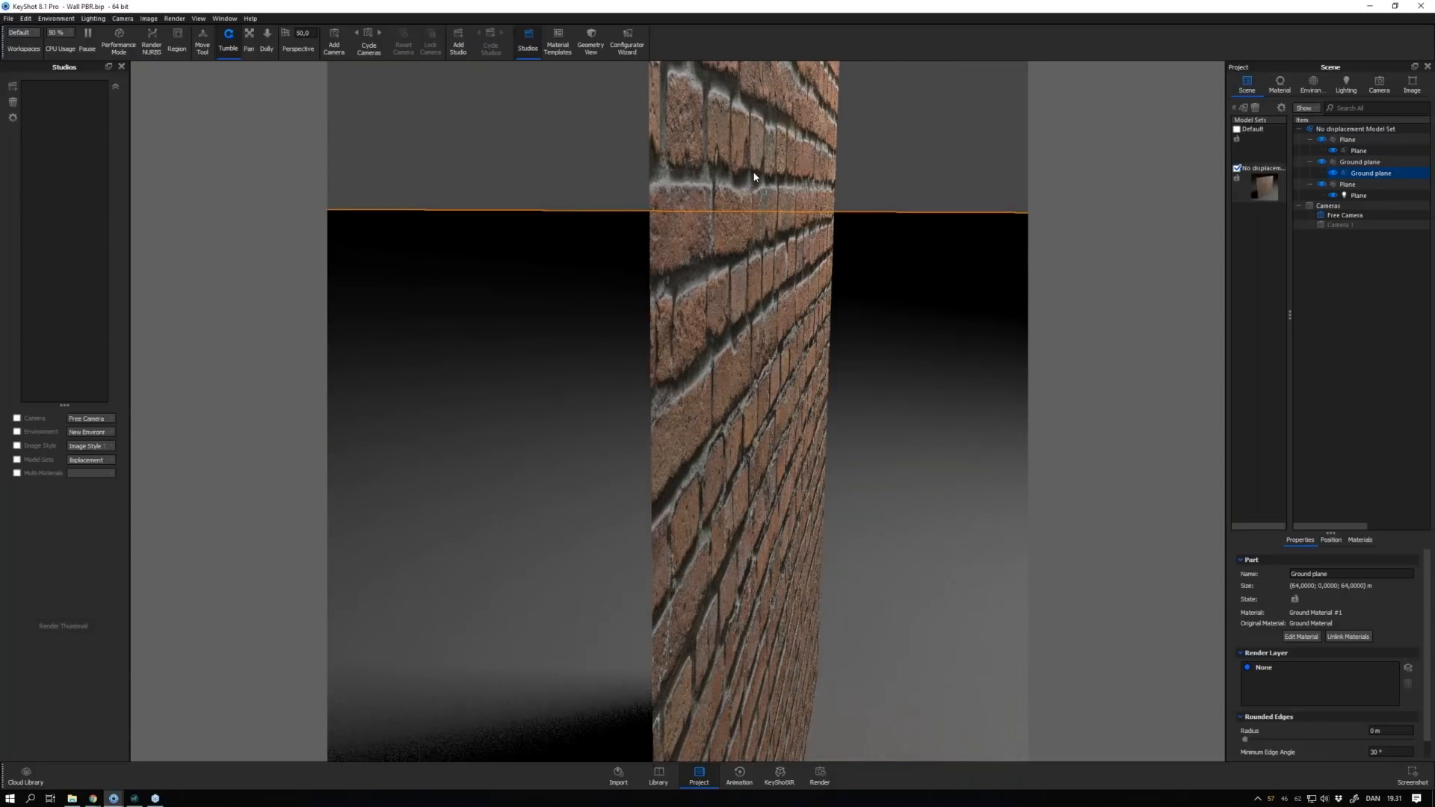
pyautogui.click(849, 181)
pyautogui.moveTo(849, 182); pyautogui.dragTo(814, 264)
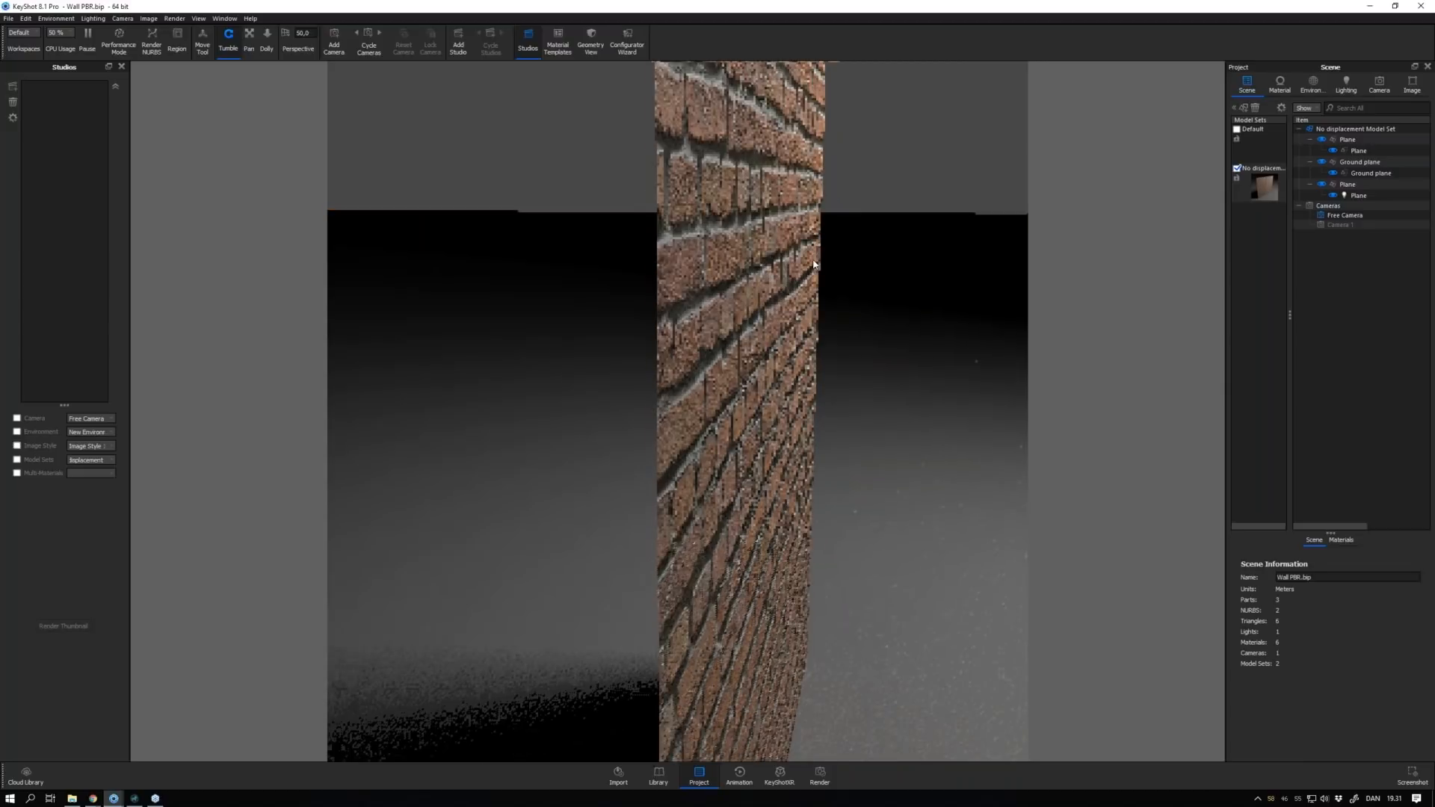
pyautogui.moveTo(737, 436); pyautogui.dragTo(711, 323)
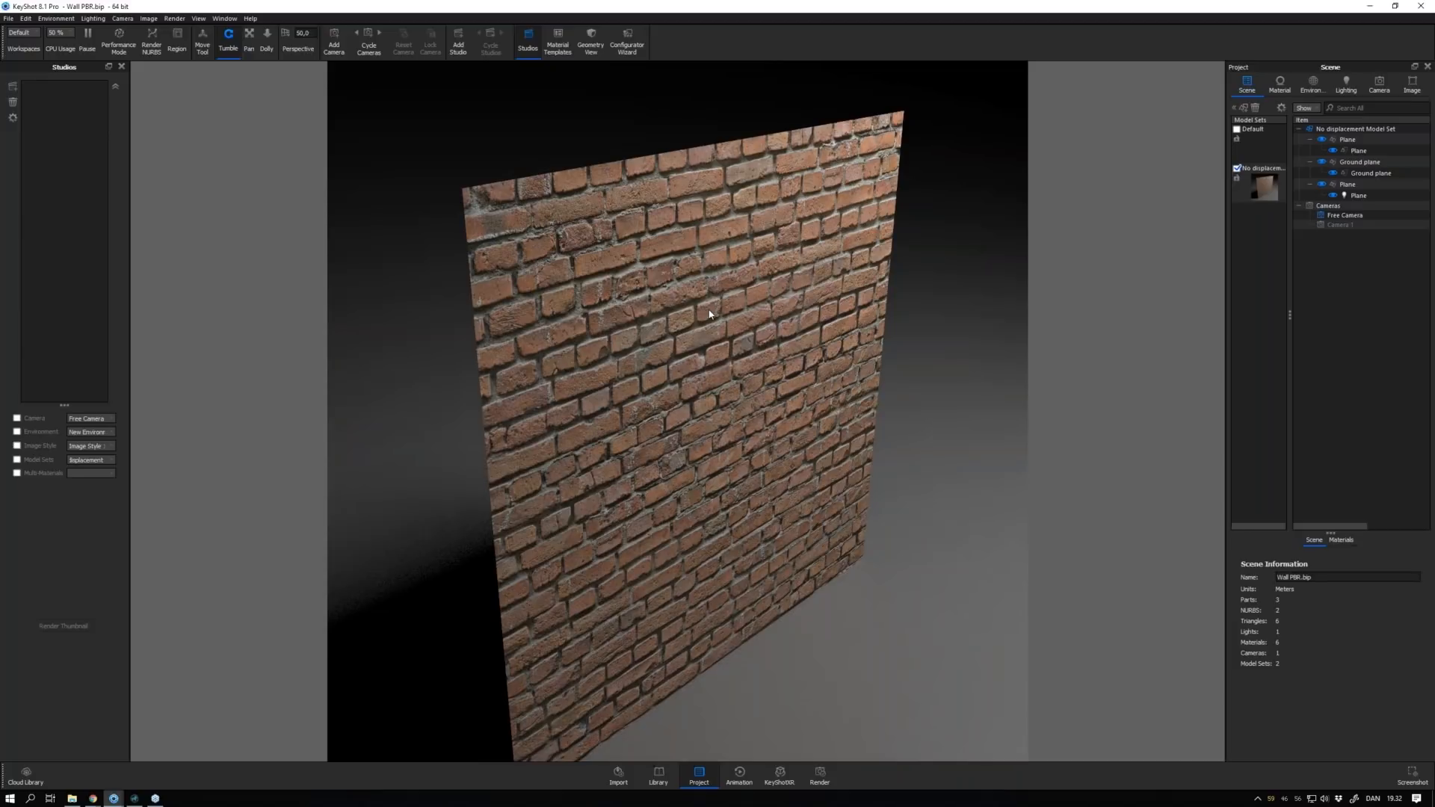
# Open the brick wall's material graph and arrange its enlarged window beside the wall so both stay in view
pyautogui.rightClick(710, 314)
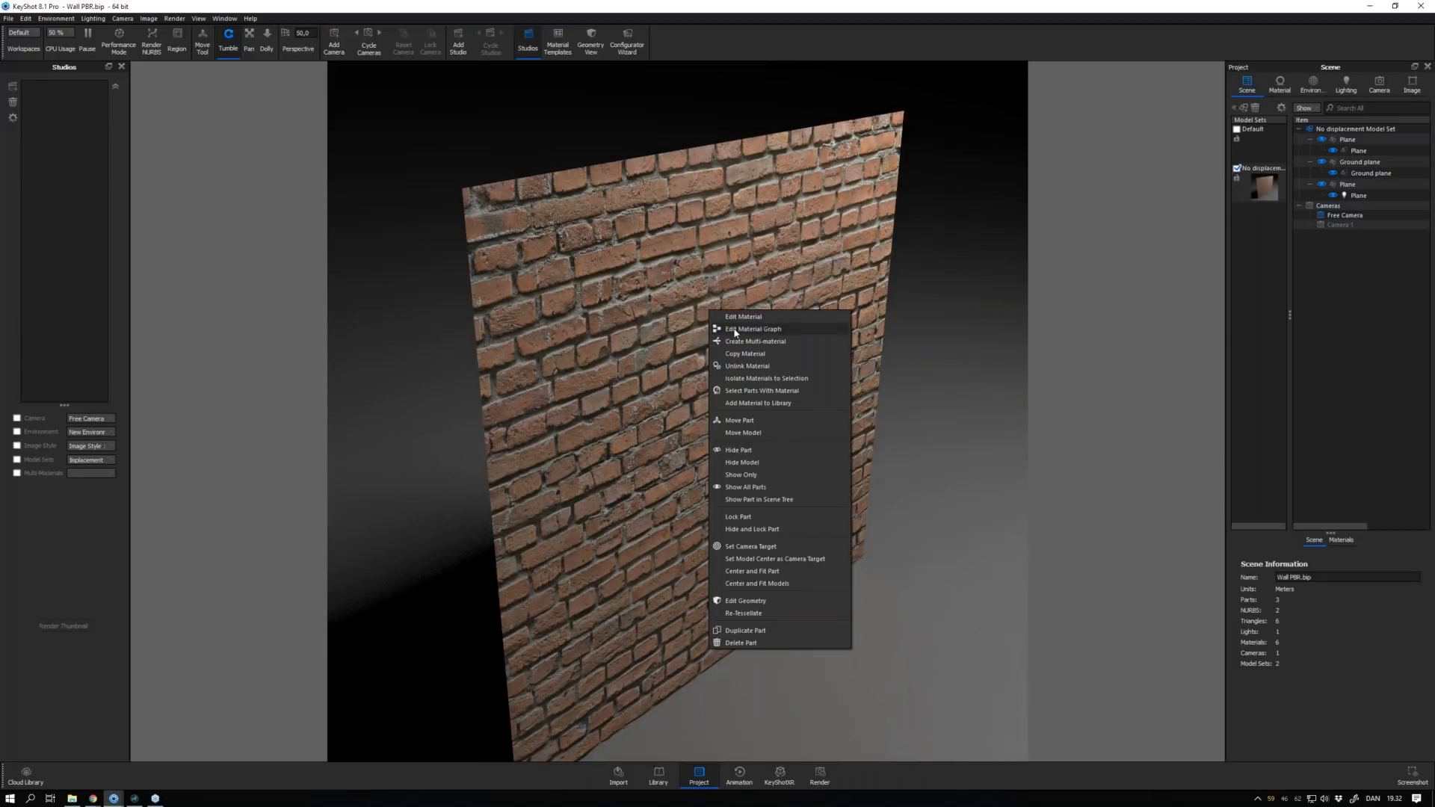
pyautogui.click(736, 331)
pyautogui.moveTo(364, 194); pyautogui.dragTo(1260, 11)
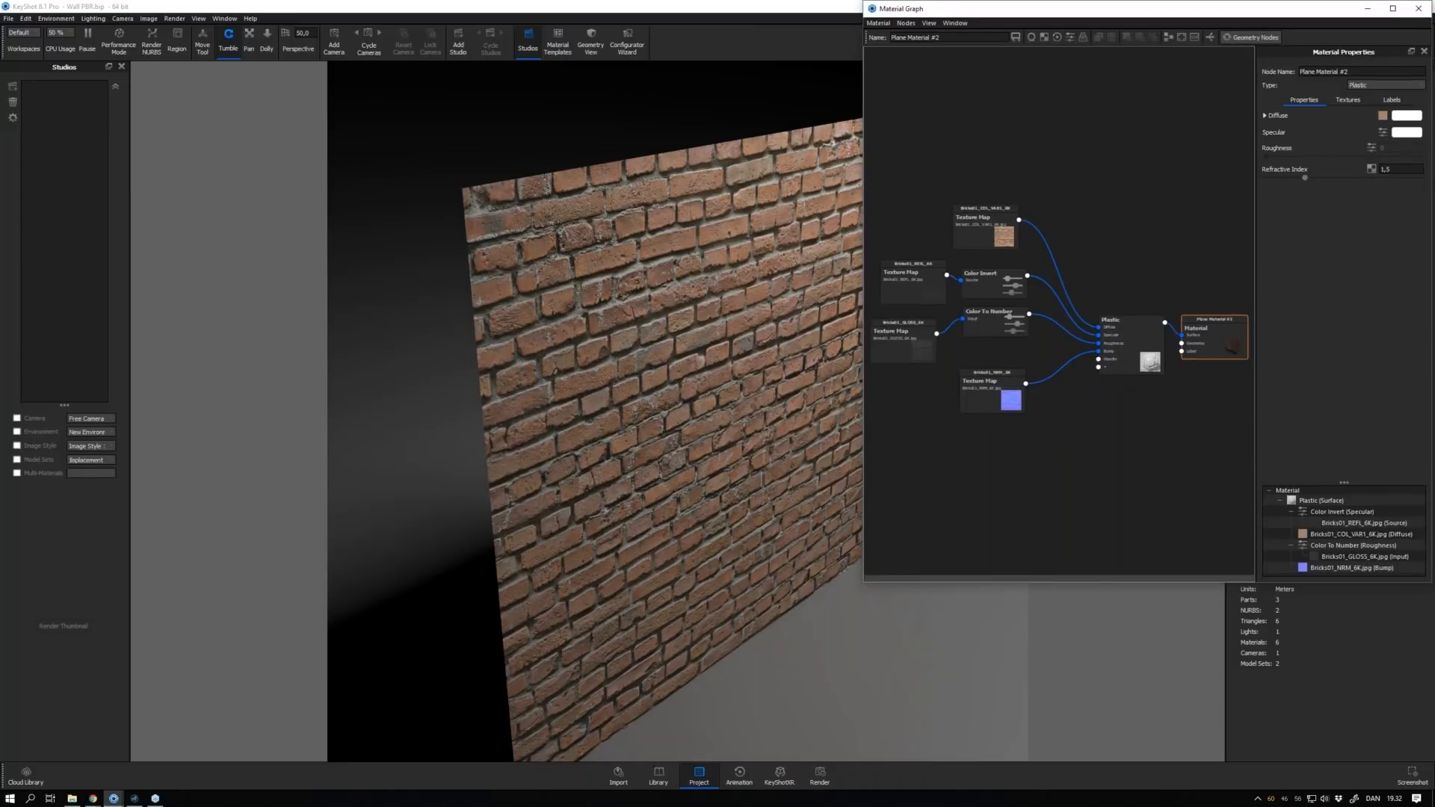
pyautogui.moveTo(864, 582); pyautogui.dragTo(783, 763)
pyautogui.moveTo(1089, 439); pyautogui.dragTo(1078, 428)
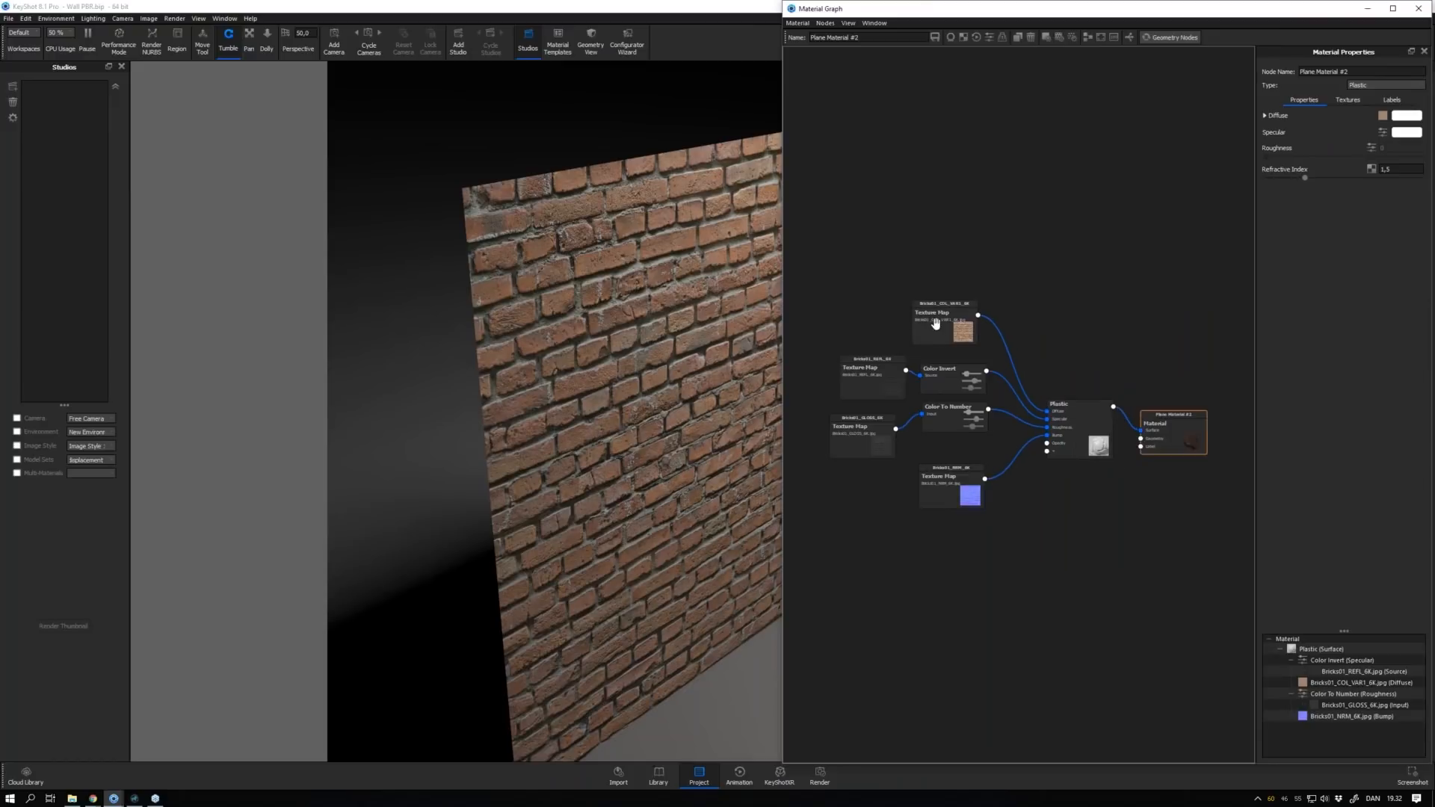
pyautogui.moveTo(940, 488); pyautogui.dragTo(940, 479)
pyautogui.click(677, 359)
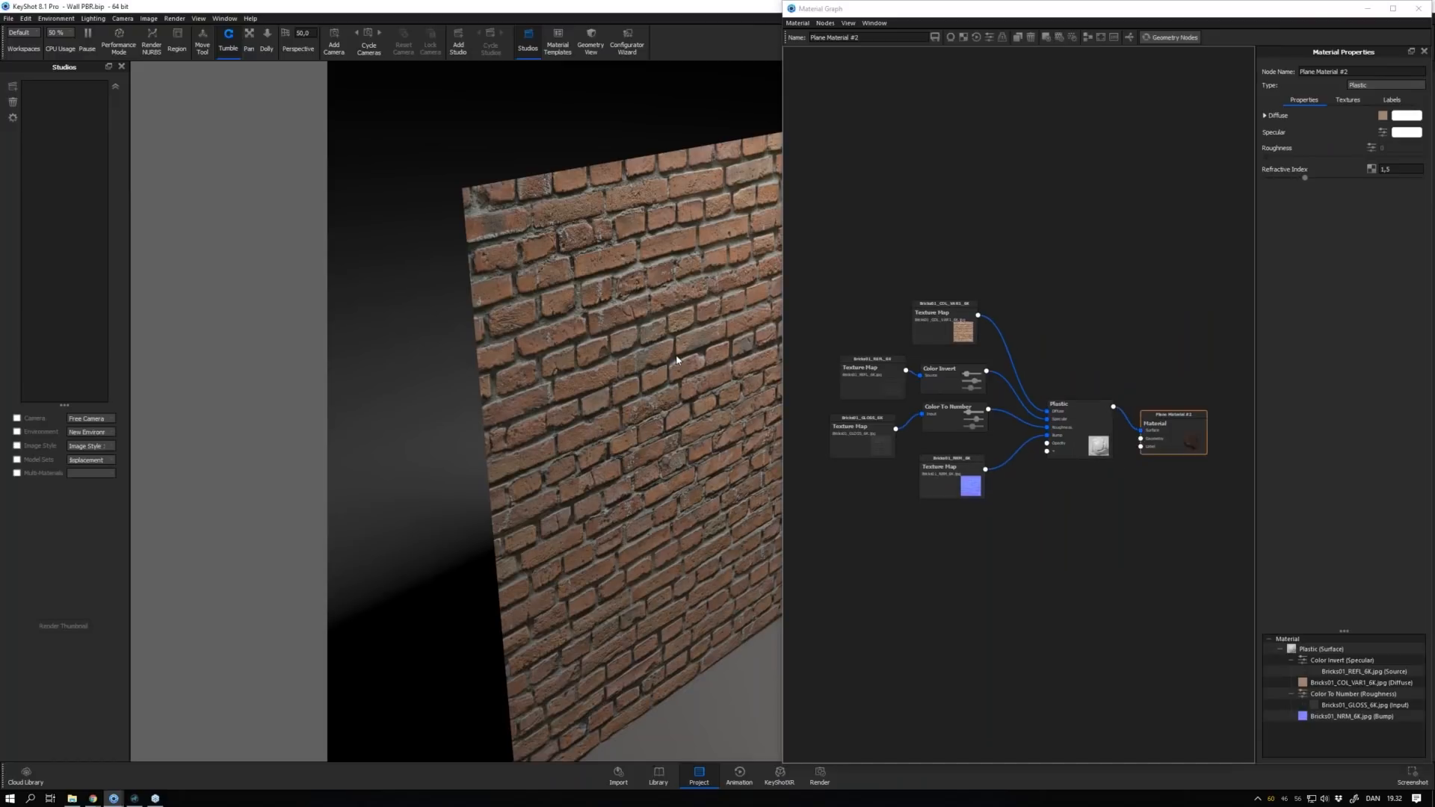
pyautogui.moveTo(676, 359); pyautogui.dragTo(661, 316)
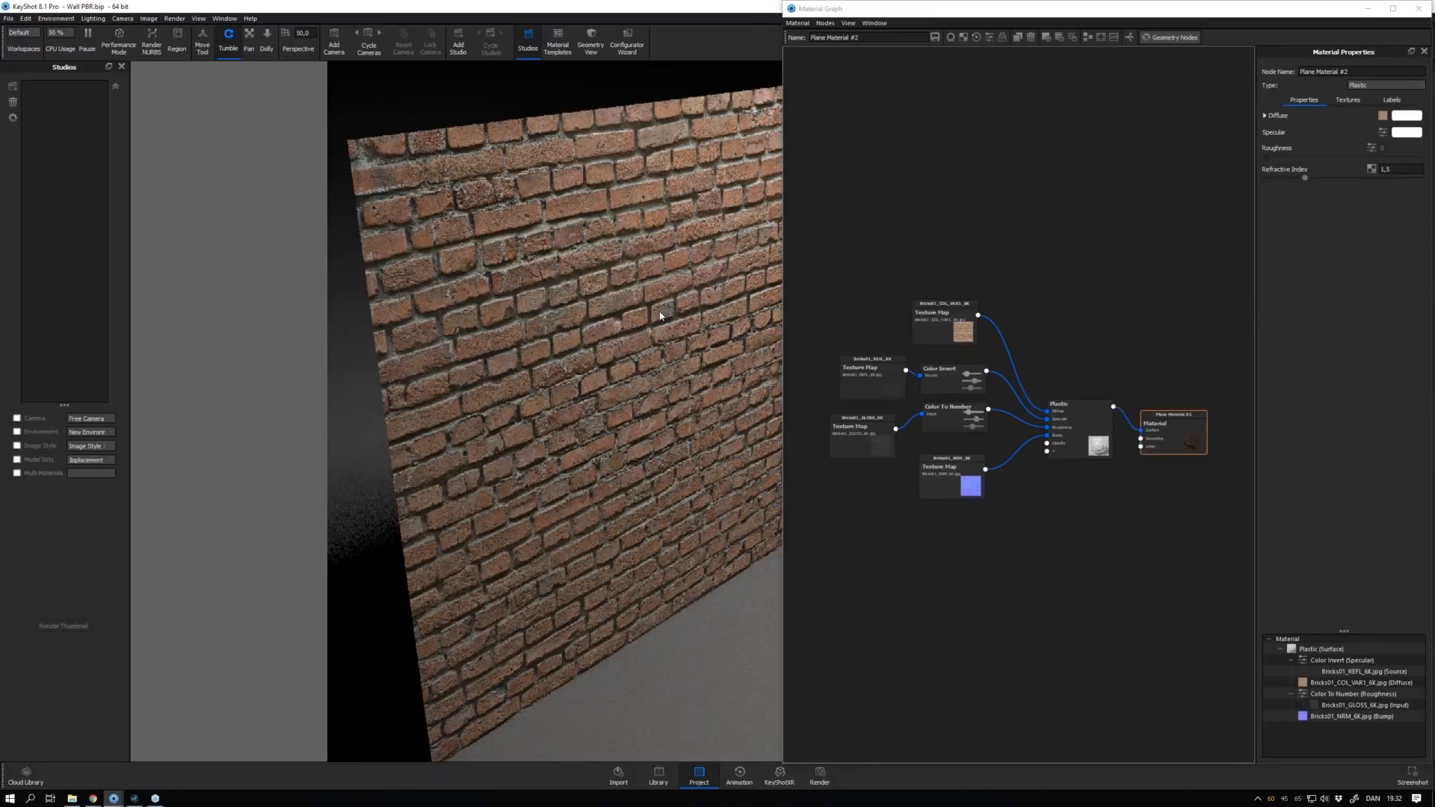
# Add a Displace geometry node to the material graph and connect it to the Material node's Geometry input
pyautogui.rightClick(1006, 568)
pyautogui.moveTo(1070, 659)
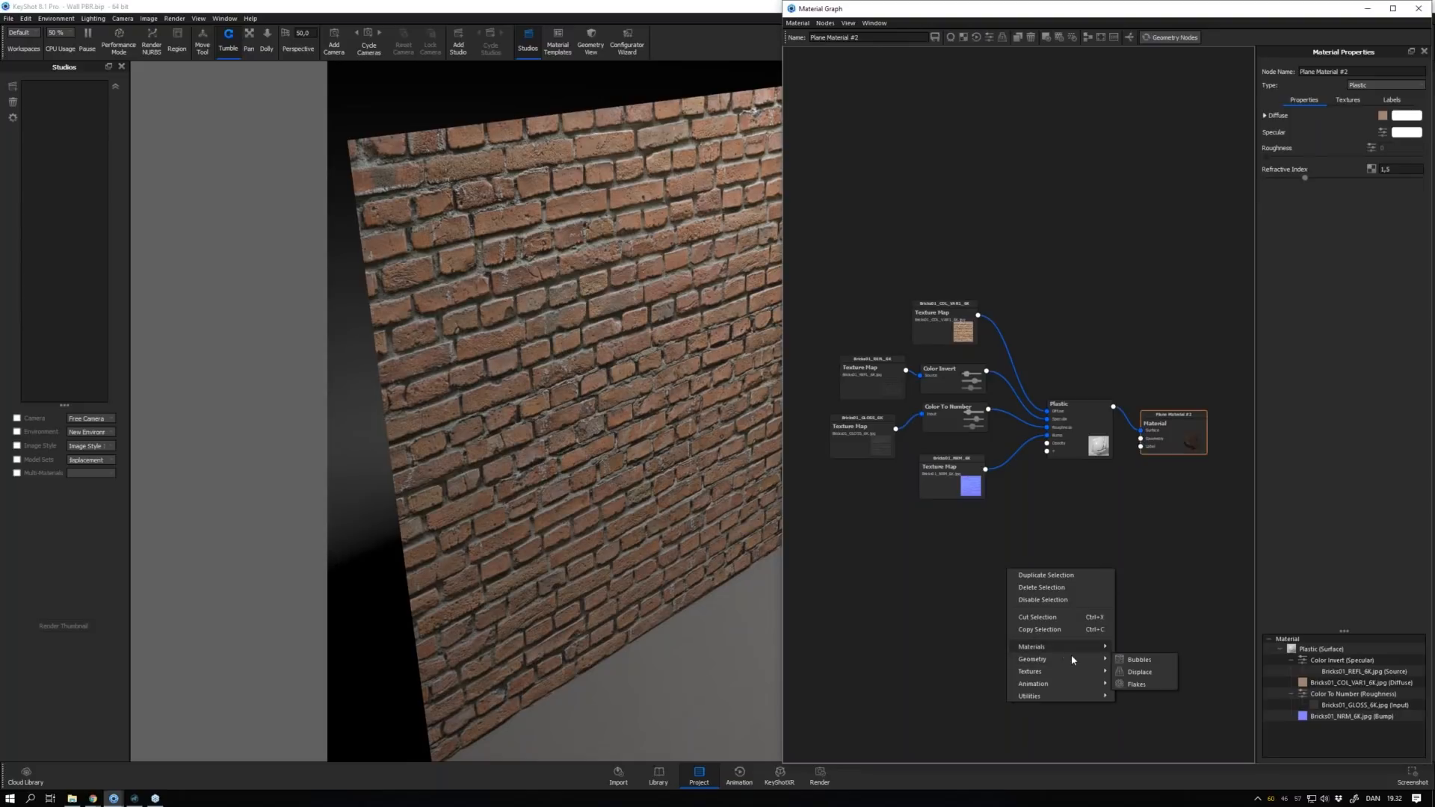
pyautogui.click(1130, 672)
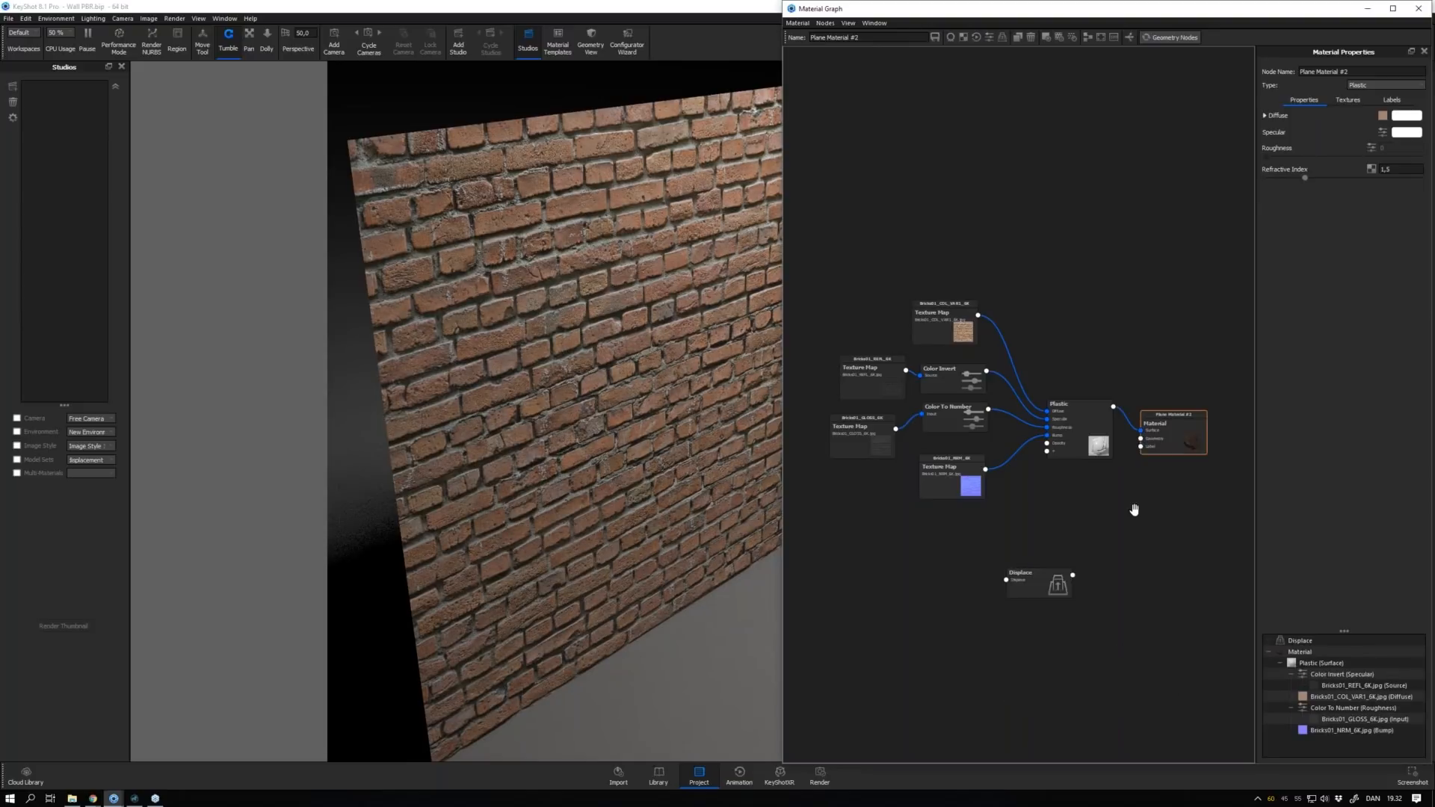
pyautogui.scroll(2, 1122, 516)
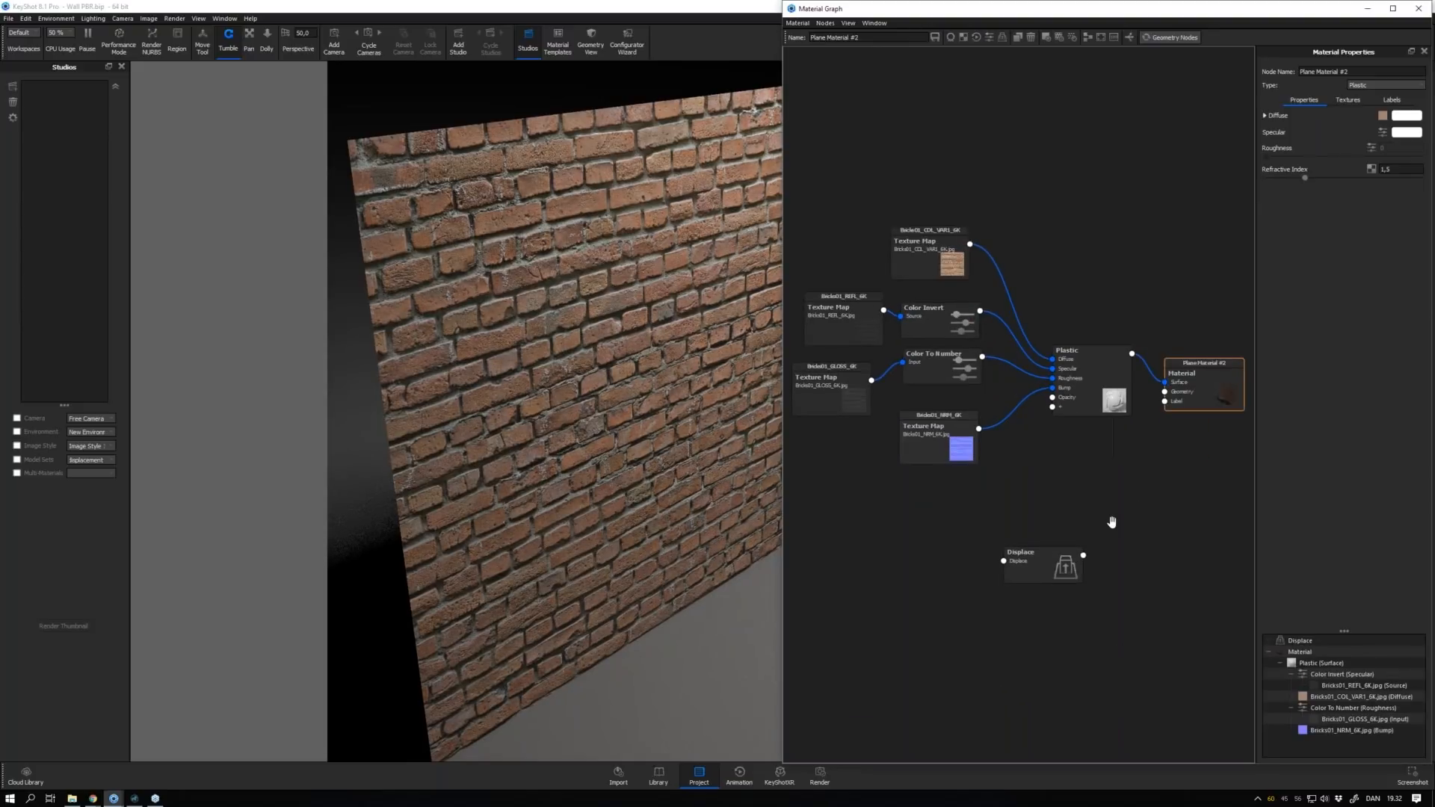
pyautogui.moveTo(1084, 556); pyautogui.dragTo(1165, 392)
pyautogui.moveTo(1041, 565); pyautogui.dragTo(1045, 555)
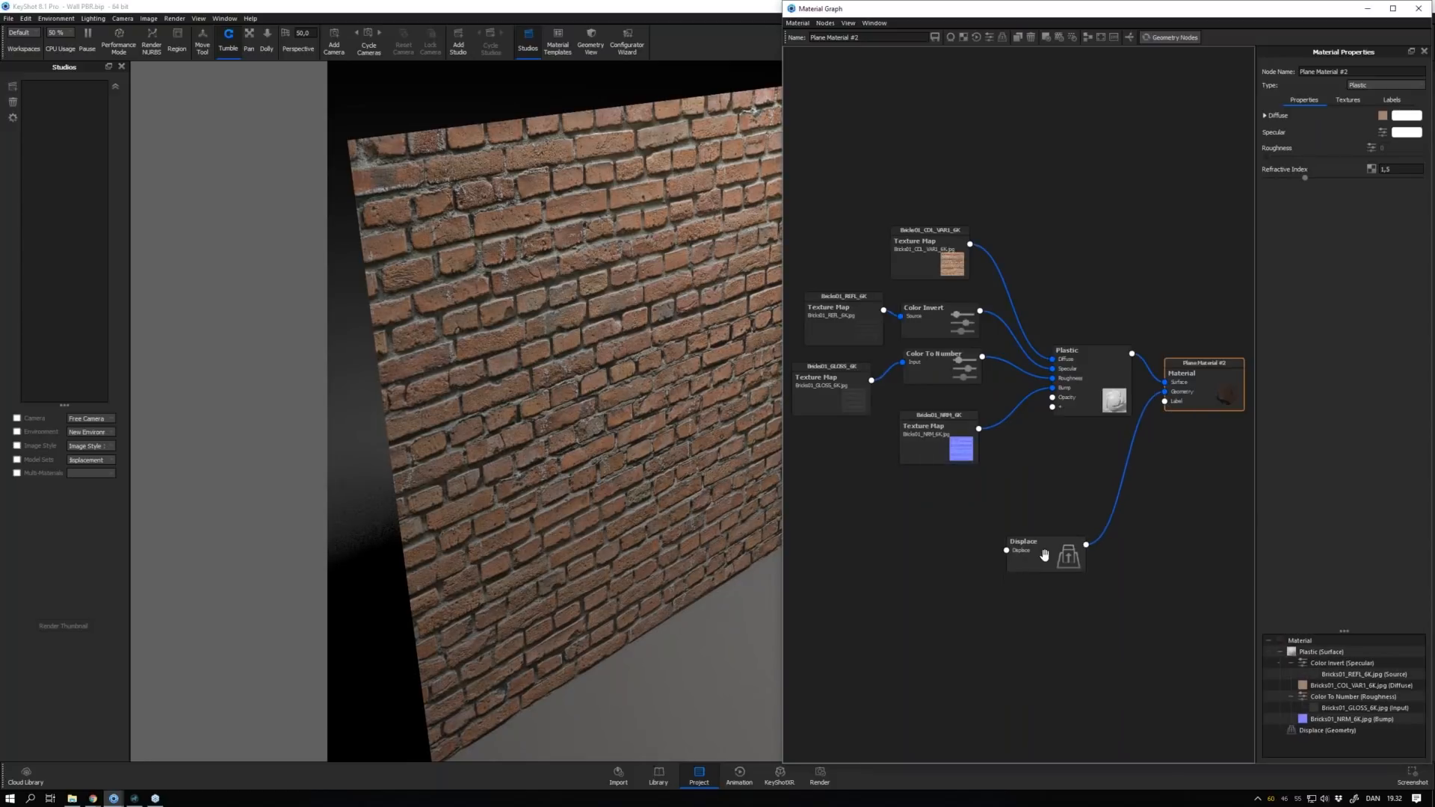
# Bring Bricks01_DISP_6K.jpg from the file explorer into the graph as a texture map and preview it on the wall
pyautogui.hotkey('alt', 'Tab')
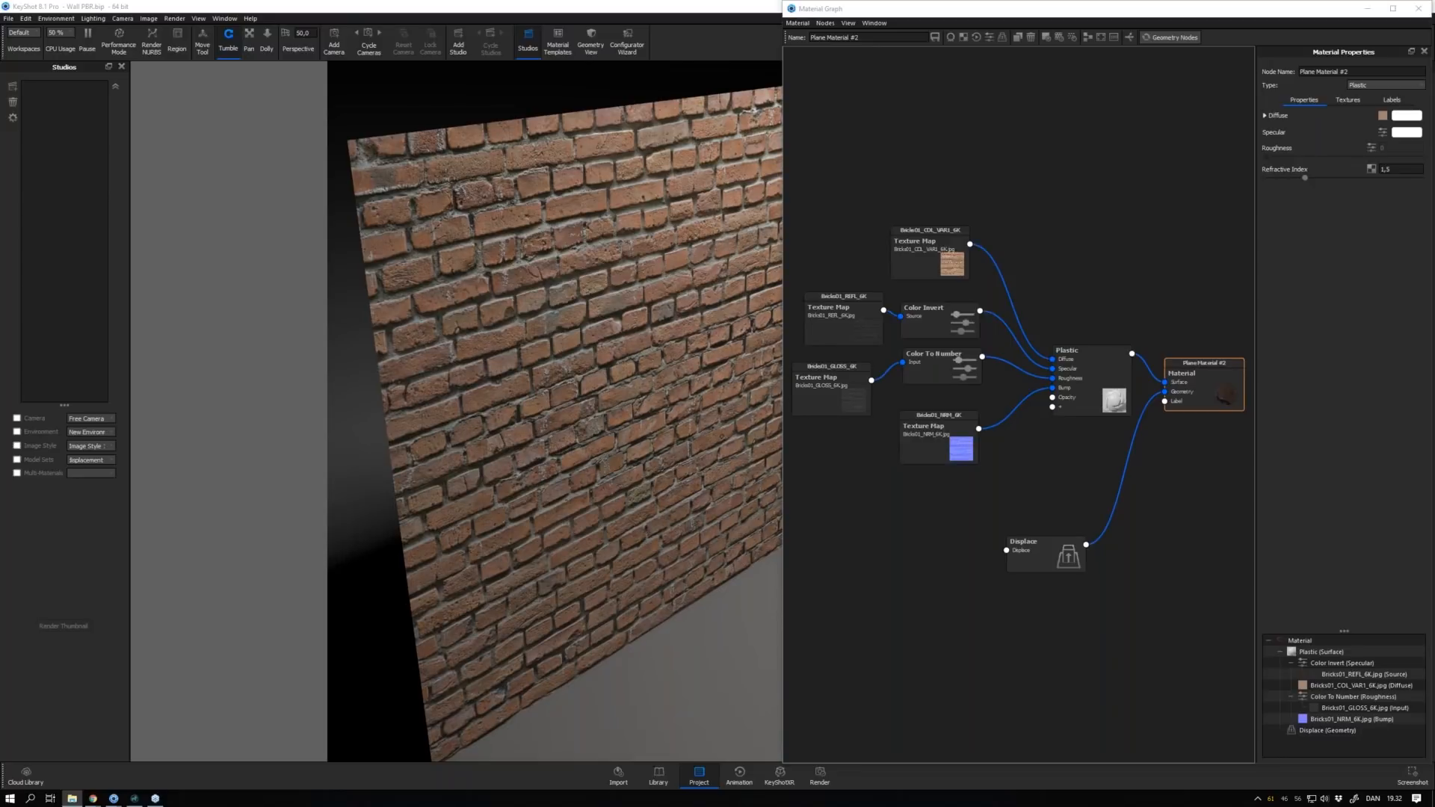
pyautogui.moveTo(865, 670); pyautogui.dragTo(926, 590)
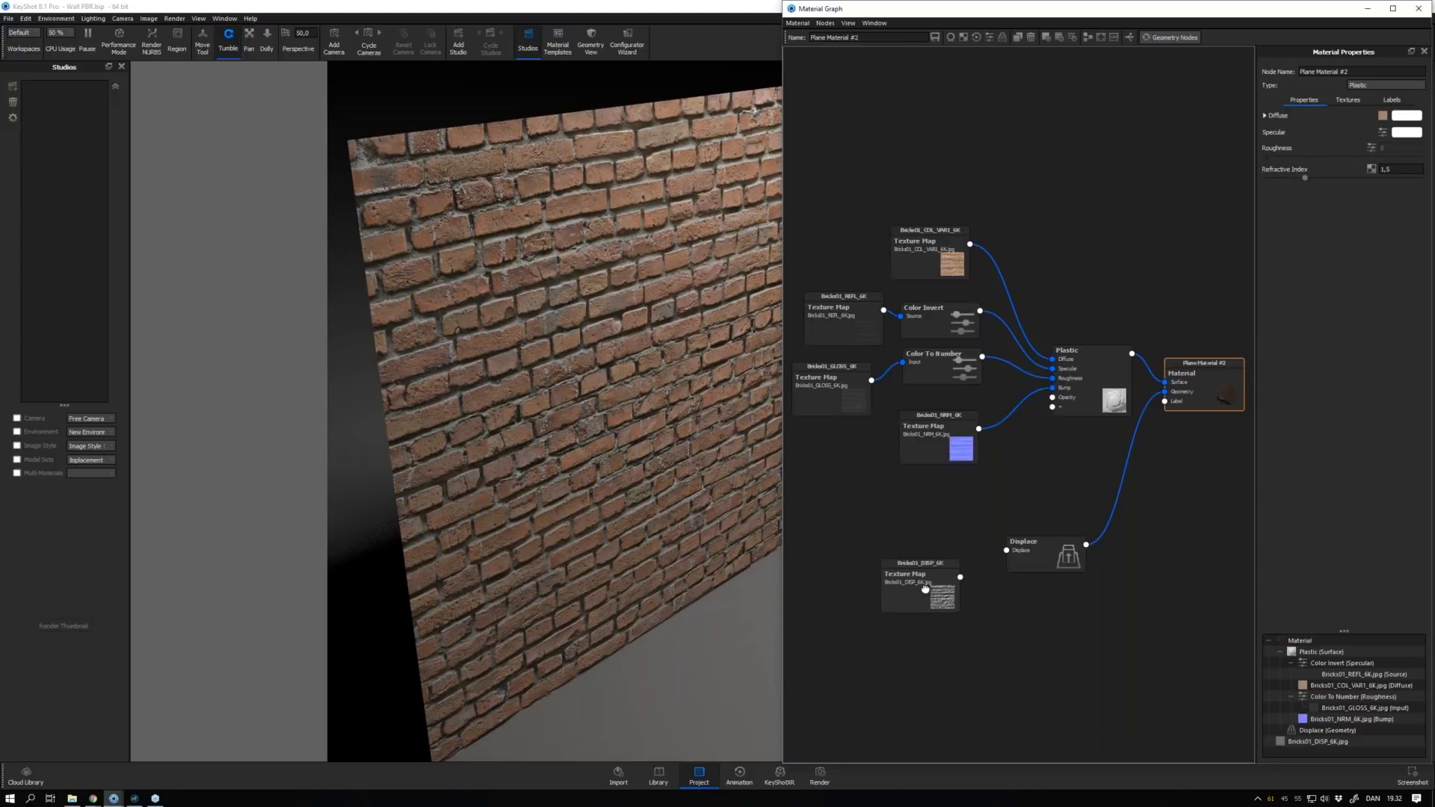
pyautogui.doubleClick(926, 589)
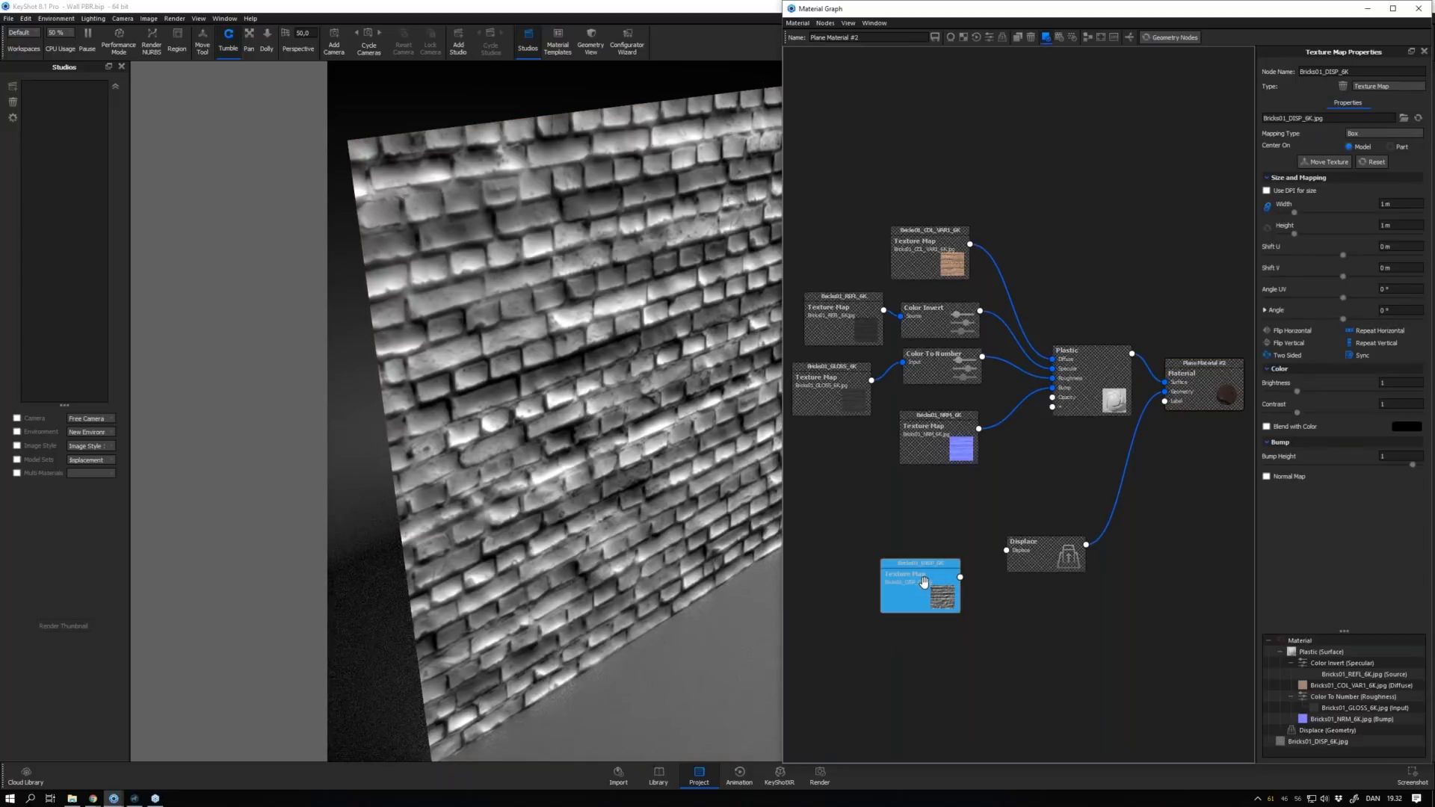
# Try a 90° angle on the displacement texture map, reset it to 0°, and end the preview
pyautogui.click(1382, 310)
pyautogui.write('90')
pyautogui.press('Return')
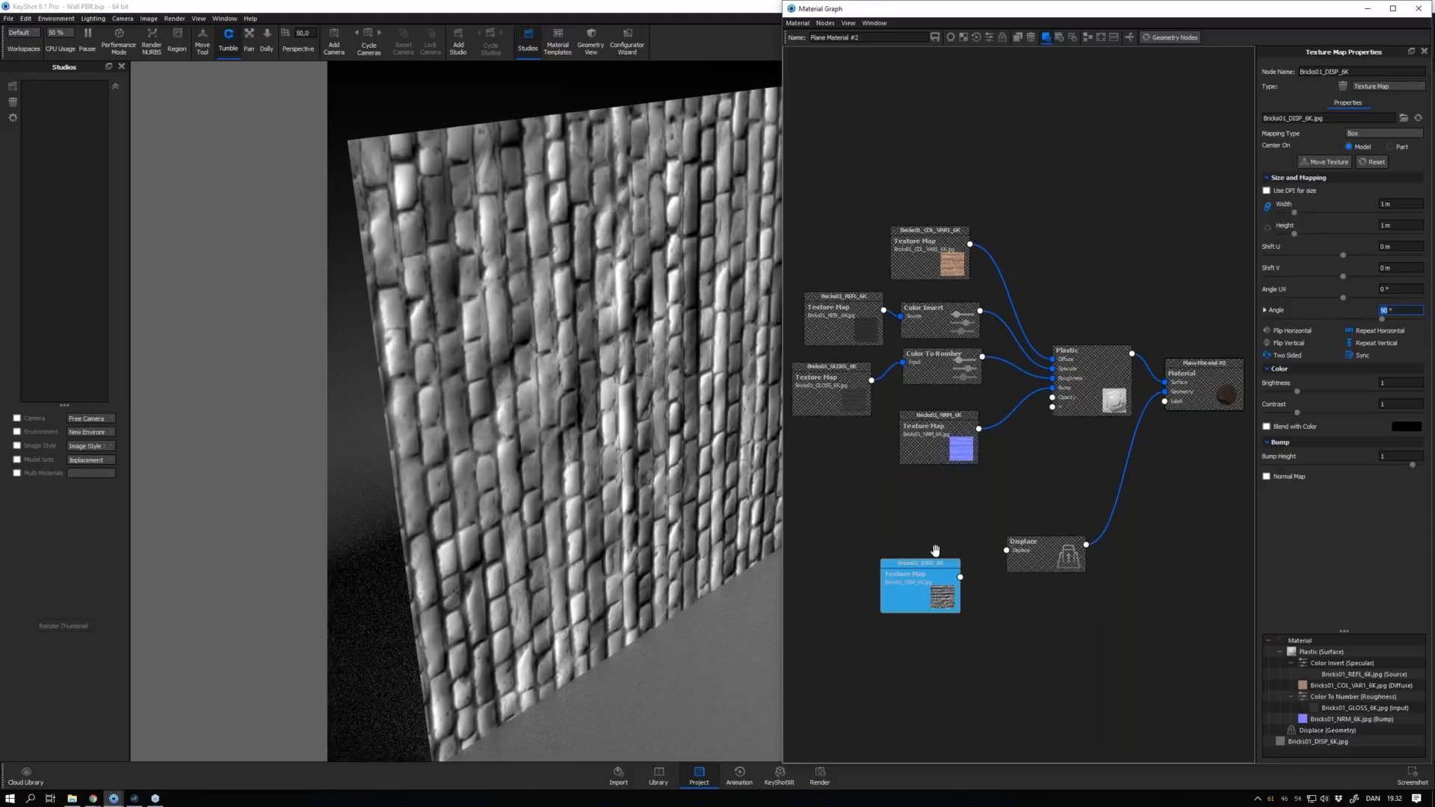
pyautogui.write('0')
pyautogui.press('Return')
pyautogui.press('c')
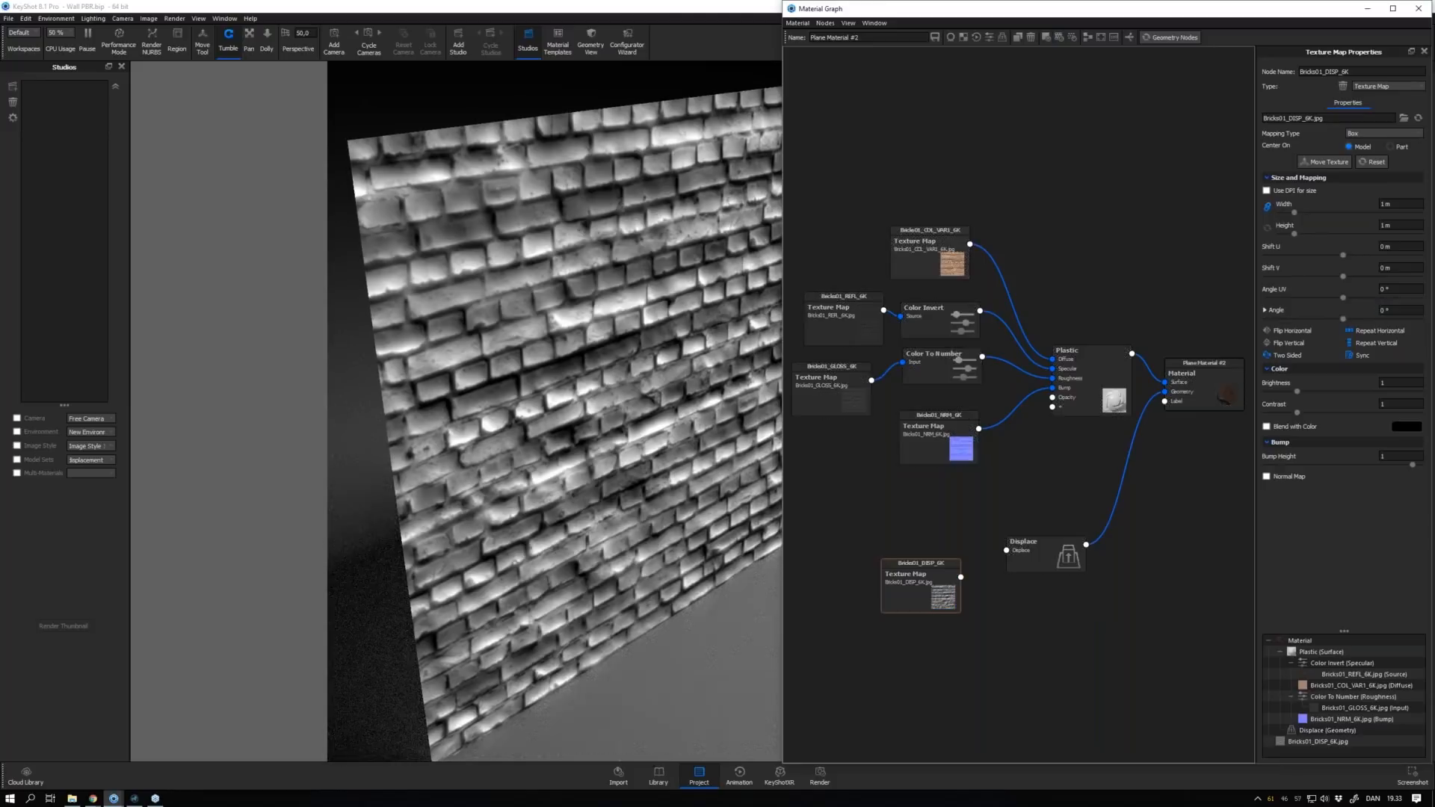
# Preview the Bricks01_COL_VAR1_6K colour map and the displacement map on the wall to compare their mapping
pyautogui.click(930, 279)
pyautogui.press('c')
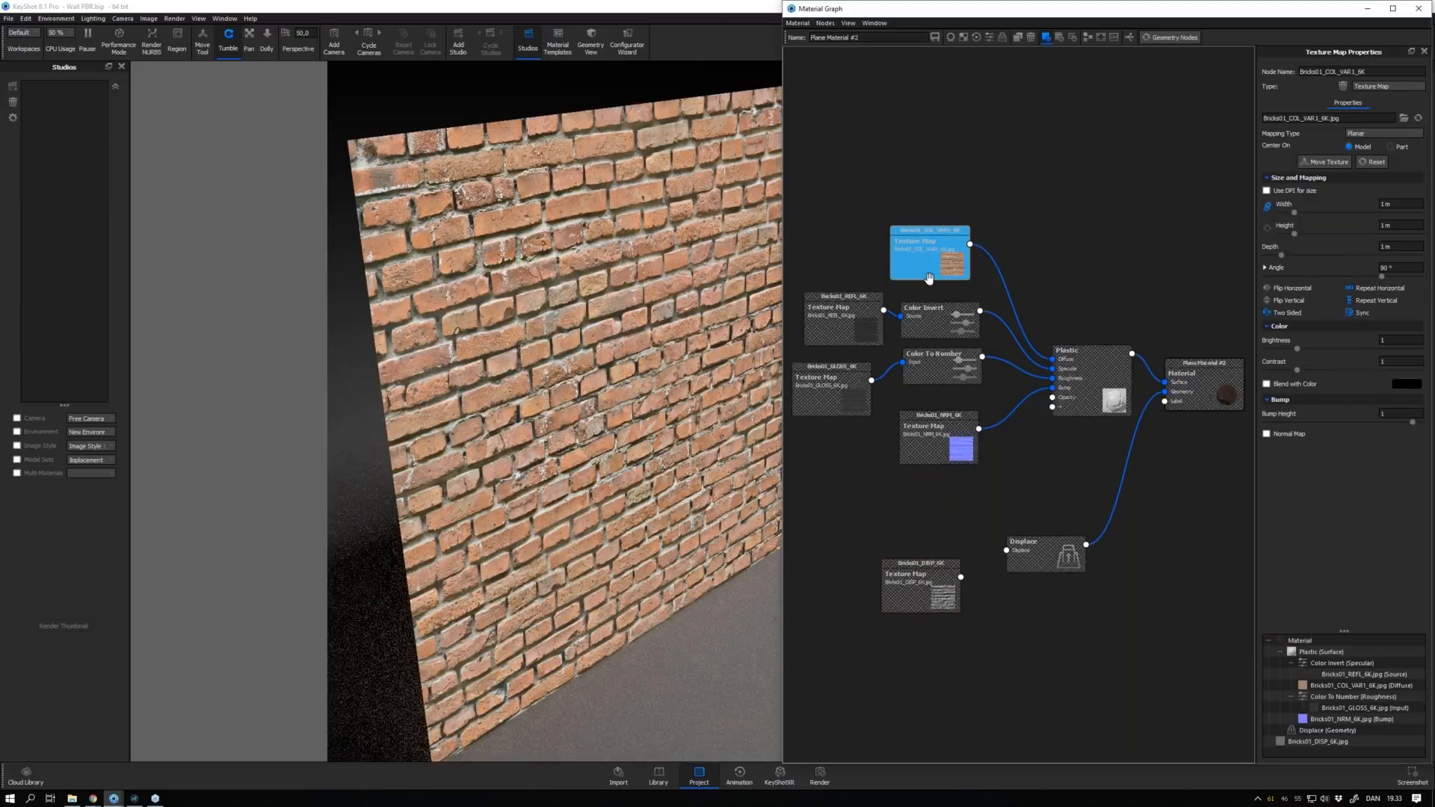
pyautogui.click(921, 586)
pyautogui.press('c')
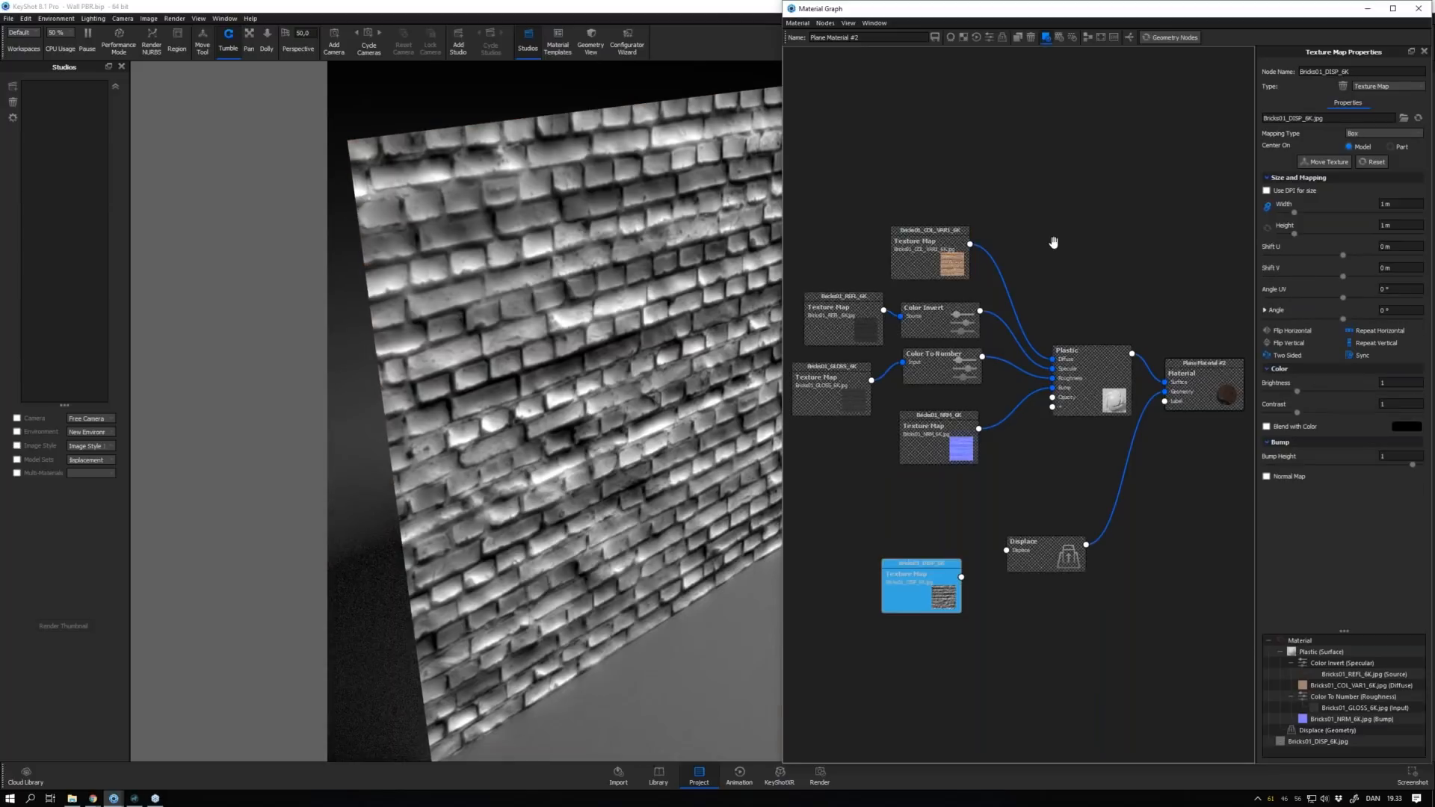
# Set the displacement map to Planar mapping at a 90° angle and compare its alignment with the colour map
pyautogui.press('c')
pyautogui.click(1365, 133)
pyautogui.click(1363, 142)
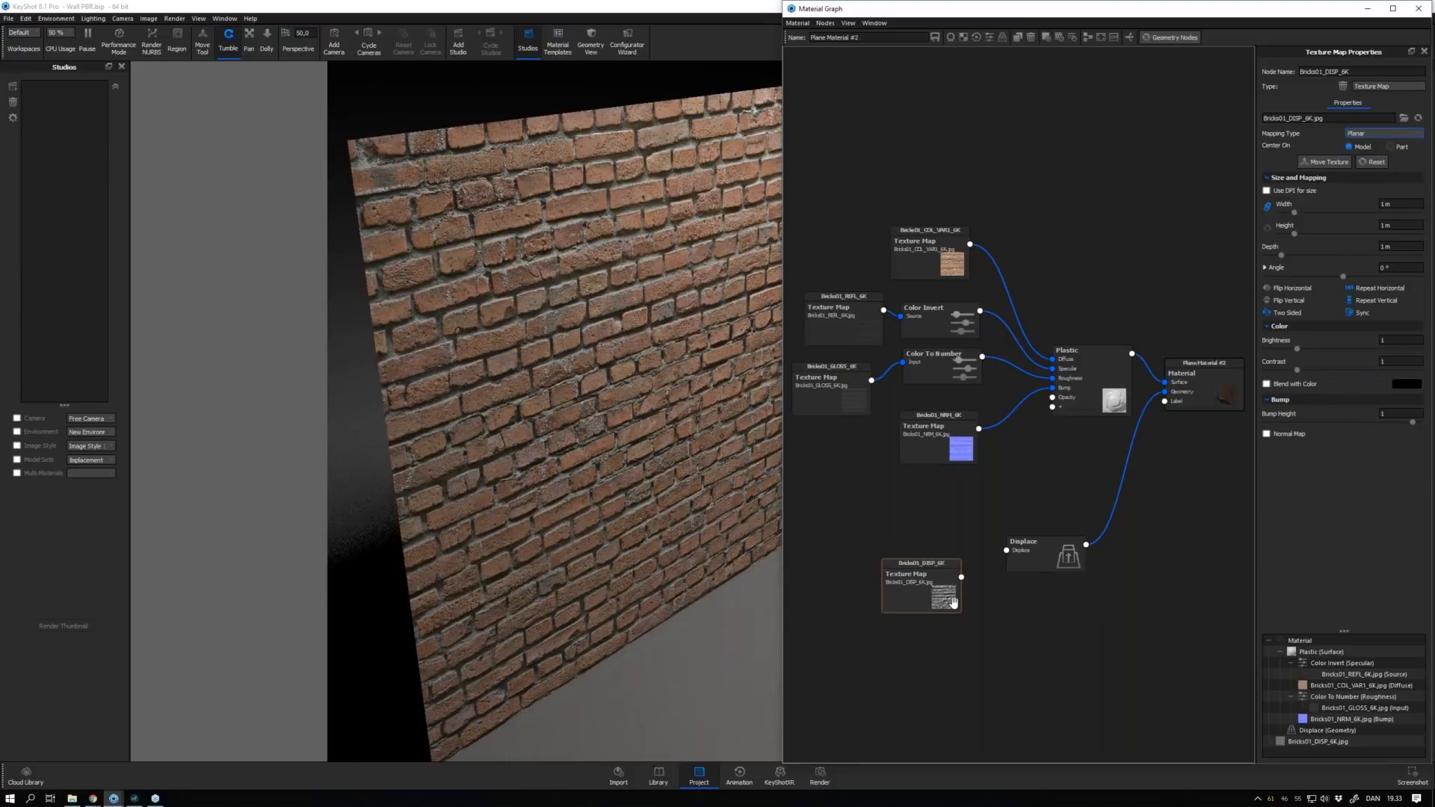
pyautogui.press('c')
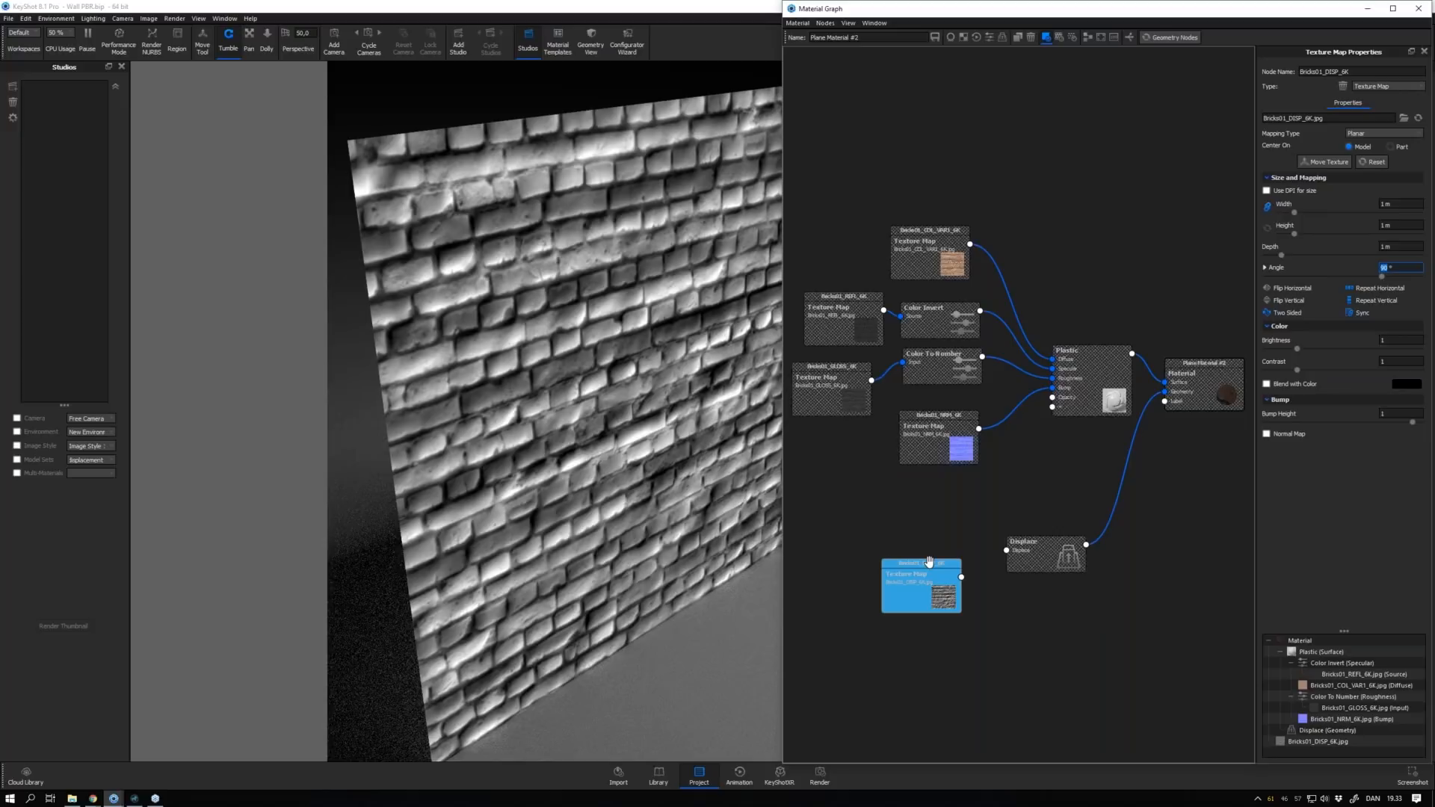
pyautogui.click(930, 250)
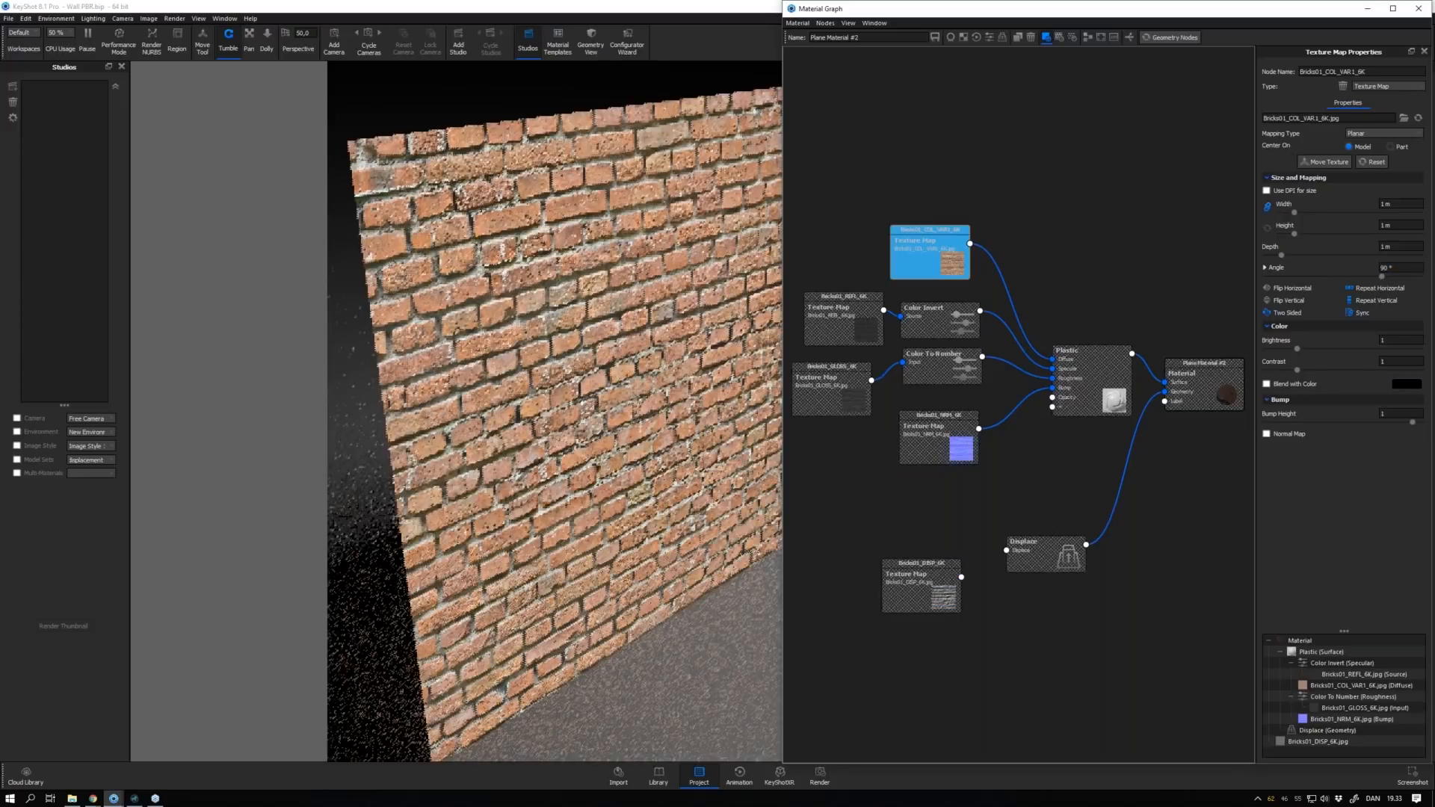
pyautogui.press('c')
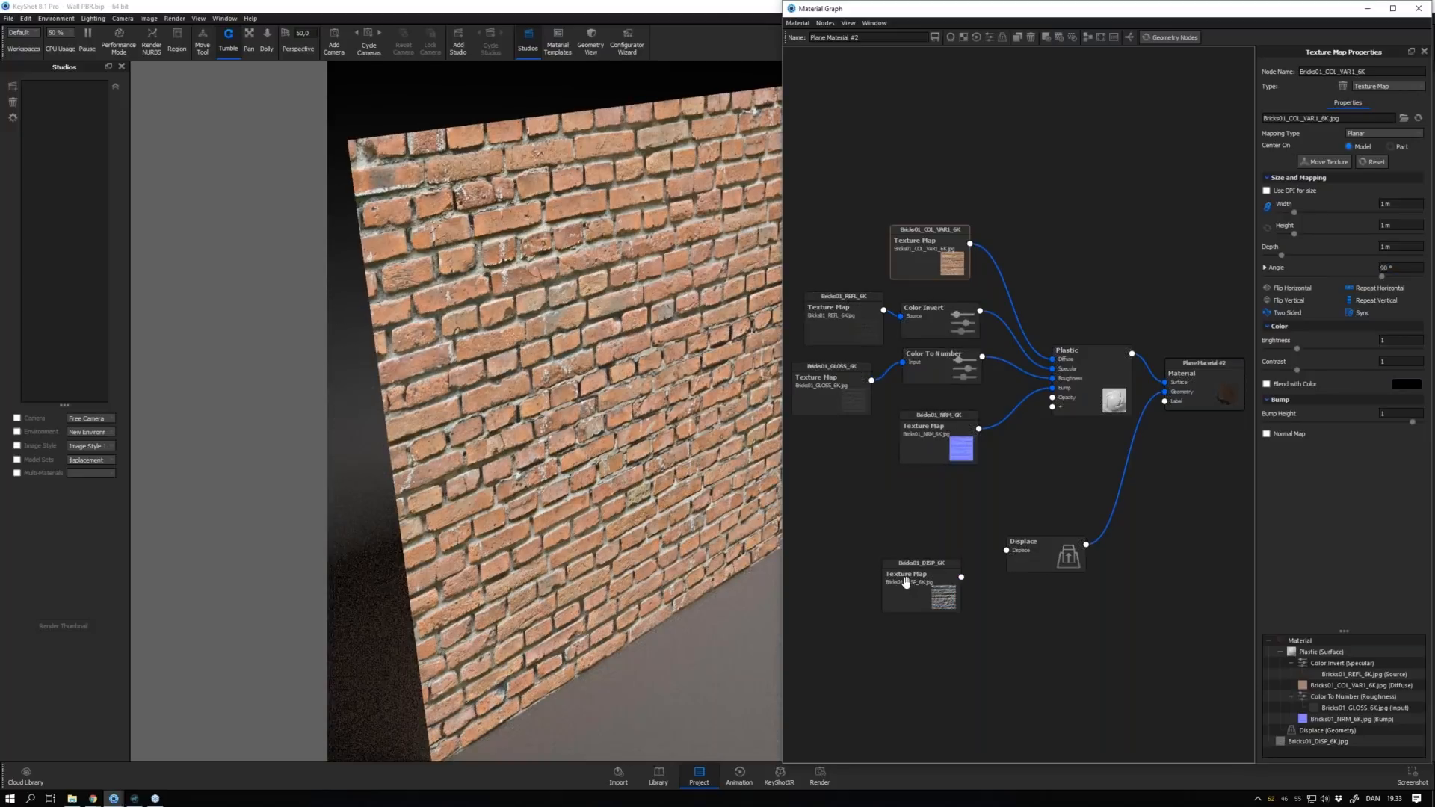
# Connect the Bricks01_DISP_6K texture map to the Displace node's input
pyautogui.click(907, 583)
pyautogui.moveTo(908, 583); pyautogui.dragTo(904, 566)
pyautogui.moveTo(958, 561); pyautogui.dragTo(1009, 552)
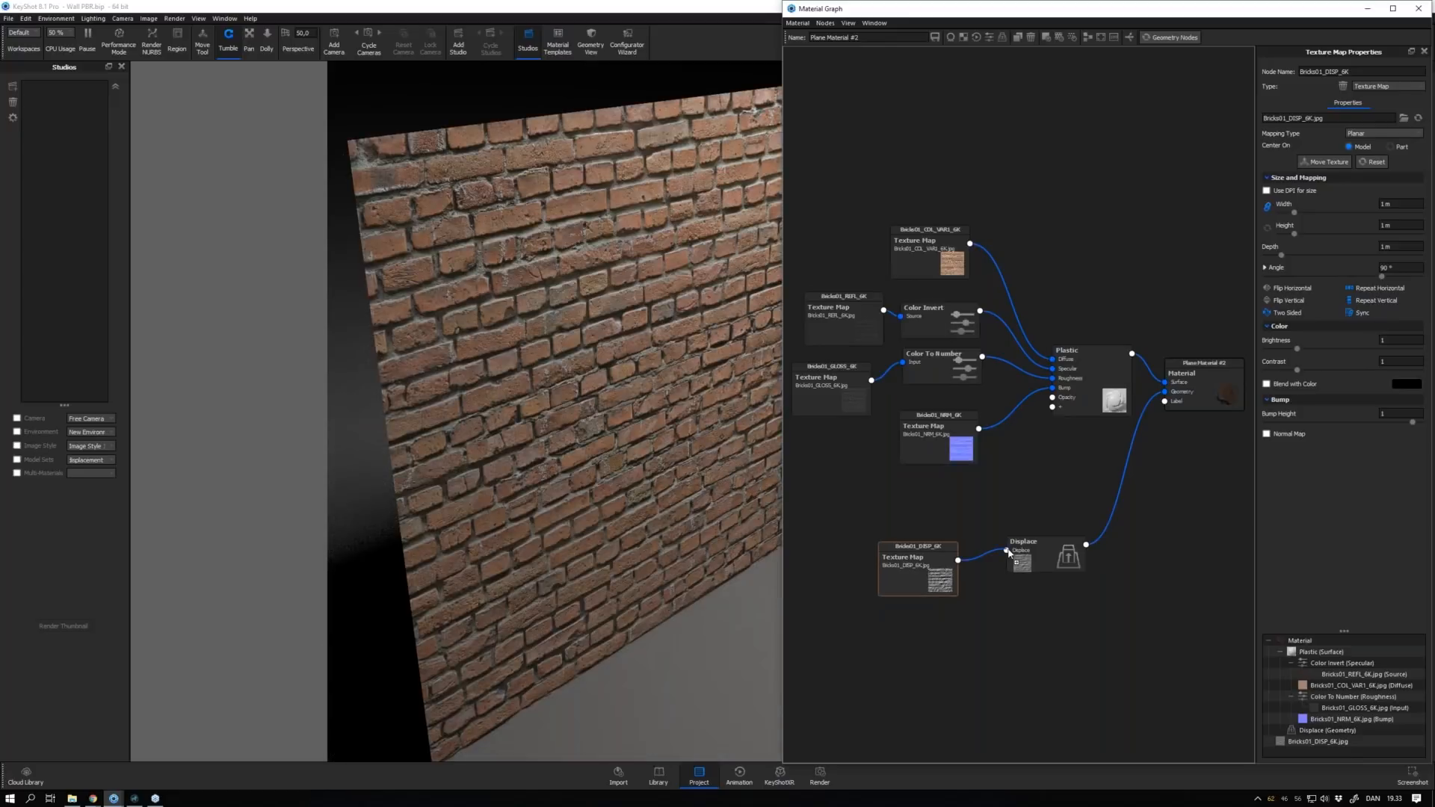
# Set the Displace node's triangle size to 0.1 m and execute the geometry node for a coarse test
pyautogui.click(1039, 545)
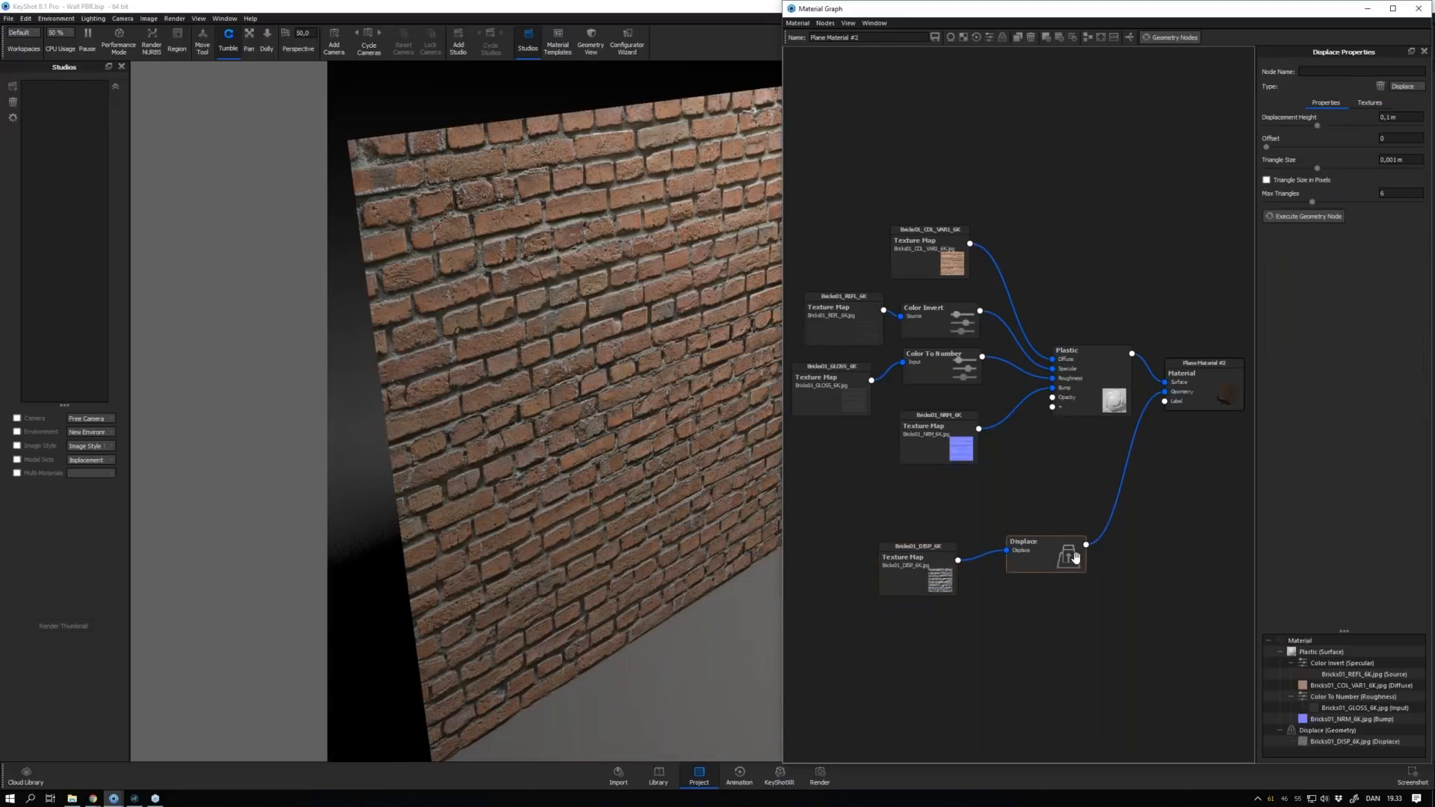
pyautogui.moveTo(1252, 19); pyautogui.dragTo(1234, 22)
pyautogui.click(1371, 163)
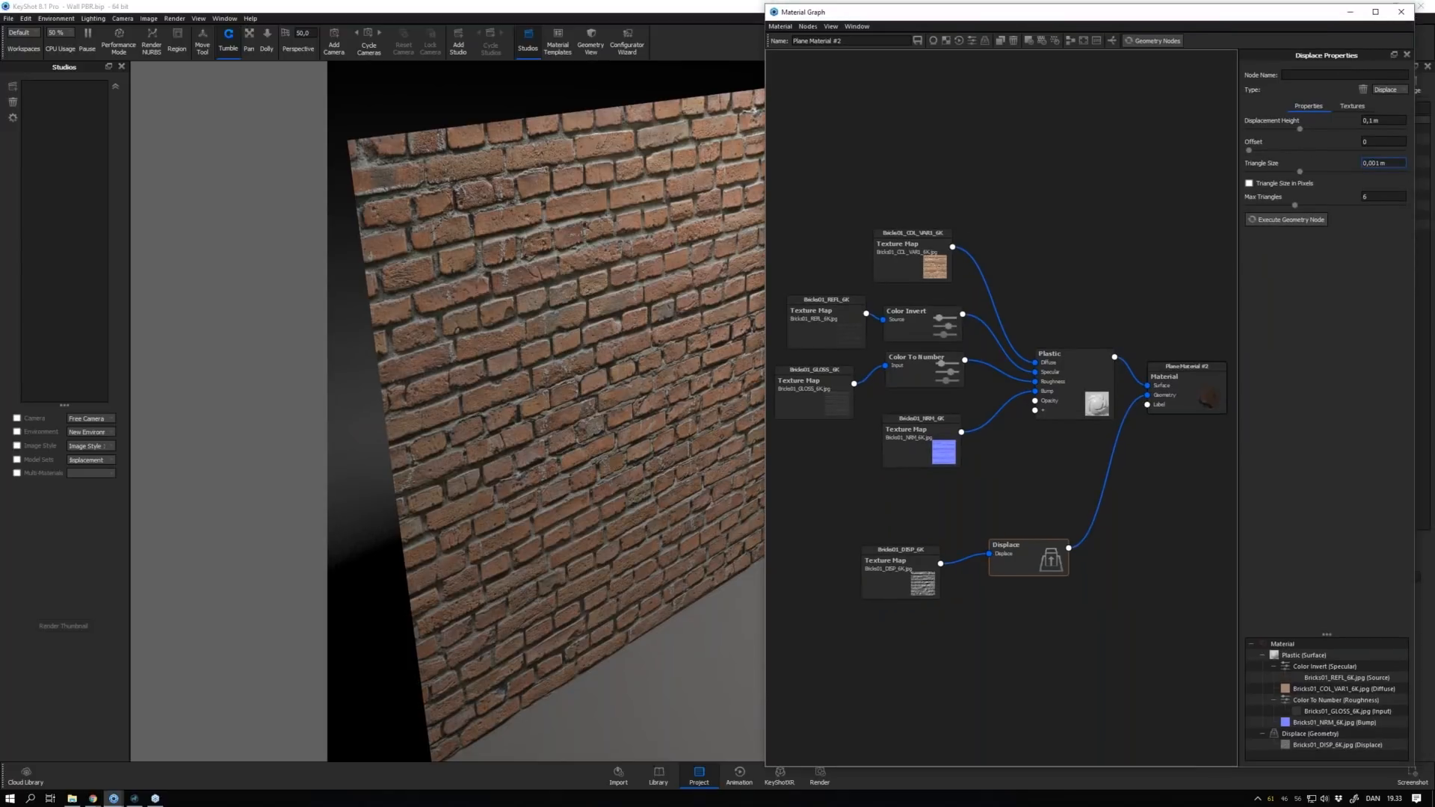
pyautogui.press('BackSpace')
pyautogui.press('BackSpace')
pyautogui.click(1263, 223)
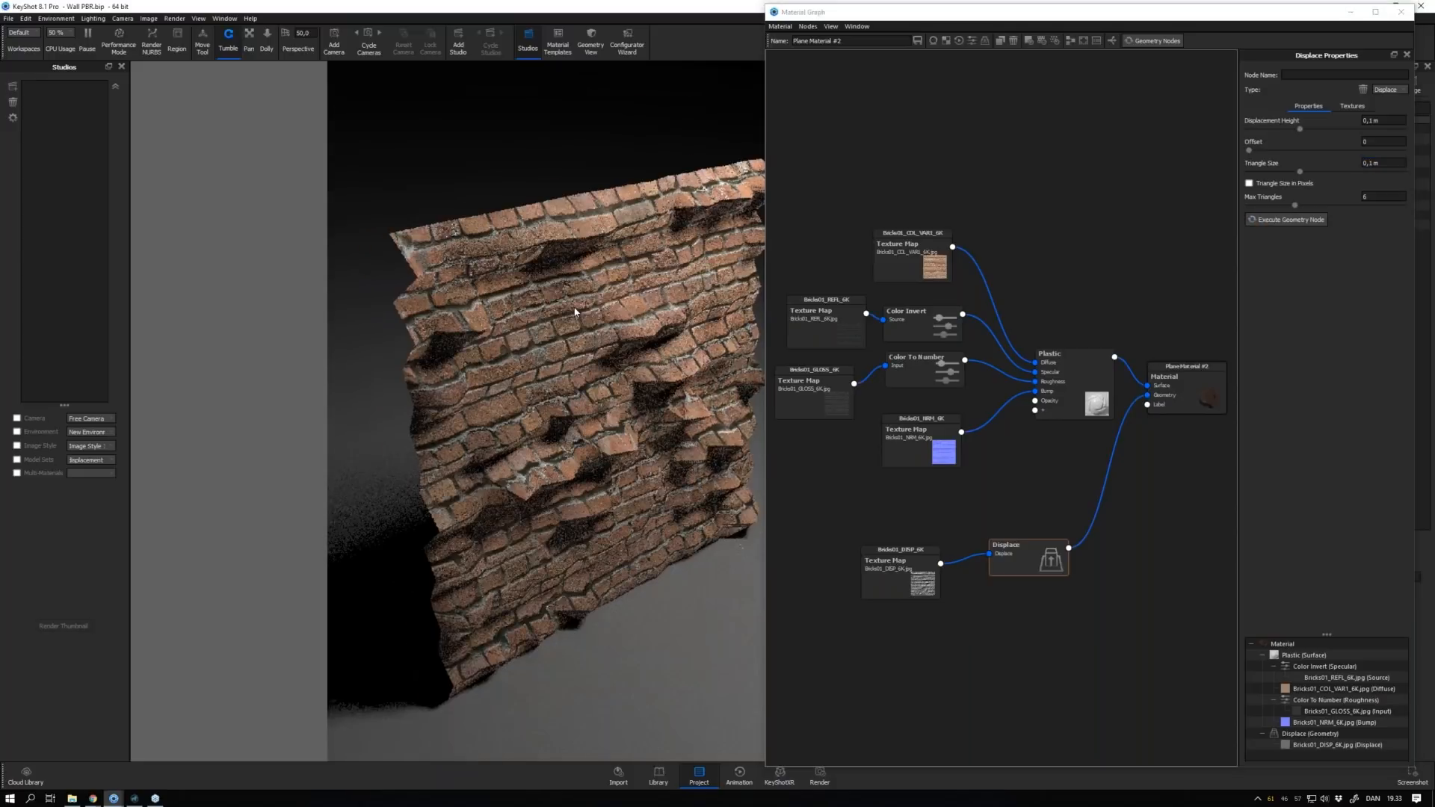
# Set the Displace node's displacement height to 0.01 m and its triangle size to 0.001 m
pyautogui.moveTo(576, 312); pyautogui.dragTo(545, 303, button='middle')
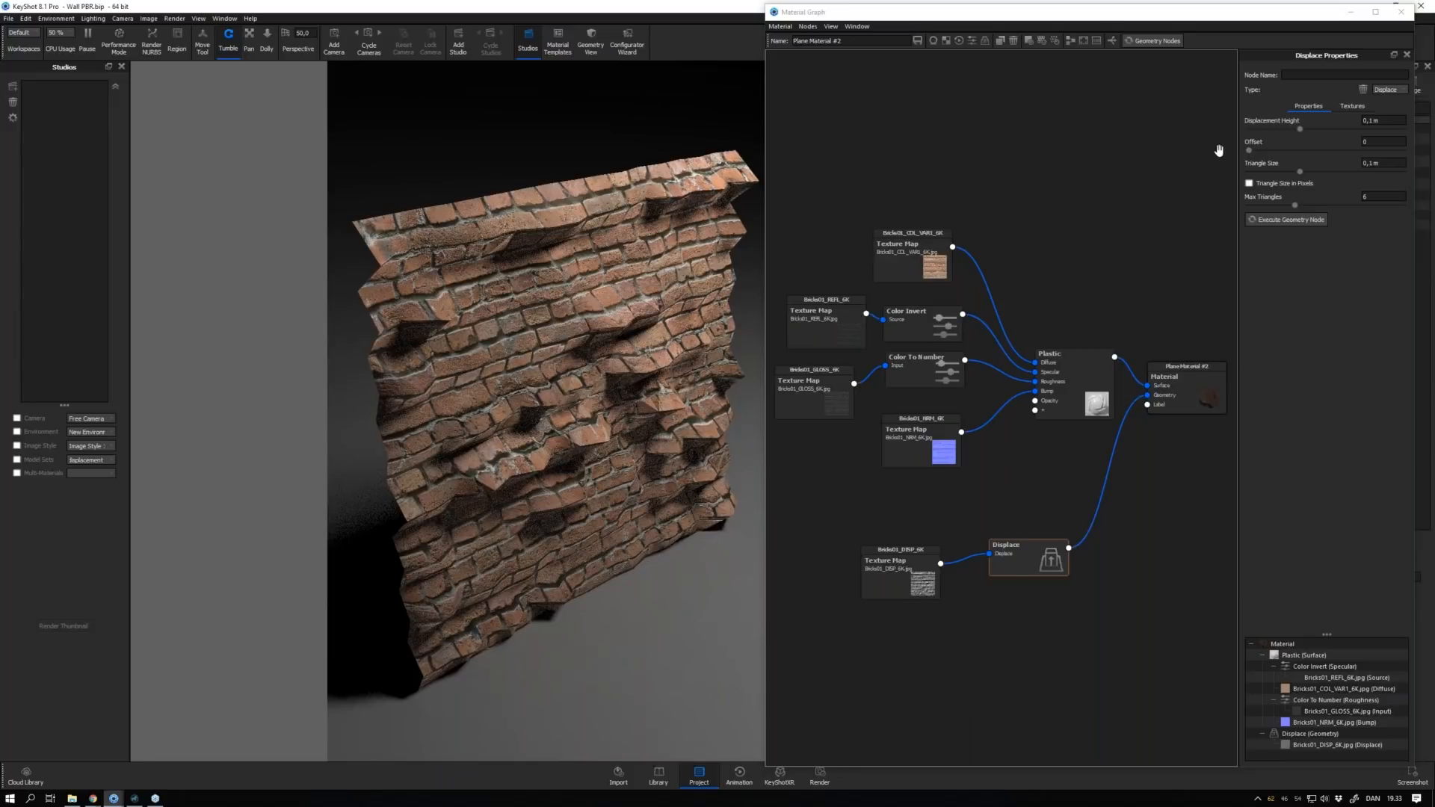
pyautogui.click(1376, 121)
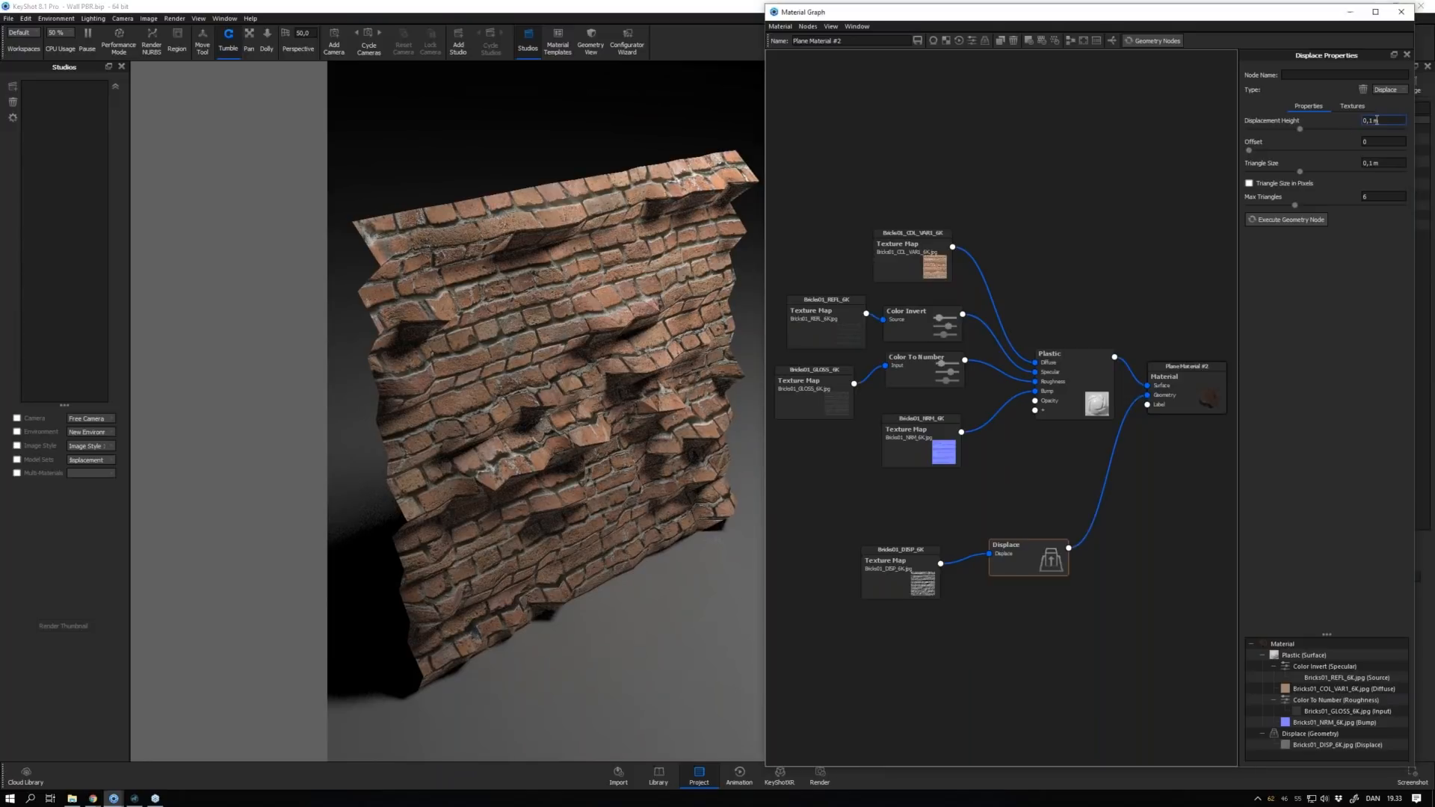
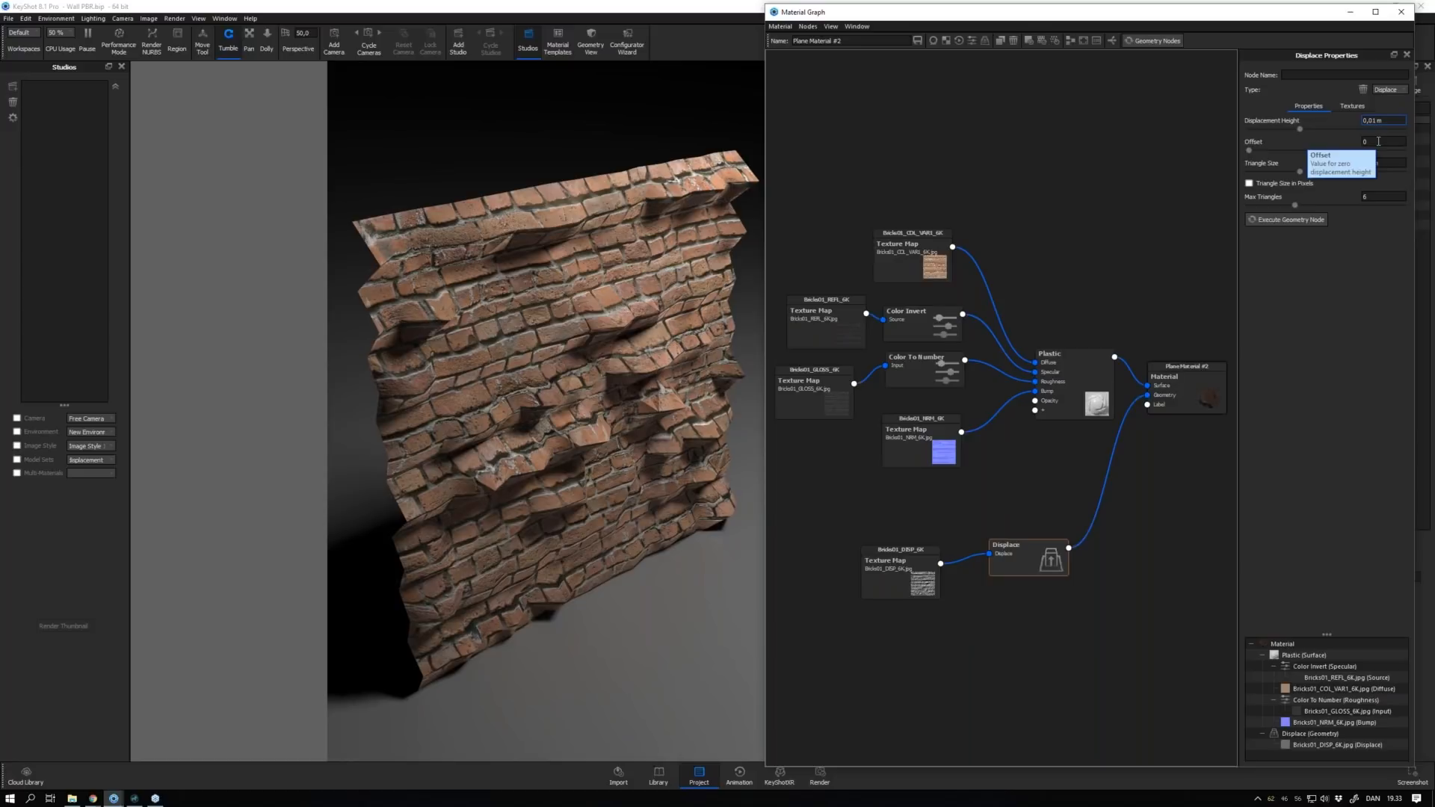
pyautogui.click(1375, 163)
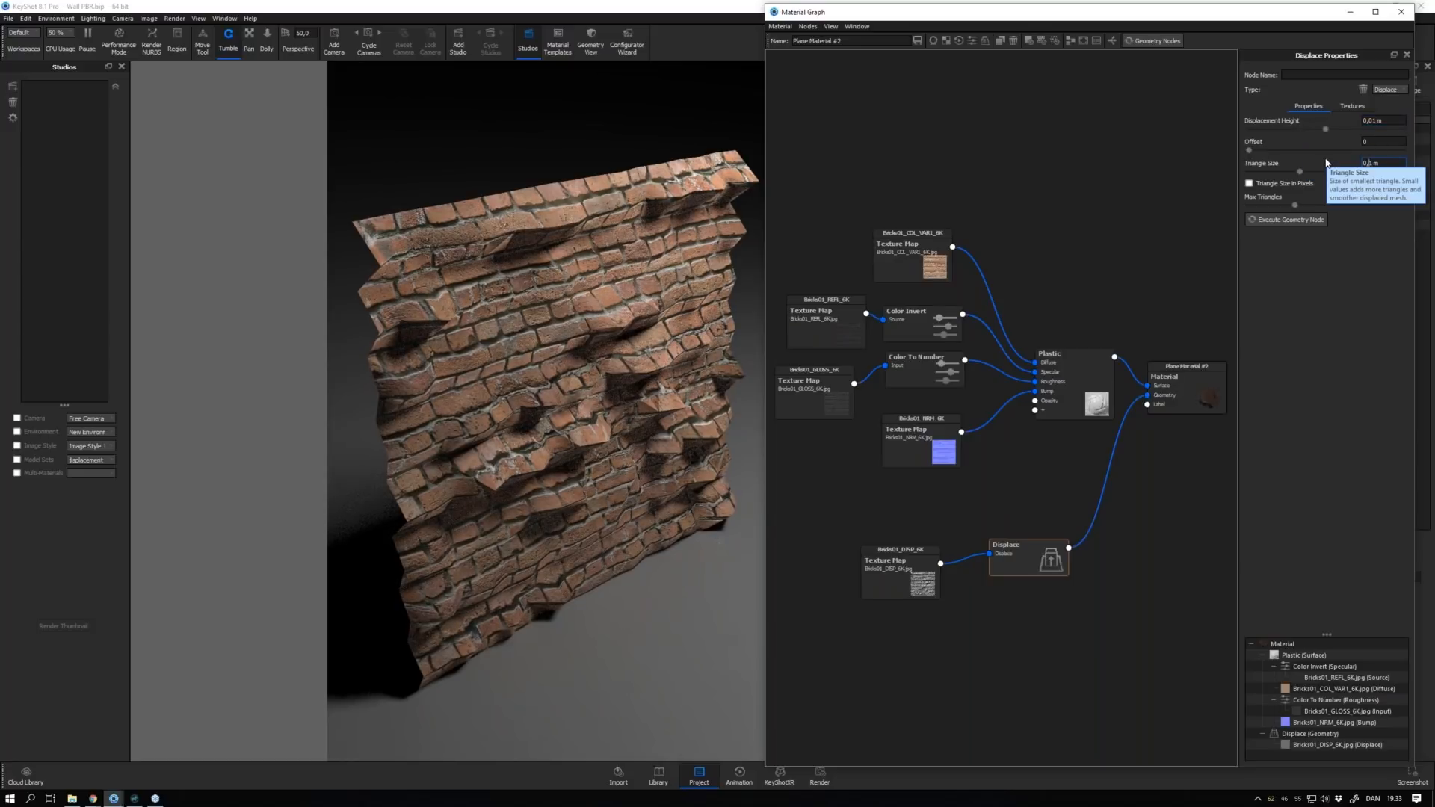
pyautogui.write('00')
pyautogui.press('Return')
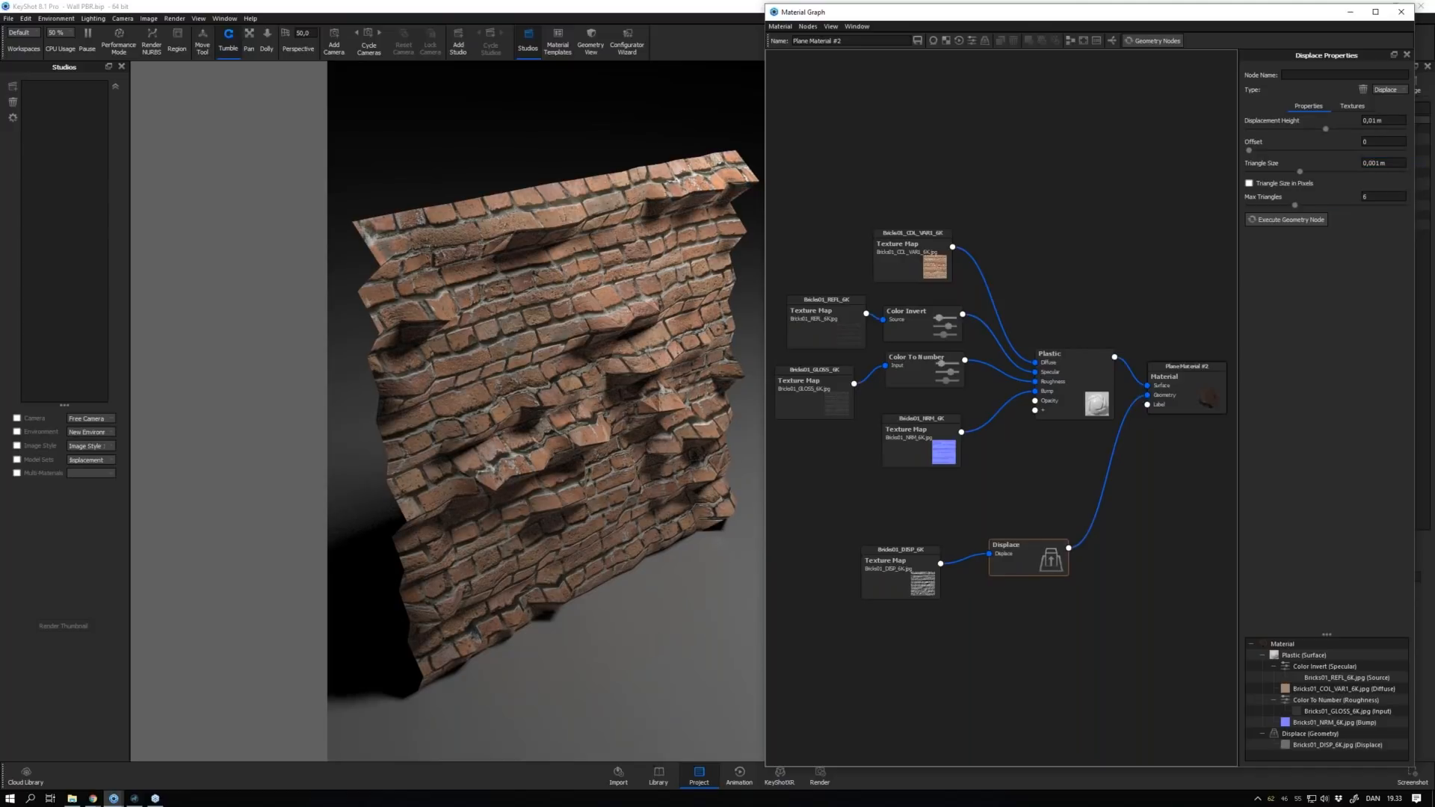
# Execute the Displace geometry node with 0.001 m triangles and inspect the brick wall up close
pyautogui.click(1376, 163)
pyautogui.click(1269, 223)
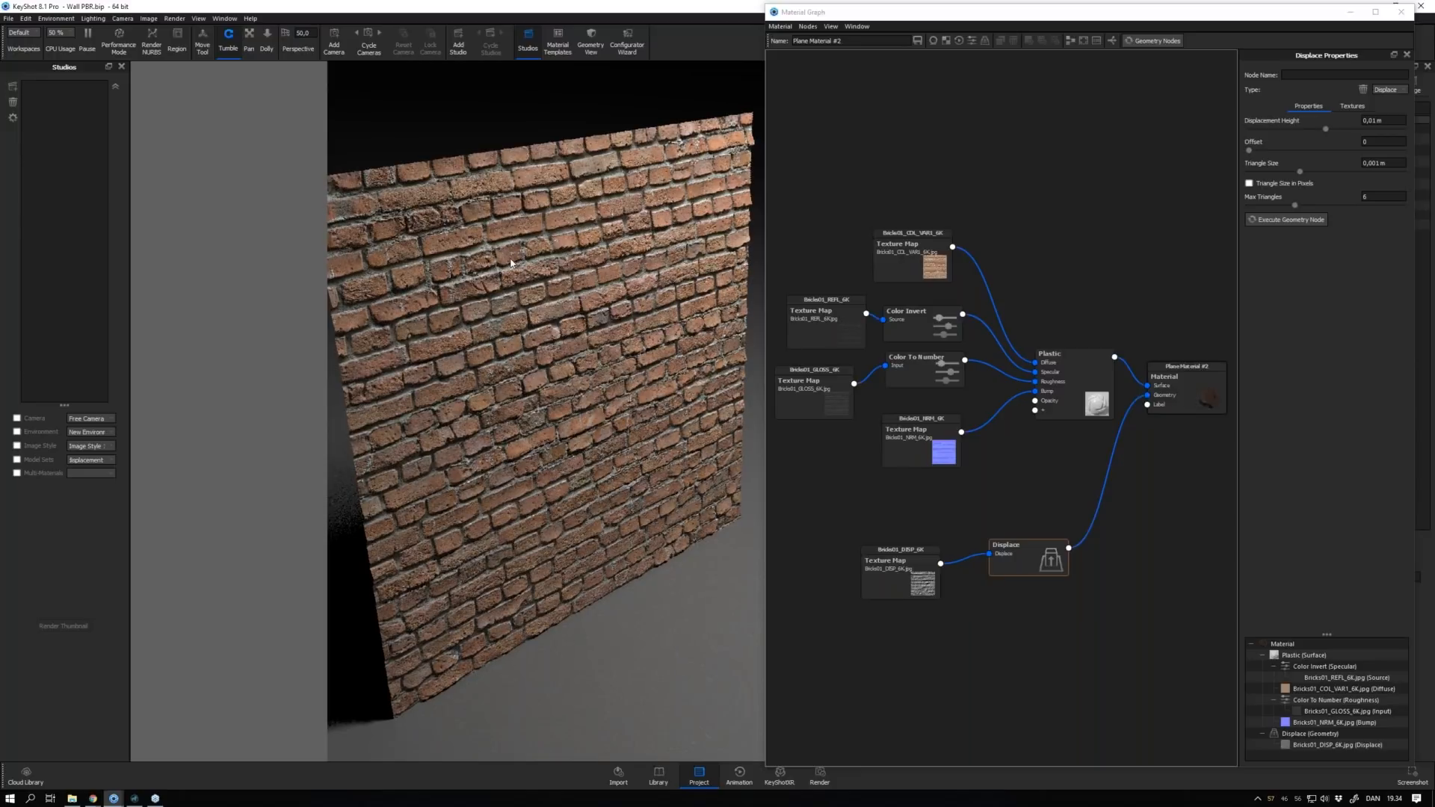
pyautogui.scroll(3, 511, 262)
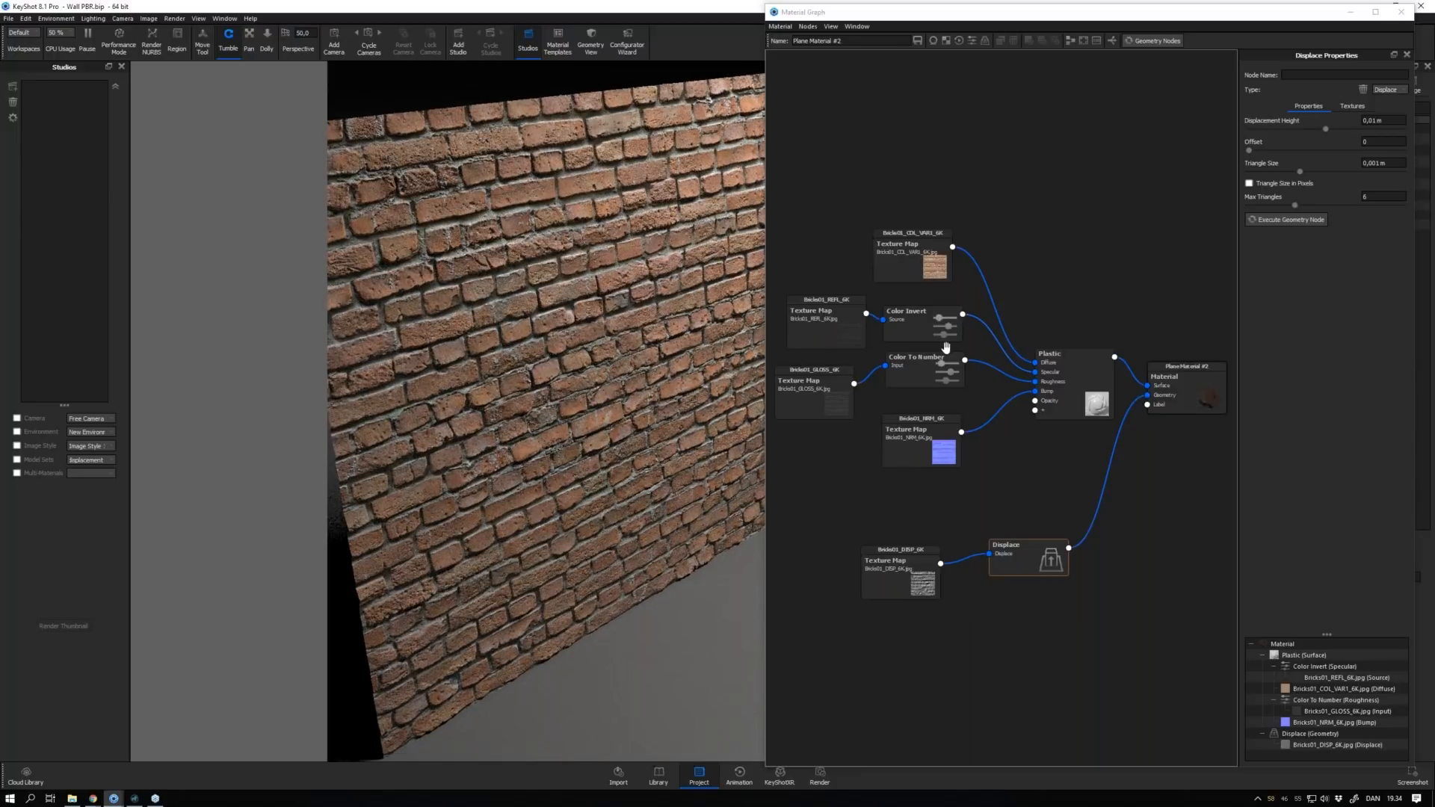
# Disable the colour, reflection, gloss and normal map connections to the Plastic node and view the displacement alone, including edge-on
pyautogui.moveTo(901, 576); pyautogui.dragTo(884, 574)
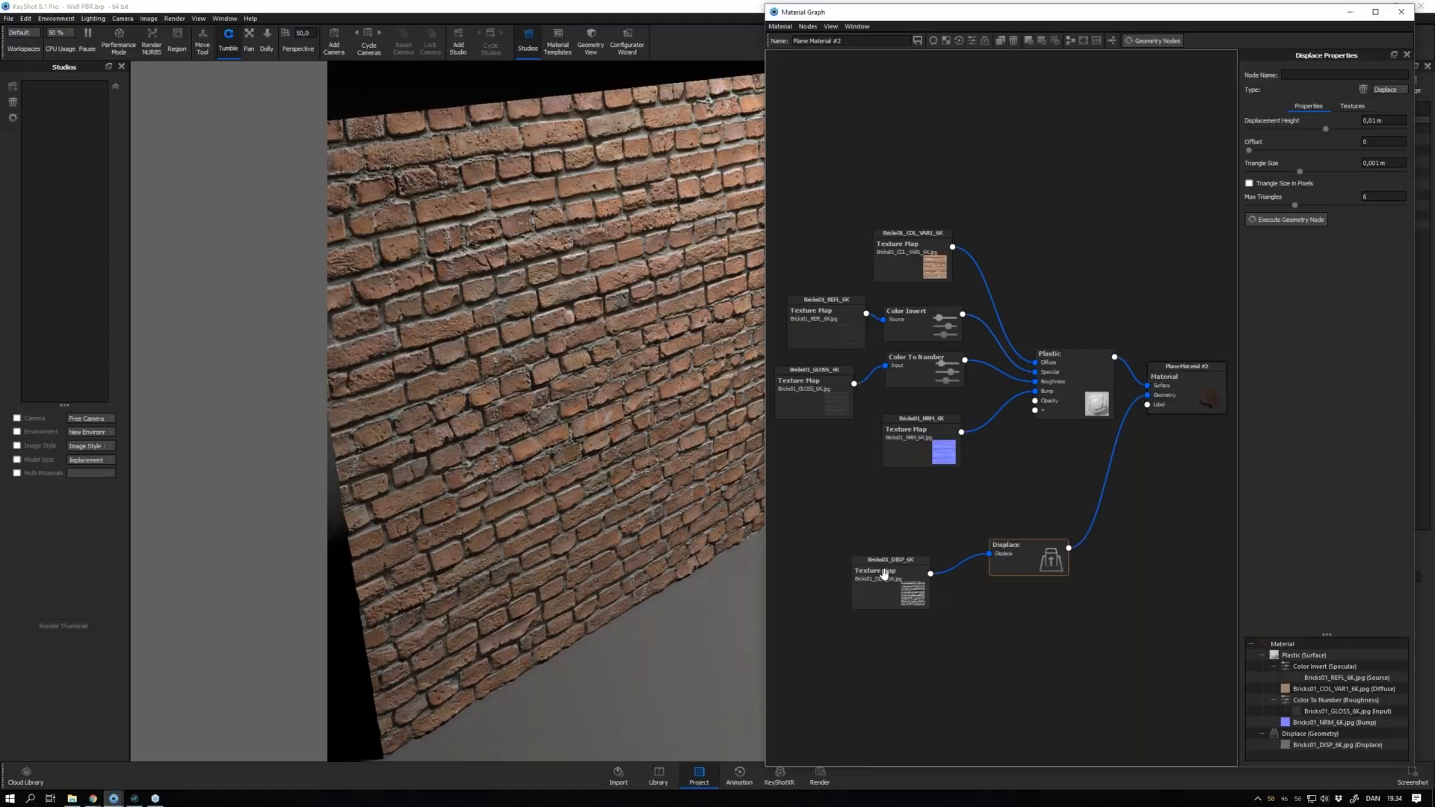
pyautogui.rightClick(994, 299)
pyautogui.click(1004, 318)
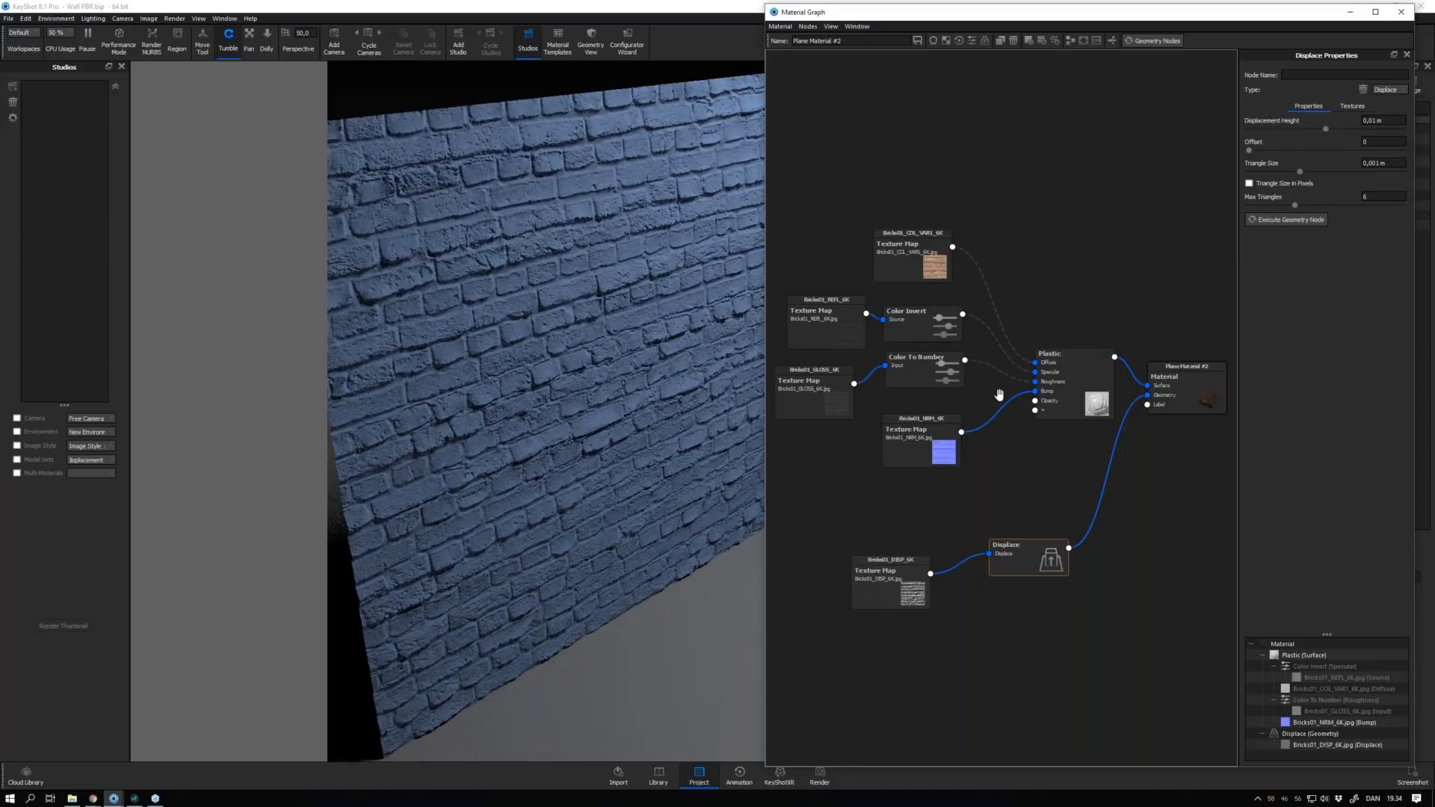
pyautogui.rightClick(999, 411)
pyautogui.click(1009, 429)
pyautogui.moveTo(888, 588); pyautogui.dragTo(883, 582)
pyautogui.moveTo(1071, 381); pyautogui.dragTo(1061, 380)
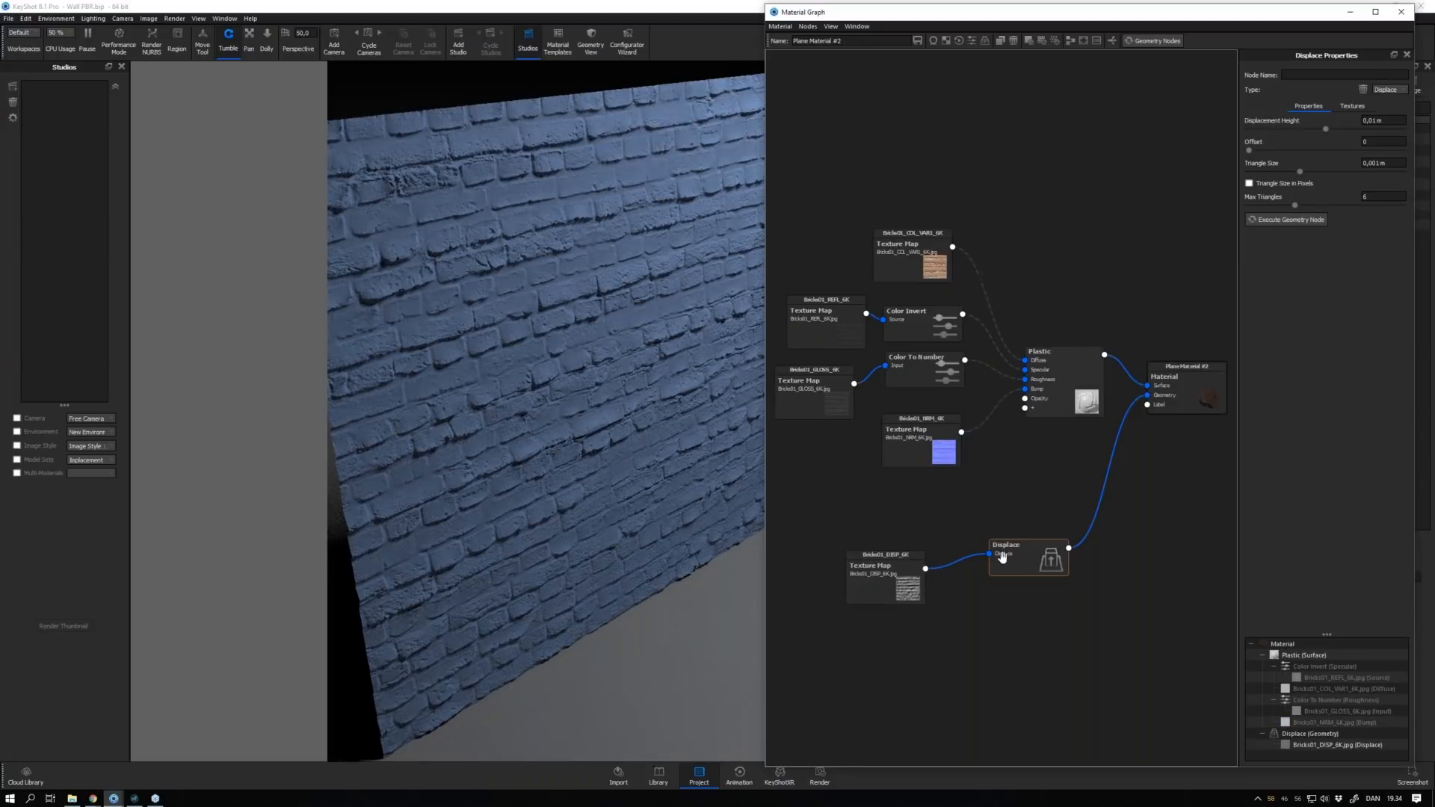
pyautogui.moveTo(565, 422); pyautogui.dragTo(583, 298)
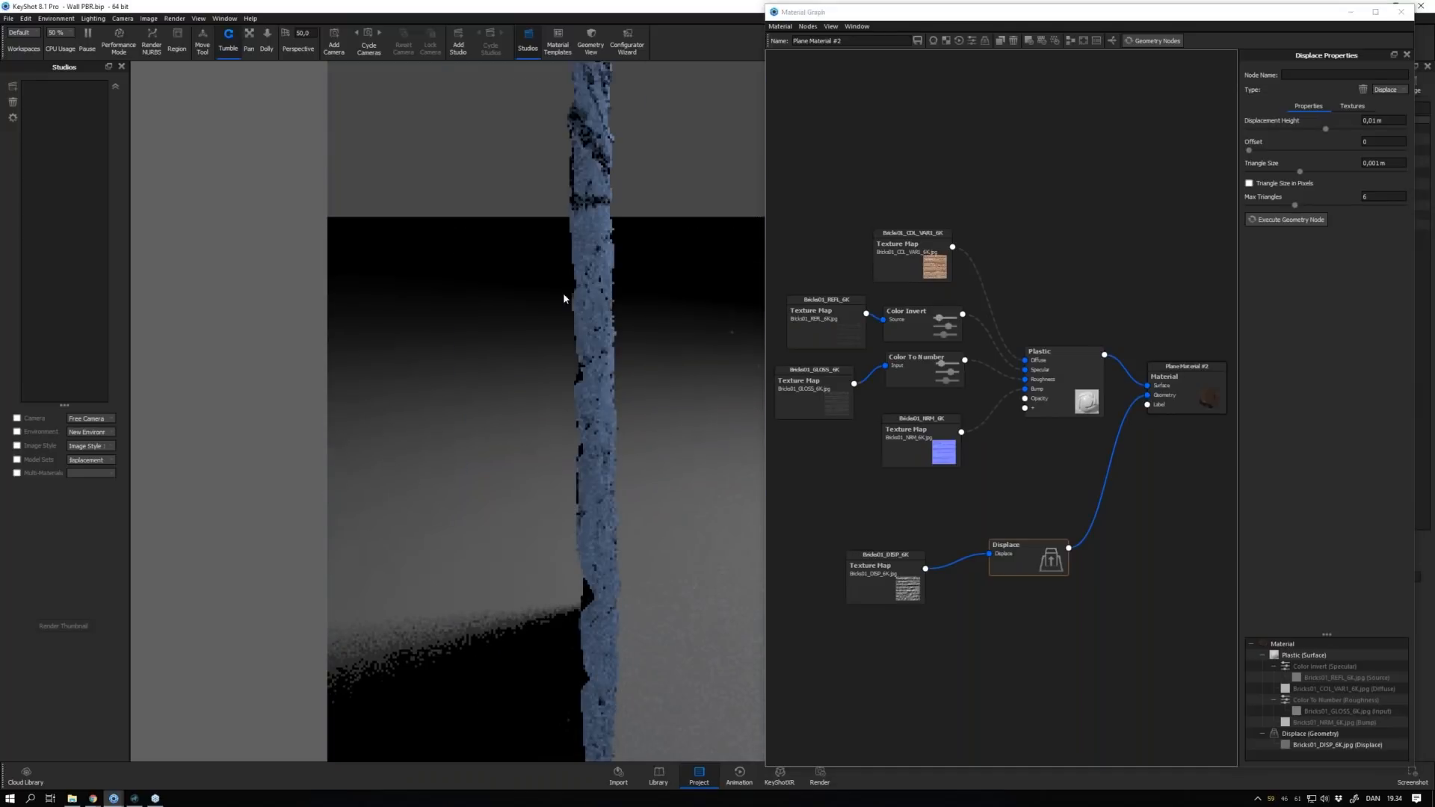
pyautogui.moveTo(564, 296); pyautogui.dragTo(641, 378)
# Move the normal map node lower in the graph and toggle its bump connection to compare fine surface detail, leaving it enabled
pyautogui.moveTo(921, 424); pyautogui.dragTo(904, 436)
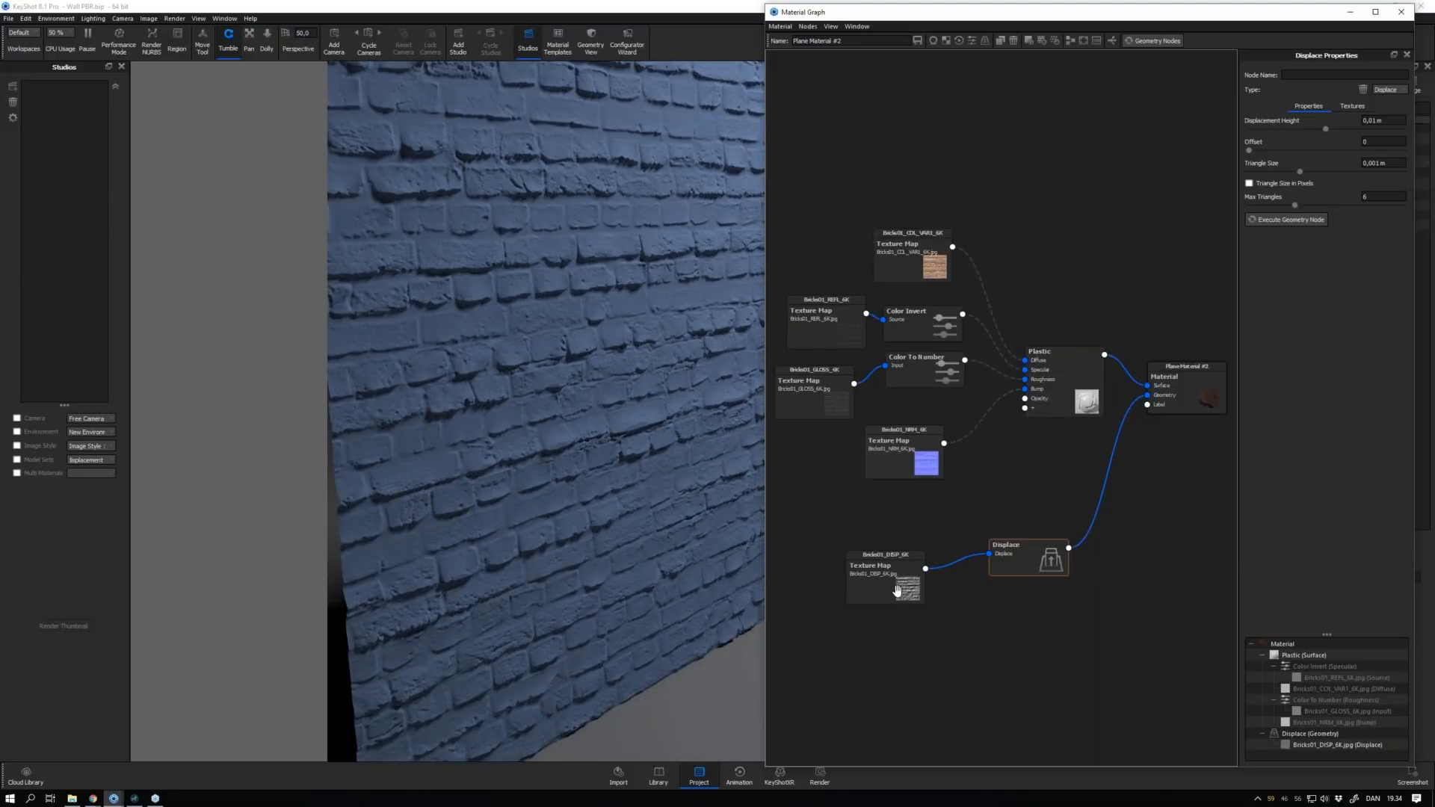
pyautogui.moveTo(897, 591); pyautogui.dragTo(909, 589)
pyautogui.moveTo(911, 462); pyautogui.dragTo(905, 483)
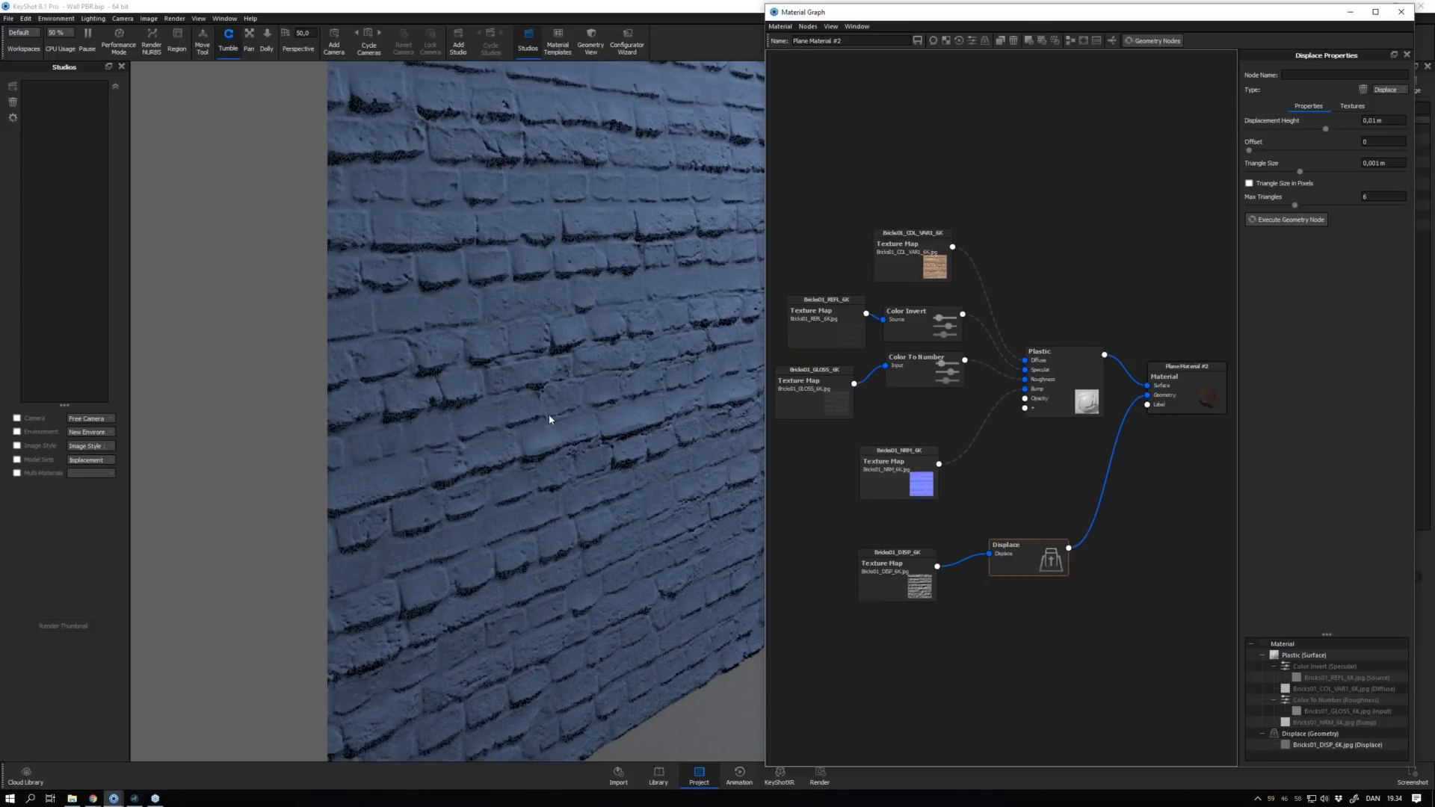
pyautogui.rightClick(972, 444)
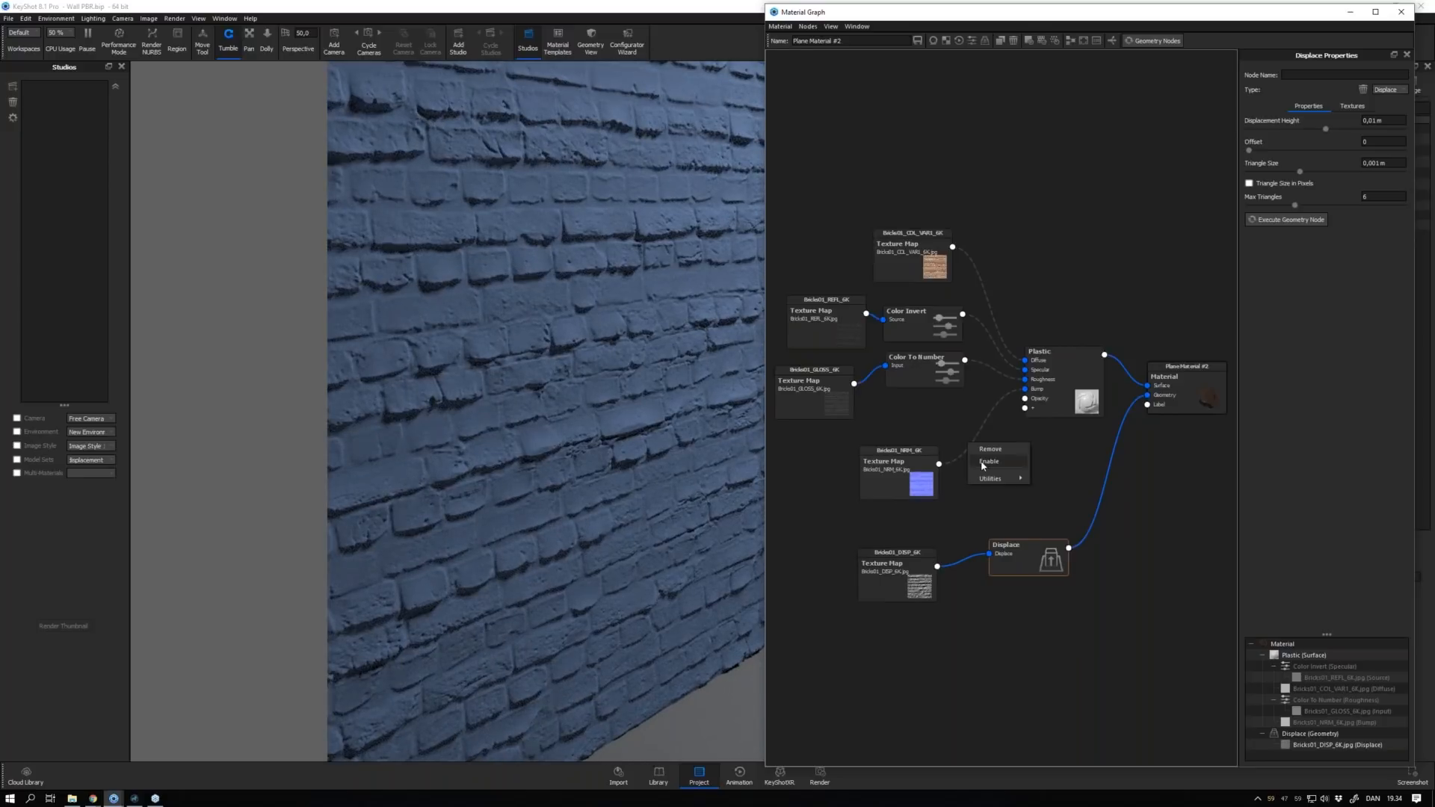
pyautogui.click(983, 463)
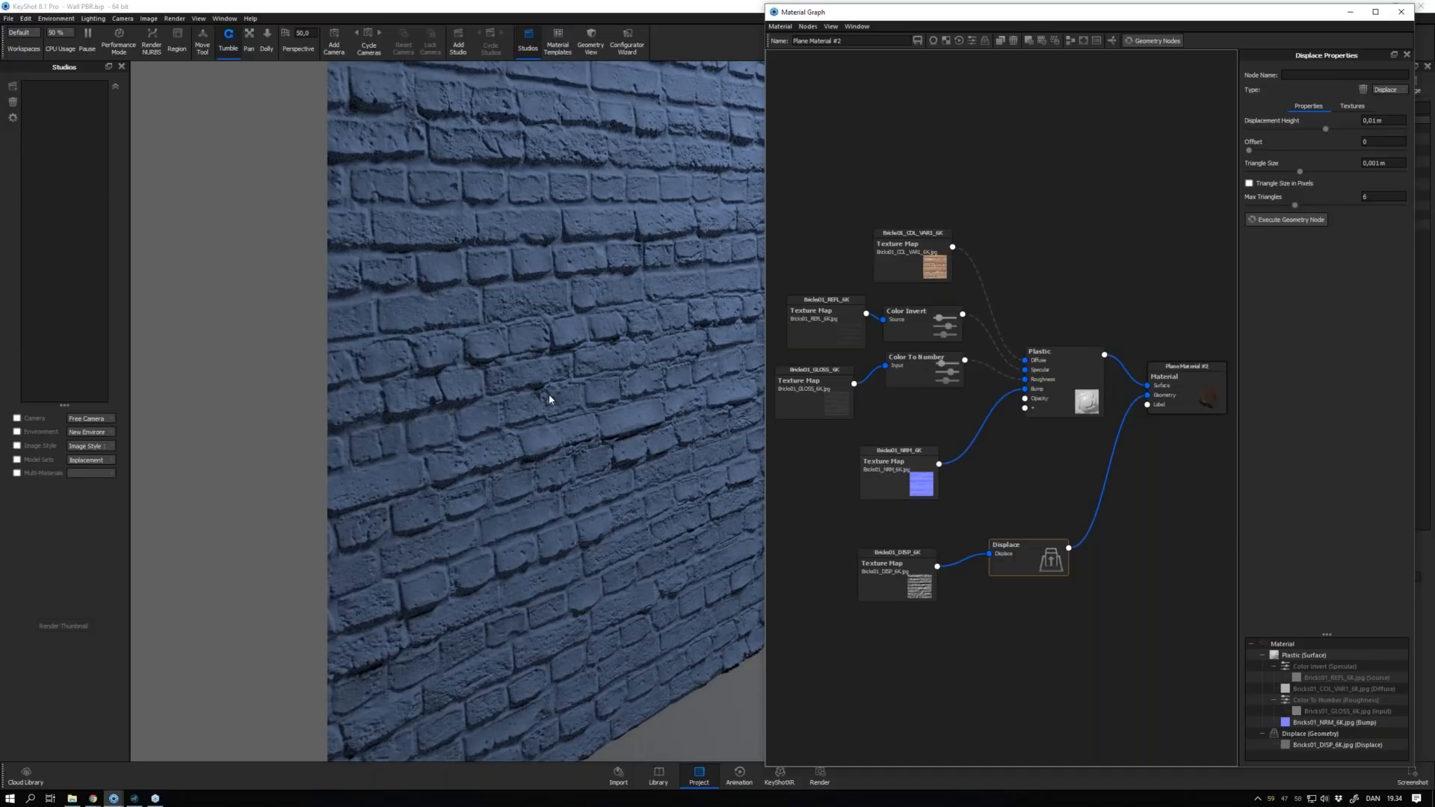
pyautogui.click(611, 426)
pyautogui.rightClick(967, 453)
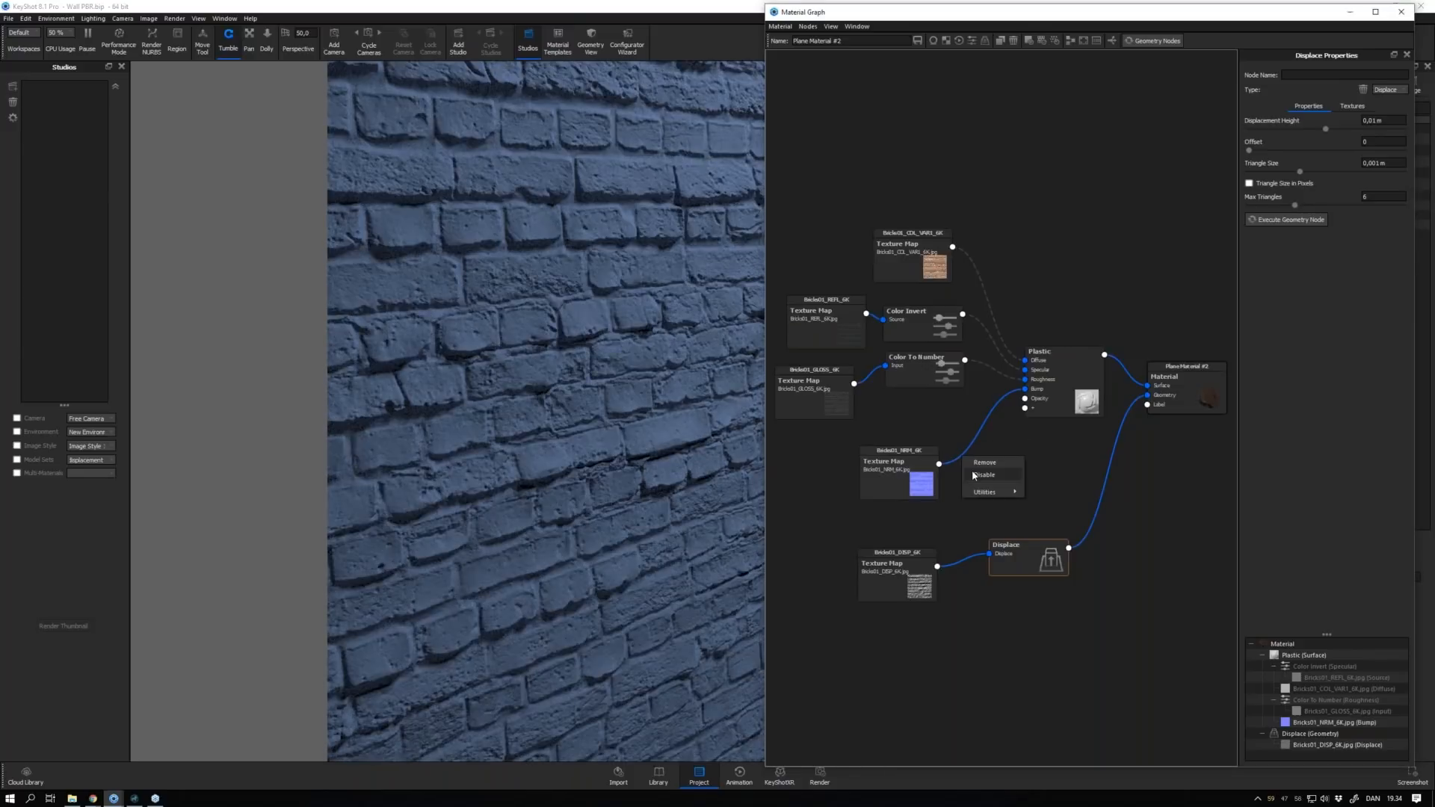
pyautogui.click(983, 475)
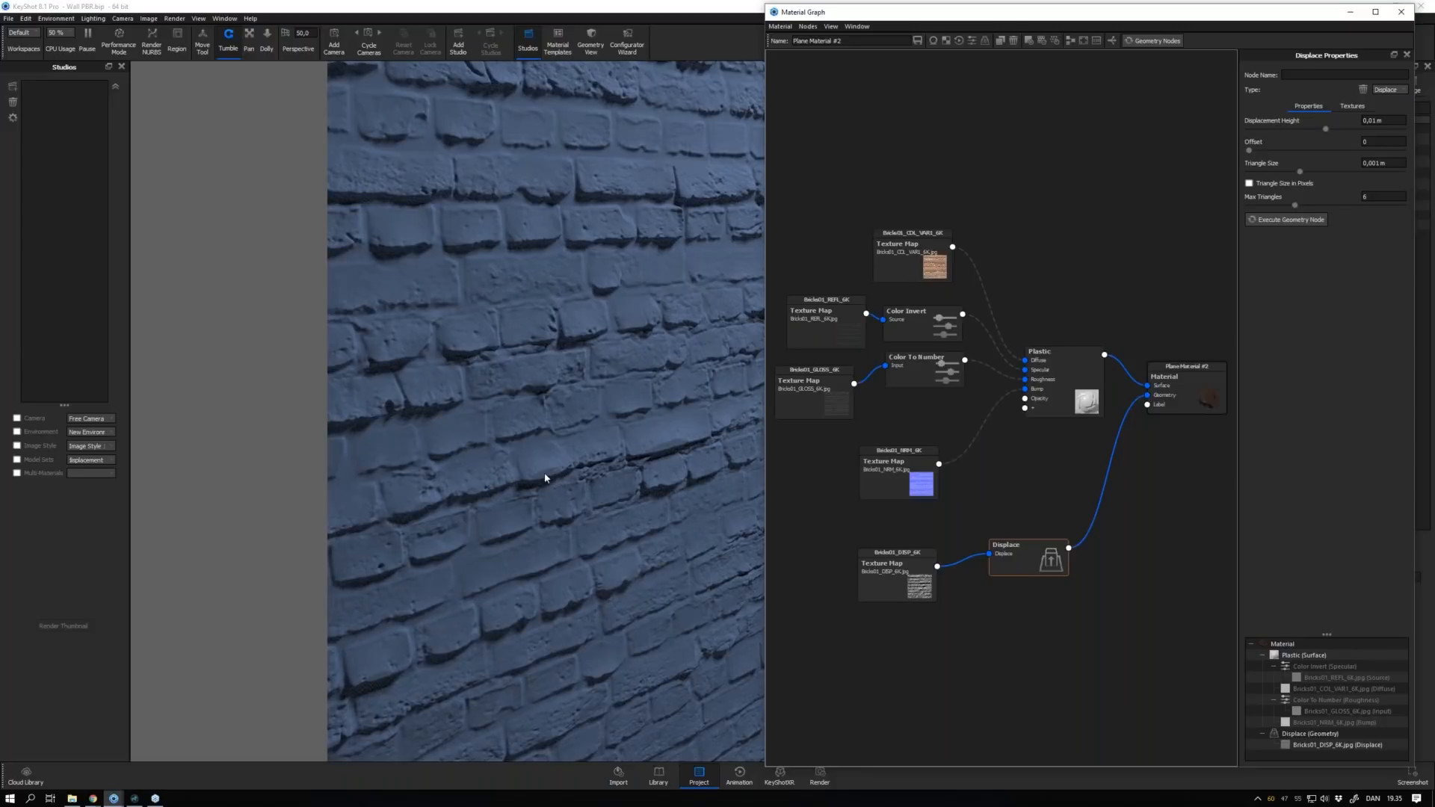
pyautogui.rightClick(969, 451)
pyautogui.click(976, 467)
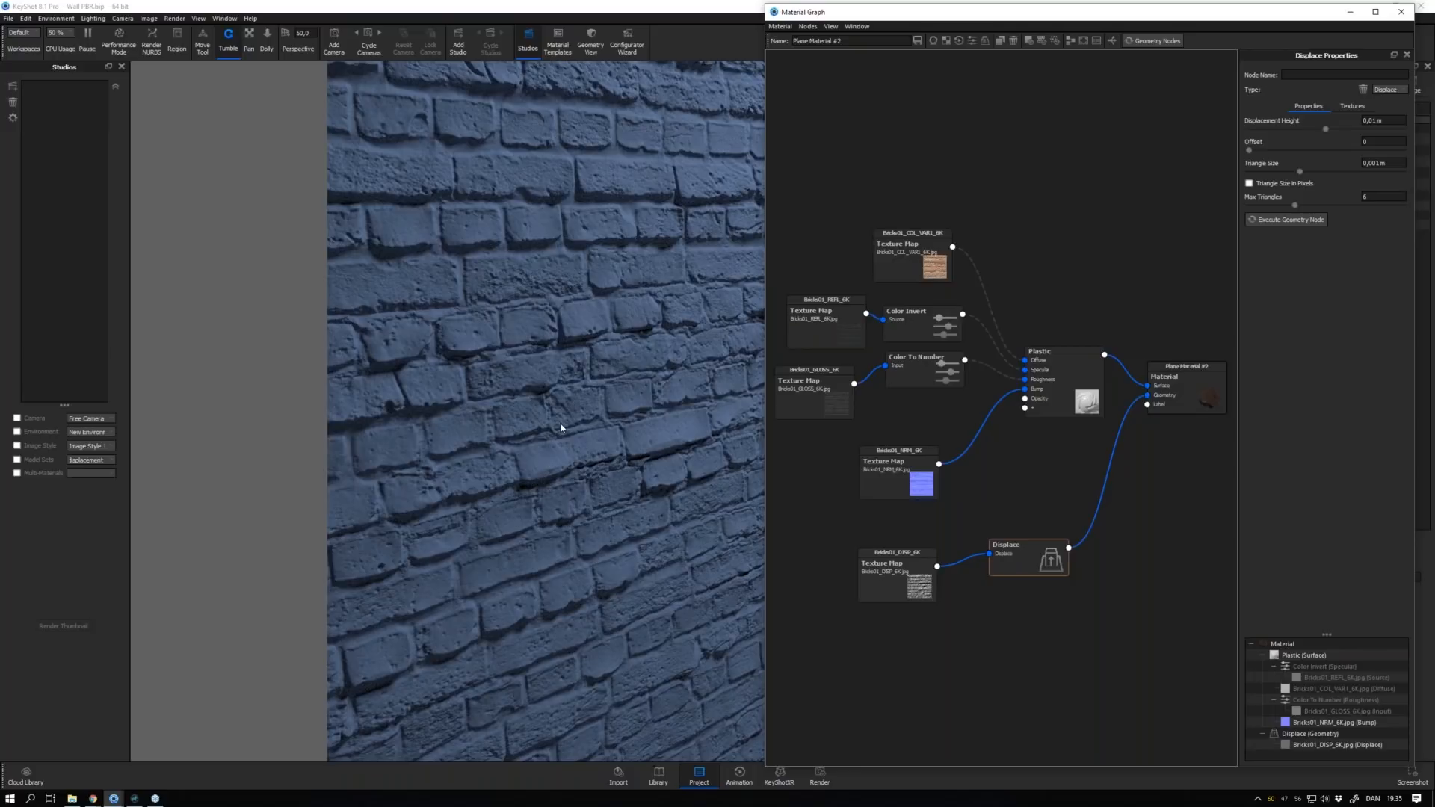
# Re-enable the reflection, gloss and colour map connections to the Plastic node and view the whole brick wall
pyautogui.scroll(-5, 562, 428)
pyautogui.moveTo(594, 396); pyautogui.dragTo(755, 355)
pyautogui.rightClick(991, 368)
pyautogui.click(1006, 385)
pyautogui.click(988, 337)
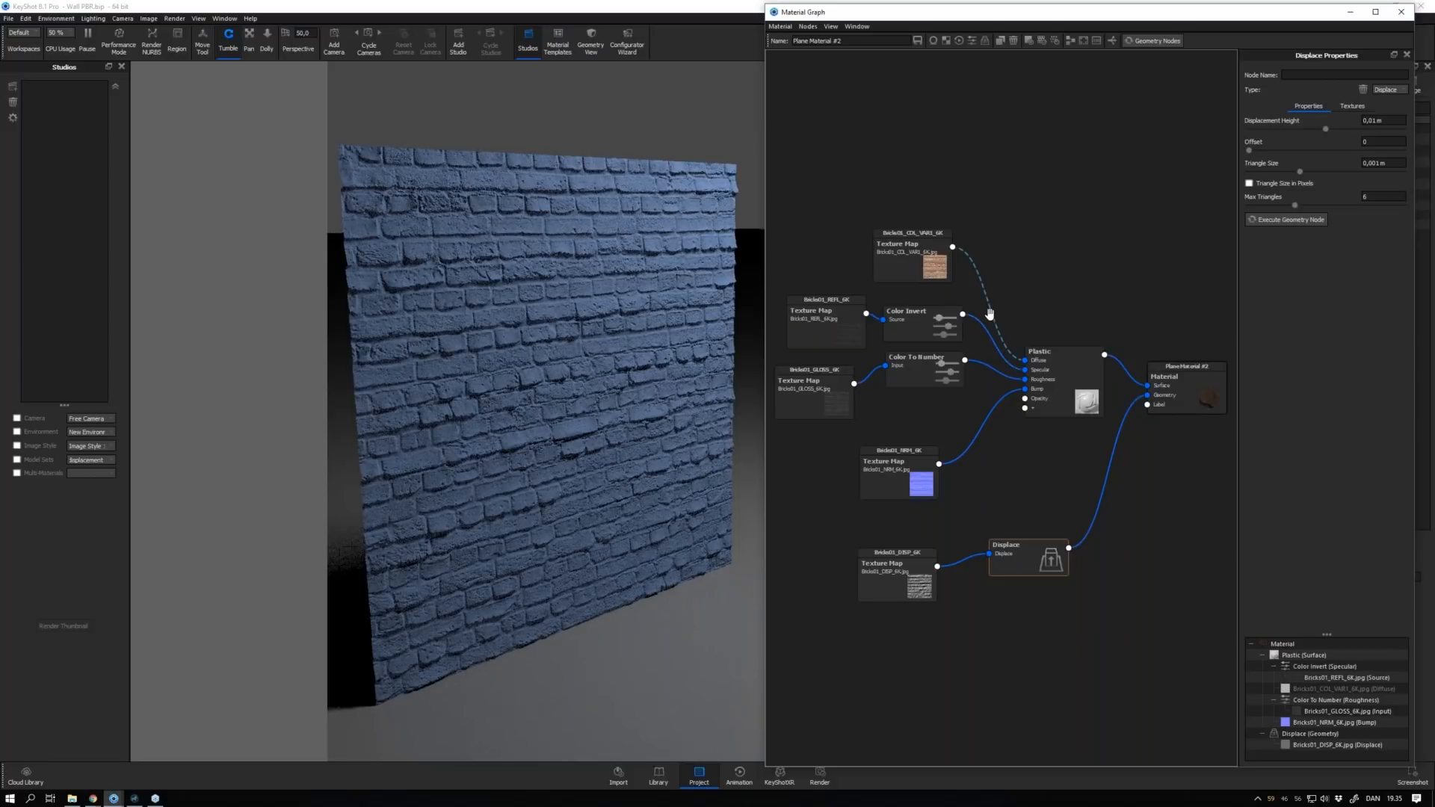
pyautogui.click(990, 314)
pyautogui.scroll(-2, 585, 292)
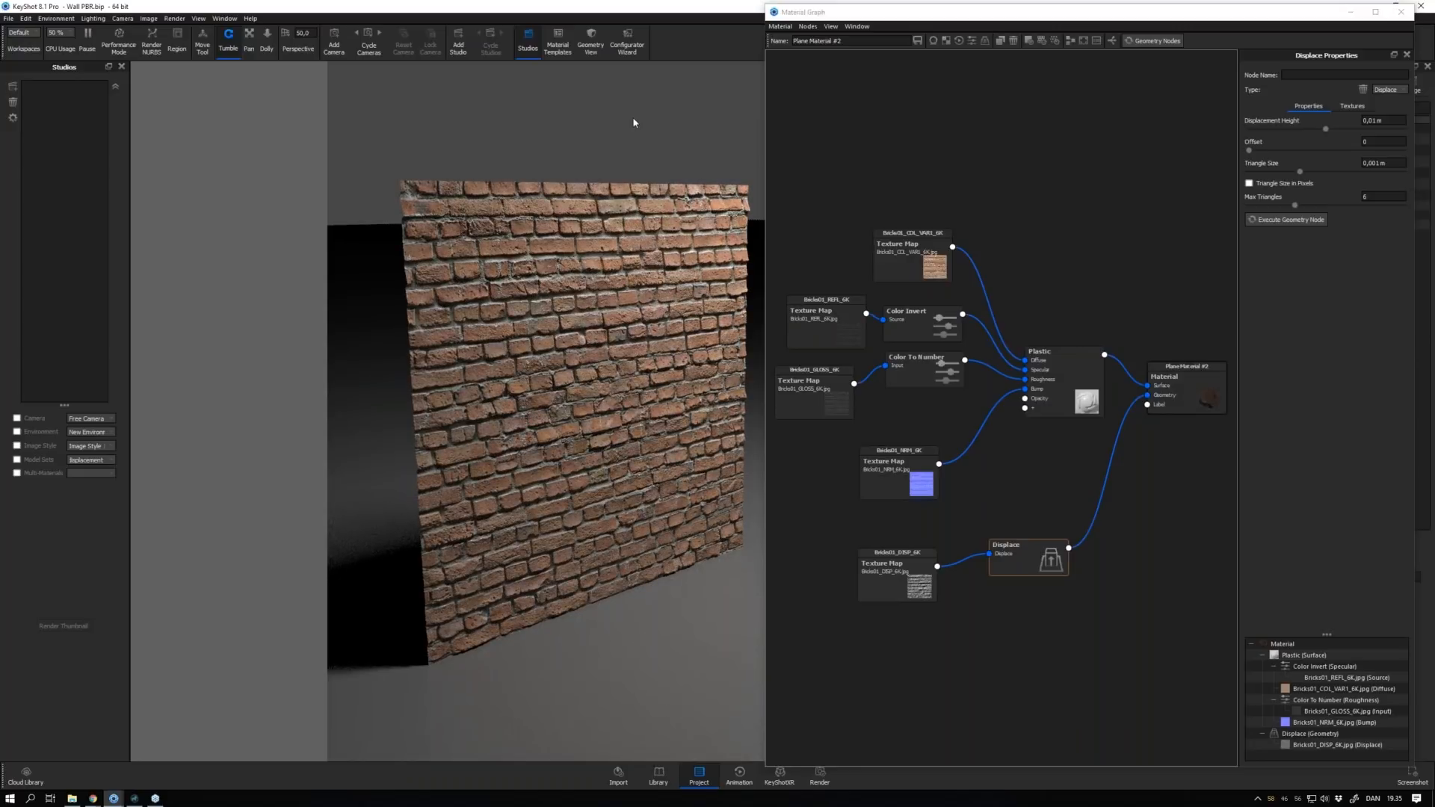
pyautogui.moveTo(1028, 558); pyautogui.dragTo(1028, 552)
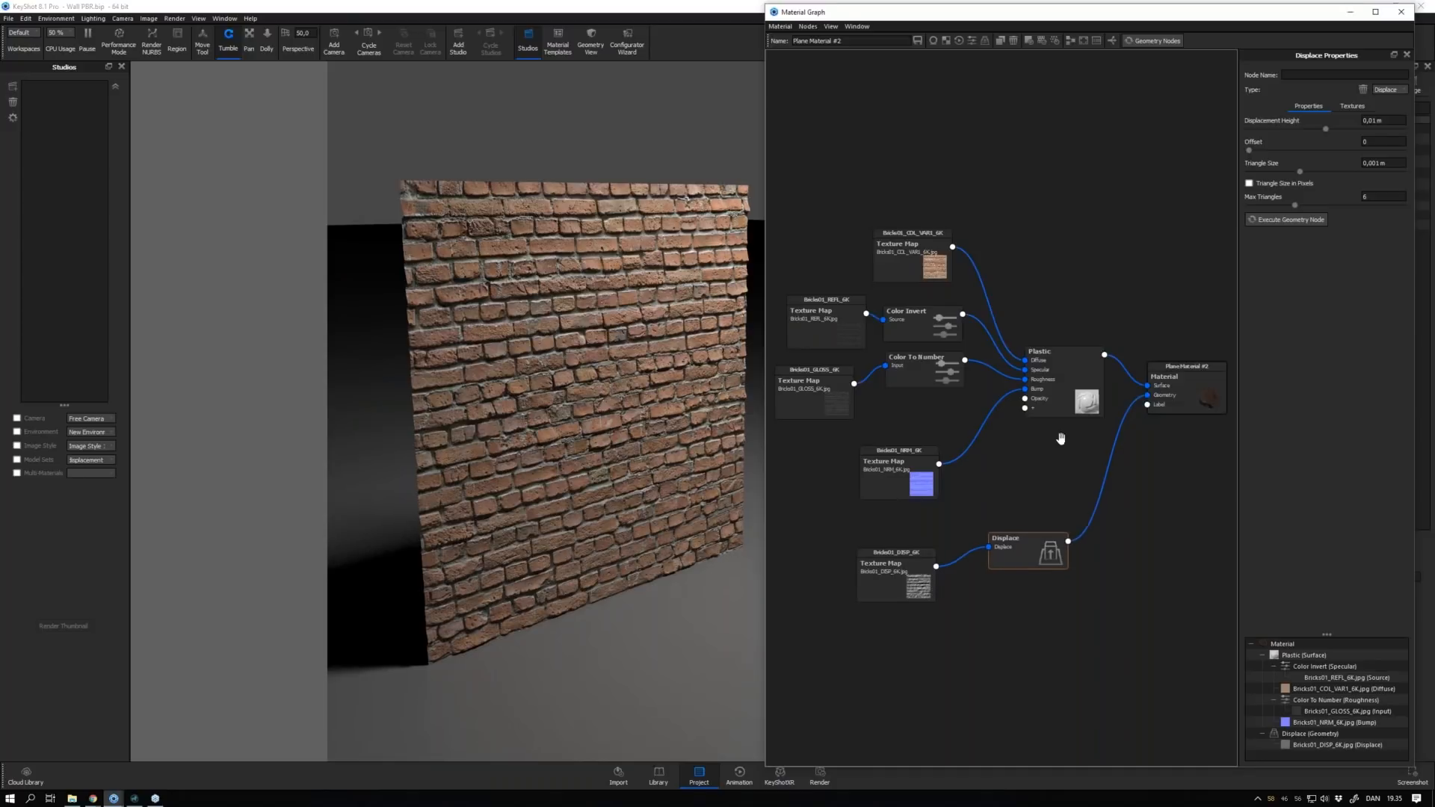
pyautogui.moveTo(1069, 415); pyautogui.dragTo(1067, 406)
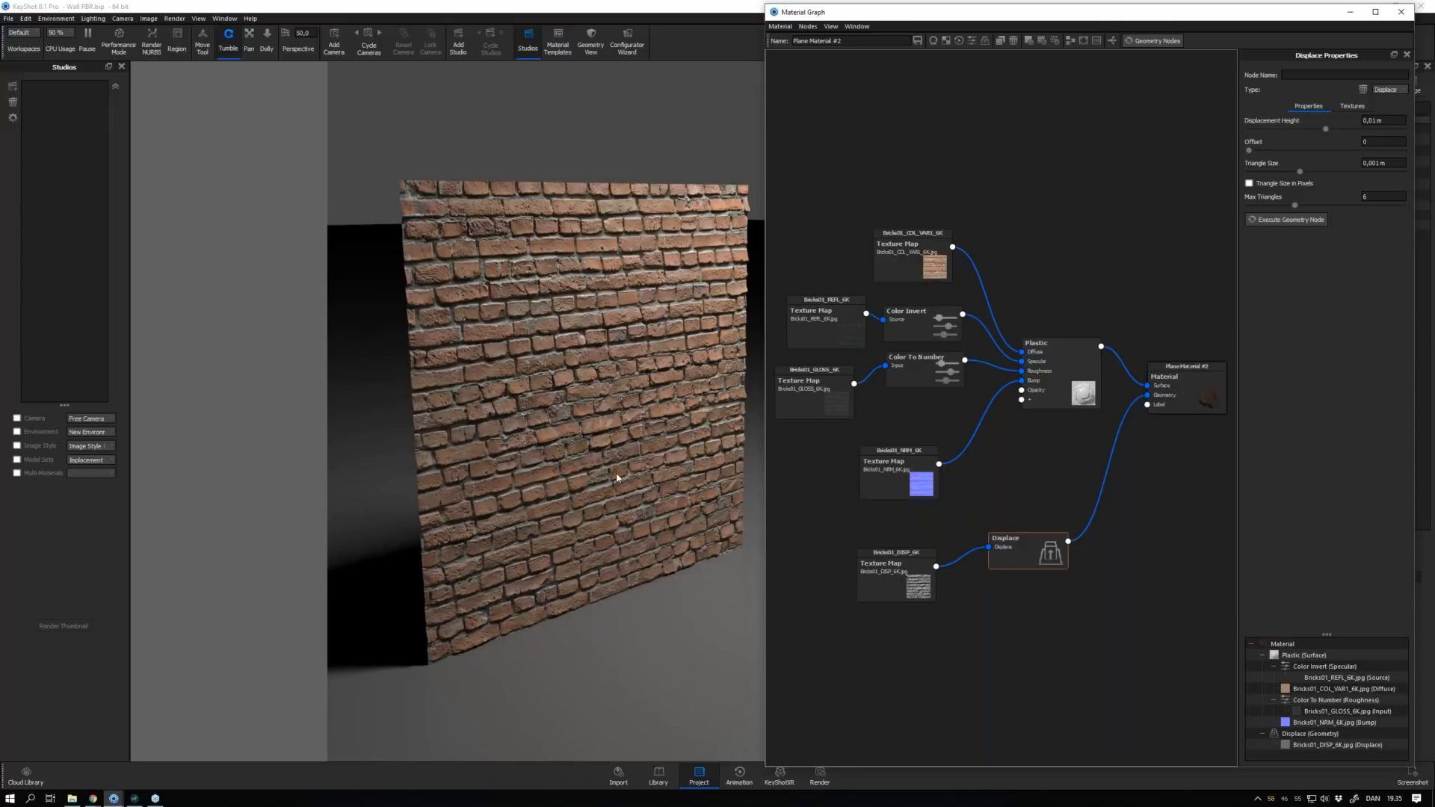
pyautogui.click(803, 481)
# Close the material graph and the Wall PBR scene without saving, and switch to the MossyBirch scene
pyautogui.click(1401, 15)
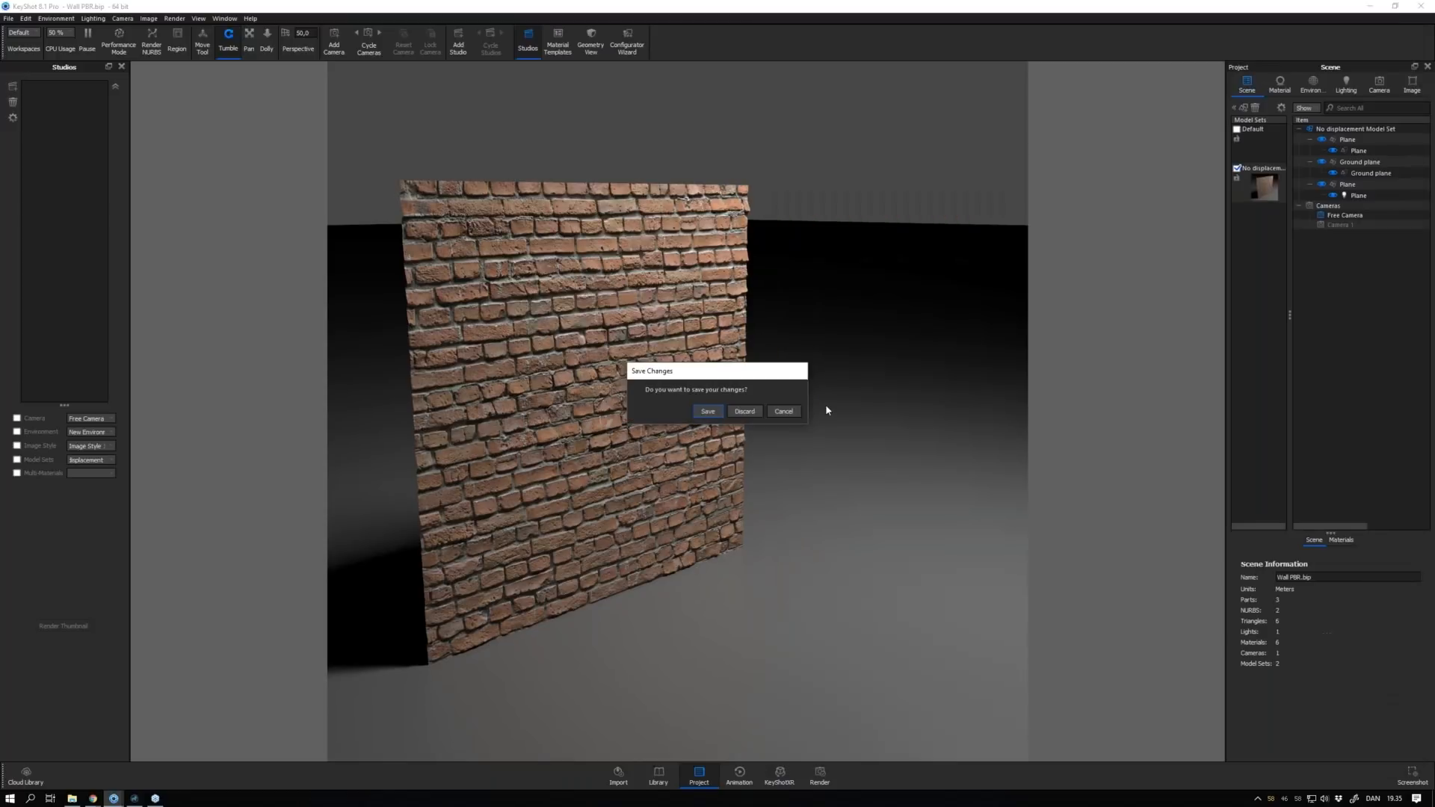
pyautogui.click(745, 411)
pyautogui.click(113, 799)
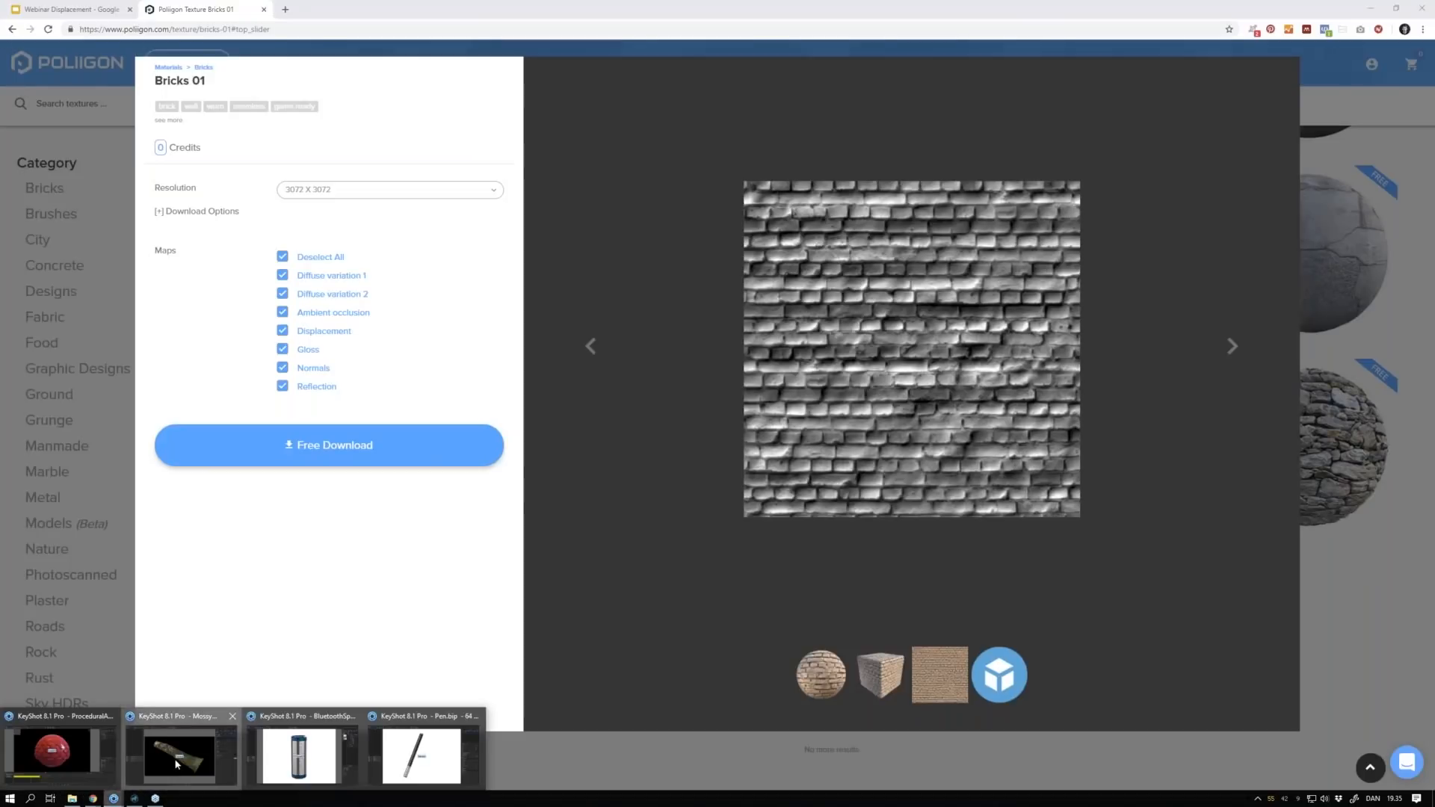
pyautogui.click(177, 755)
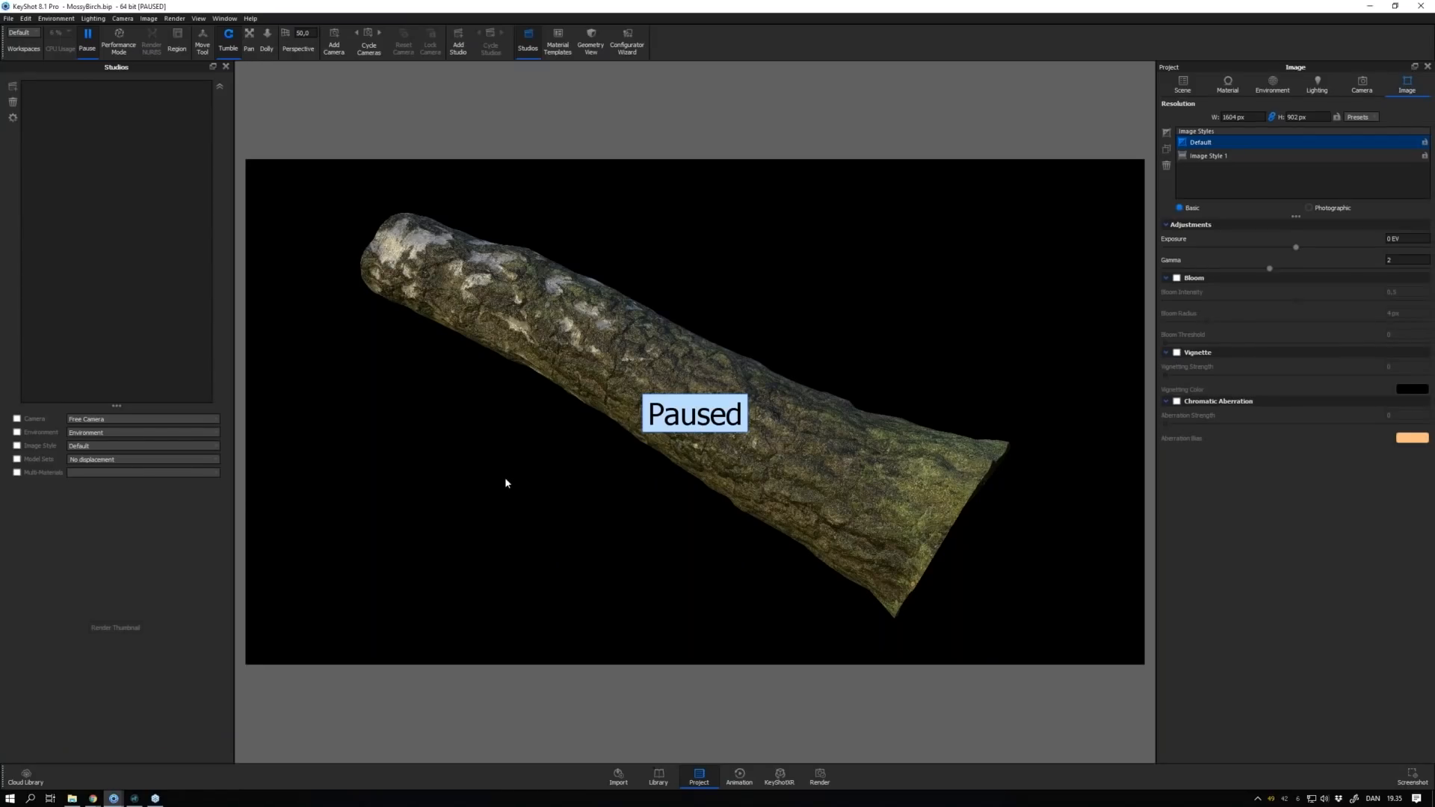
# Resume the paused real-time rendering and set the CPU usage to 50 % (16 cores)
pyautogui.hotkey('shift', 'p')
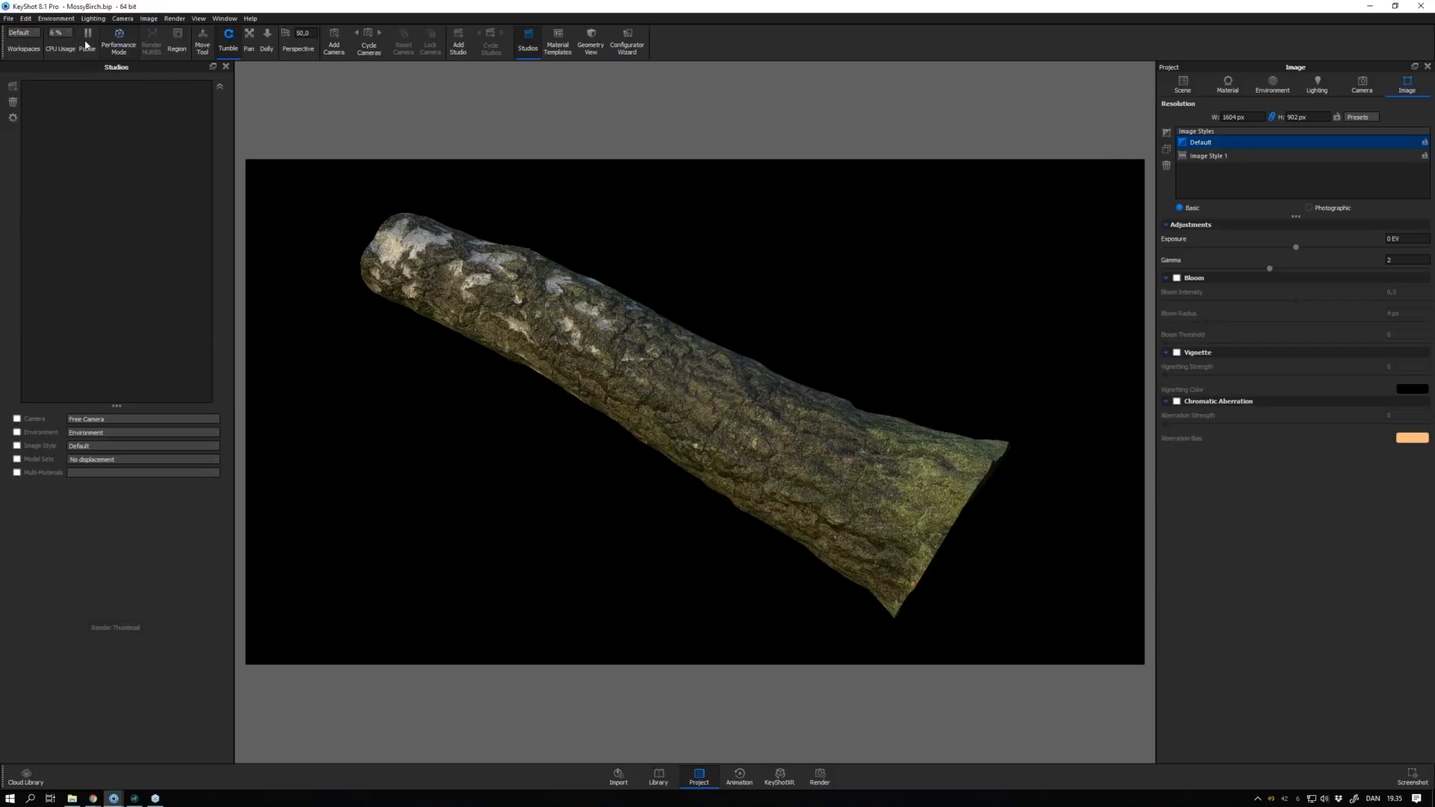
pyautogui.click(69, 31)
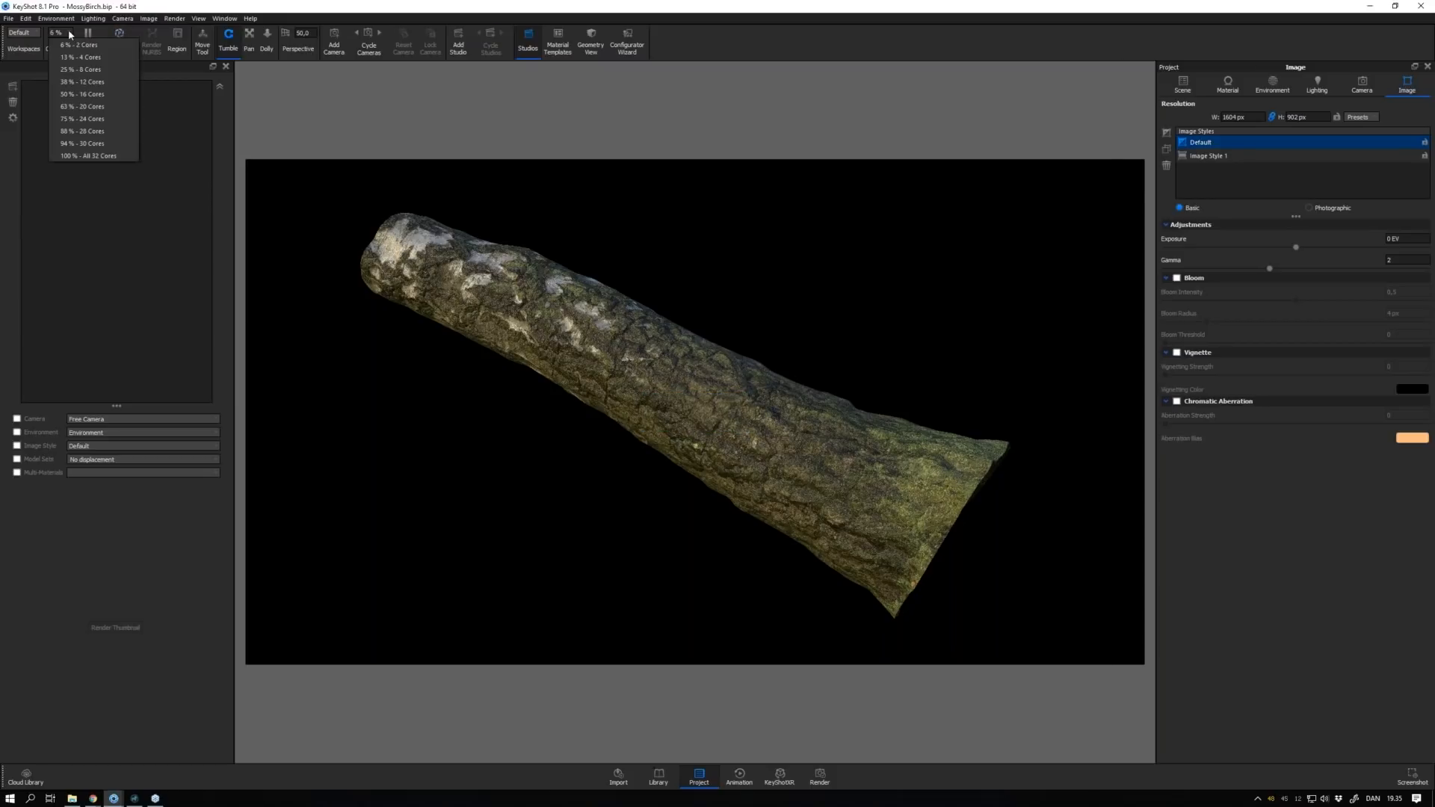
pyautogui.click(94, 94)
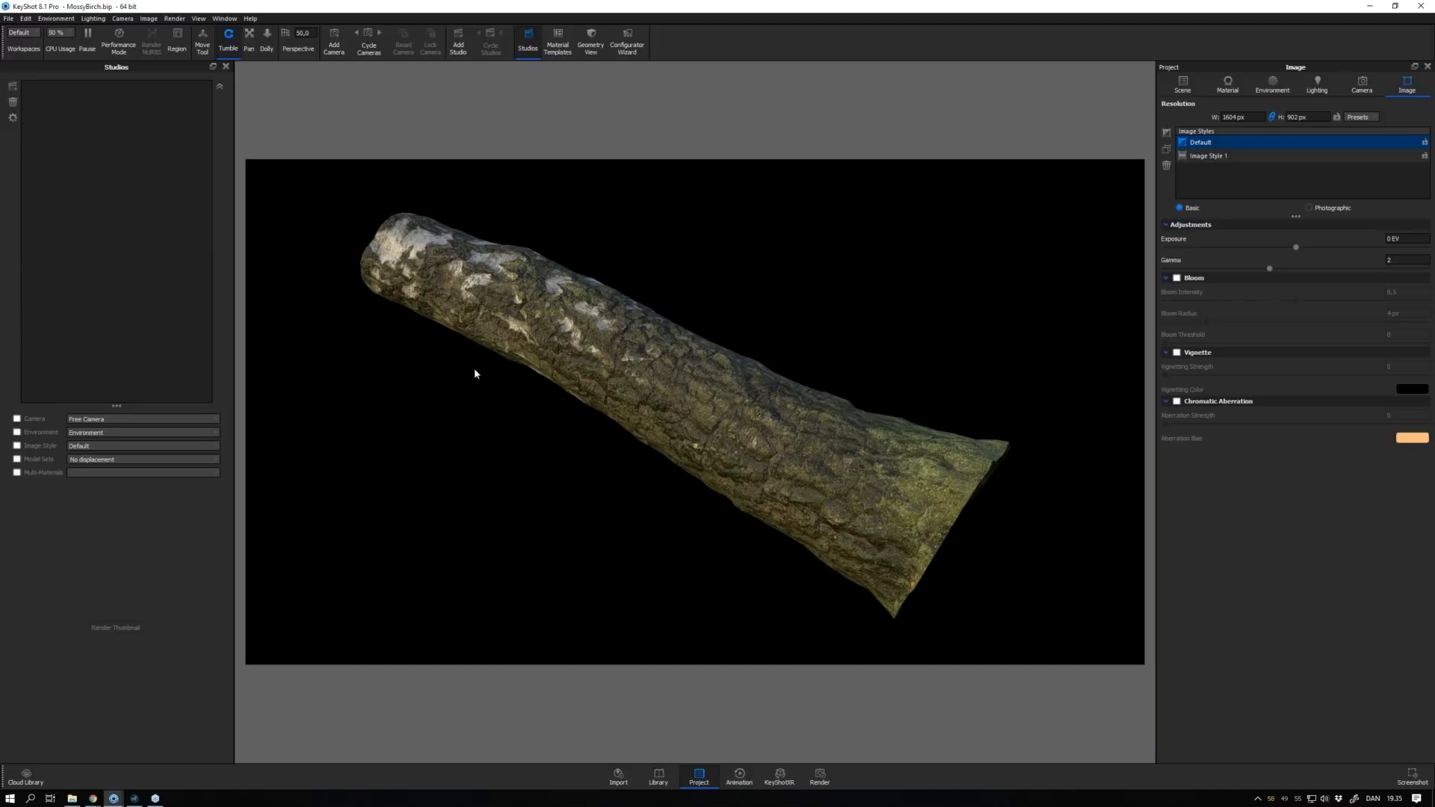
# Open the birch trunk's material graph and enlarge its window beside the render view
pyautogui.moveTo(474, 374); pyautogui.dragTo(774, 337)
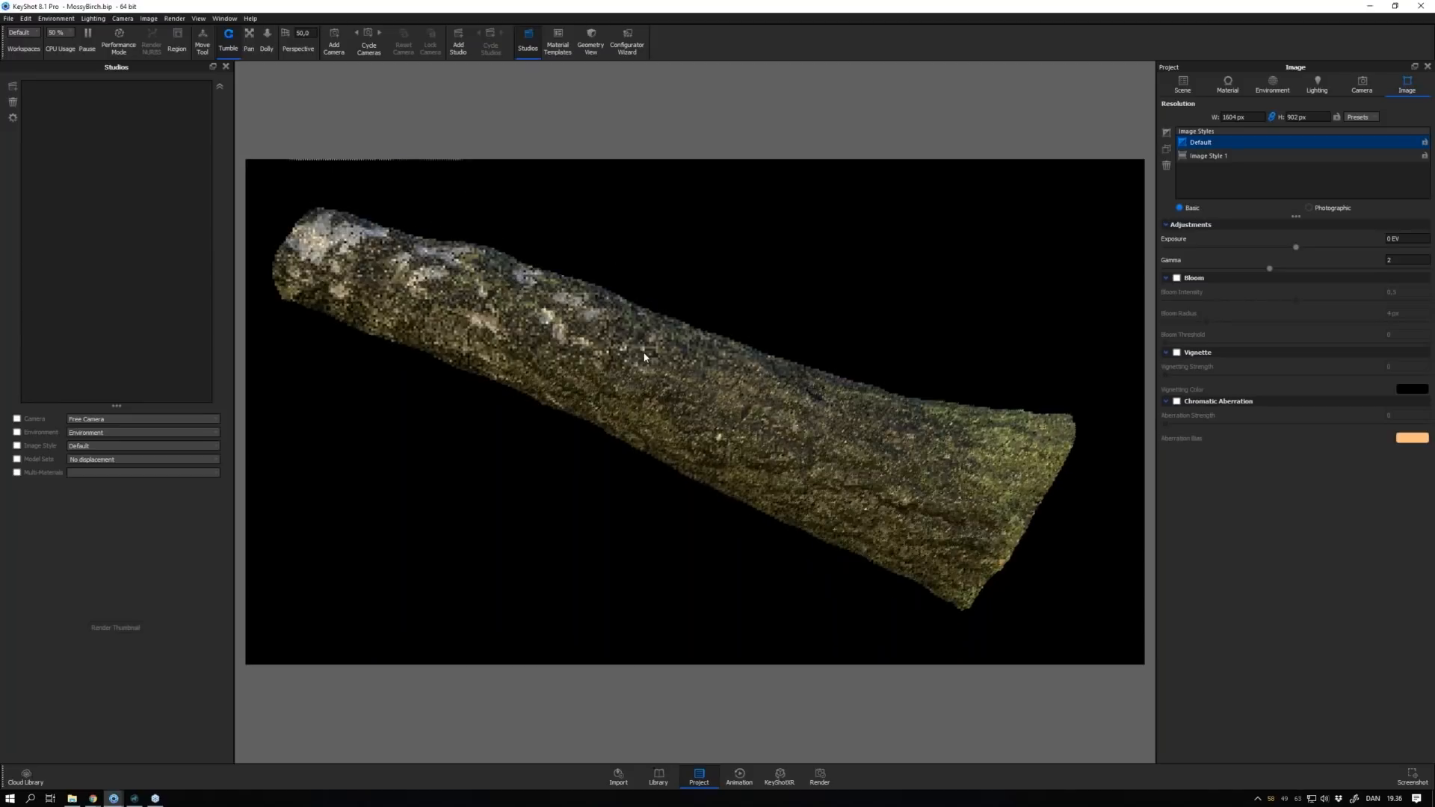
pyautogui.click(1189, 84)
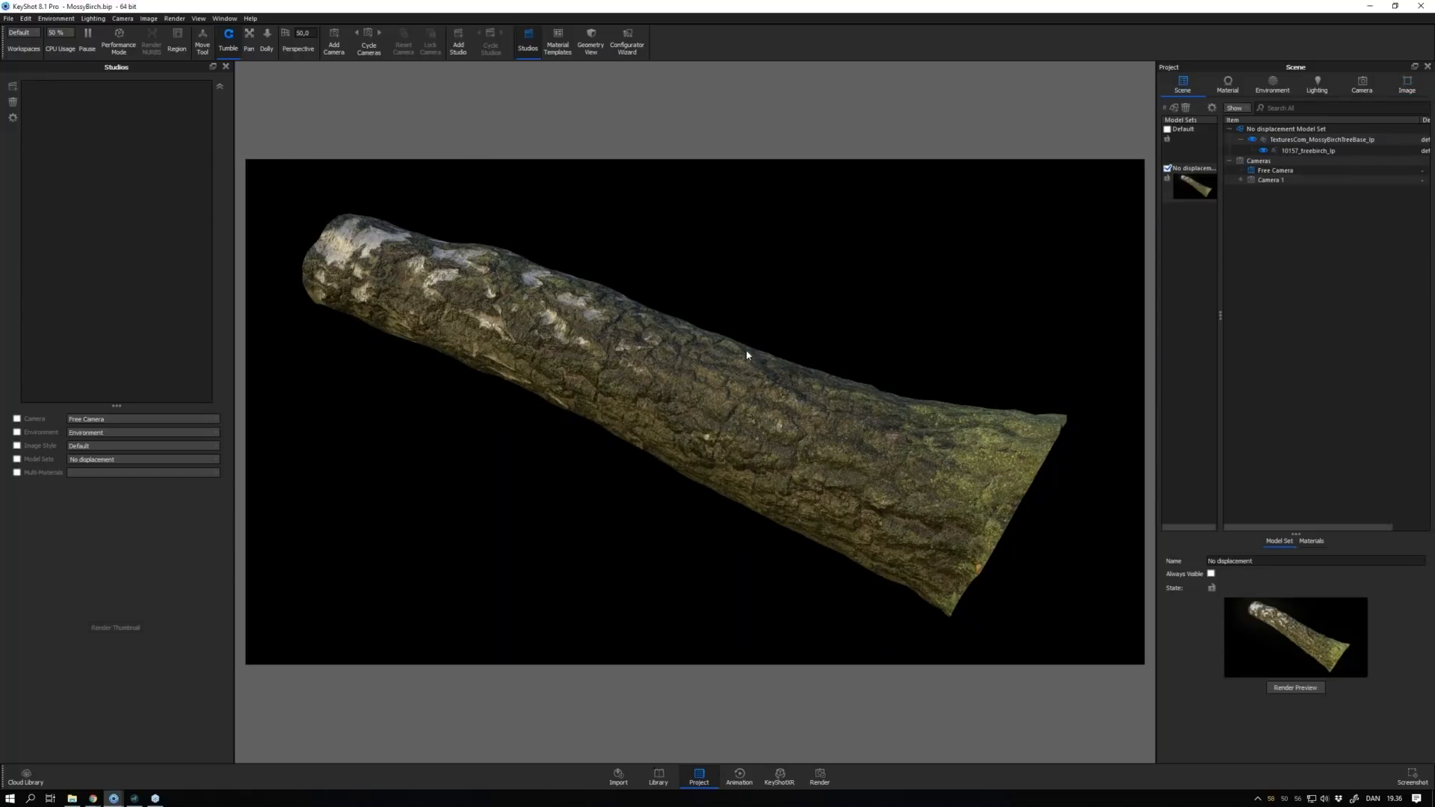
pyautogui.moveTo(747, 355); pyautogui.dragTo(755, 375)
pyautogui.doubleClick(762, 388)
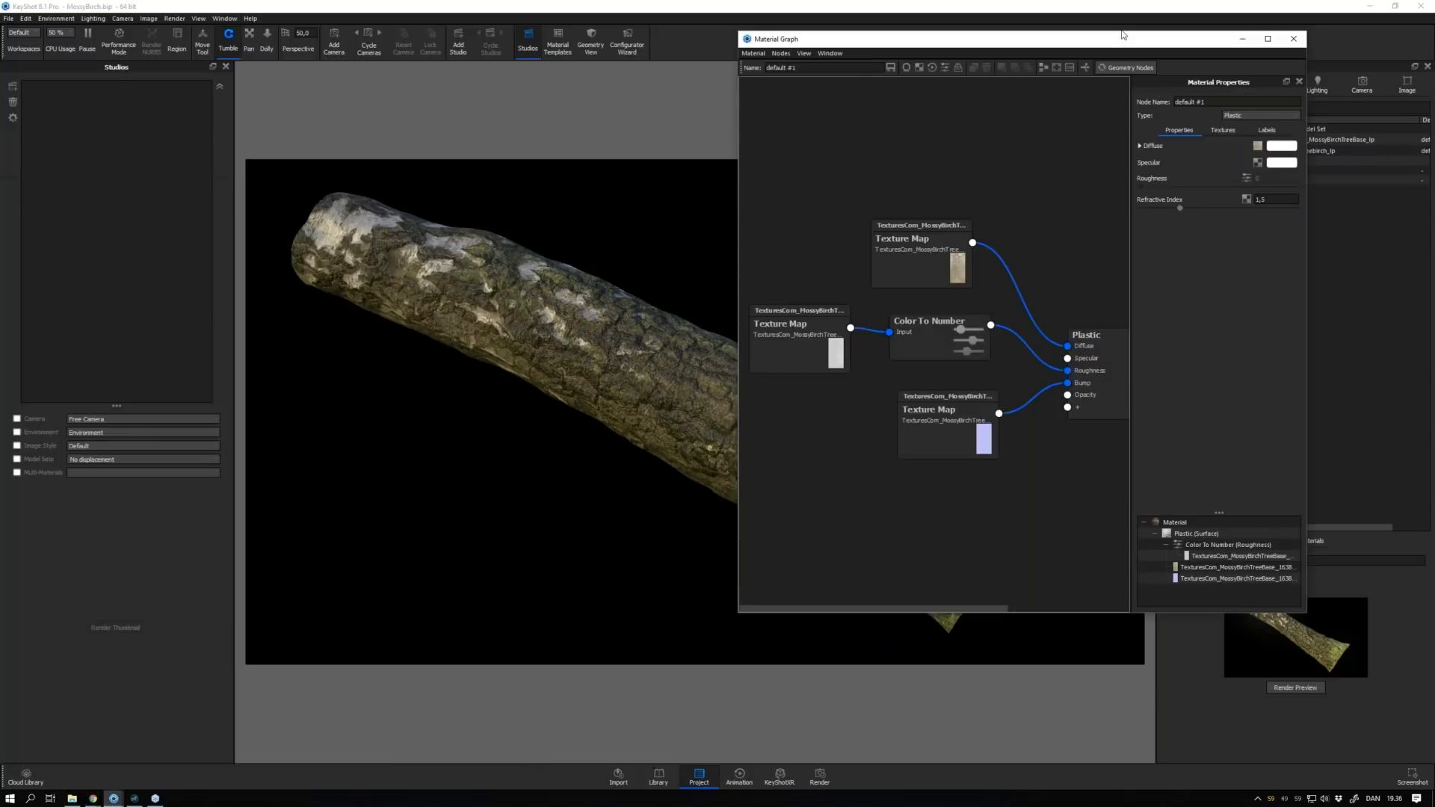
pyautogui.moveTo(1123, 35); pyautogui.dragTo(1246, 21)
pyautogui.moveTo(861, 600); pyautogui.dragTo(753, 791)
pyautogui.moveTo(1198, 455); pyautogui.dragTo(1209, 440)
pyautogui.moveTo(1120, 460); pyautogui.dragTo(1115, 456)
# Preview the albedo, roughness and normal texture maps in turn on the trunk
pyautogui.moveTo(913, 330); pyautogui.dragTo(913, 323)
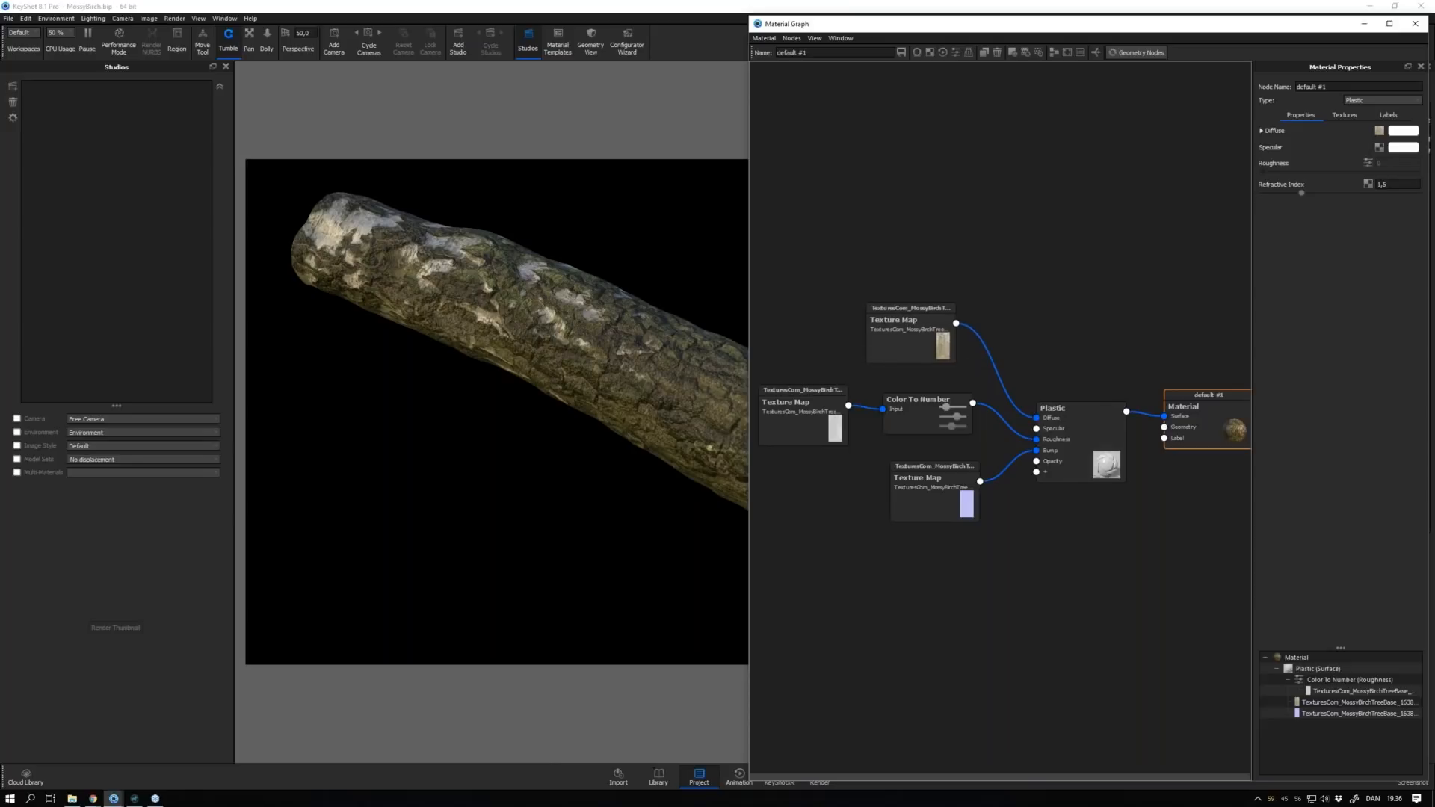
pyautogui.press('c')
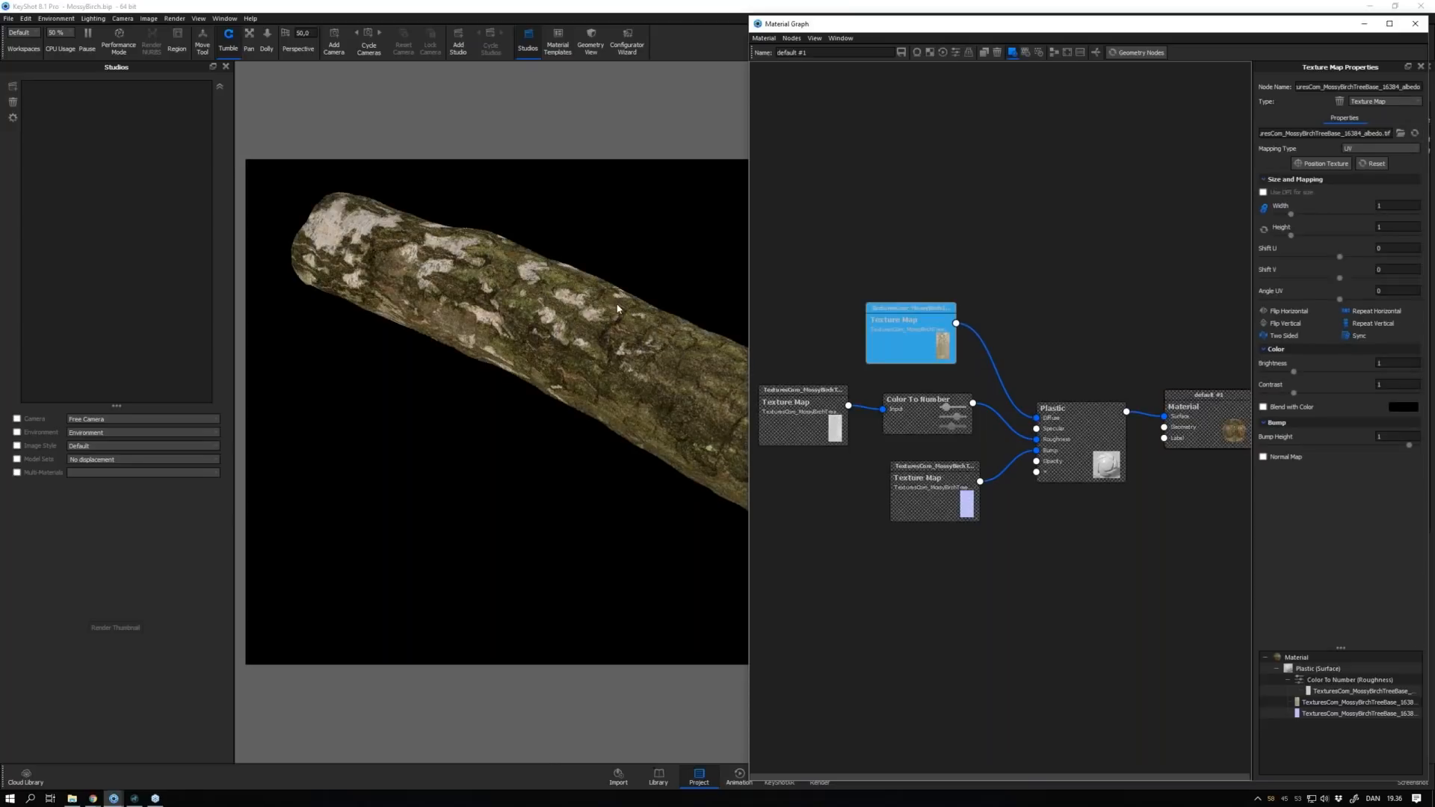
pyautogui.moveTo(633, 337); pyautogui.dragTo(622, 362, button='middle')
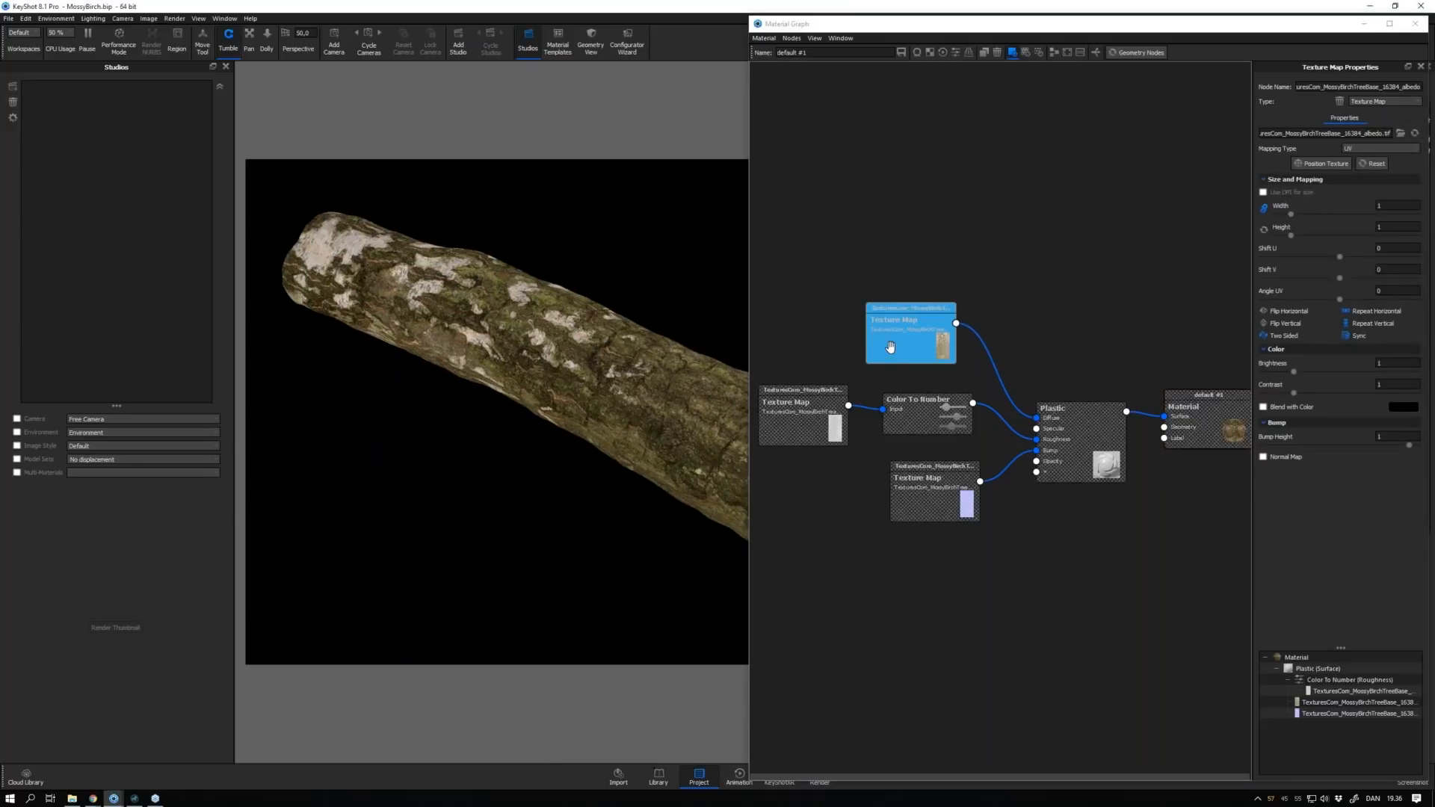
pyautogui.moveTo(889, 349); pyautogui.dragTo(882, 358)
pyautogui.click(796, 428)
pyautogui.press('c')
pyautogui.moveTo(803, 430); pyautogui.dragTo(802, 430)
pyautogui.press('c')
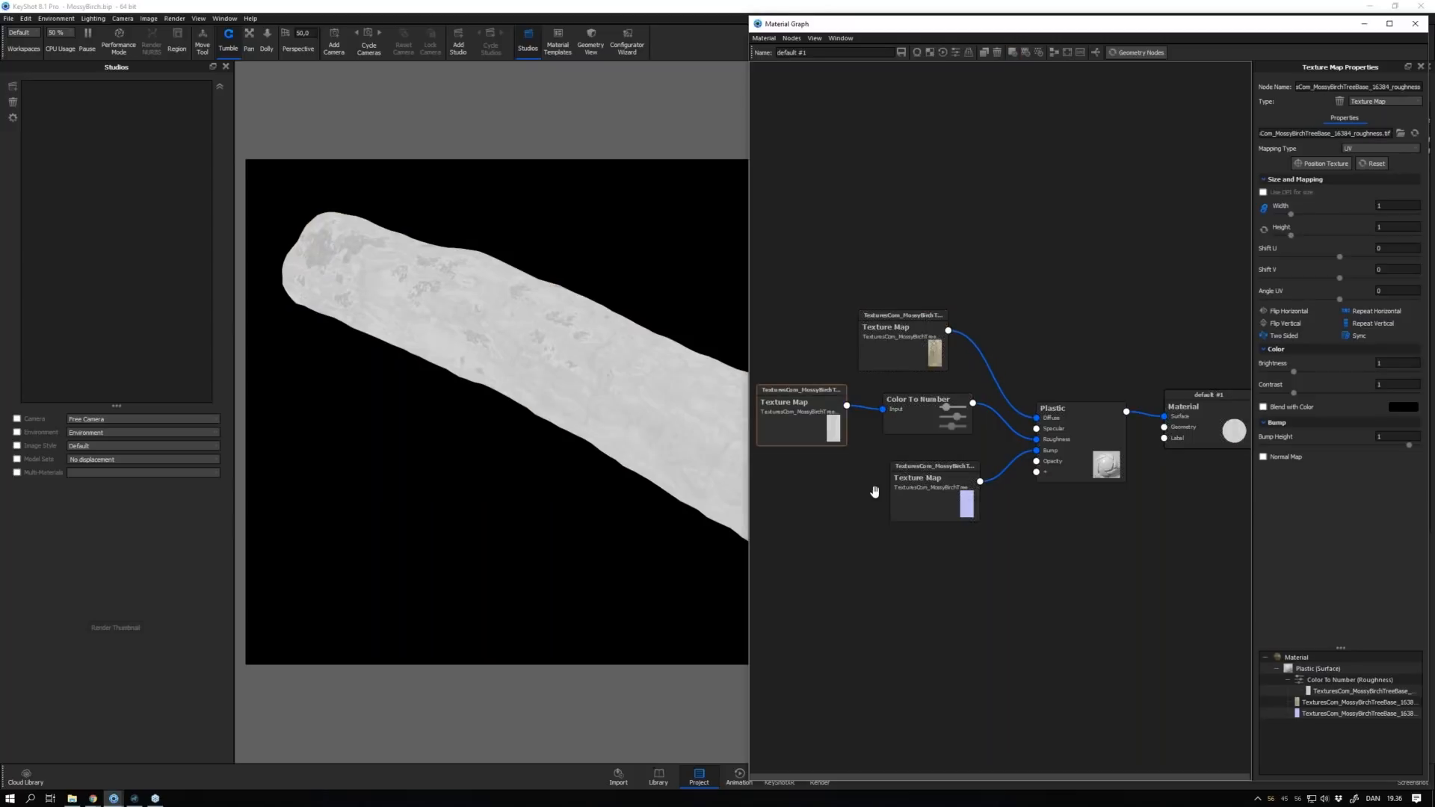
pyautogui.click(939, 495)
pyautogui.press('c')
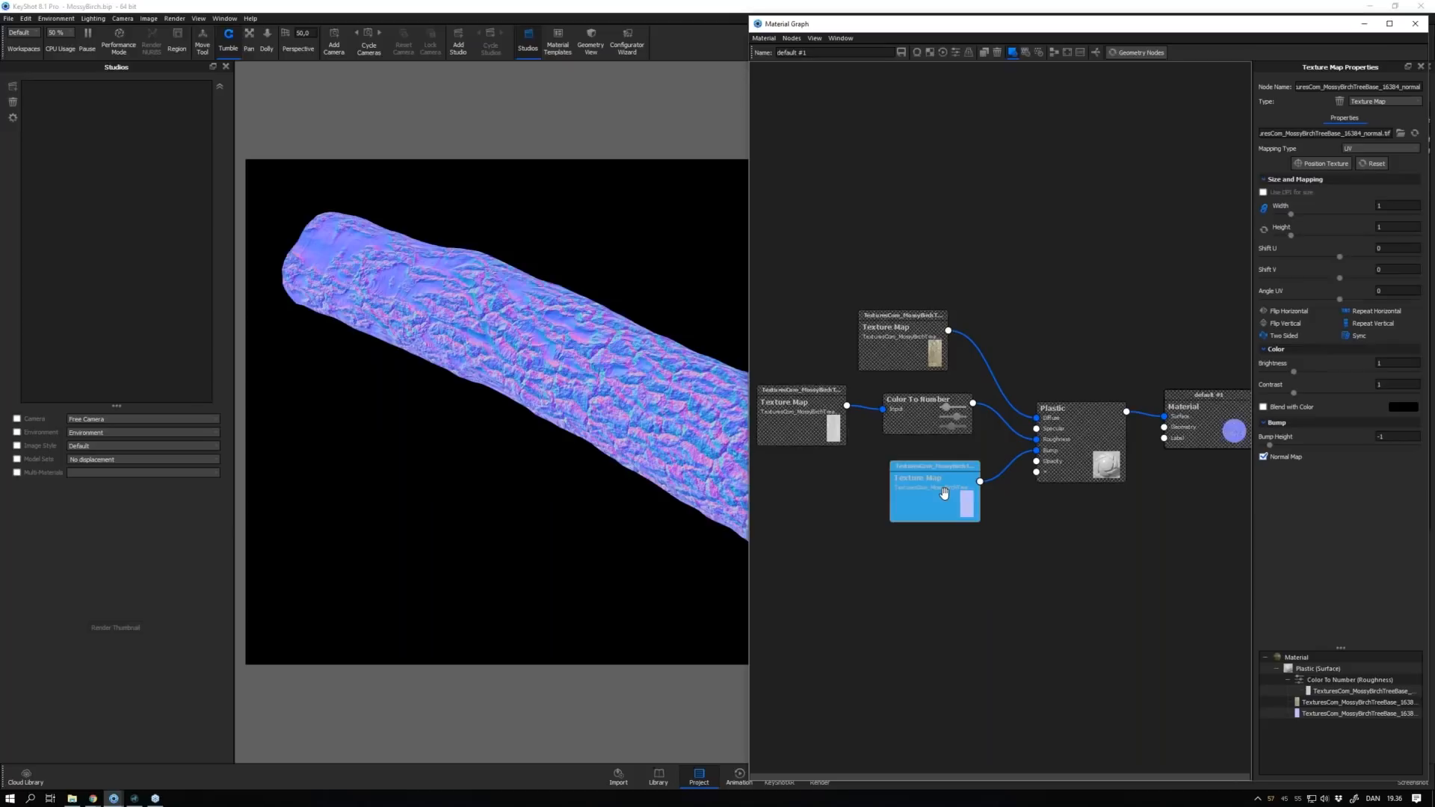
pyautogui.press('c')
# Disable the Bump, Diffuse and Roughness connections into the Plastic node and inspect the bare trunk geometry
pyautogui.moveTo(939, 495); pyautogui.dragTo(932, 495)
pyautogui.keyDown('alt'); pyautogui.click(997, 468); pyautogui.keyUp('alt')
pyautogui.keyDown('alt'); pyautogui.click(1000, 420); pyautogui.keyUp('alt')
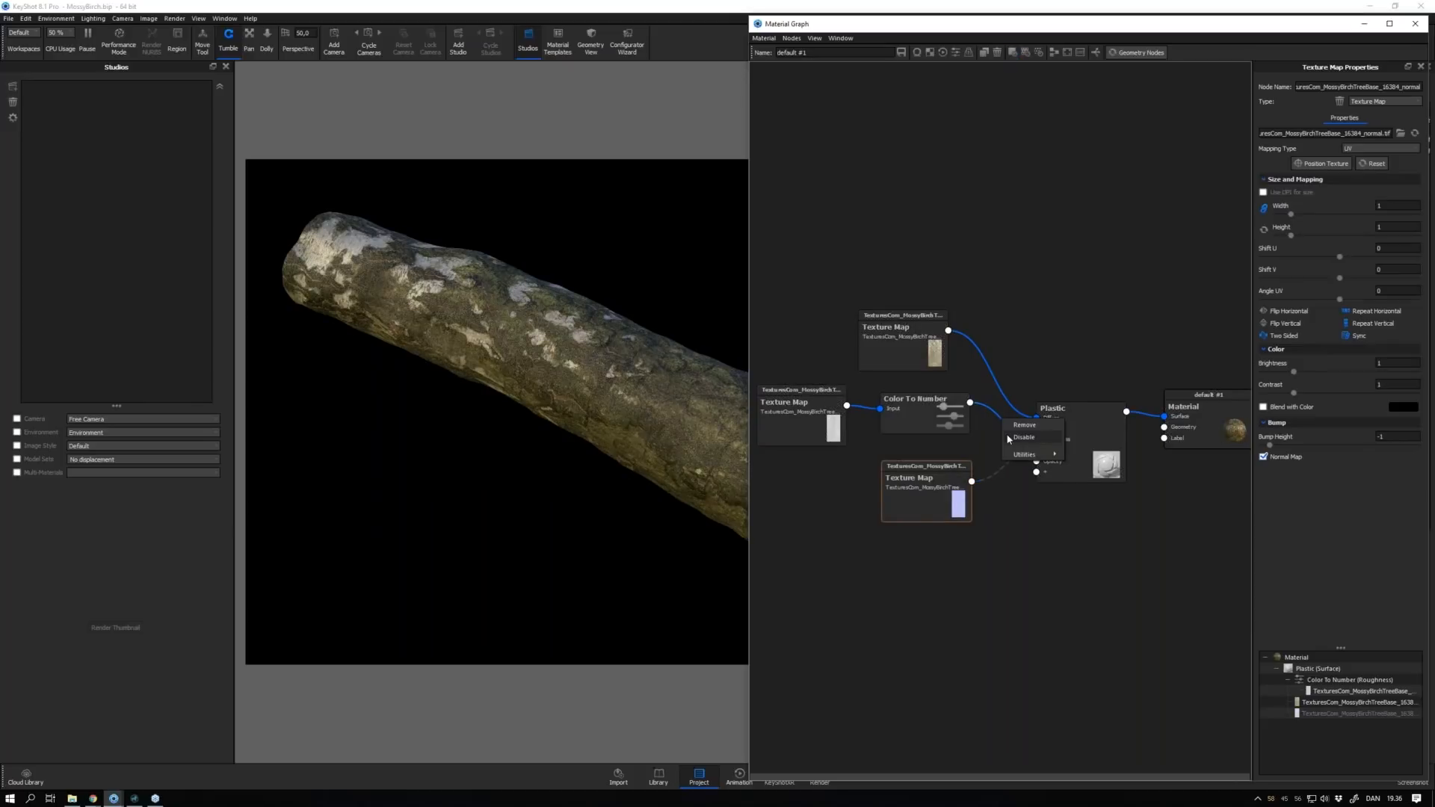
pyautogui.keyDown('alt'); pyautogui.click(1012, 416); pyautogui.keyUp('alt')
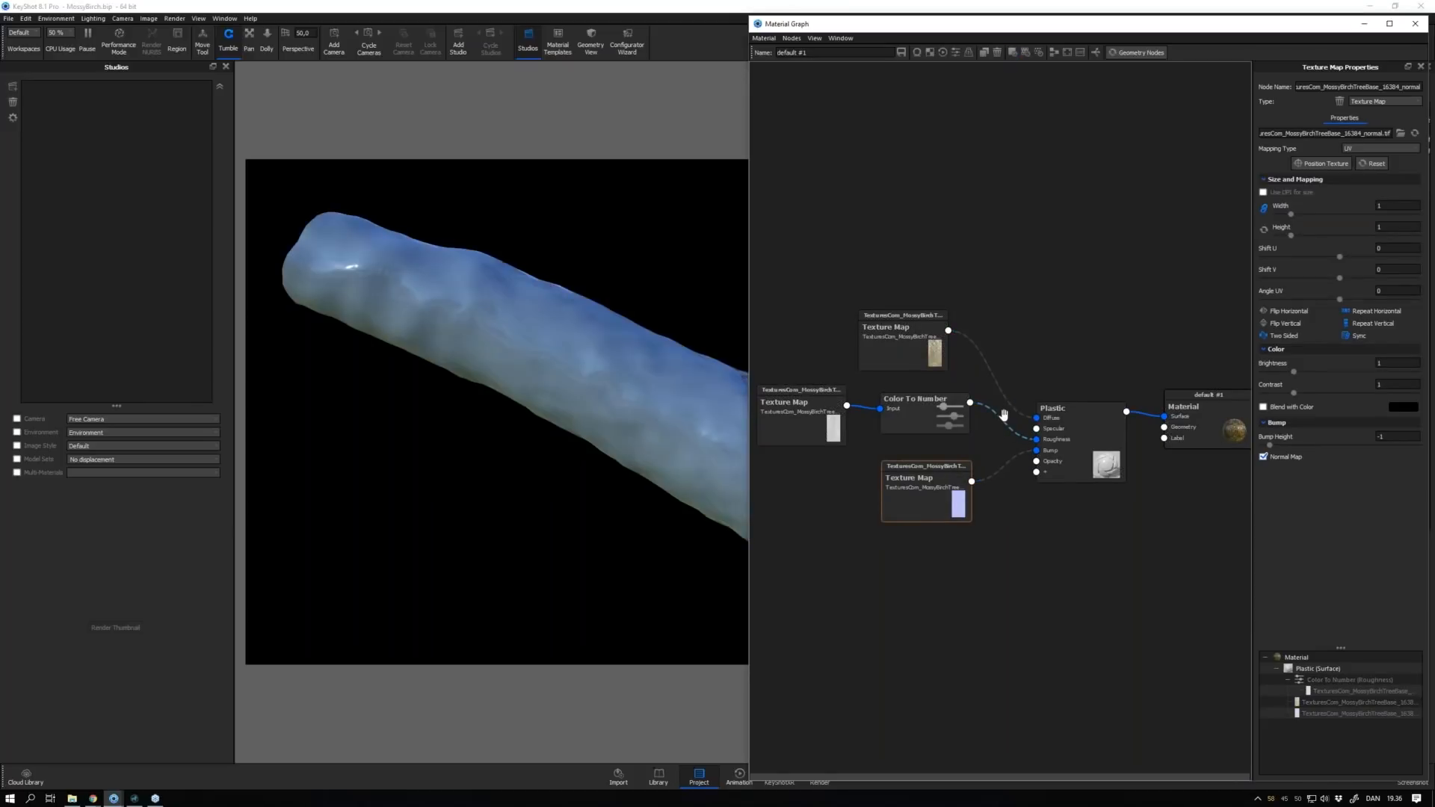
pyautogui.moveTo(676, 372); pyautogui.dragTo(511, 356)
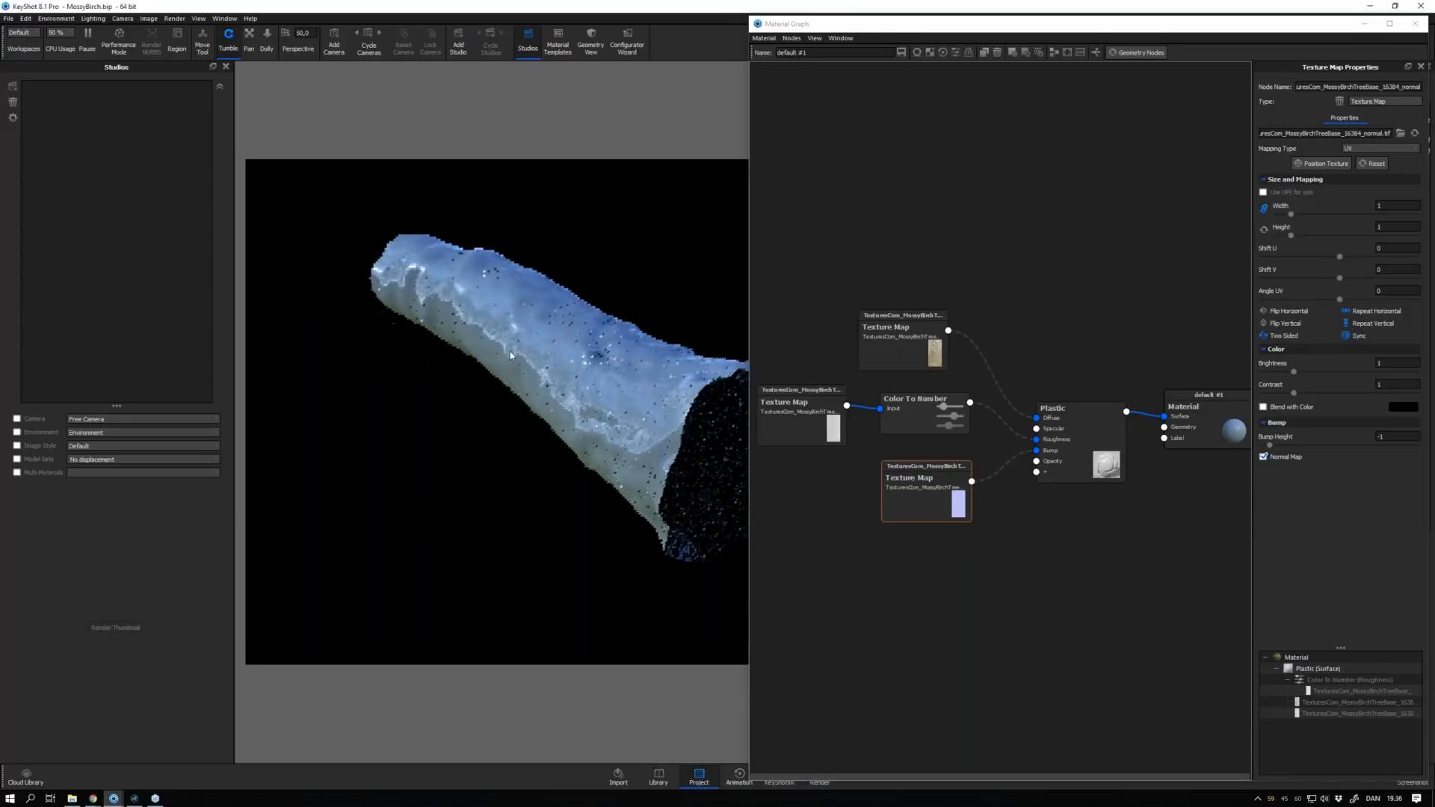
# Re-enable the normal map's Bump connection to inspect its effect on the trunk, and disable it again
pyautogui.moveTo(920, 472); pyautogui.dragTo(908, 472)
pyautogui.rightClick(995, 473)
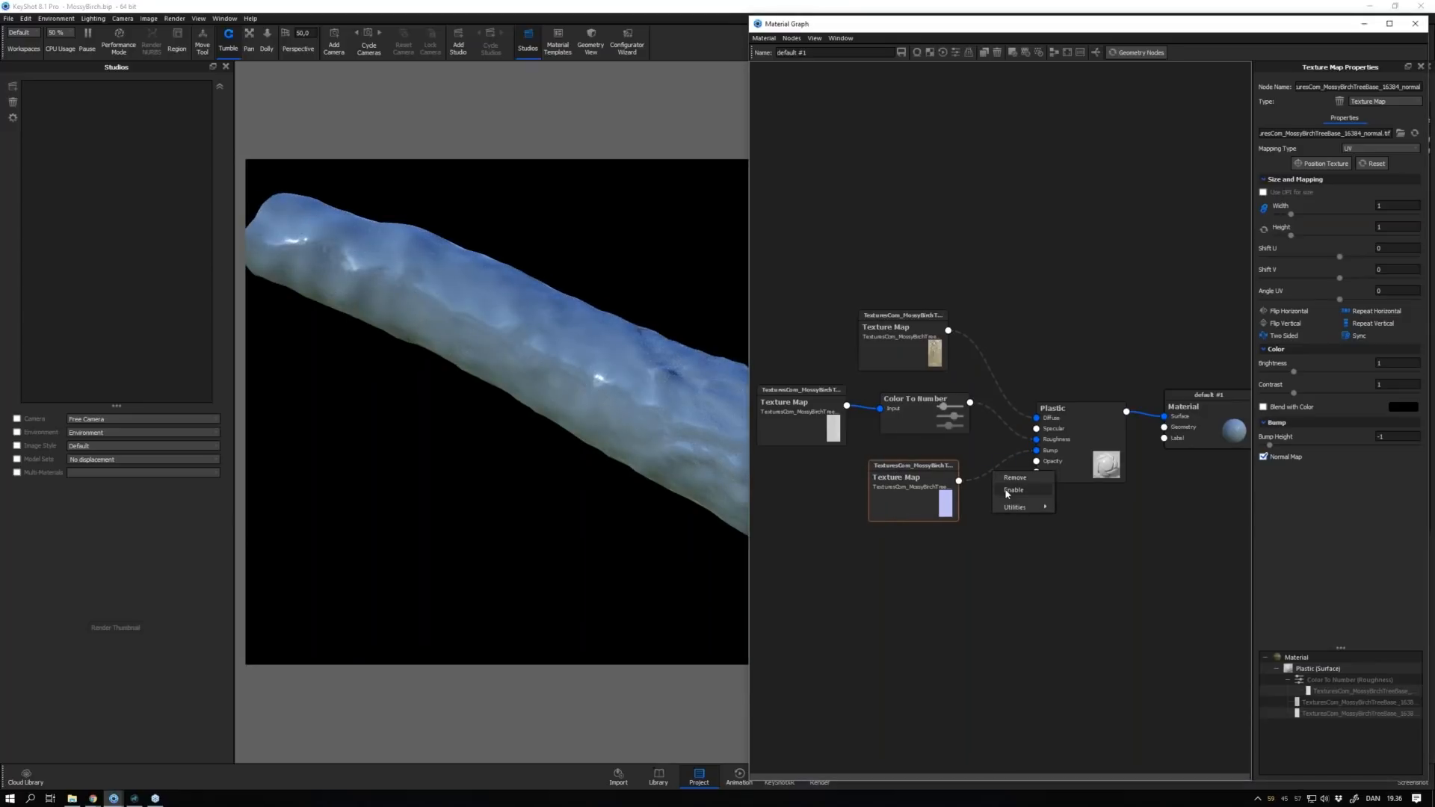
pyautogui.click(1013, 491)
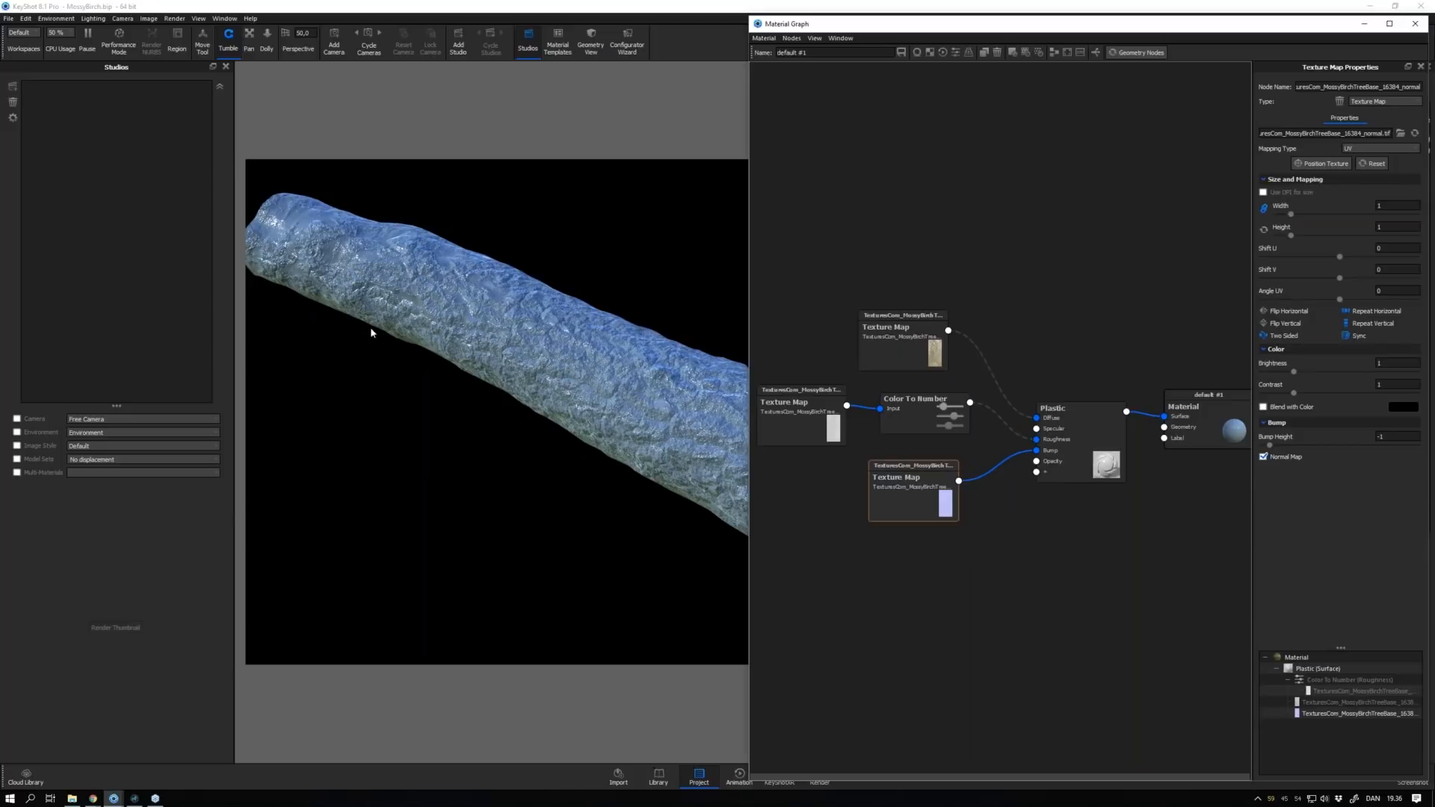
pyautogui.moveTo(472, 330); pyautogui.dragTo(545, 361)
pyautogui.moveTo(932, 488); pyautogui.dragTo(917, 485)
pyautogui.rightClick(962, 476)
pyautogui.click(978, 491)
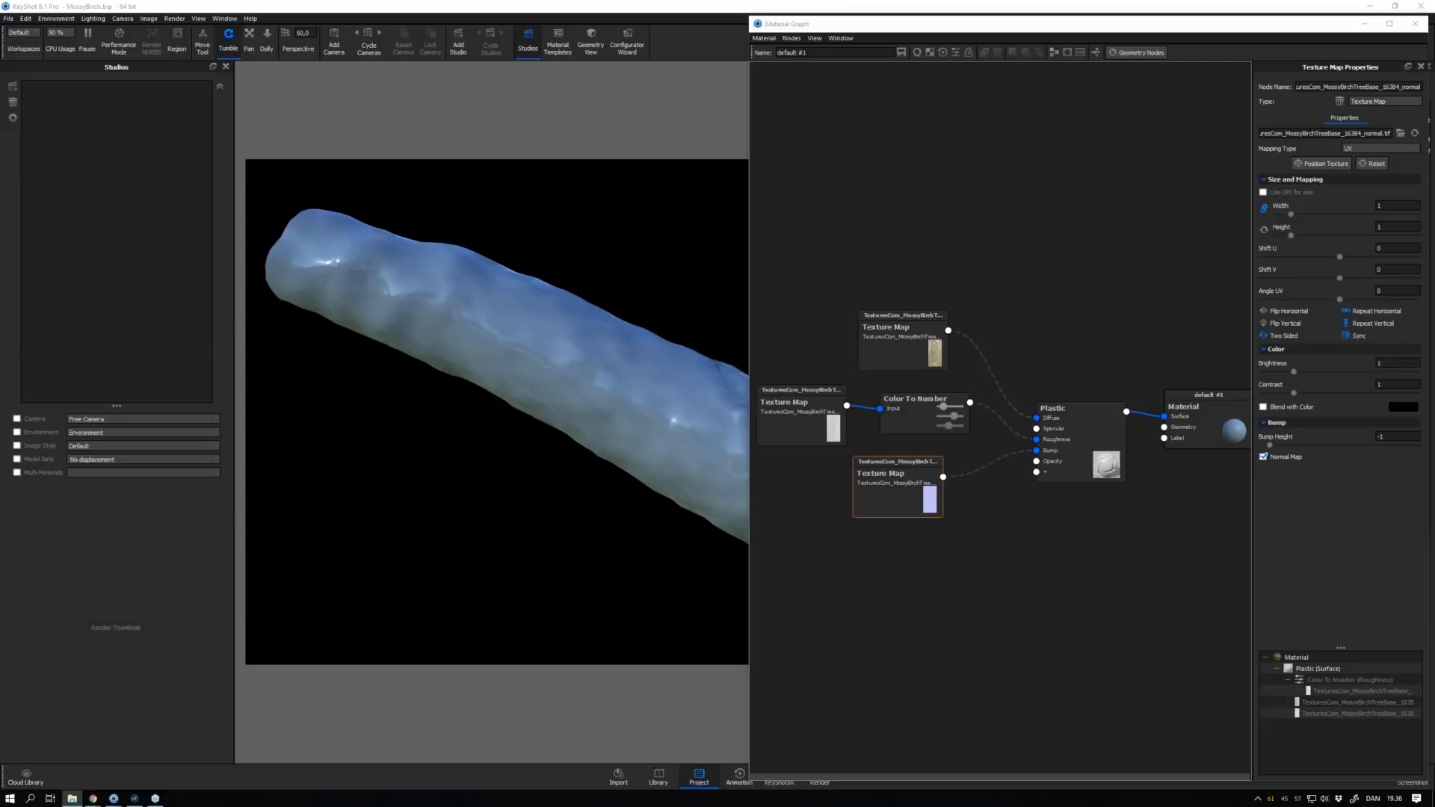
# Add TexturesCom_MossyBirchTreeBase_16384_height.exr to the graph as a texture map node below the normal map
pyautogui.moveTo(2, 509); pyautogui.dragTo(908, 620)
pyautogui.moveTo(930, 619); pyautogui.dragTo(891, 554)
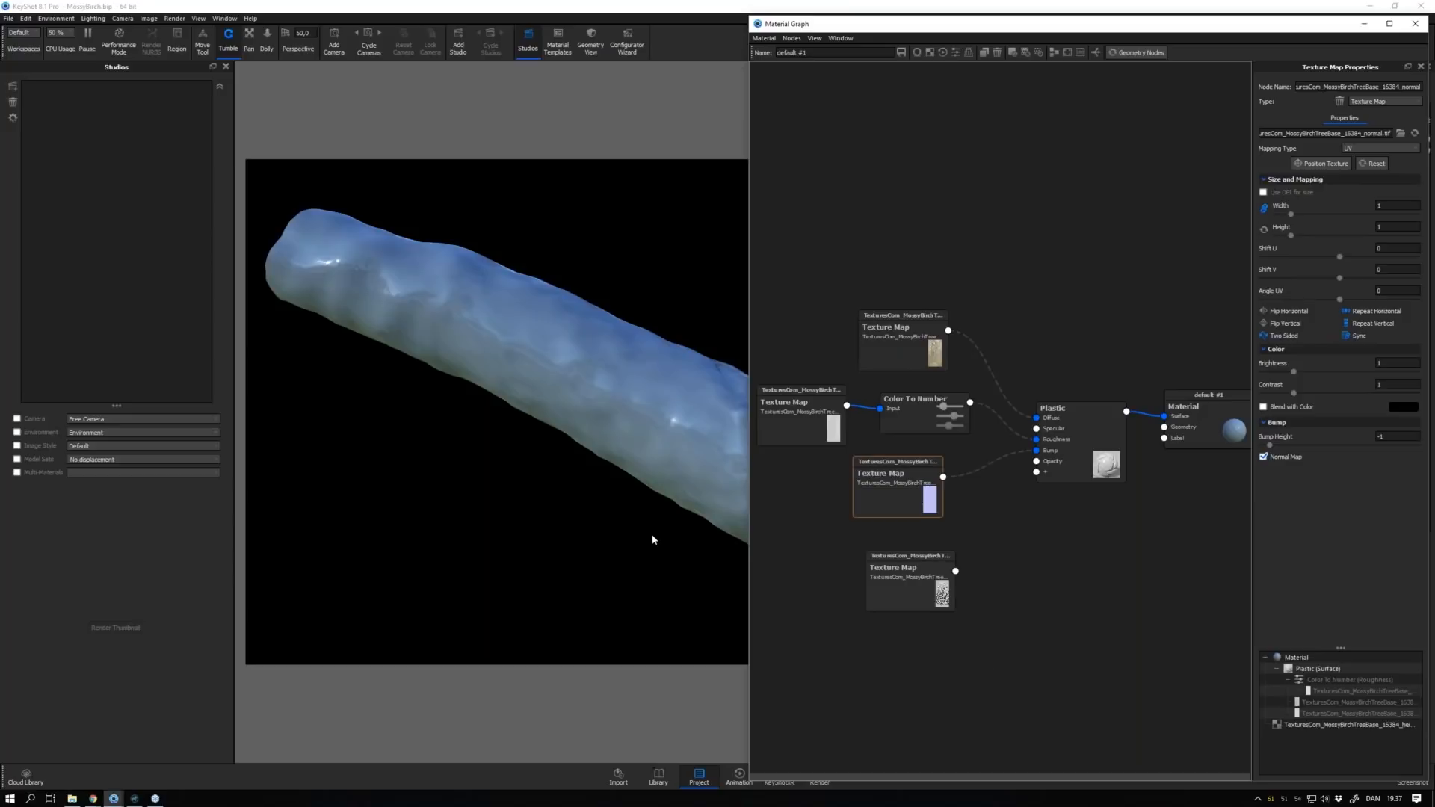
# Pause real-time rendering, review the height texture map's file name, and resume rendering
pyautogui.click(652, 539)
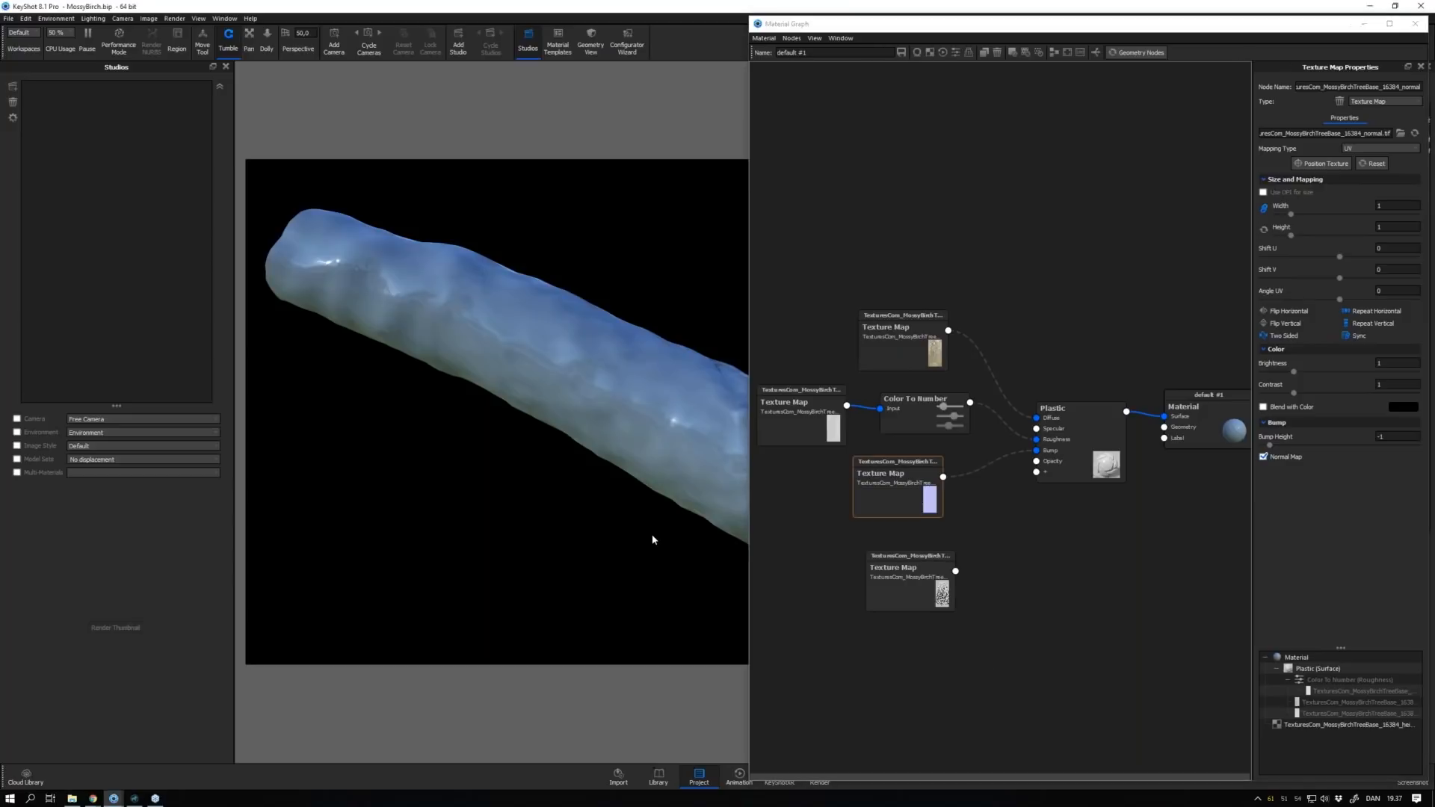
pyautogui.hotkey('shift', 'p')
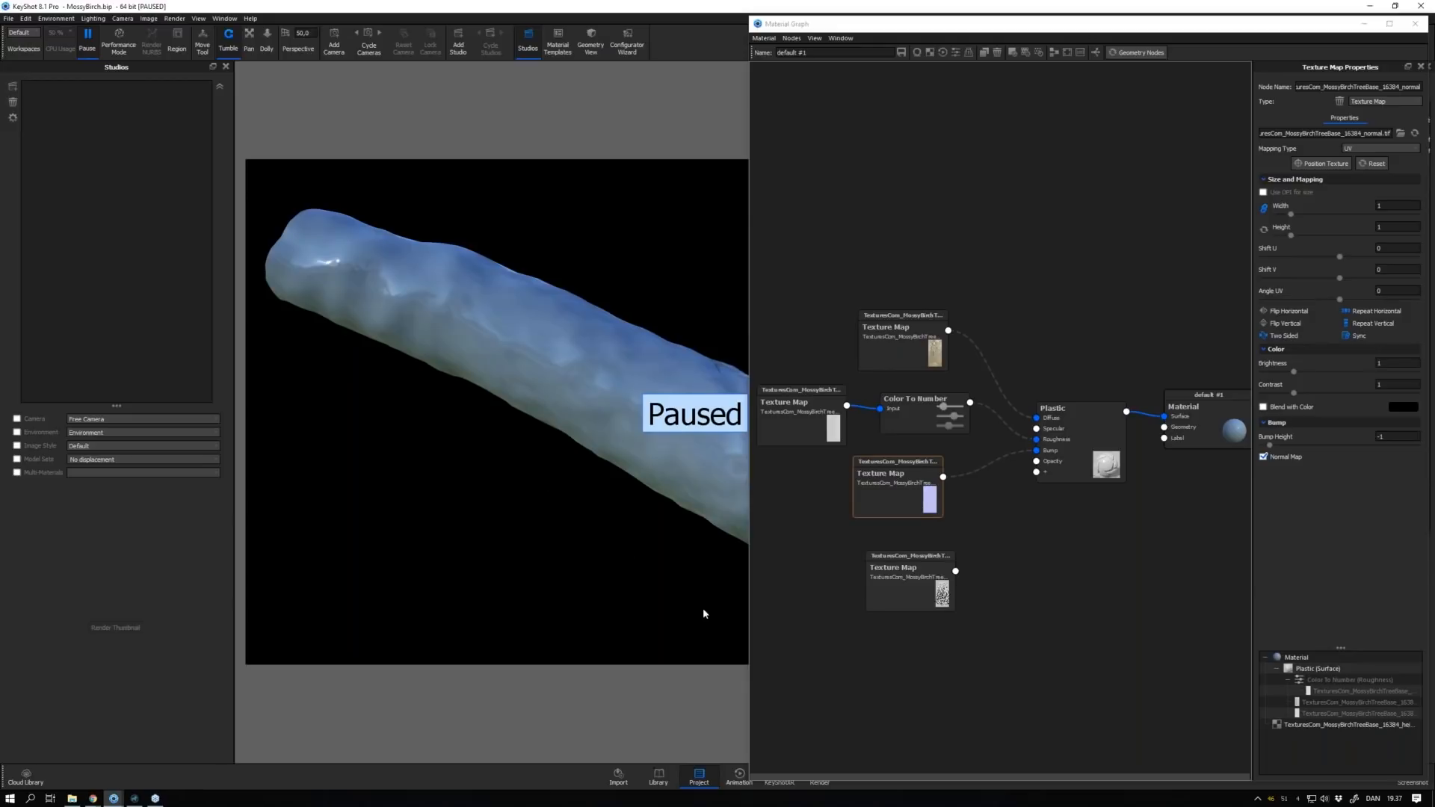
pyautogui.click(918, 592)
pyautogui.doubleClick(1370, 133)
pyautogui.click(1058, 244)
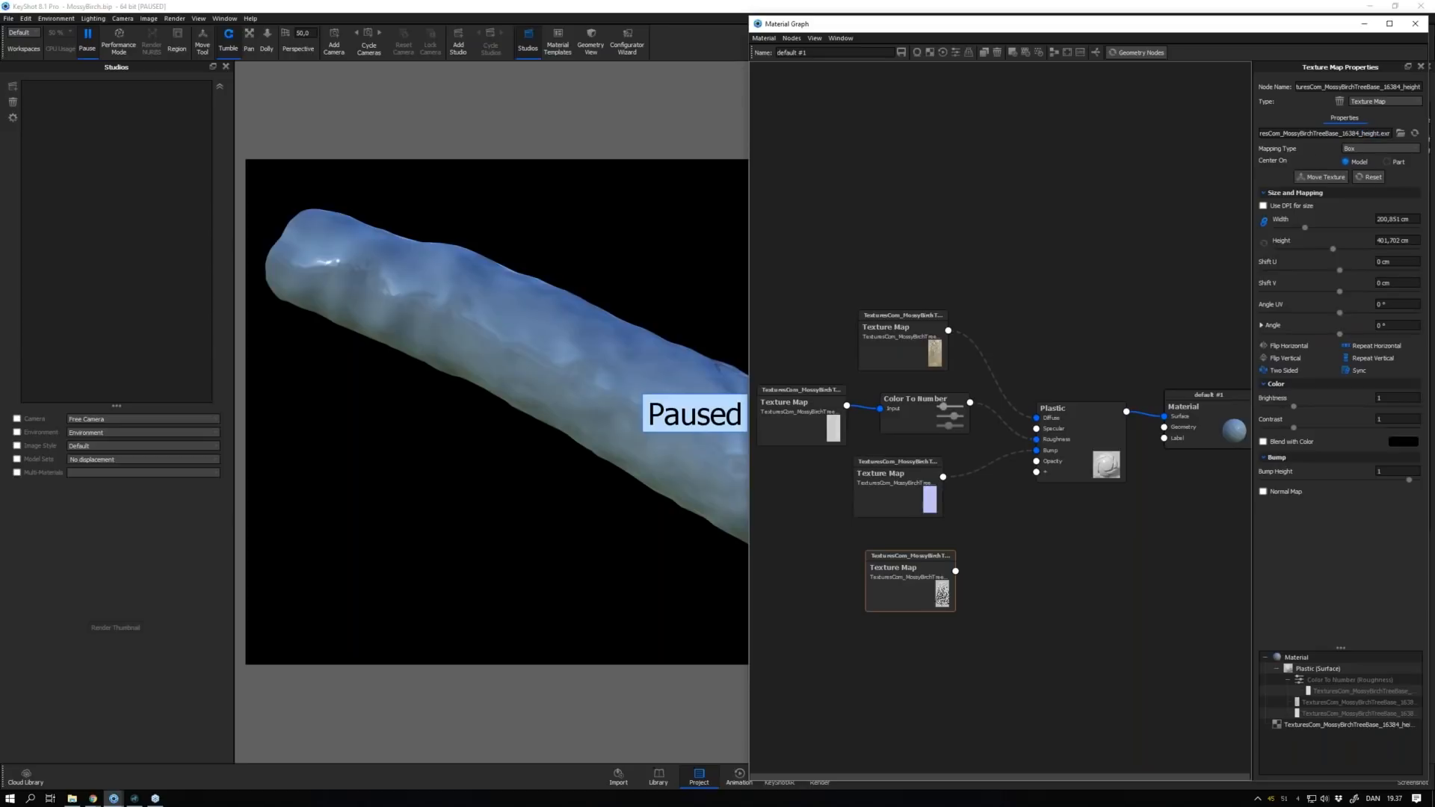
pyautogui.click(1036, 240)
pyautogui.moveTo(913, 584); pyautogui.dragTo(899, 574)
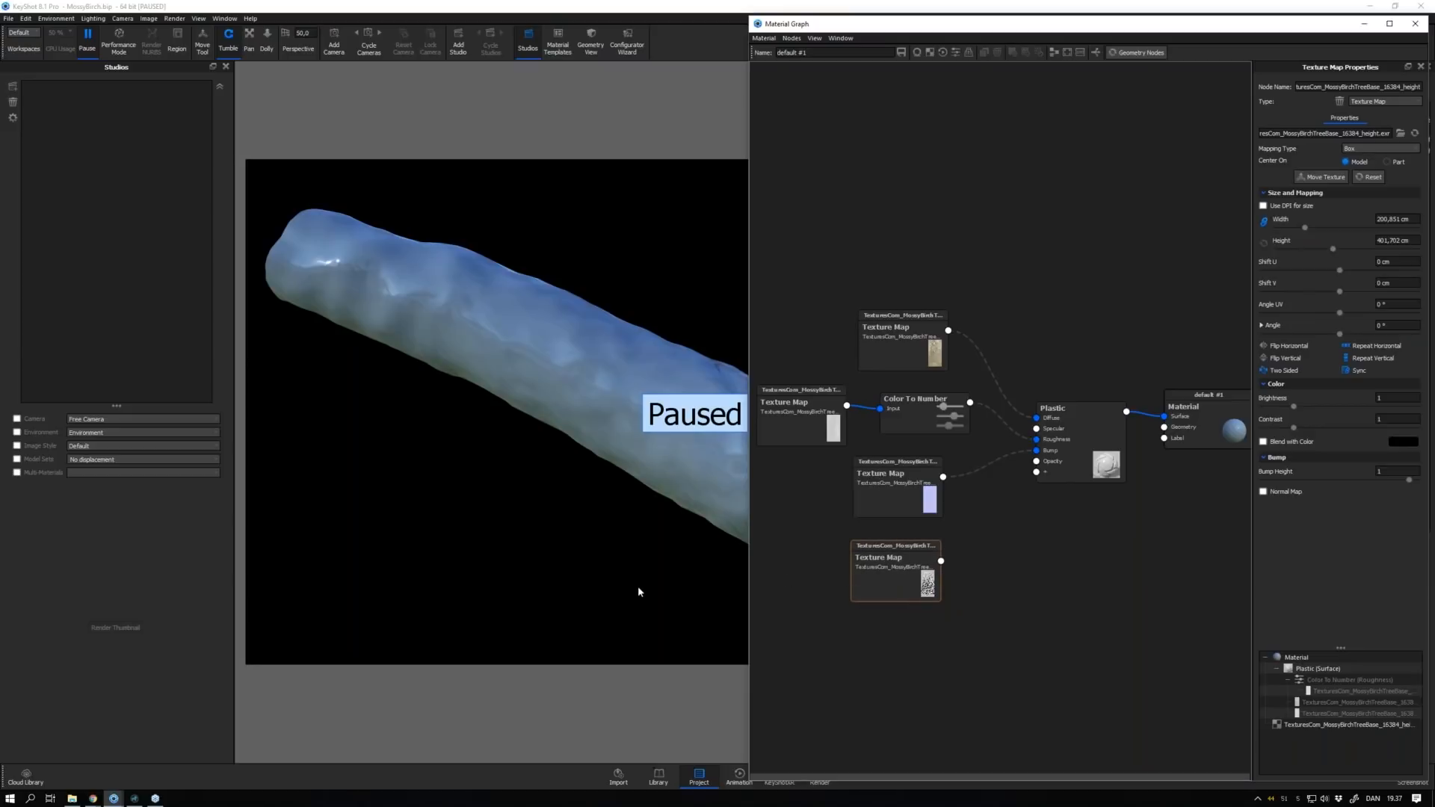
pyautogui.moveTo(894, 562); pyautogui.dragTo(892, 563)
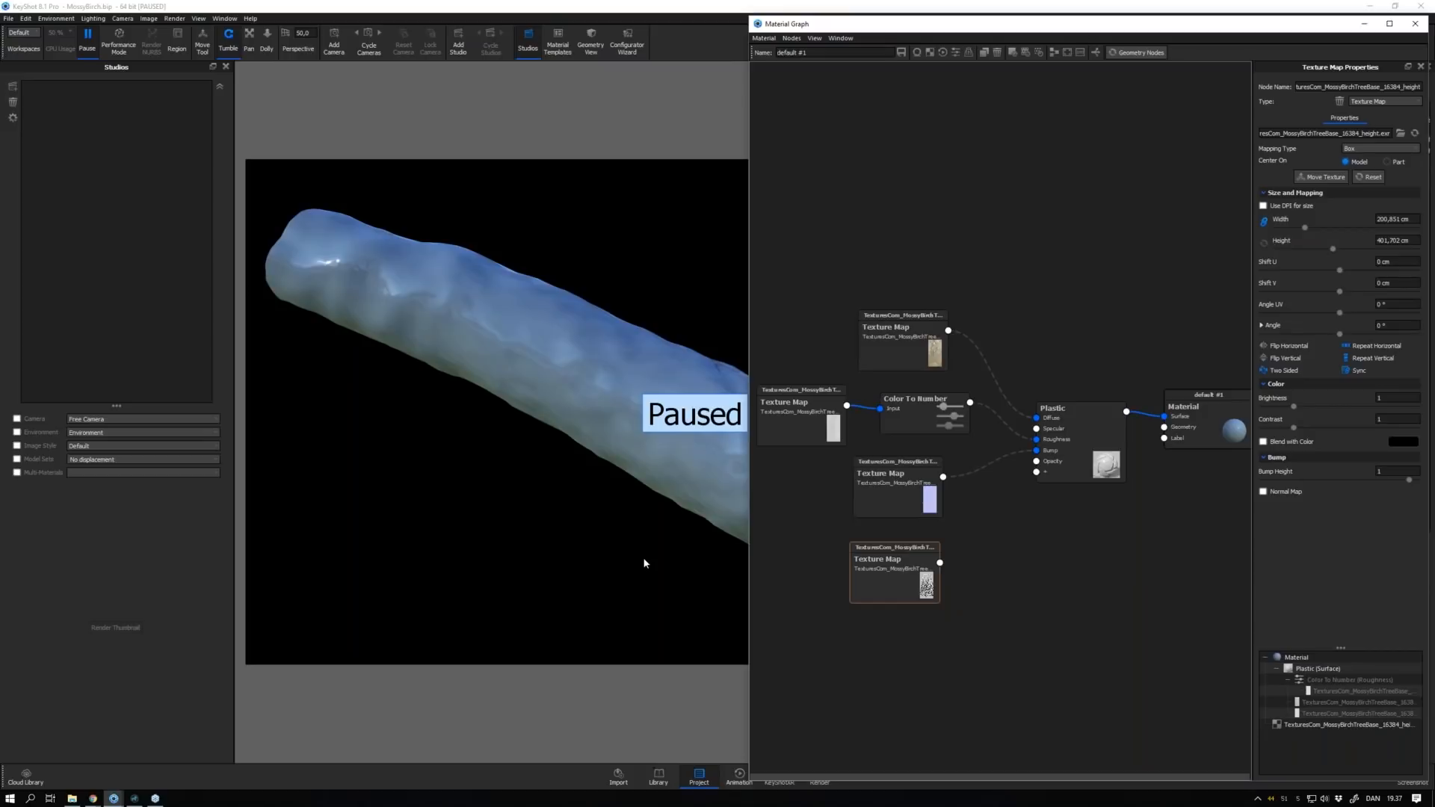
pyautogui.click(653, 551)
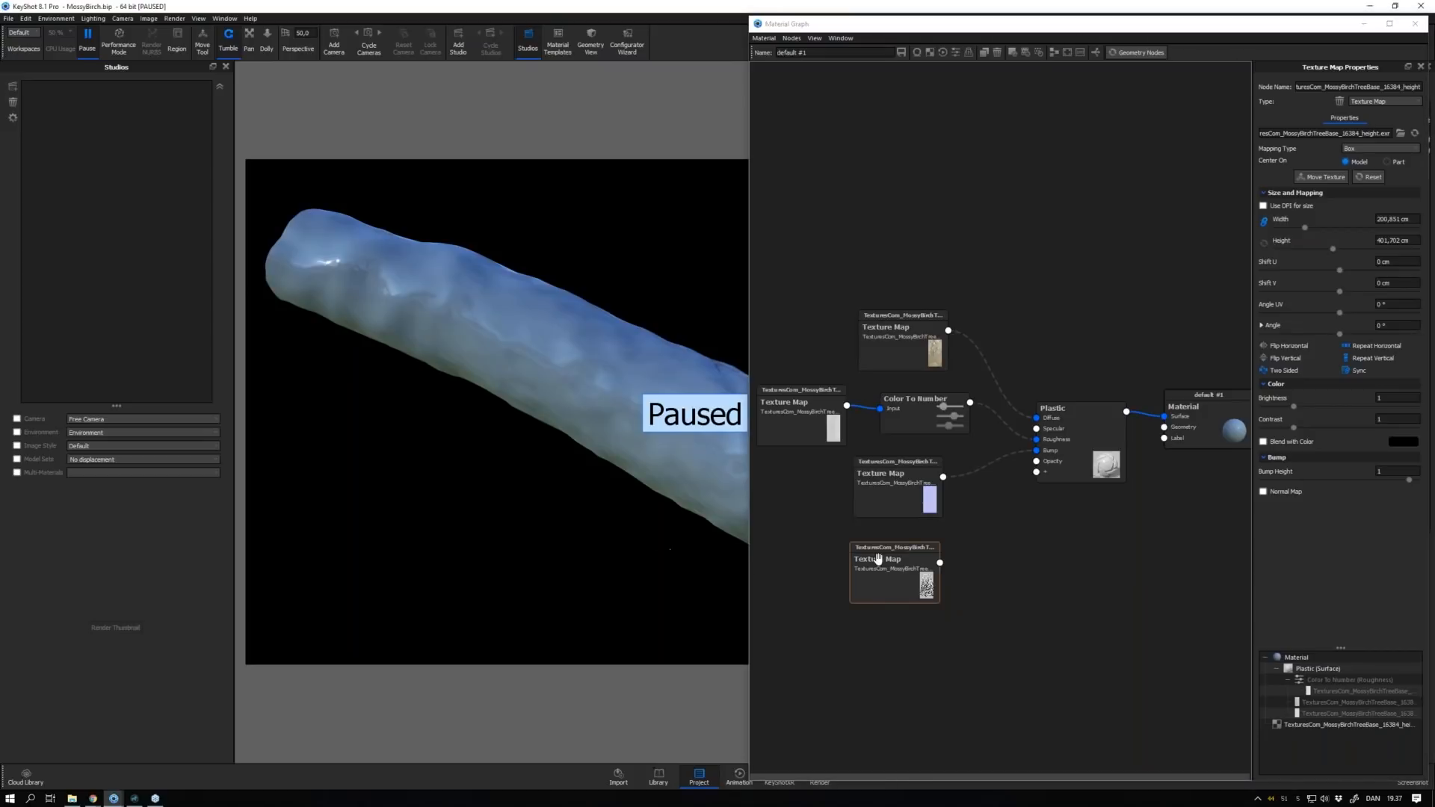
pyautogui.moveTo(878, 559); pyautogui.dragTo(878, 565)
pyautogui.hotkey('shift', 'p')
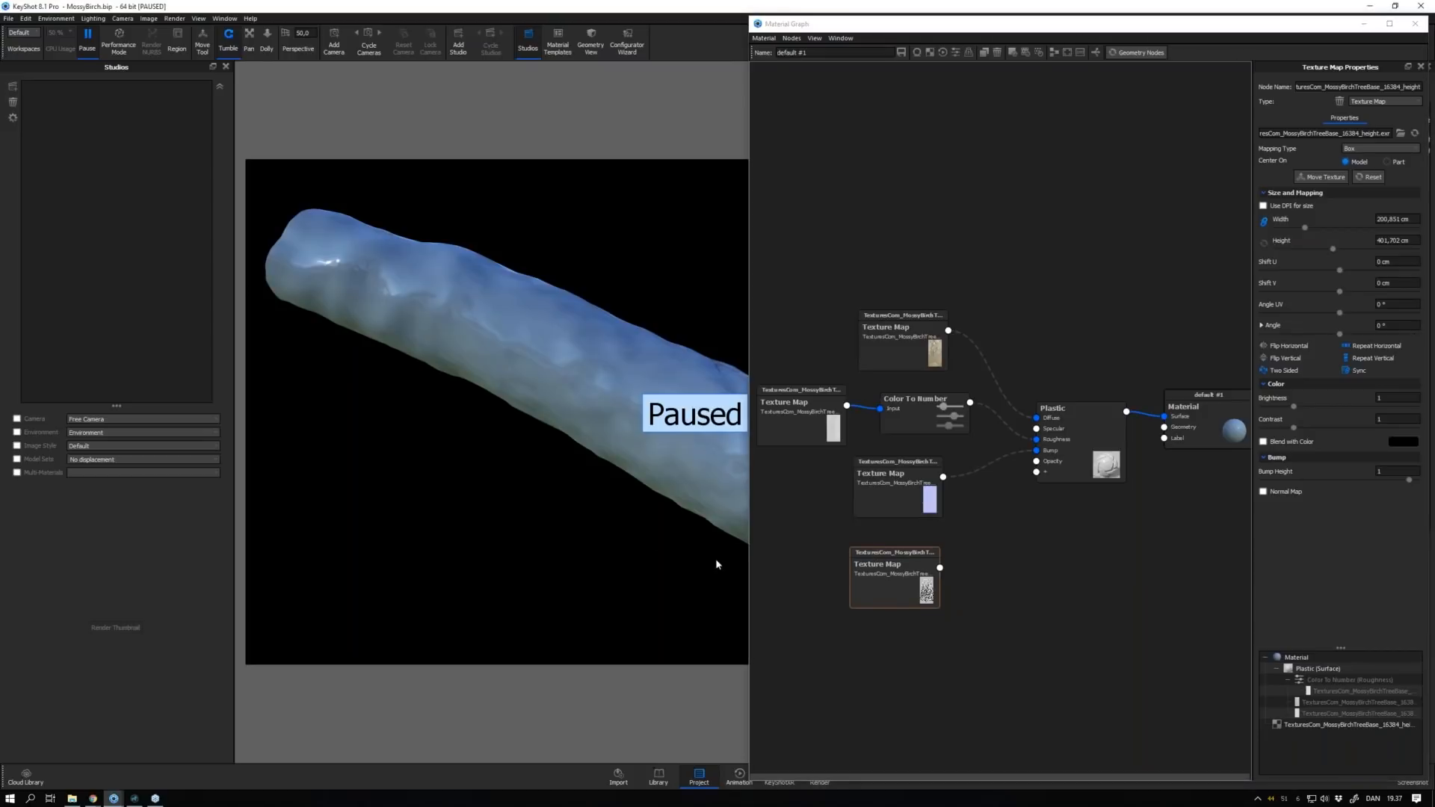
pyautogui.moveTo(906, 584); pyautogui.dragTo(901, 585)
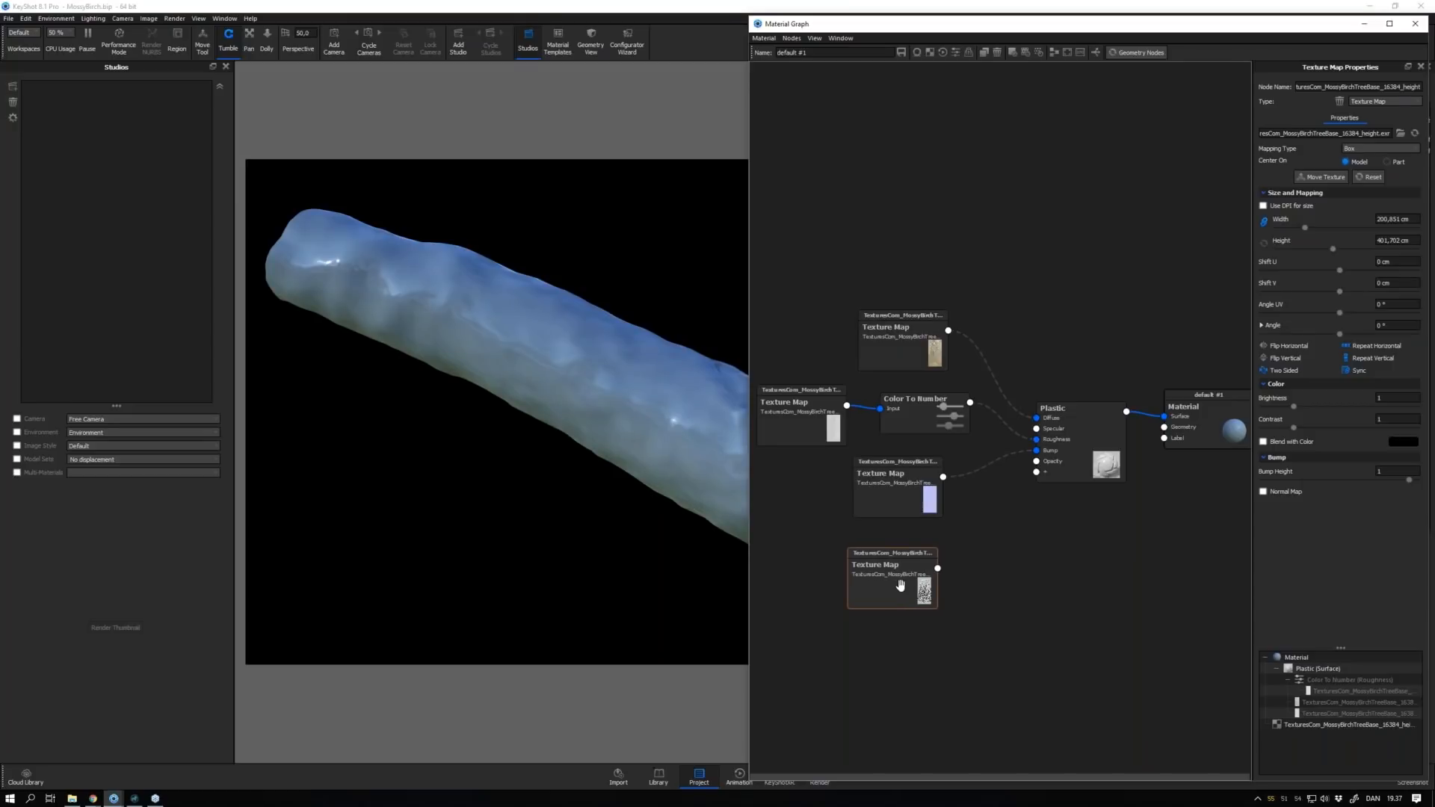
# Preview the height texture map on the trunk and set its mapping type to UV
pyautogui.press('c')
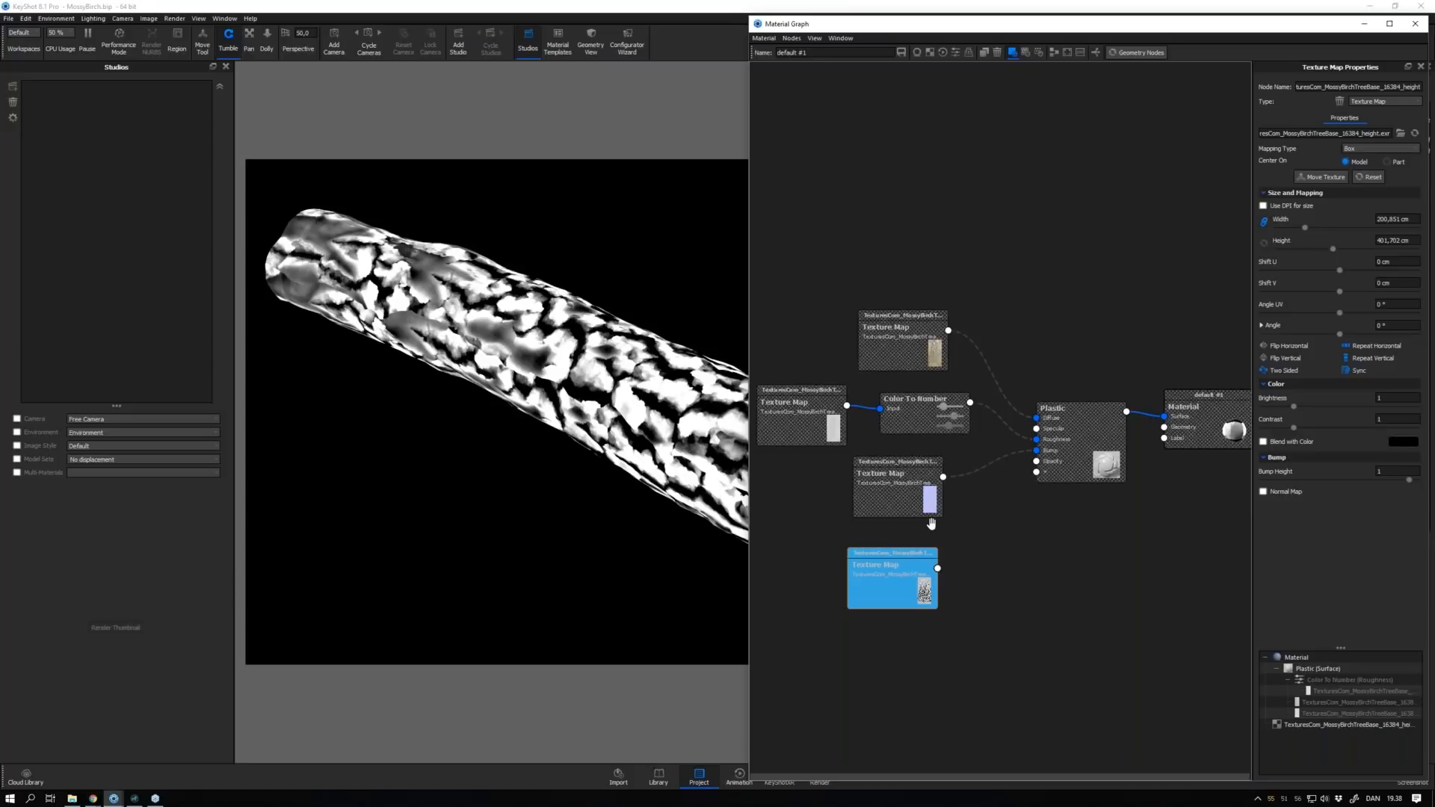
pyautogui.click(1355, 150)
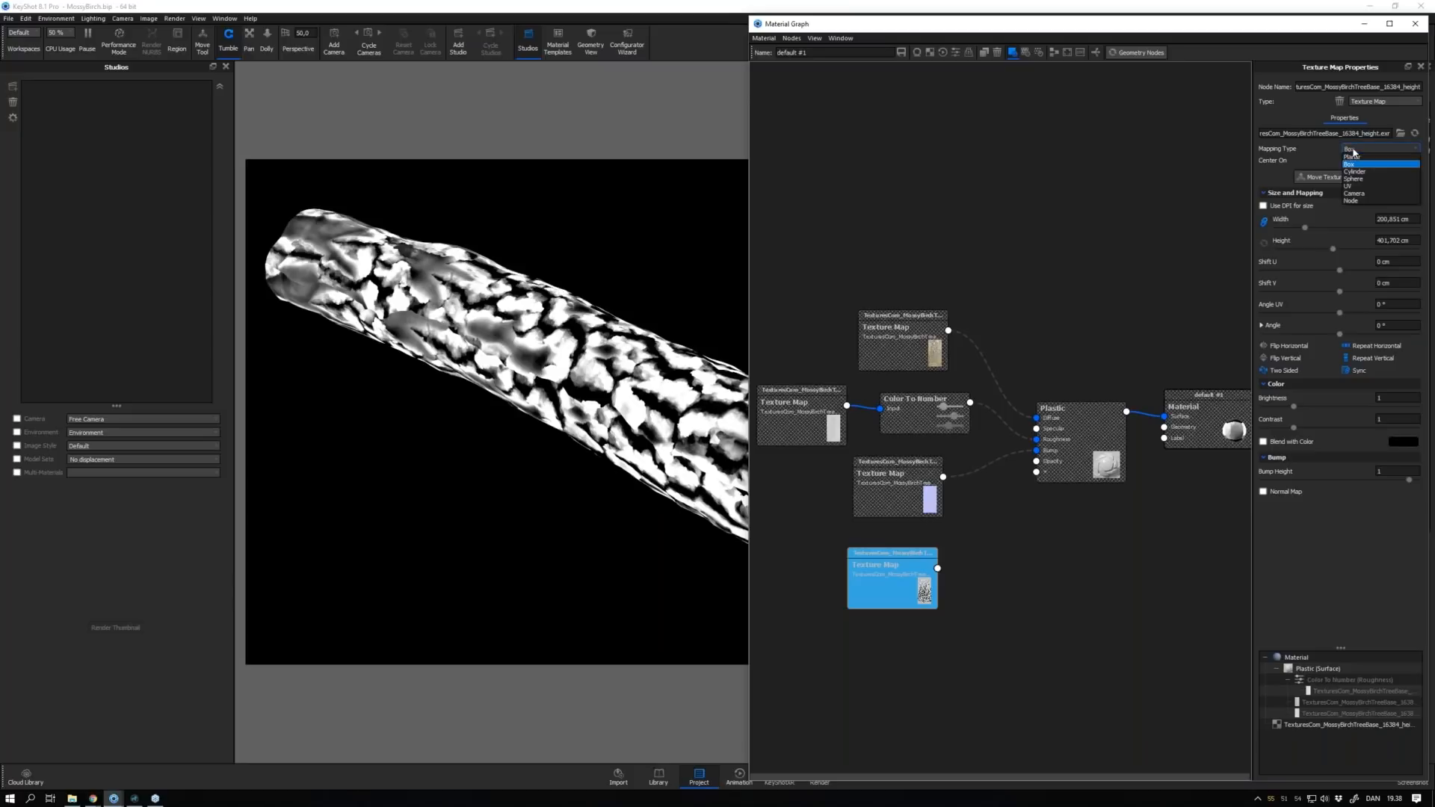
pyautogui.click(1359, 186)
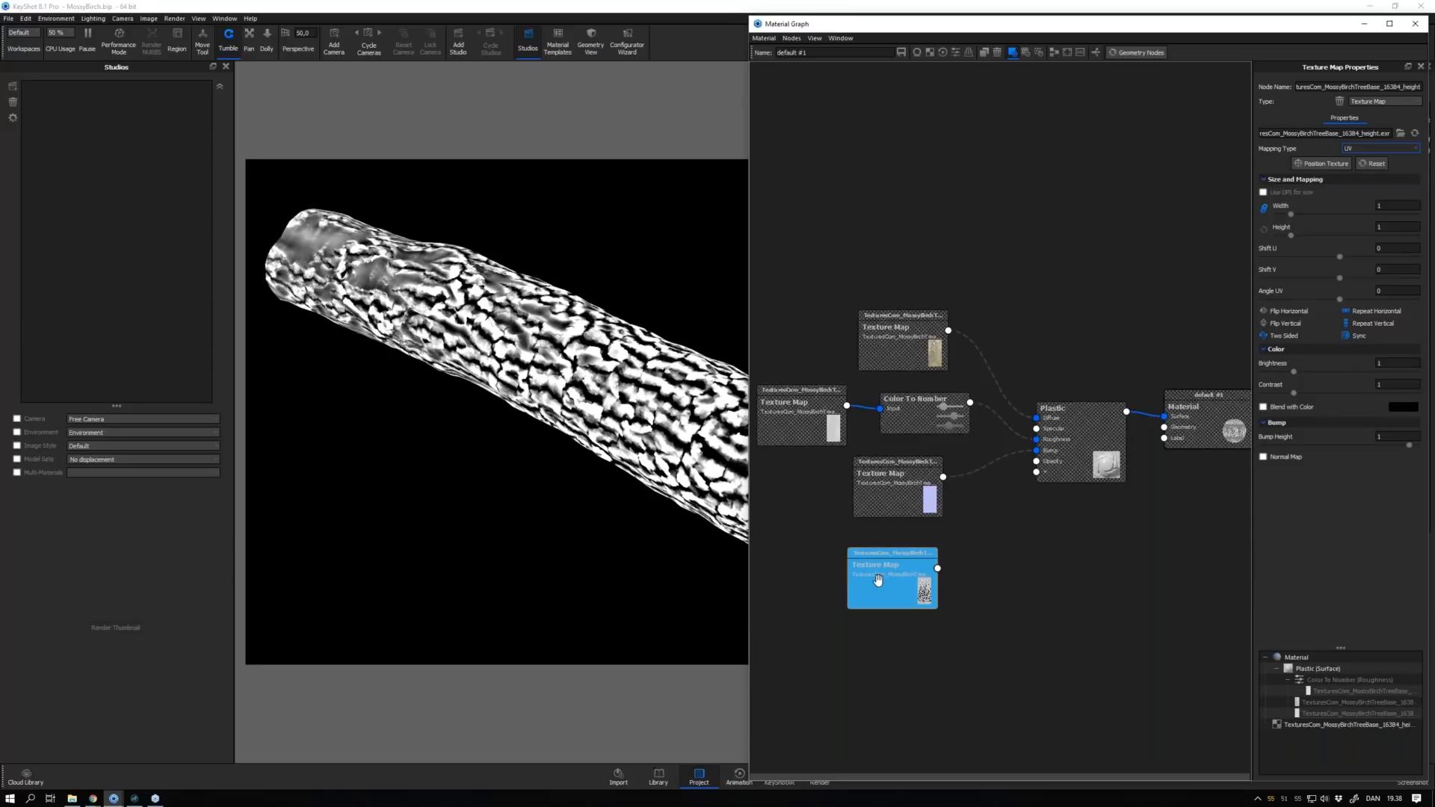
pyautogui.press('c')
# Add a Displace geometry node beside the height map and connect it to the Material node's Geometry input
pyautogui.moveTo(884, 582); pyautogui.dragTo(854, 584)
pyautogui.rightClick(959, 561)
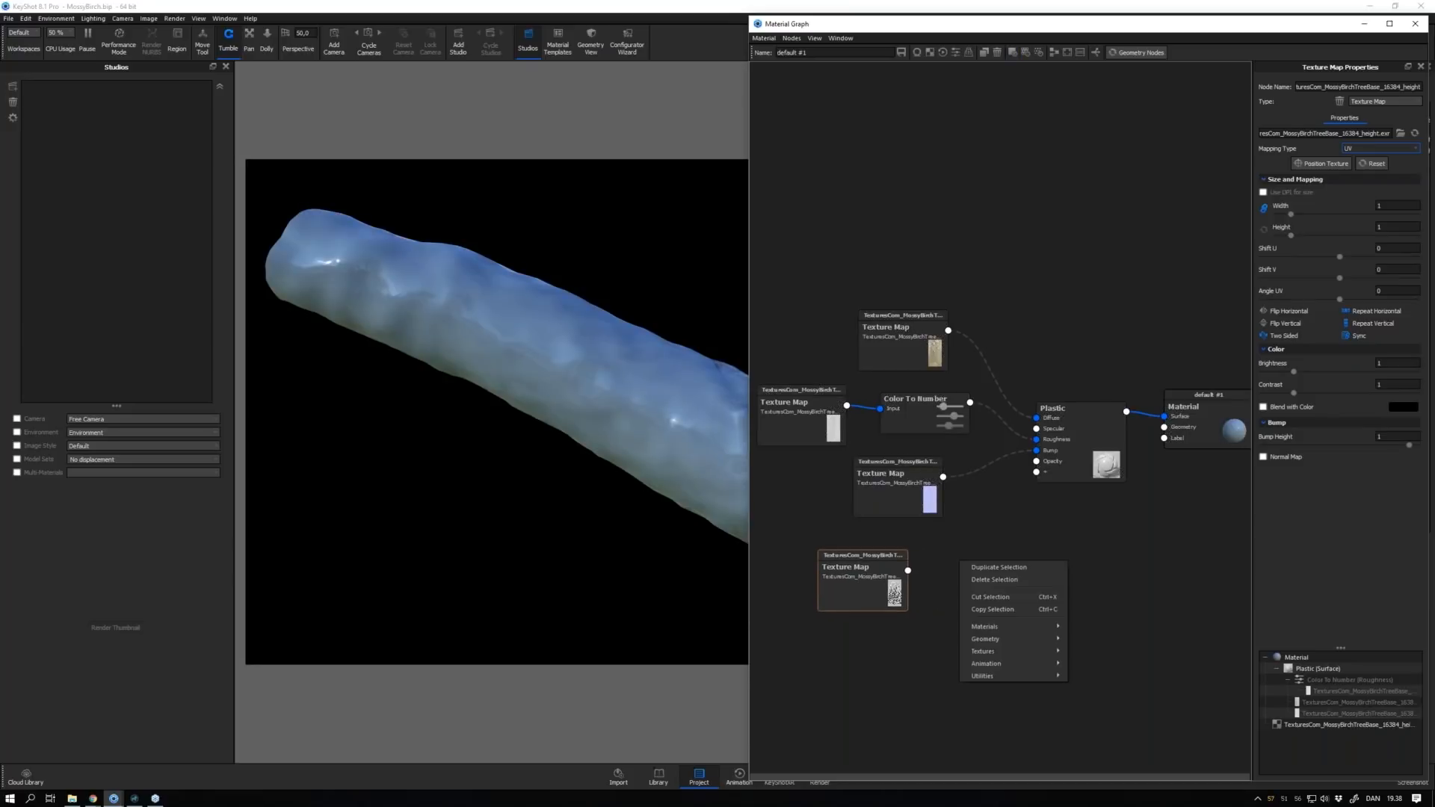
pyautogui.moveTo(992, 641)
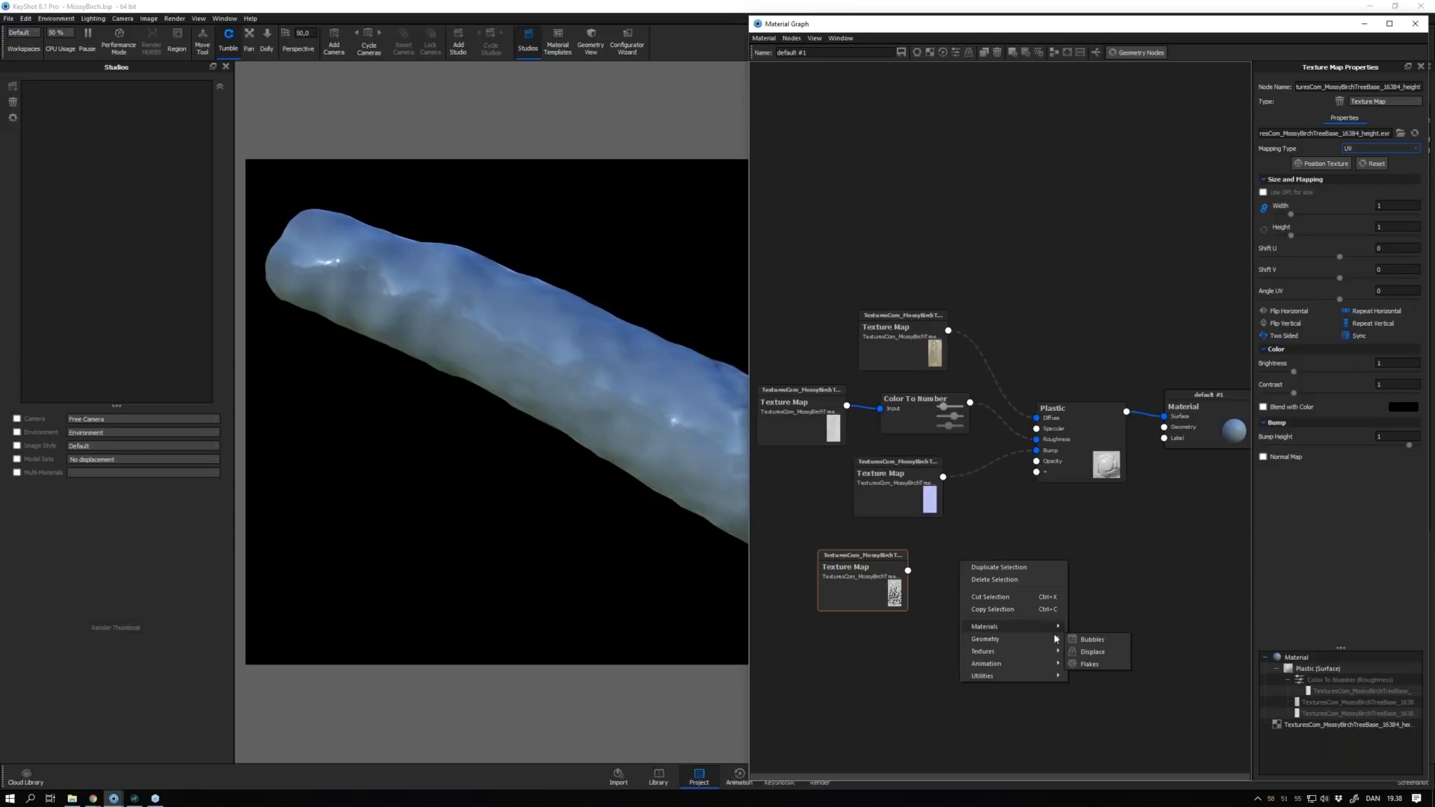
pyautogui.click(1095, 639)
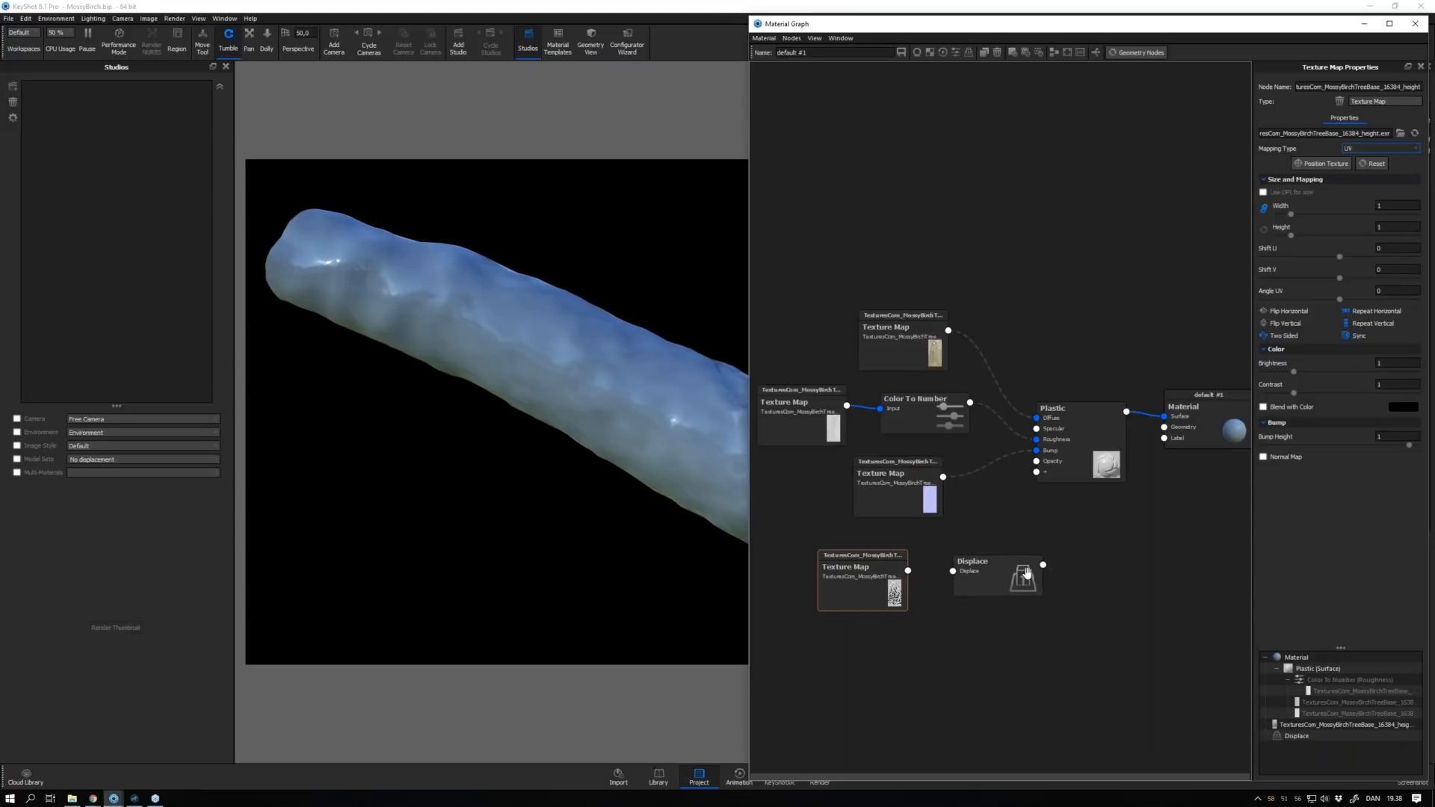
pyautogui.moveTo(1043, 565); pyautogui.dragTo(1091, 427)
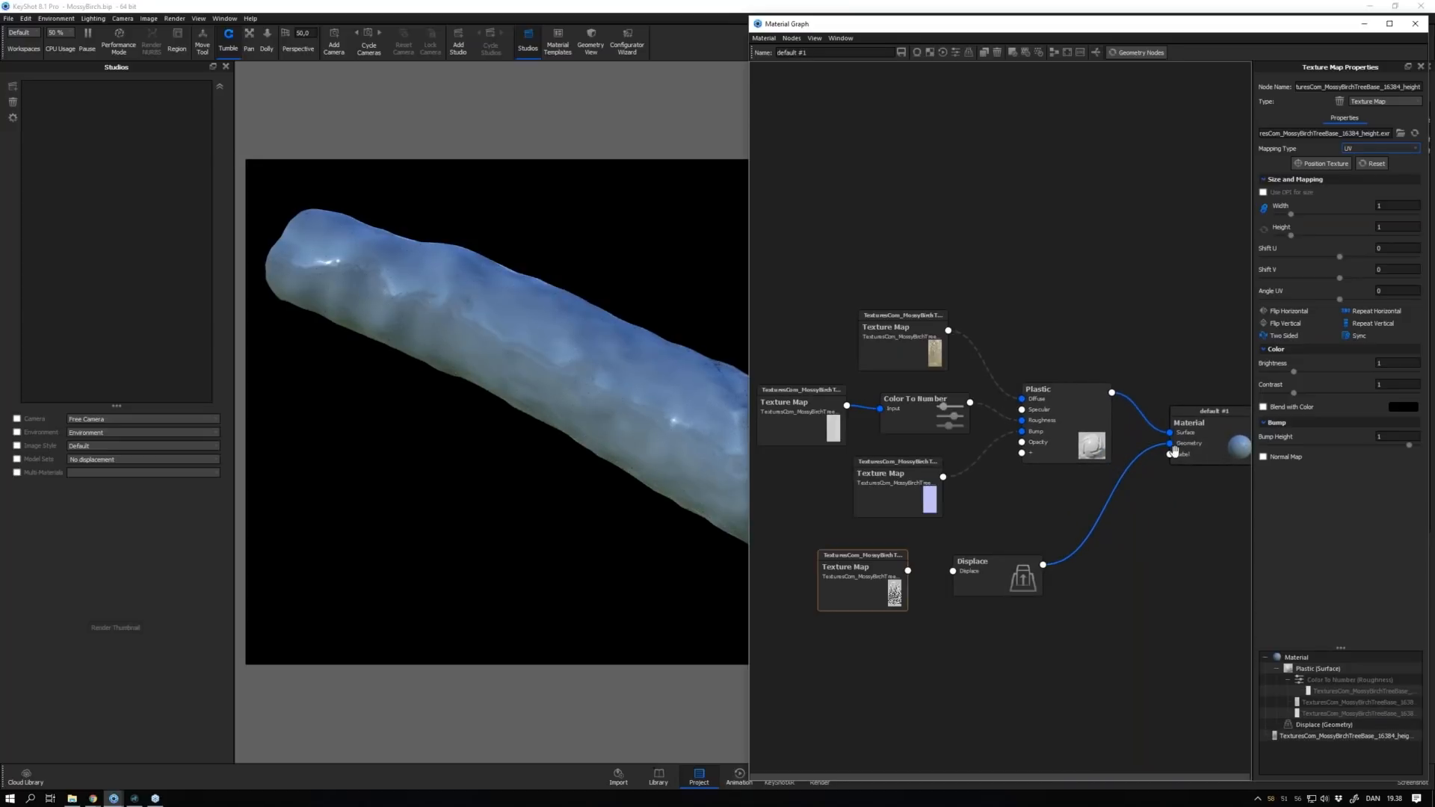
# Connect the height texture map to the Displace node, execute the geometry node, and inspect the displaced trunk
pyautogui.moveTo(907, 571); pyautogui.dragTo(954, 572)
pyautogui.click(989, 572)
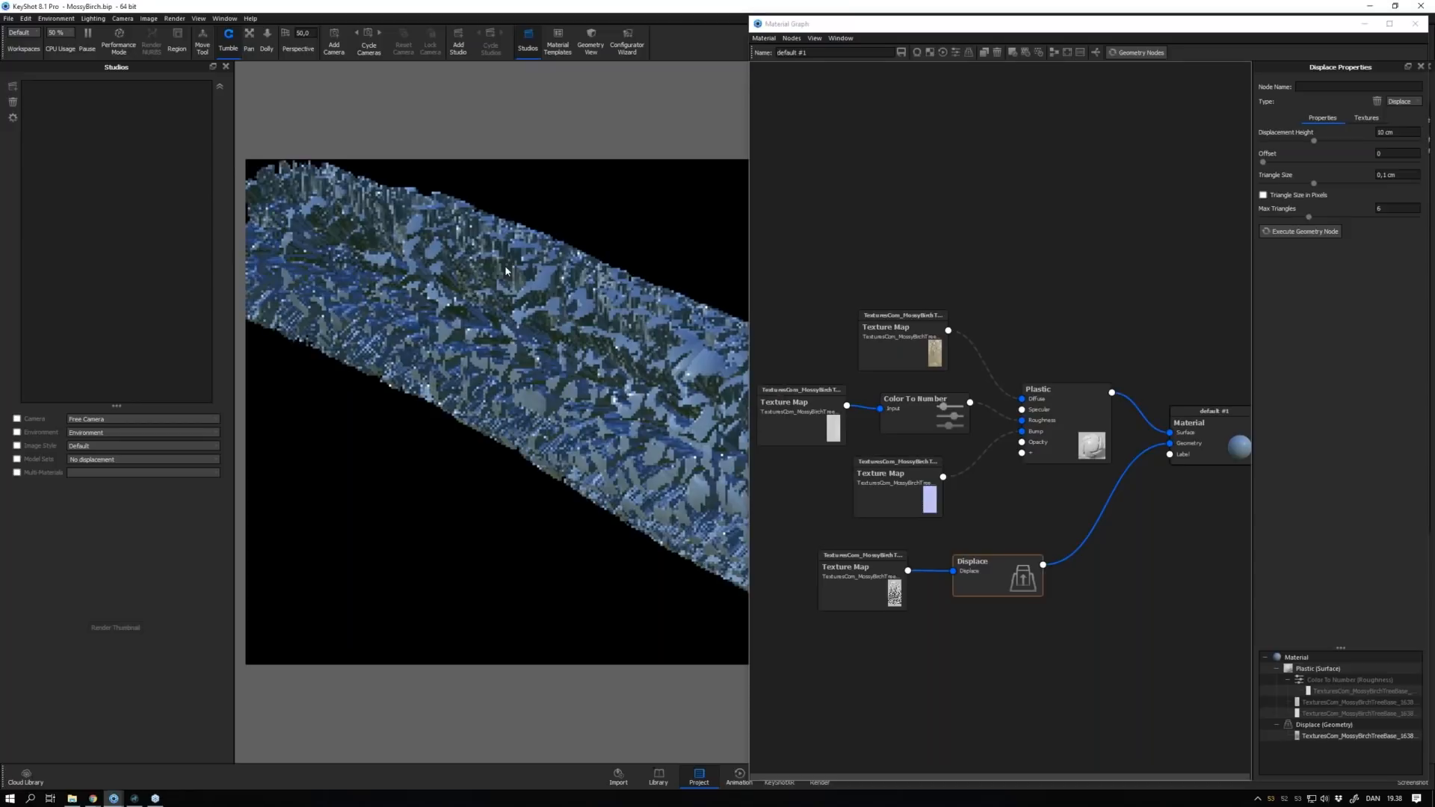
pyautogui.moveTo(556, 289); pyautogui.dragTo(607, 358)
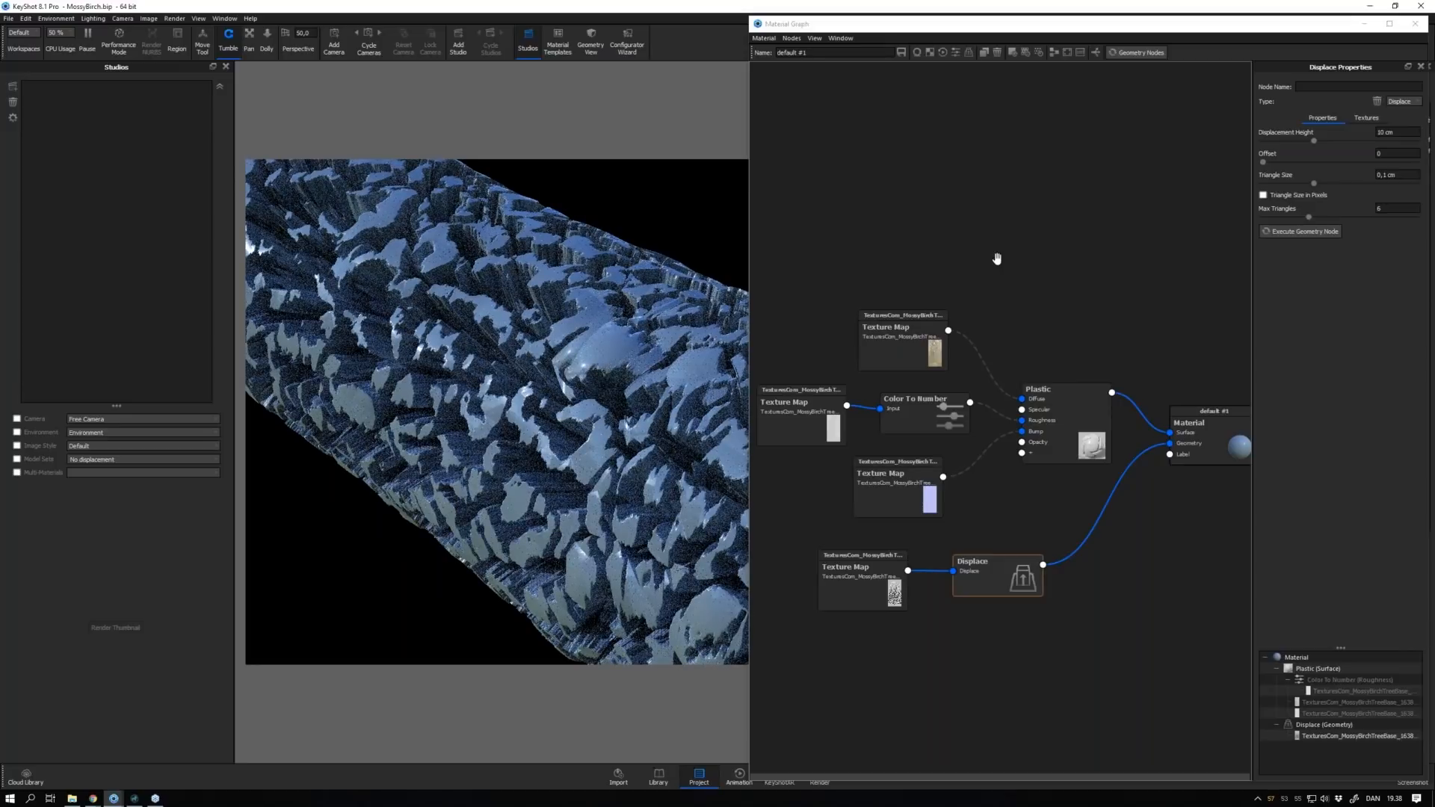
# Set the Displace node's displacement height to 0,5 cm
pyautogui.click(1376, 133)
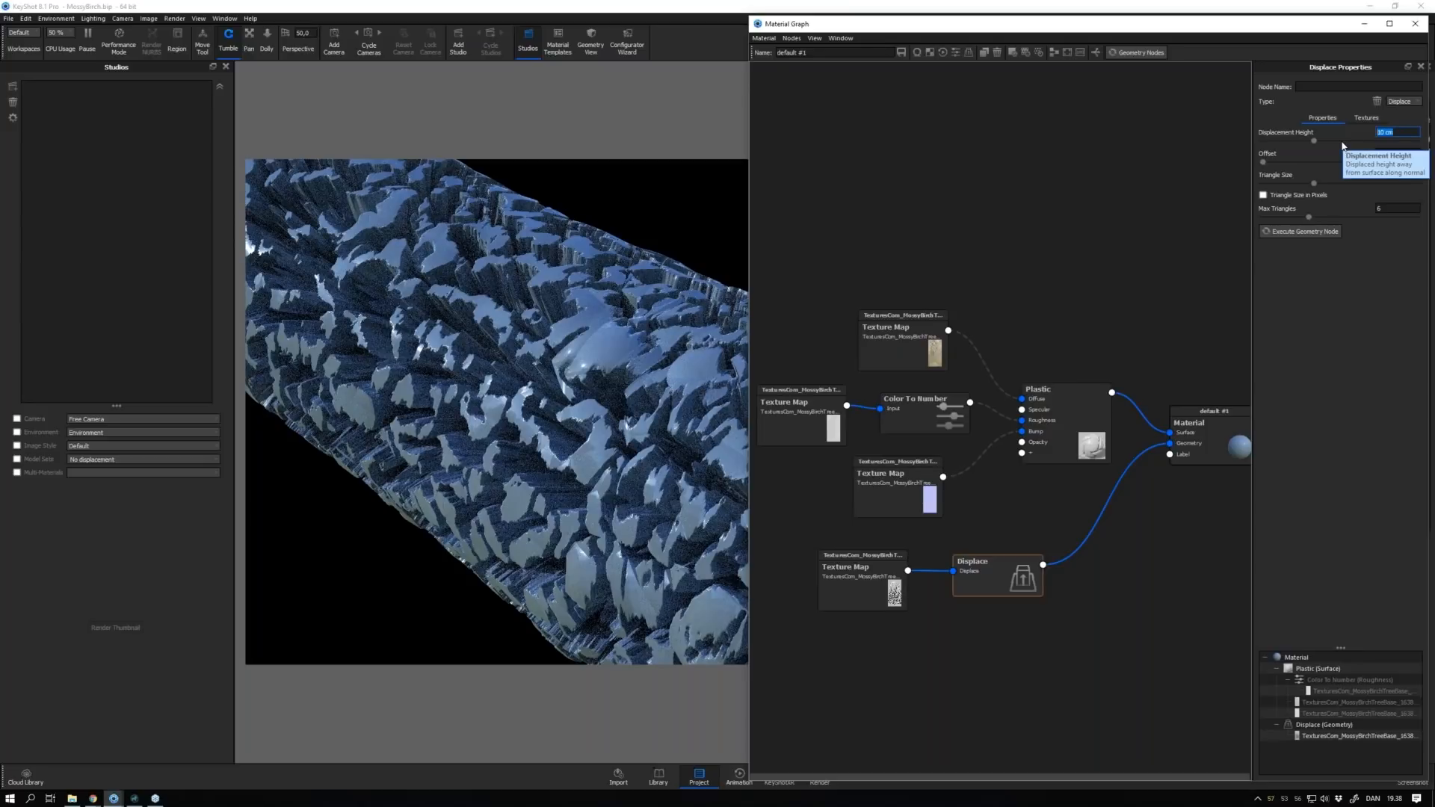
pyautogui.write(',5')
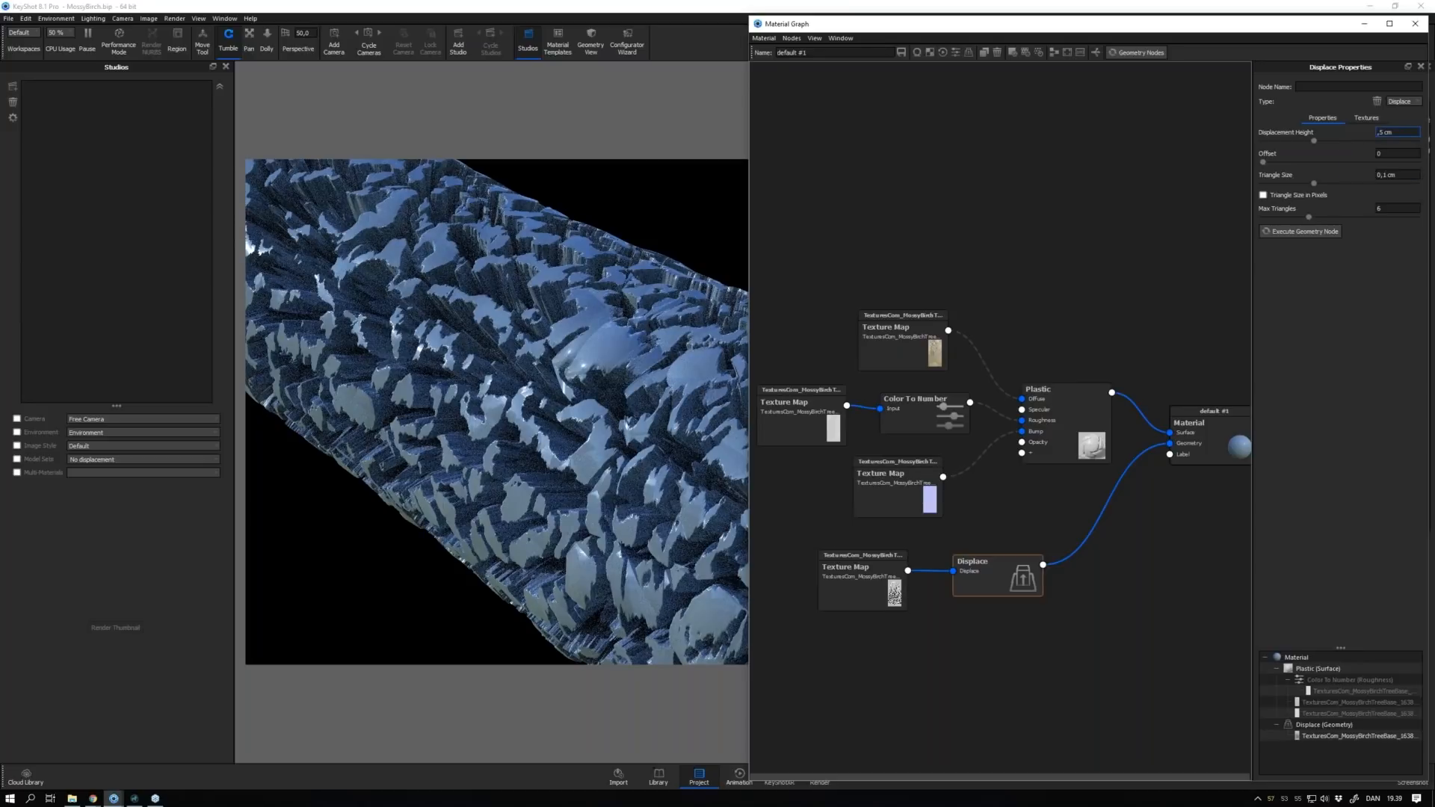
pyautogui.press('Return')
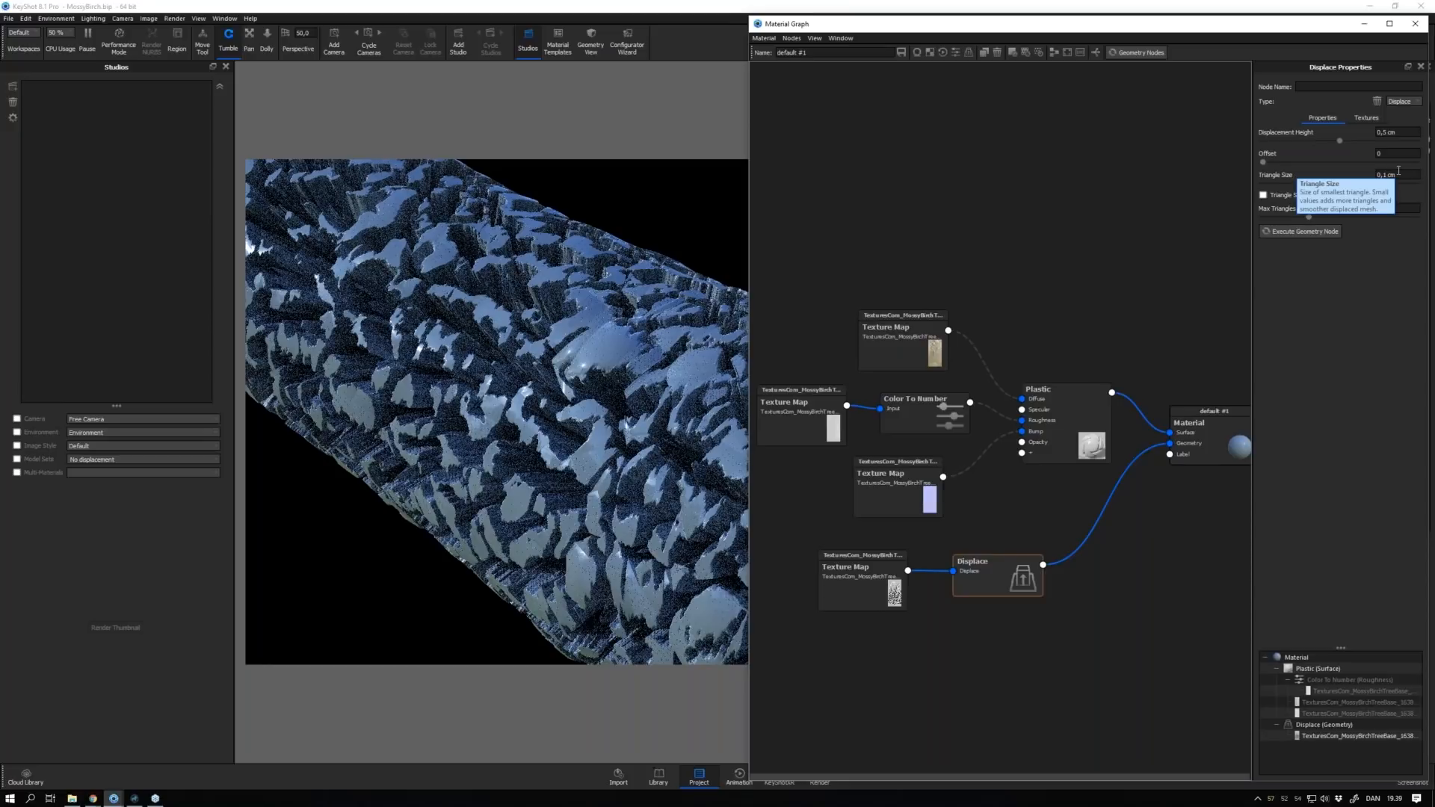
# Set the Displace node's triangle size to 0,001 cm, execute the geometry node, and inspect the displaced trunk
pyautogui.click(1383, 174)
pyautogui.write('00')
pyautogui.click(1308, 233)
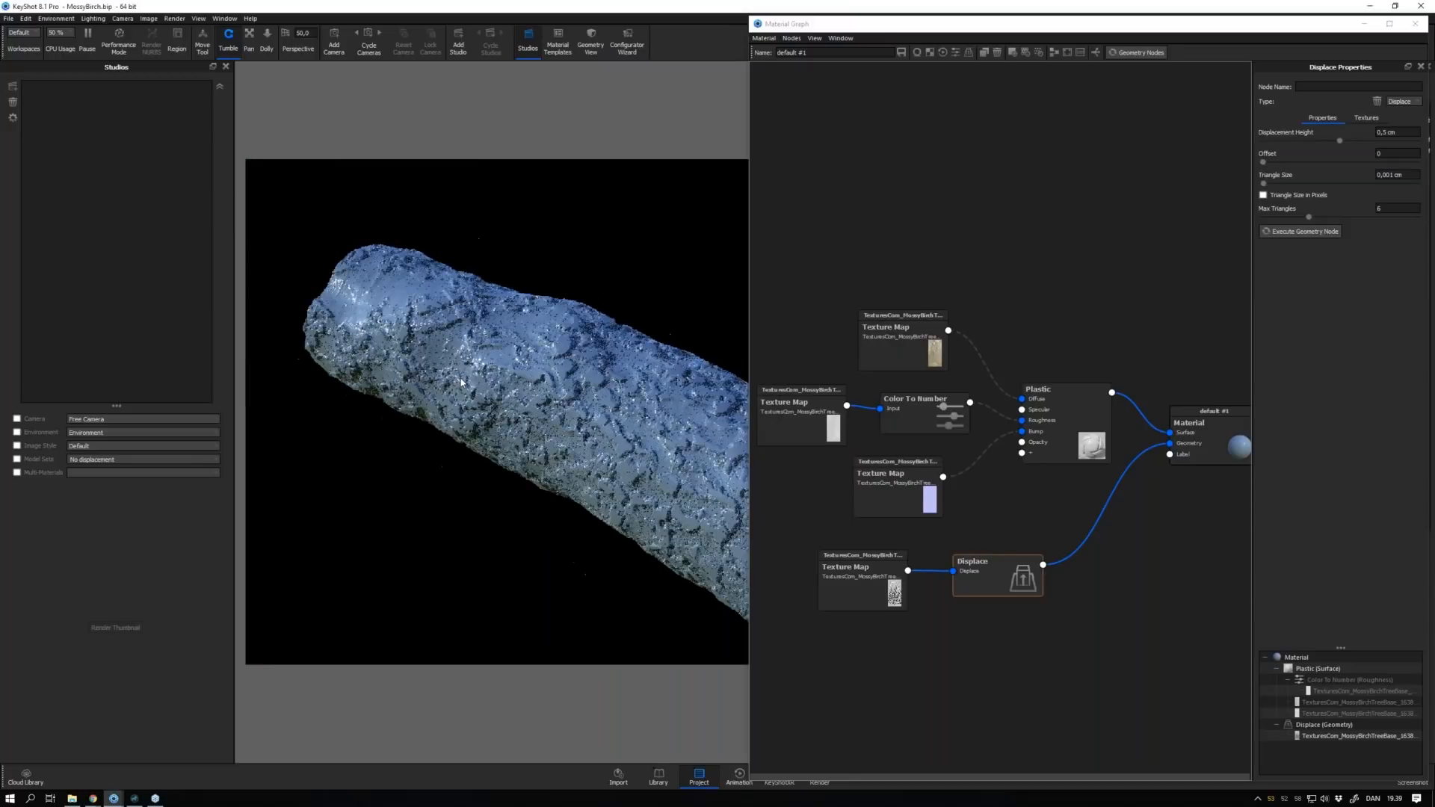
pyautogui.moveTo(462, 383); pyautogui.dragTo(479, 240)
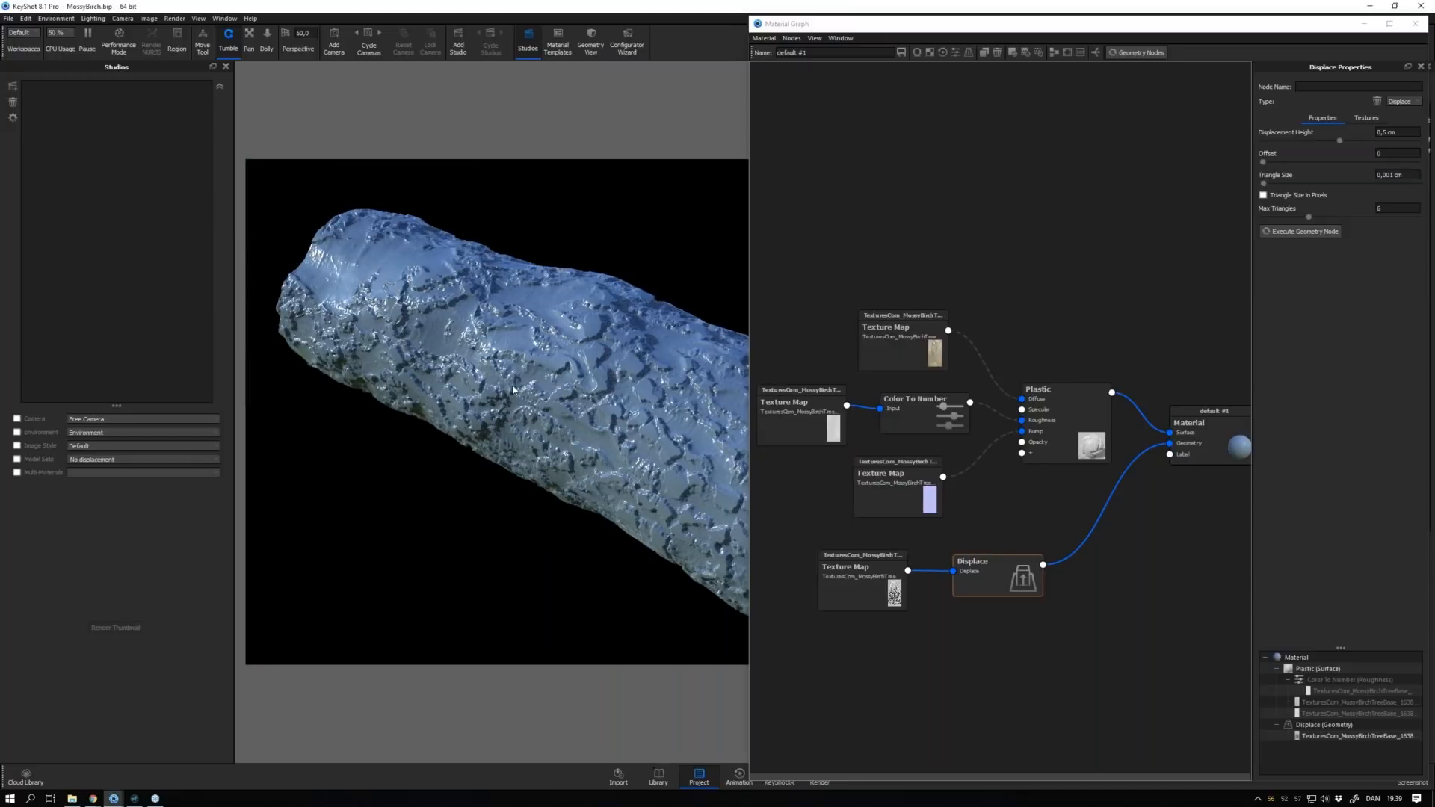
pyautogui.moveTo(513, 389); pyautogui.dragTo(554, 404)
pyautogui.scroll(3, 552, 402)
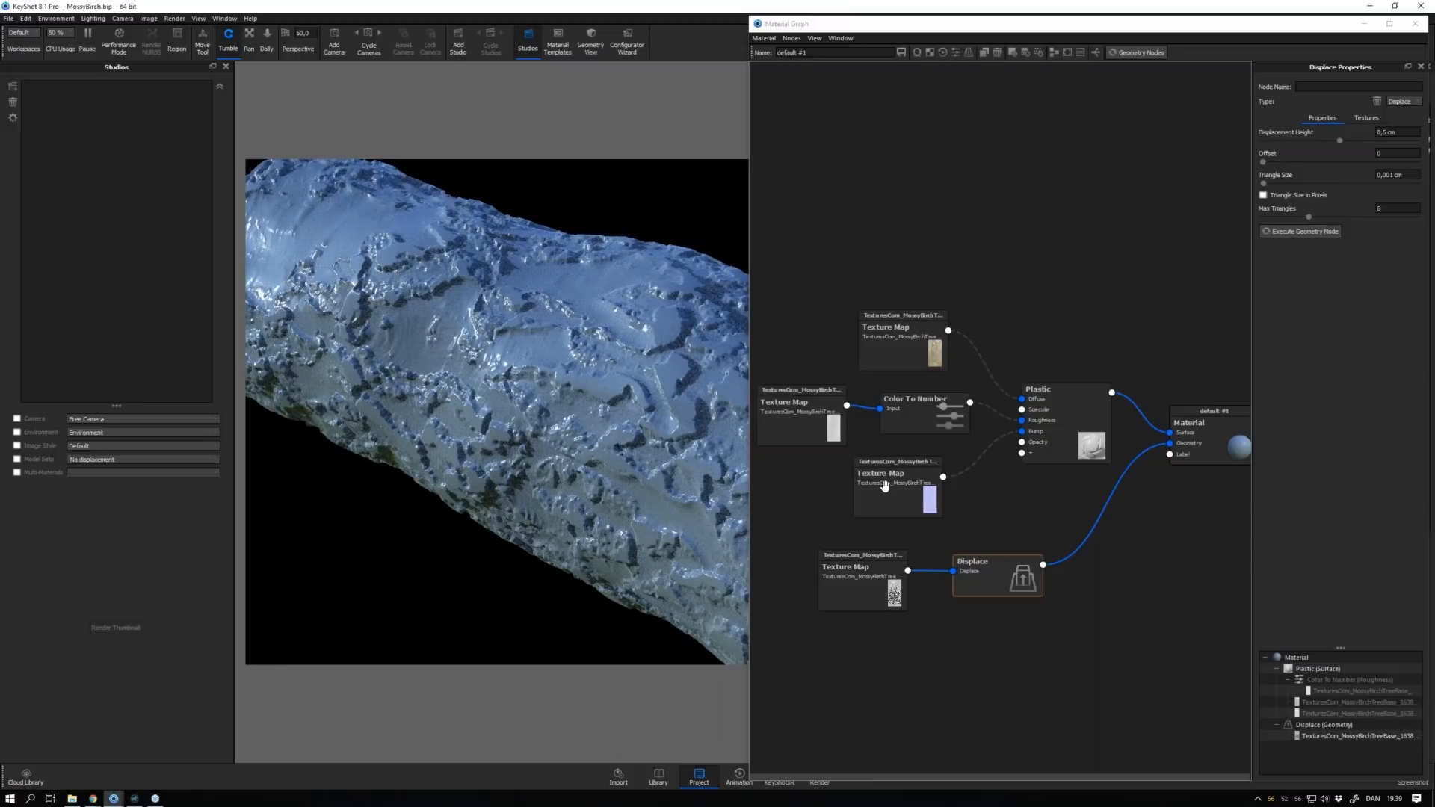
# Re-enable the bump, roughness and diffuse texture connections to the Plastic node and view the fully textured trunk
pyautogui.moveTo(884, 486); pyautogui.dragTo(839, 501)
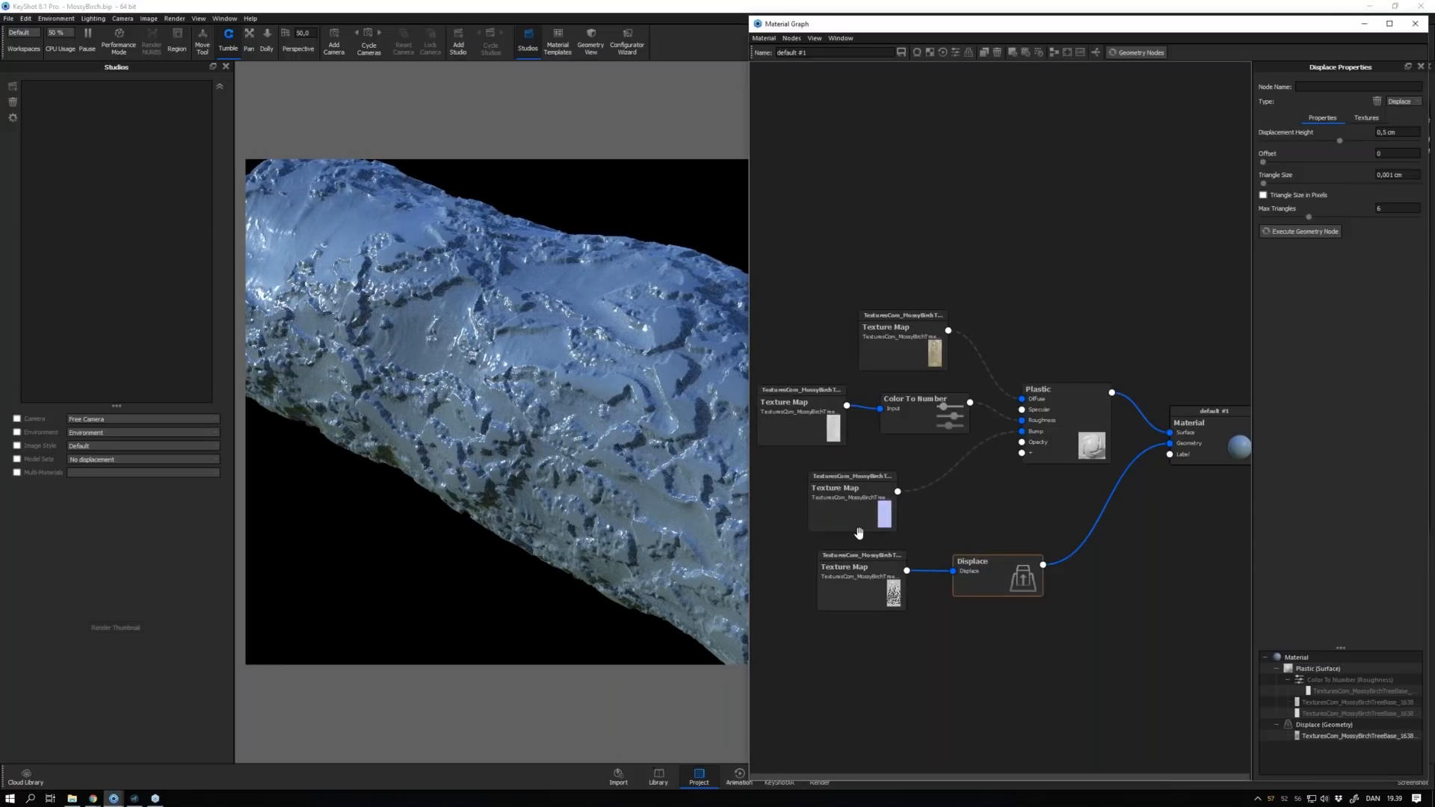
pyautogui.moveTo(876, 588); pyautogui.dragTo(874, 589)
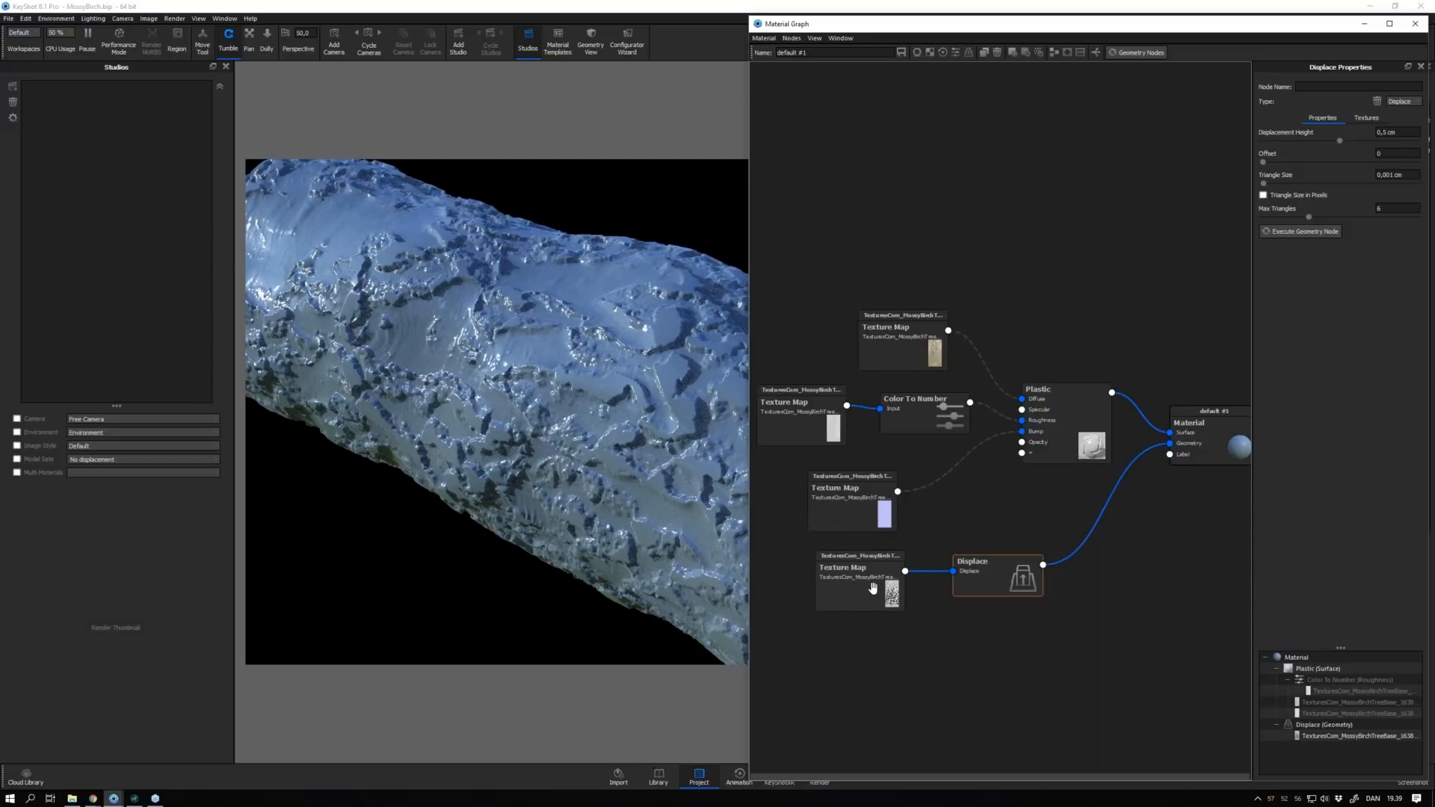
pyautogui.rightClick(929, 490)
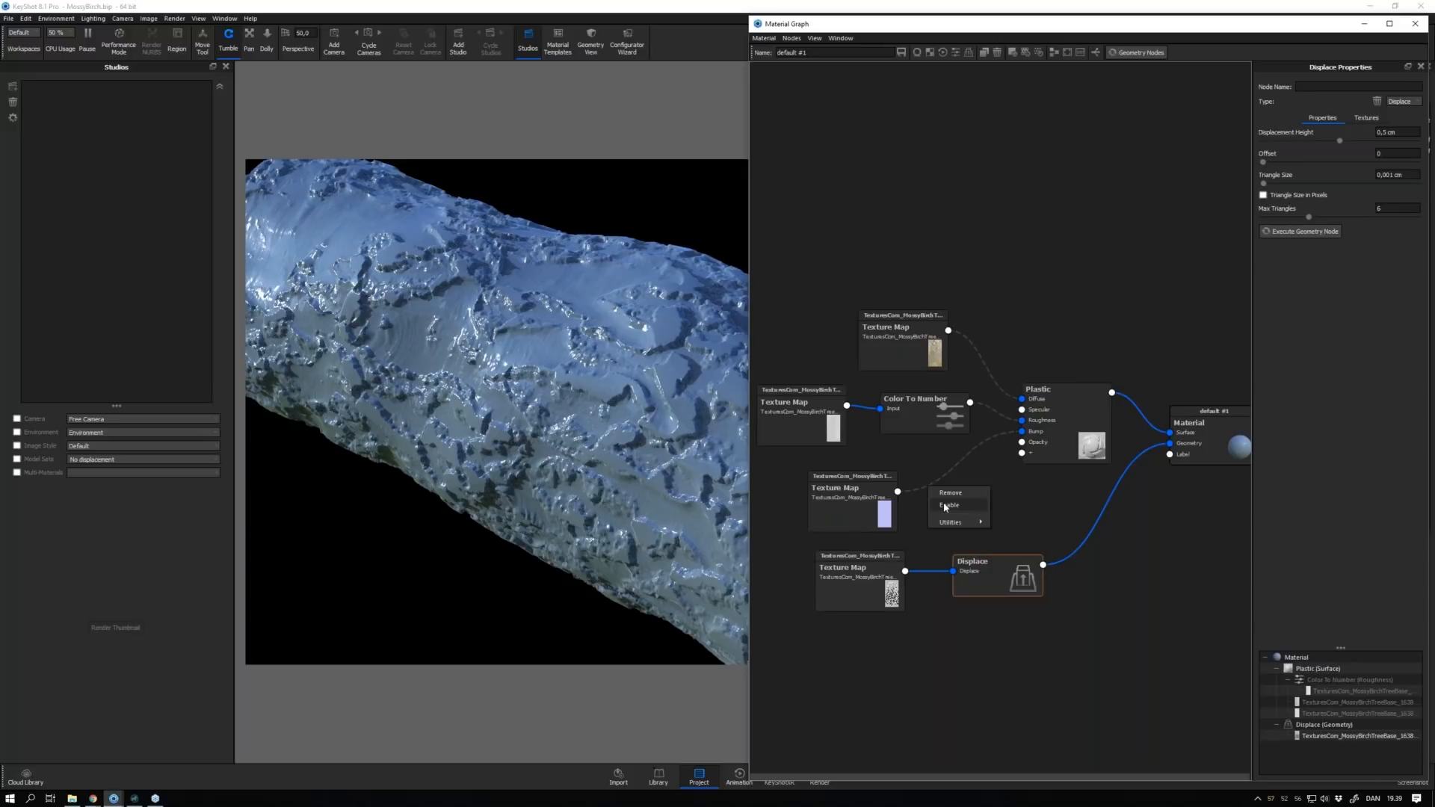
pyautogui.click(946, 506)
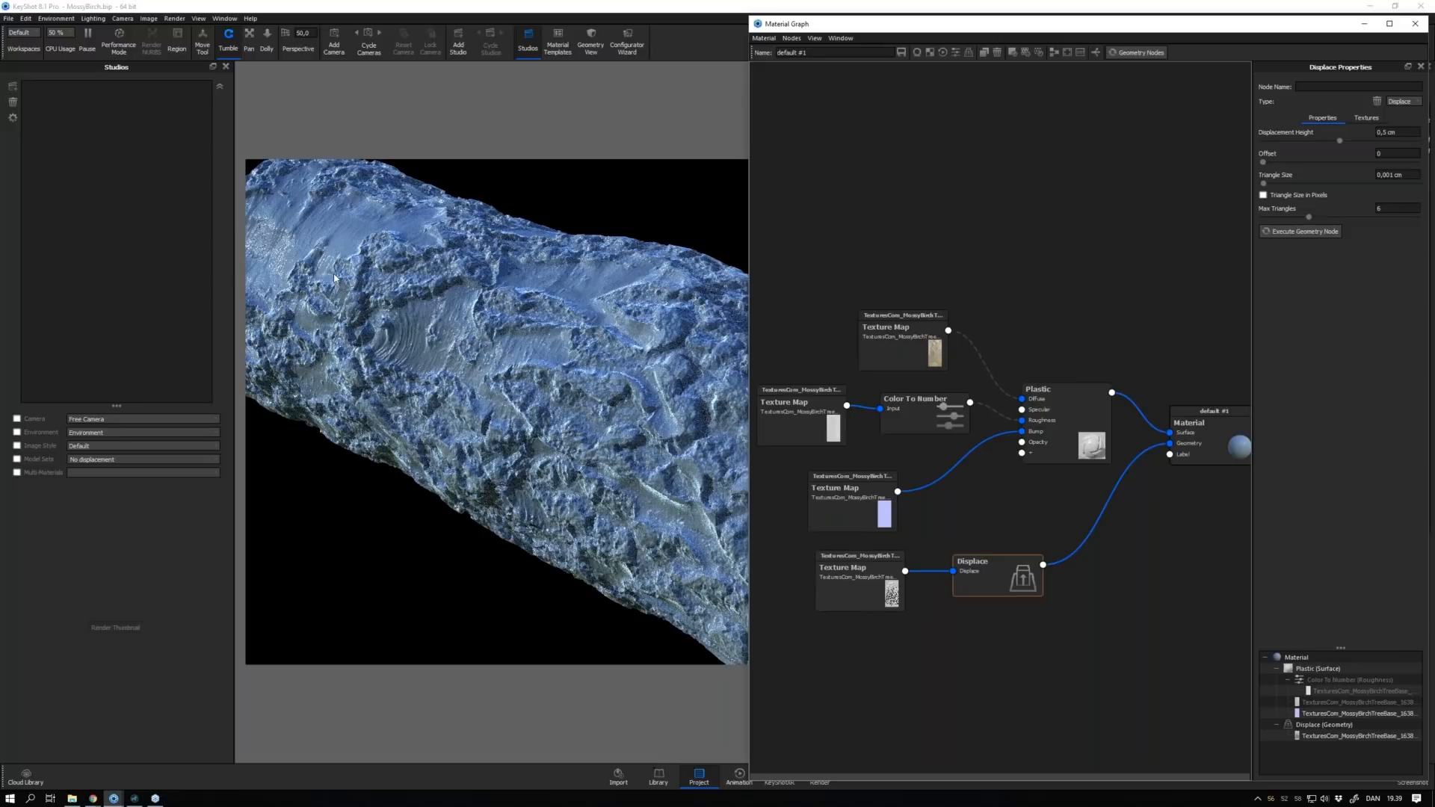
pyautogui.moveTo(334, 278); pyautogui.dragTo(558, 408)
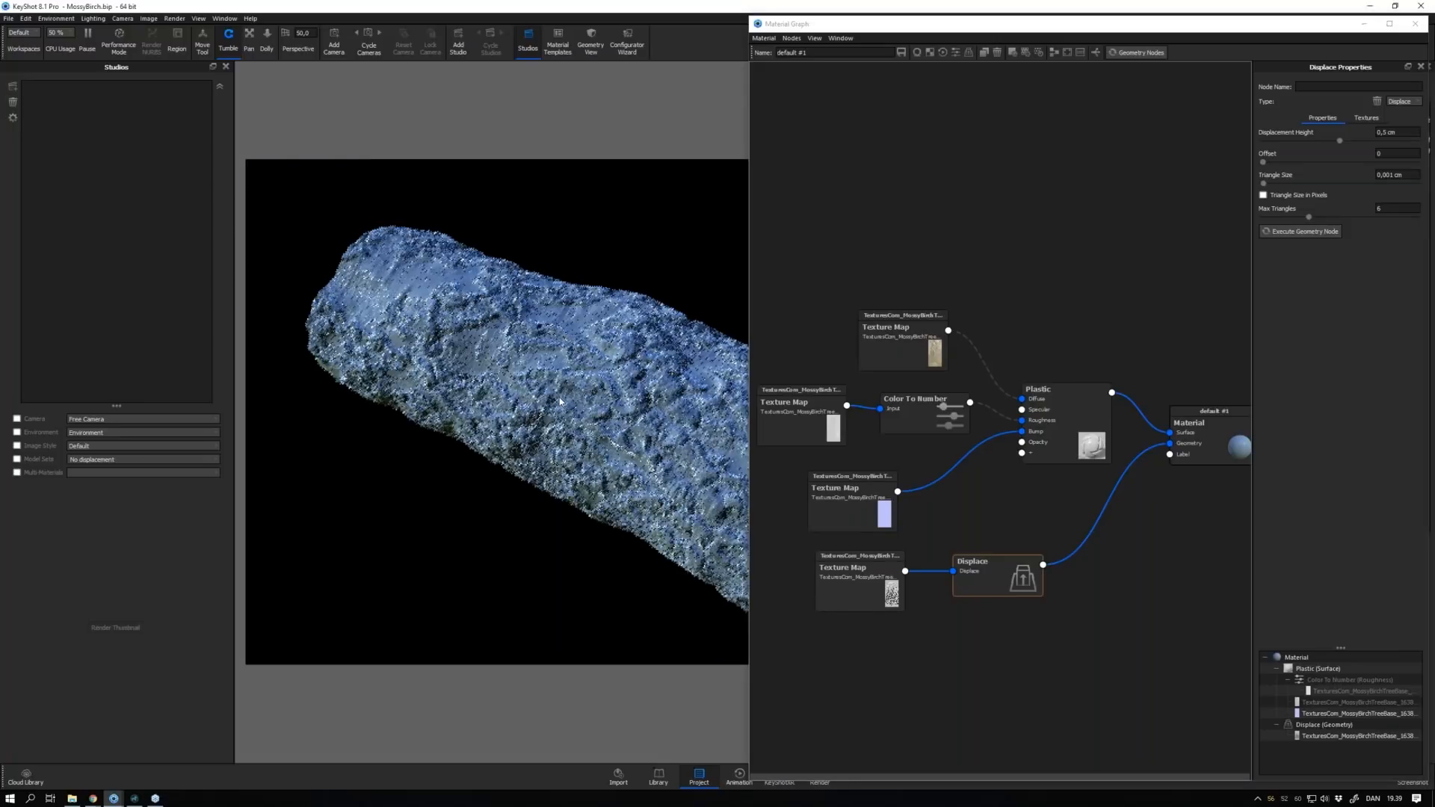
pyautogui.keyDown('alt'); pyautogui.moveTo(999, 410); pyautogui.dragTo(987, 408); pyautogui.keyUp('alt')
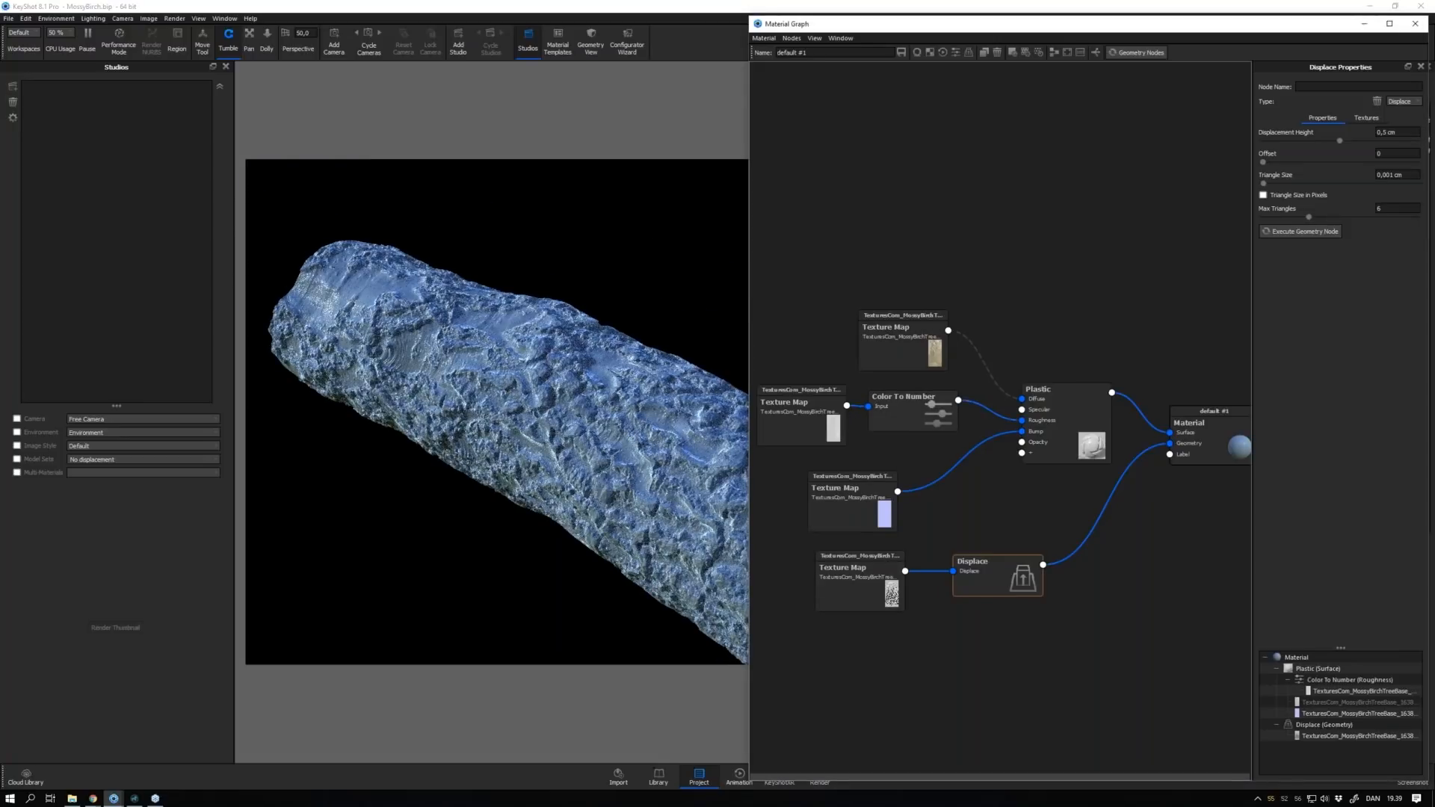
pyautogui.keyDown('alt'); pyautogui.click(984, 365); pyautogui.keyUp('alt')
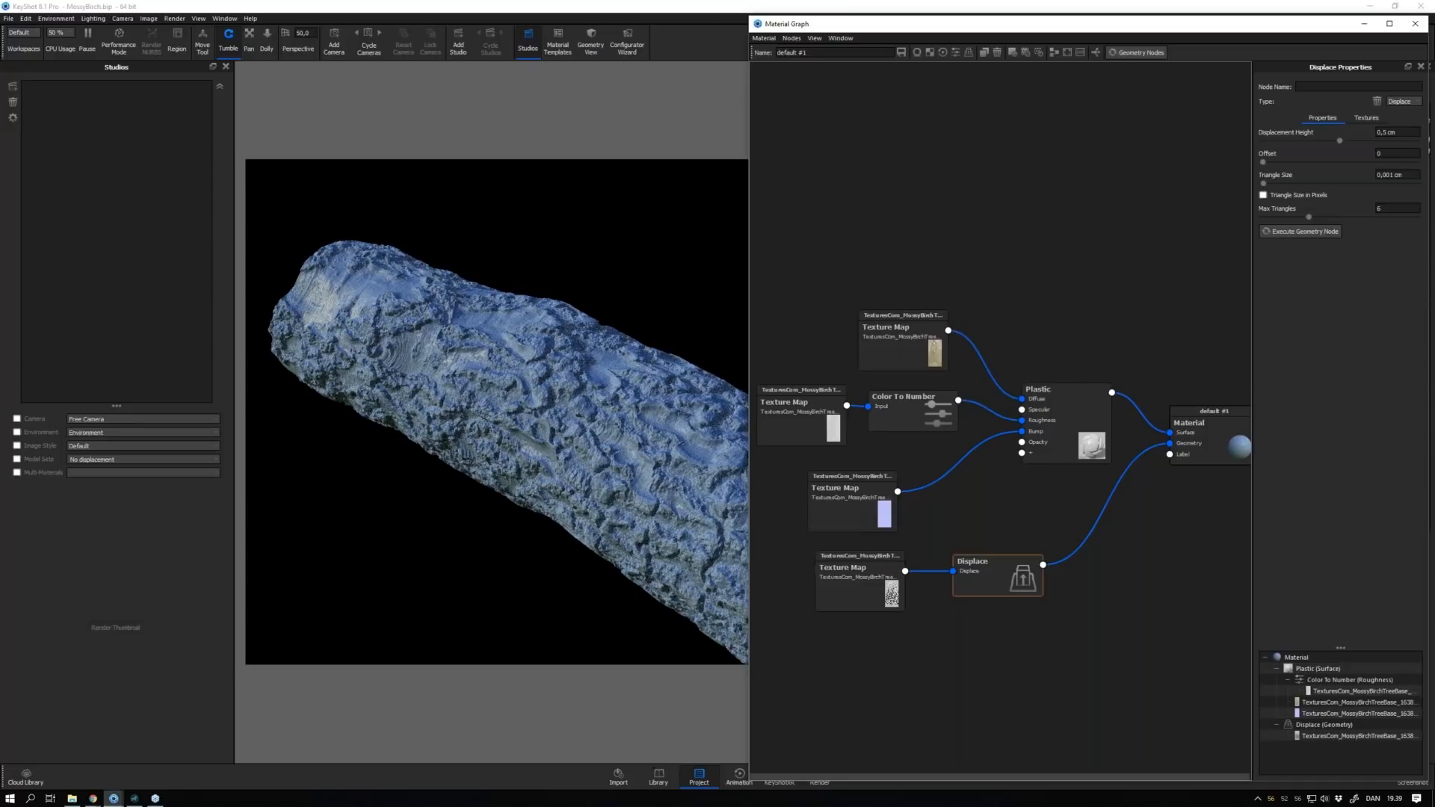
pyautogui.scroll(-3, 621, 383)
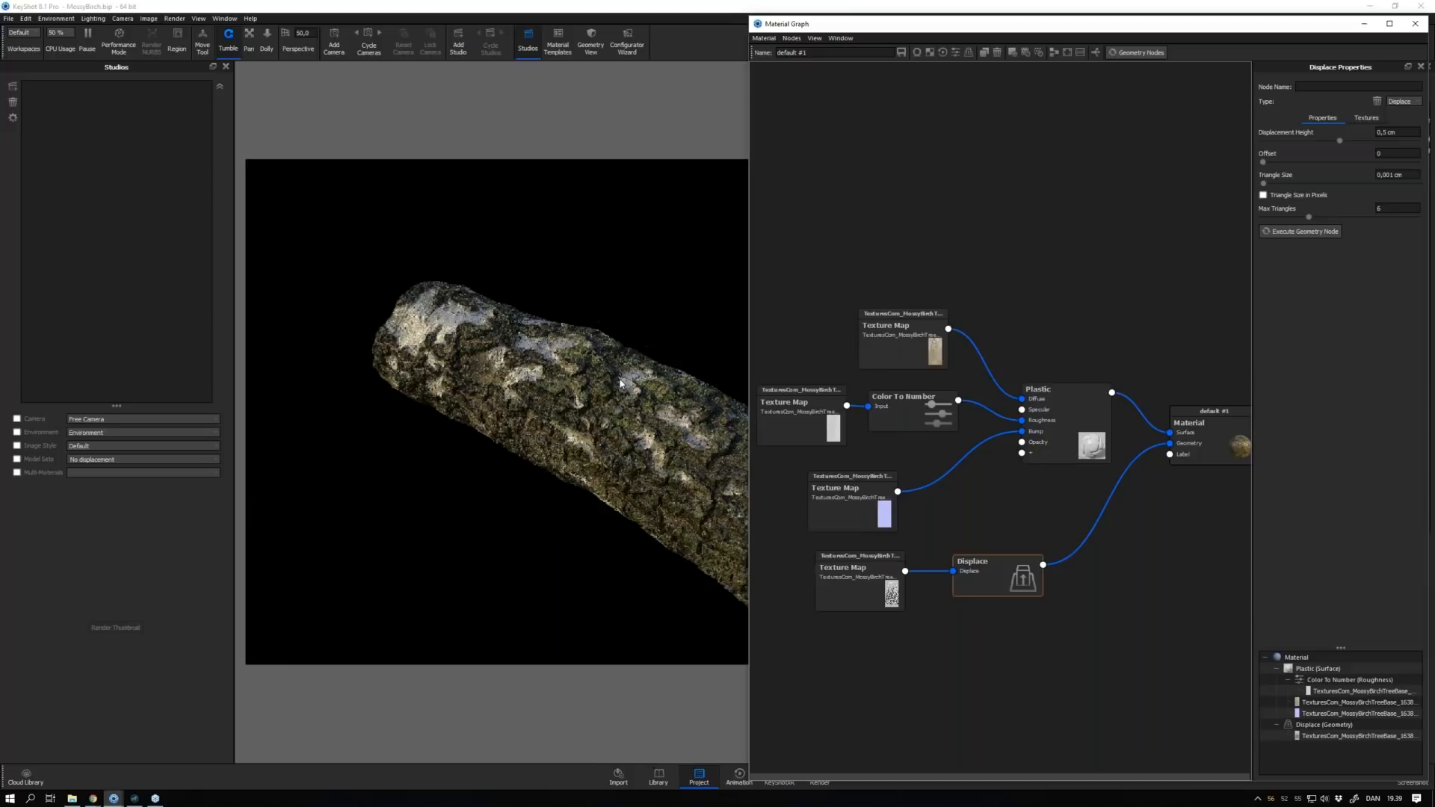
pyautogui.moveTo(620, 384); pyautogui.dragTo(500, 301, button='middle')
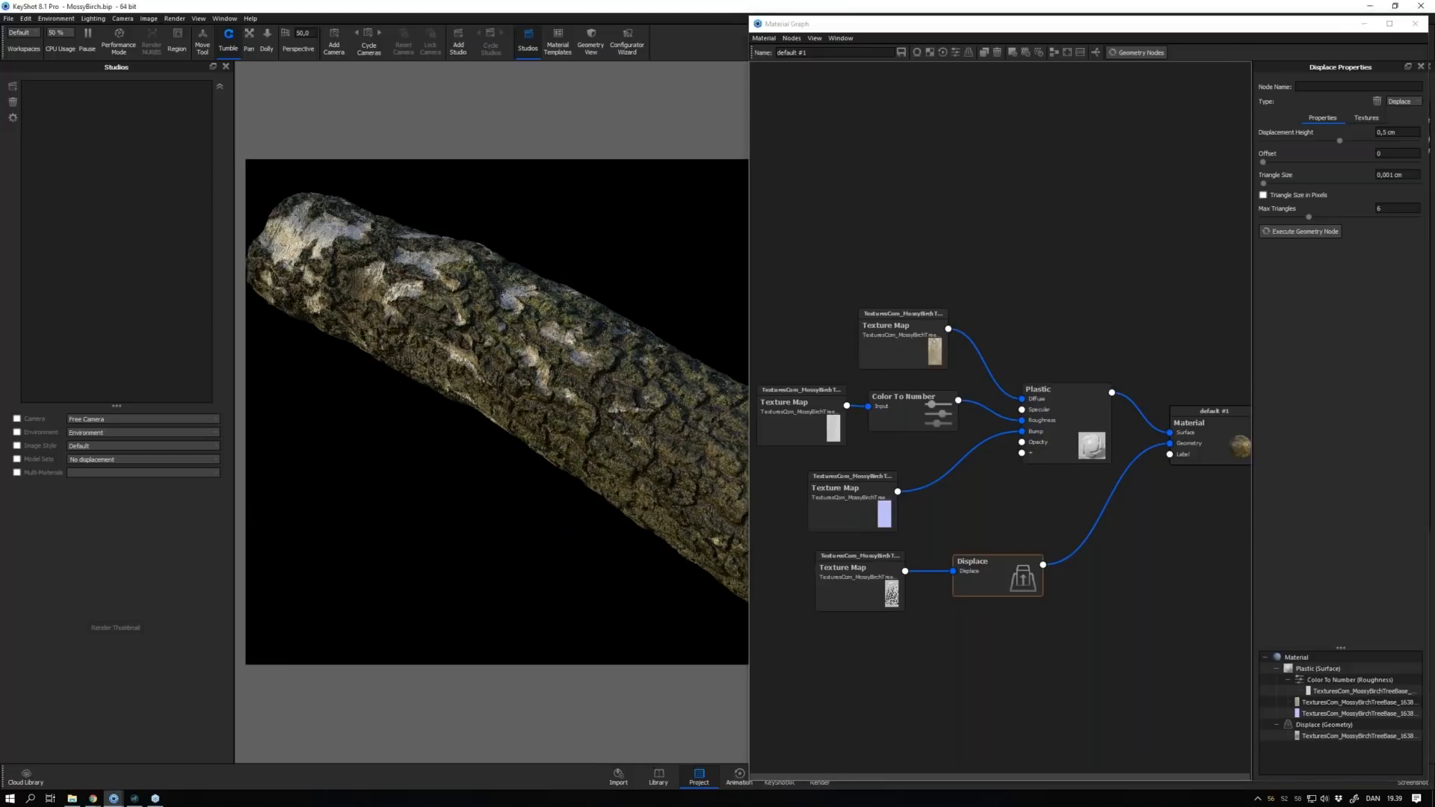
# Close the material graph, view the whole trunk, and close the MossyBirch scene, discarding its changes
pyautogui.click(1414, 25)
pyautogui.moveTo(781, 340); pyautogui.dragTo(823, 342)
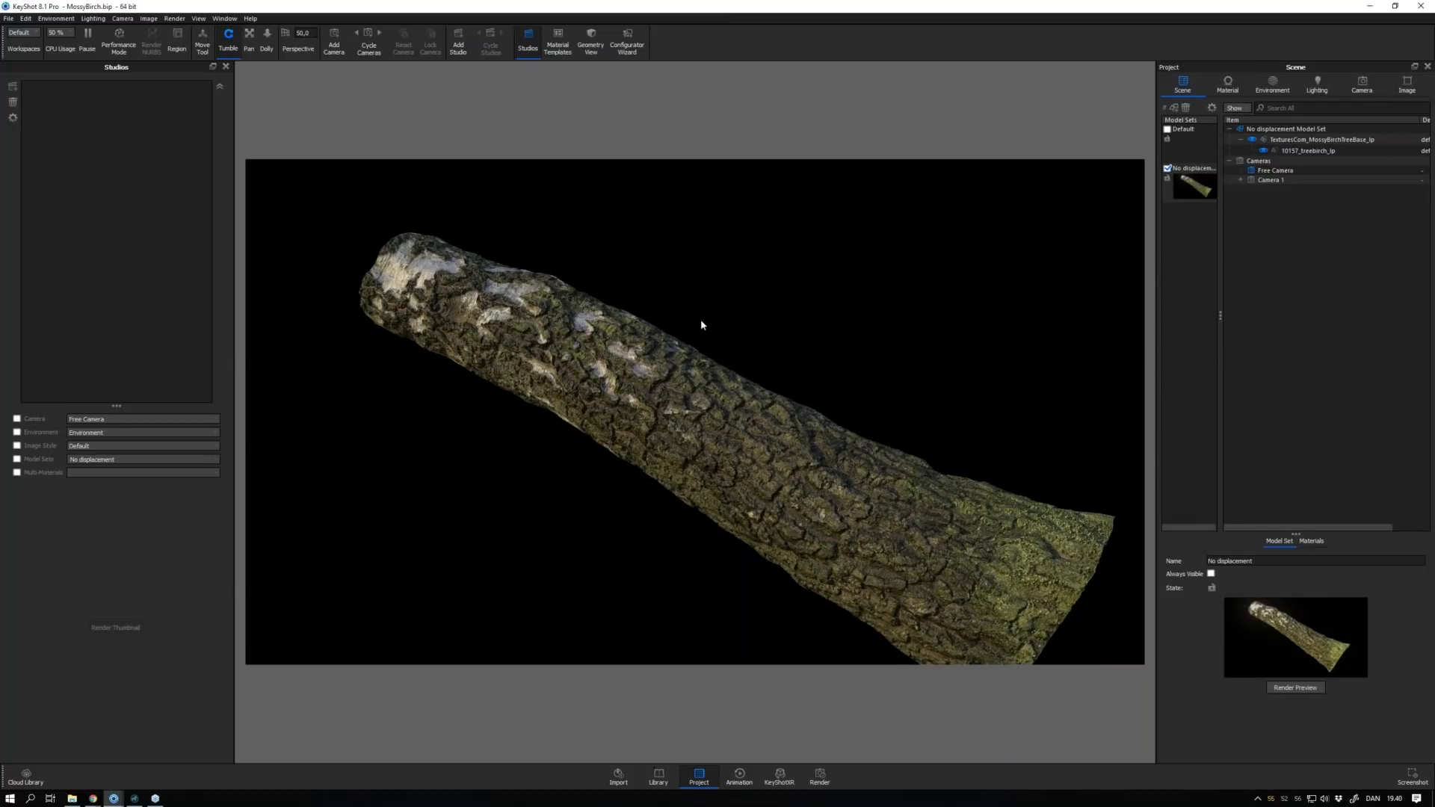
pyautogui.moveTo(701, 320); pyautogui.dragTo(715, 306)
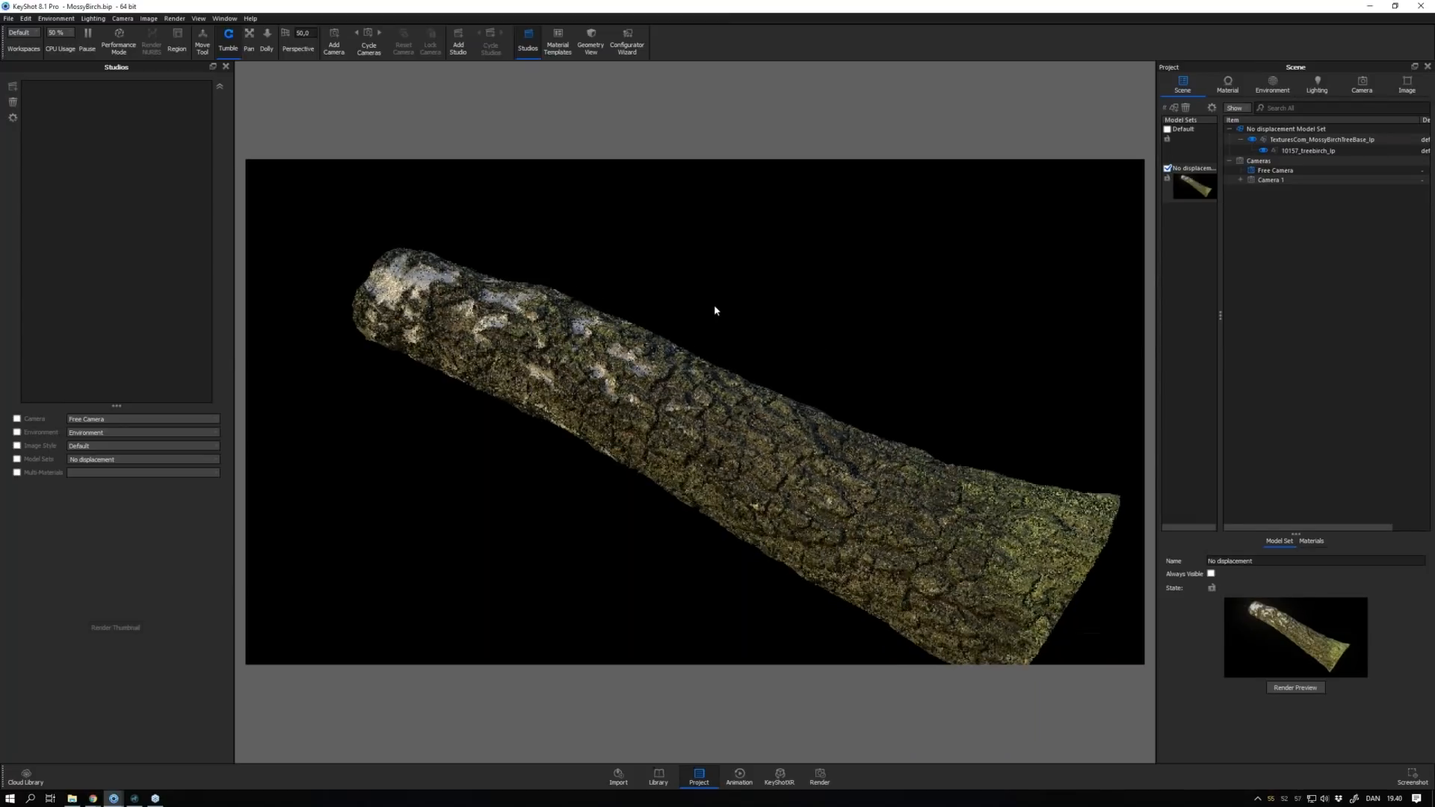
pyautogui.click(1417, 9)
pyautogui.click(755, 412)
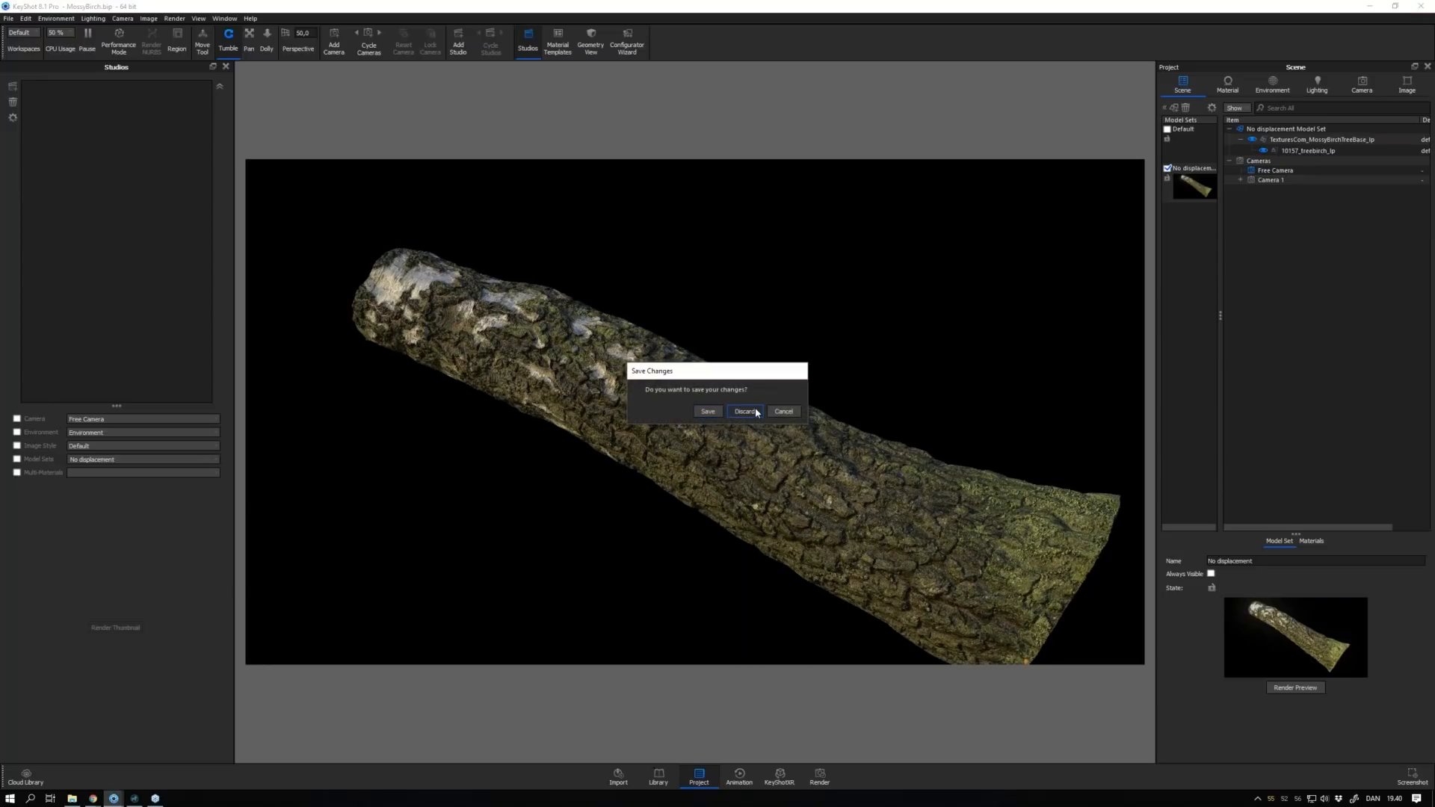
# Switch to the BluetoothSpeaker.bip scene, resume its real-time rendering, and set CPU usage to 38 % (12 cores)
pyautogui.moveTo(113, 800)
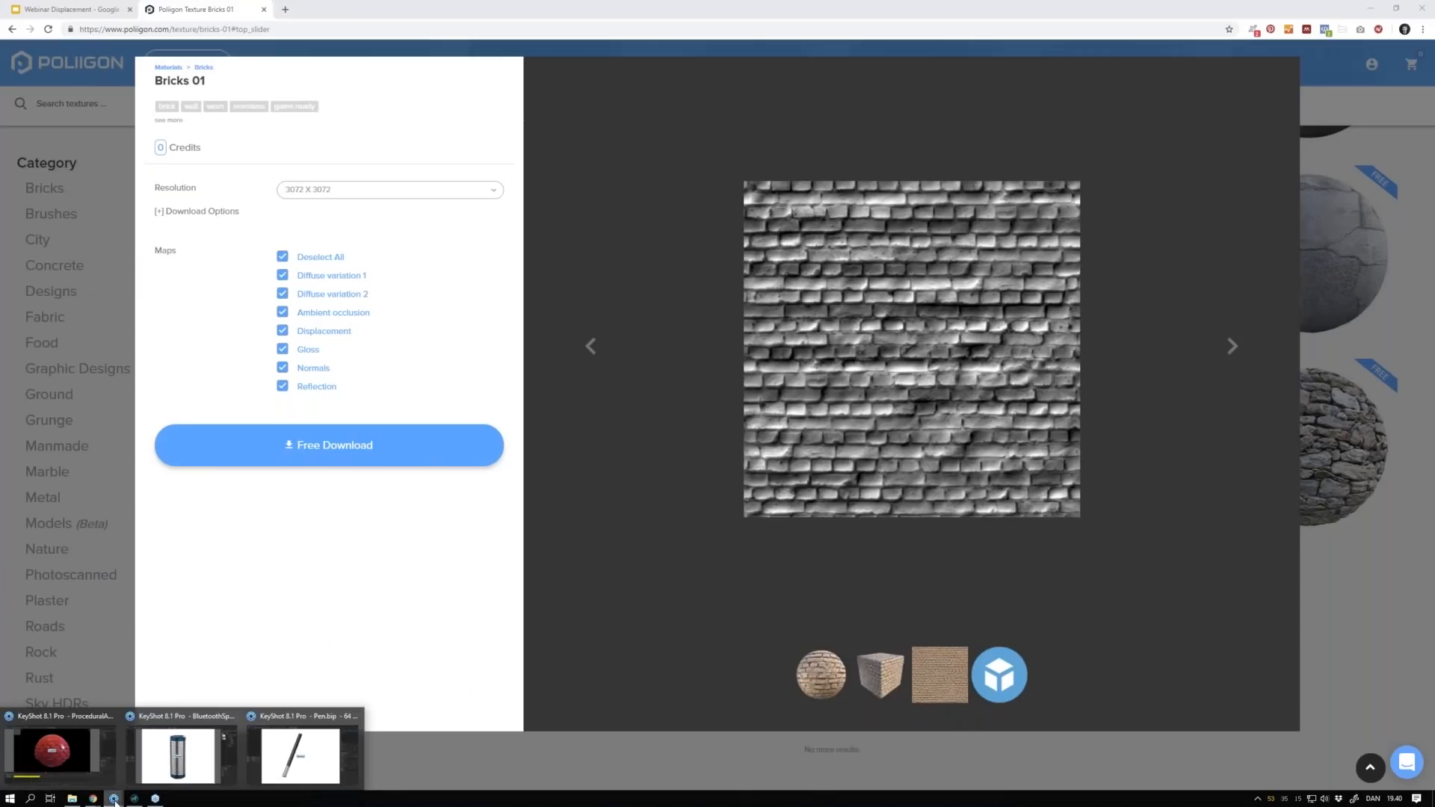
pyautogui.click(180, 759)
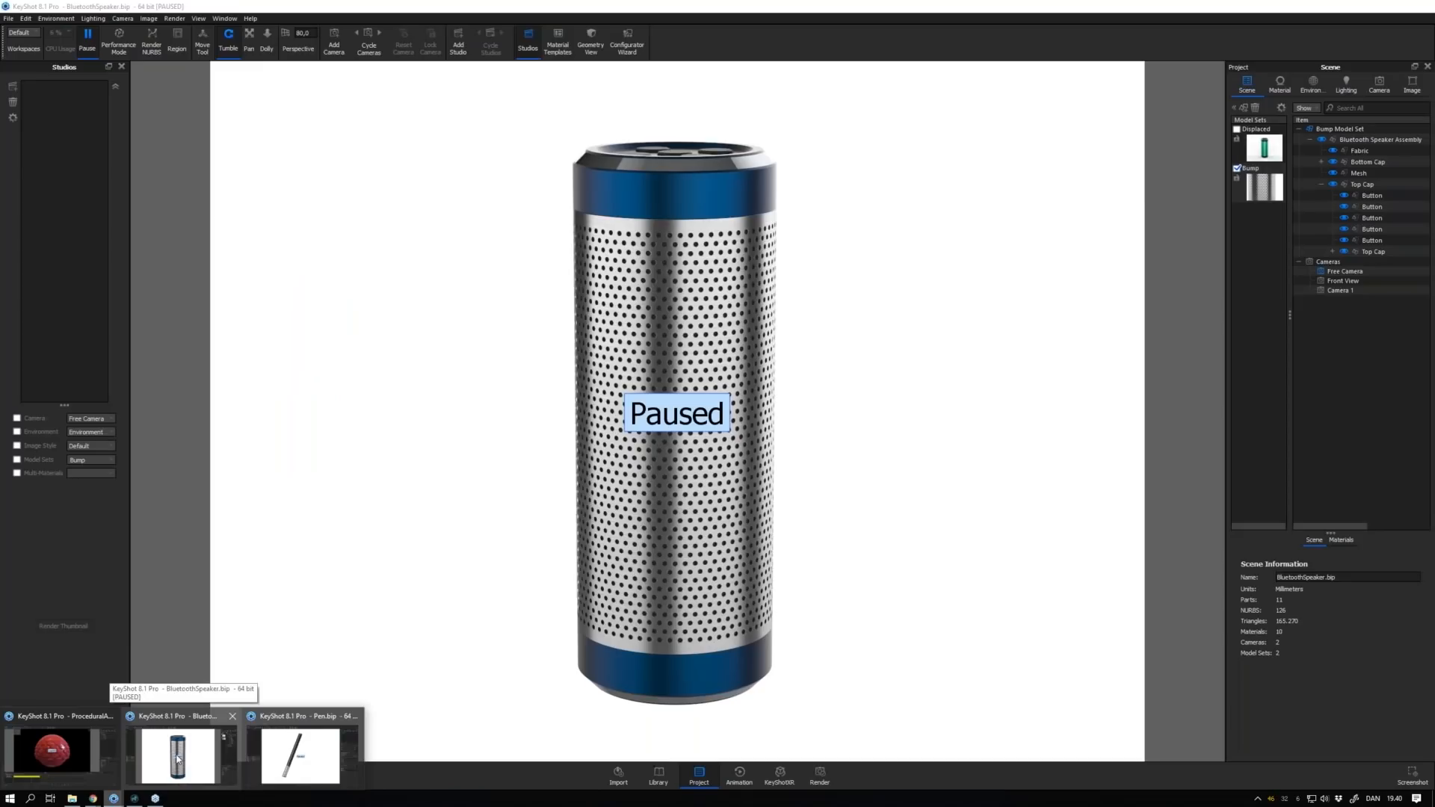
pyautogui.click(176, 756)
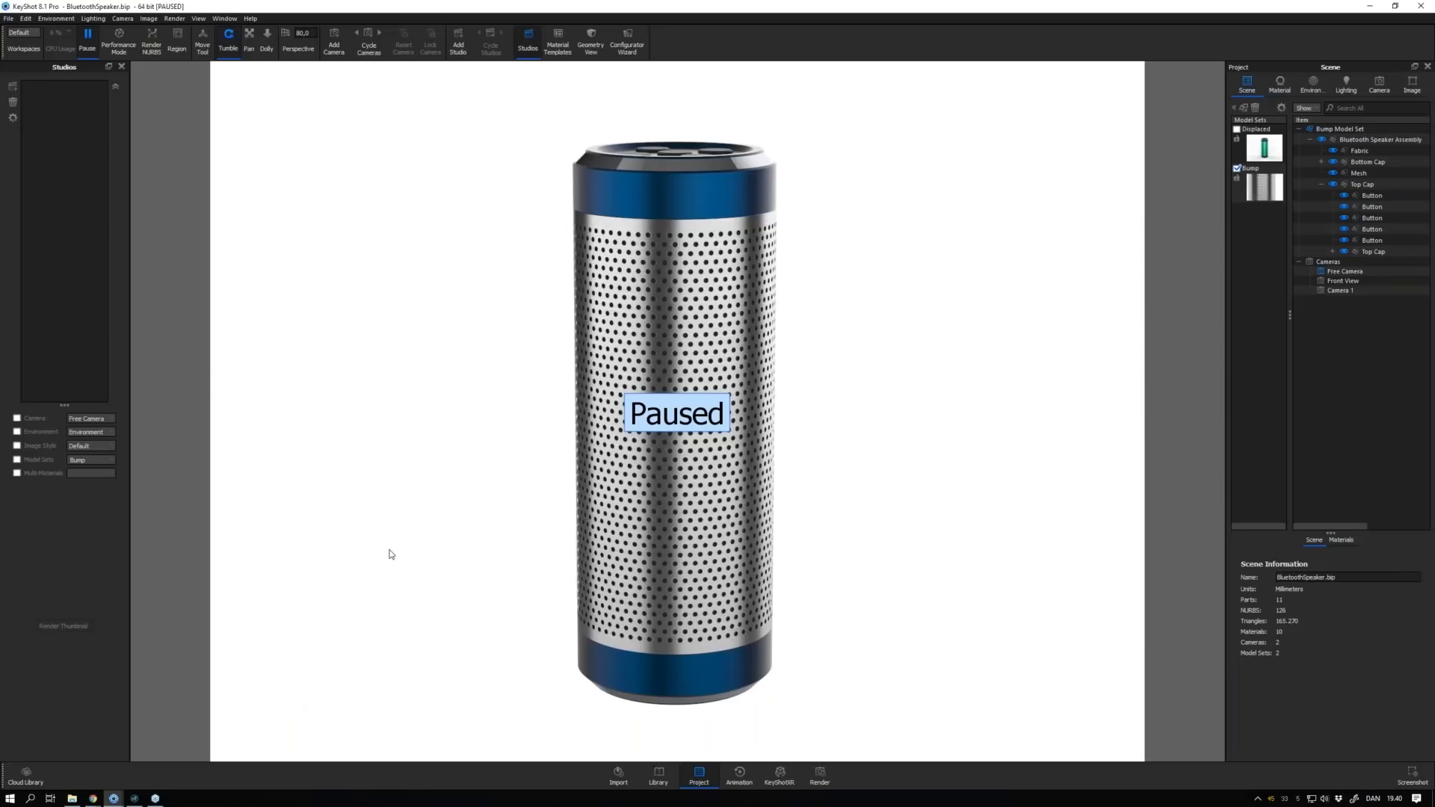
pyautogui.hotkey('shift', 'p')
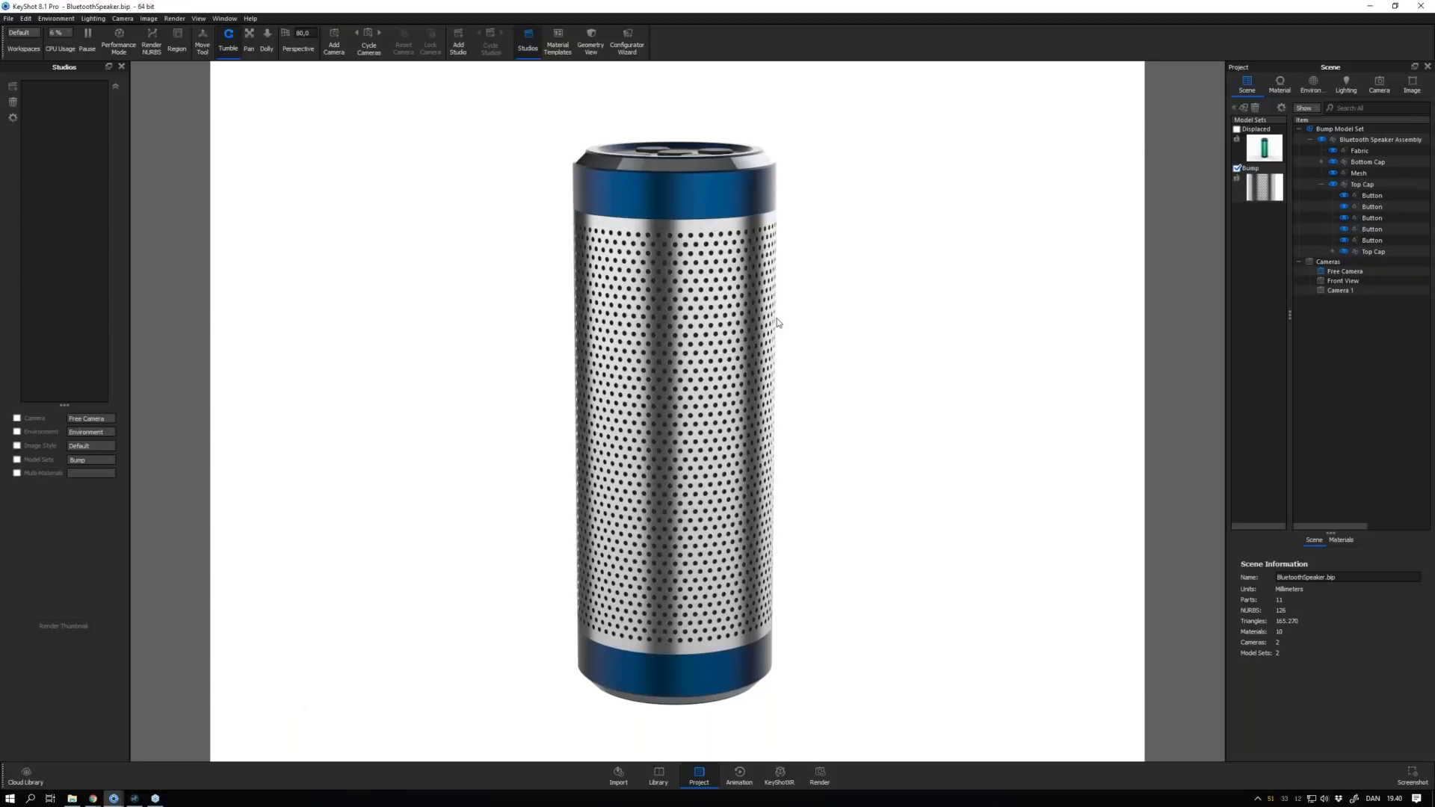
pyautogui.click(59, 33)
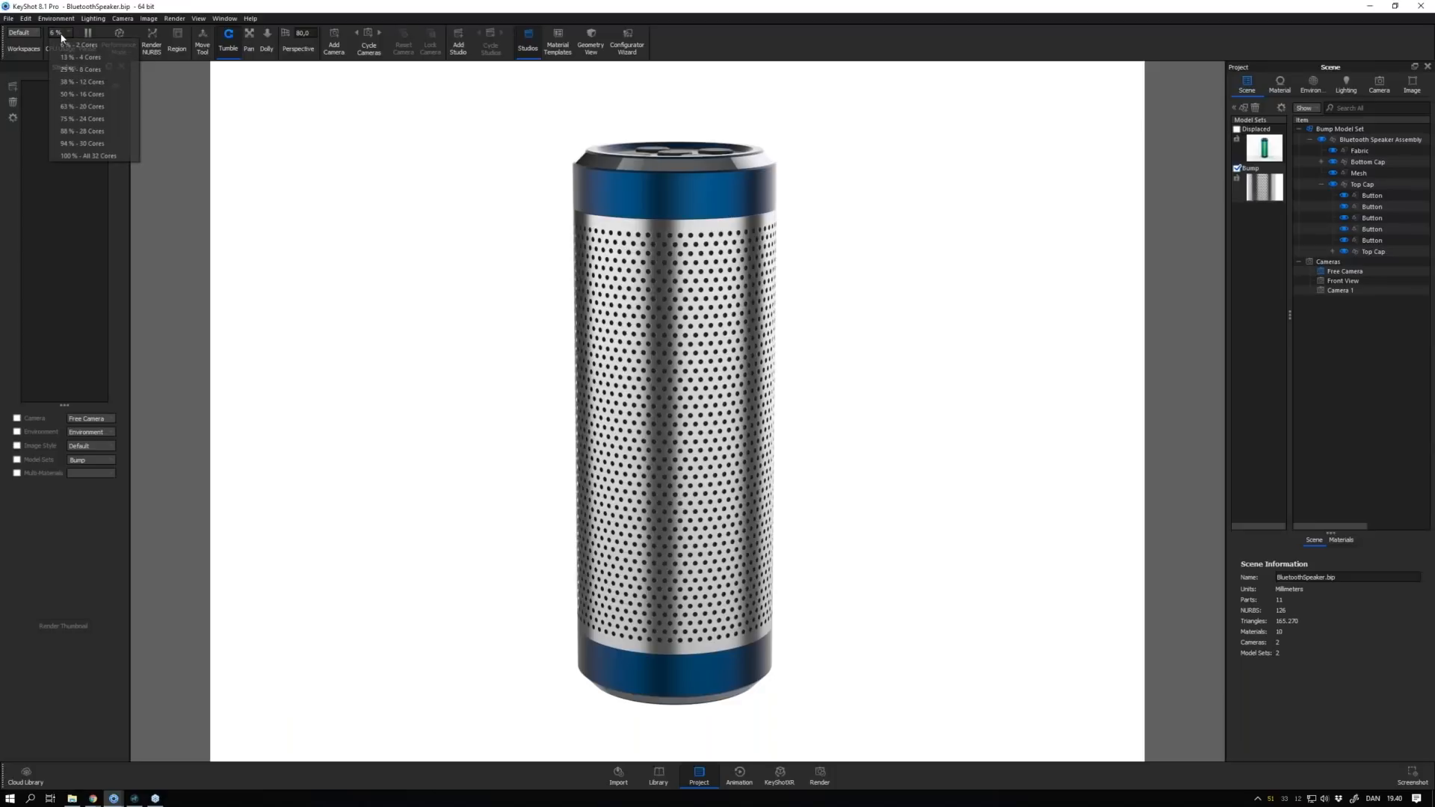
pyautogui.click(71, 82)
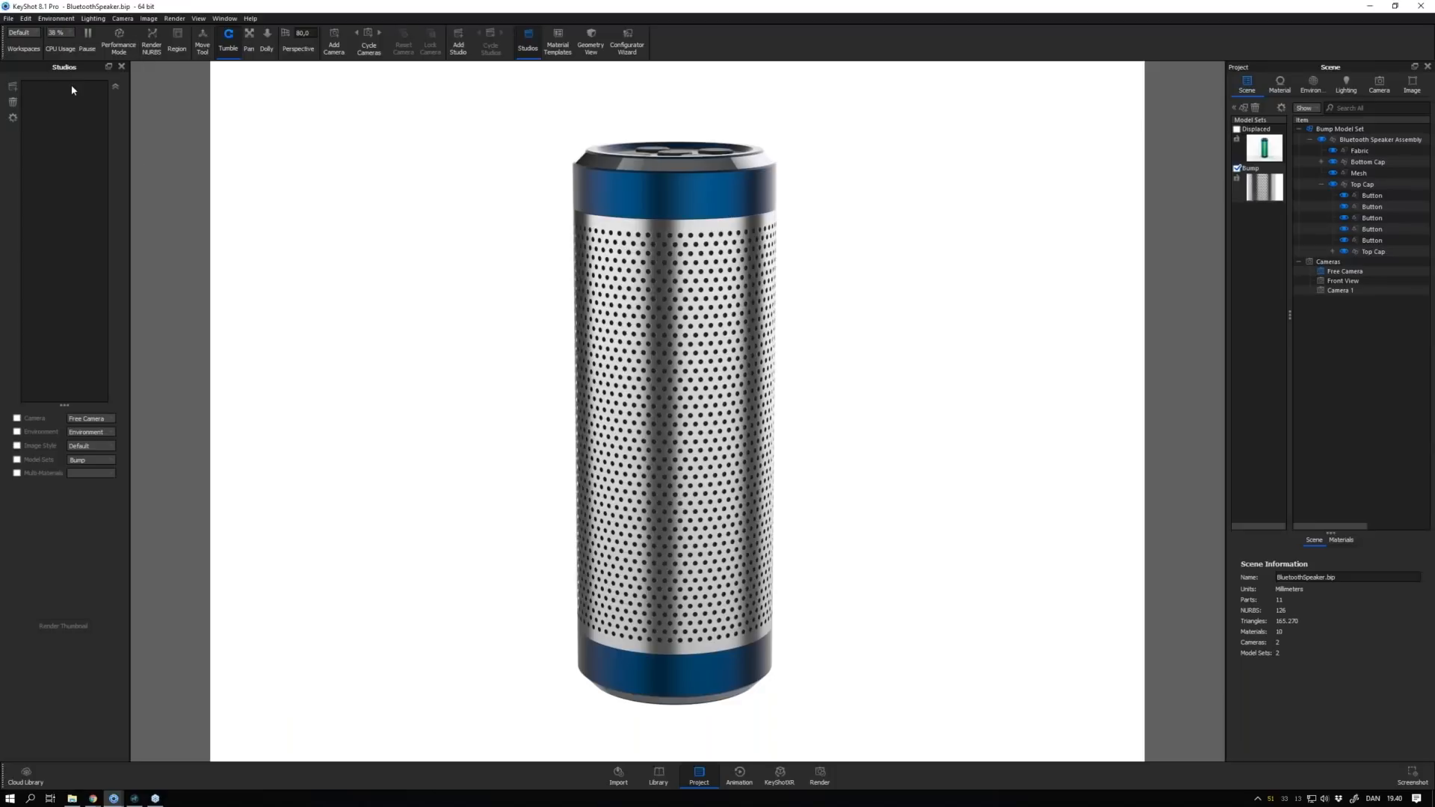
# Examine the speaker's perforated metal mesh up close, including how the holes look along its silhouette edges
pyautogui.scroll(3, 795, 260)
pyautogui.scroll(1, 795, 260)
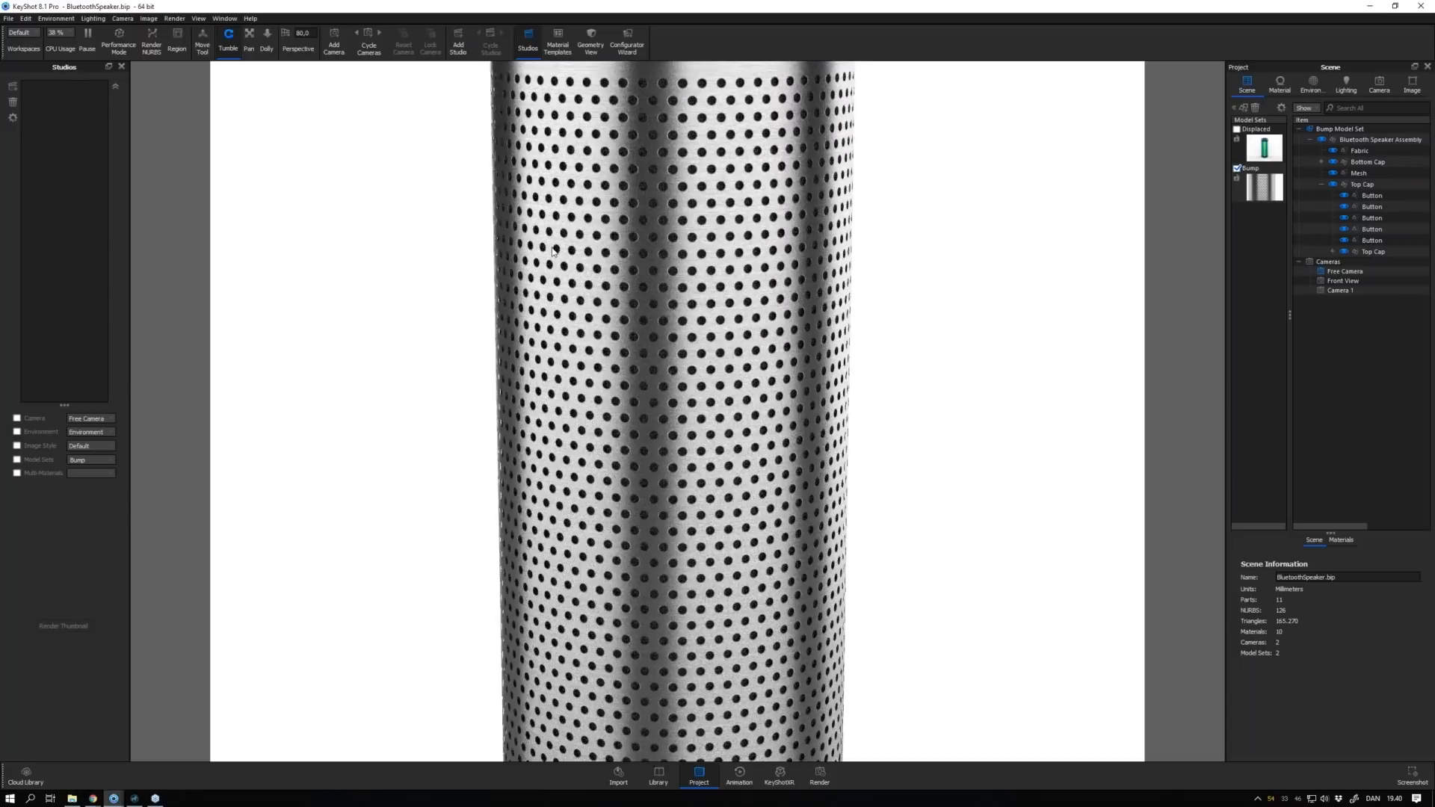
pyautogui.scroll(-4, 553, 252)
pyautogui.moveTo(819, 349); pyautogui.dragTo(716, 341, button='middle')
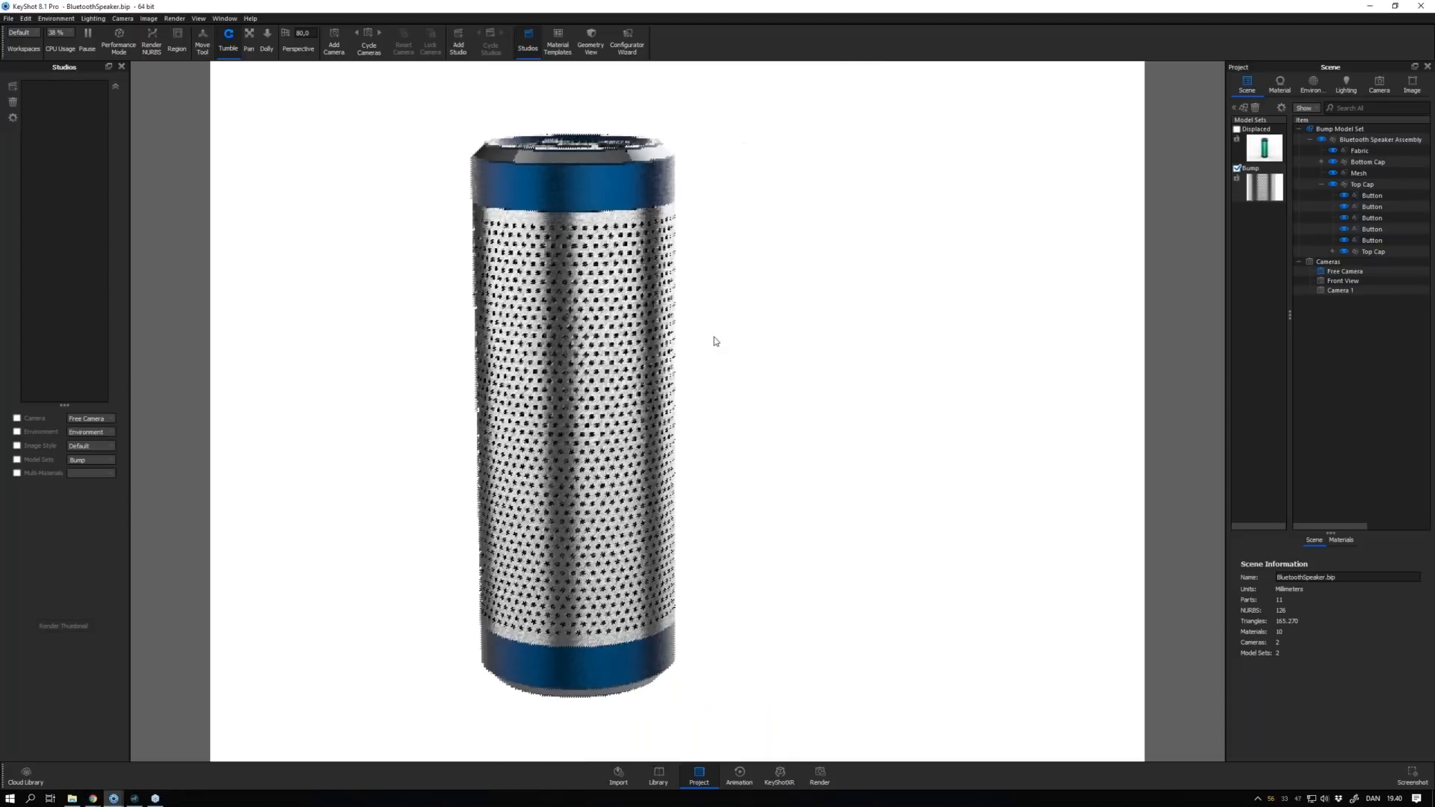
pyautogui.scroll(3, 689, 342)
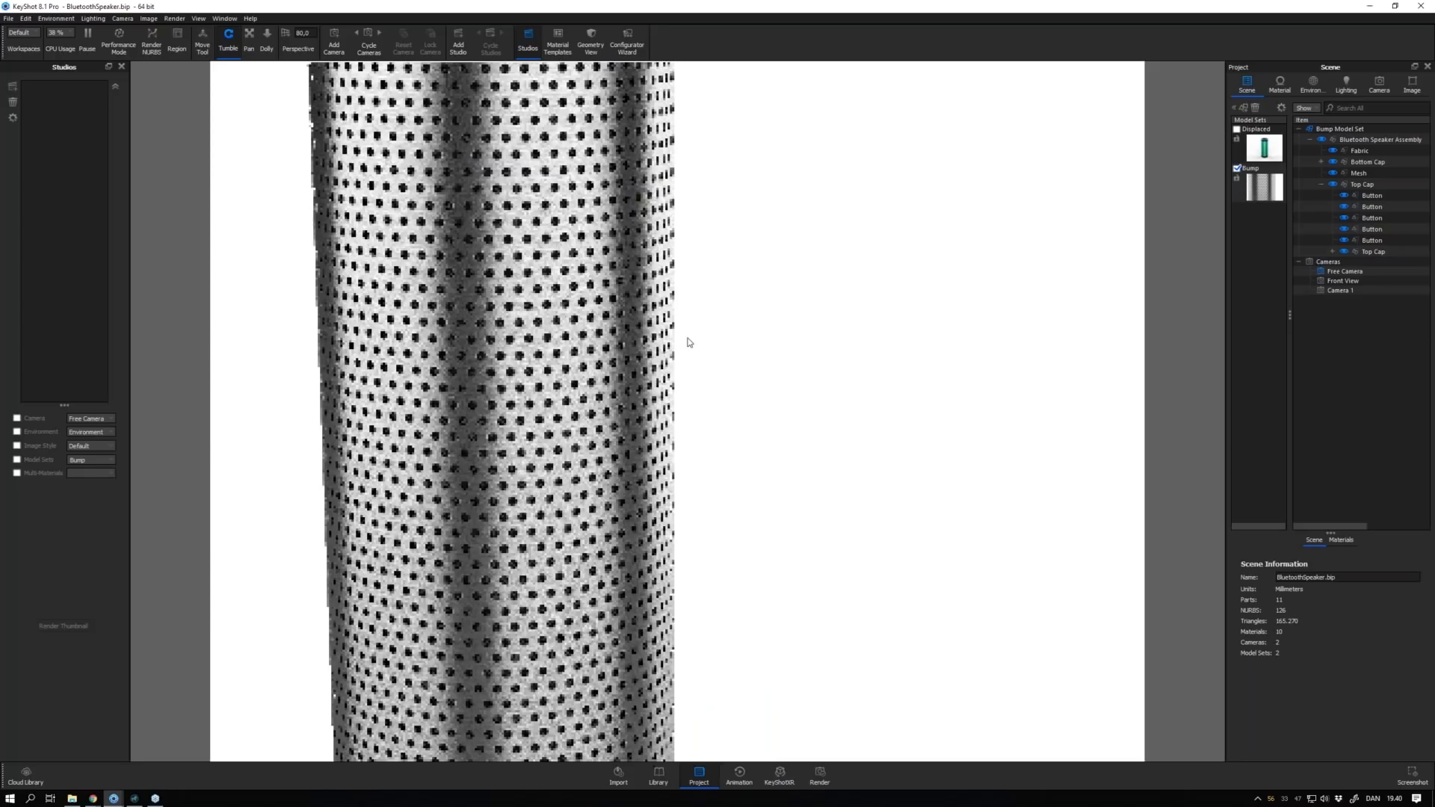
pyautogui.scroll(3, 689, 342)
pyautogui.moveTo(724, 328); pyautogui.dragTo(682, 329)
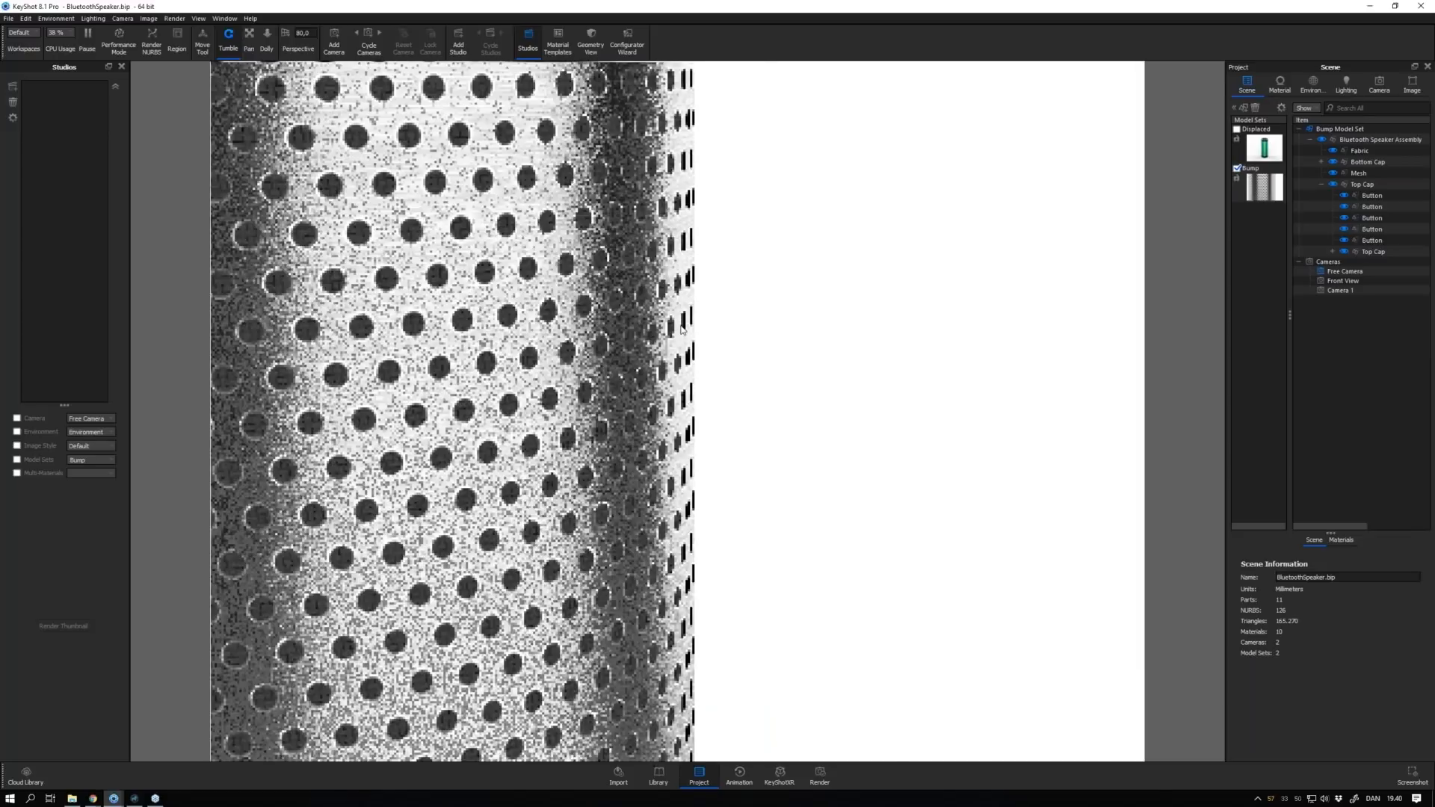
pyautogui.moveTo(682, 328); pyautogui.dragTo(471, 323)
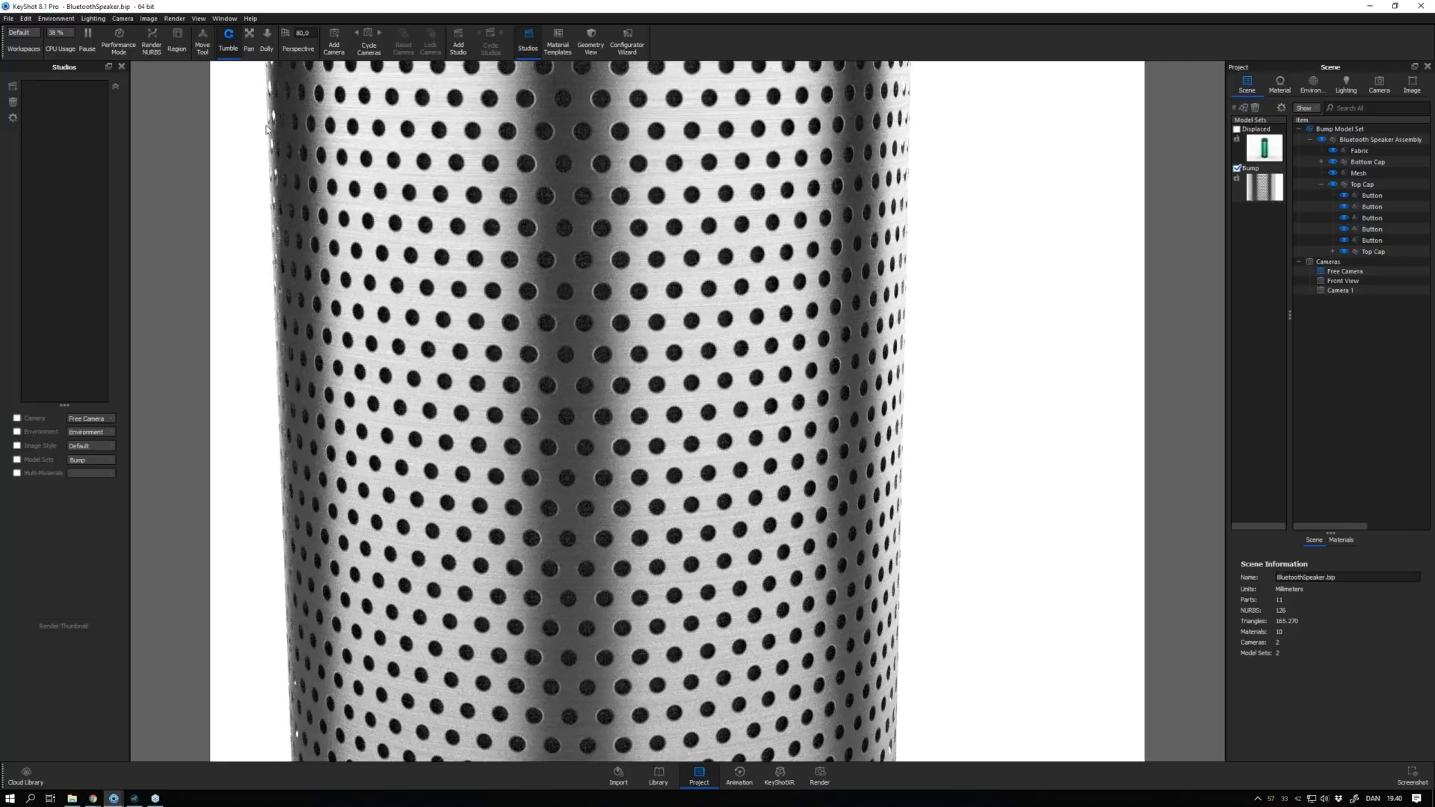
pyautogui.moveTo(266, 129)
pyautogui.mouseDown()
pyautogui.moveTo(277, 149)
pyautogui.moveTo(899, 368)
pyautogui.mouseUp()
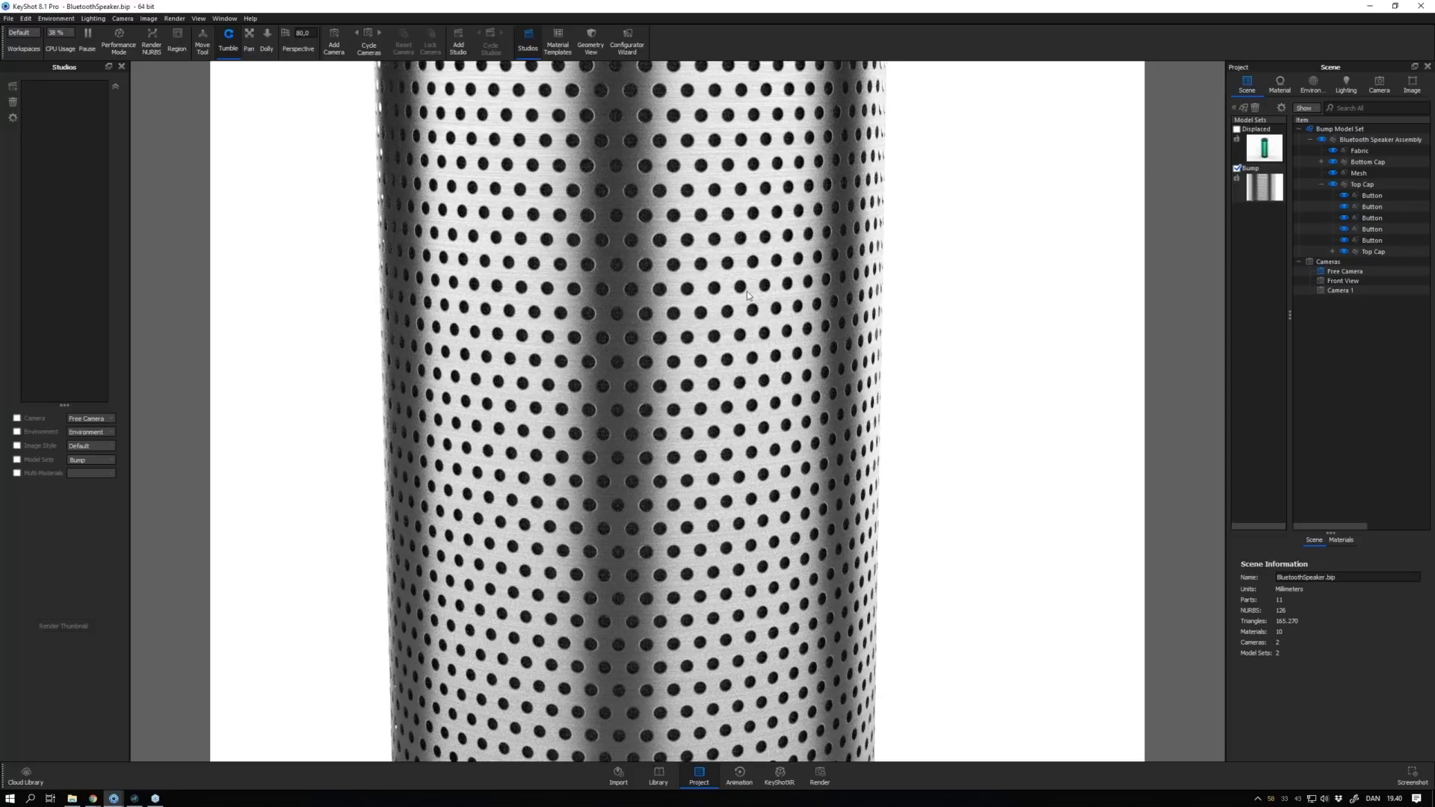
# Open the speaker mesh's material graph, enlarge it, and disable the Mesh texture's Bump and Opacity connections
pyautogui.moveTo(748, 295); pyautogui.dragTo(594, 299)
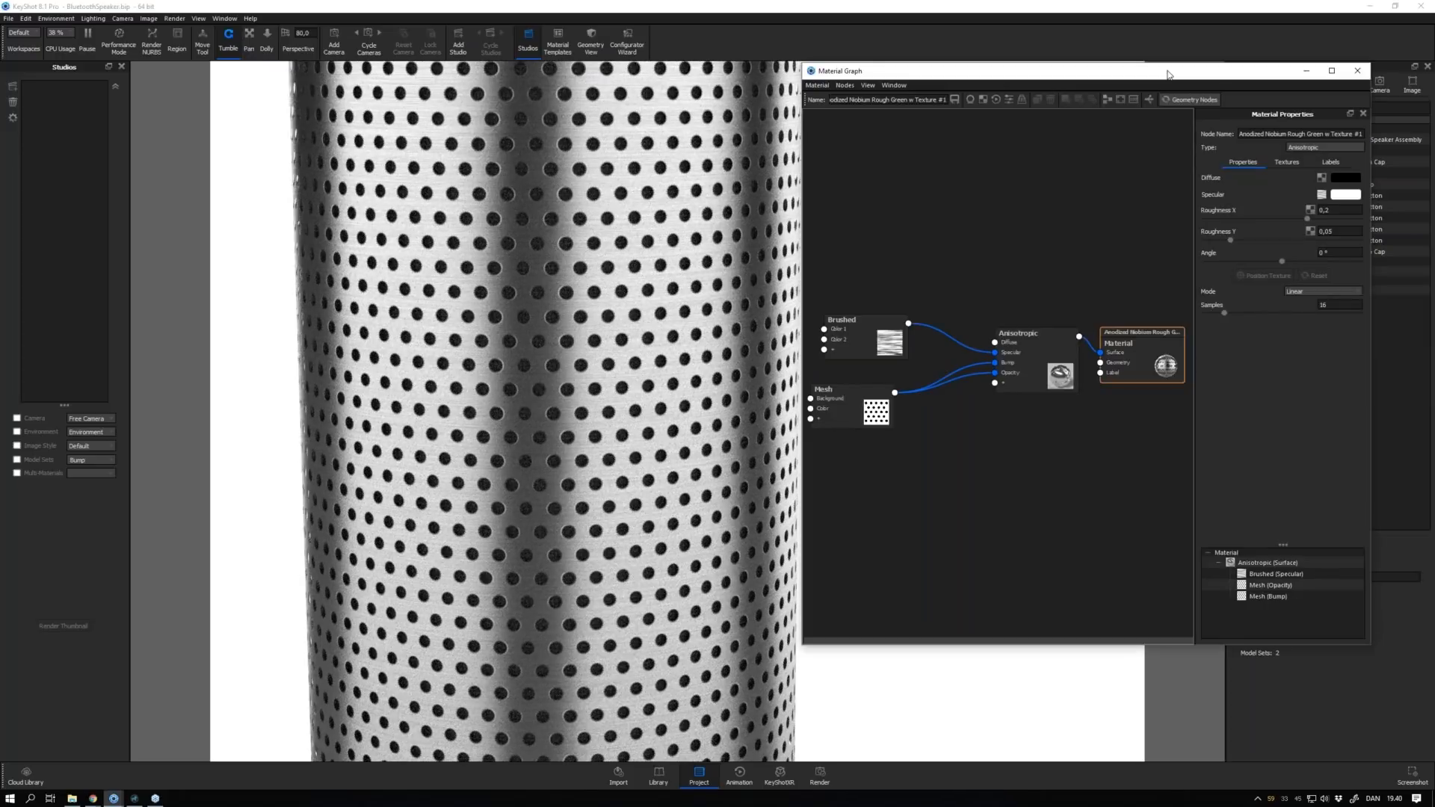
pyautogui.moveTo(1168, 74); pyautogui.dragTo(1212, 21)
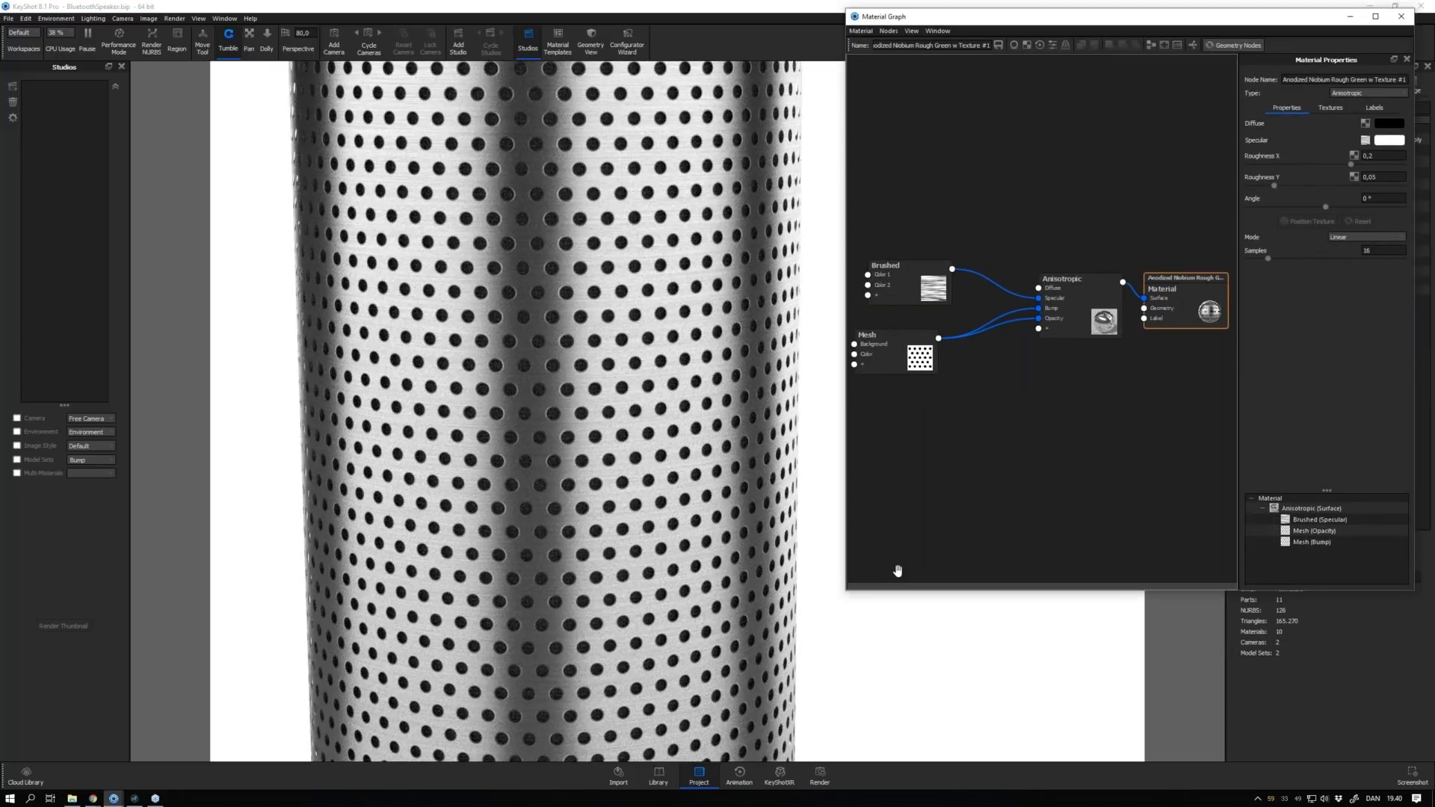
pyautogui.moveTo(847, 590); pyautogui.dragTo(802, 756)
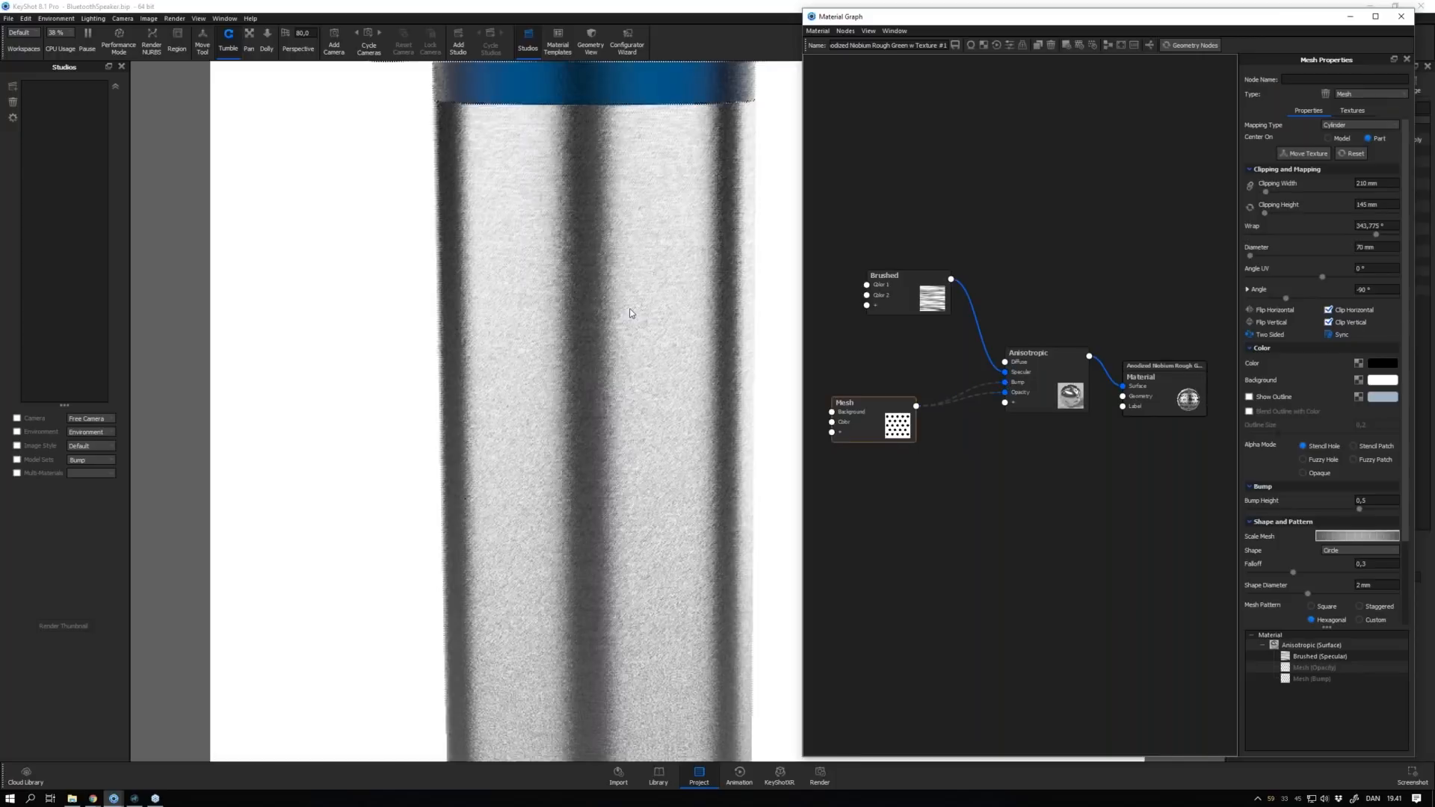
pyautogui.scroll(3, 630, 314)
pyautogui.moveTo(871, 420); pyautogui.dragTo(870, 424)
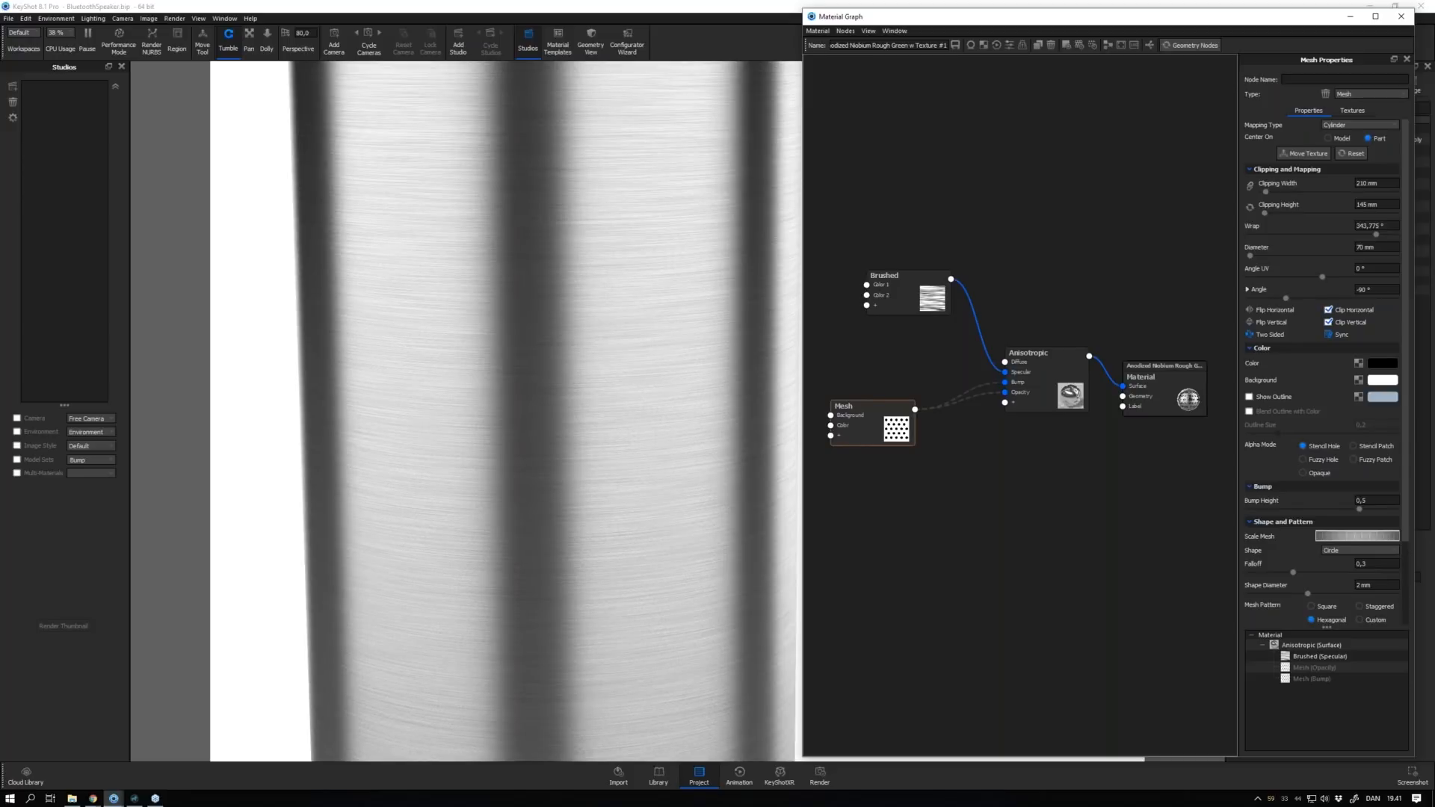
# Add a Displace geometry node, connect it to the Material node's Geometry input, and feed the Mesh texture into it
pyautogui.rightClick(996, 494)
pyautogui.moveTo(1084, 582)
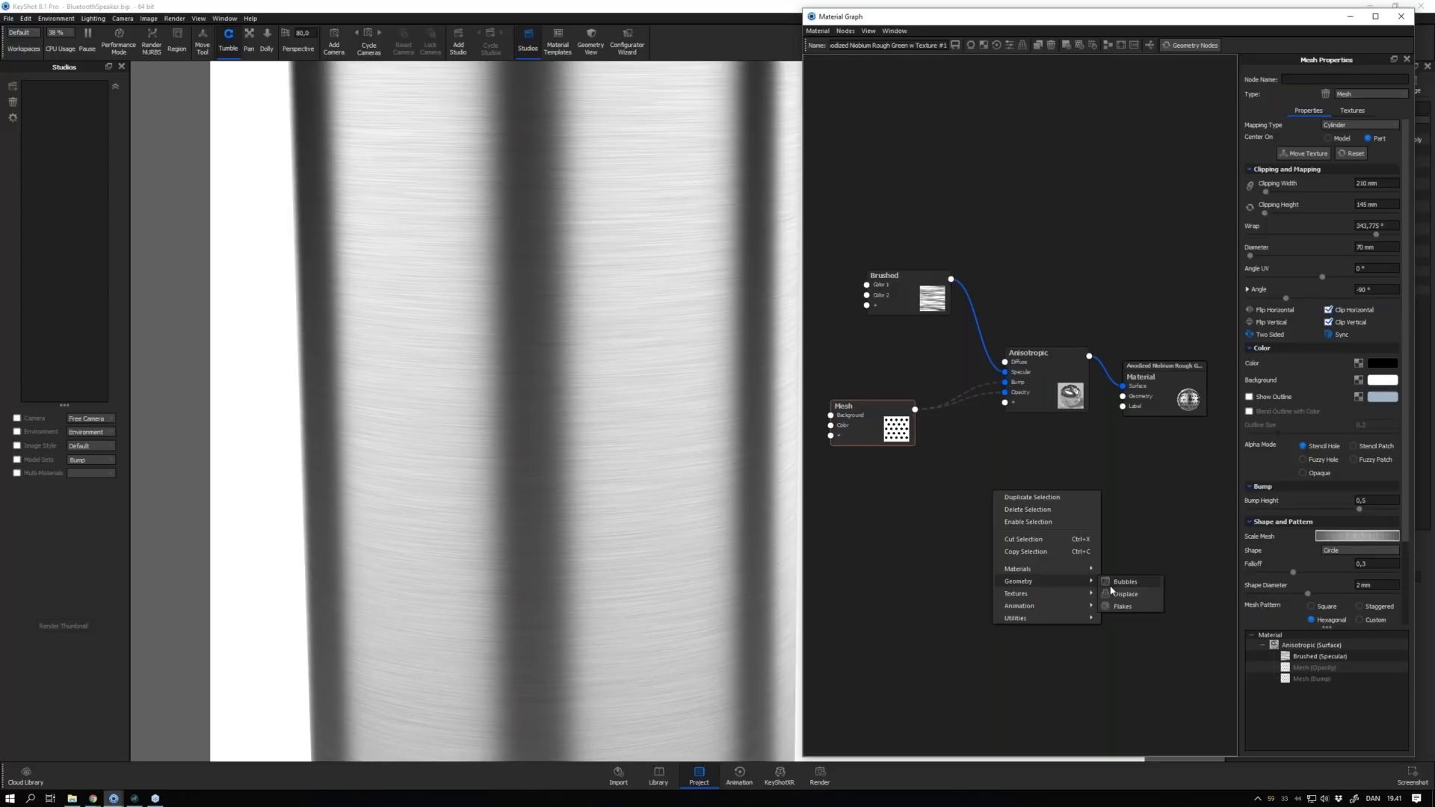
pyautogui.click(1114, 593)
pyautogui.moveTo(1076, 498); pyautogui.dragTo(1152, 399)
pyautogui.moveTo(868, 429); pyautogui.dragTo(868, 432)
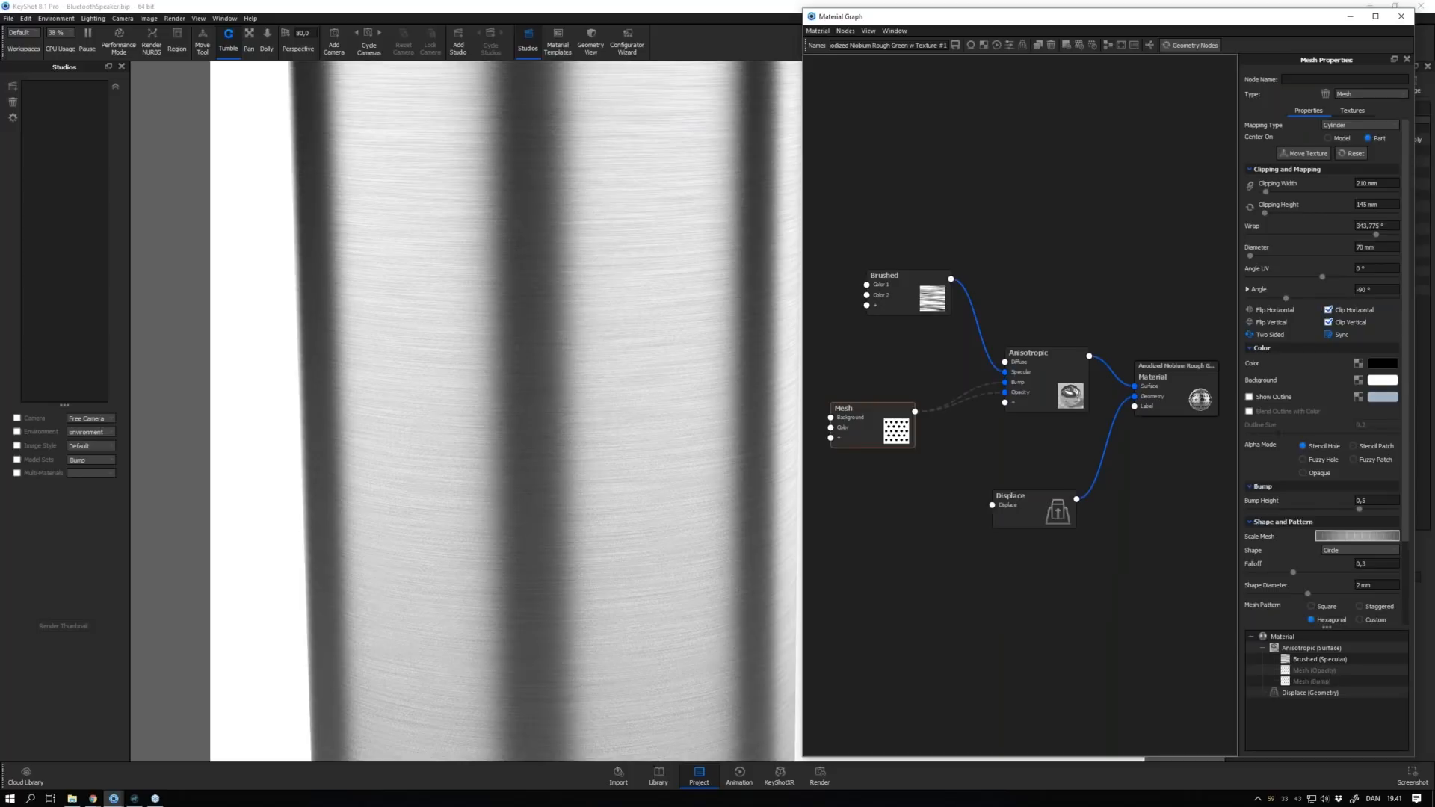
pyautogui.moveTo(915, 411); pyautogui.dragTo(1023, 495)
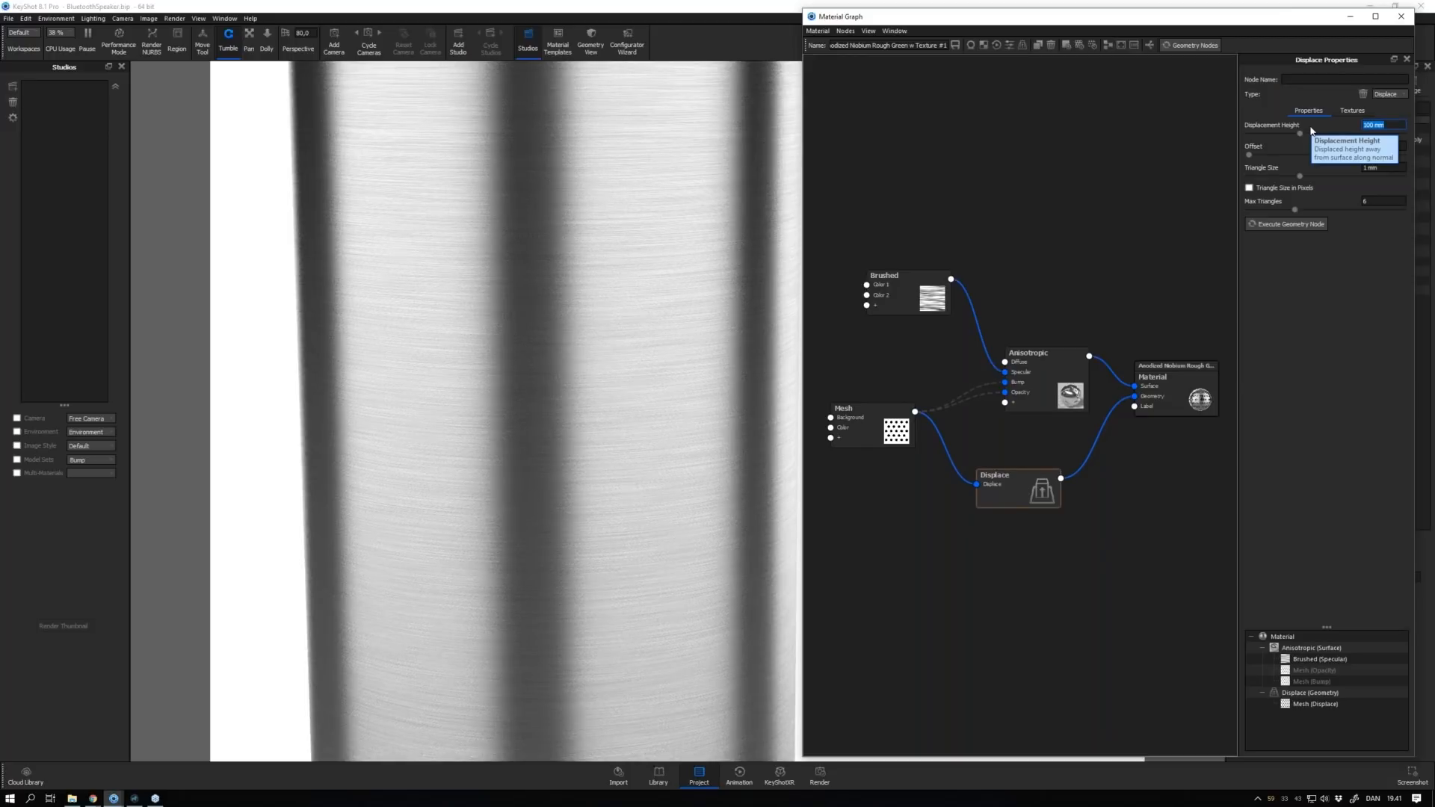
# Set the Displace node's displacement height to -0.5 mm and move the node slightly
pyautogui.press('BackSpace')
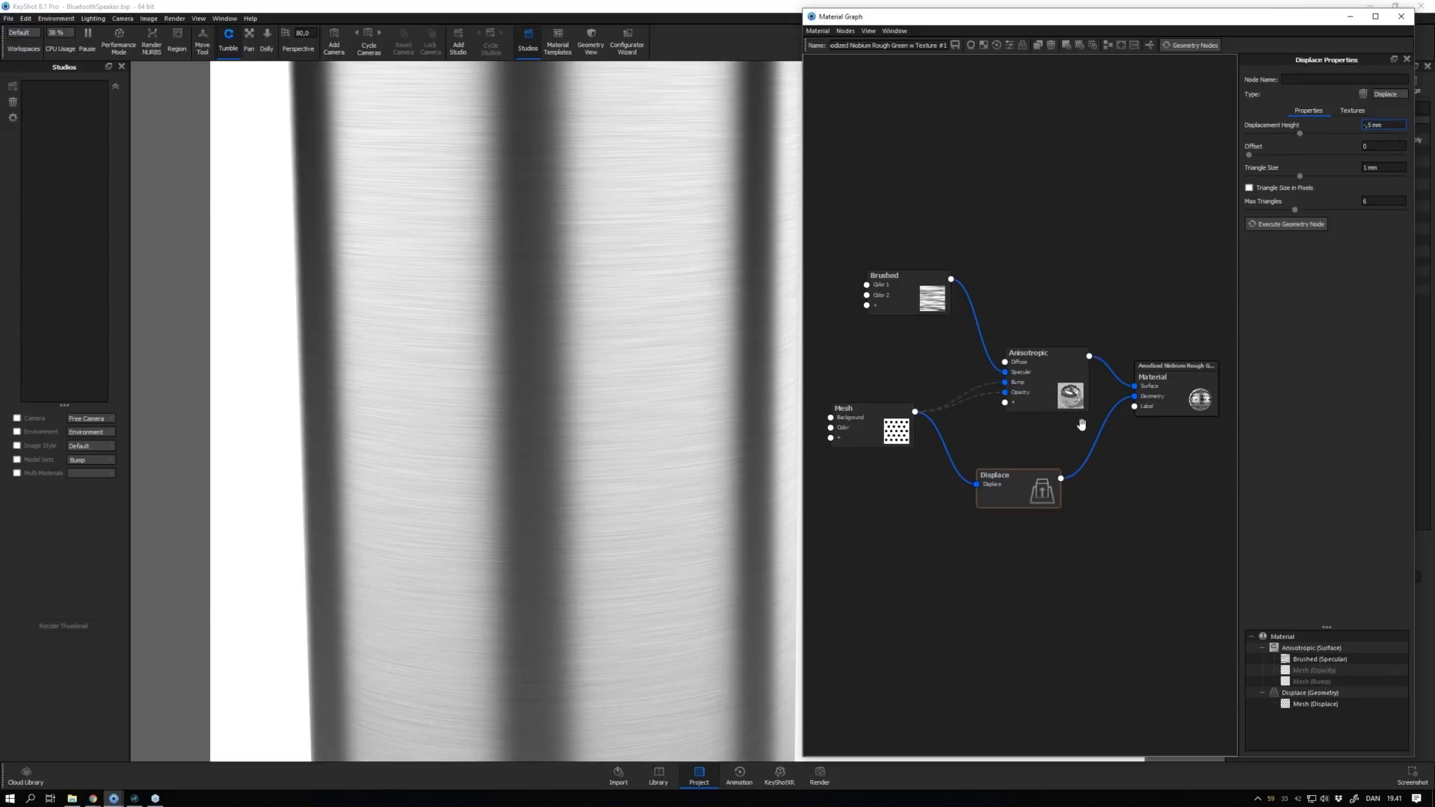
pyautogui.moveTo(1018, 490); pyautogui.dragTo(1028, 495)
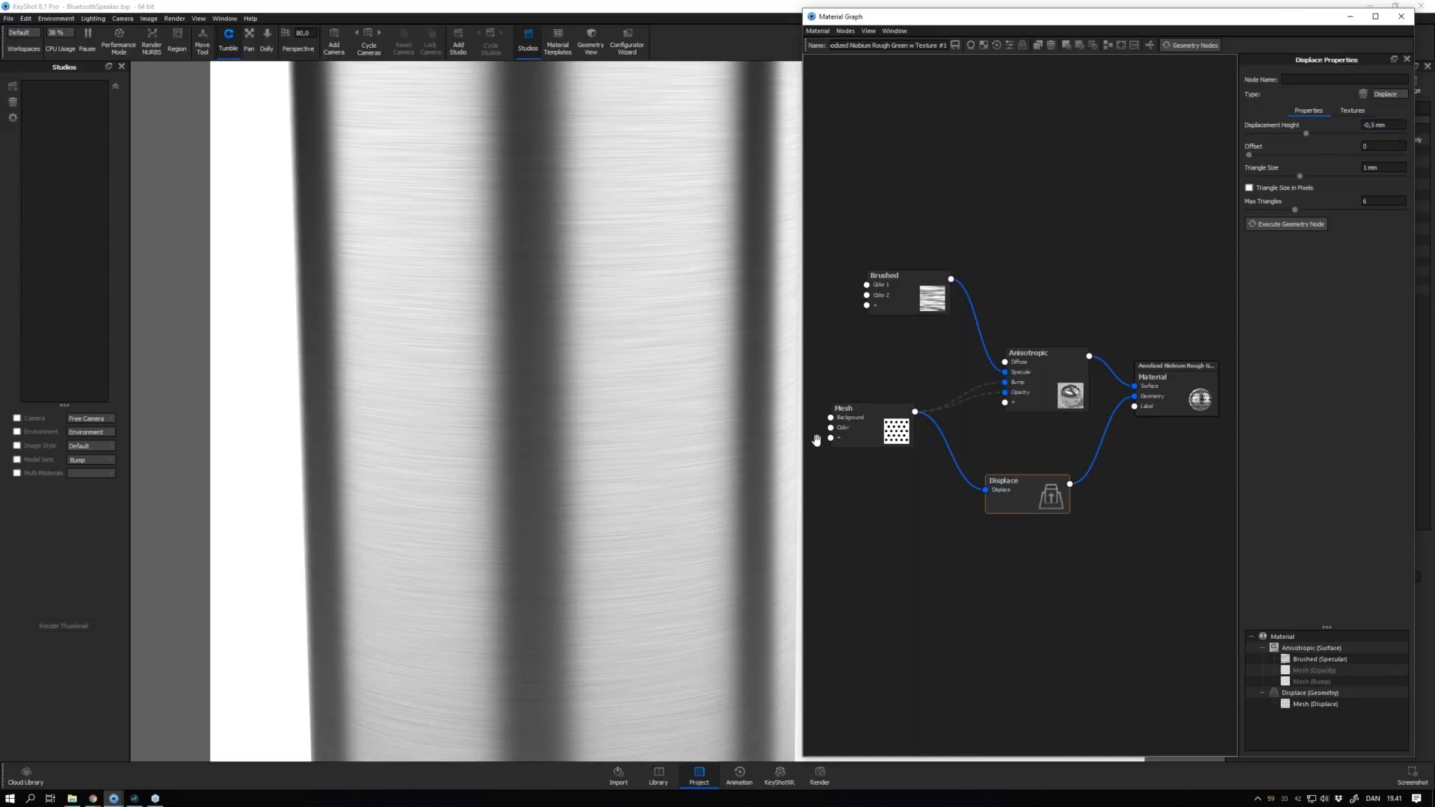
# Preview the Mesh texture on the model and insert a Color Invert utility between the Mesh and Displace nodes
pyautogui.click(818, 440)
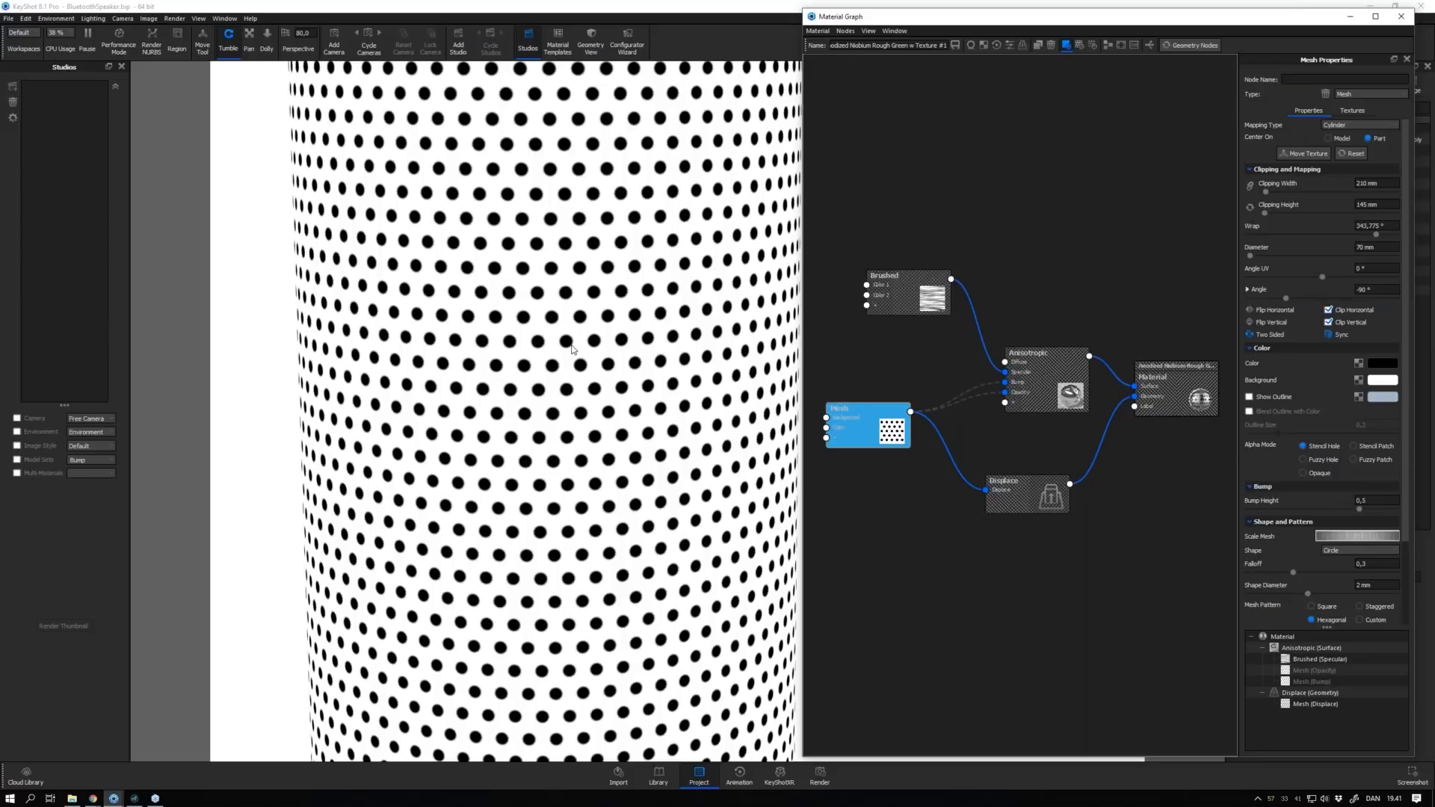
pyautogui.moveTo(1028, 495); pyautogui.dragTo(1075, 516)
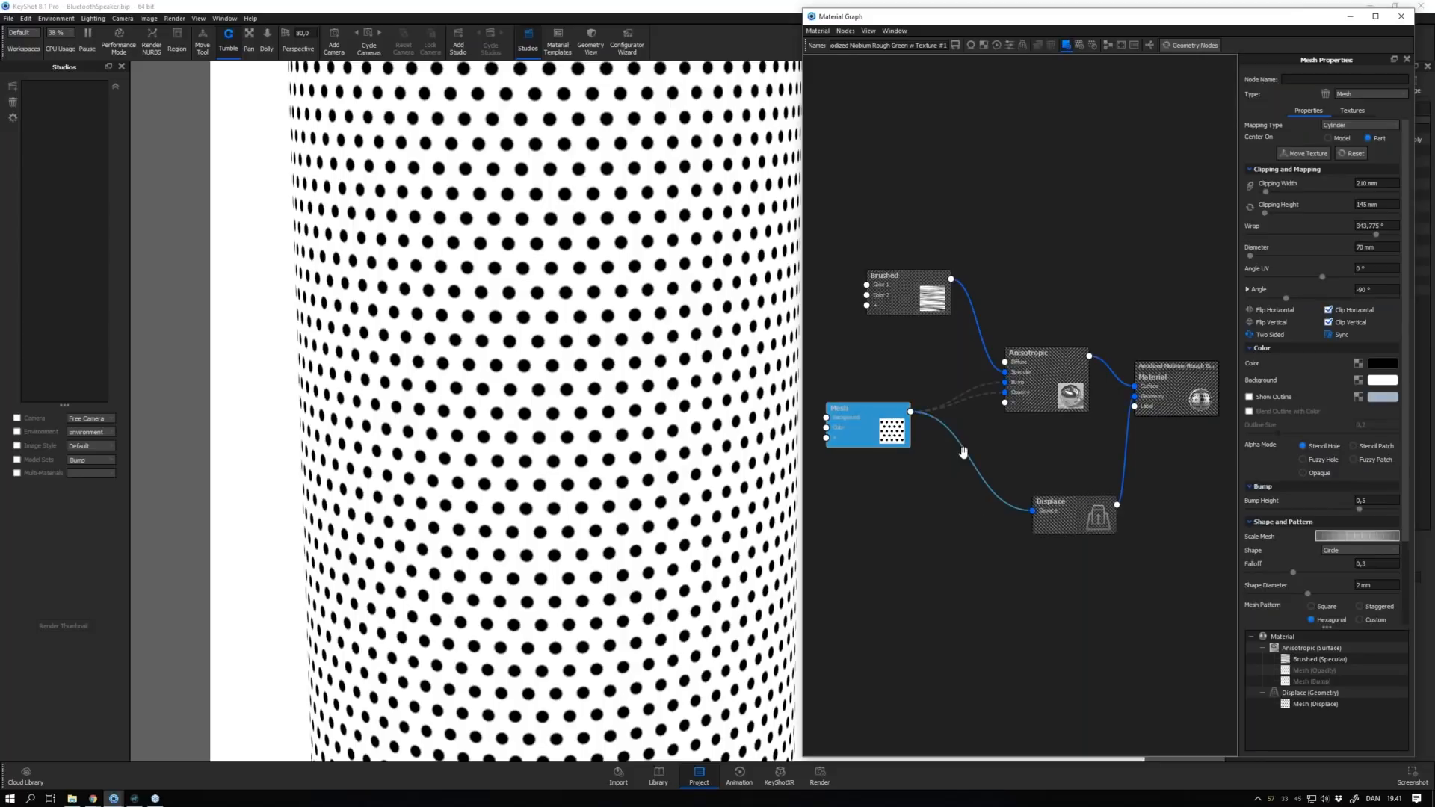
pyautogui.rightClick(965, 452)
pyautogui.moveTo(987, 490)
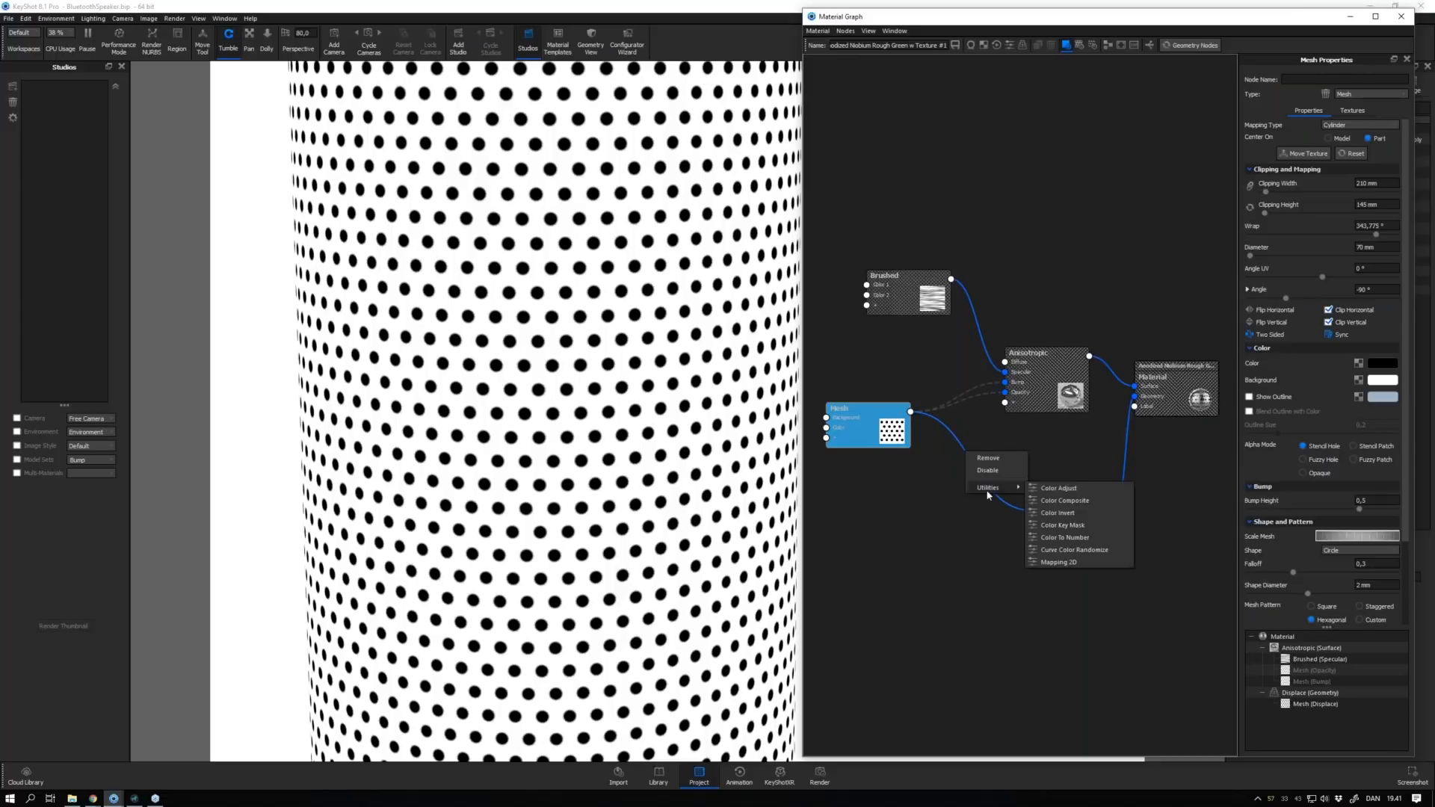
pyautogui.rightClick(963, 444)
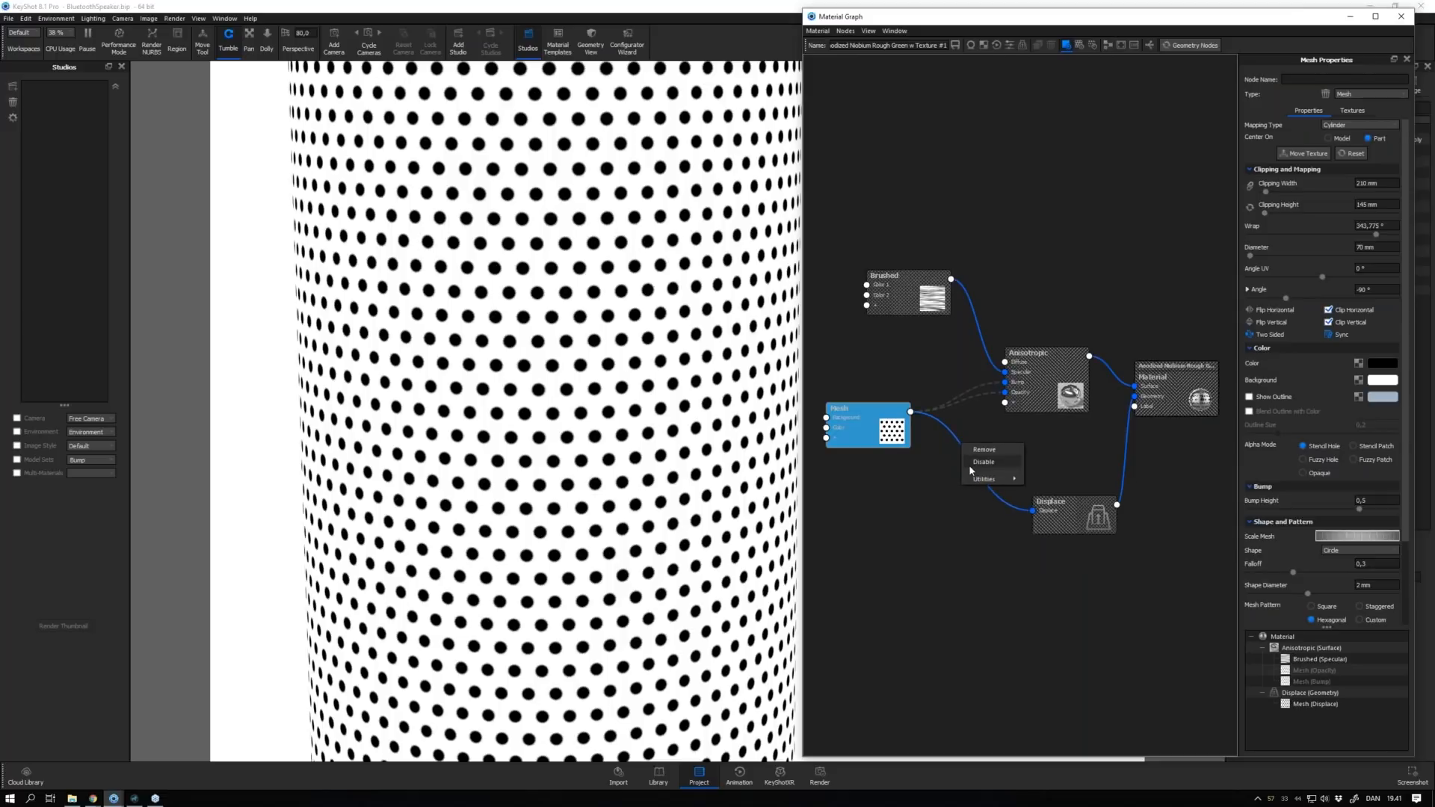
pyautogui.moveTo(984, 480)
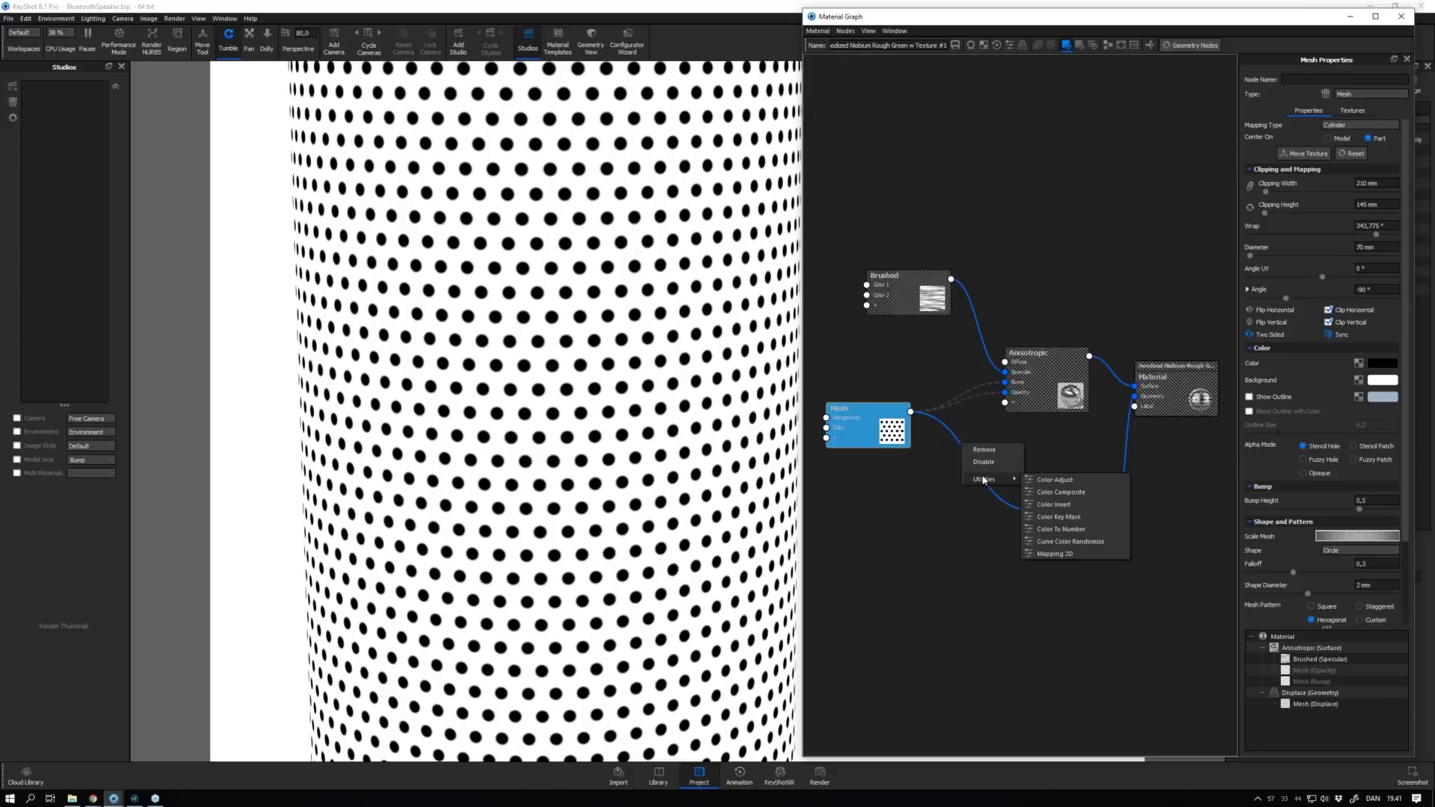
pyautogui.click(1055, 505)
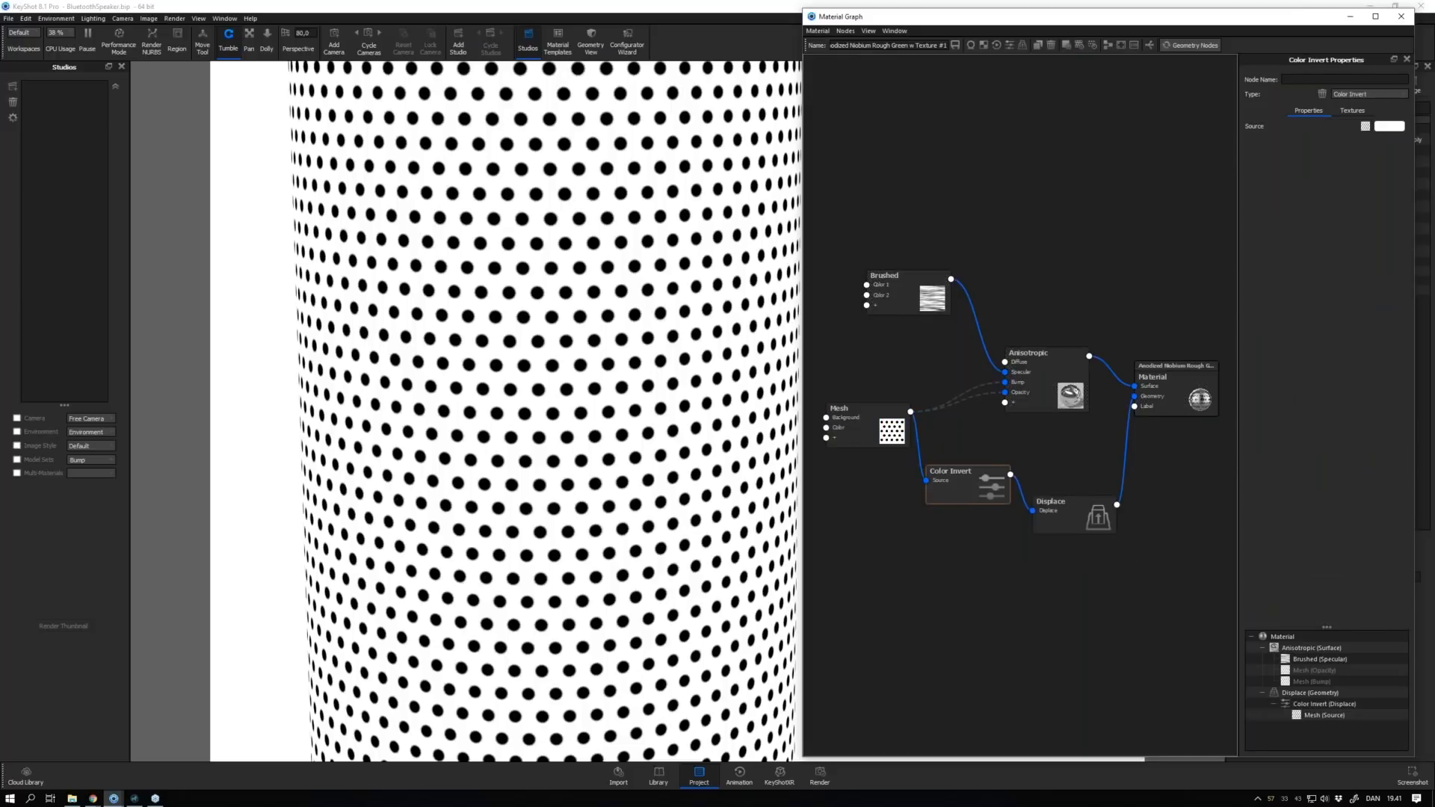
pyautogui.moveTo(970, 482); pyautogui.dragTo(974, 477)
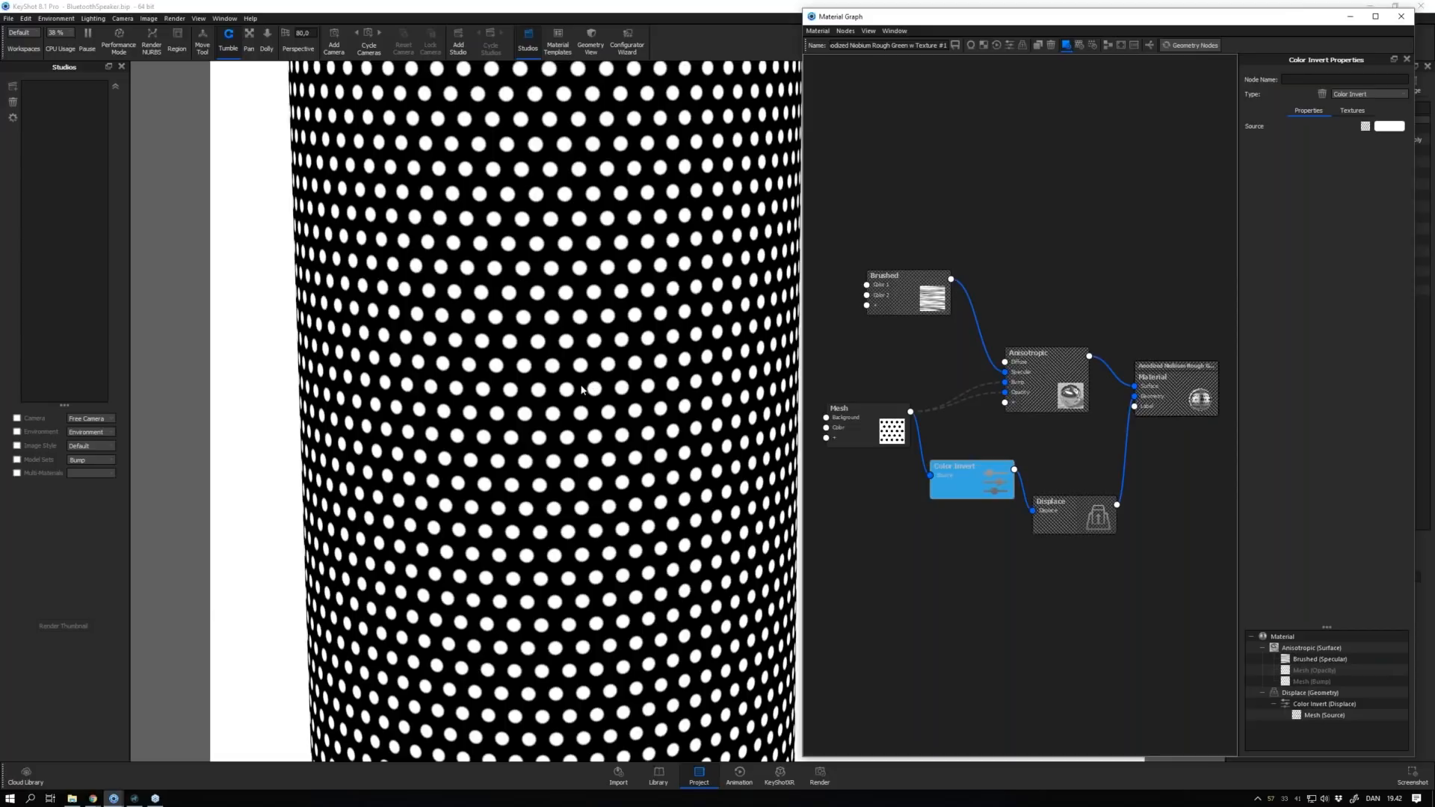
# Set the Displace node's triangle size to 0.01 mm and generate the displaced geometry
pyautogui.click(1062, 516)
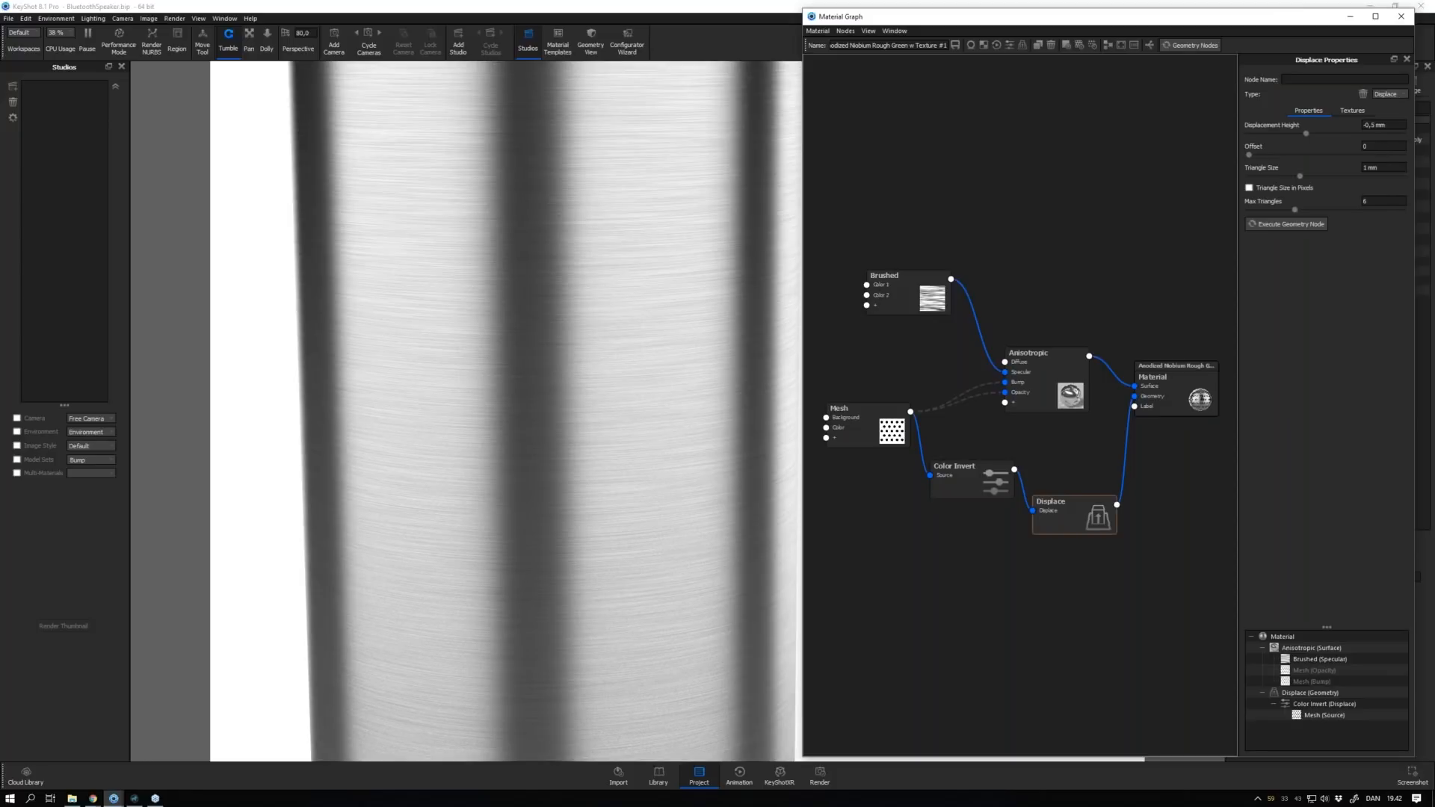
pyautogui.click(1353, 167)
pyautogui.press('Return')
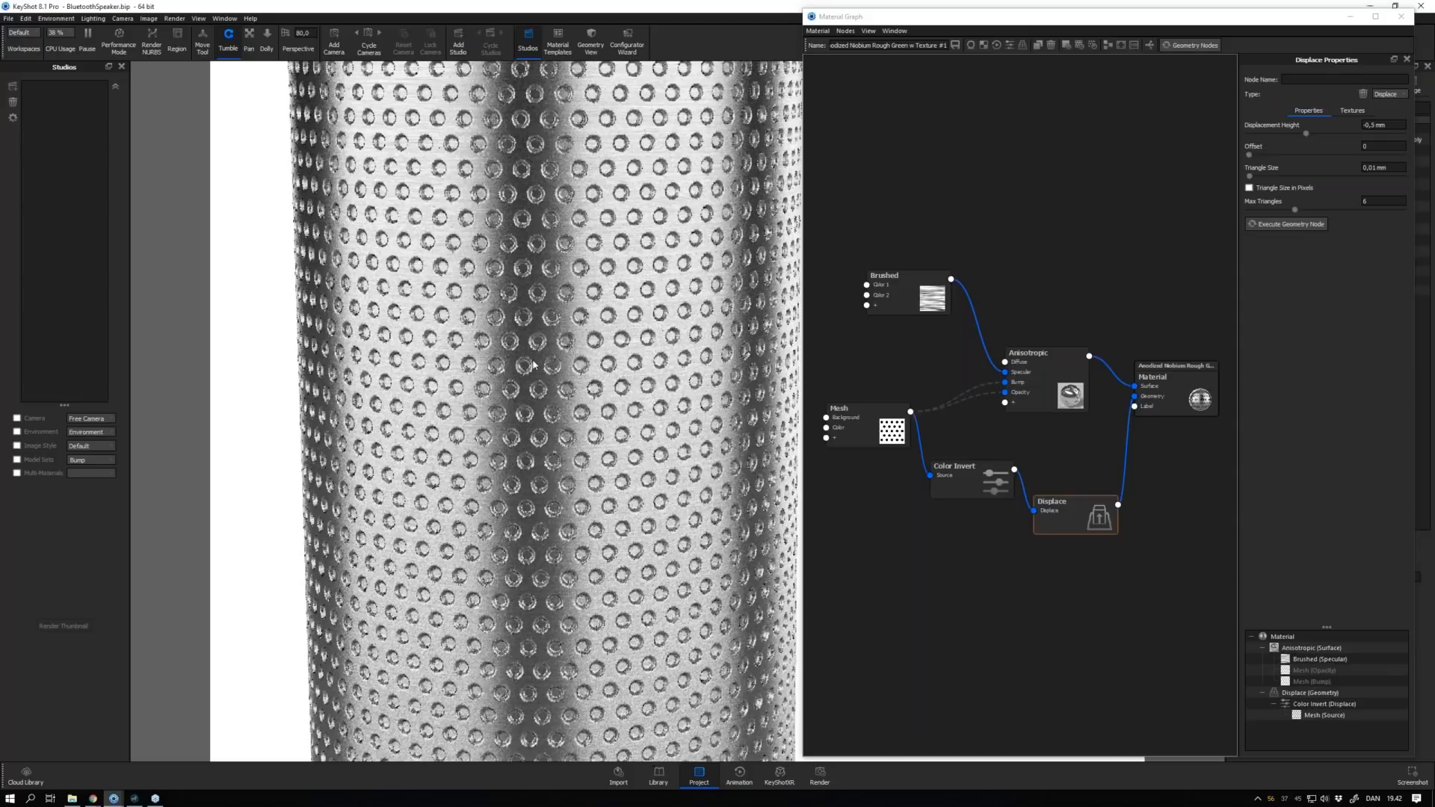
# Examine the displaced dimples on the speaker's metal mesh up close and from a slightly wider view
pyautogui.moveTo(533, 365); pyautogui.dragTo(543, 323)
pyautogui.scroll(5, 746, 337)
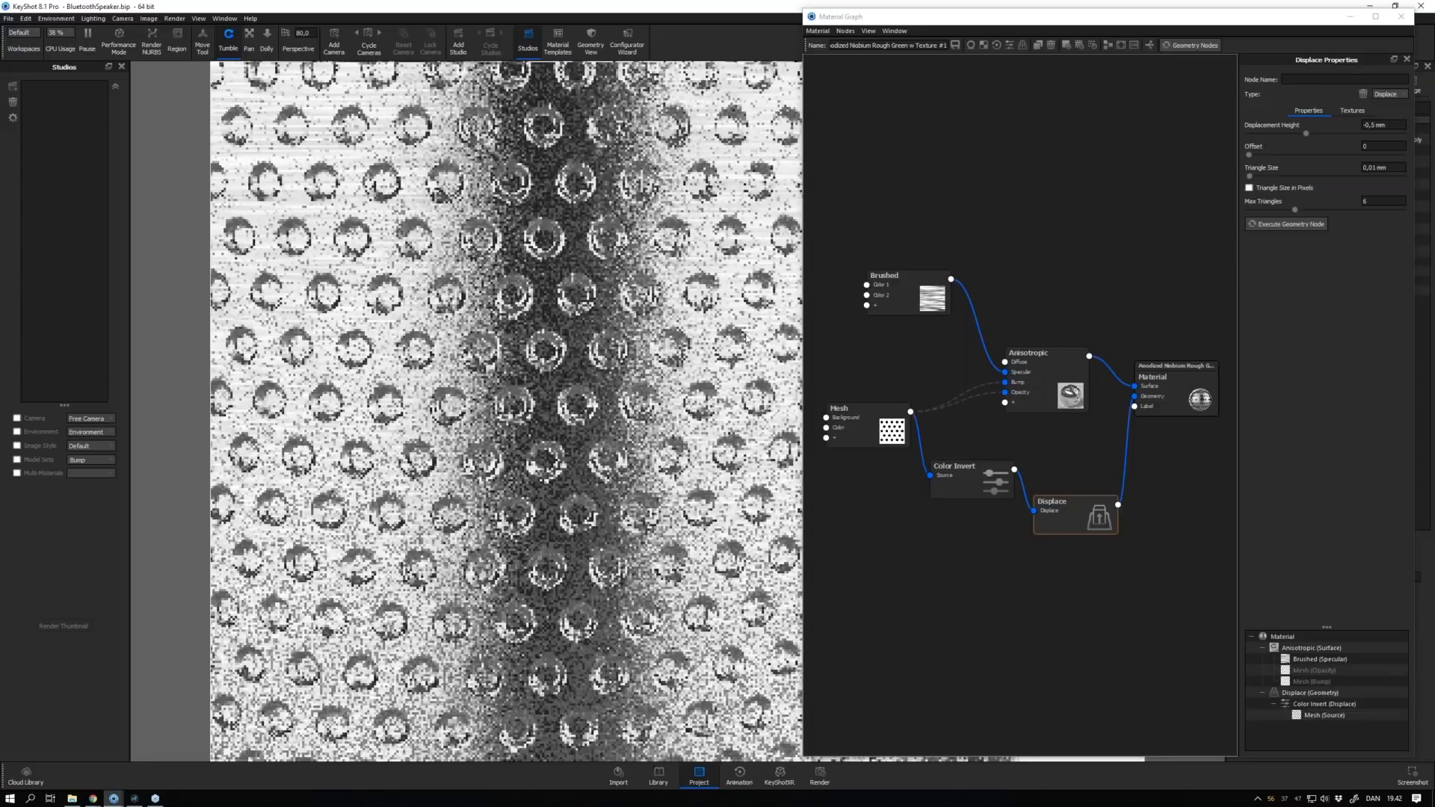
pyautogui.scroll(-2, 644, 329)
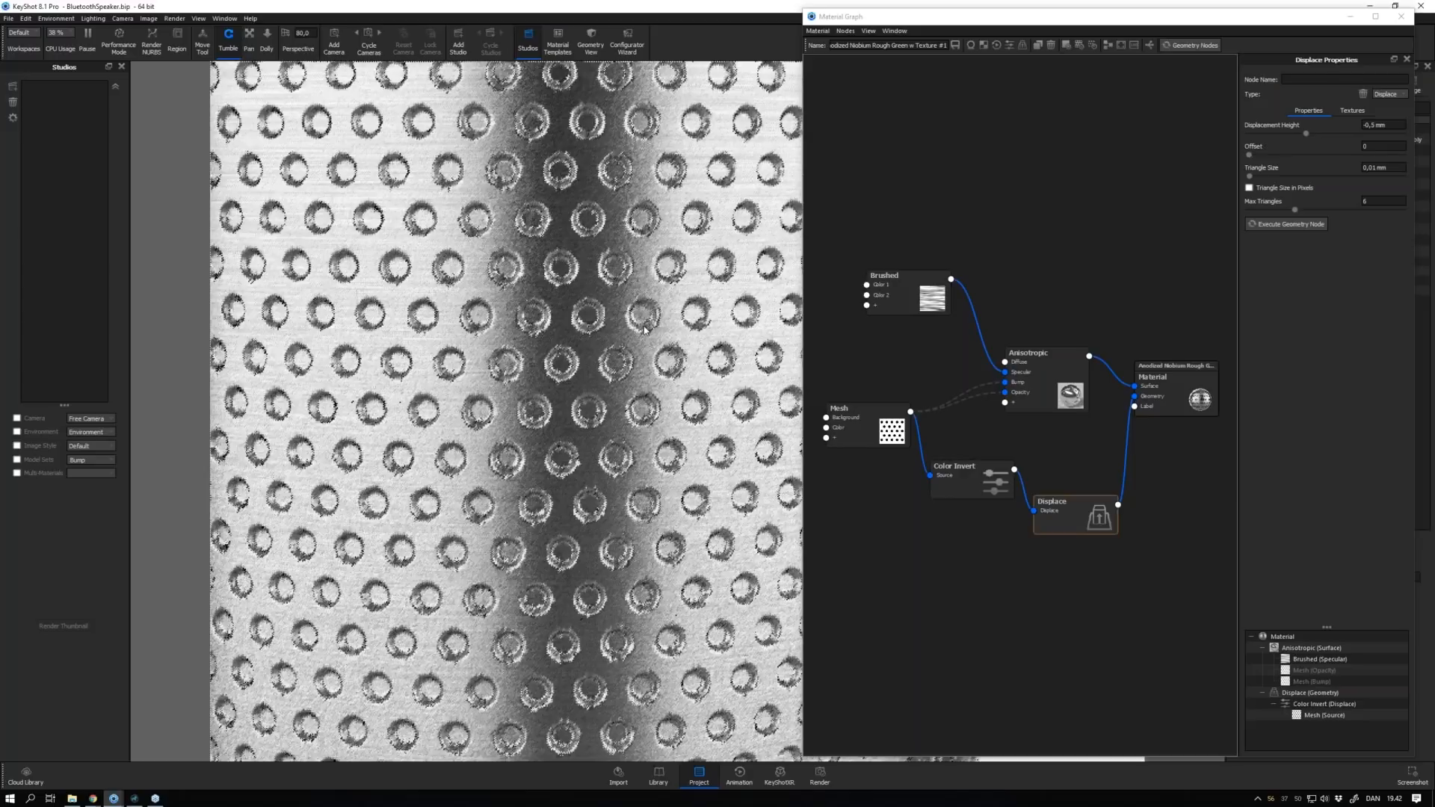
pyautogui.scroll(-2, 645, 328)
# Move the material graph clear of the scene tree, and briefly hide the Mesh part to check the fabric beneath
pyautogui.click(919, 22)
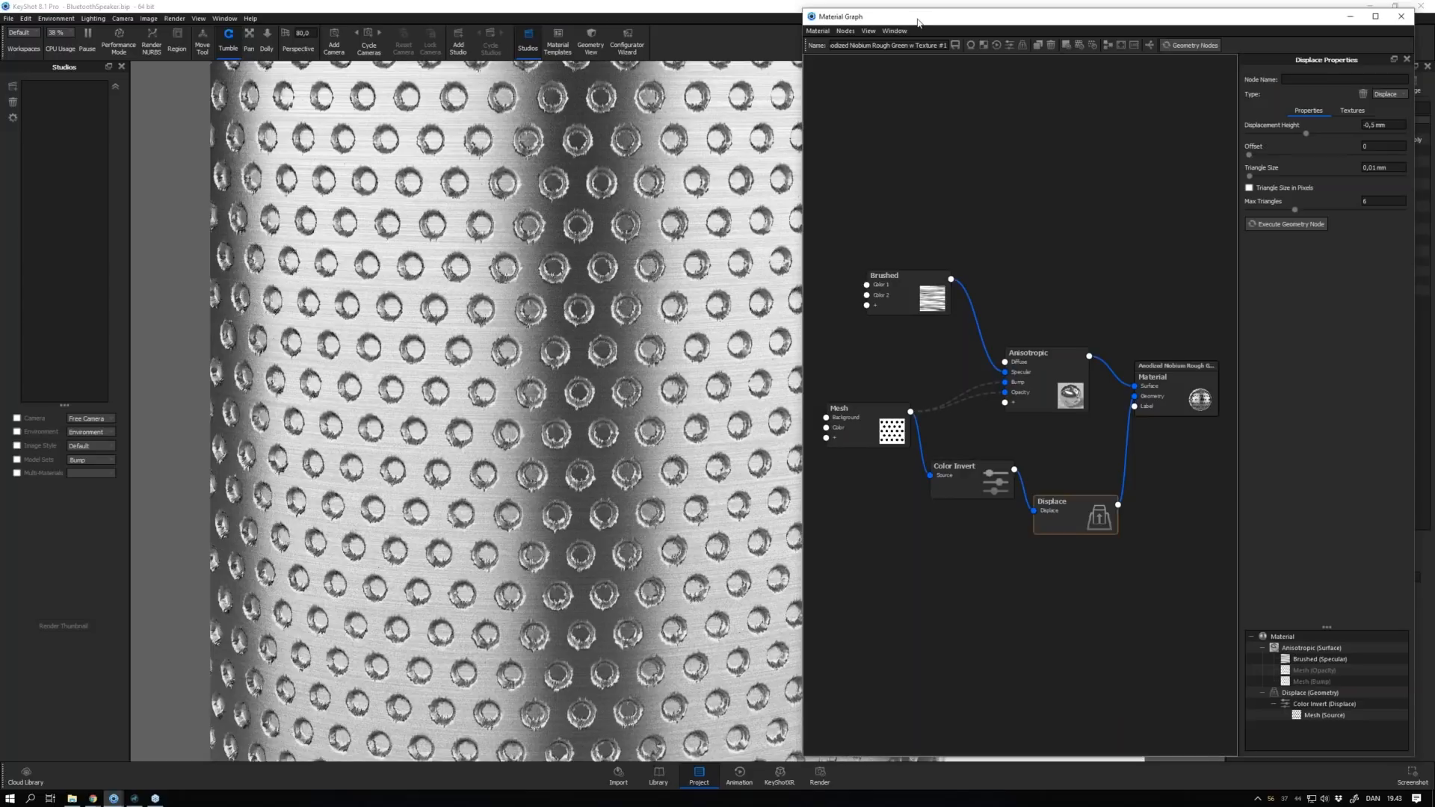
pyautogui.moveTo(919, 23); pyautogui.dragTo(818, 22)
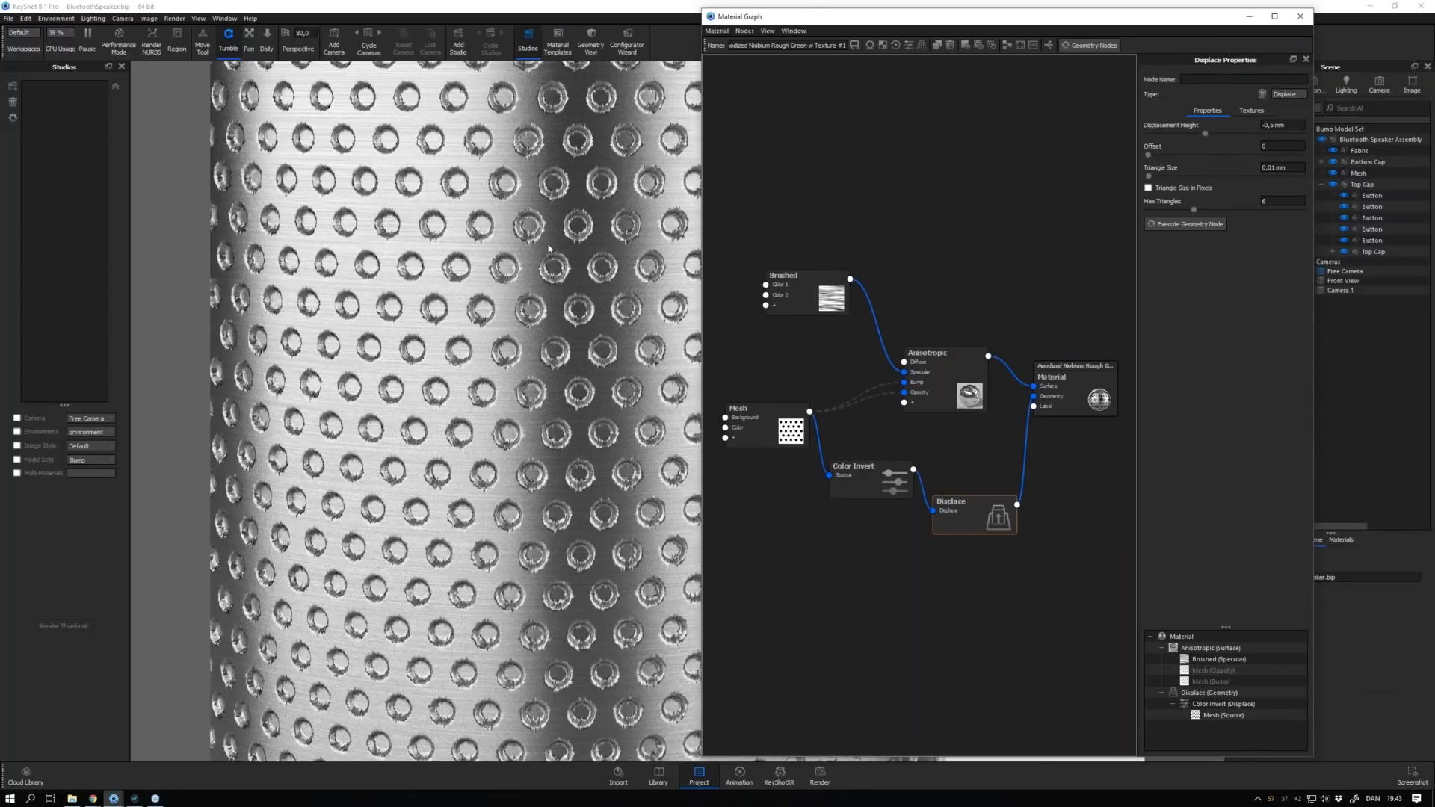
pyautogui.click(1337, 176)
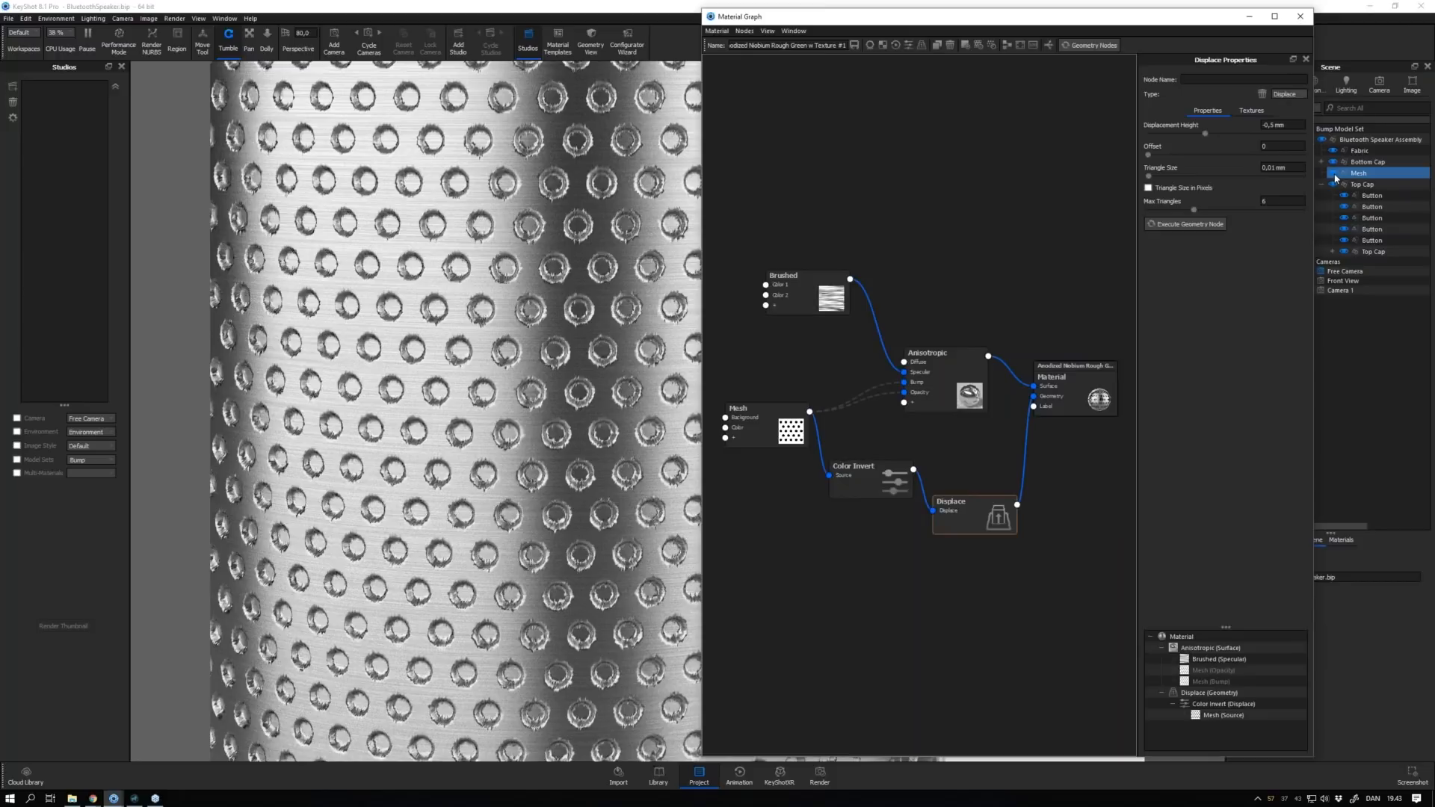
pyautogui.click(1334, 173)
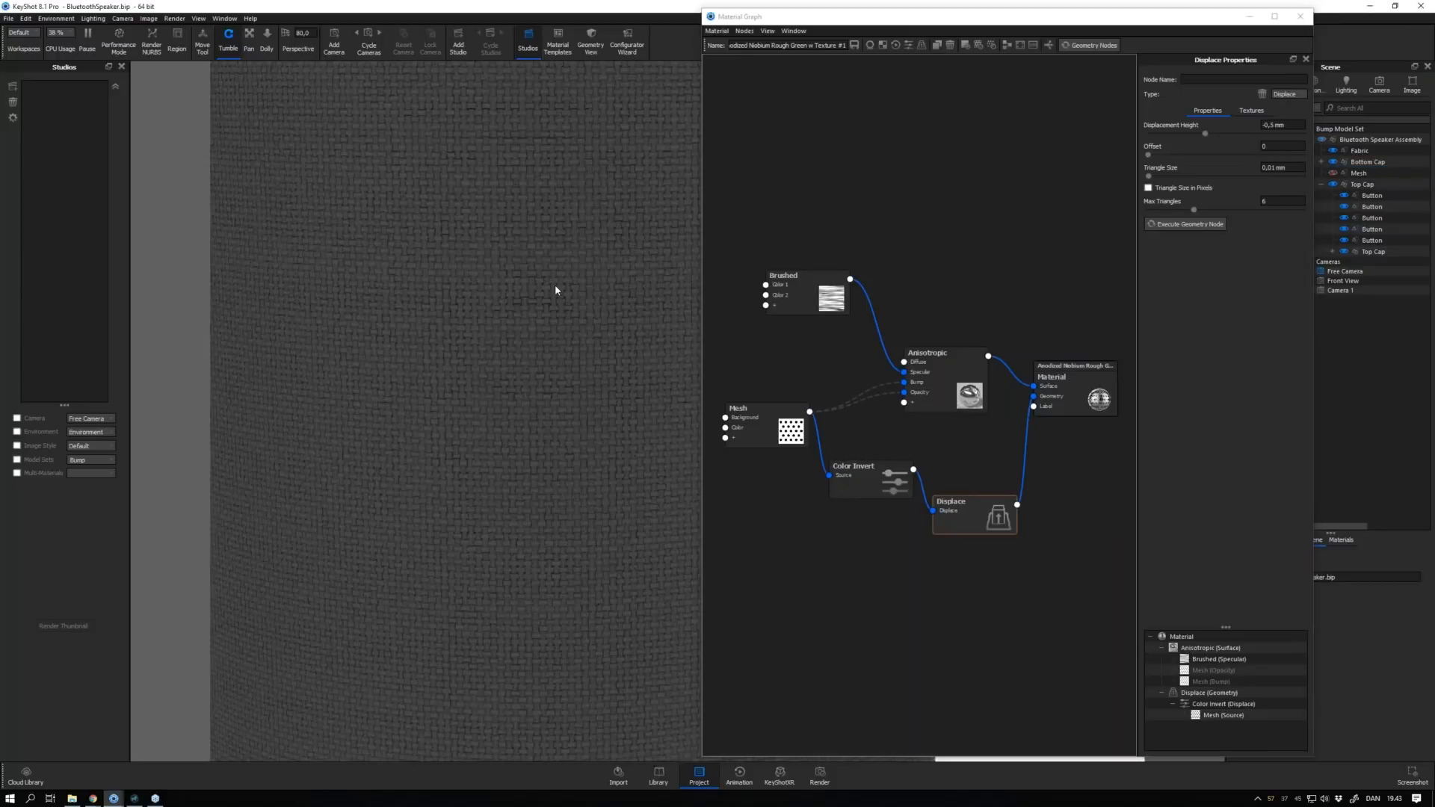
pyautogui.click(1337, 174)
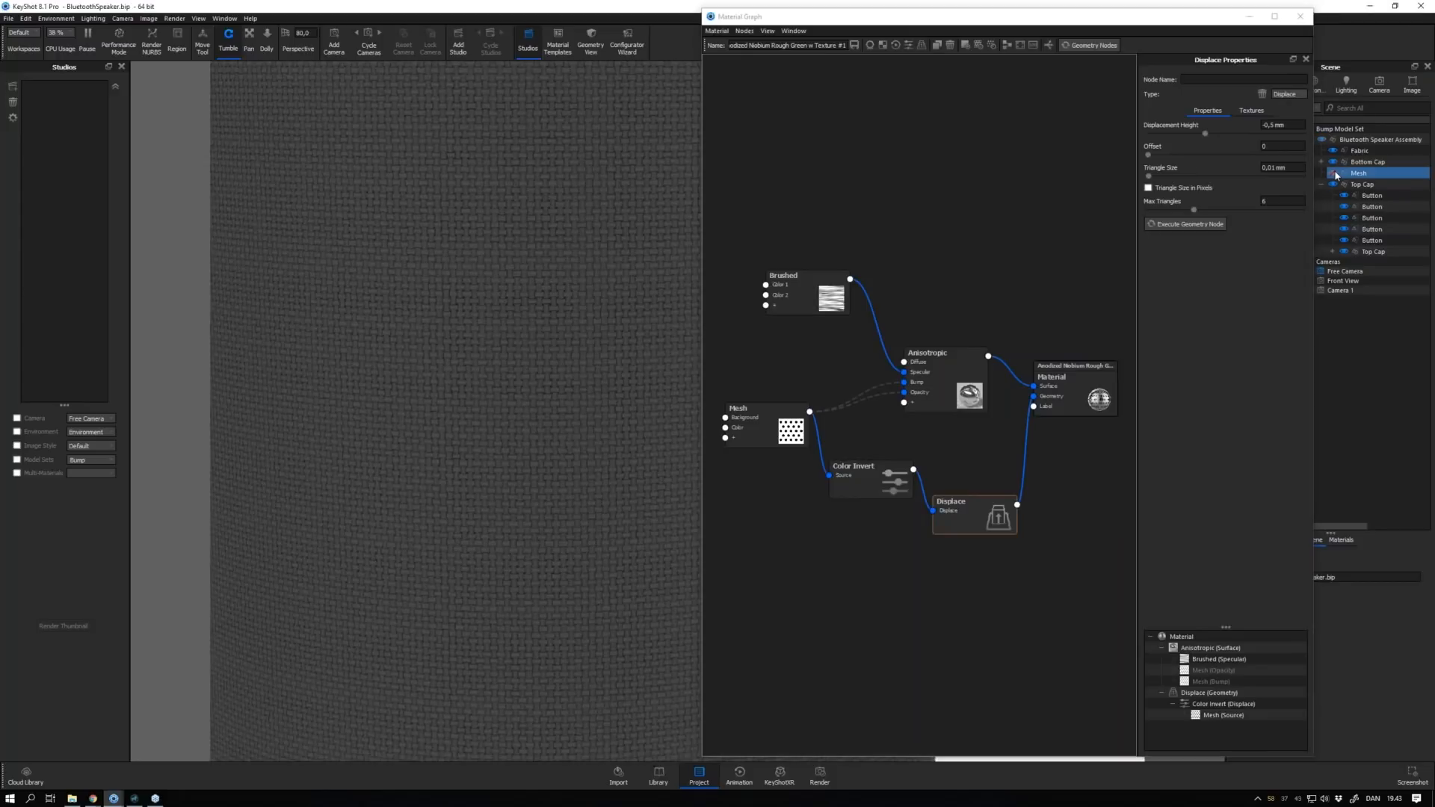
pyautogui.click(1335, 174)
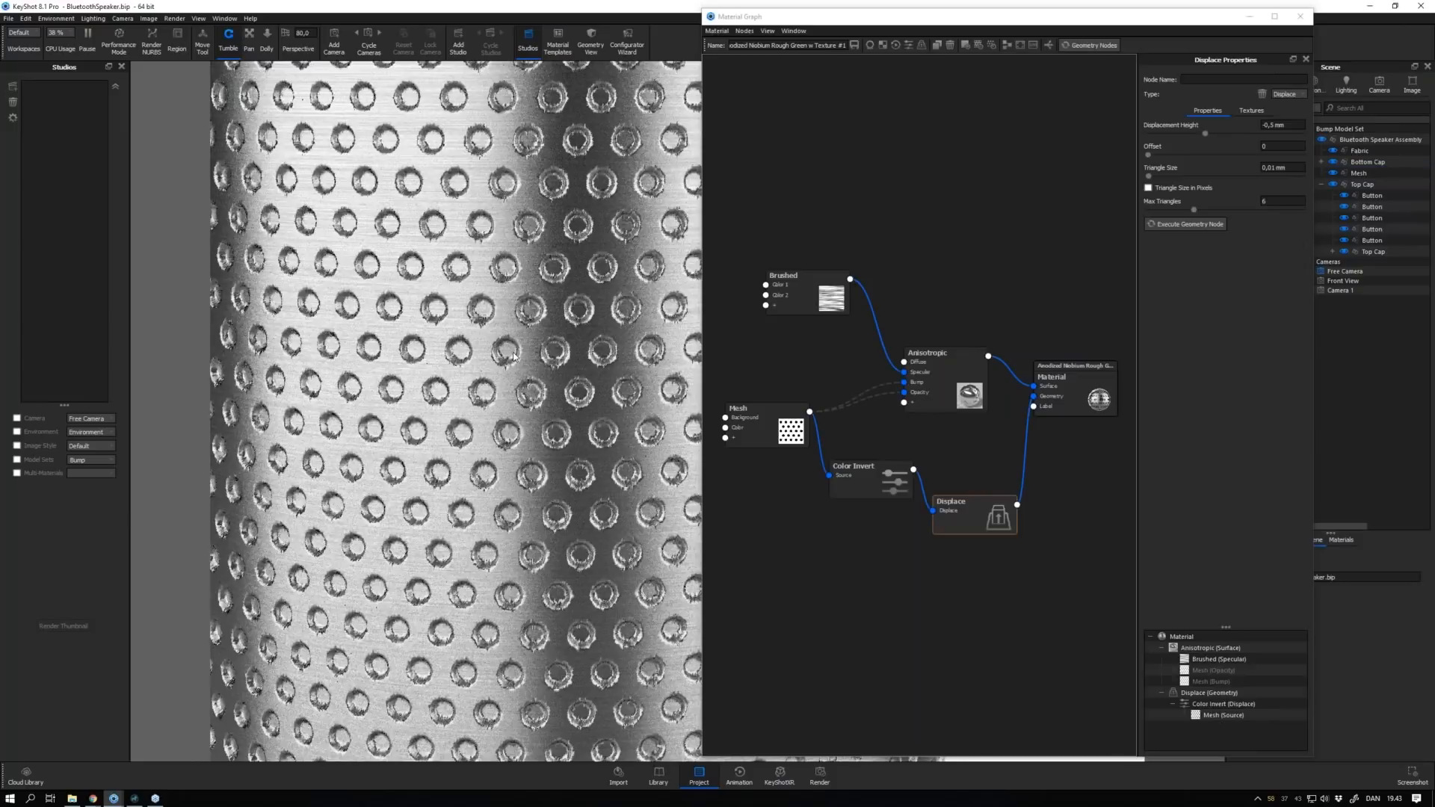
# Re-enable the Mesh texture's connection to the Anisotropic node's Opacity input
pyautogui.rightClick(882, 394)
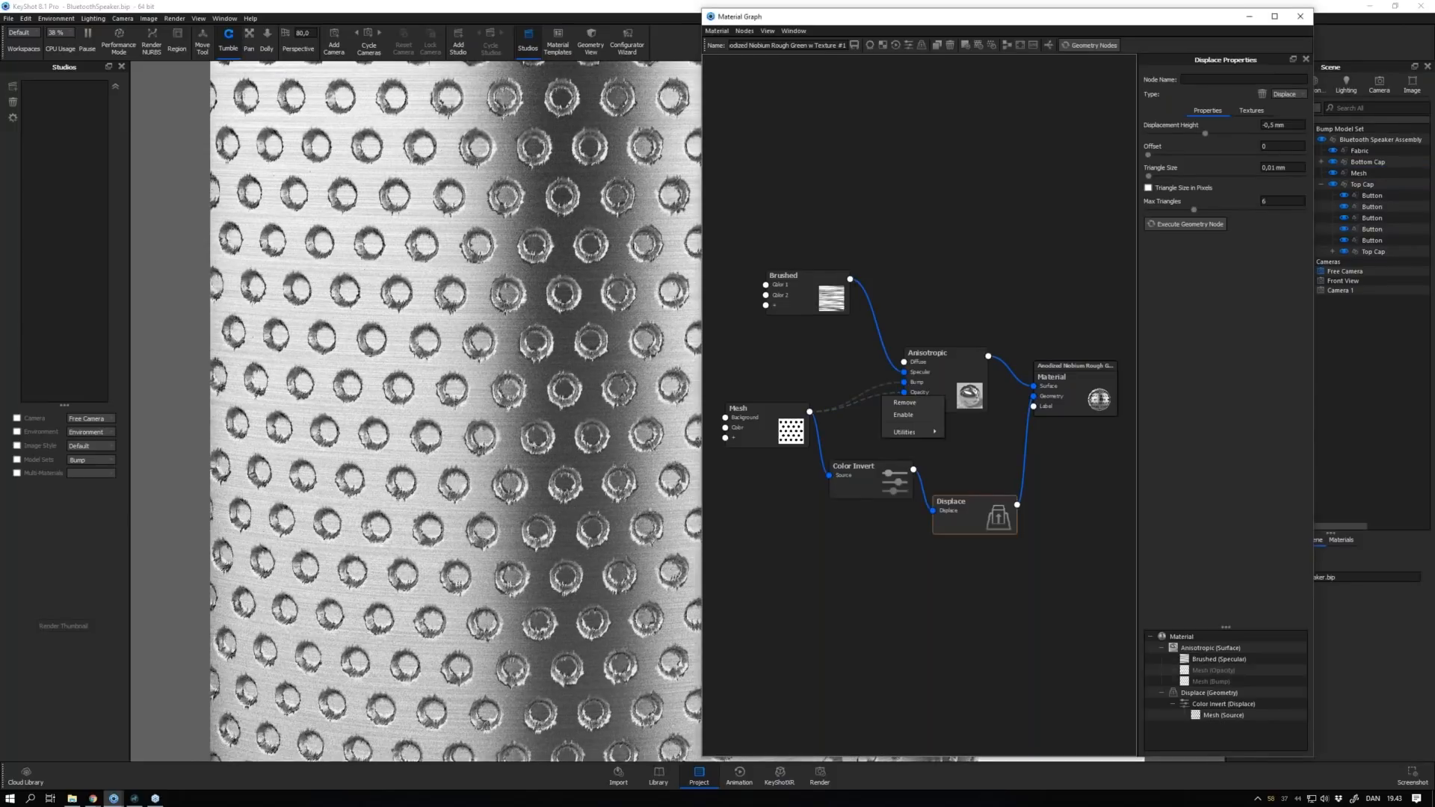
pyautogui.click(880, 397)
pyautogui.rightClick(880, 397)
pyautogui.click(892, 418)
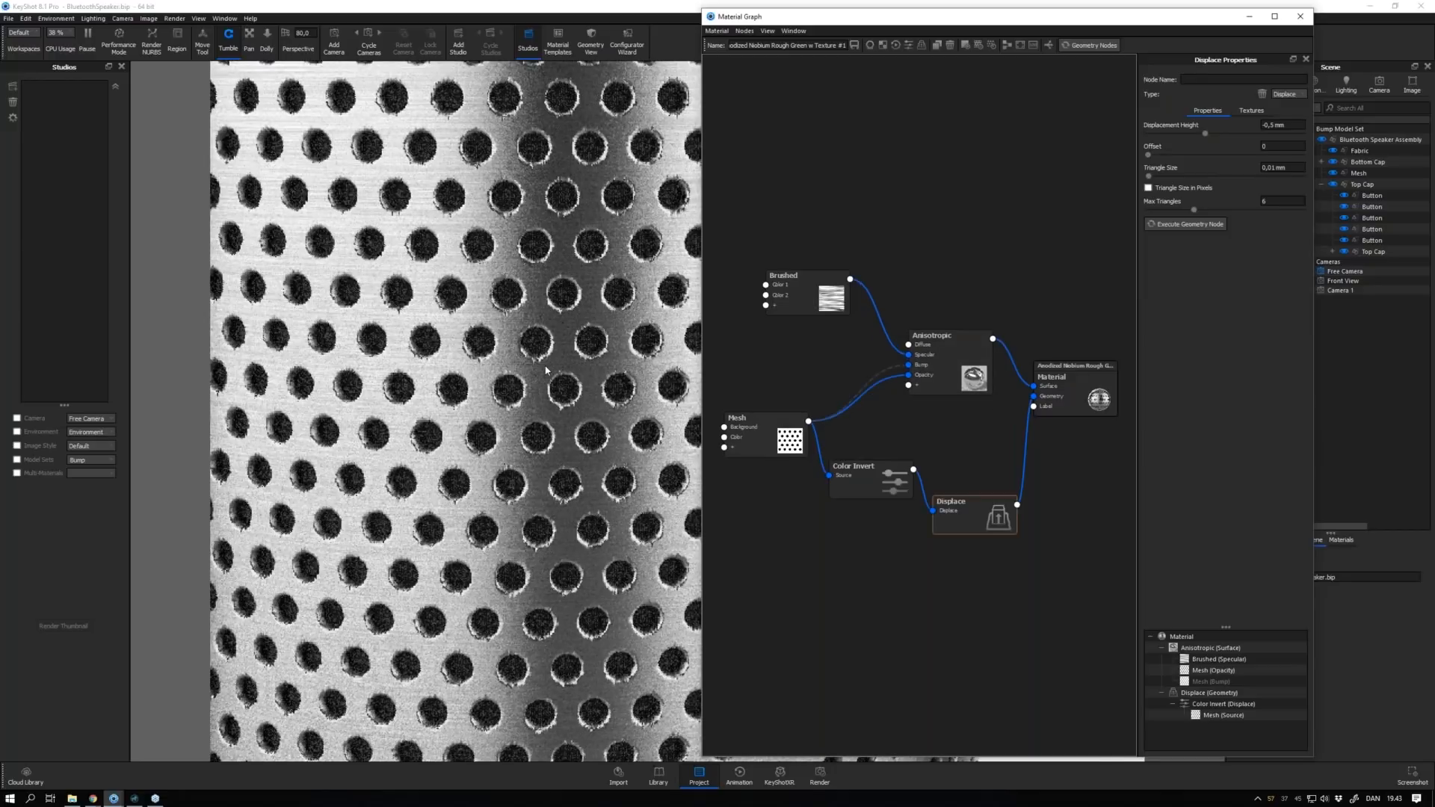
# Zoom in on the perforated holes and limit the real-time rendering to a region around them
pyautogui.scroll(3, 545, 369)
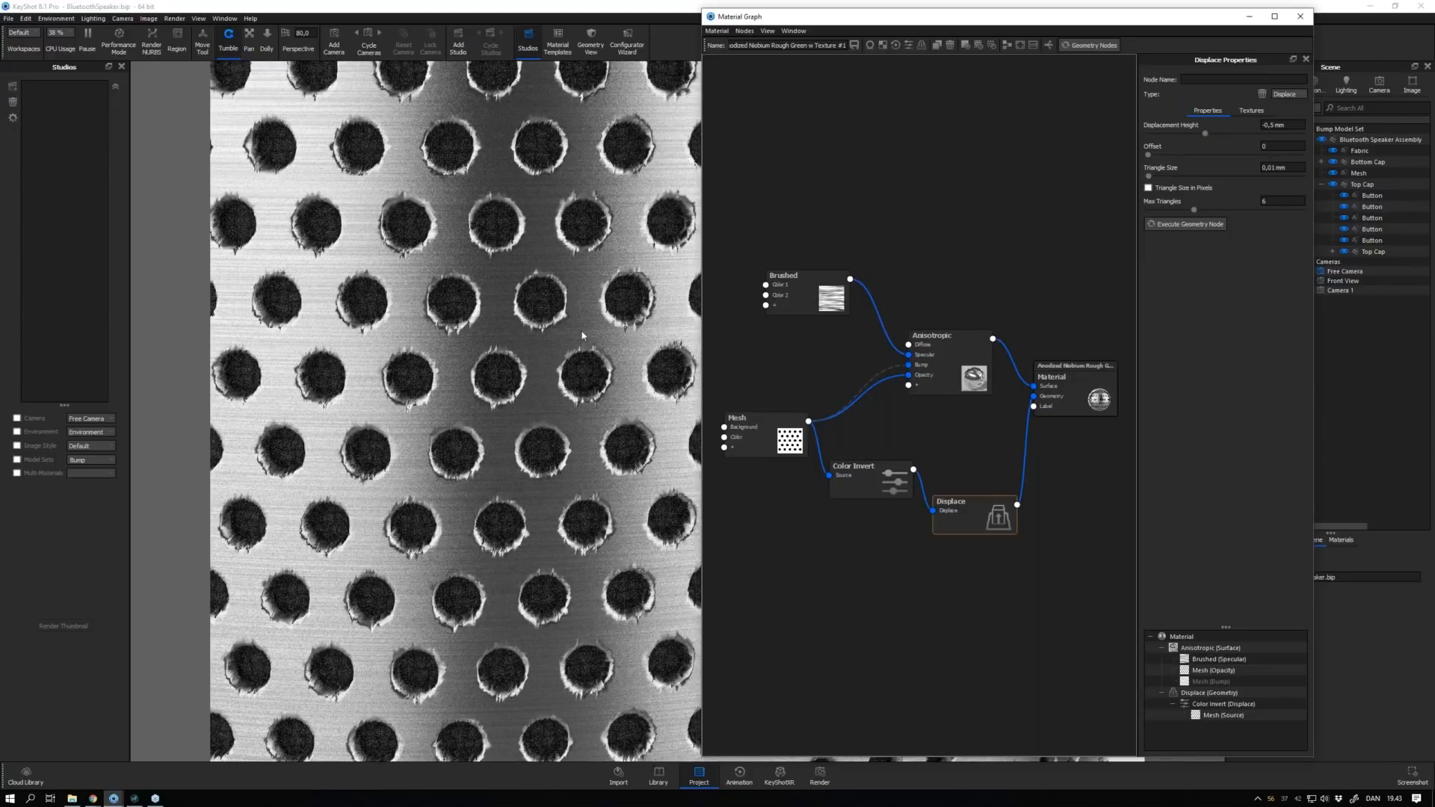
pyautogui.click(177, 39)
pyautogui.moveTo(617, 382); pyautogui.dragTo(370, 237)
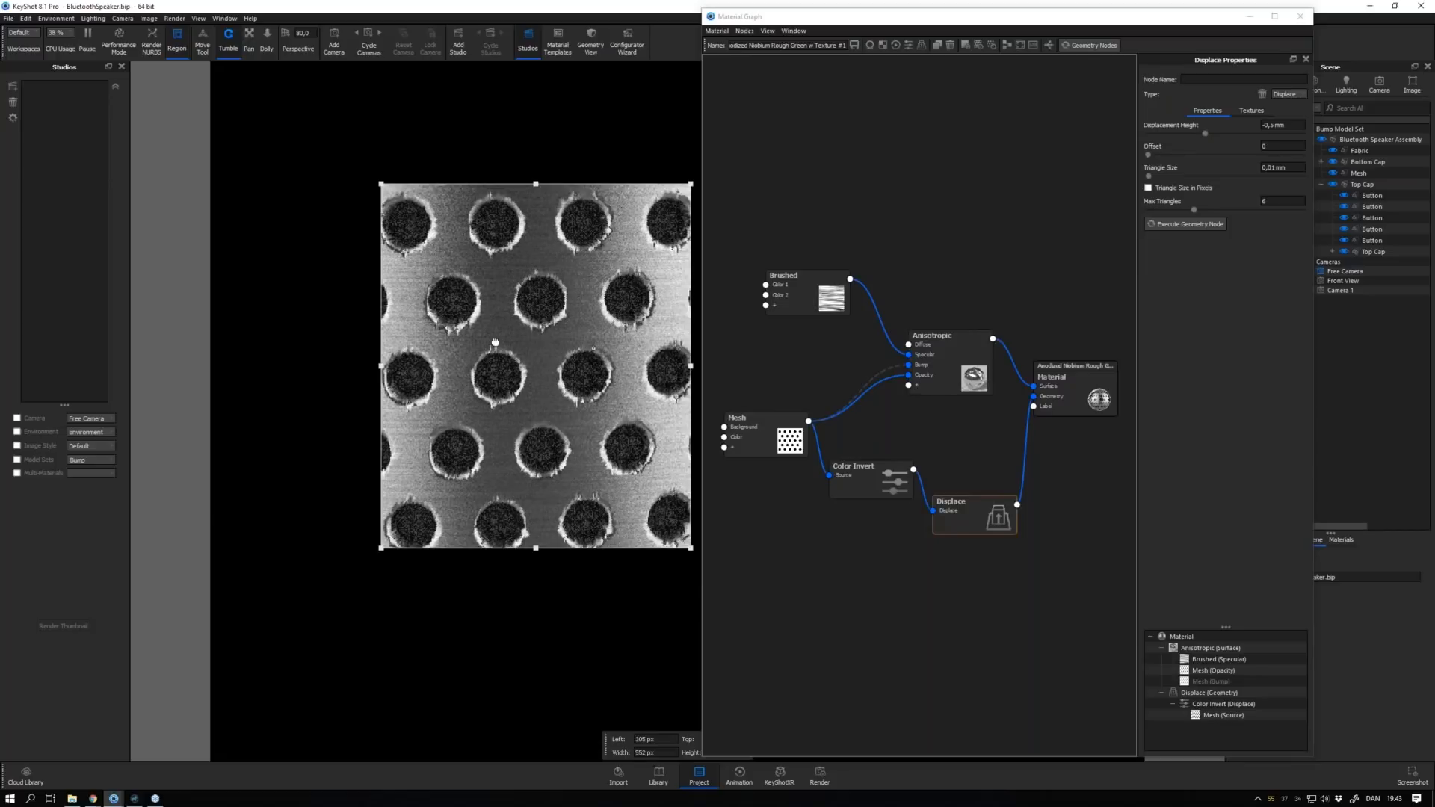
# Spread out the lower nodes, duplicate the Mesh texture, and connect the duplicate to the Anisotropic node's Opacity input
pyautogui.moveTo(963, 515); pyautogui.dragTo(1002, 528)
pyautogui.moveTo(862, 479); pyautogui.dragTo(885, 512)
pyautogui.moveTo(767, 435); pyautogui.dragTo(771, 460)
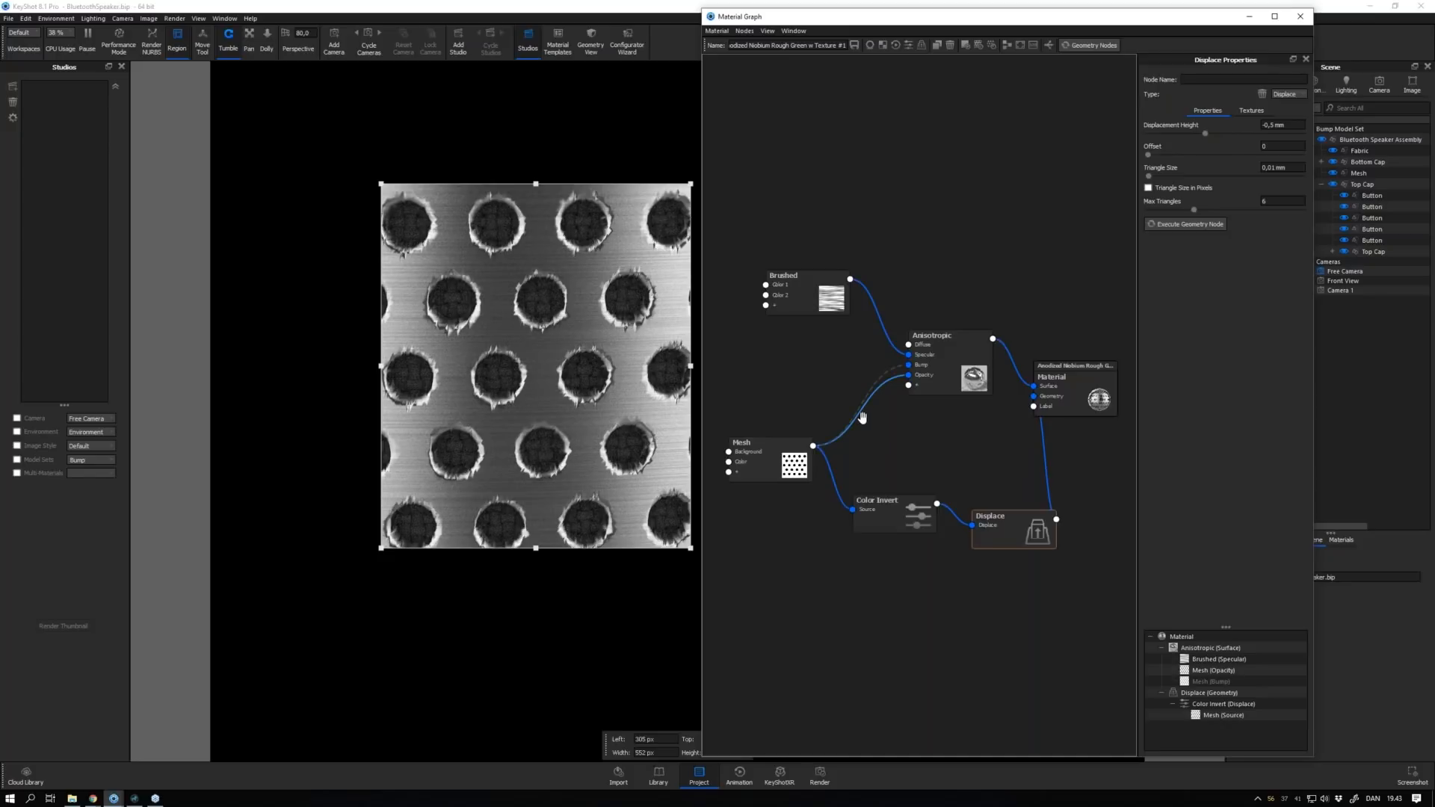
pyautogui.rightClick(791, 438)
pyautogui.click(800, 465)
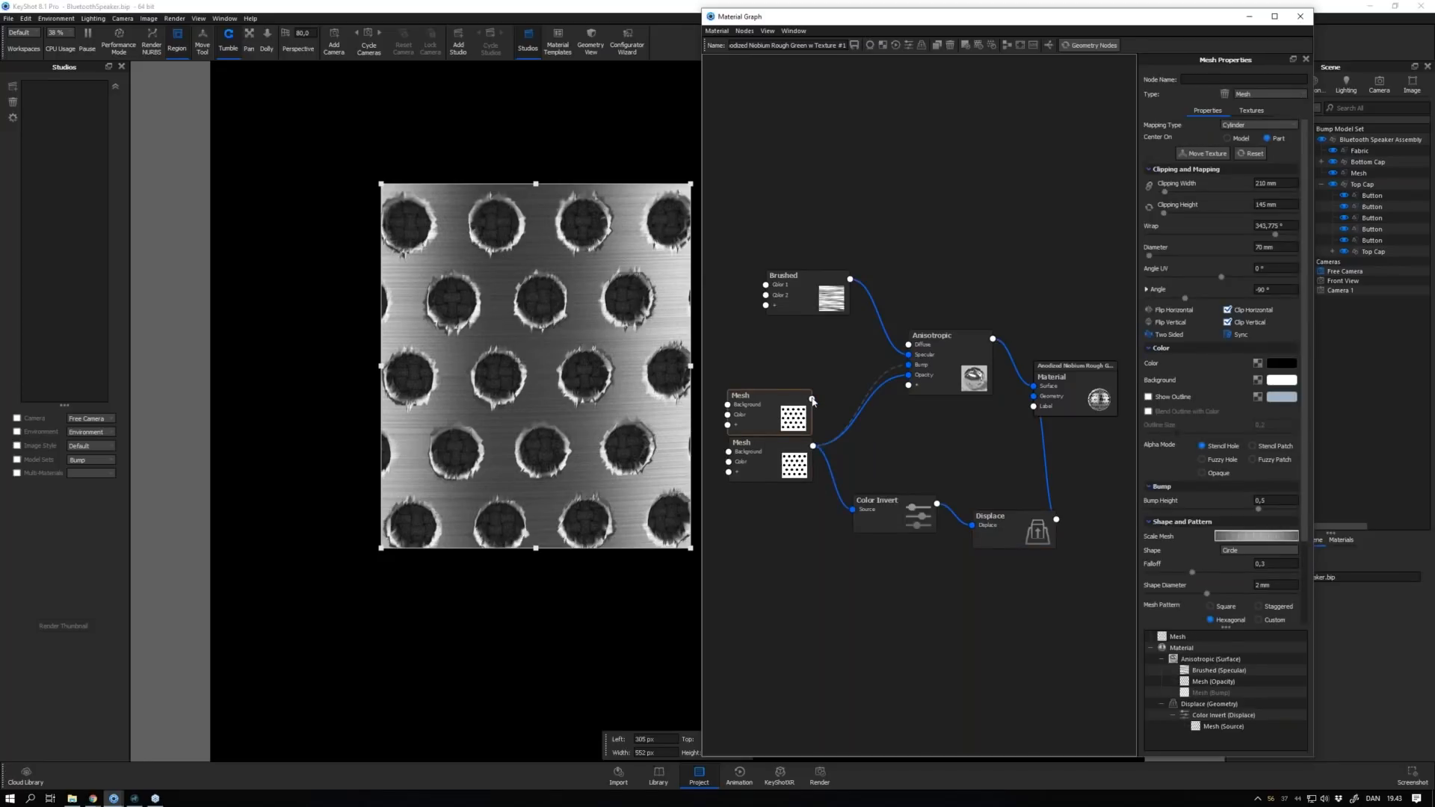
pyautogui.moveTo(812, 399); pyautogui.dragTo(908, 376)
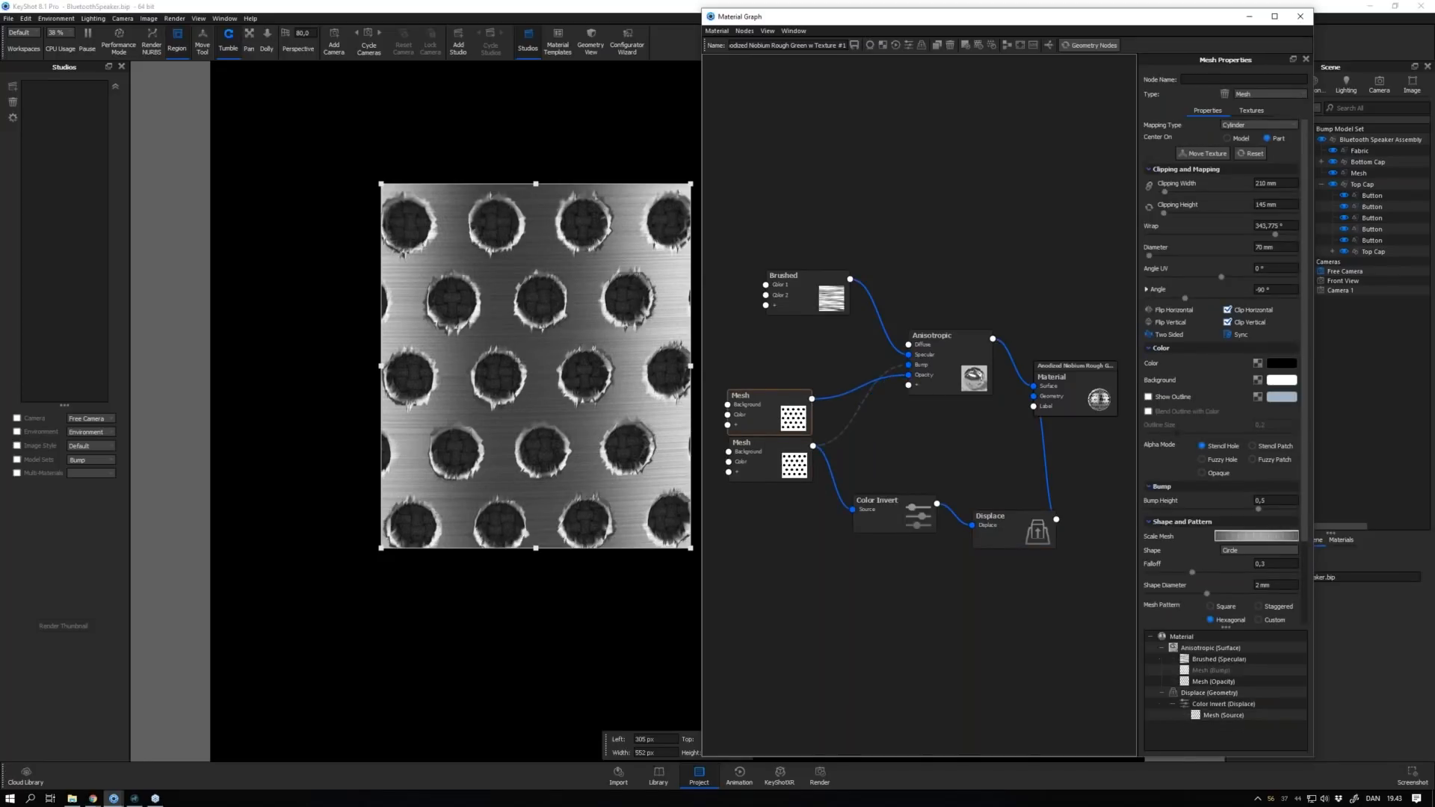
pyautogui.moveTo(792, 409); pyautogui.dragTo(794, 398)
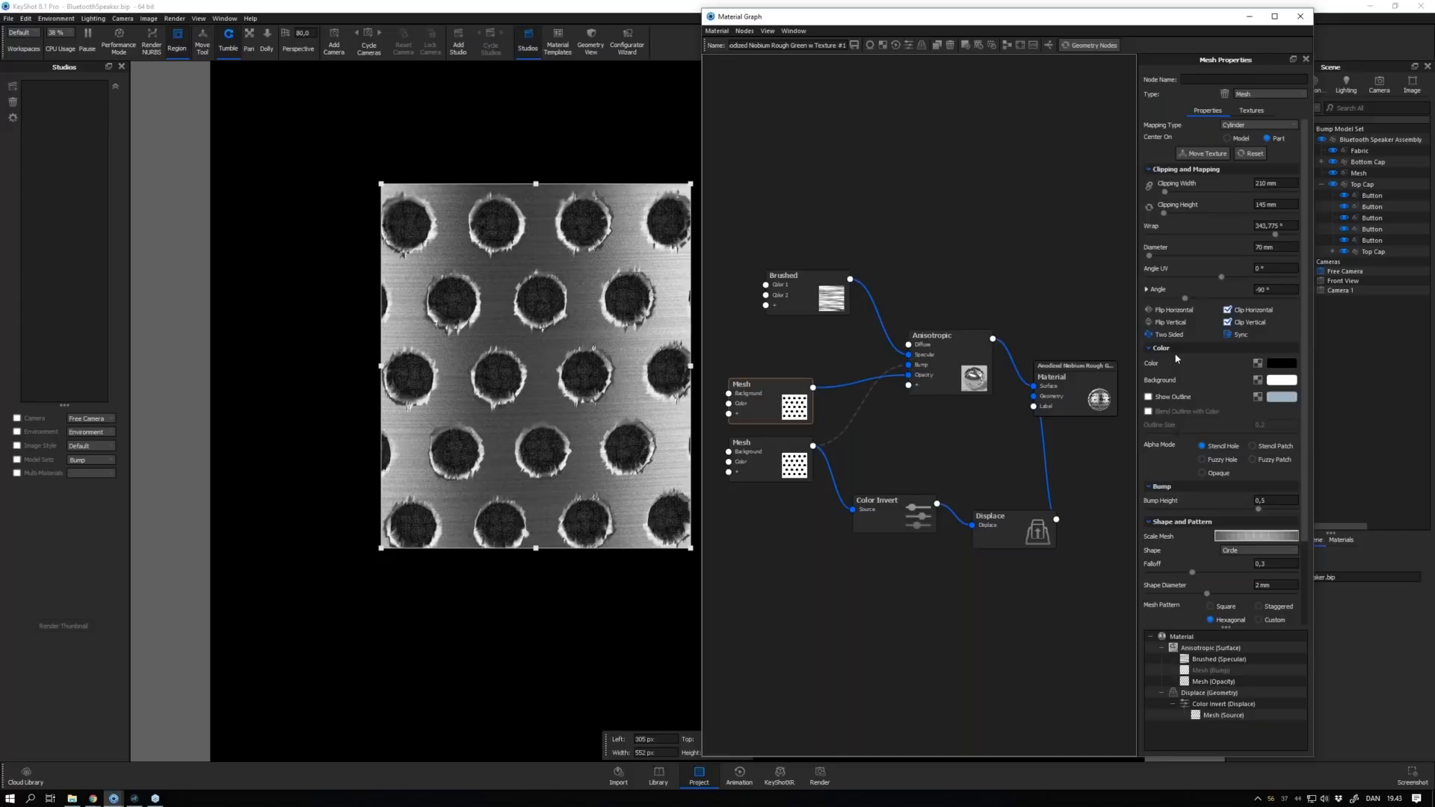
# On the duplicated Mesh texture, turn off Sync, set Falloff to 0, and reduce Shape Diameter to 1.3 mm
pyautogui.click(1227, 334)
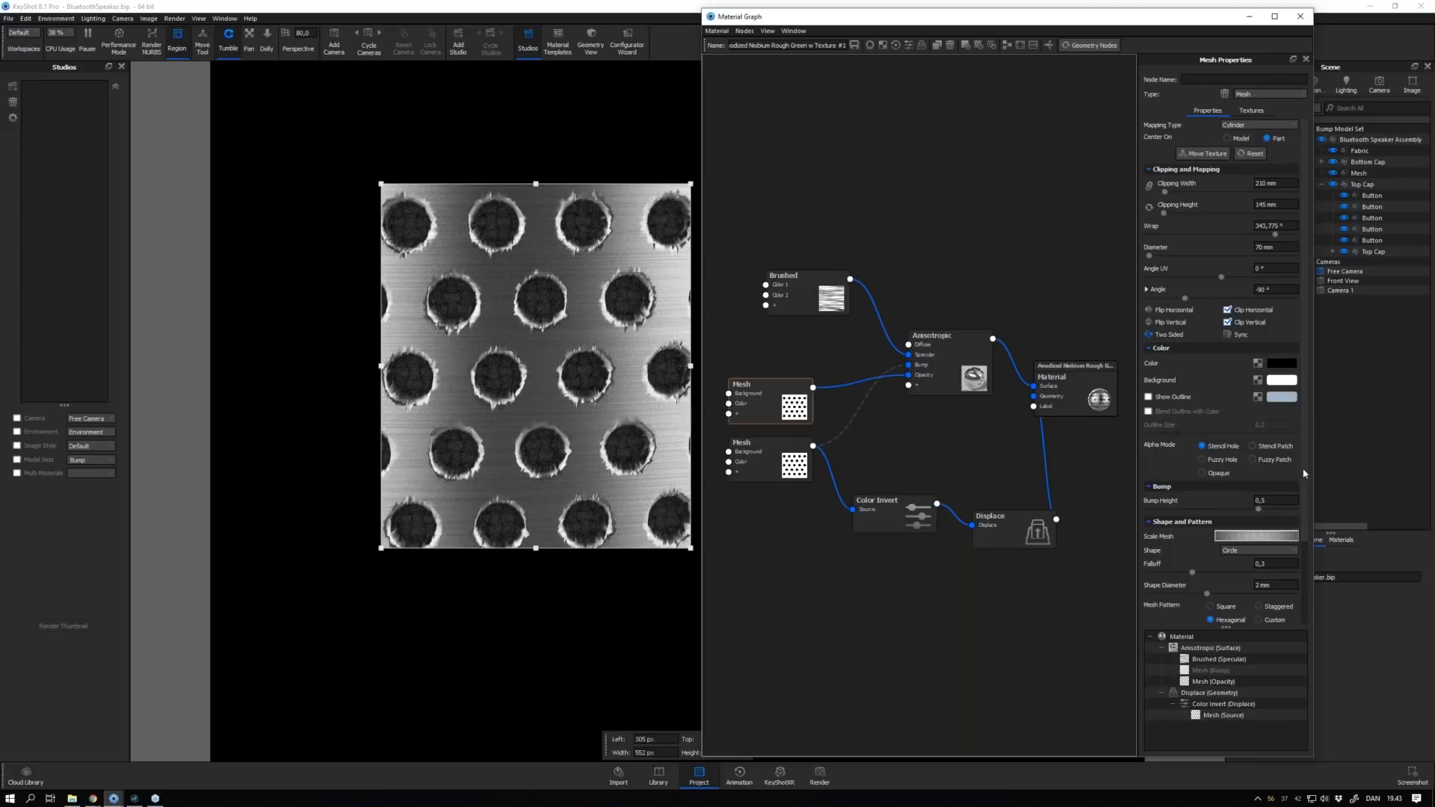
pyautogui.scroll(-2, 1305, 473)
pyautogui.click(1275, 492)
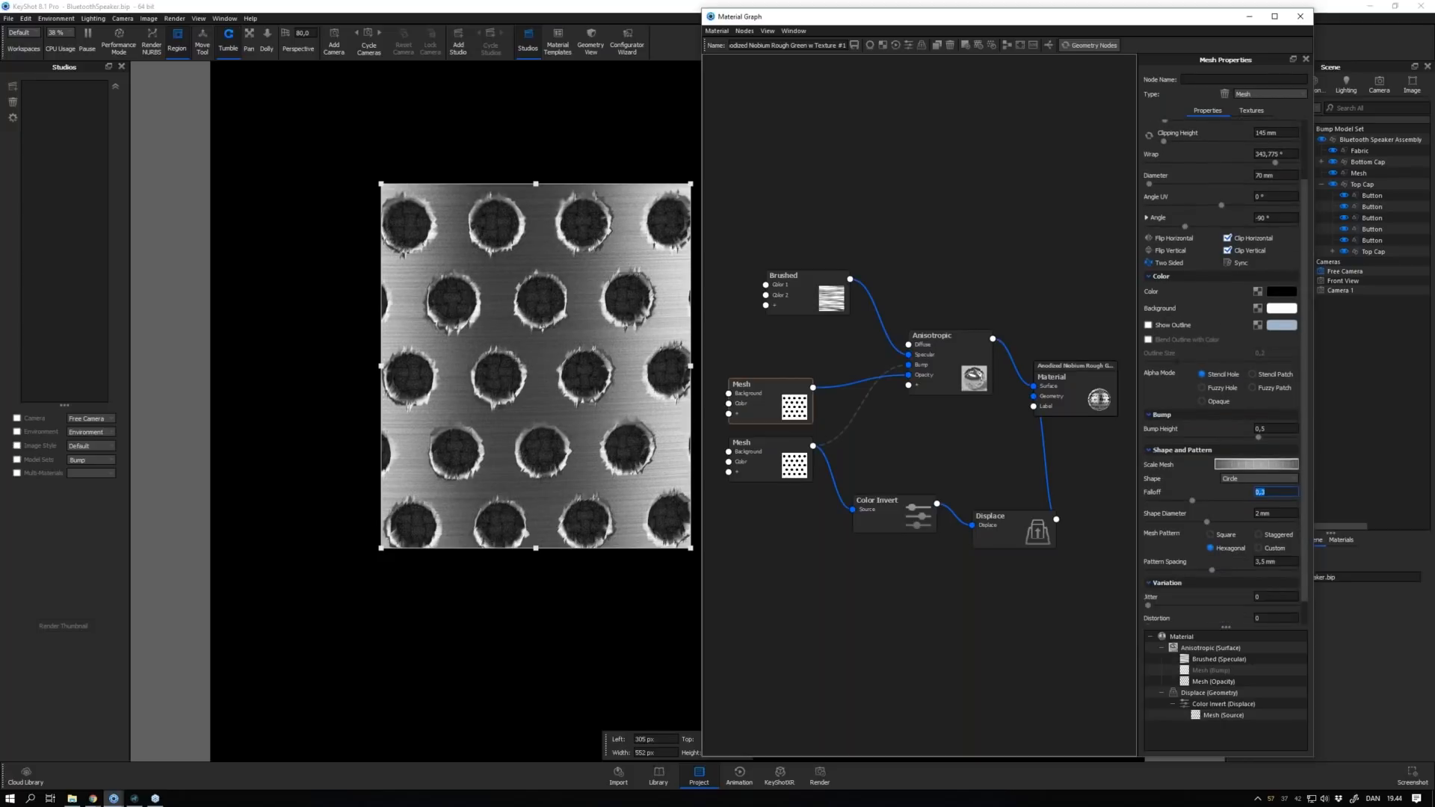
pyautogui.write('0')
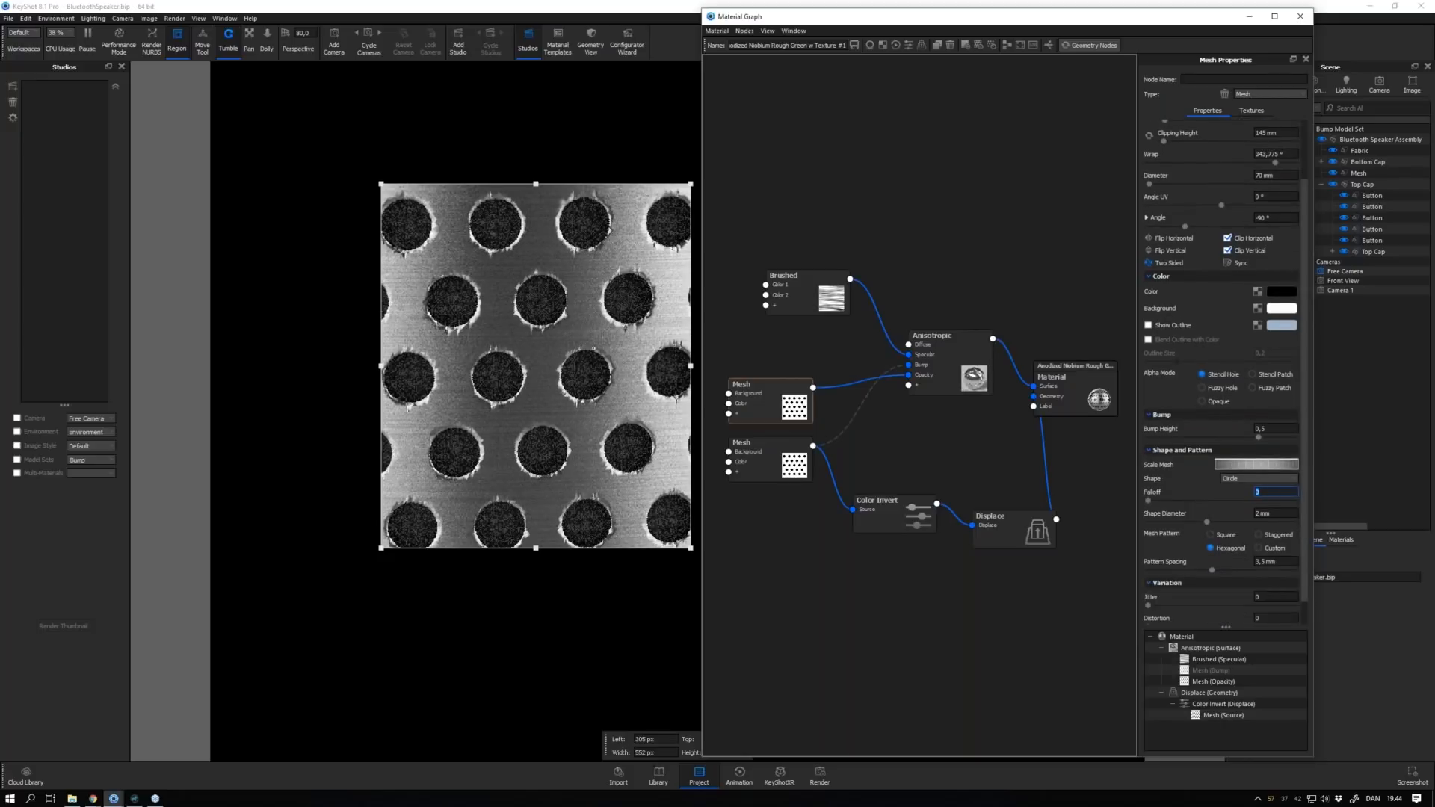
pyautogui.scroll(3, 618, 304)
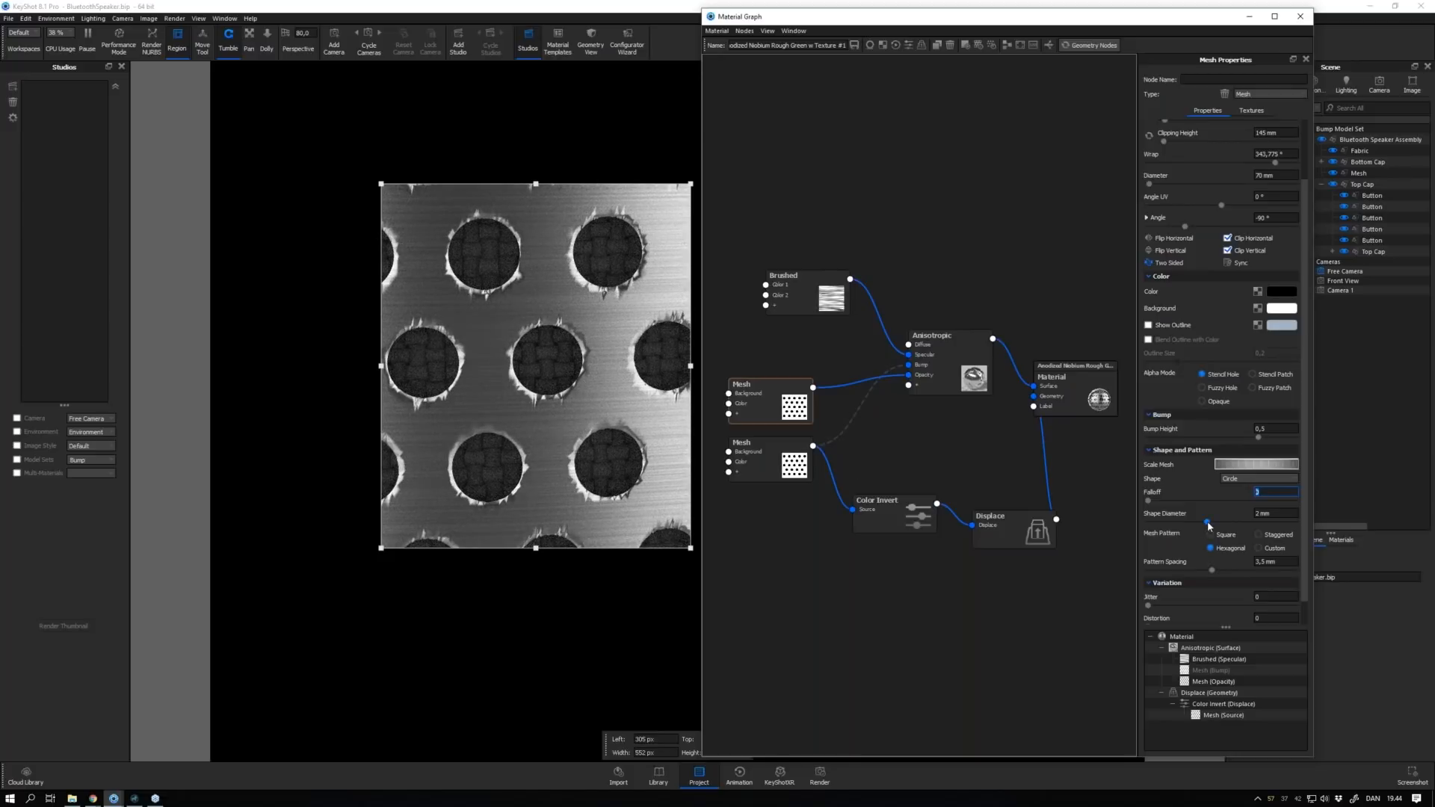
pyautogui.moveTo(1209, 525); pyautogui.dragTo(1189, 523)
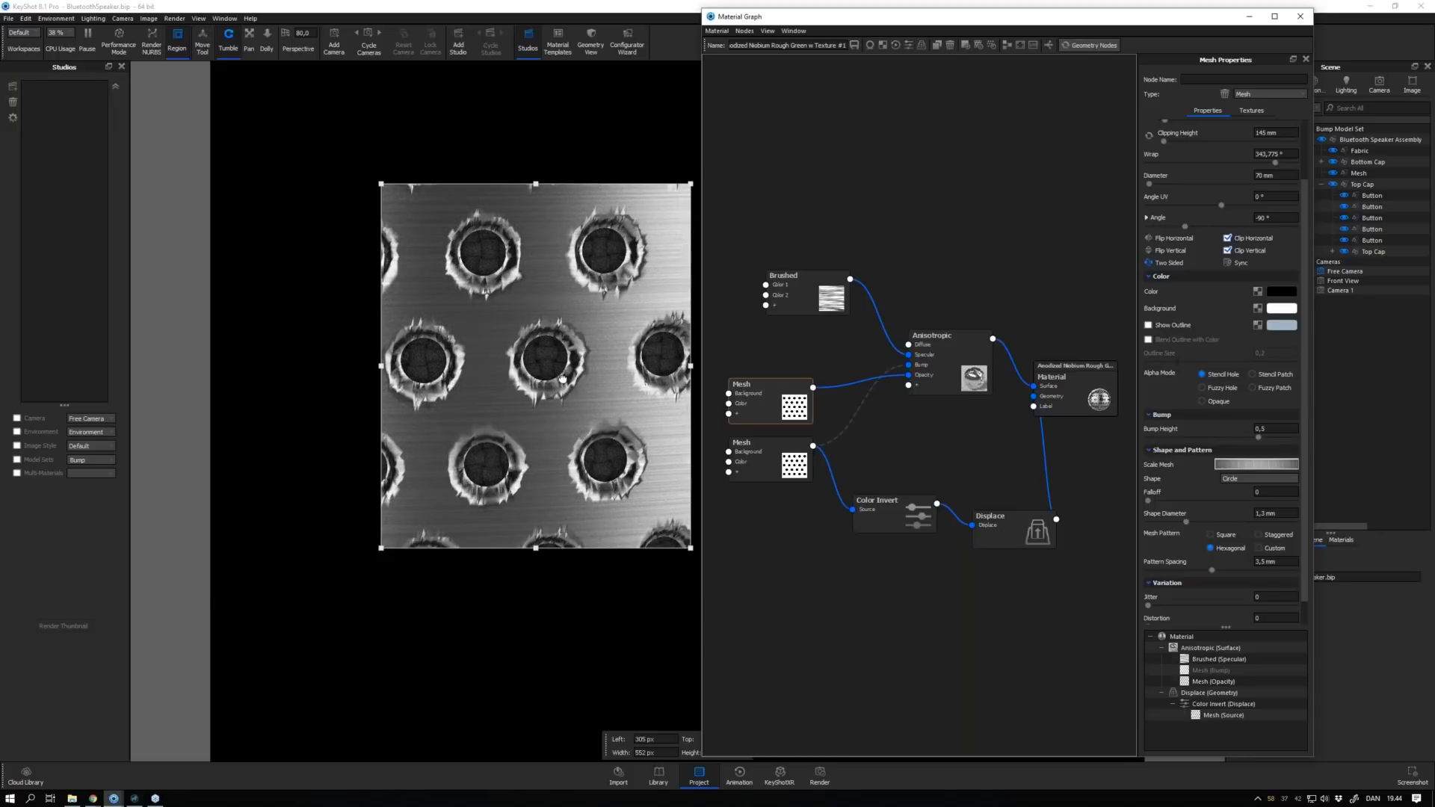
# Tidy the positions of both Mesh nodes and the Anisotropic node, and open the Color Invert node's properties
pyautogui.moveTo(741, 467); pyautogui.dragTo(728, 478)
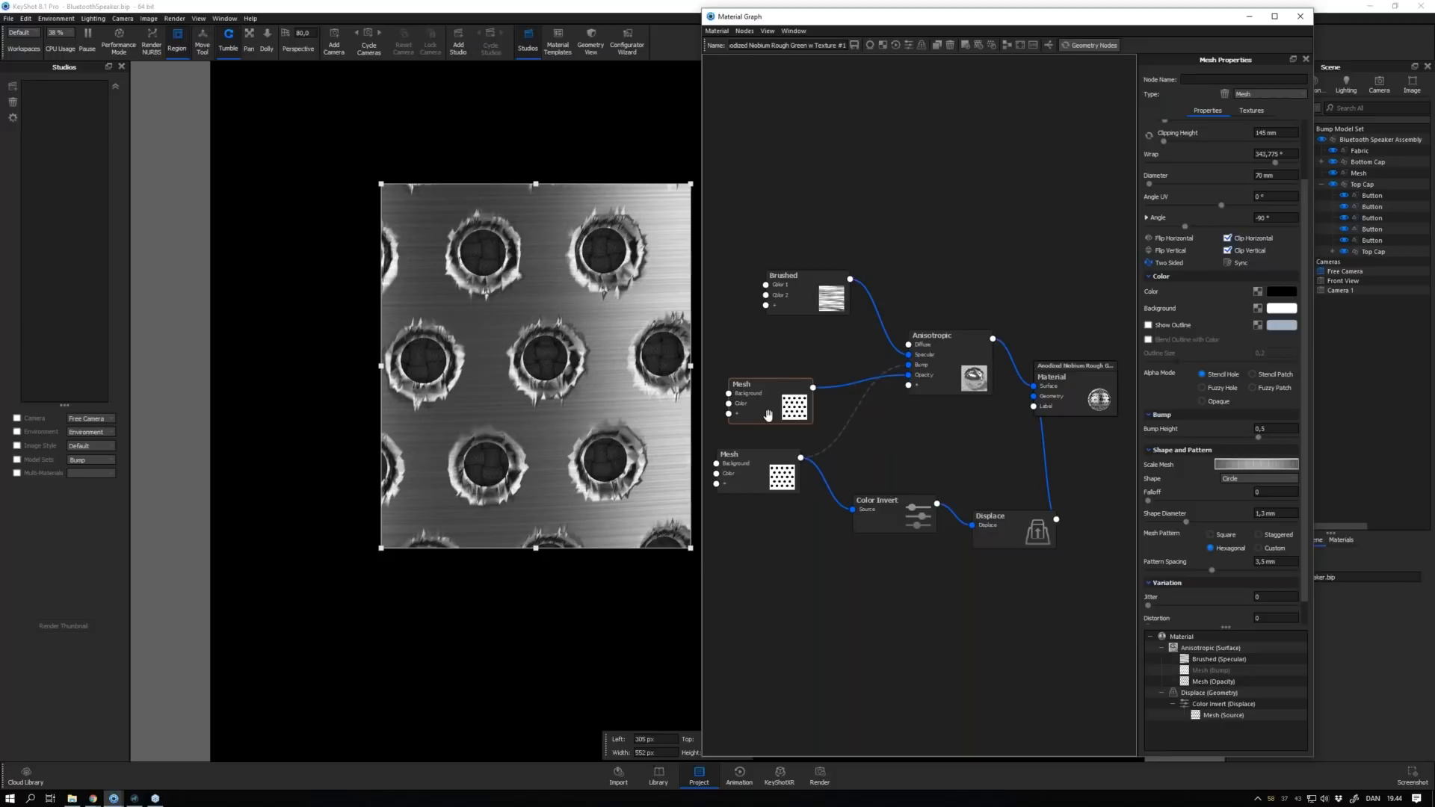
pyautogui.moveTo(769, 415); pyautogui.dragTo(770, 425)
pyautogui.moveTo(923, 375); pyautogui.dragTo(922, 385)
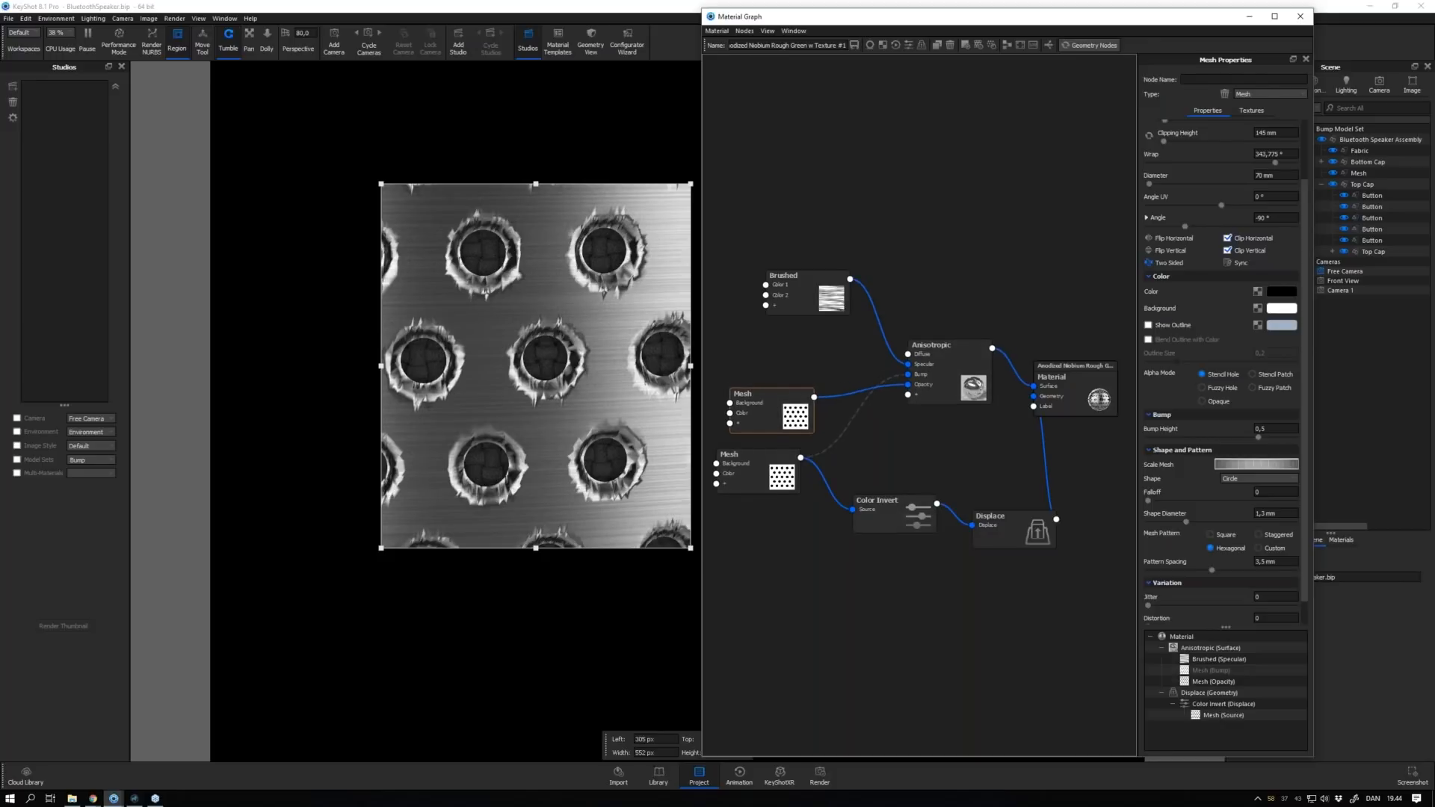
pyautogui.click(878, 517)
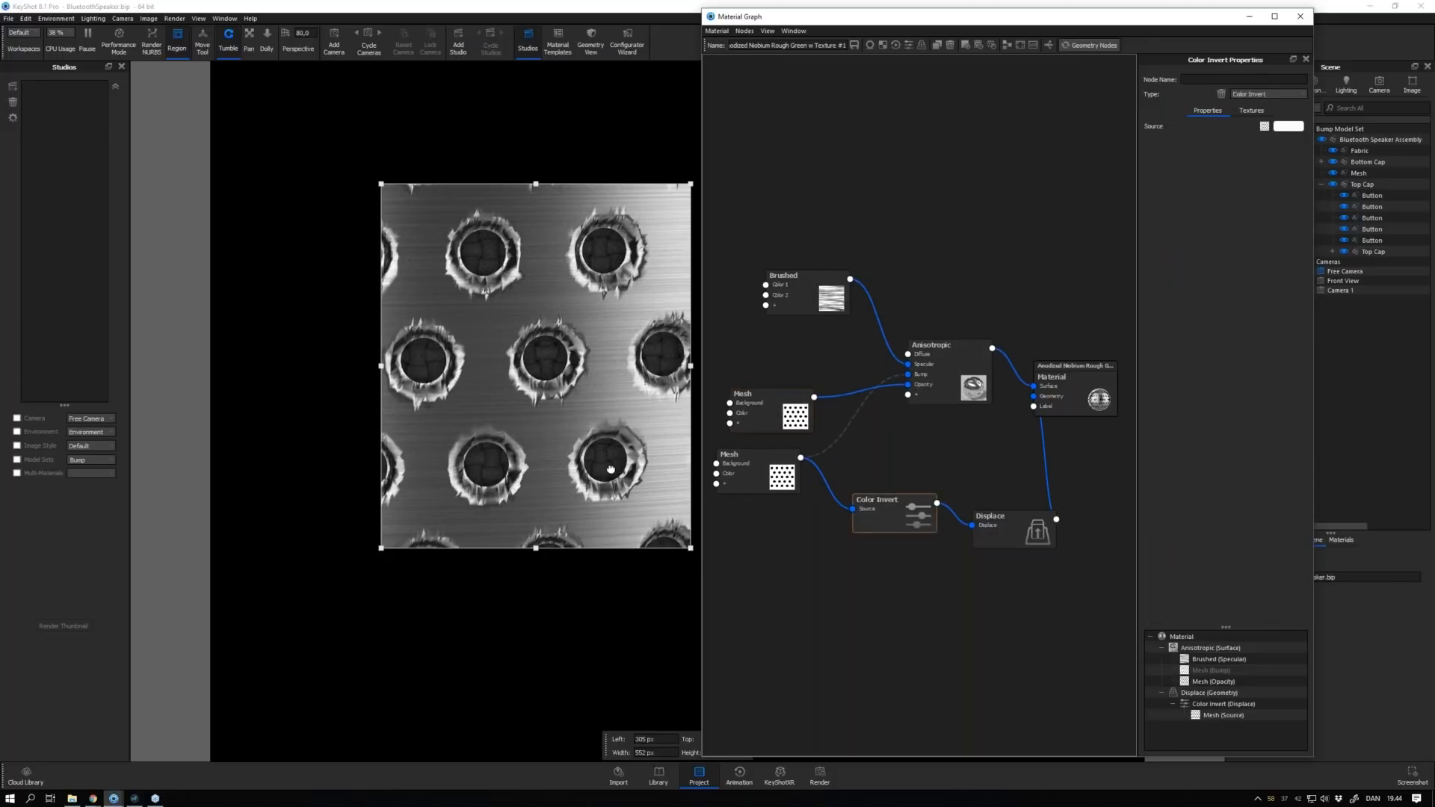
# Open the Displace node's properties, inspect the displaced holes up close, and align the Displace node beside Color Invert
pyautogui.click(1006, 532)
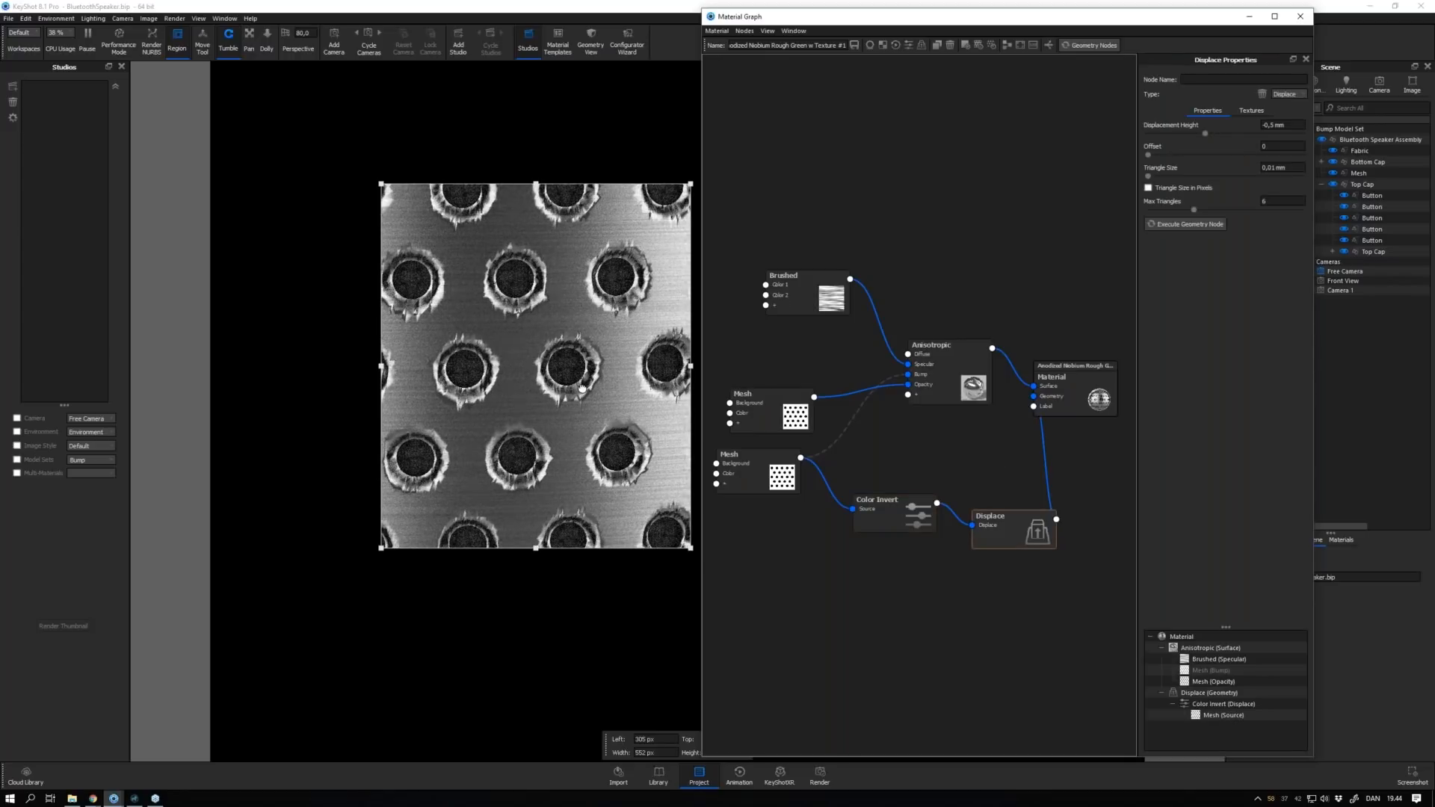
pyautogui.scroll(2, 550, 369)
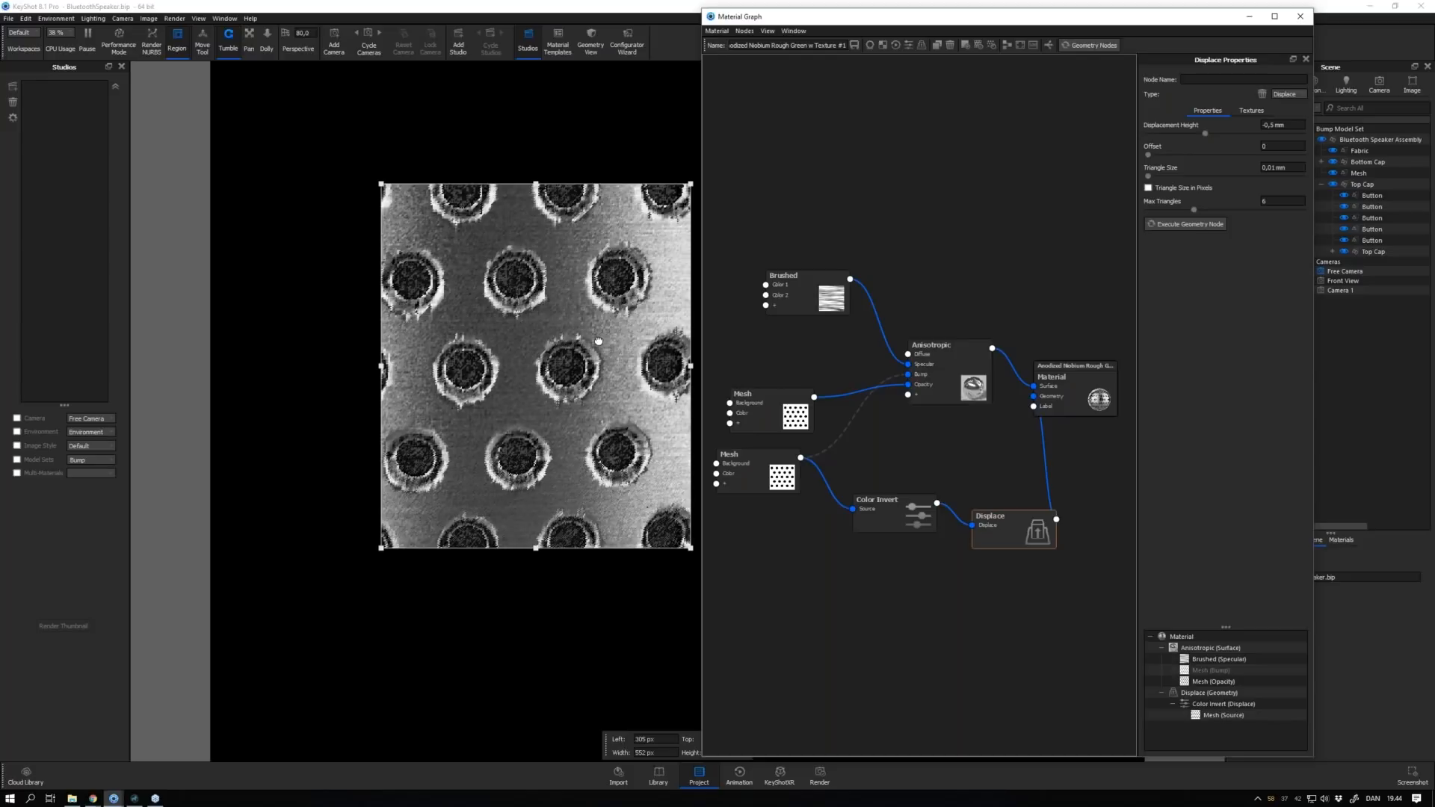
pyautogui.moveTo(599, 341); pyautogui.dragTo(587, 340, button='middle')
pyautogui.scroll(-2, 586, 339)
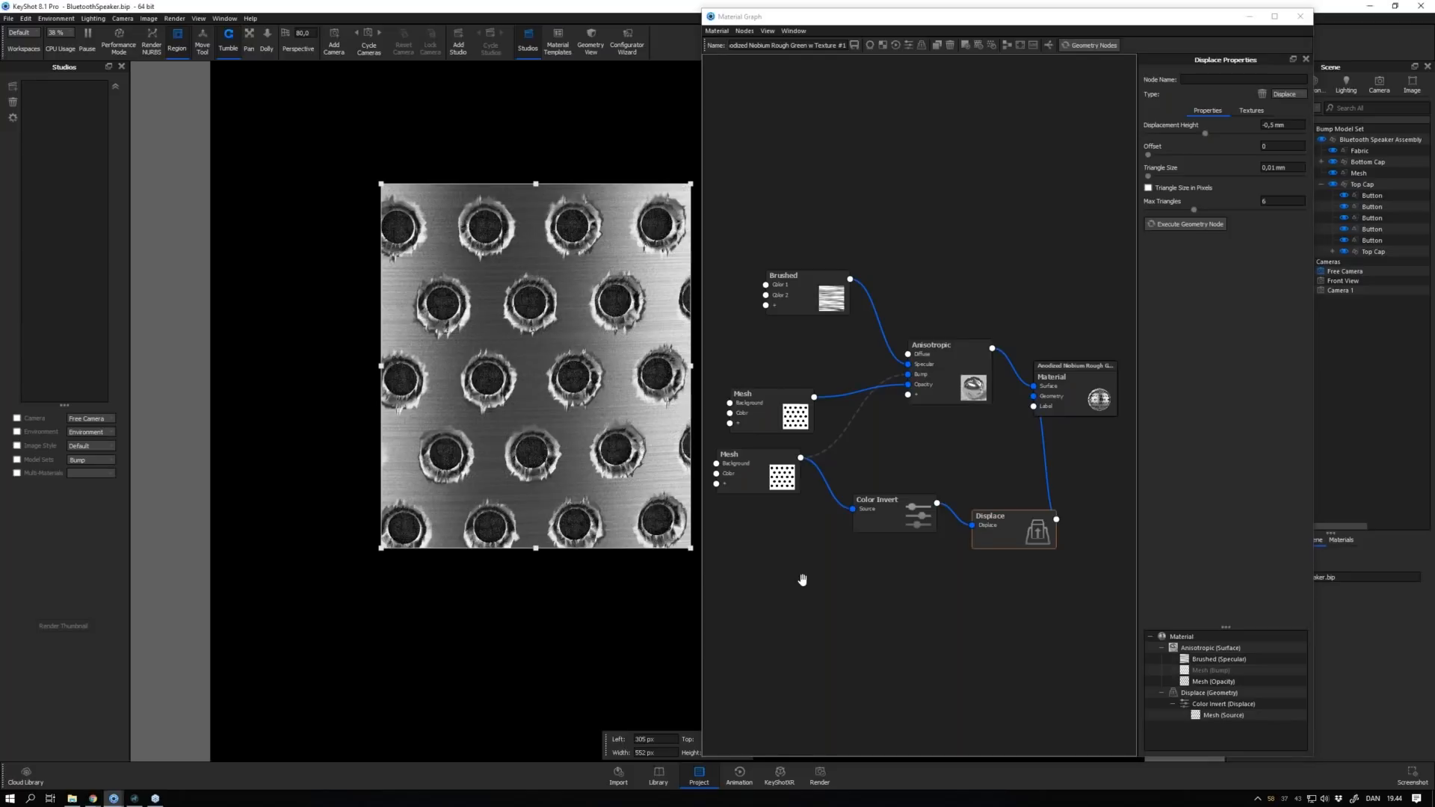
pyautogui.moveTo(977, 545); pyautogui.dragTo(971, 526)
pyautogui.moveTo(895, 522); pyautogui.dragTo(894, 522)
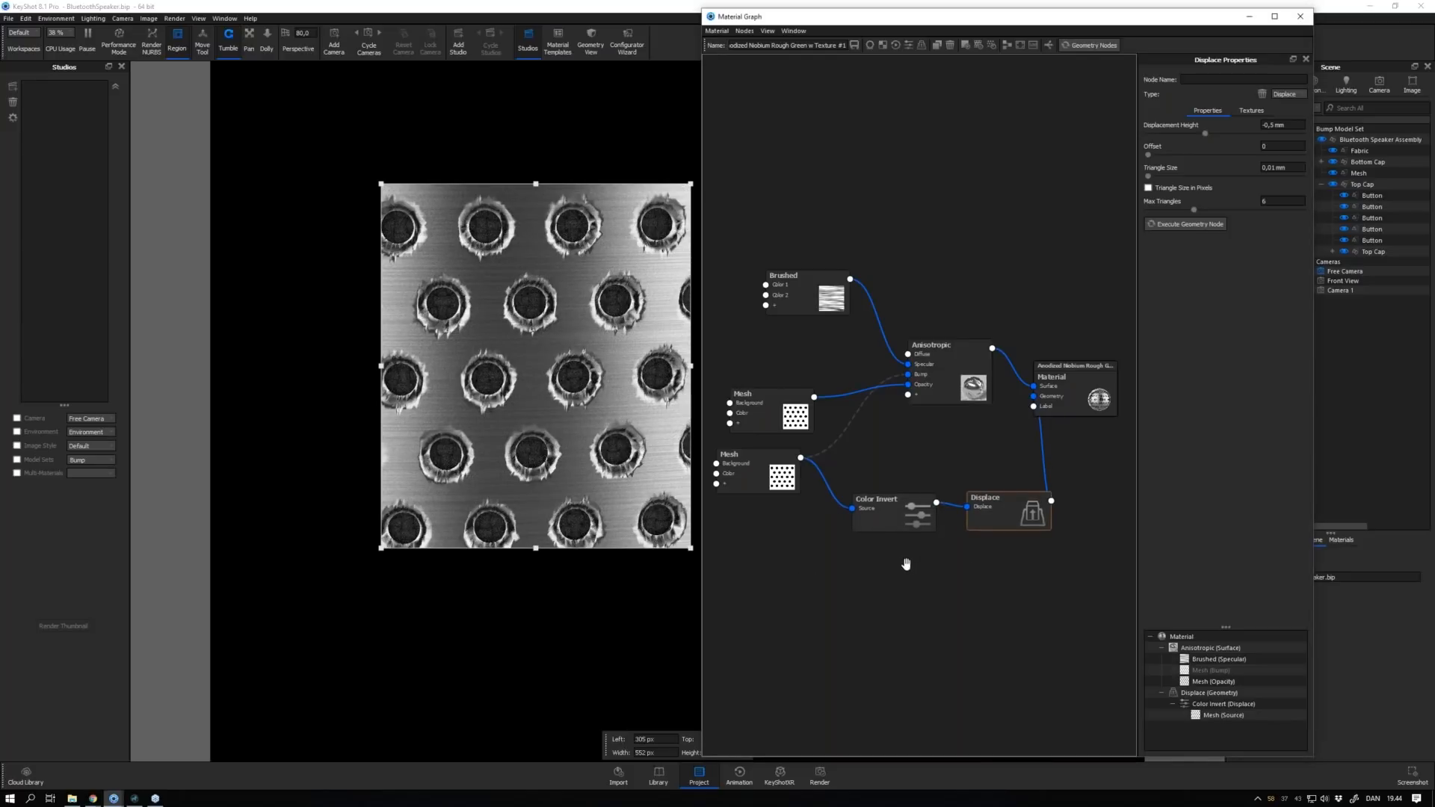
# Hide the Mesh part, open the underlying fabric's material graph, and copy its Weave, Color Adjust and Plastic nodes
pyautogui.click(1332, 182)
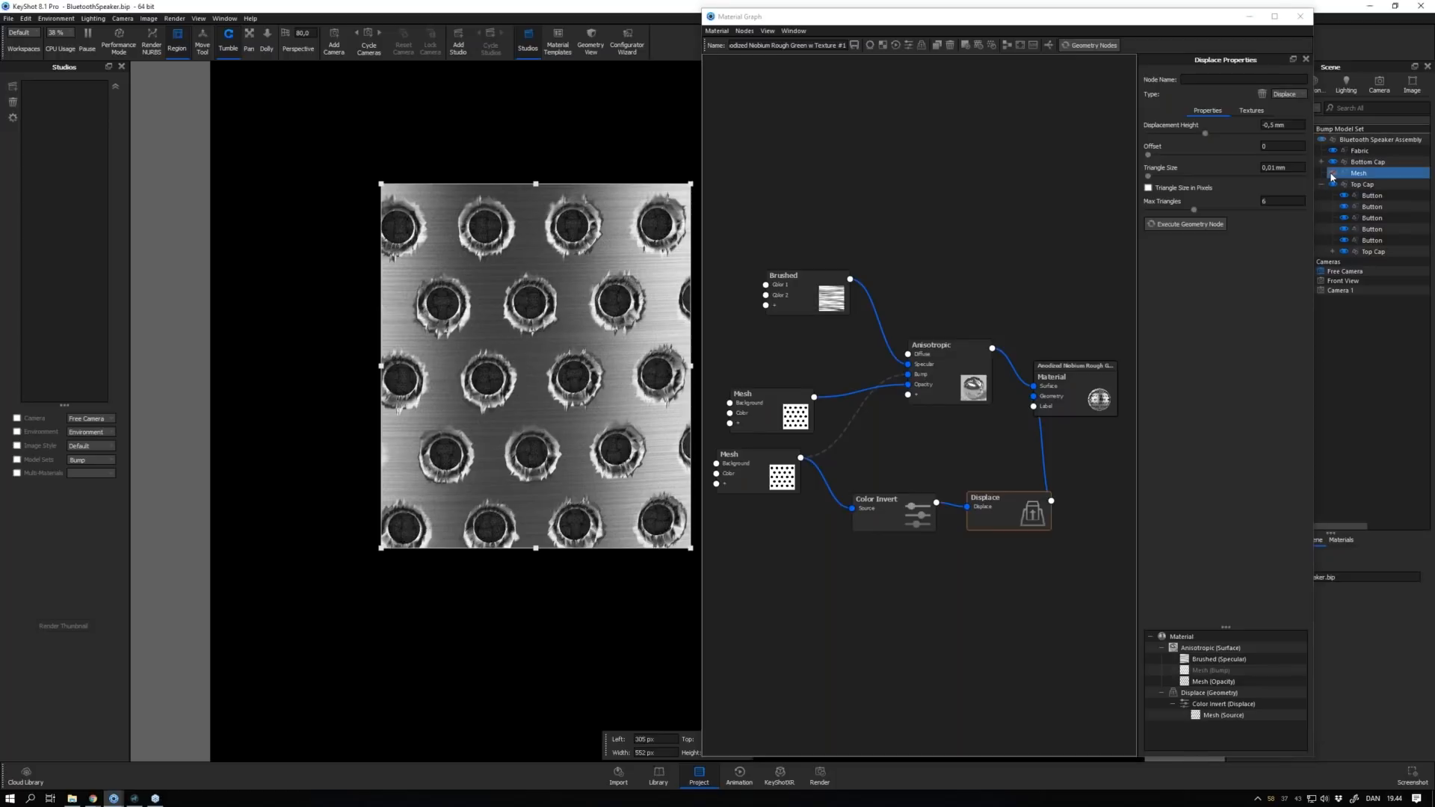
pyautogui.click(1332, 173)
pyautogui.rightClick(627, 291)
pyautogui.click(645, 309)
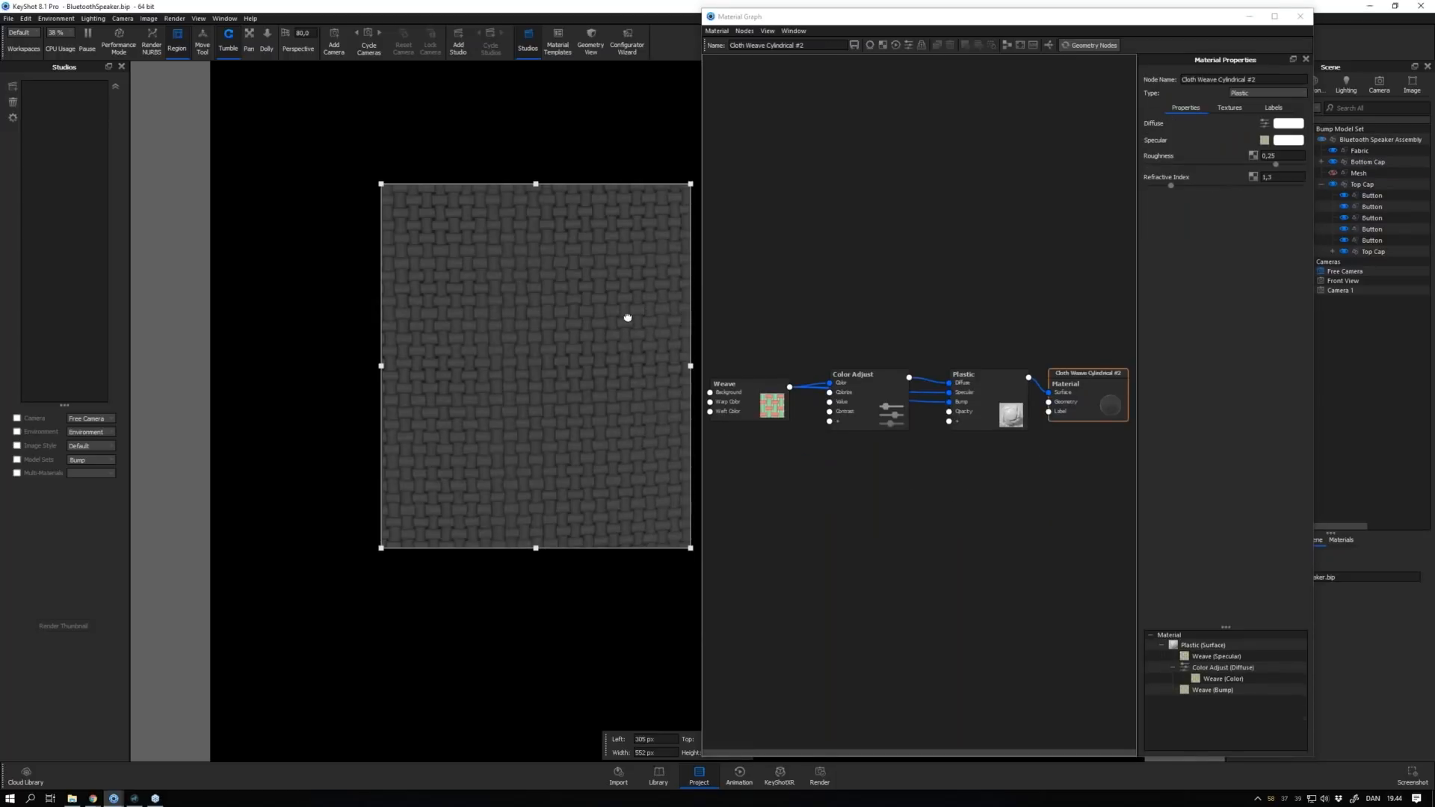
pyautogui.moveTo(755, 335); pyautogui.dragTo(1032, 440)
pyautogui.moveTo(973, 396); pyautogui.dragTo(970, 390)
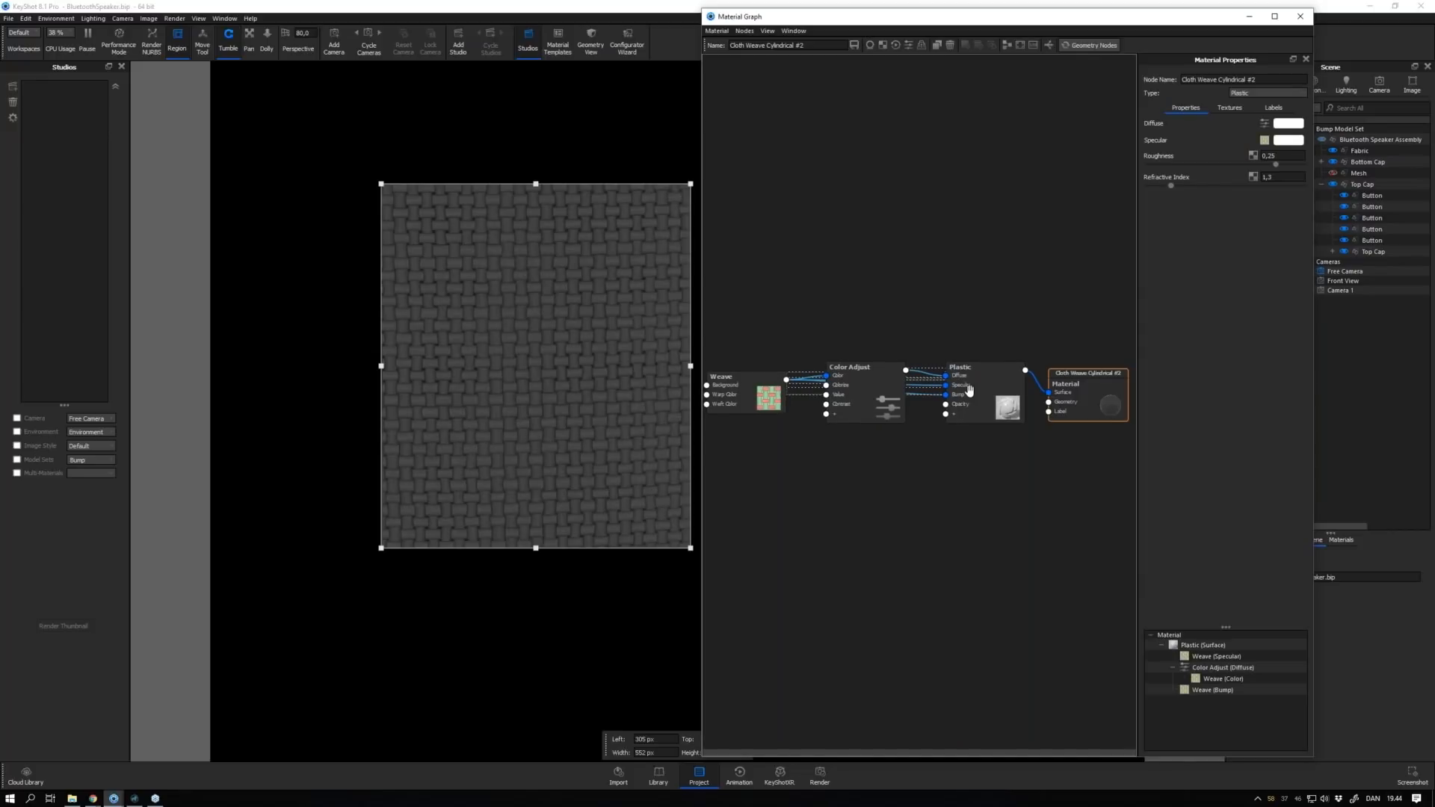
# Show the Mesh part again and reopen its material graph
pyautogui.click(1327, 153)
pyautogui.click(1335, 175)
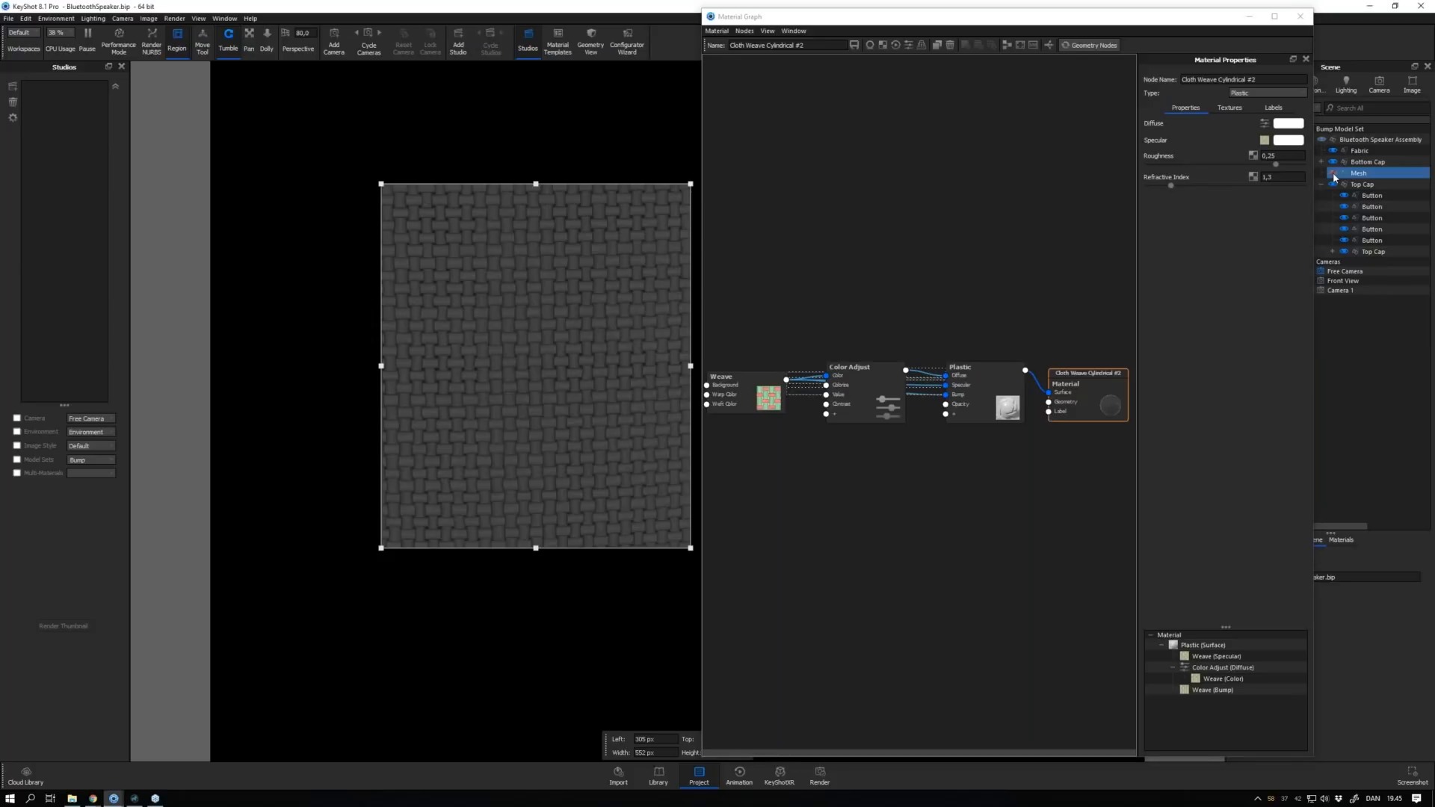
pyautogui.click(1333, 172)
pyautogui.rightClick(624, 256)
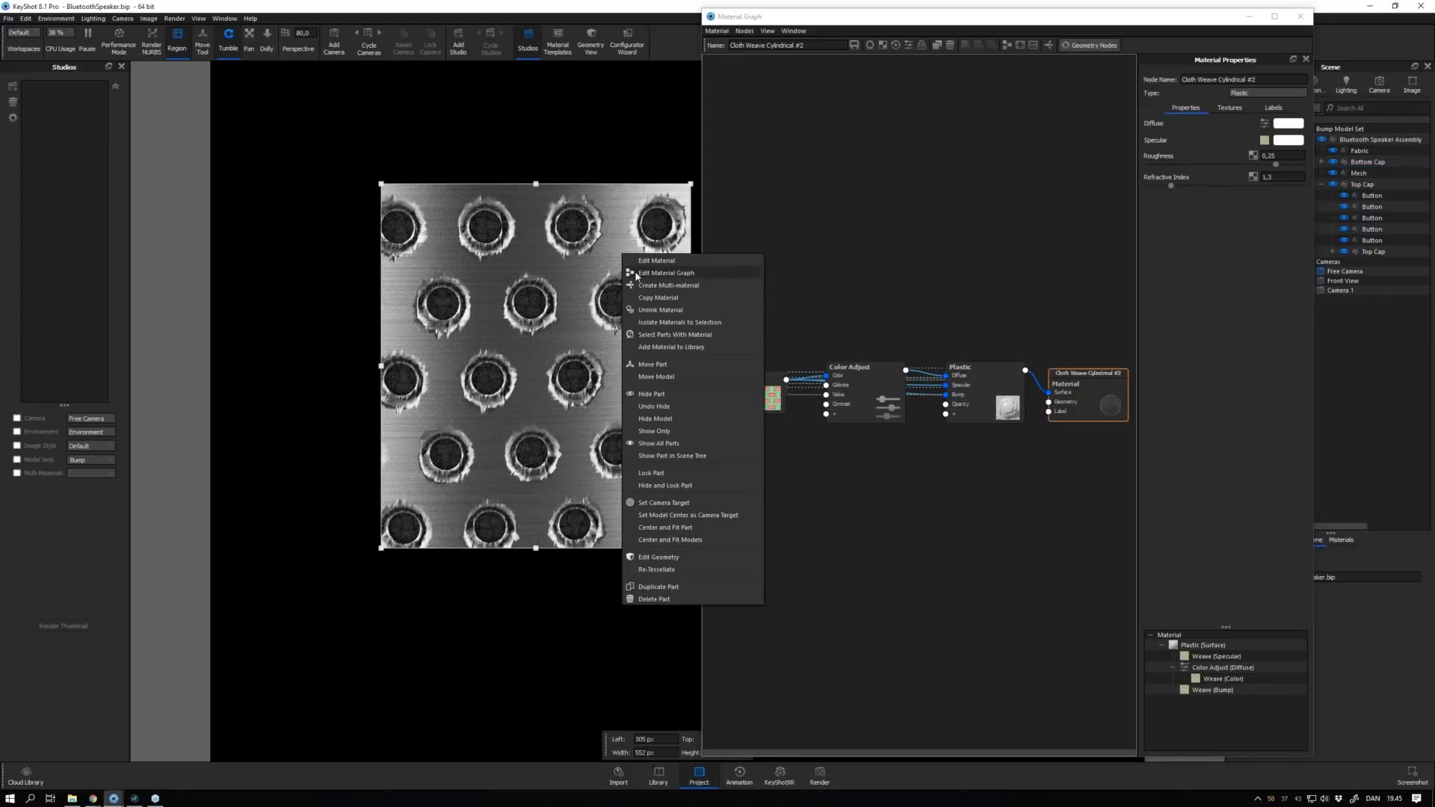
pyautogui.click(636, 274)
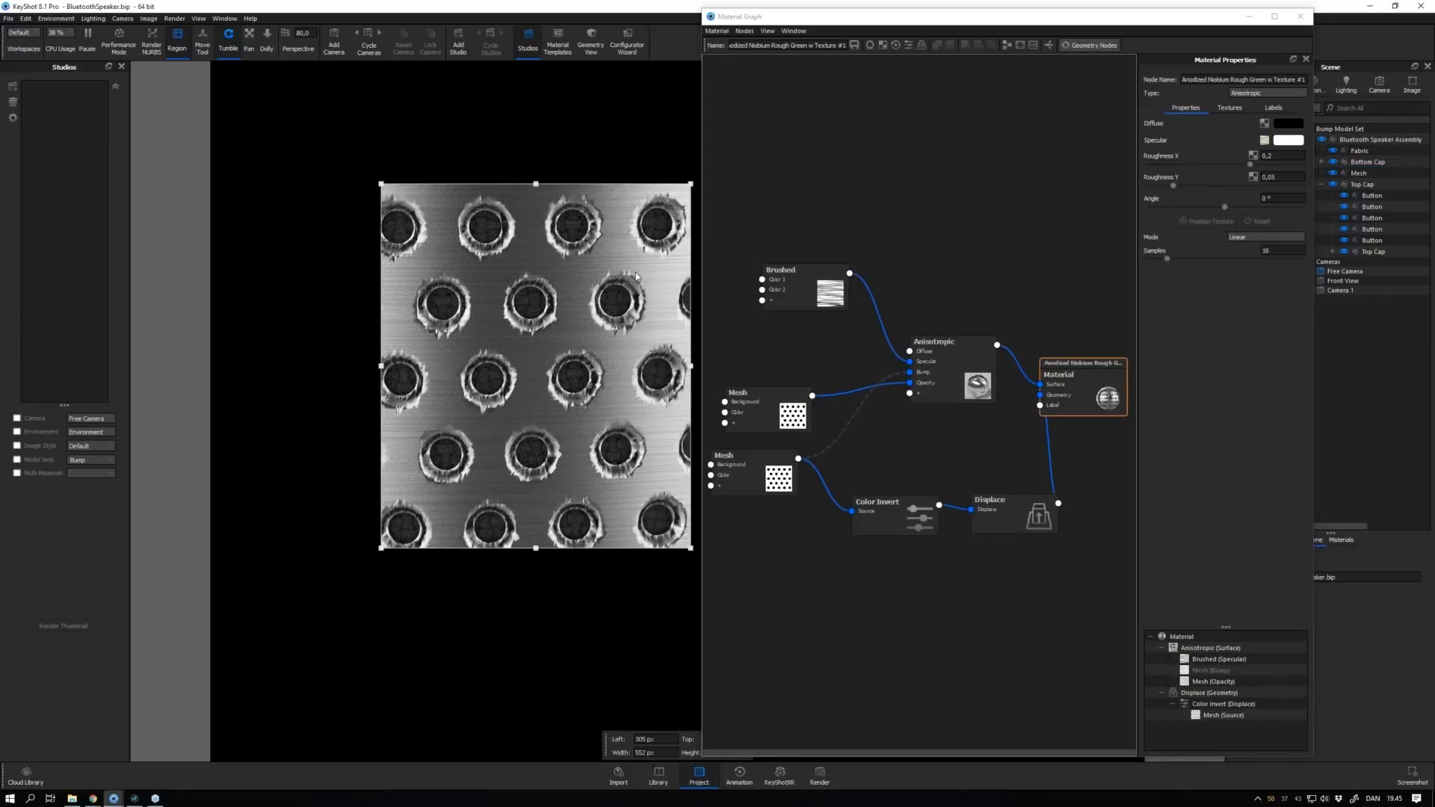
# Rearrange the Color Invert, Displace and Material nodes to make room, and paste the copied fabric nodes below them
pyautogui.moveTo(889, 516); pyautogui.dragTo(881, 471)
pyautogui.moveTo(1077, 388); pyautogui.dragTo(1095, 390)
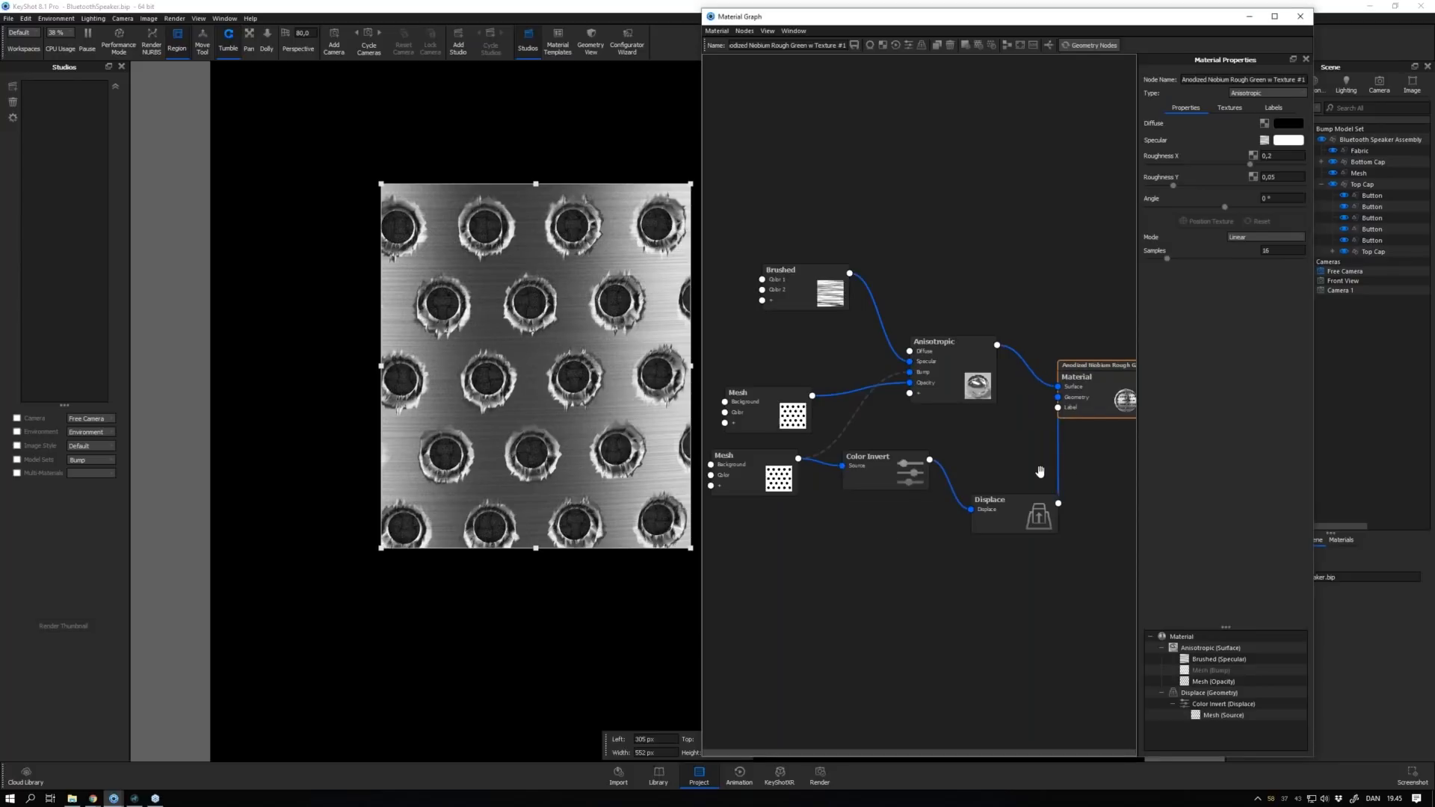
pyautogui.moveTo(1011, 516); pyautogui.dragTo(992, 458)
pyautogui.rightClick(871, 582)
pyautogui.click(878, 643)
pyautogui.moveTo(882, 620); pyautogui.dragTo(880, 623)
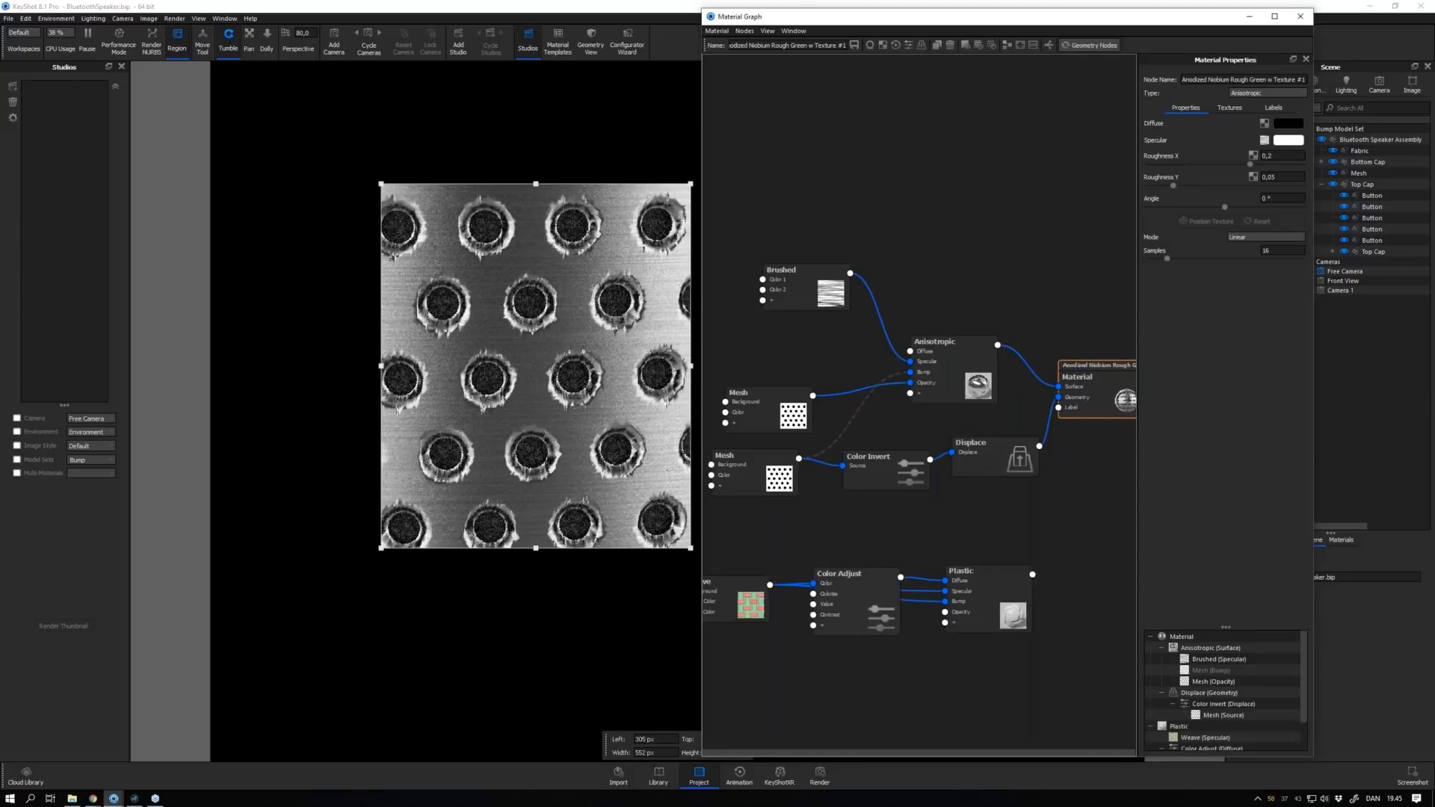
# Connect the pasted Plastic node to the Material node as a label, and space out the Color Adjust, Anisotropic and upper Mesh nodes
pyautogui.moveTo(1032, 574); pyautogui.dragTo(1076, 419)
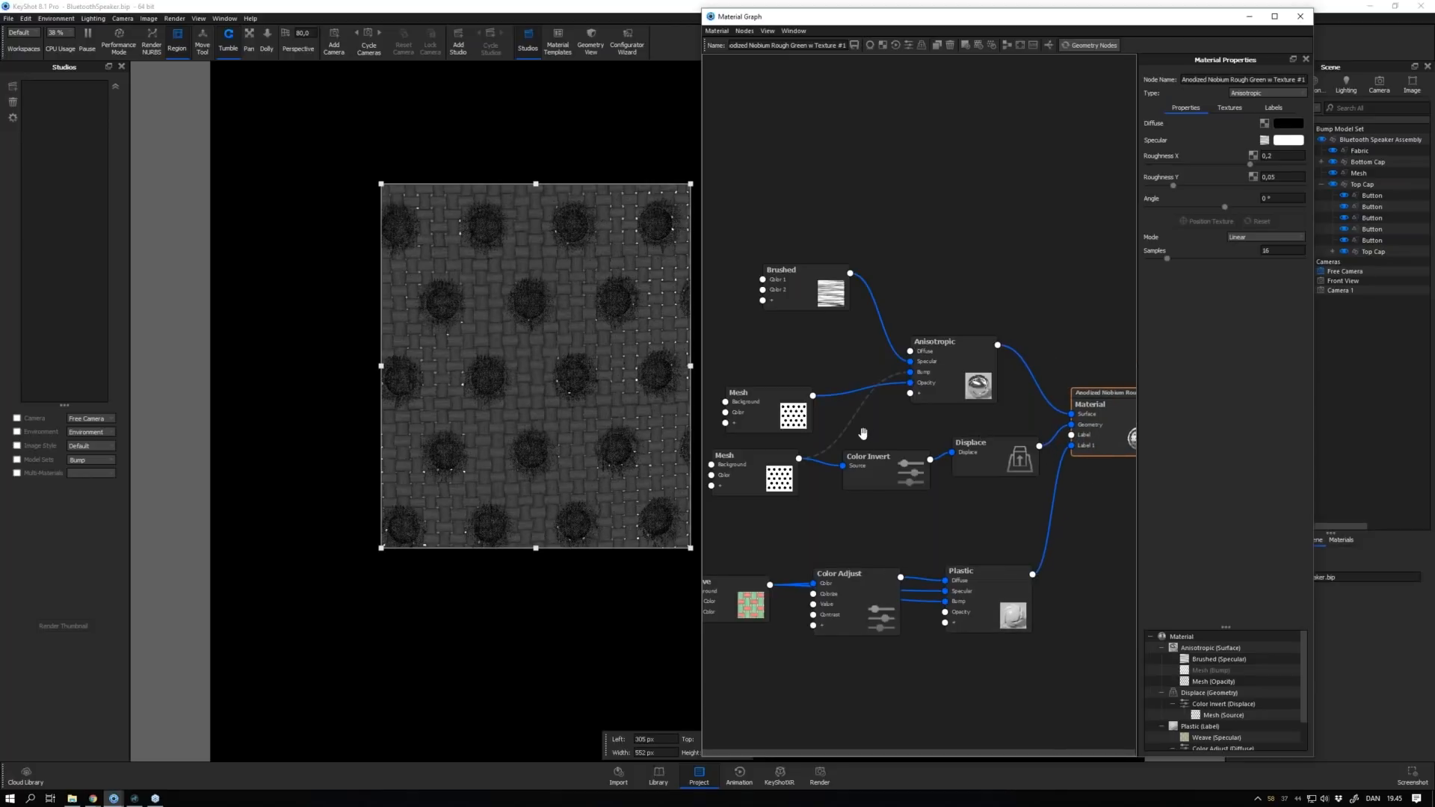
pyautogui.moveTo(869, 602); pyautogui.dragTo(867, 588)
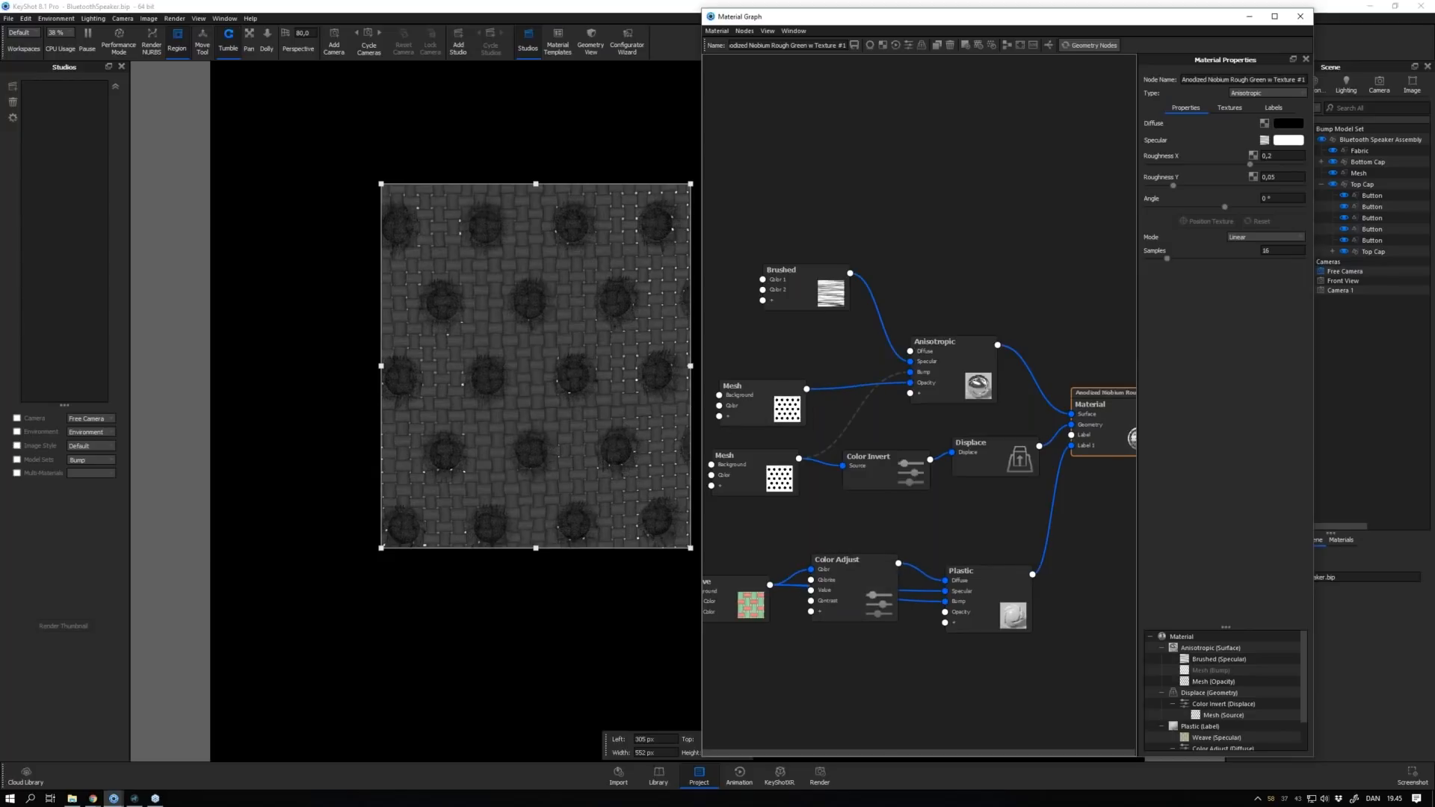
pyautogui.moveTo(946, 359); pyautogui.dragTo(951, 344)
pyautogui.moveTo(788, 413); pyautogui.dragTo(777, 399)
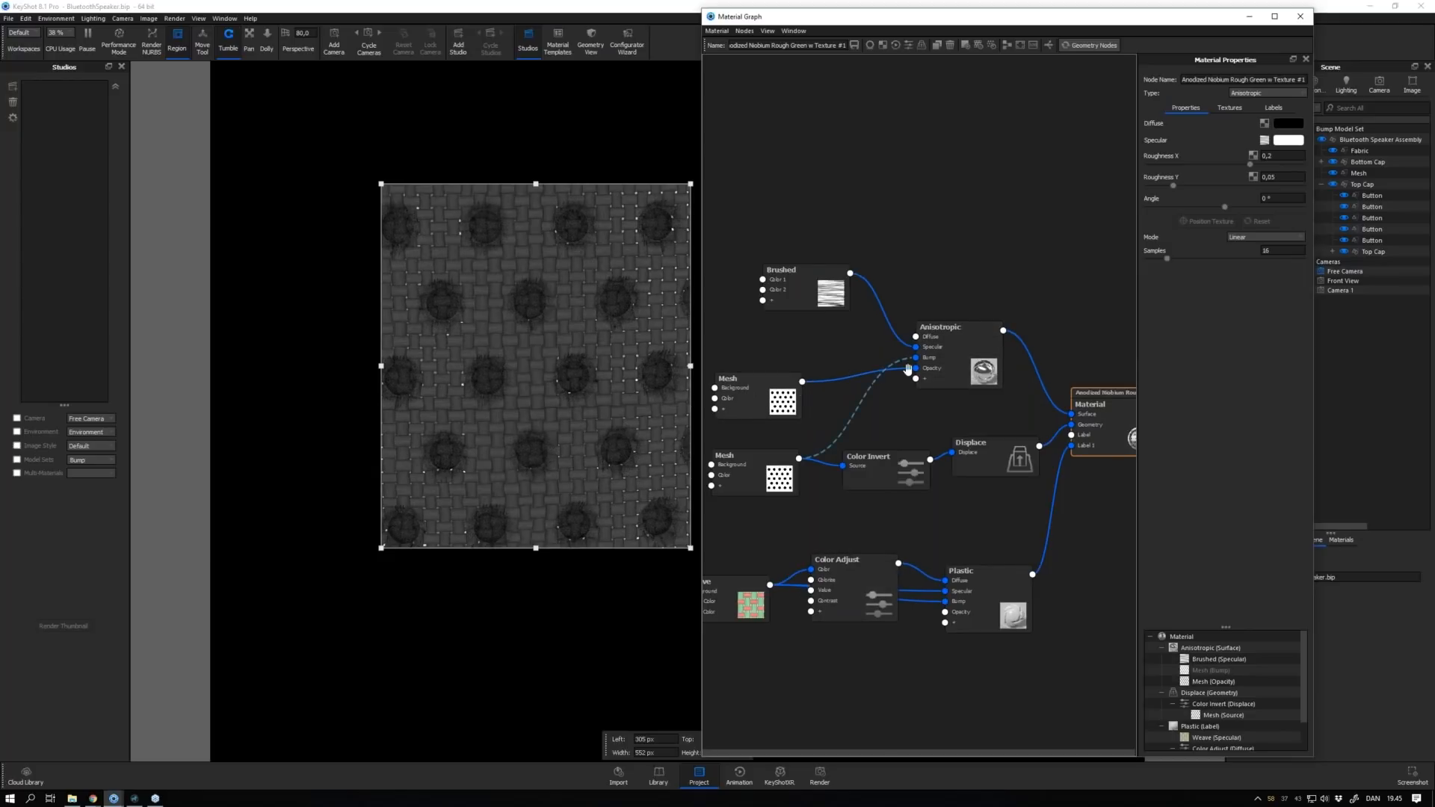
# Reroute the upper Mesh texture from the Anisotropic node's Opacity to the Plastic node's Opacity, and place it below the fabric nodes
pyautogui.rightClick(831, 381)
pyautogui.press('Escape')
pyautogui.rightClick(829, 382)
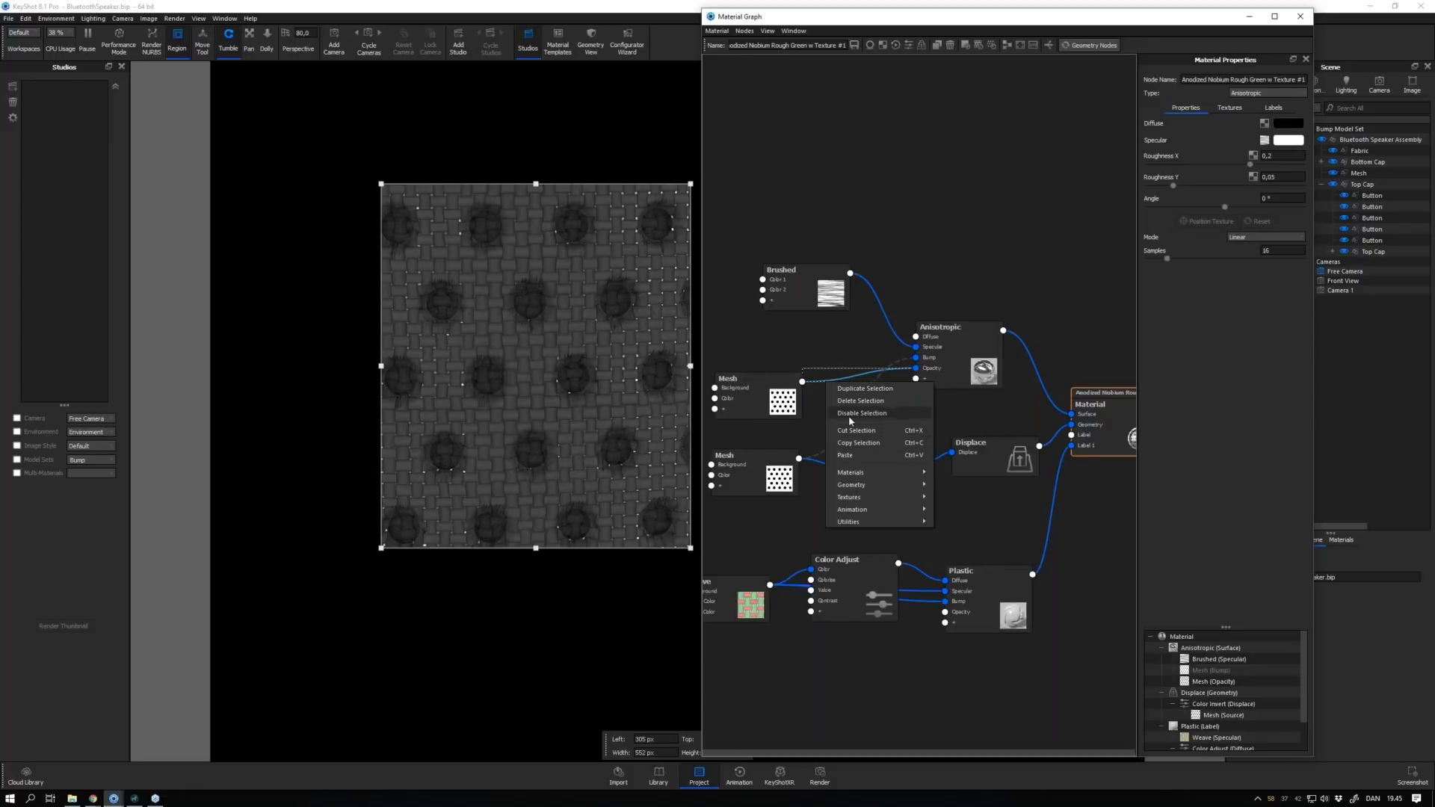
pyautogui.click(851, 414)
pyautogui.moveTo(916, 368); pyautogui.dragTo(945, 612)
pyautogui.moveTo(788, 387); pyautogui.dragTo(820, 696)
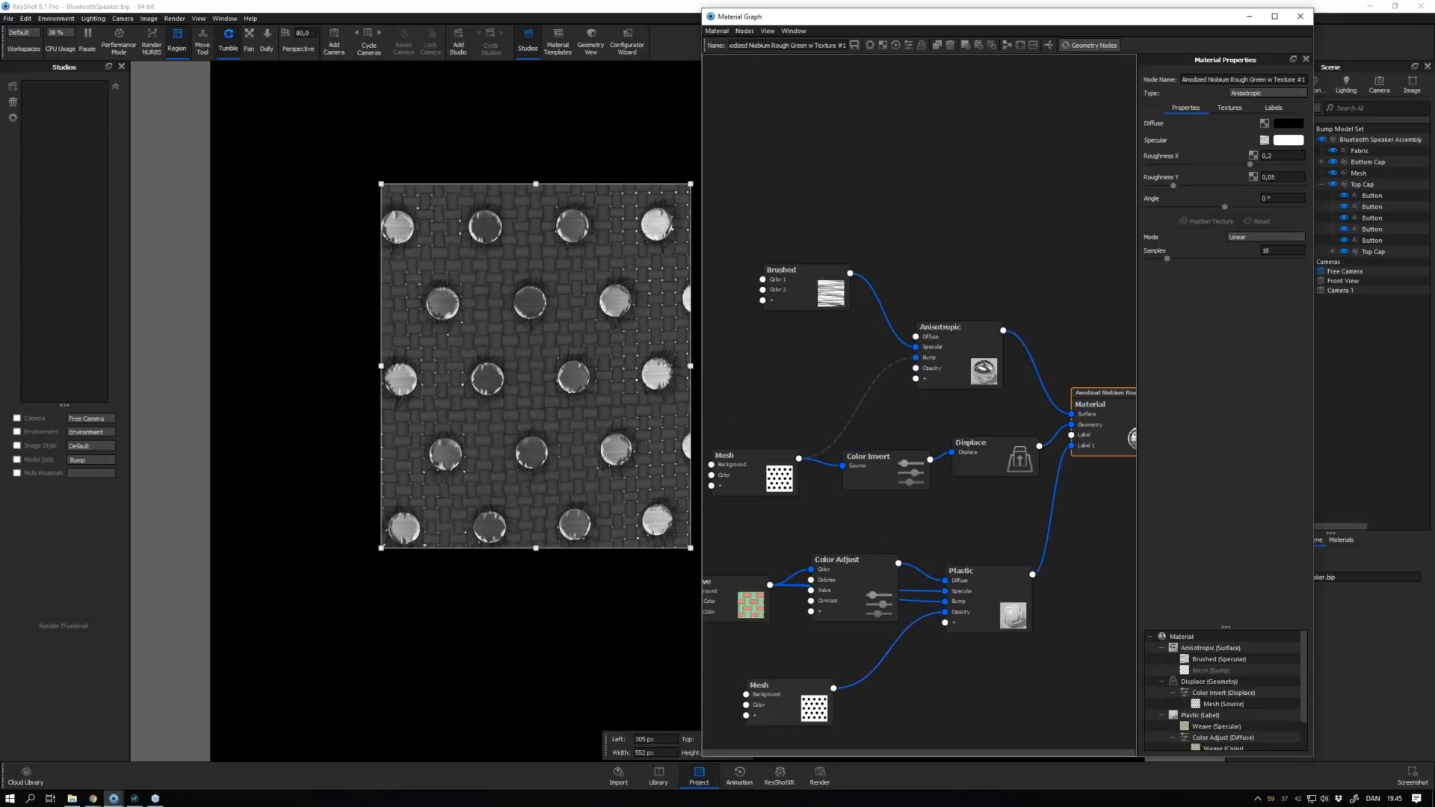
# Insert a Color Invert utility between the lower Mesh texture and the Plastic label's Opacity input
pyautogui.rightClick(870, 678)
pyautogui.moveTo(897, 711)
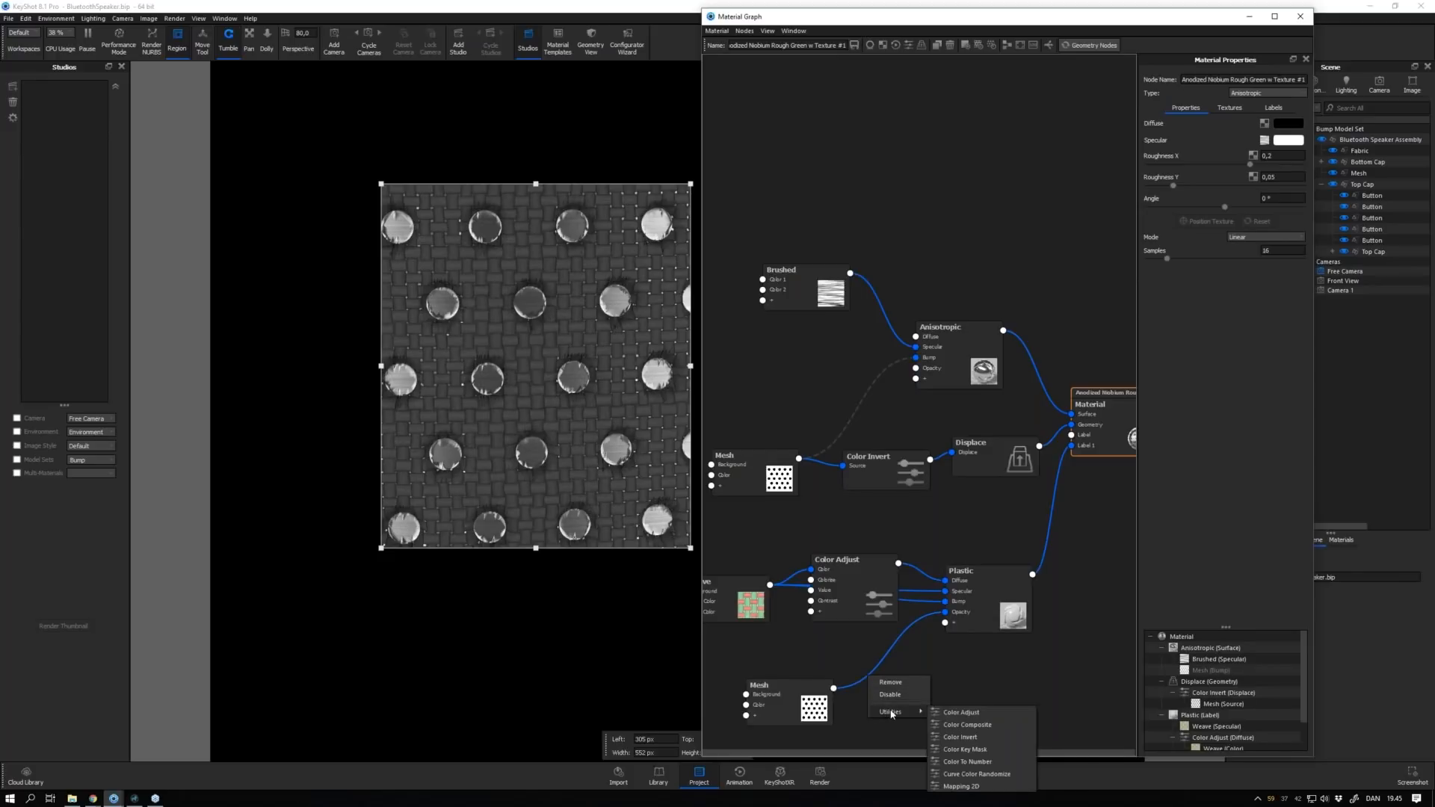
pyautogui.click(955, 736)
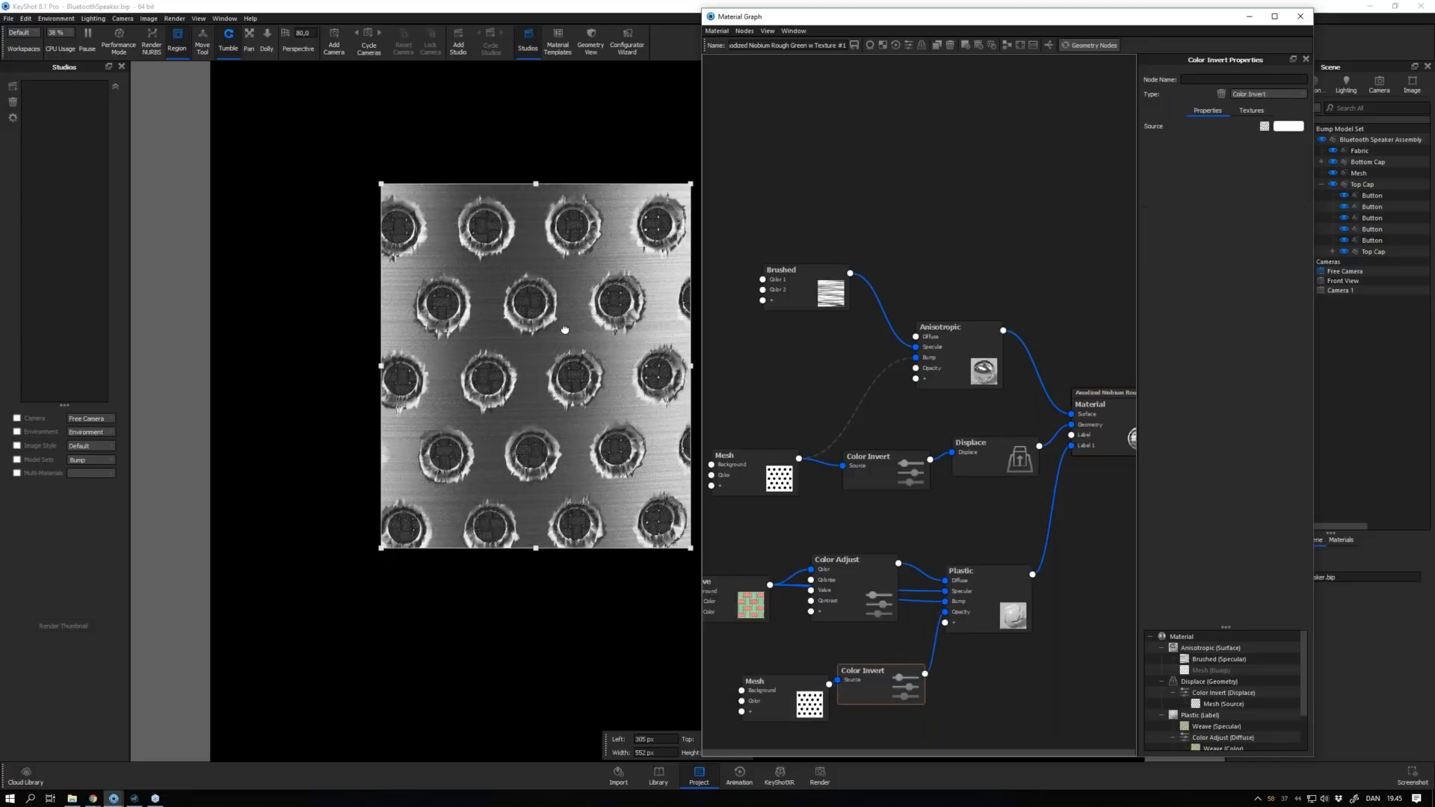
# Turn off region rendering and narrow the material graph window to reveal the full width of the perforated speaker
pyautogui.moveTo(571, 396); pyautogui.dragTo(585, 399)
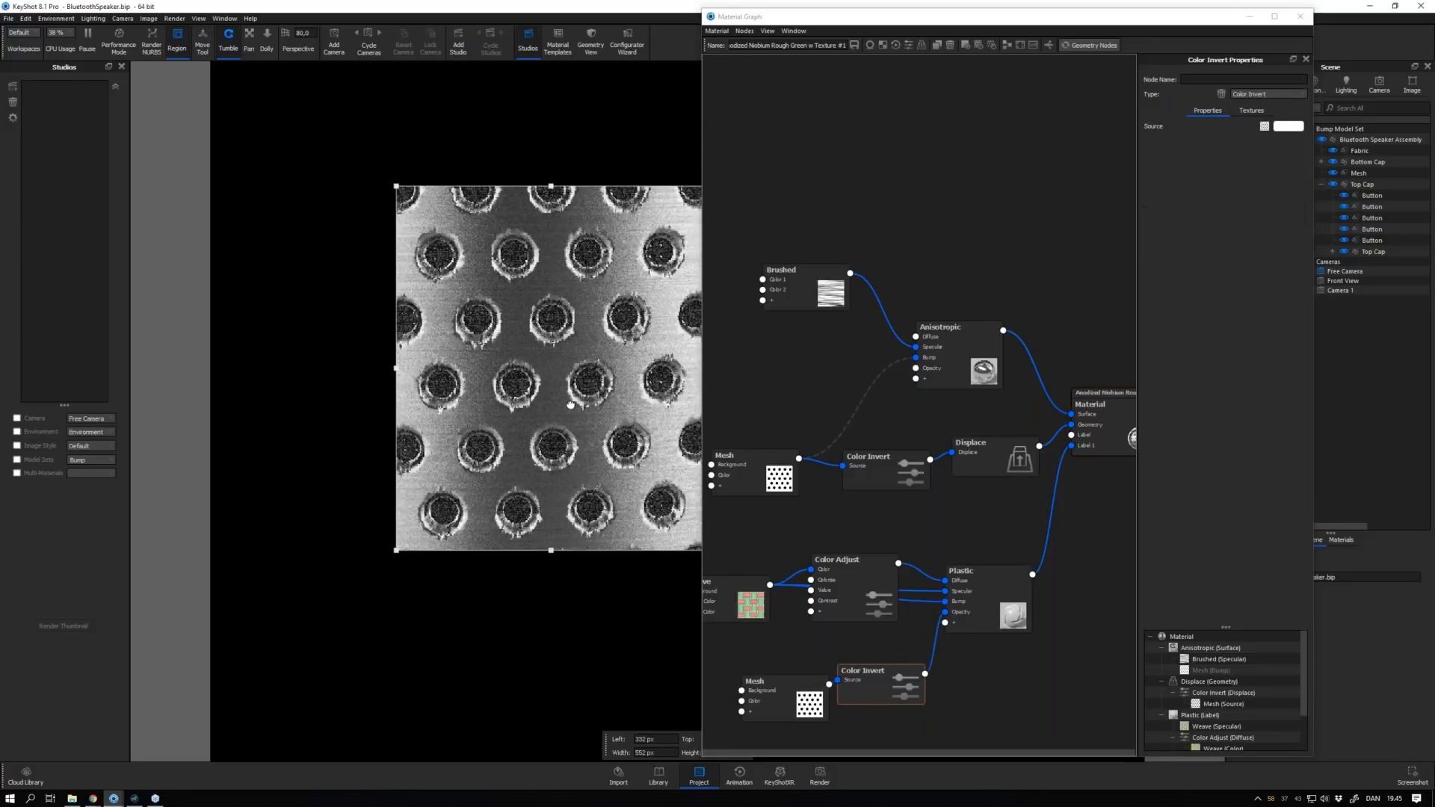
pyautogui.click(176, 45)
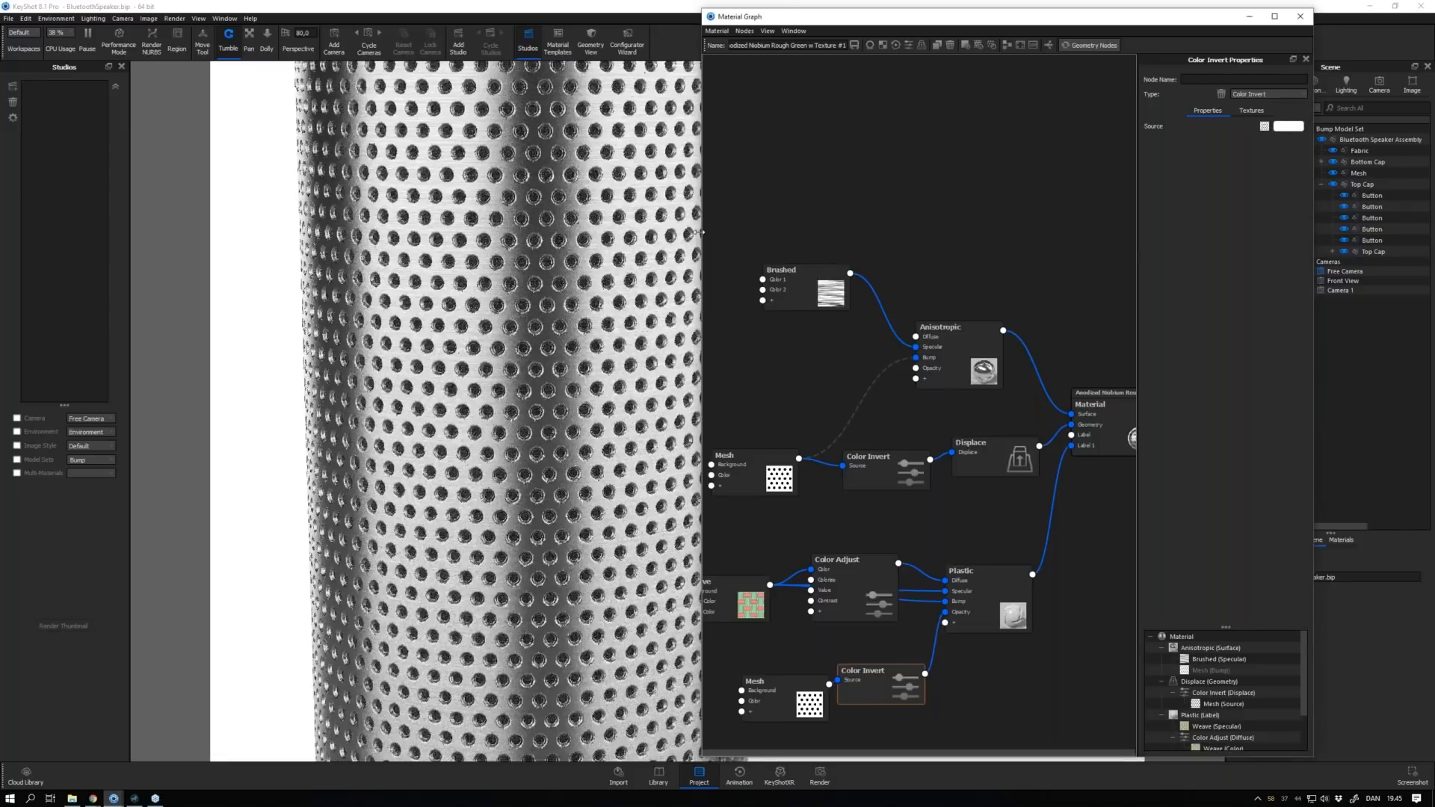
pyautogui.moveTo(701, 233); pyautogui.dragTo(823, 232)
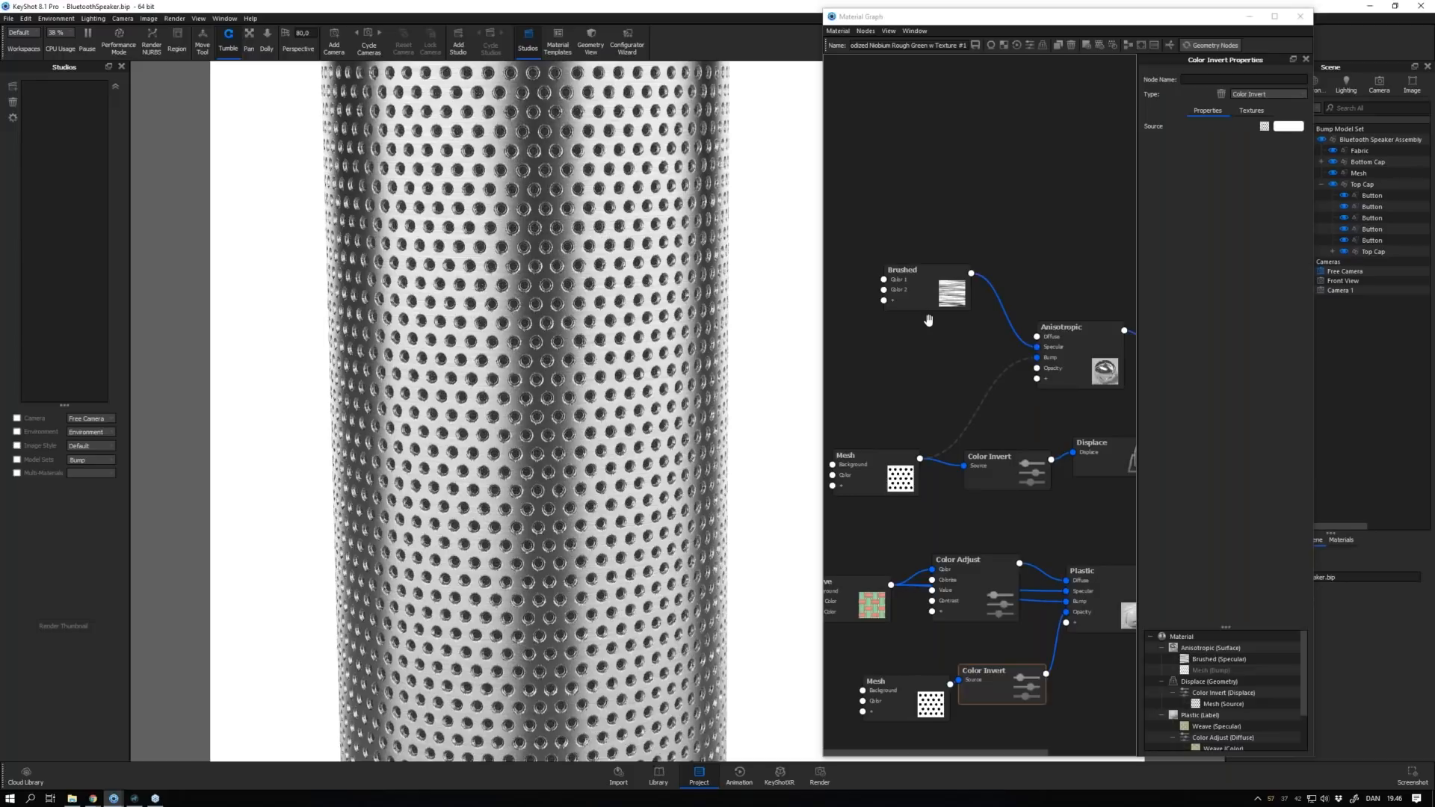
pyautogui.moveTo(928, 320); pyautogui.dragTo(899, 320)
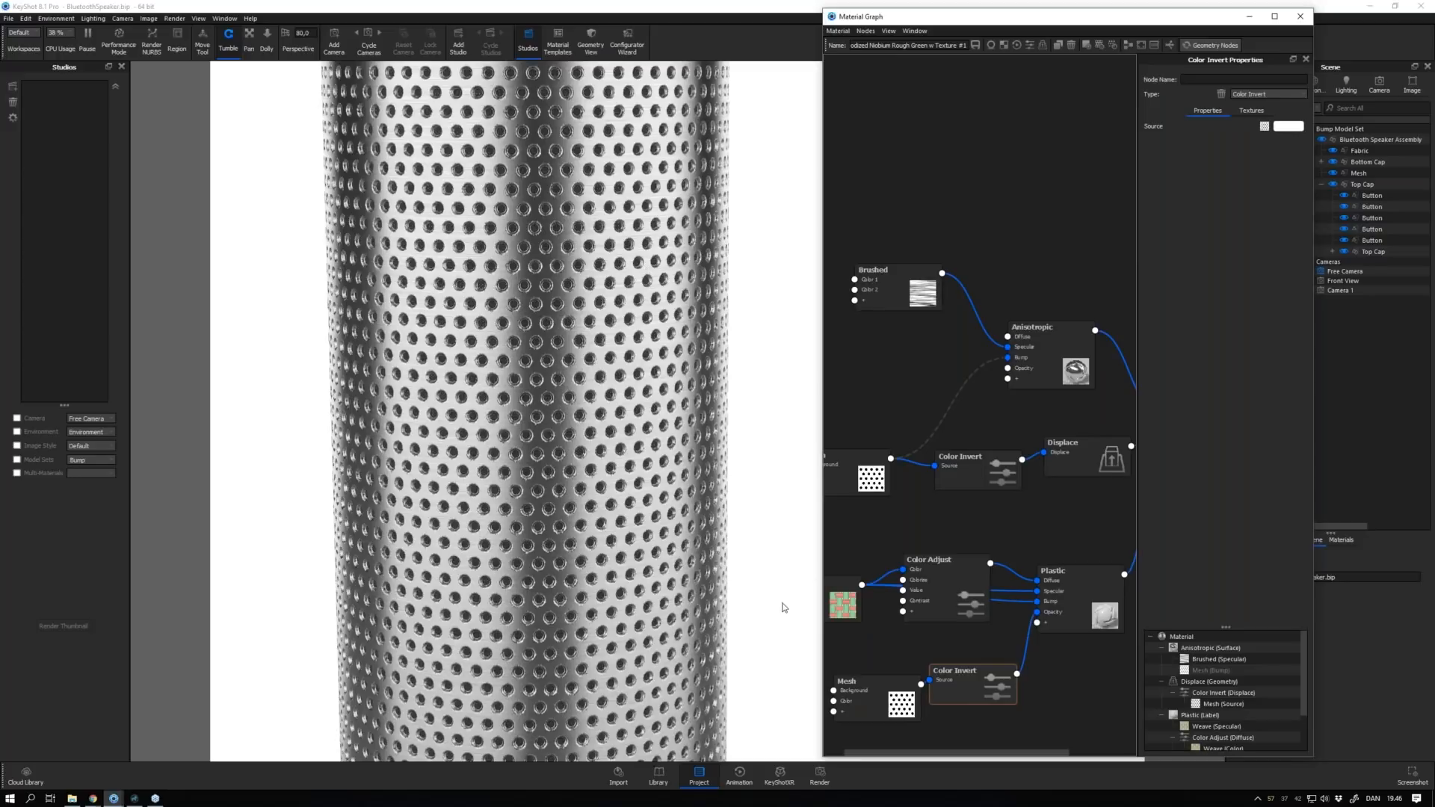
# Review the displacement Mesh's shape and pattern options, and open the properties of the Mesh driving the label's opacity
pyautogui.click(868, 475)
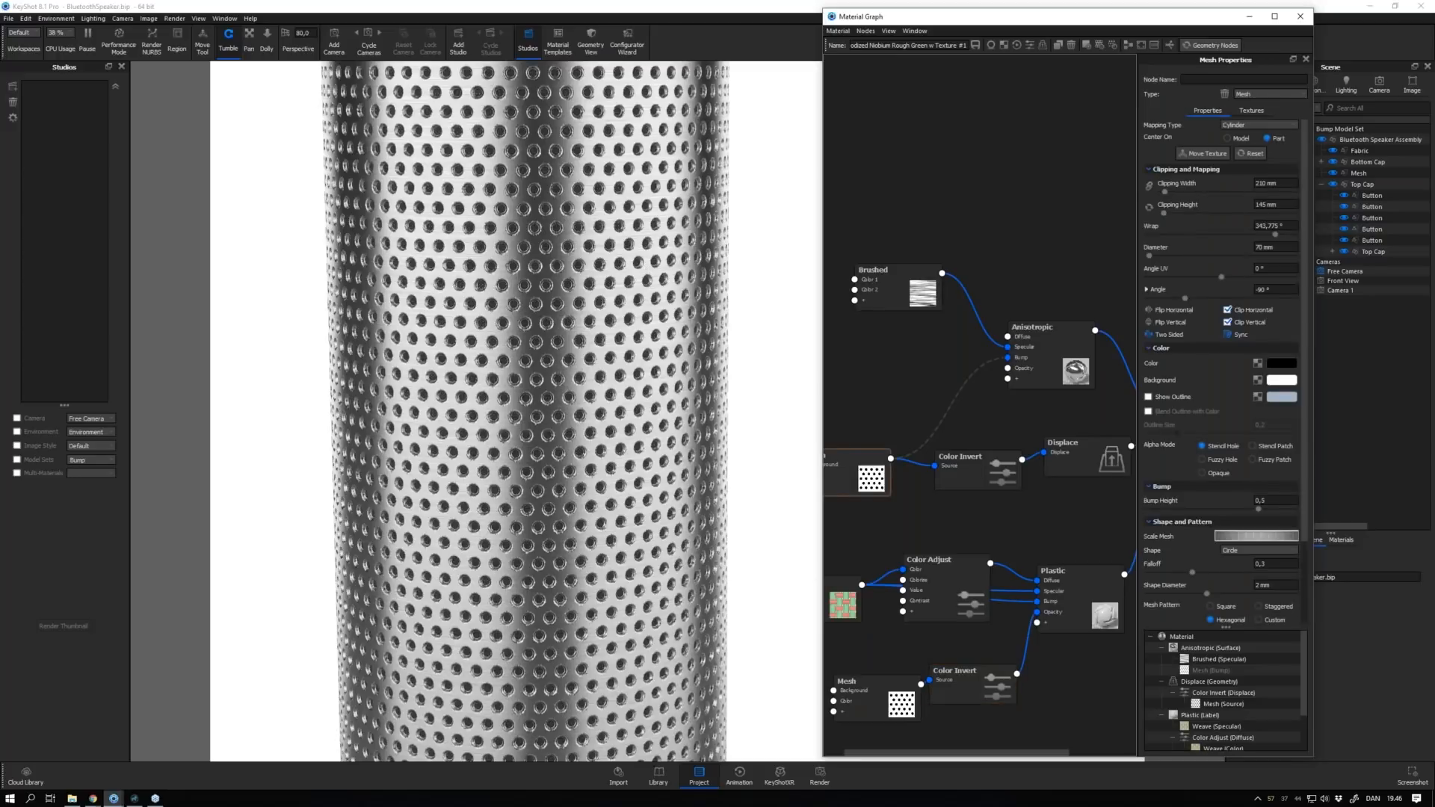
pyautogui.scroll(-1, 1308, 518)
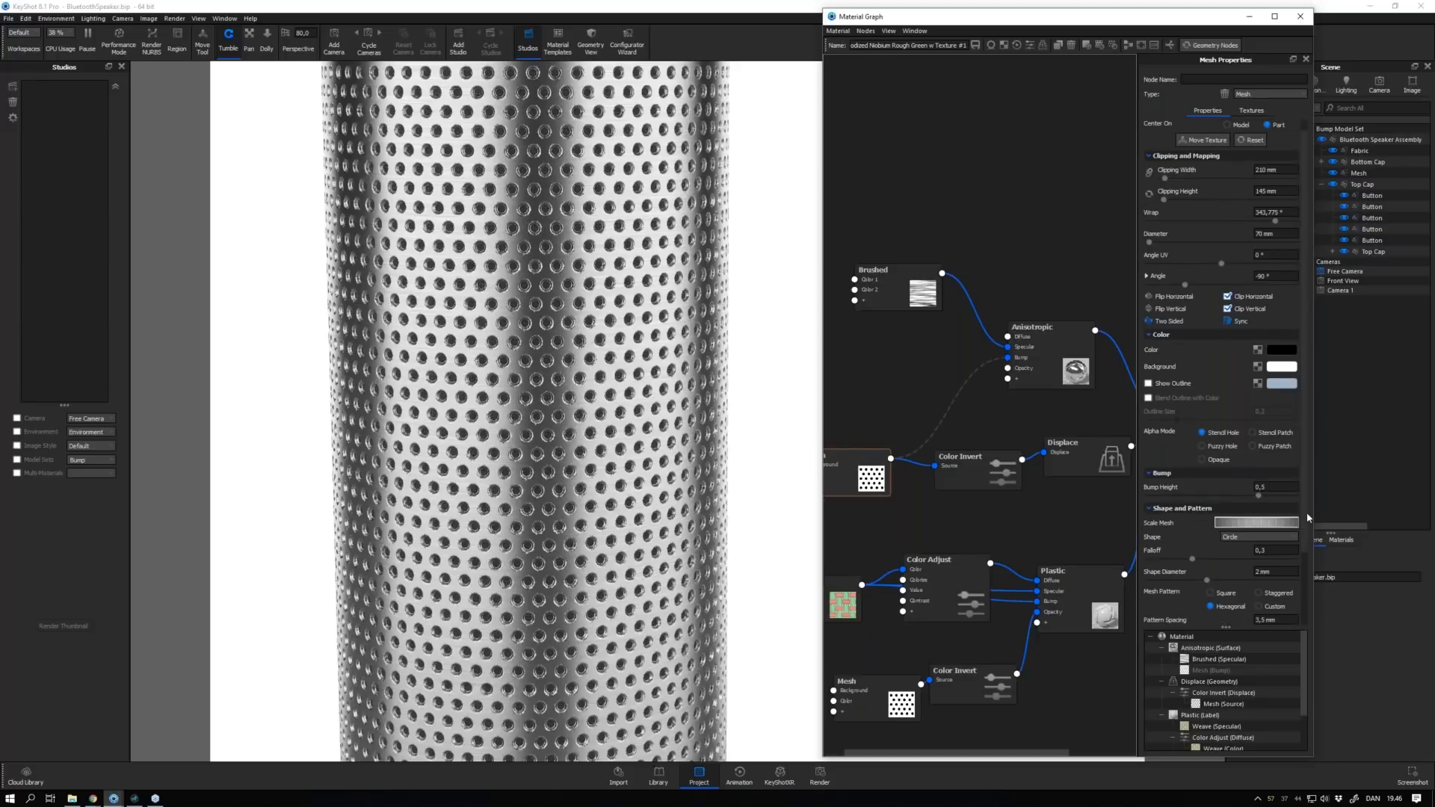
pyautogui.scroll(-1, 1309, 518)
pyautogui.click(1259, 473)
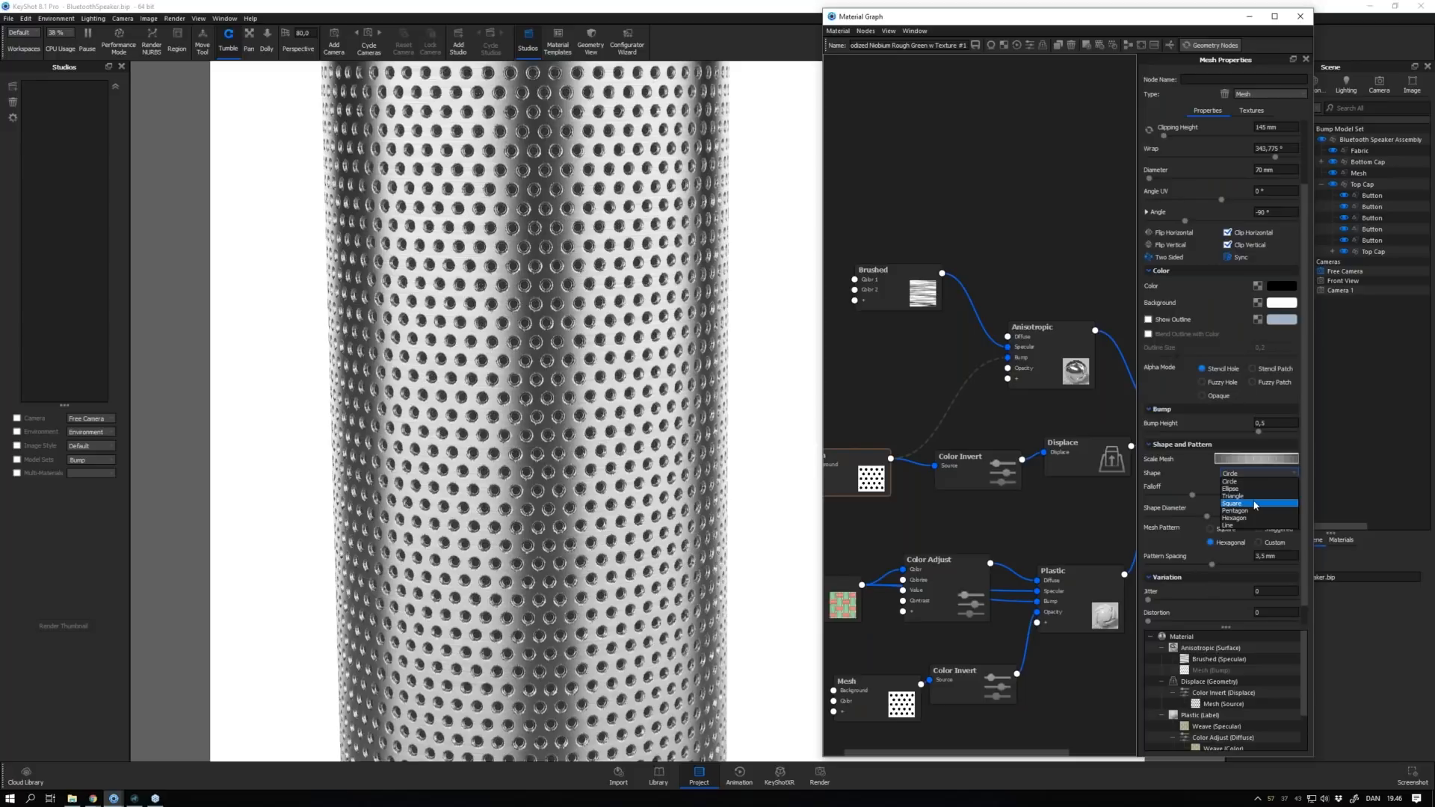
pyautogui.click(1002, 532)
pyautogui.click(1002, 532)
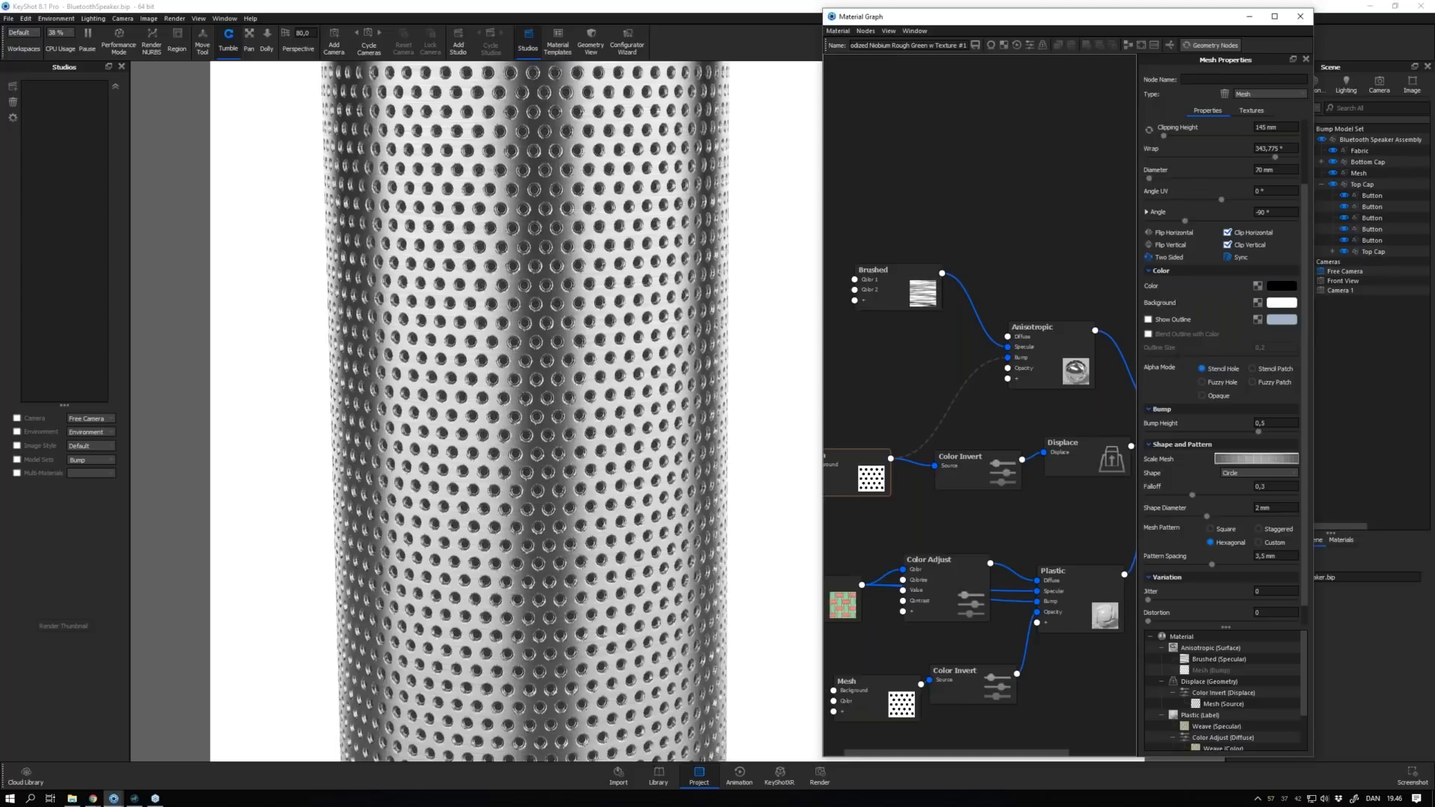
pyautogui.moveTo(880, 698); pyautogui.dragTo(878, 688)
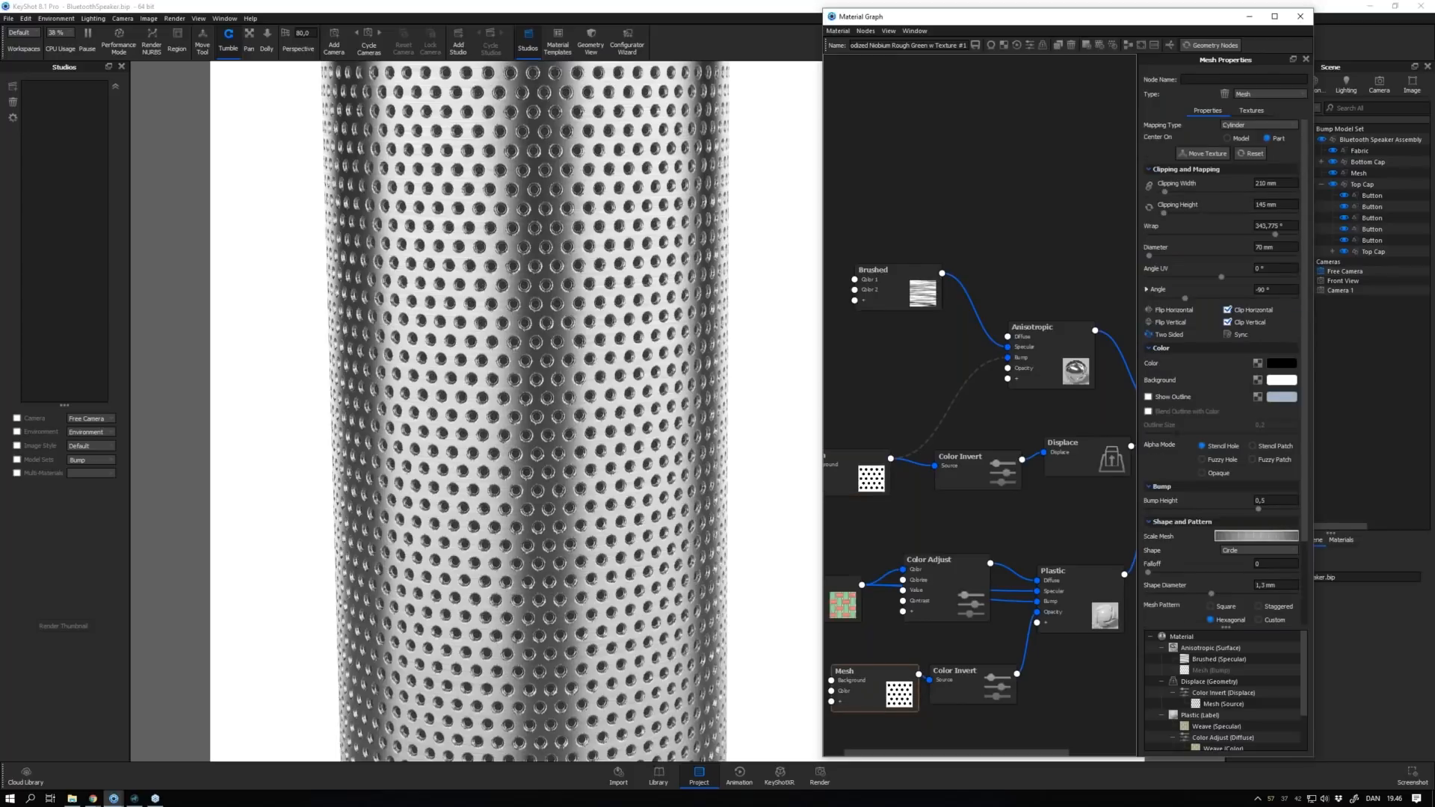
# Close the material graph and the Bluetooth speaker scene, and switch to the Pen.bip scene
pyautogui.click(1299, 26)
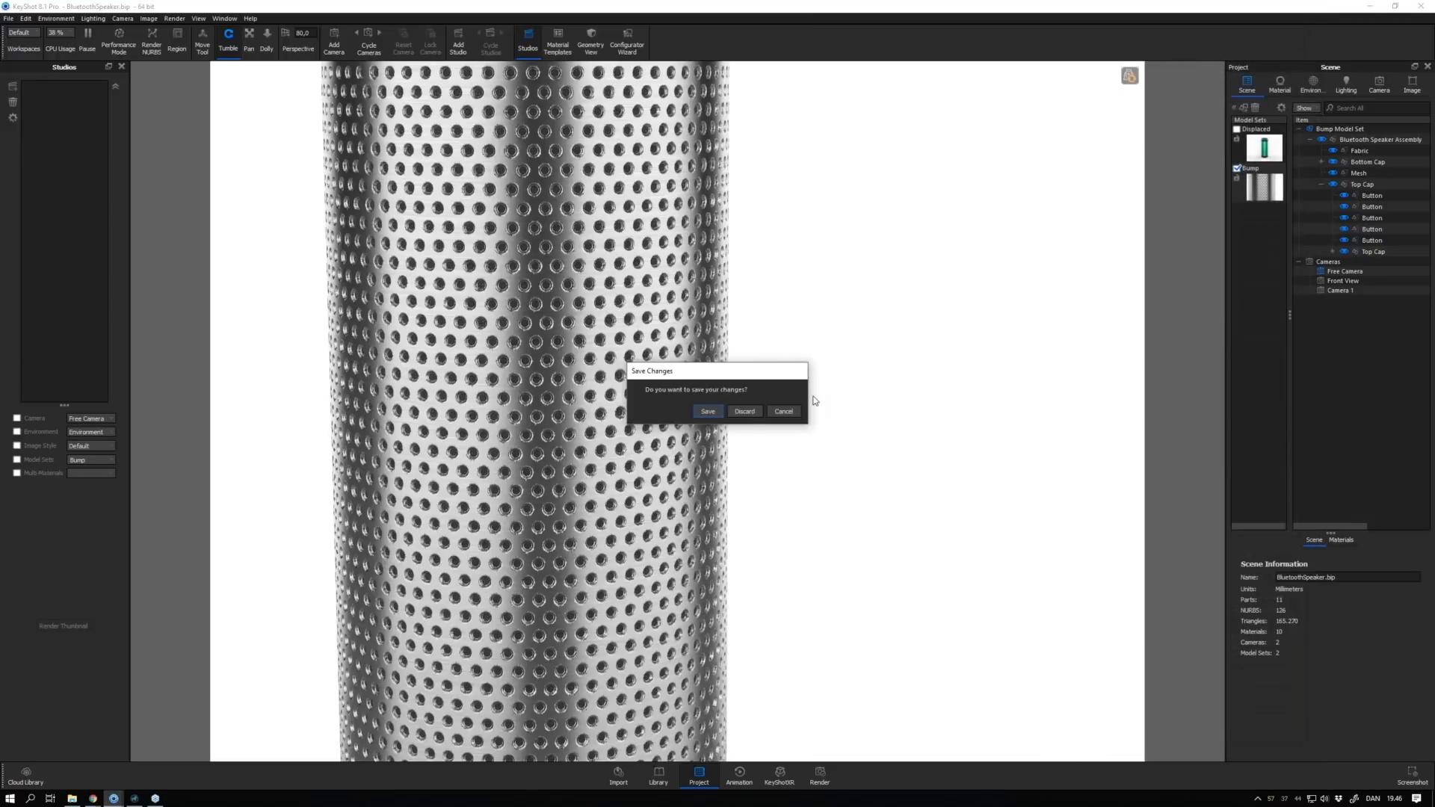
pyautogui.moveTo(92, 799)
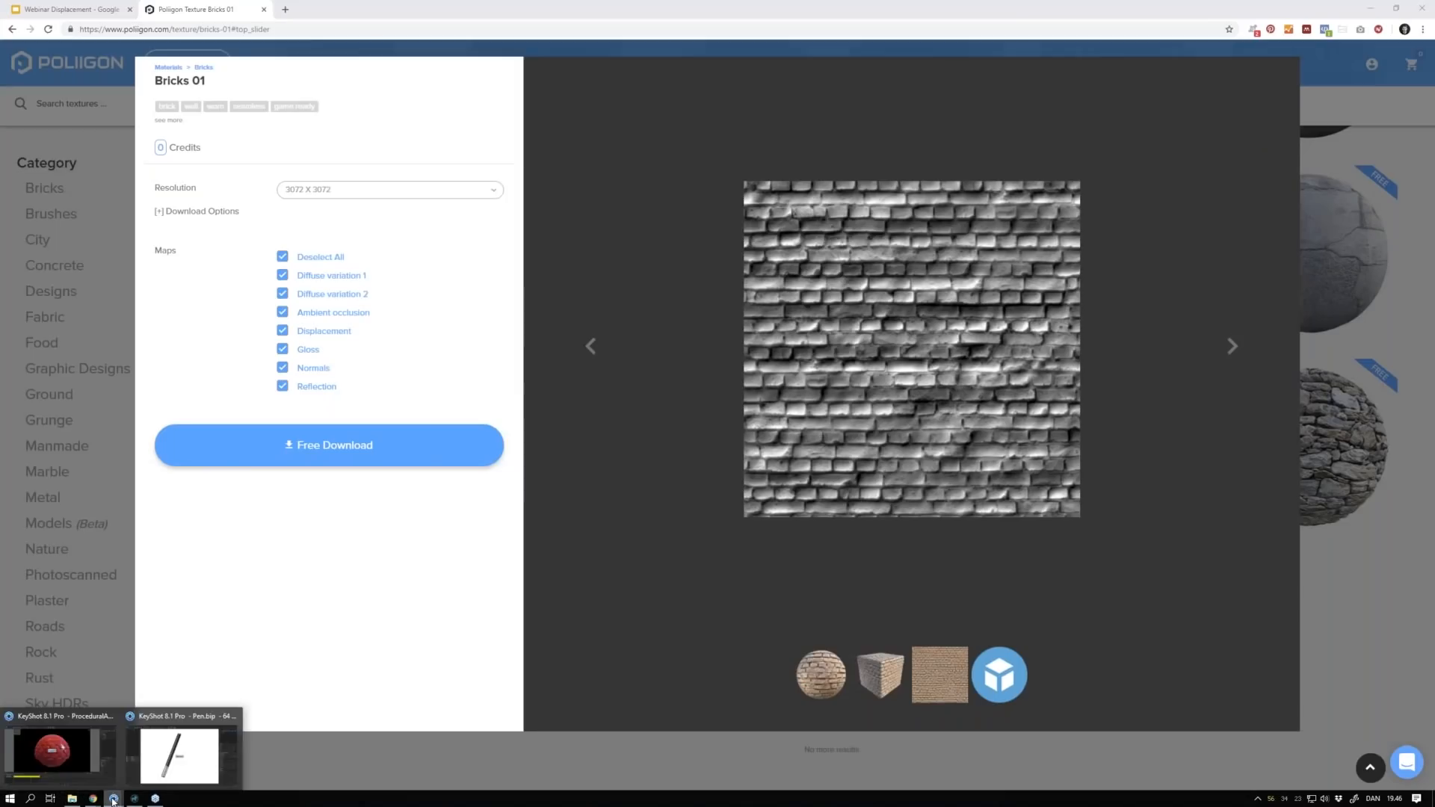
pyautogui.click(183, 753)
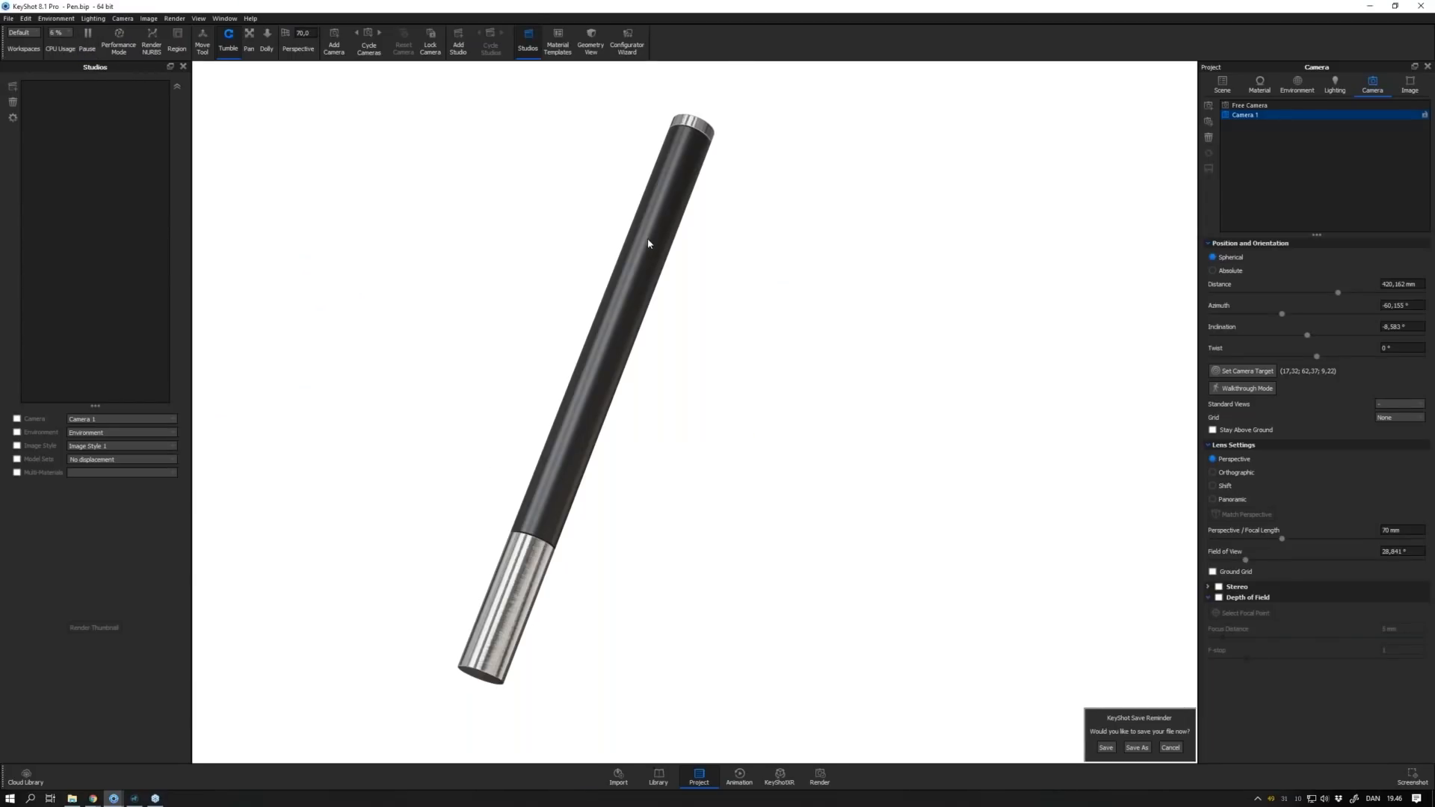
# Open the material graph of the pen's black barrel in an enlarged window beside the model
pyautogui.rightClick(647, 239)
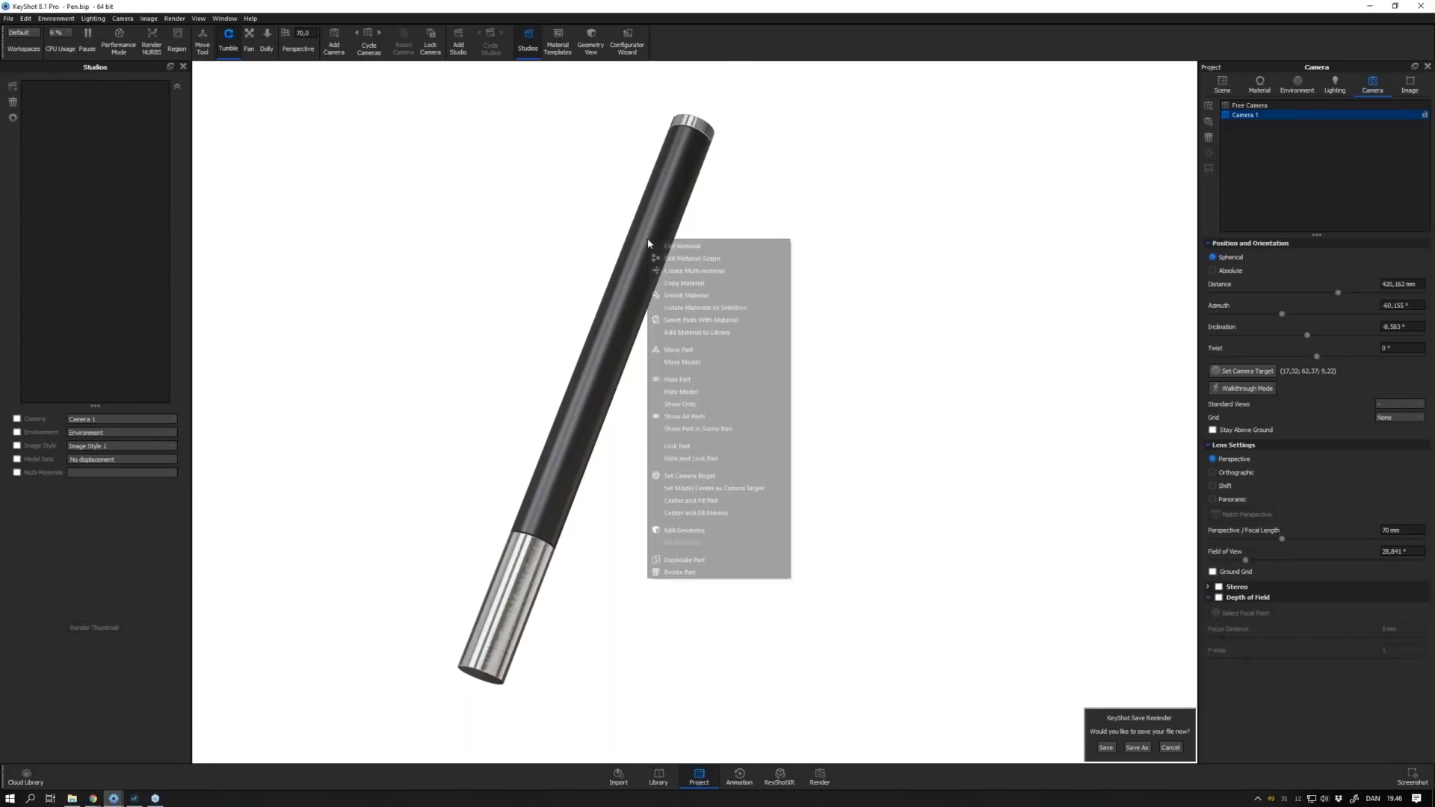
pyautogui.click(682, 259)
pyautogui.moveTo(368, 196); pyautogui.dragTo(1223, 43)
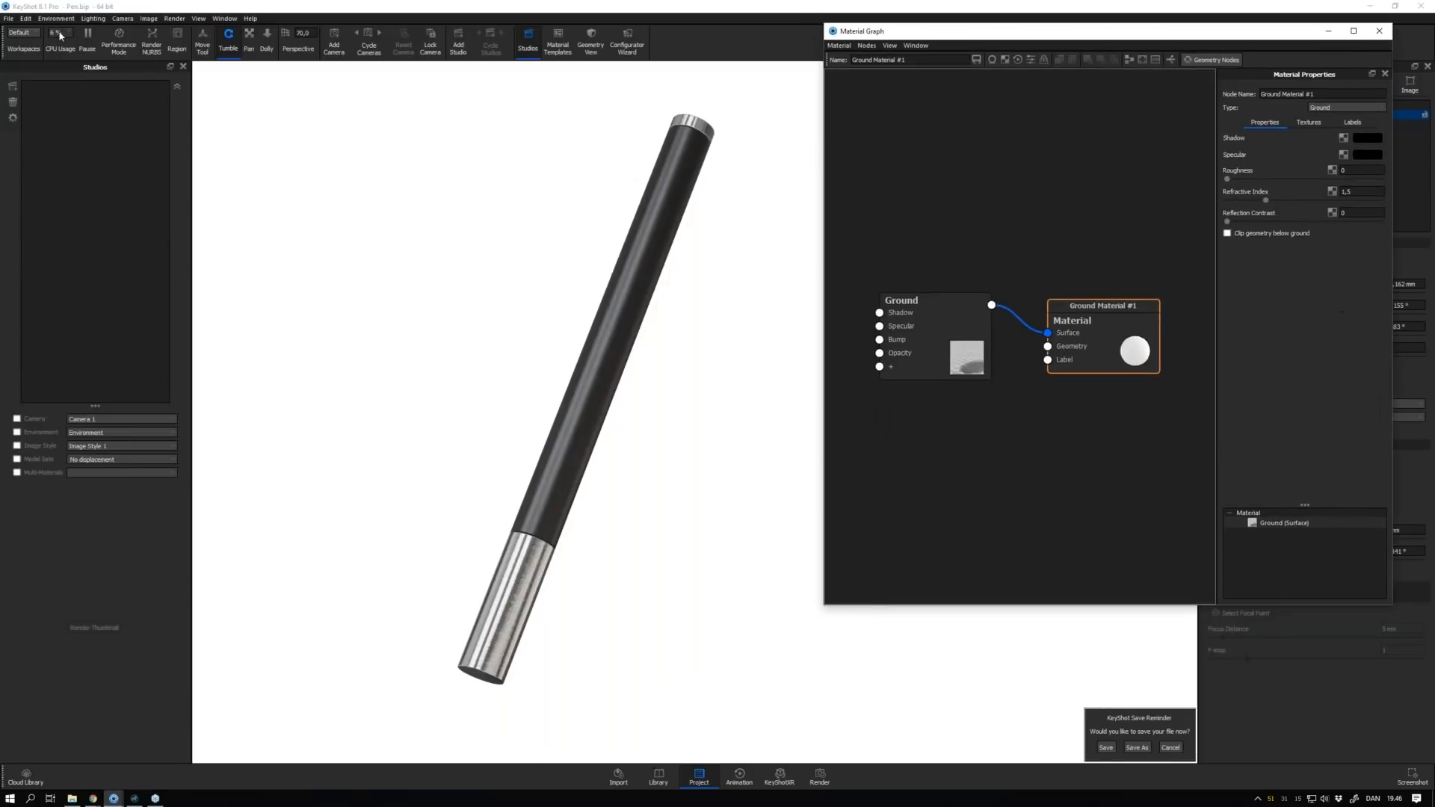
pyautogui.moveTo(821, 611); pyautogui.dragTo(781, 770)
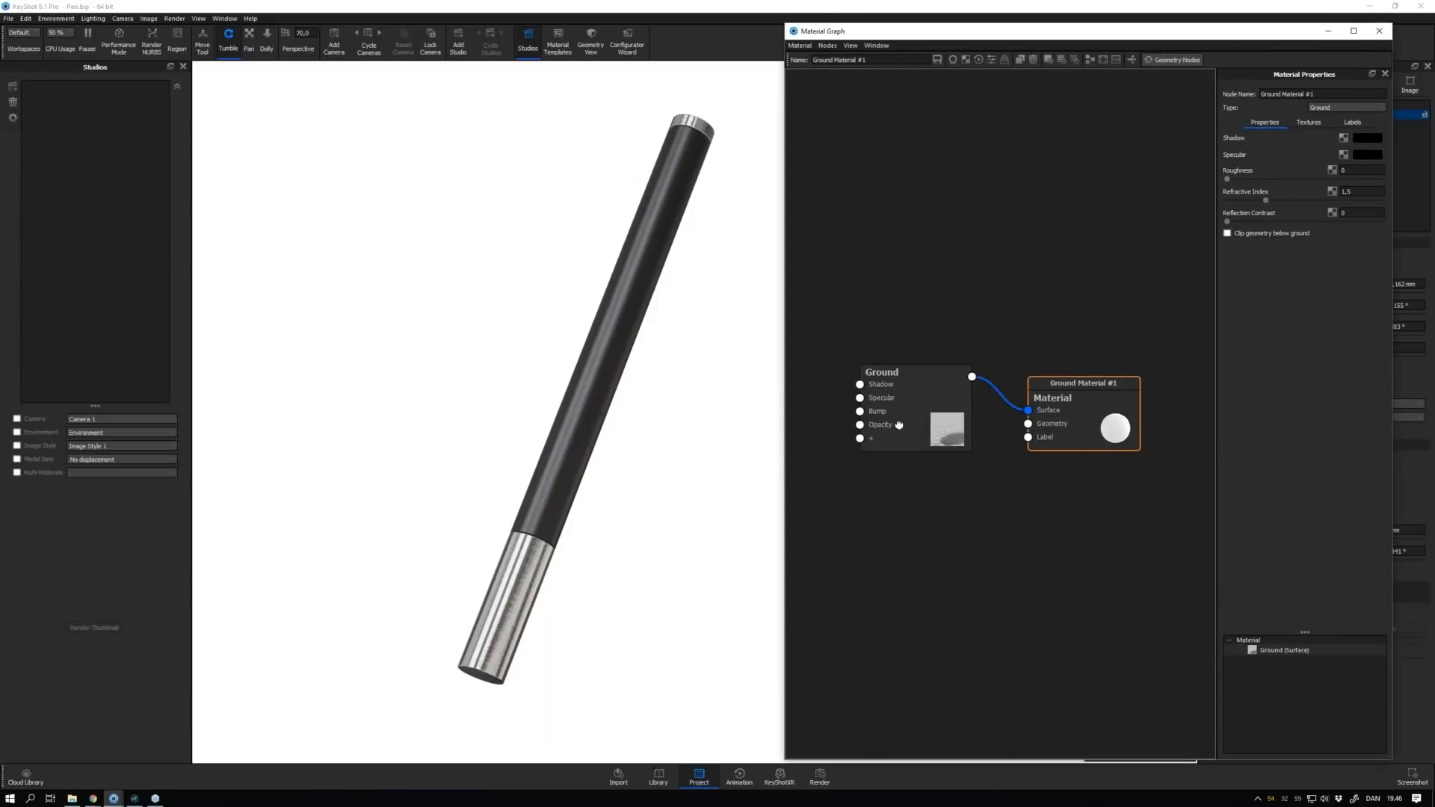
pyautogui.rightClick(668, 189)
pyautogui.click(571, 217)
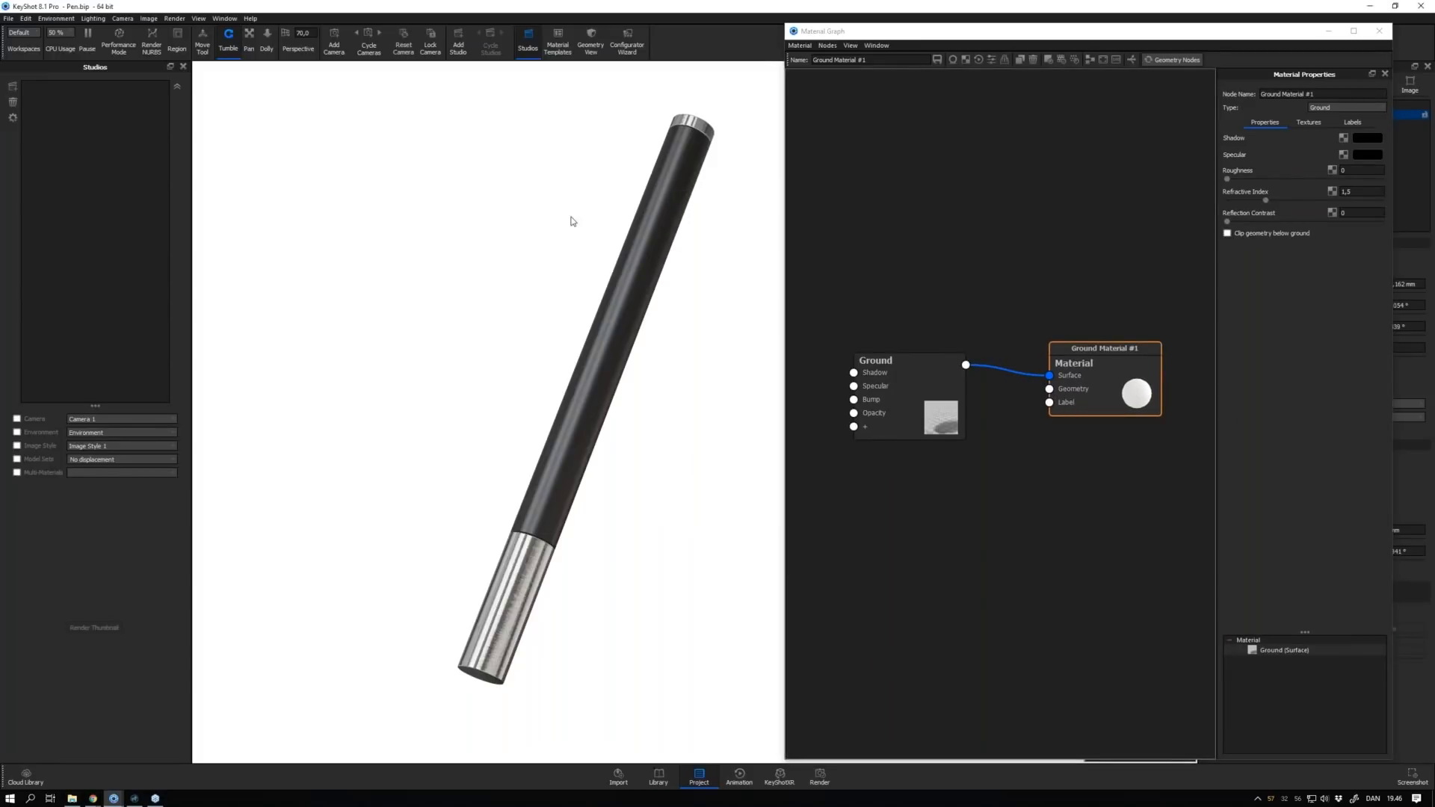
pyautogui.rightClick(661, 203)
pyautogui.click(675, 221)
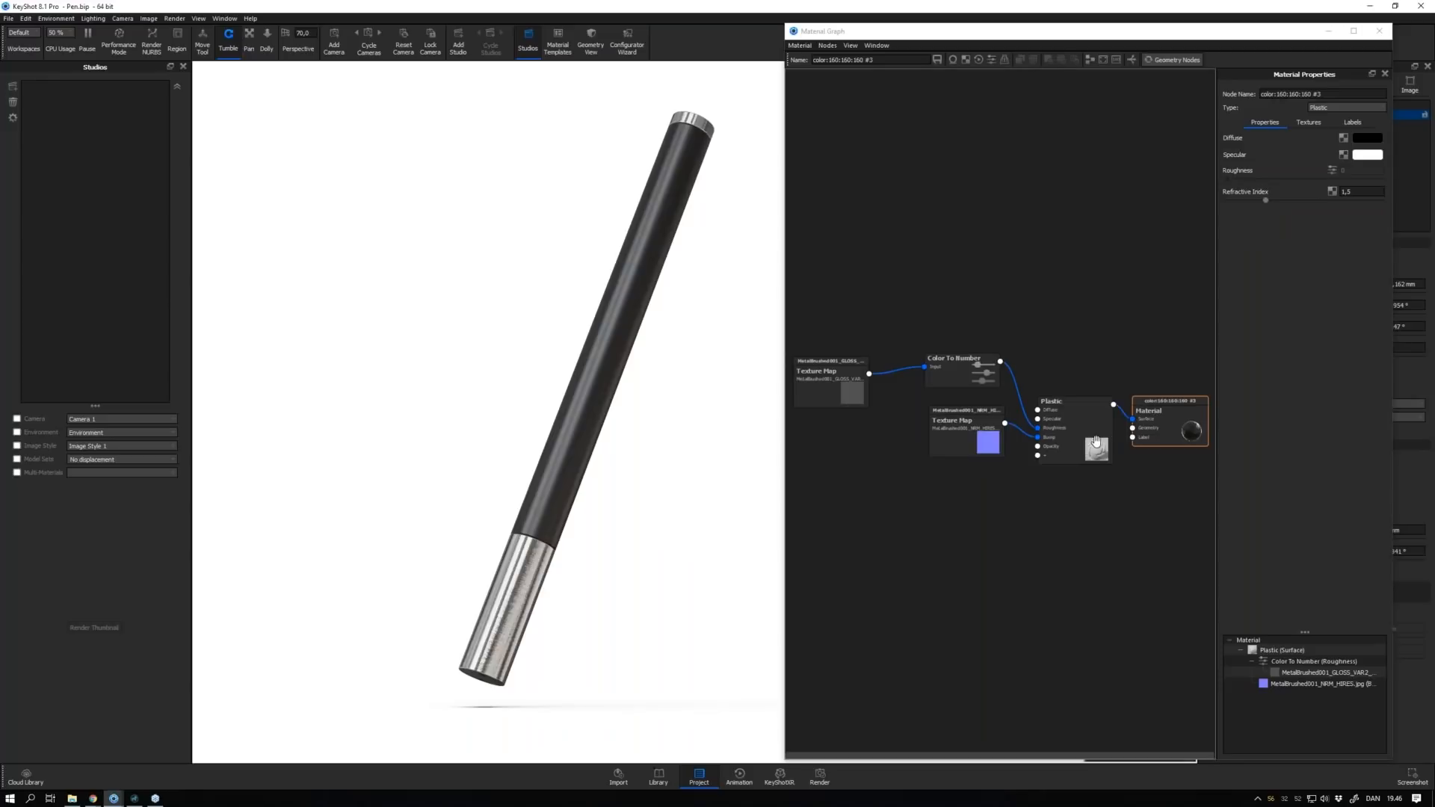
# Rearrange the Plastic, Color To Number and texture map nodes, and widen the material graph window
pyautogui.moveTo(1096, 441); pyautogui.dragTo(1092, 420)
pyautogui.moveTo(990, 442); pyautogui.dragTo(968, 441)
pyautogui.moveTo(978, 372); pyautogui.dragTo(976, 378)
pyautogui.moveTo(842, 386); pyautogui.dragTo(862, 379)
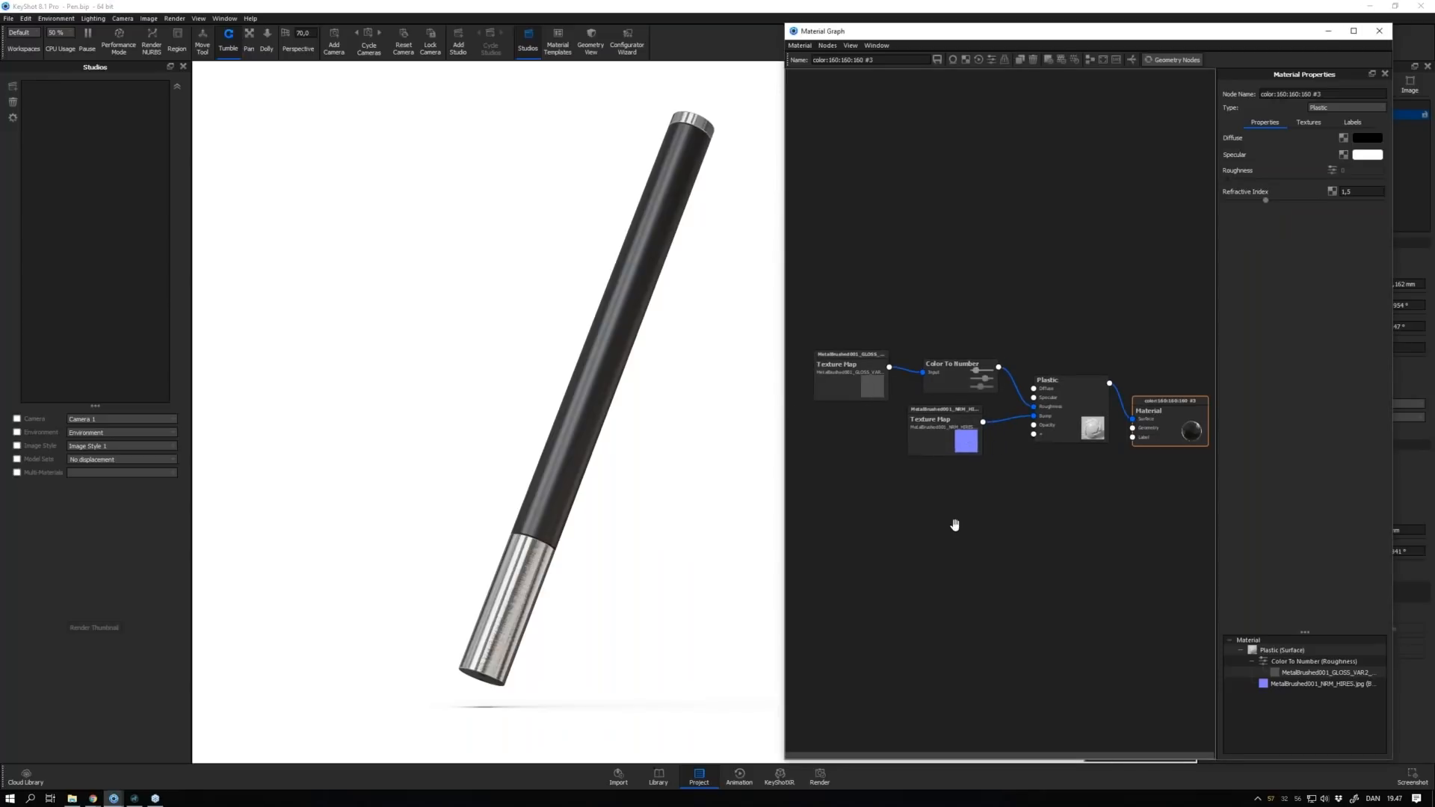
pyautogui.moveTo(780, 532); pyautogui.dragTo(648, 524)
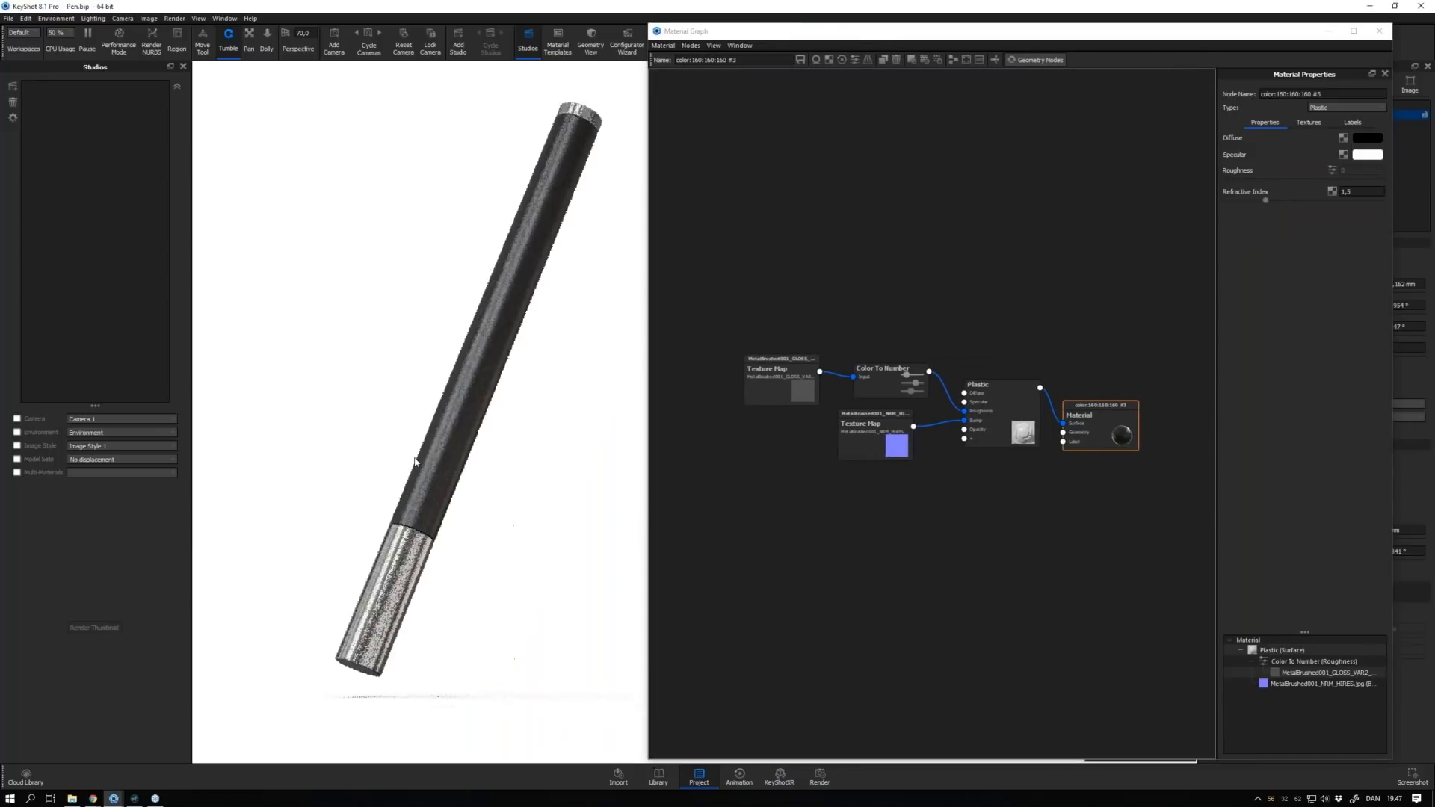
# Add a Displace geometry node and connect it to the Material node's Geometry input
pyautogui.rightClick(953, 571)
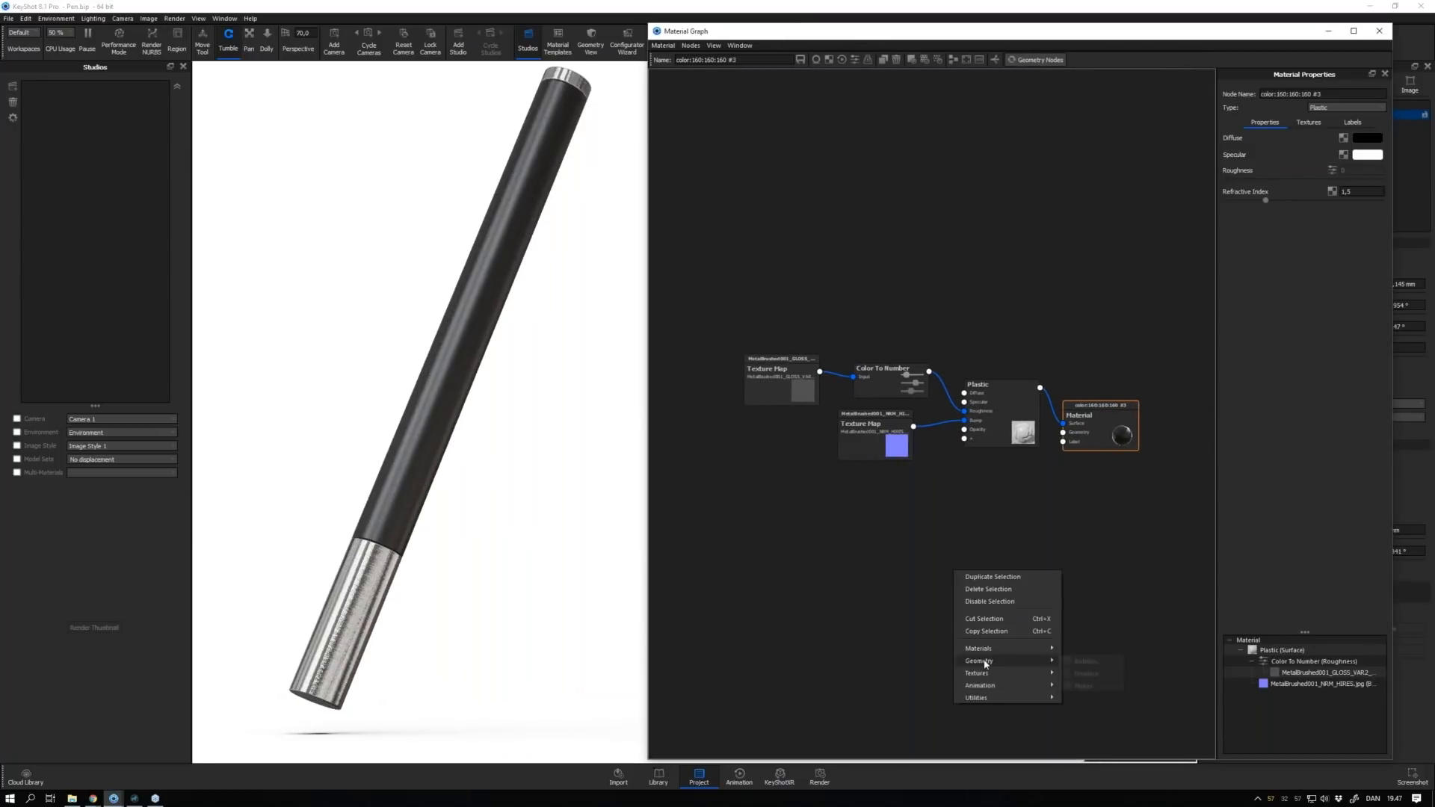
pyautogui.moveTo(1017, 659)
pyautogui.click(1086, 673)
pyautogui.moveTo(1007, 542); pyautogui.dragTo(1092, 457)
pyautogui.moveTo(991, 553); pyautogui.dragTo(1010, 533)
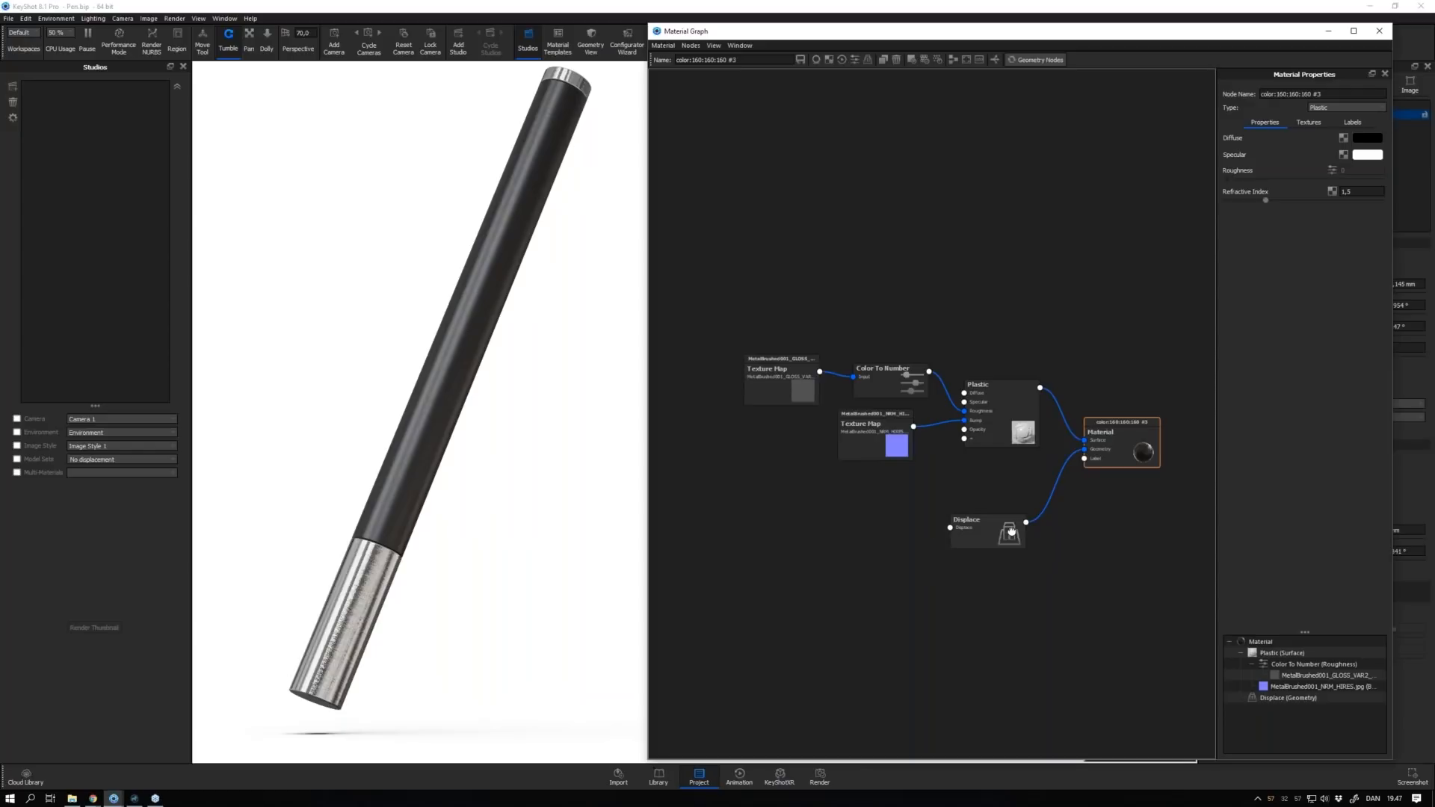
# Add a Mesh texture node to the graph and preview it on the pen barrel
pyautogui.rightClick(757, 538)
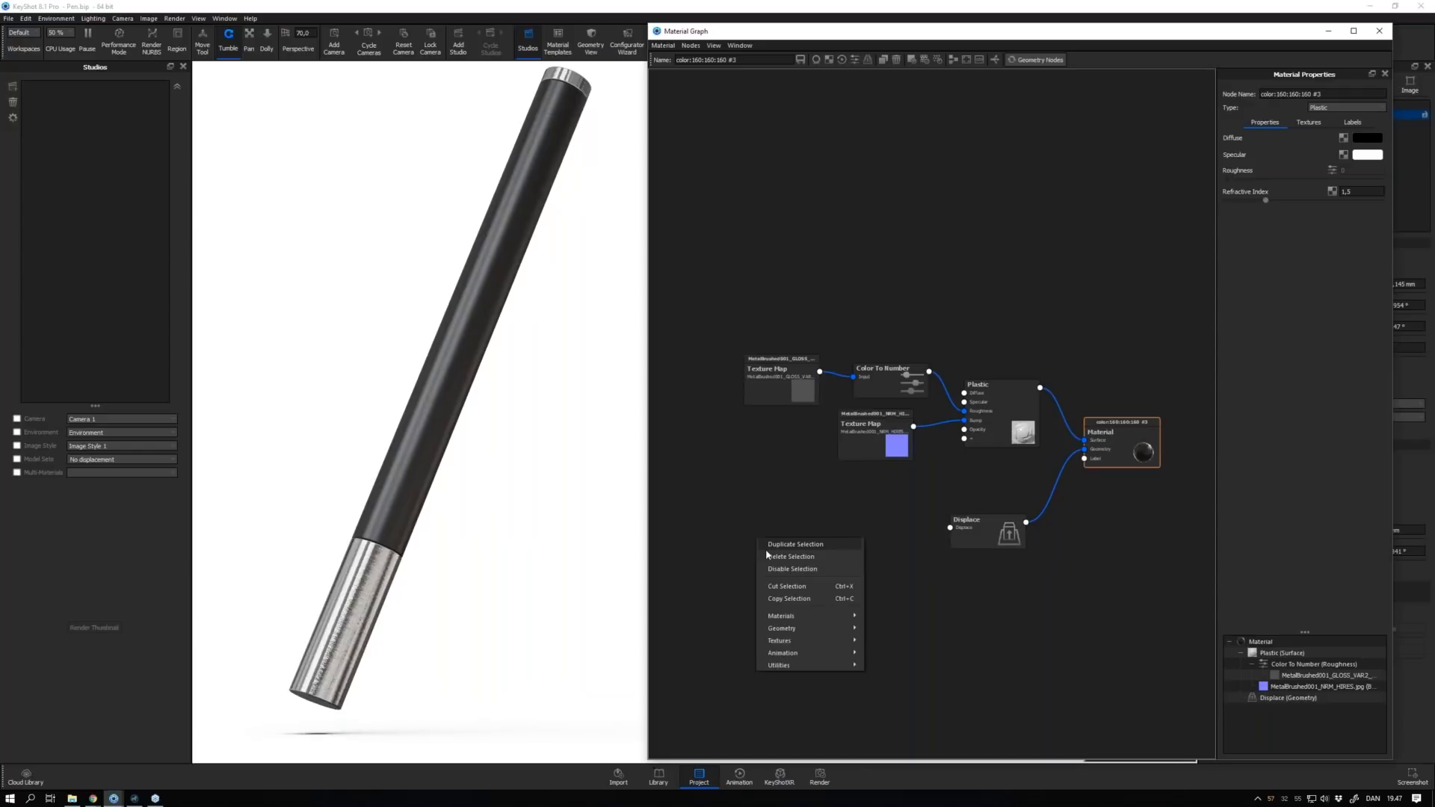
pyautogui.moveTo(798, 639)
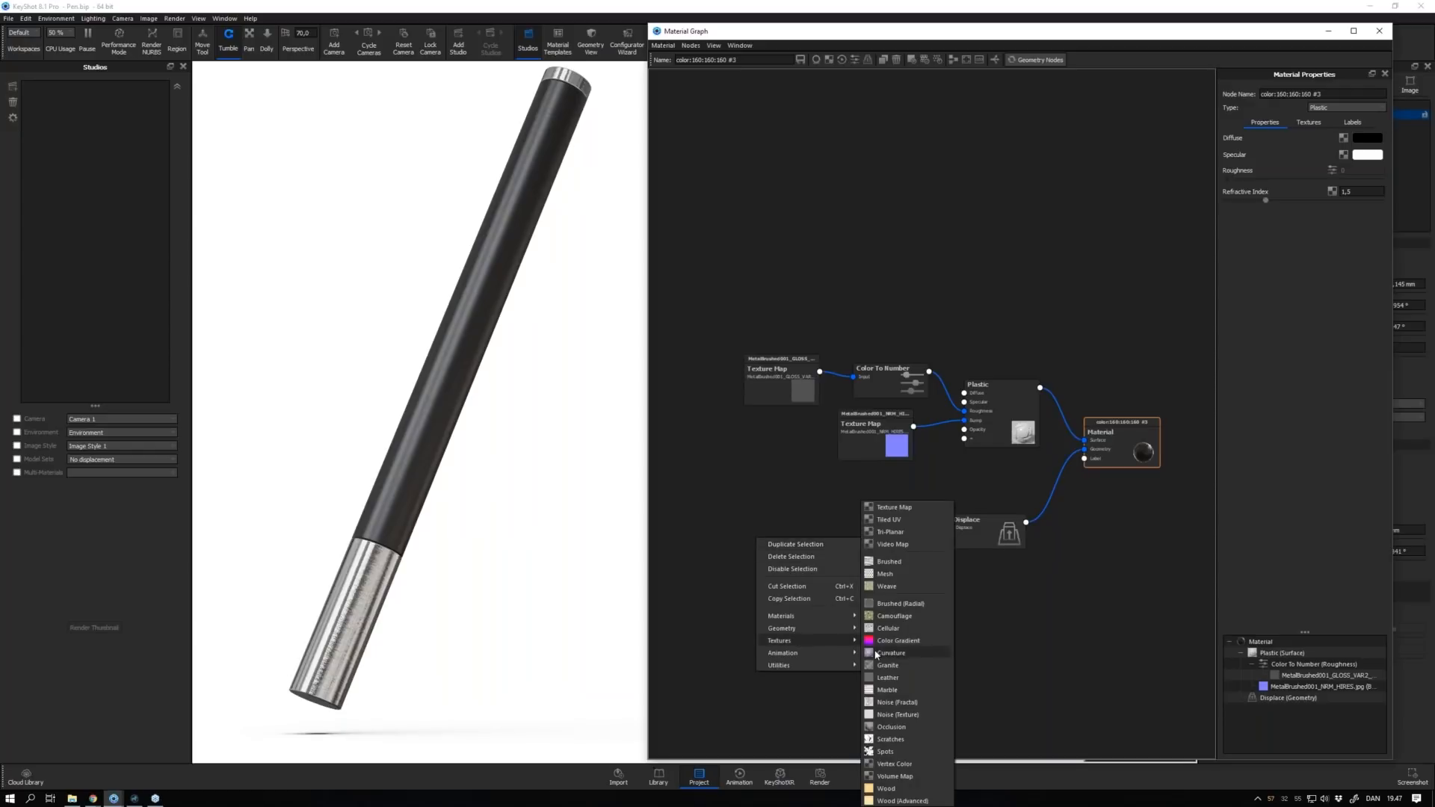
pyautogui.click(896, 574)
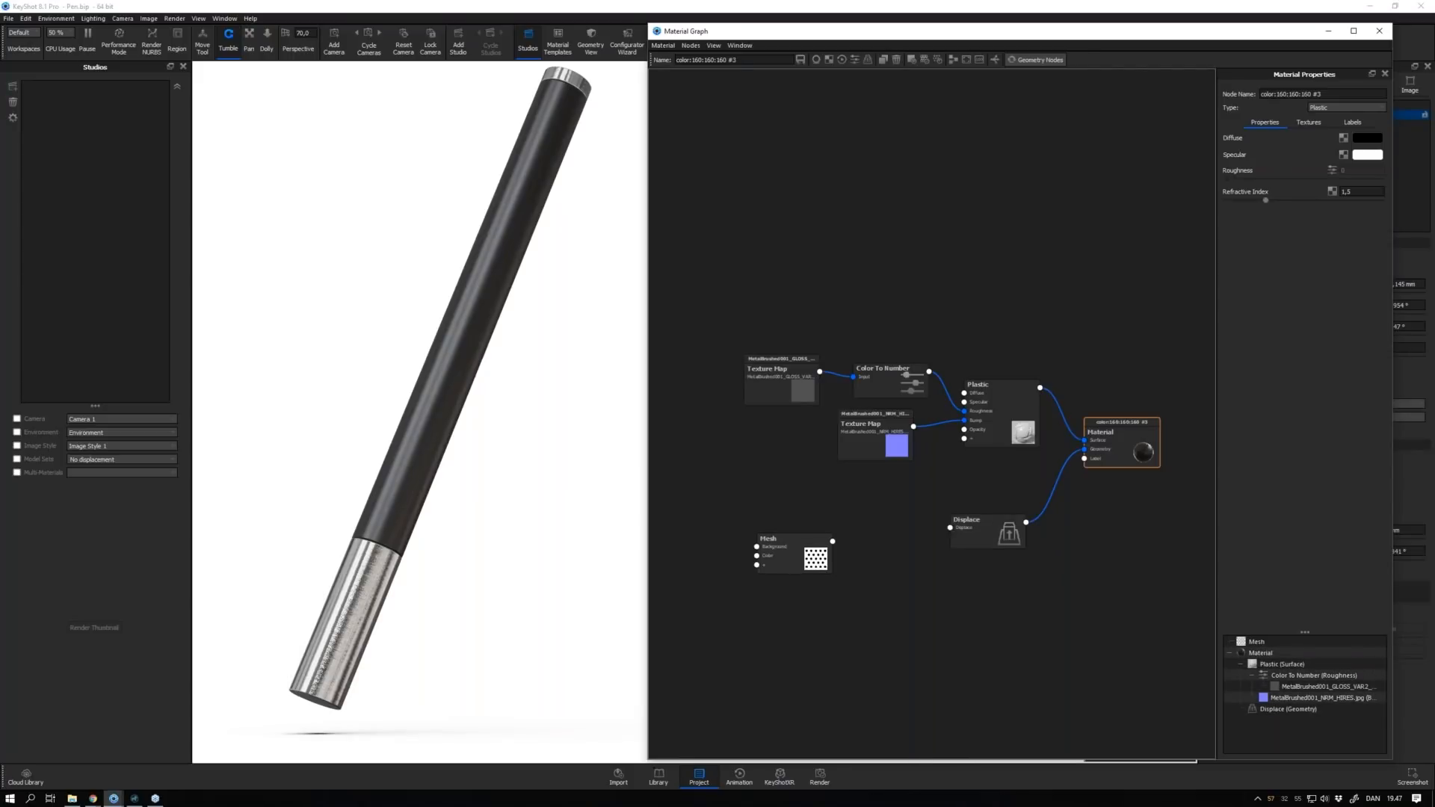
pyautogui.doubleClick(794, 547)
pyautogui.press('c')
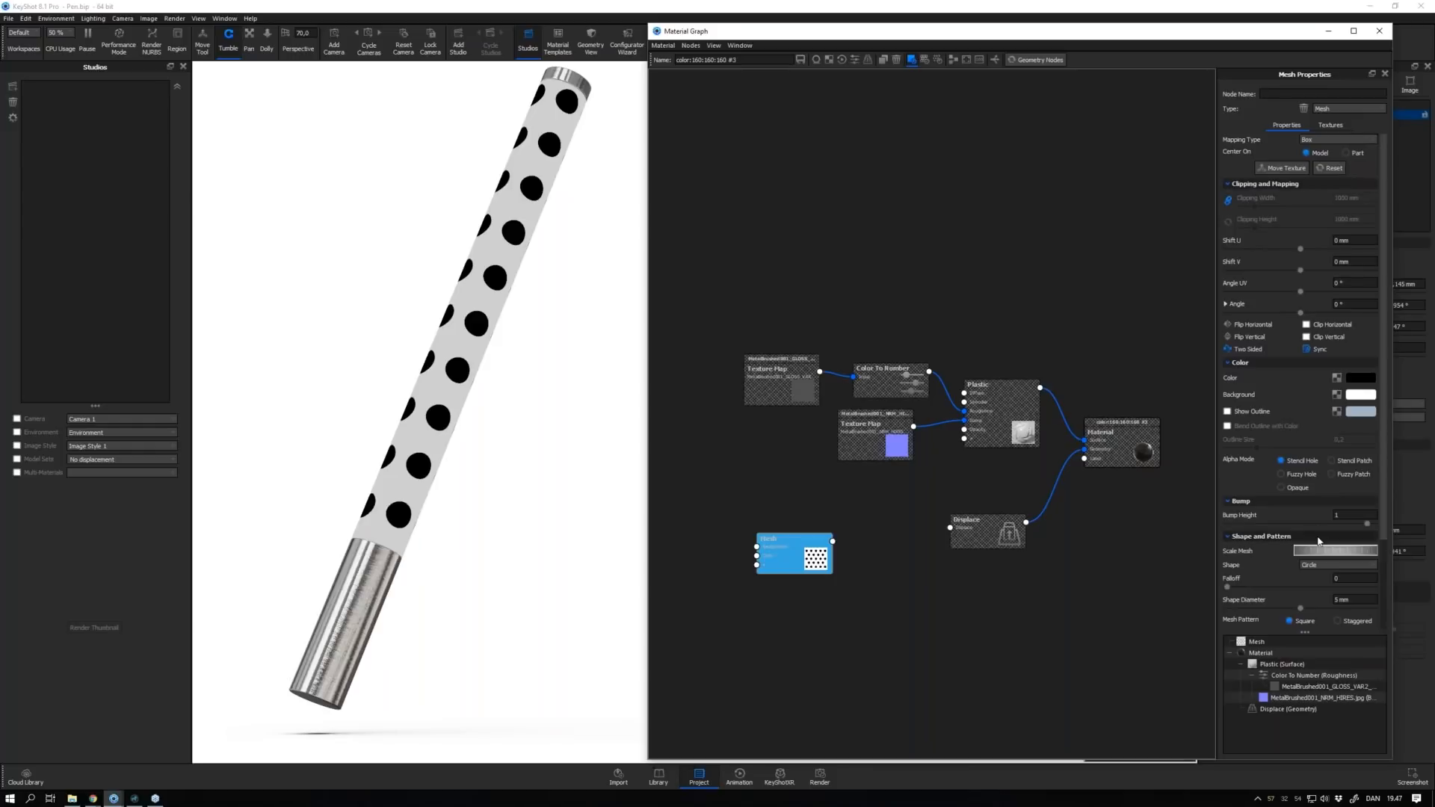
# Set the Mesh texture's shape to Line and its mapping type to Cylinder
pyautogui.click(1338, 565)
pyautogui.click(1338, 598)
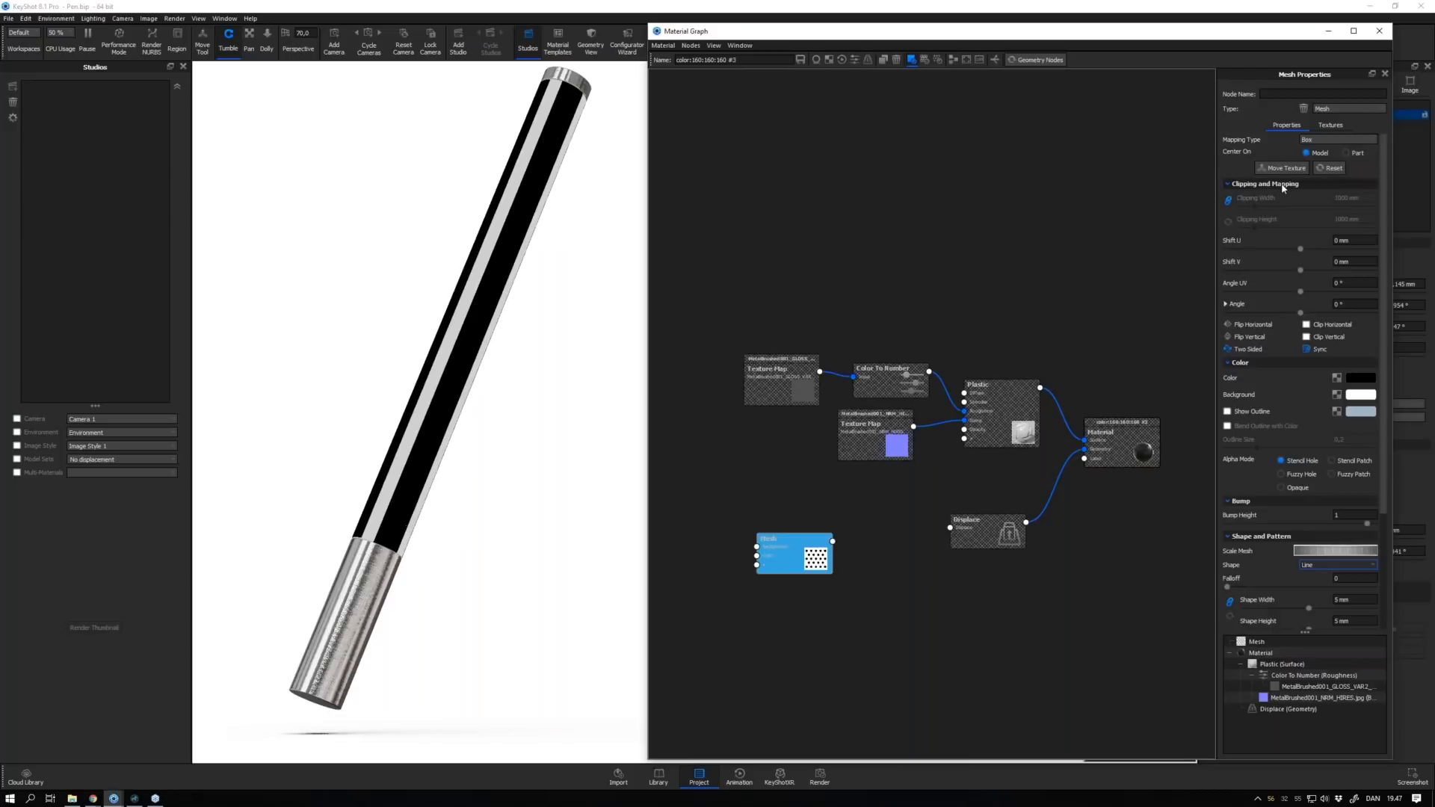
pyautogui.click(1318, 141)
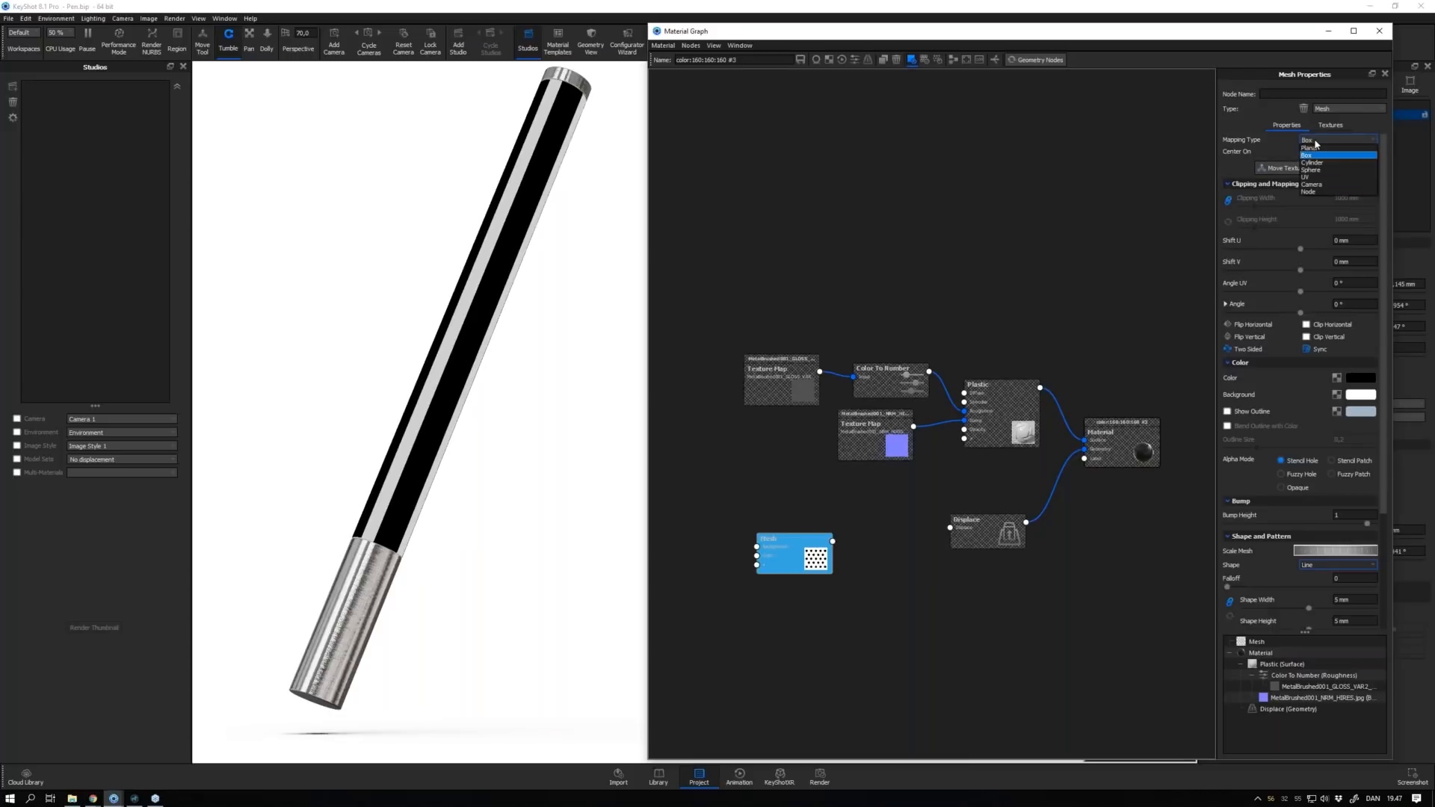
pyautogui.click(1317, 162)
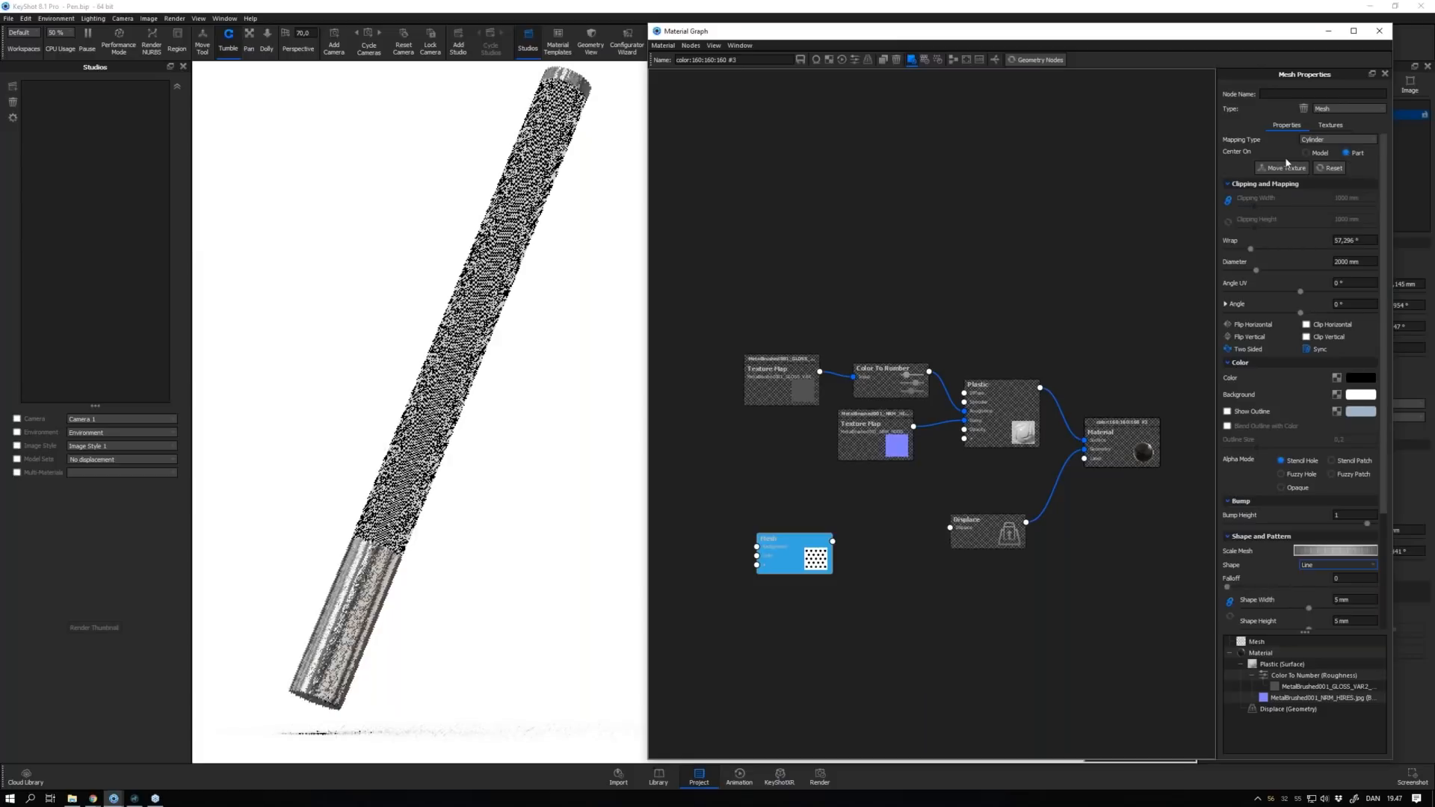
# Fit the cylindrical texture mapping to the barrel along the Y axis and accept the placement
pyautogui.click(1287, 168)
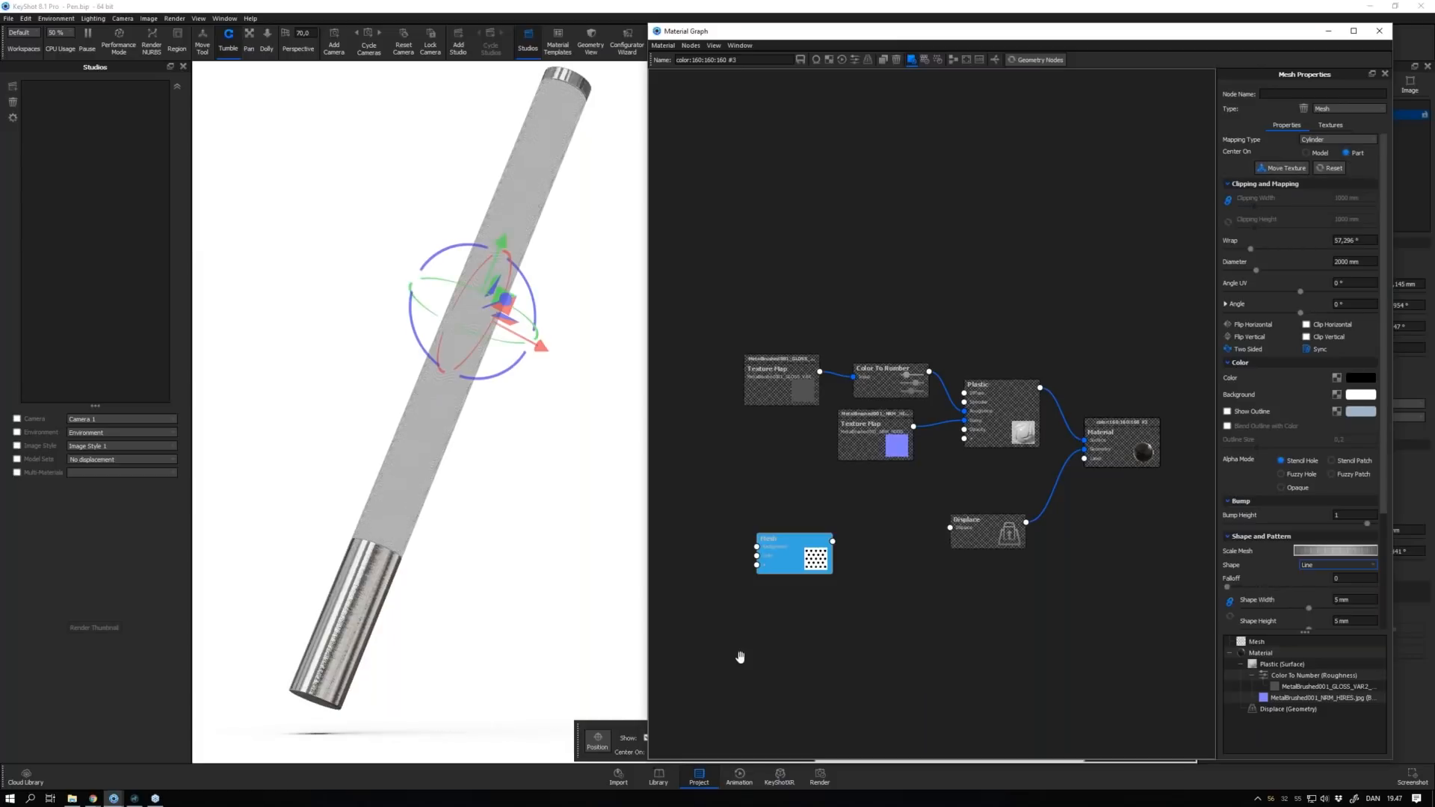
pyautogui.rightClick(579, 744)
pyautogui.moveTo(578, 738); pyautogui.dragTo(305, 707)
pyautogui.click(514, 721)
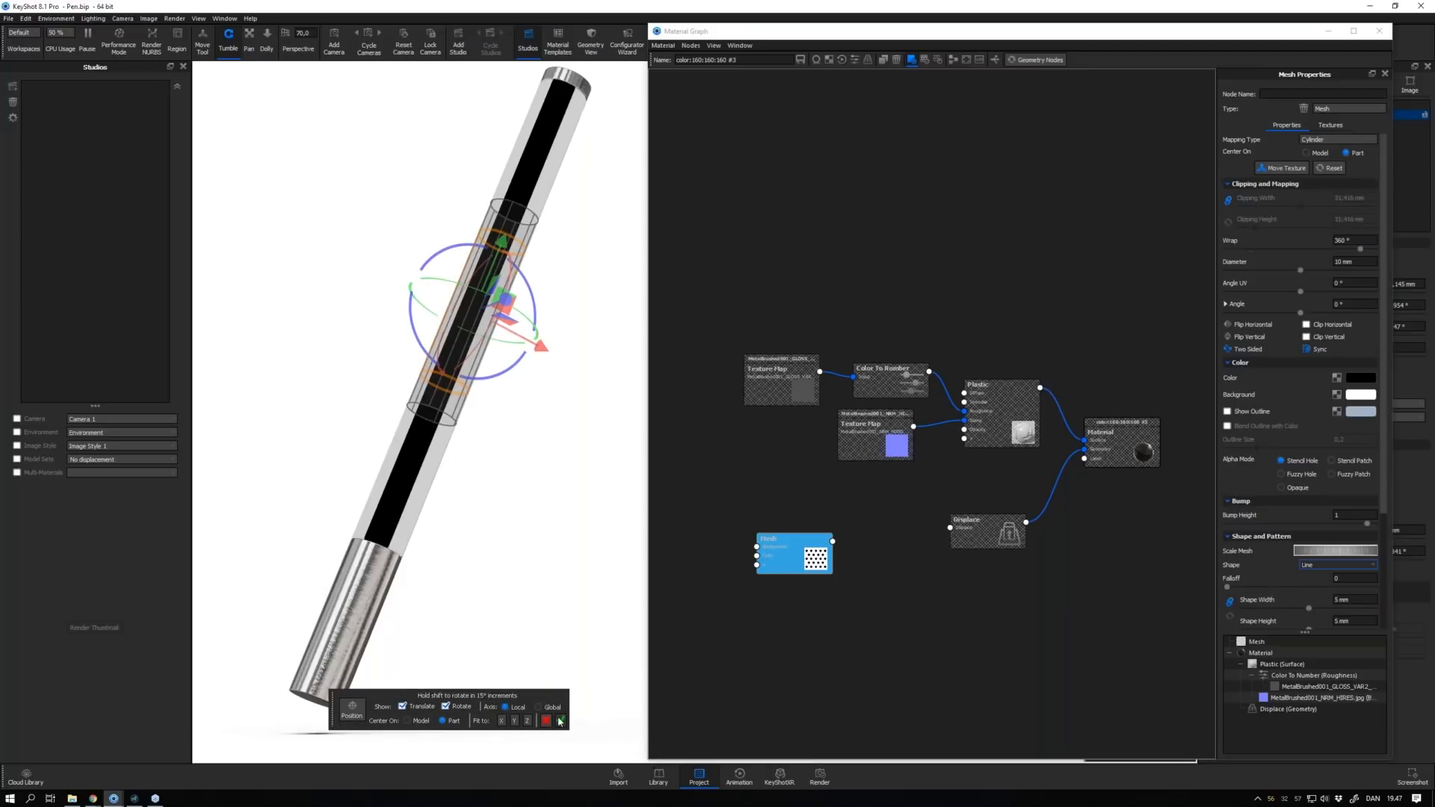
pyautogui.click(560, 720)
# Scale the mesh lines to a 2,253 mm shape width, slant them with Angle UV 39,96°, and set the falloff to about 0,443
pyautogui.moveTo(1326, 554); pyautogui.dragTo(1297, 552)
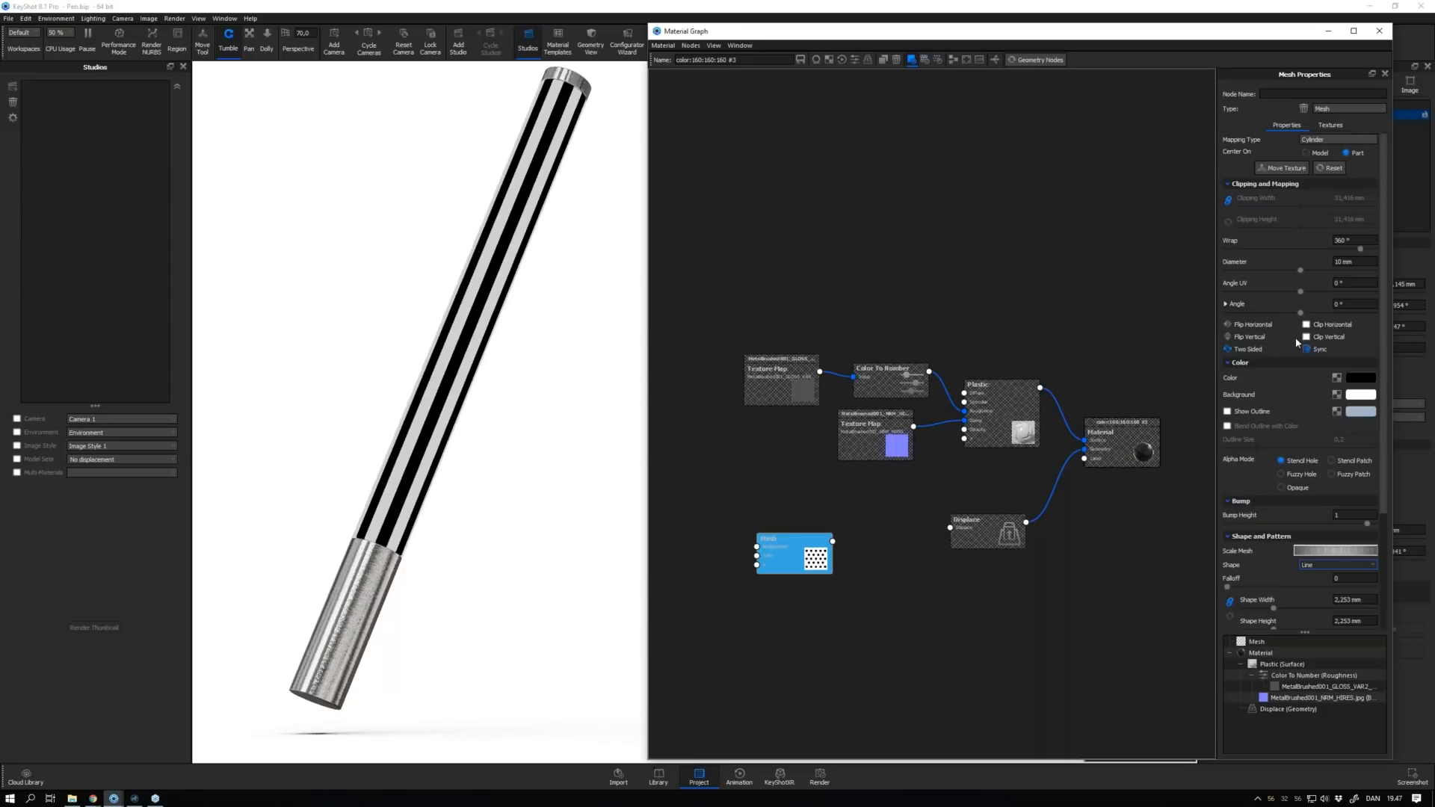
pyautogui.moveTo(1305, 294); pyautogui.dragTo(1321, 297)
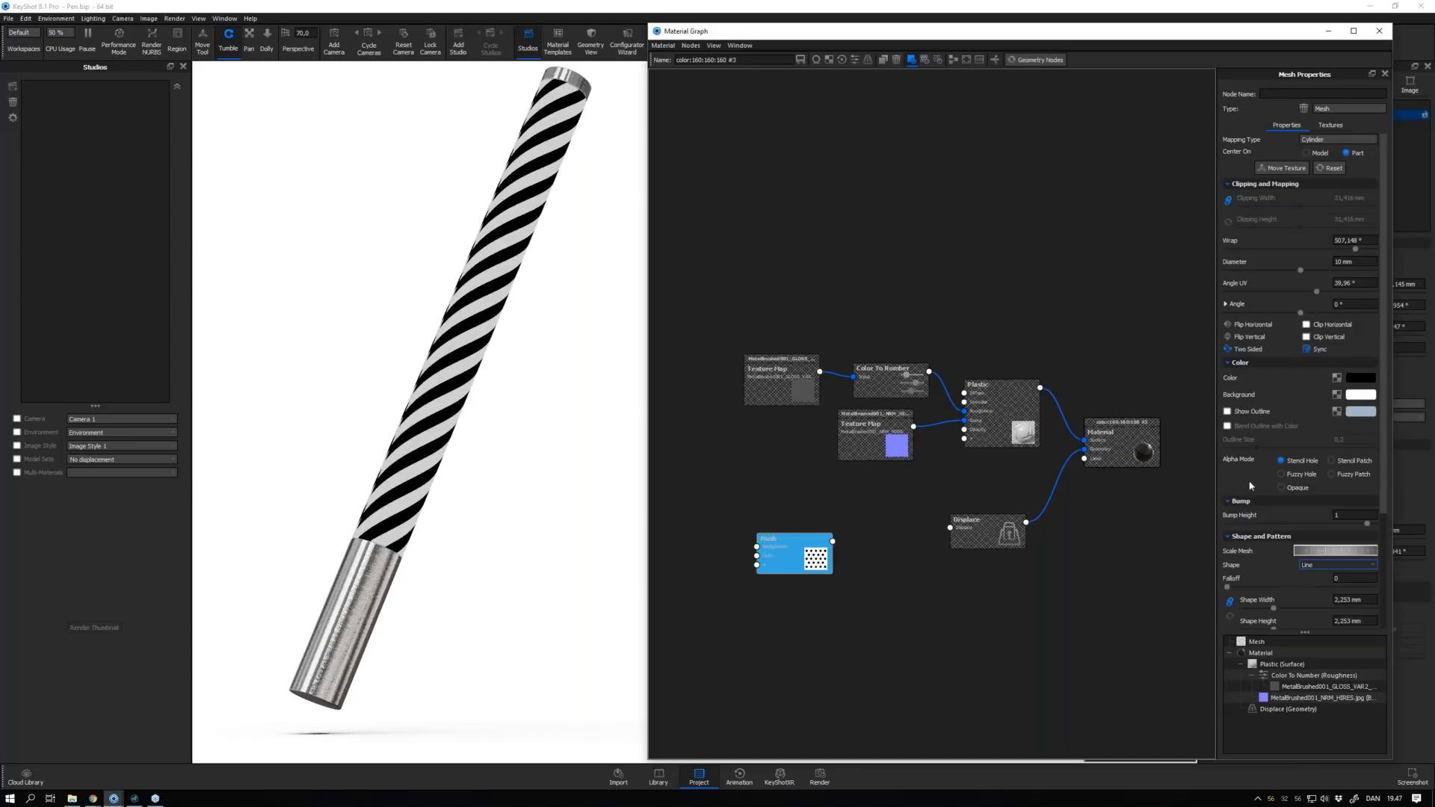
pyautogui.moveTo(1231, 592); pyautogui.dragTo(1295, 596)
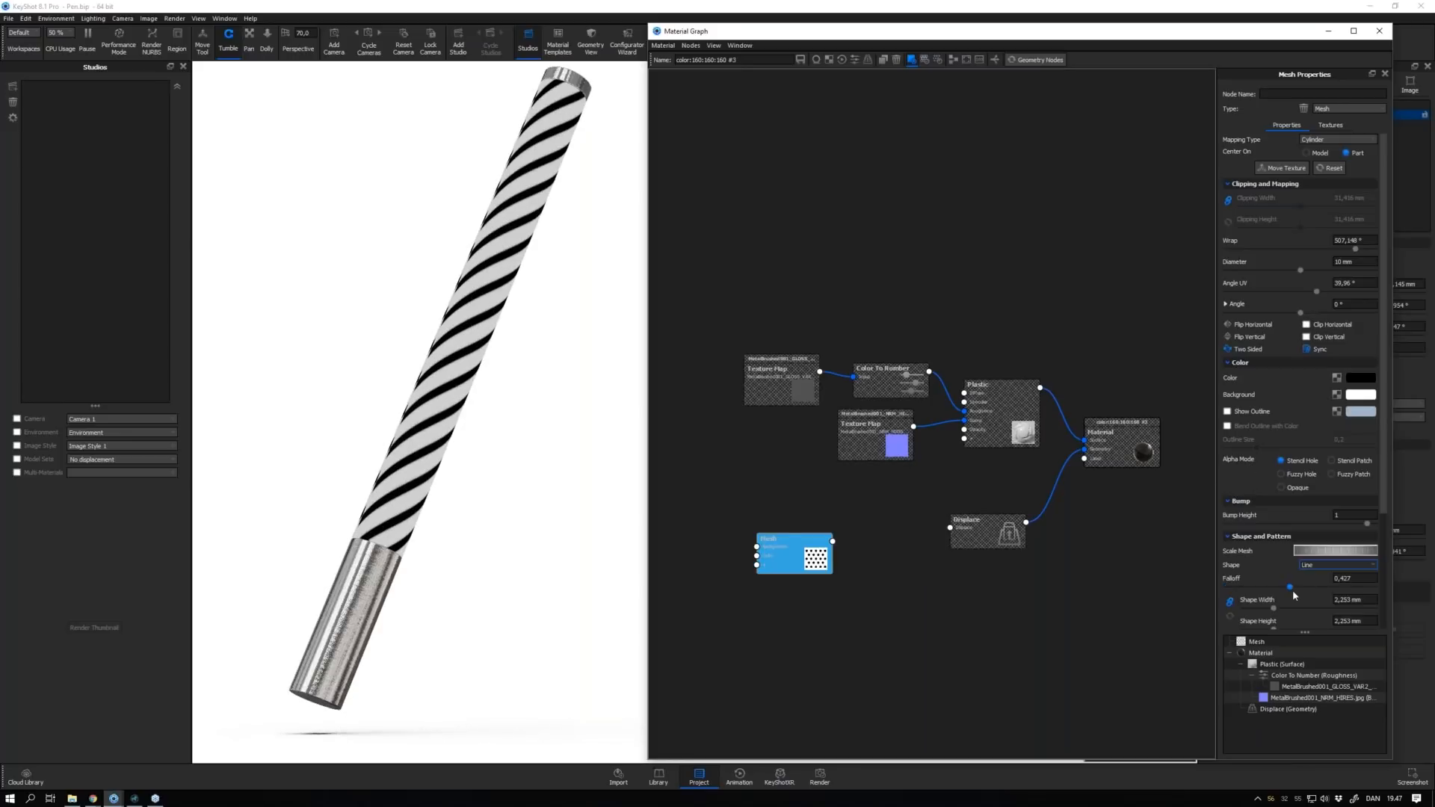
# Connect the Mesh texture to the Displace node's input and recheck the spiral pattern on the barrel
pyautogui.moveTo(821, 543); pyautogui.dragTo(970, 528)
pyautogui.press('c')
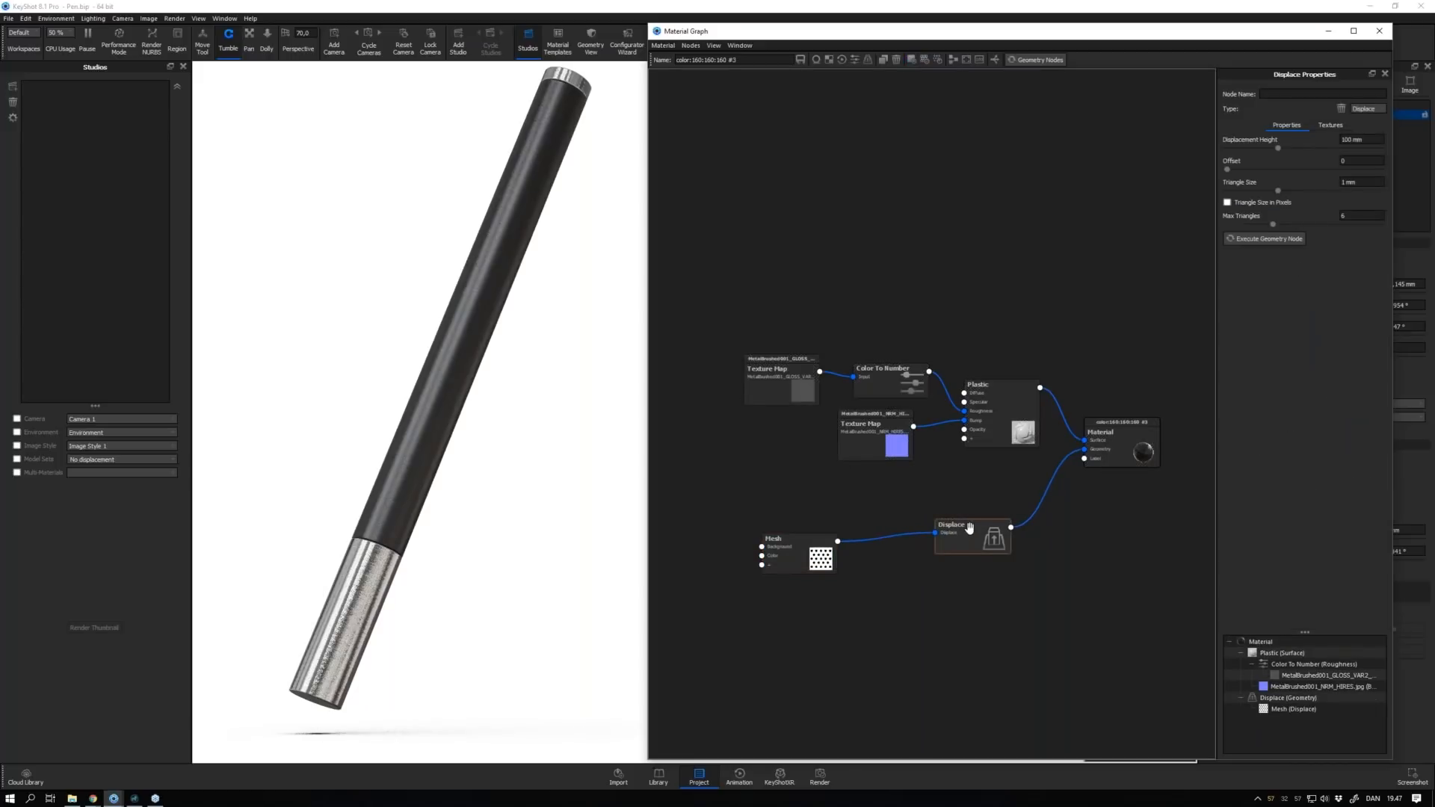
pyautogui.click(1364, 139)
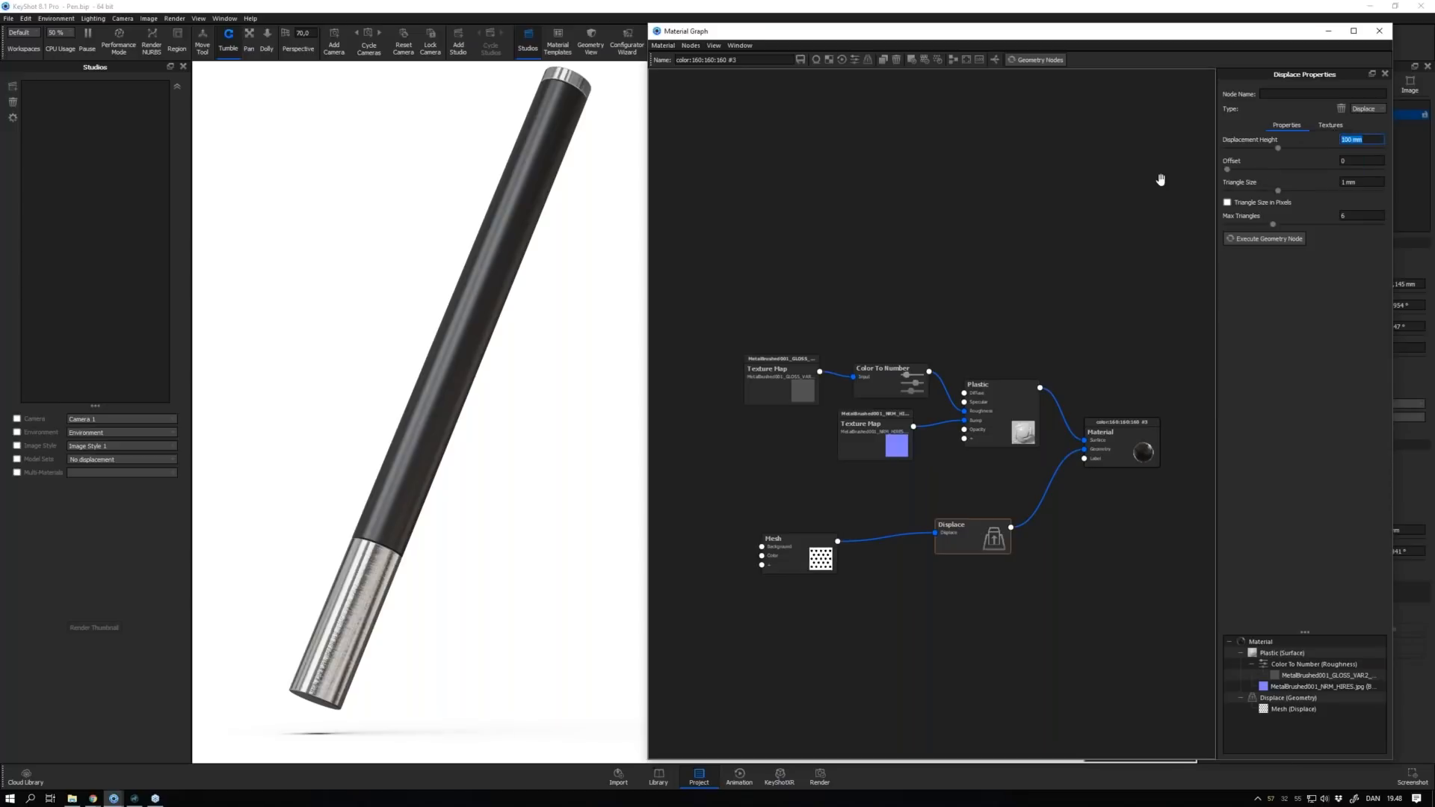
pyautogui.click(812, 543)
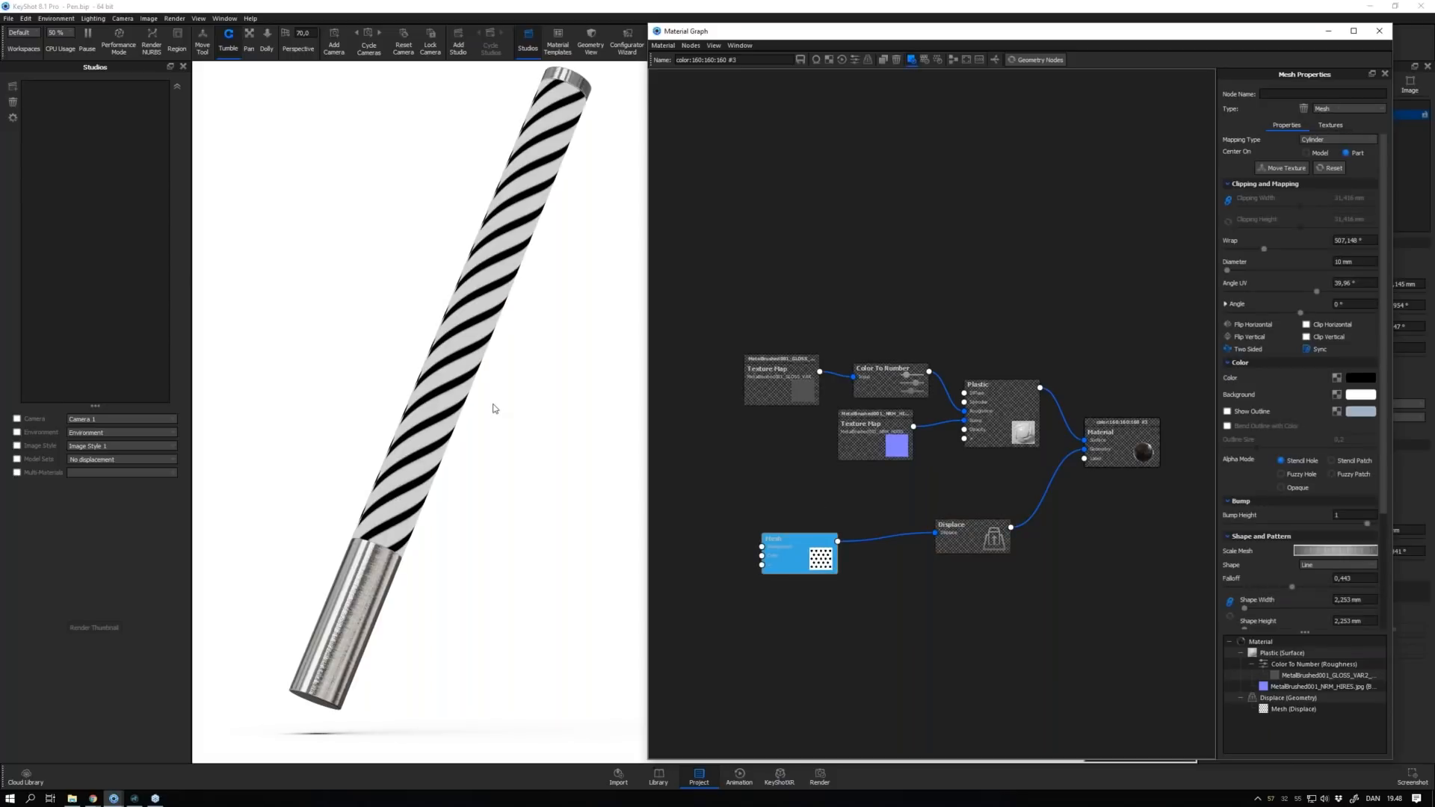
pyautogui.click(993, 538)
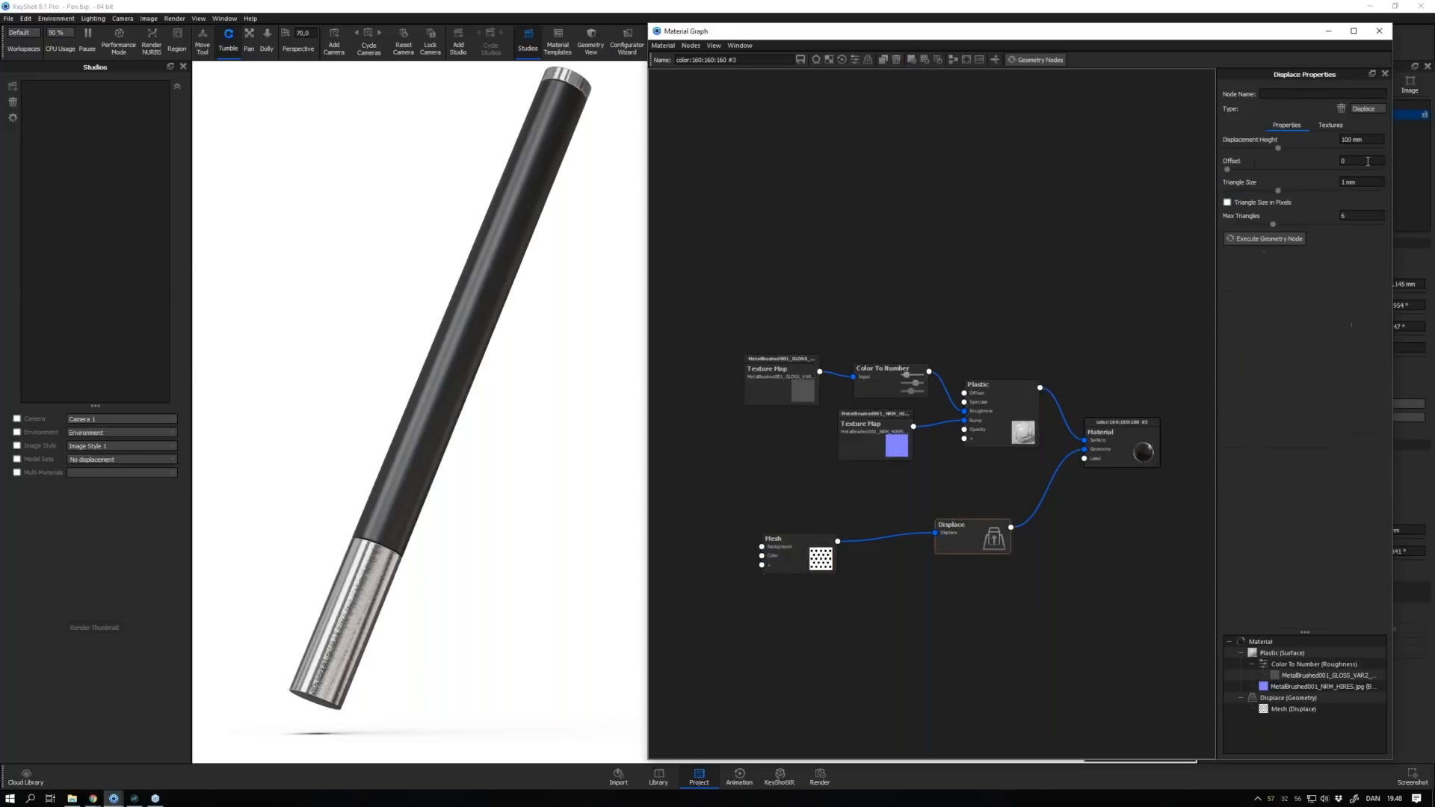
# Set the displacement height to -1 mm and the triangle size to 0,01 mm, and execute the geometry node
pyautogui.write('-')
pyautogui.click(1345, 182)
pyautogui.write('0,01')
pyautogui.press('Return')
pyautogui.click(1256, 242)
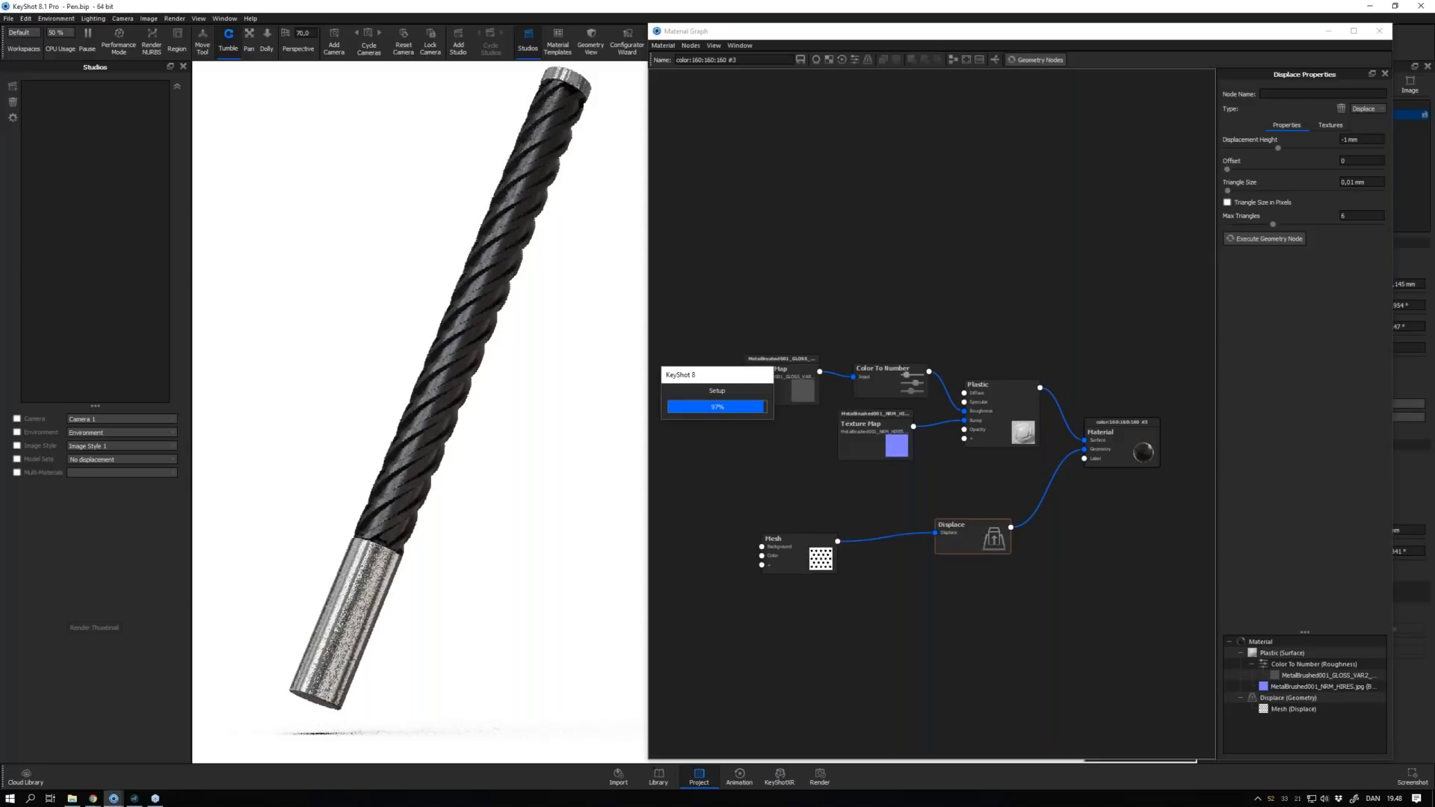
# Move the Mesh node higher in the graph and raise its falloff to about 0,714
pyautogui.moveTo(778, 540); pyautogui.dragTo(750, 494)
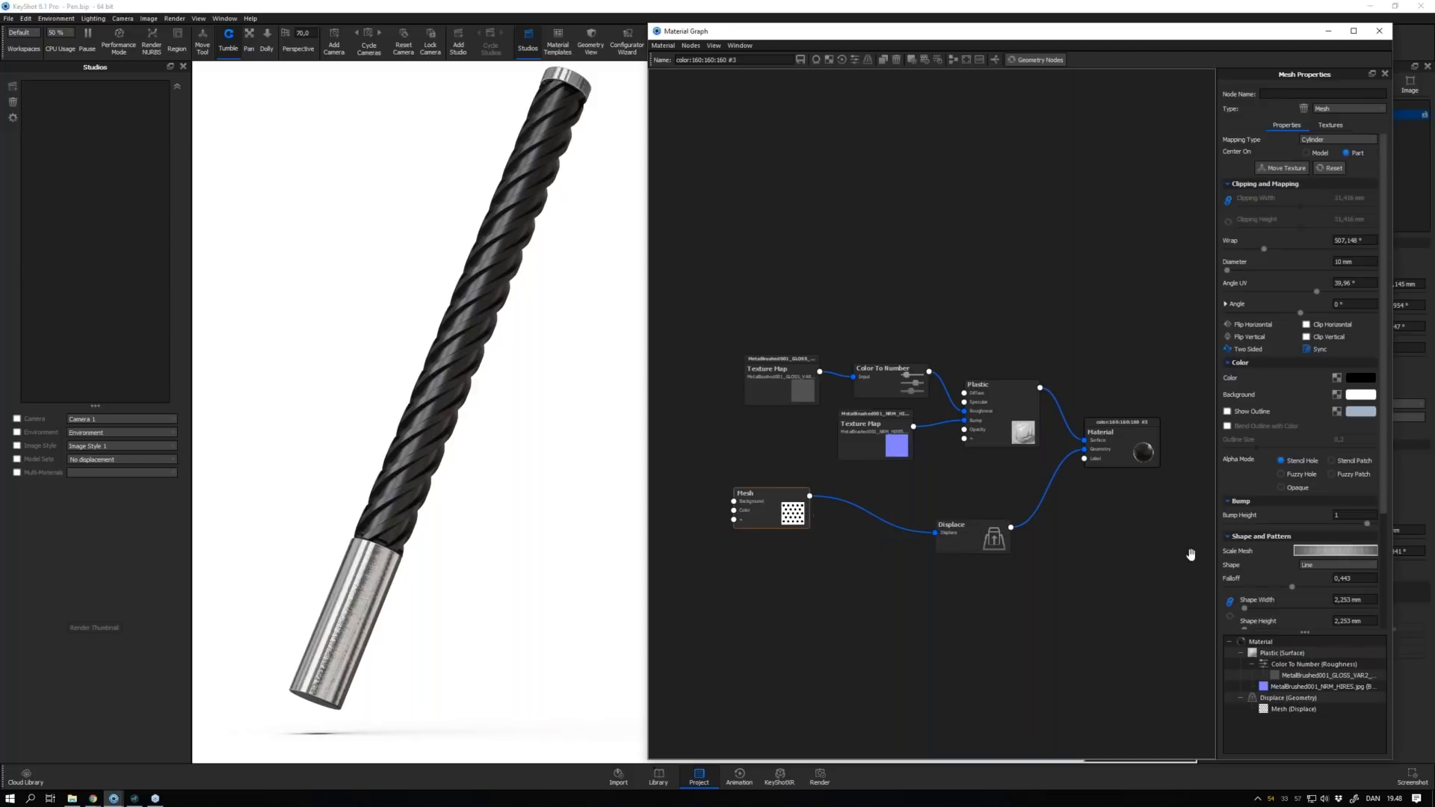
pyautogui.scroll(-3, 1297, 493)
pyautogui.moveTo(1292, 486); pyautogui.dragTo(1333, 487)
# Move the Mesh and Displace nodes farther apart to make room between them
pyautogui.moveTo(770, 515); pyautogui.dragTo(768, 522)
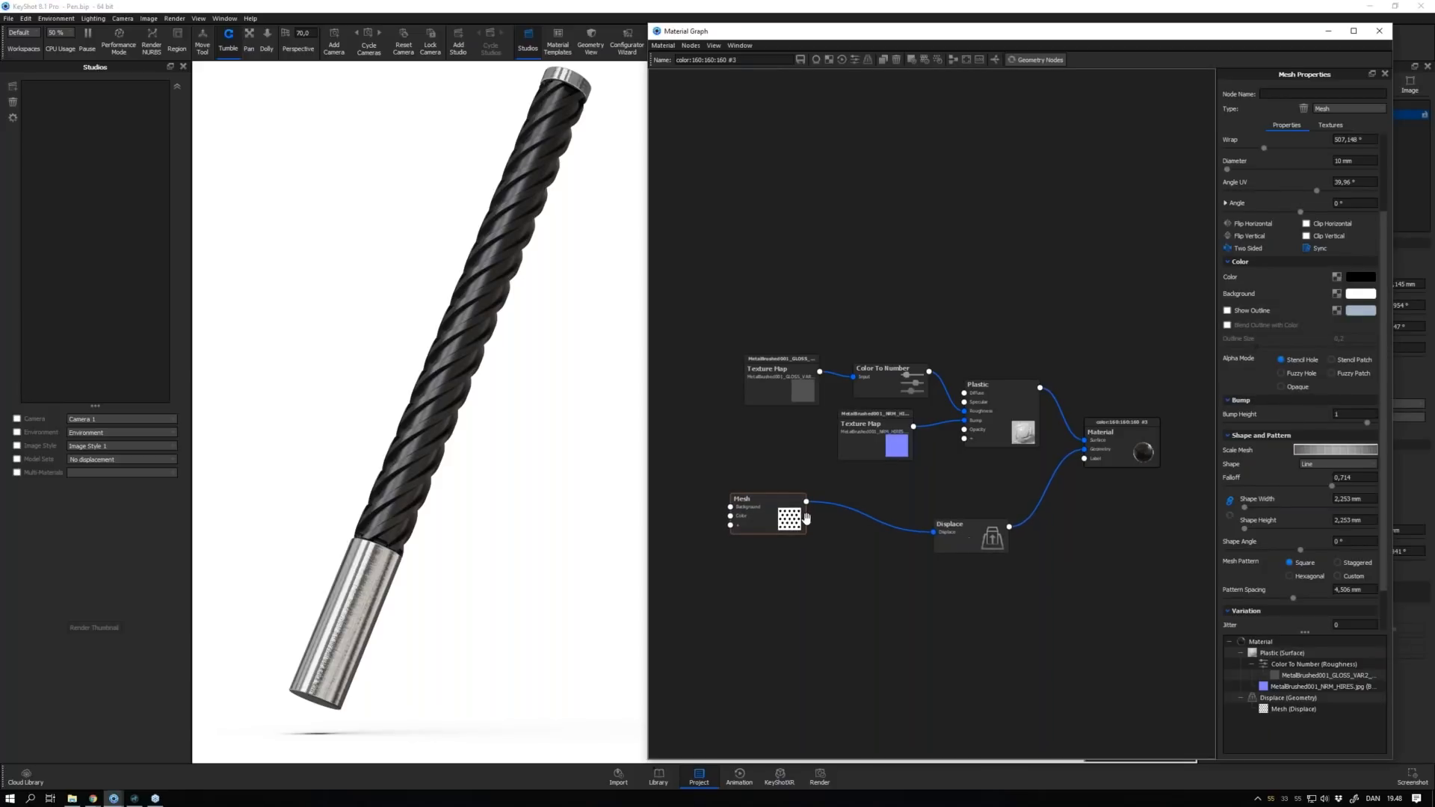
pyautogui.moveTo(790, 520); pyautogui.dragTo(790, 522)
pyautogui.click(794, 575)
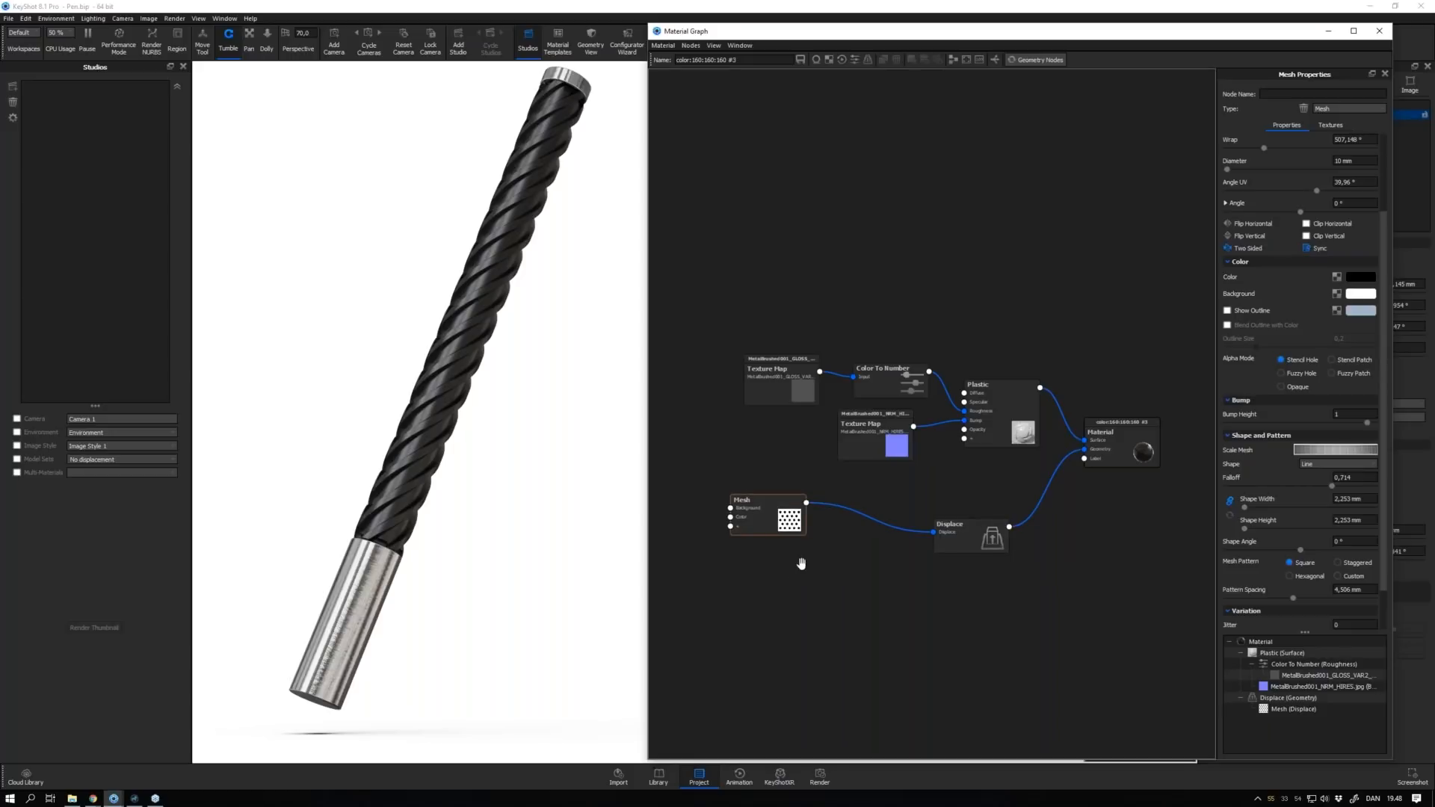
pyautogui.moveTo(964, 540)
pyautogui.mouseDown()
pyautogui.moveTo(998, 525)
pyautogui.moveTo(982, 520)
pyautogui.mouseUp()
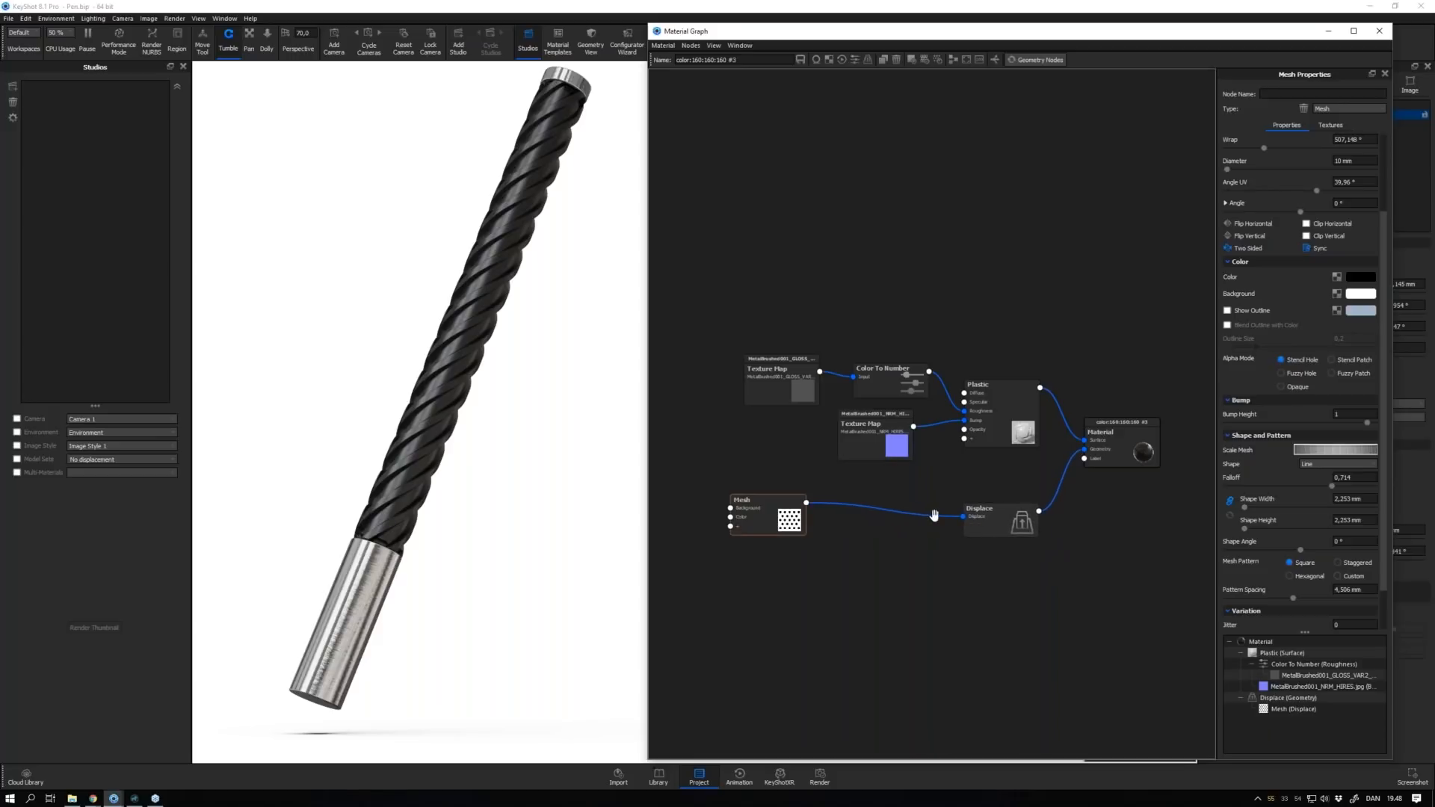
pyautogui.moveTo(986, 518); pyautogui.dragTo(987, 511)
pyautogui.moveTo(791, 522); pyautogui.dragTo(781, 520)
pyautogui.click(821, 547)
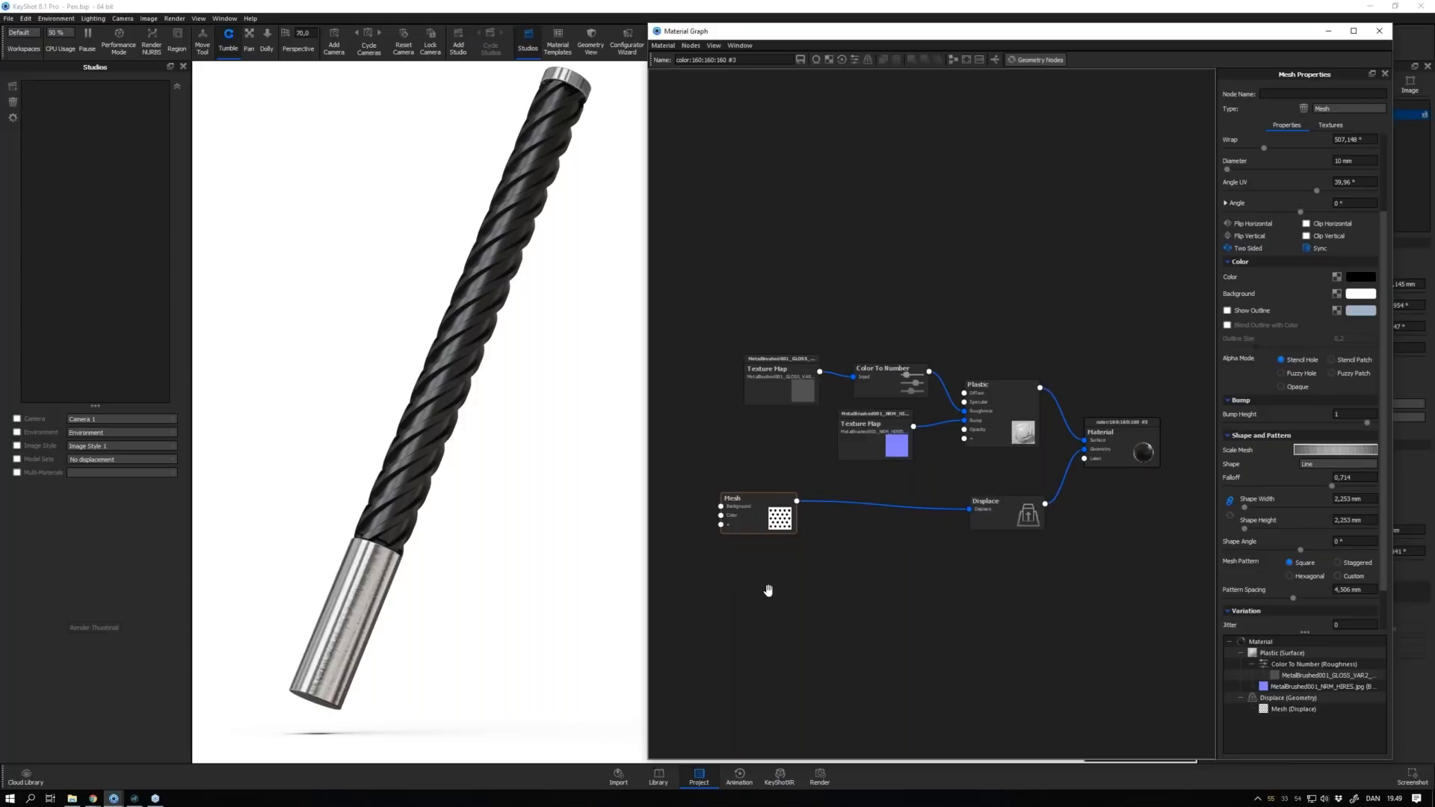
pyautogui.moveTo(807, 518); pyautogui.dragTo(797, 513)
# Insert a Color Composite utility on the connection between the Mesh and Displace nodes
pyautogui.rightClick(813, 498)
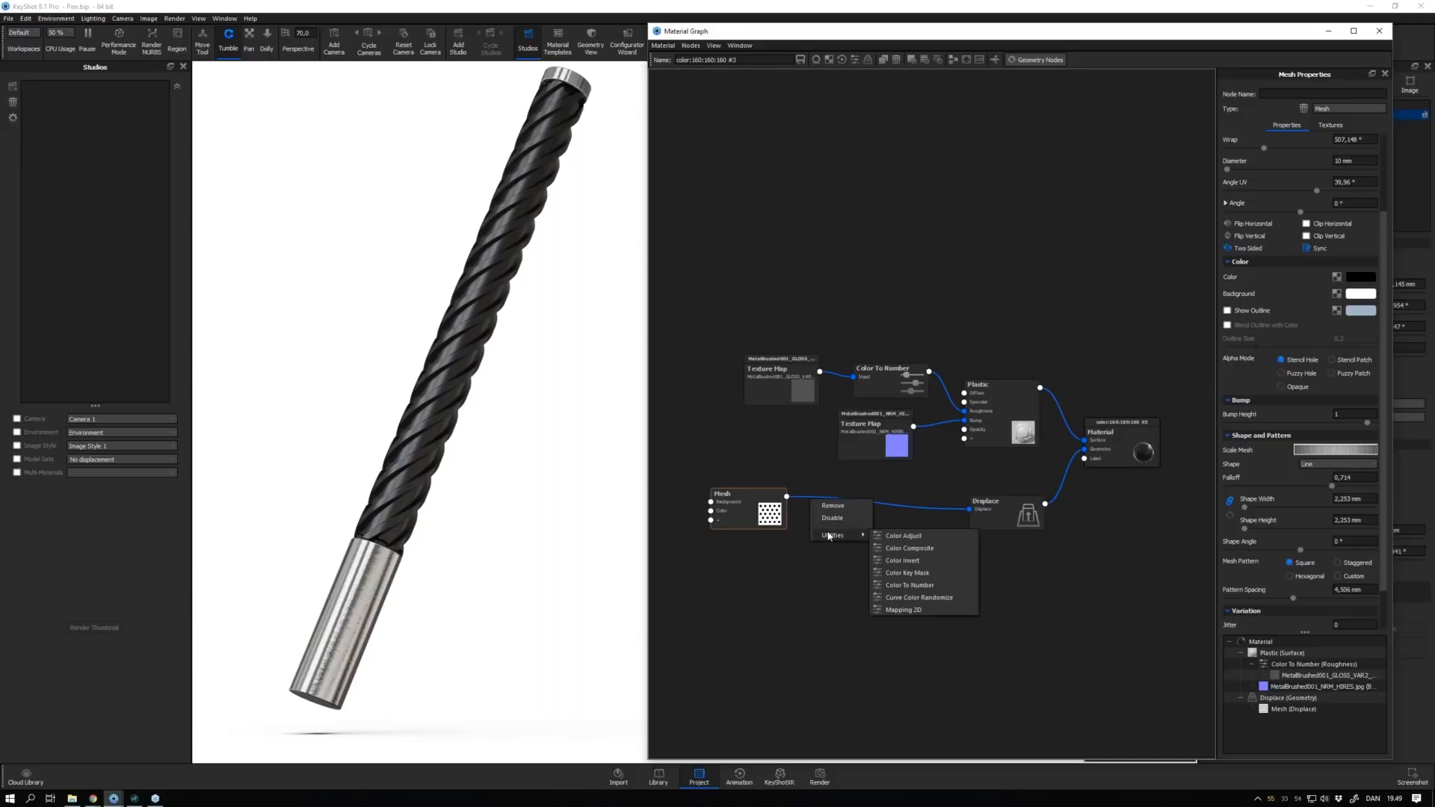
pyautogui.click(813, 557)
pyautogui.rightClick(847, 499)
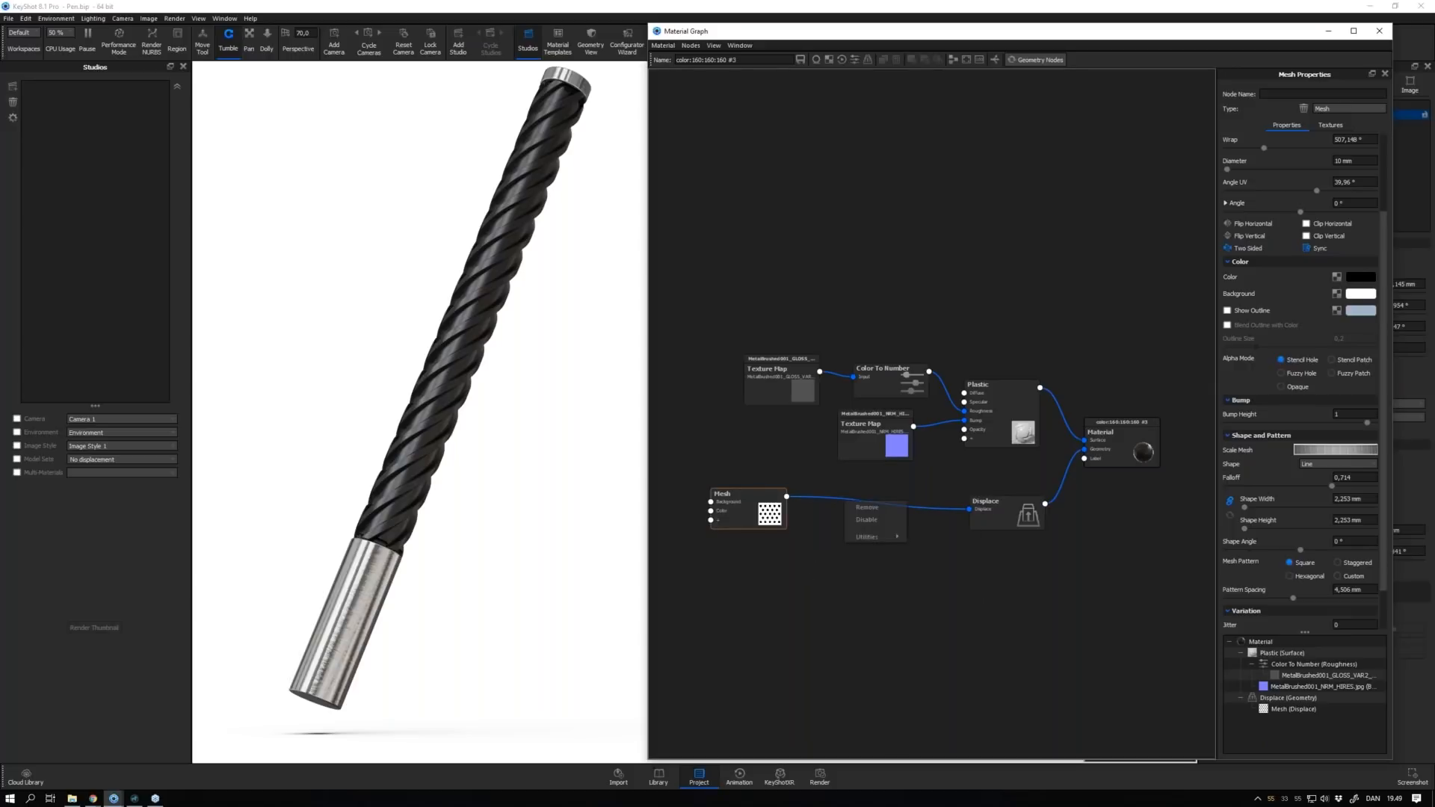
pyautogui.moveTo(861, 536)
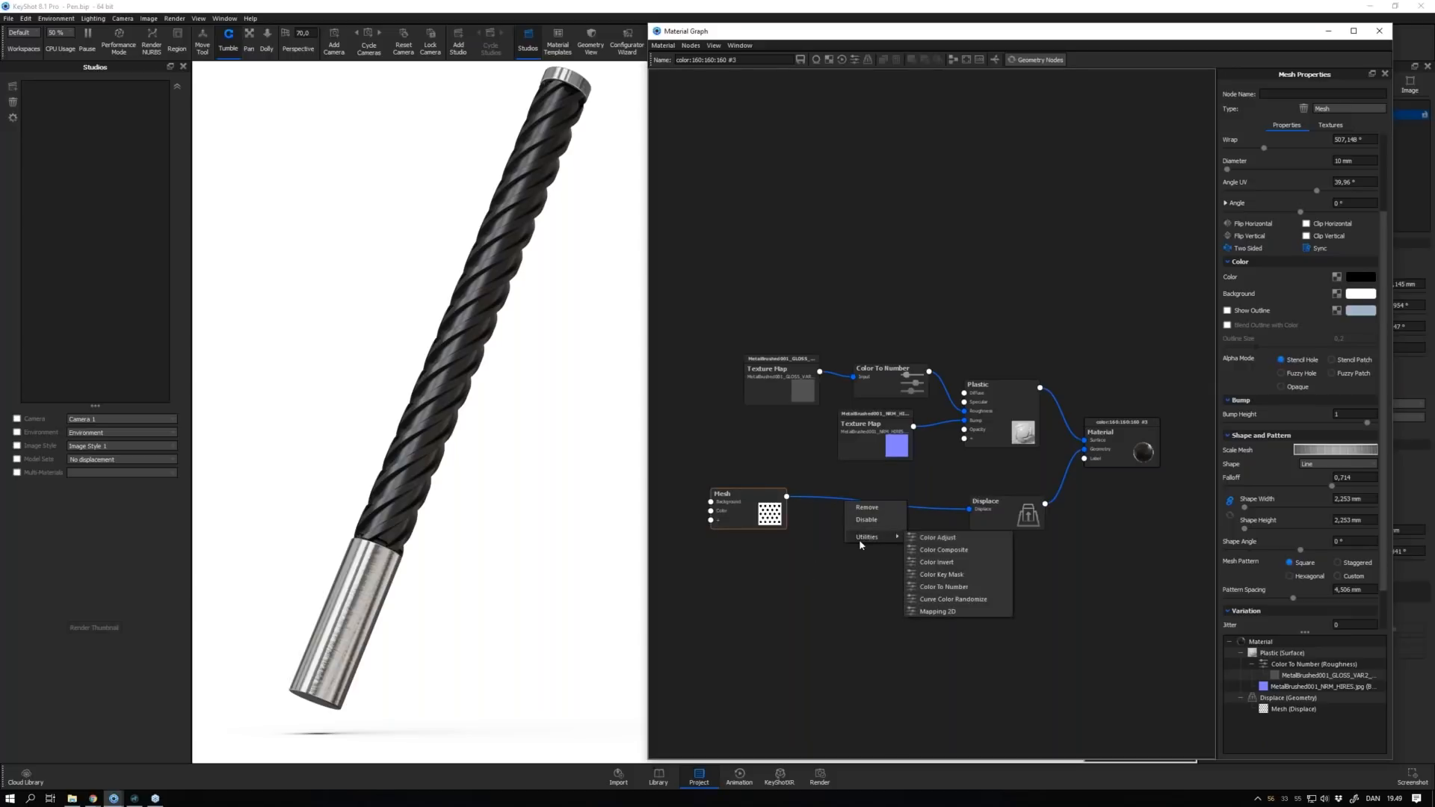
pyautogui.click(933, 552)
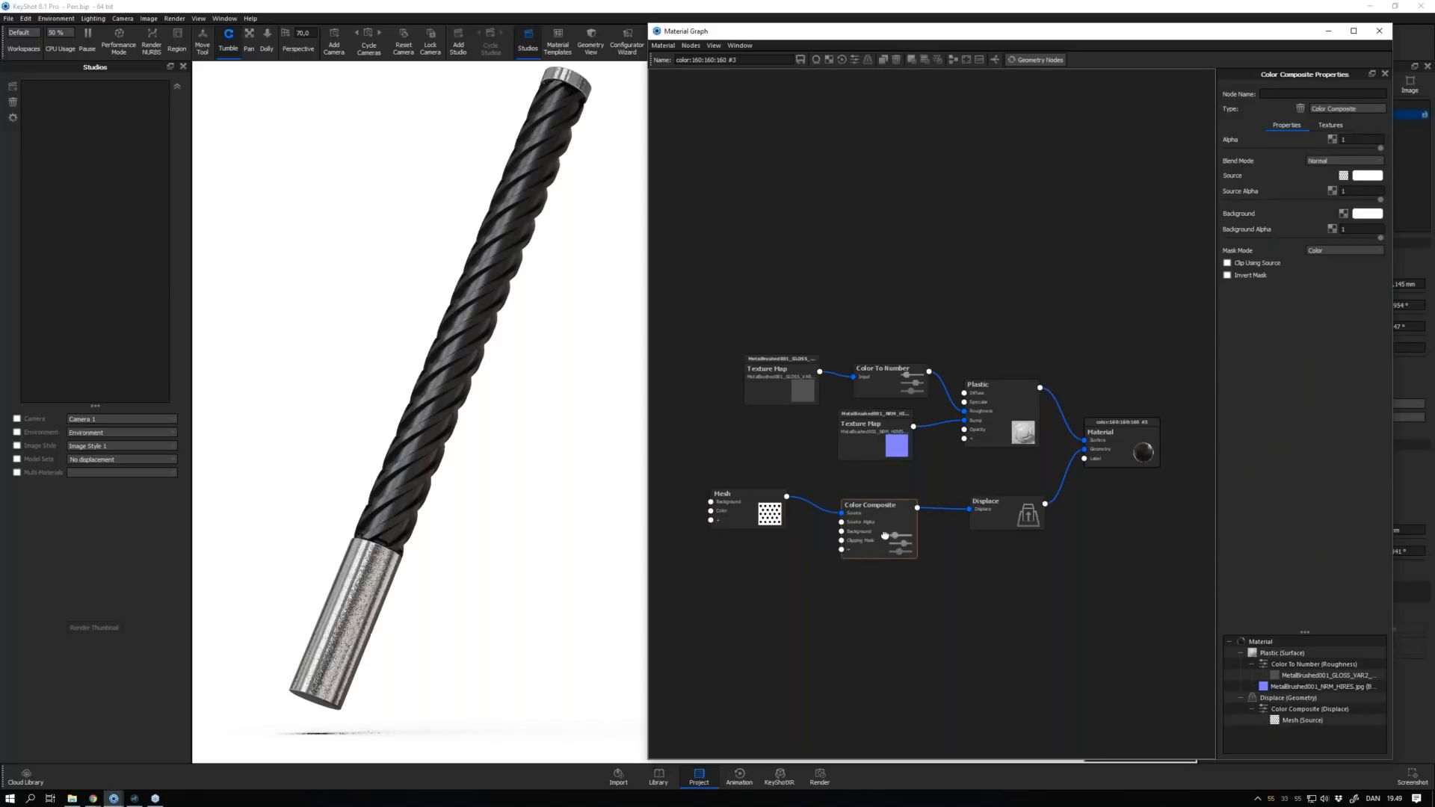
# Add a Color Gradient texture node below the Mesh node in the graph
pyautogui.rightClick(770, 580)
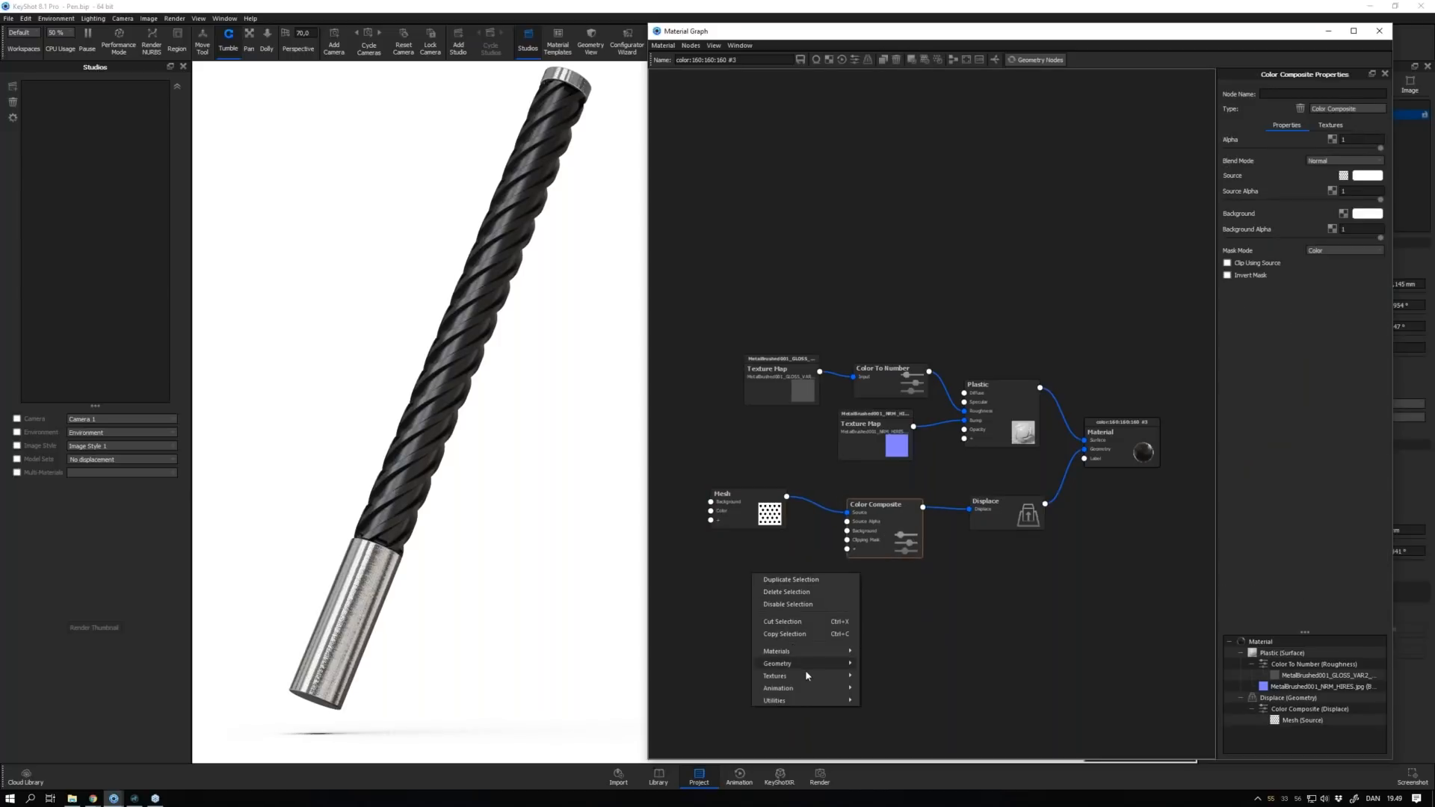
pyautogui.moveTo(807, 676)
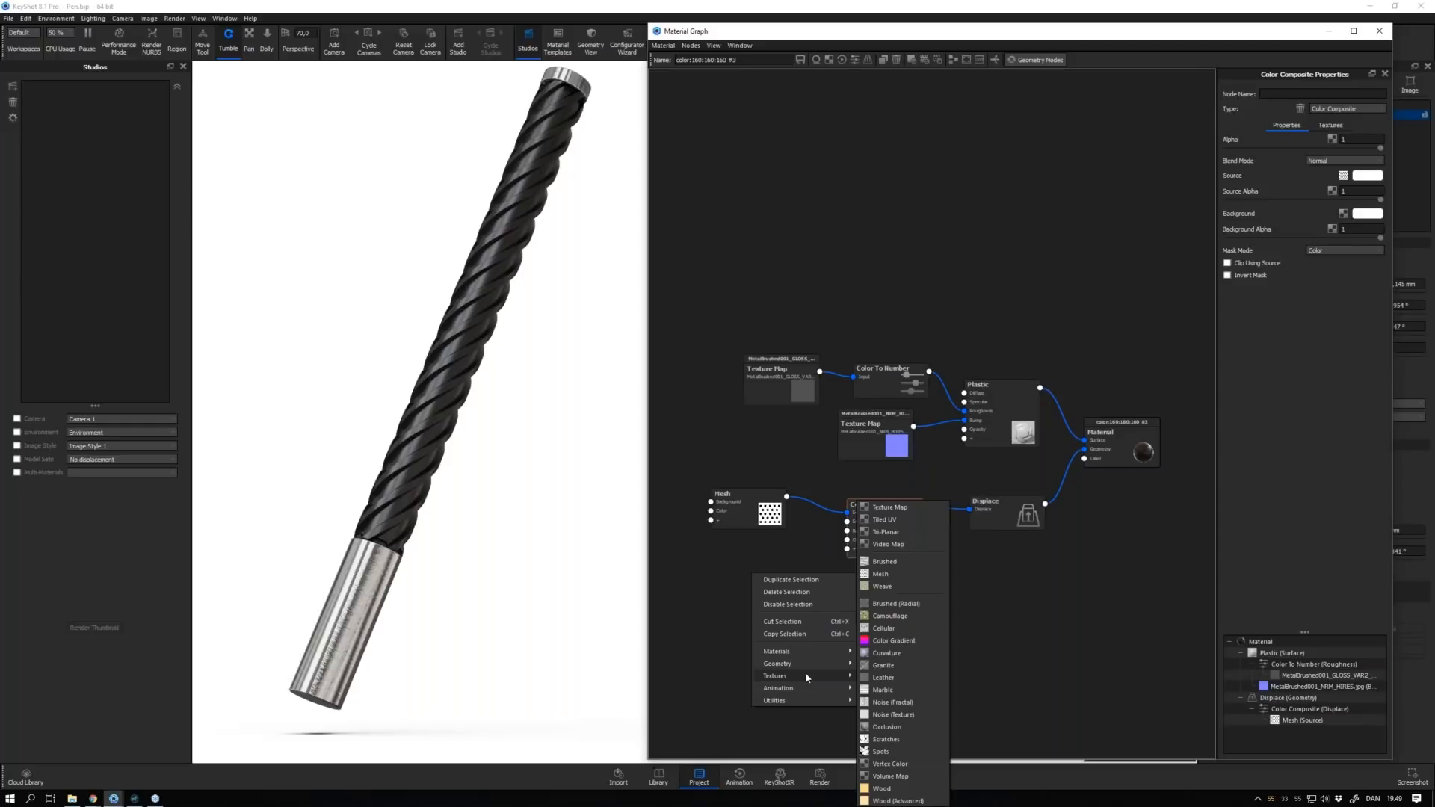
pyautogui.click(894, 640)
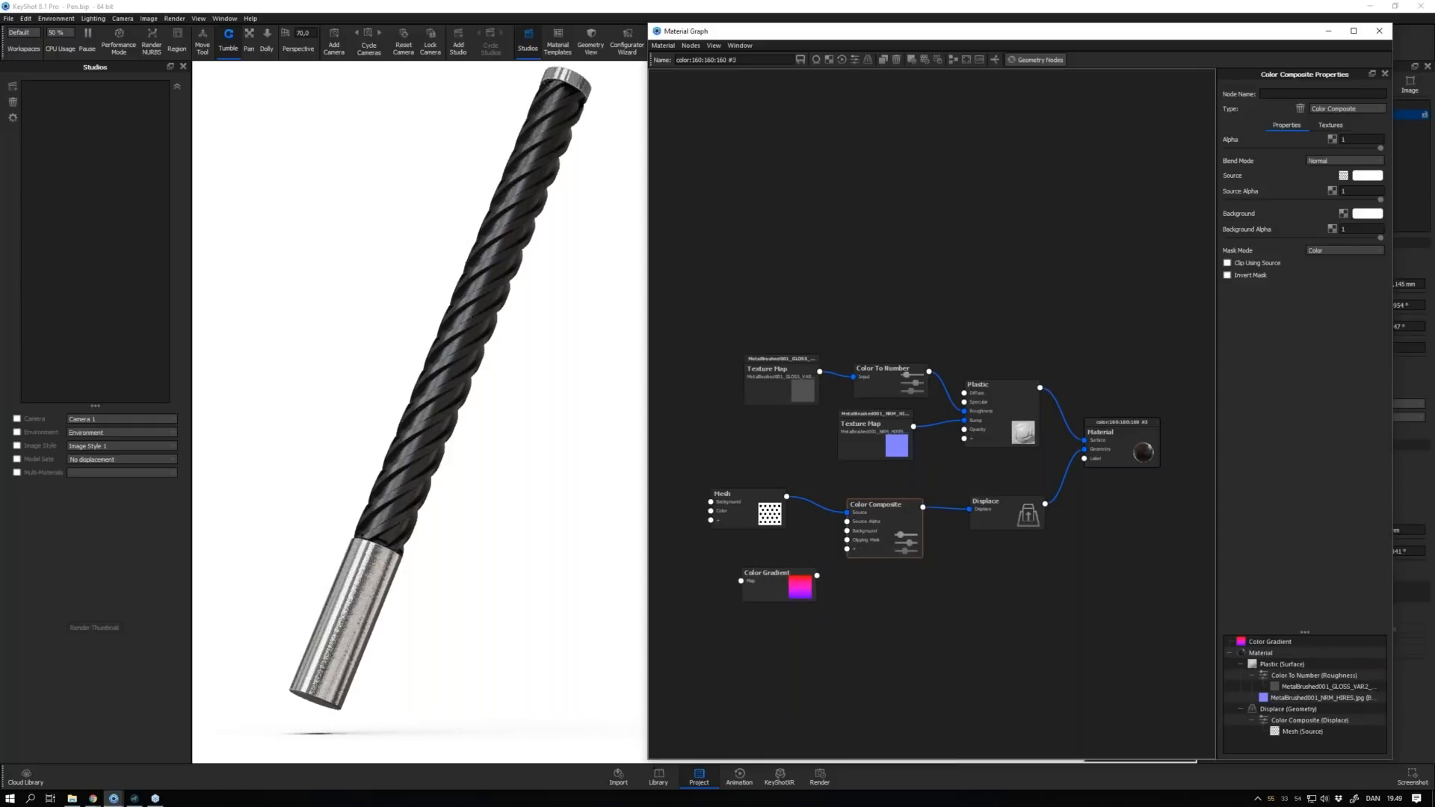
# Preview the Color Gradient on the barrel and rotate the texture 90° so the gradient runs along the pen
pyautogui.click(777, 589)
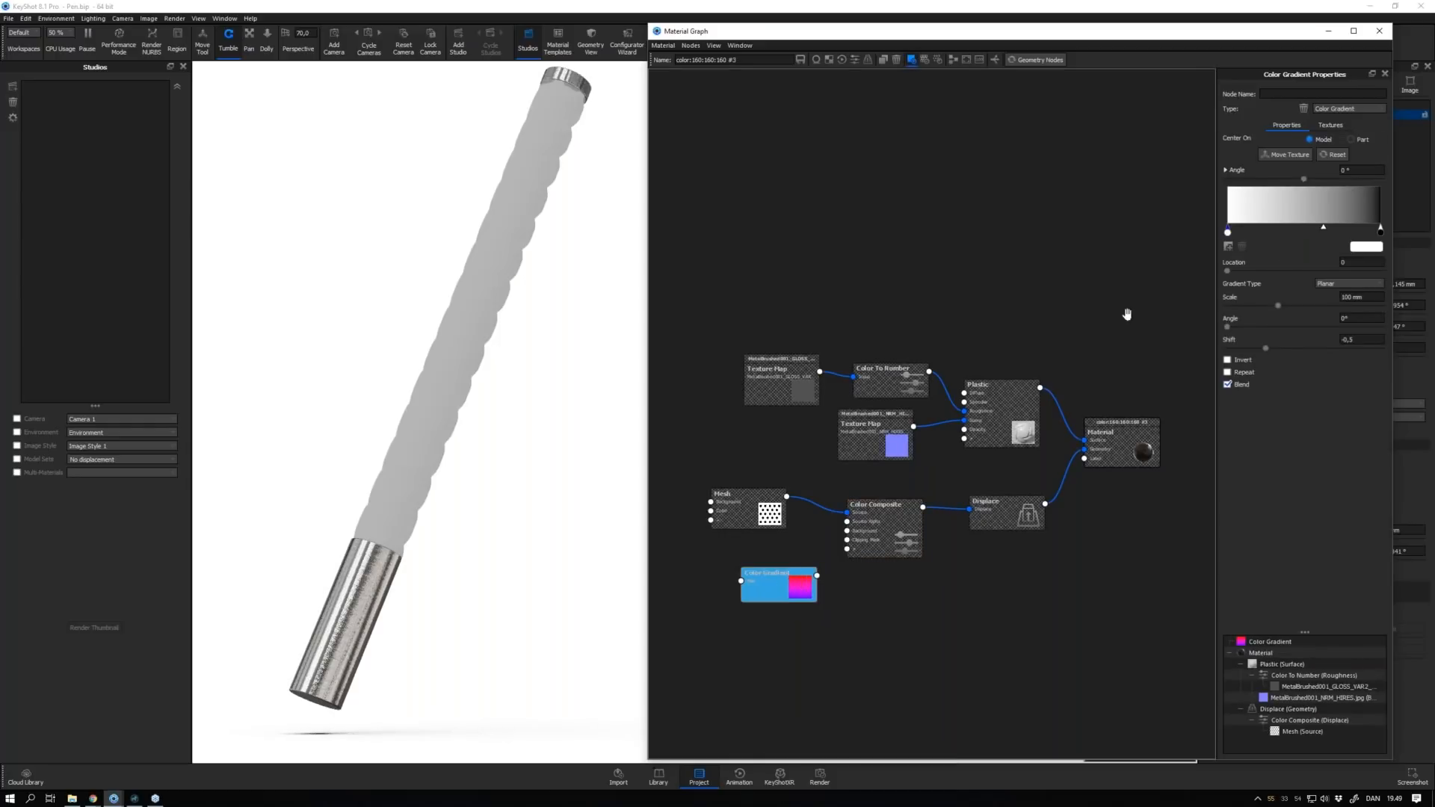
pyautogui.click(1276, 157)
pyautogui.keyDown('shift'); pyautogui.moveTo(511, 367); pyautogui.dragTo(445, 307); pyautogui.keyUp('shift')
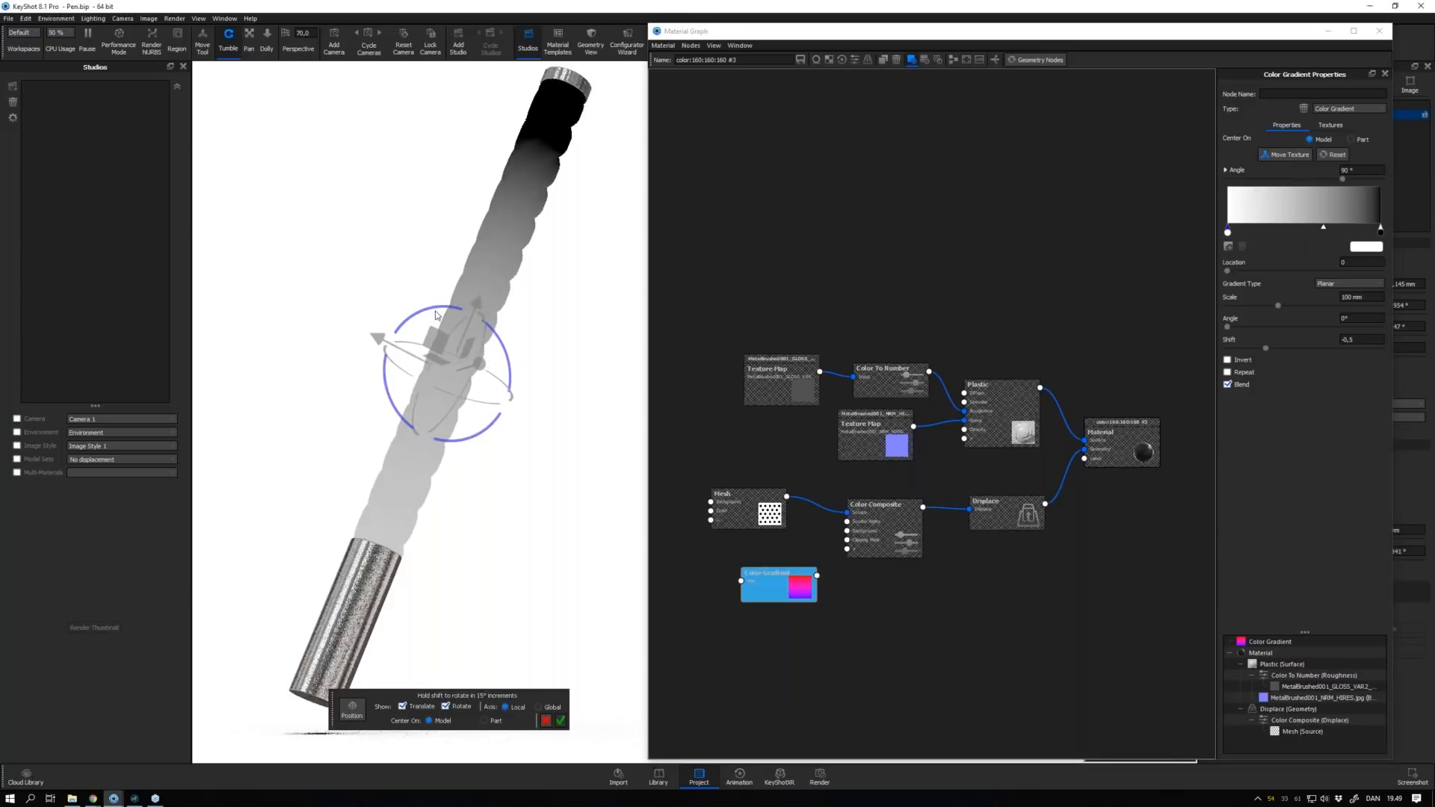
pyautogui.click(561, 720)
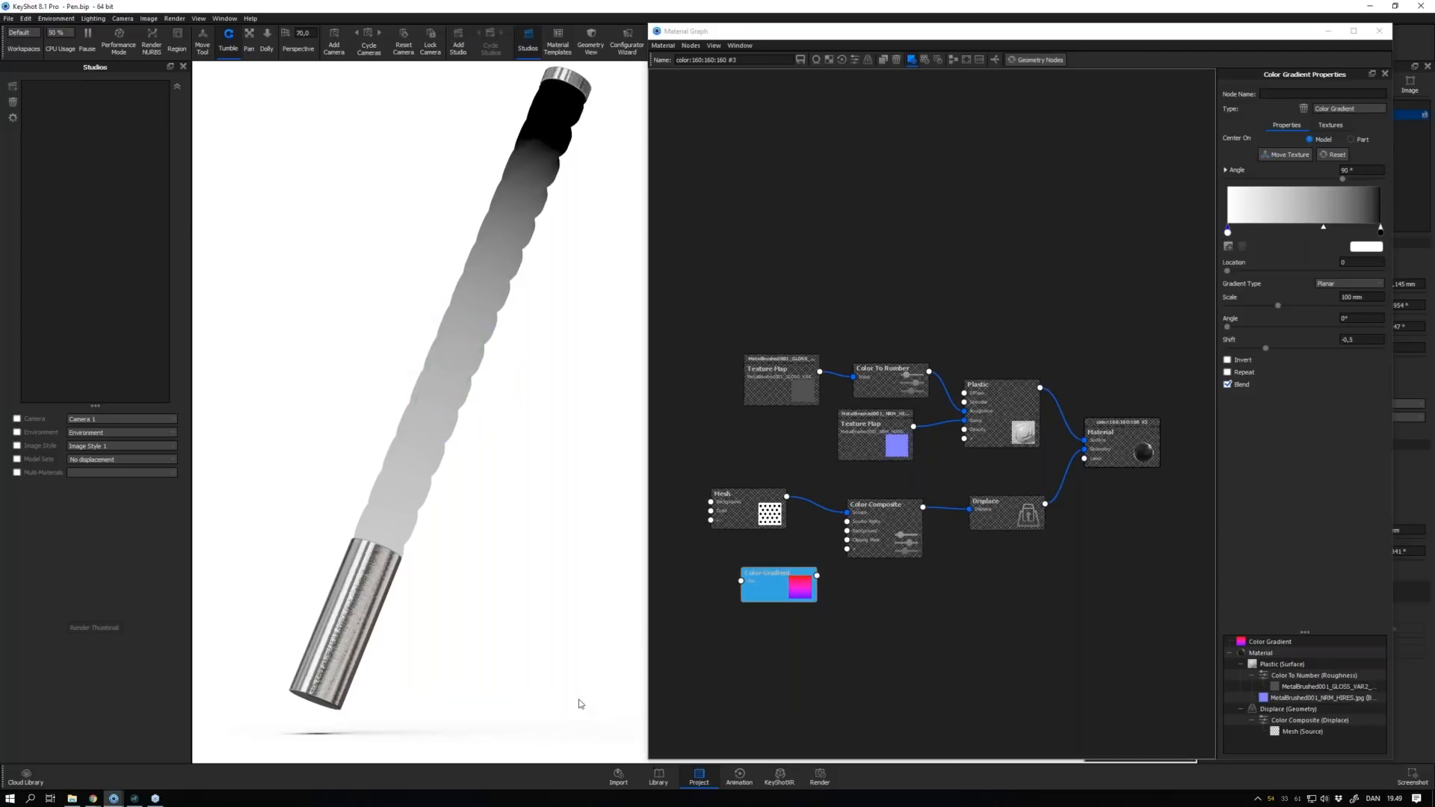
# Give the gradient black end stops and a white middle stop, and reduce its scale to about 88,8 mm
pyautogui.click(1380, 230)
pyautogui.click(1367, 247)
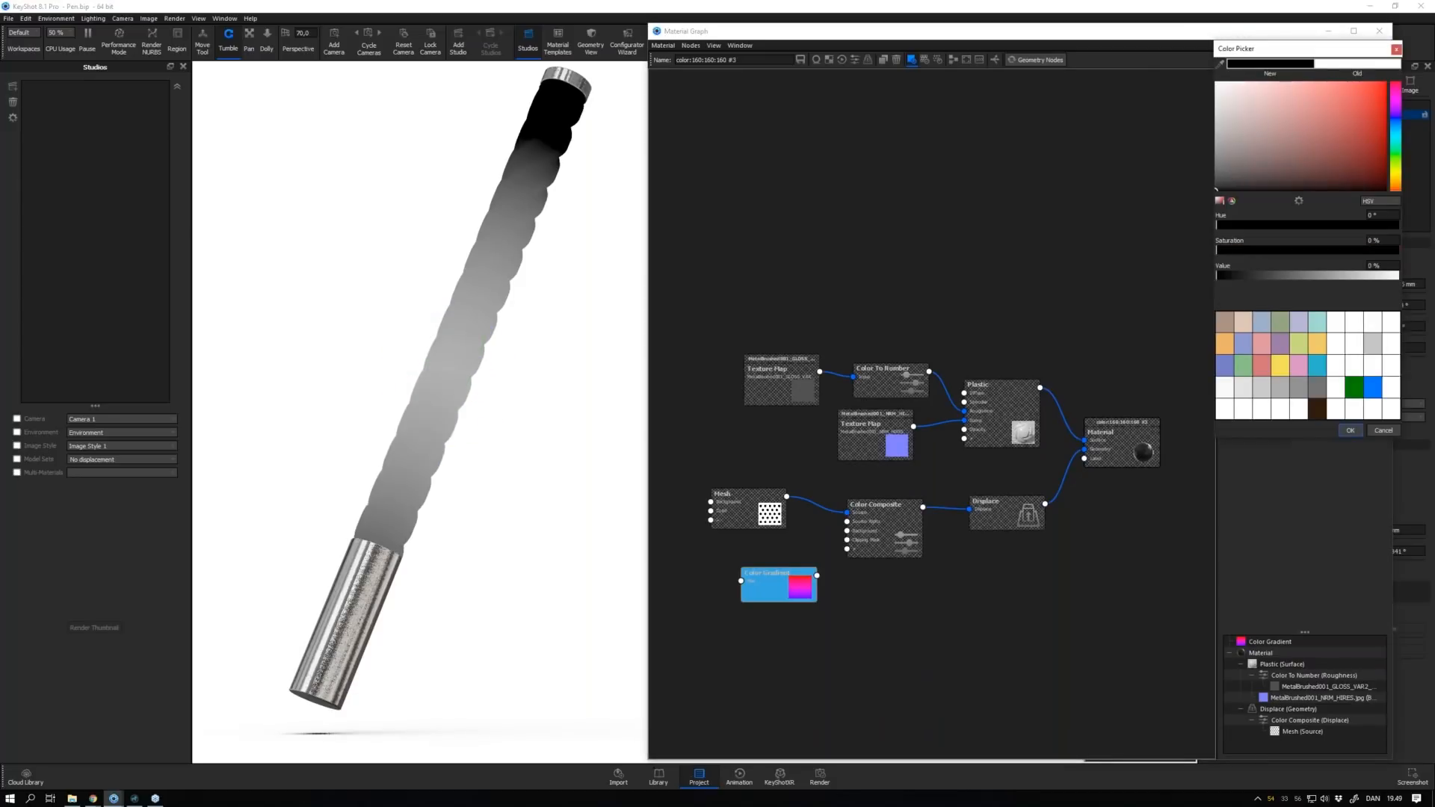
pyautogui.press('Return')
pyautogui.moveTo(1278, 307); pyautogui.dragTo(1273, 307)
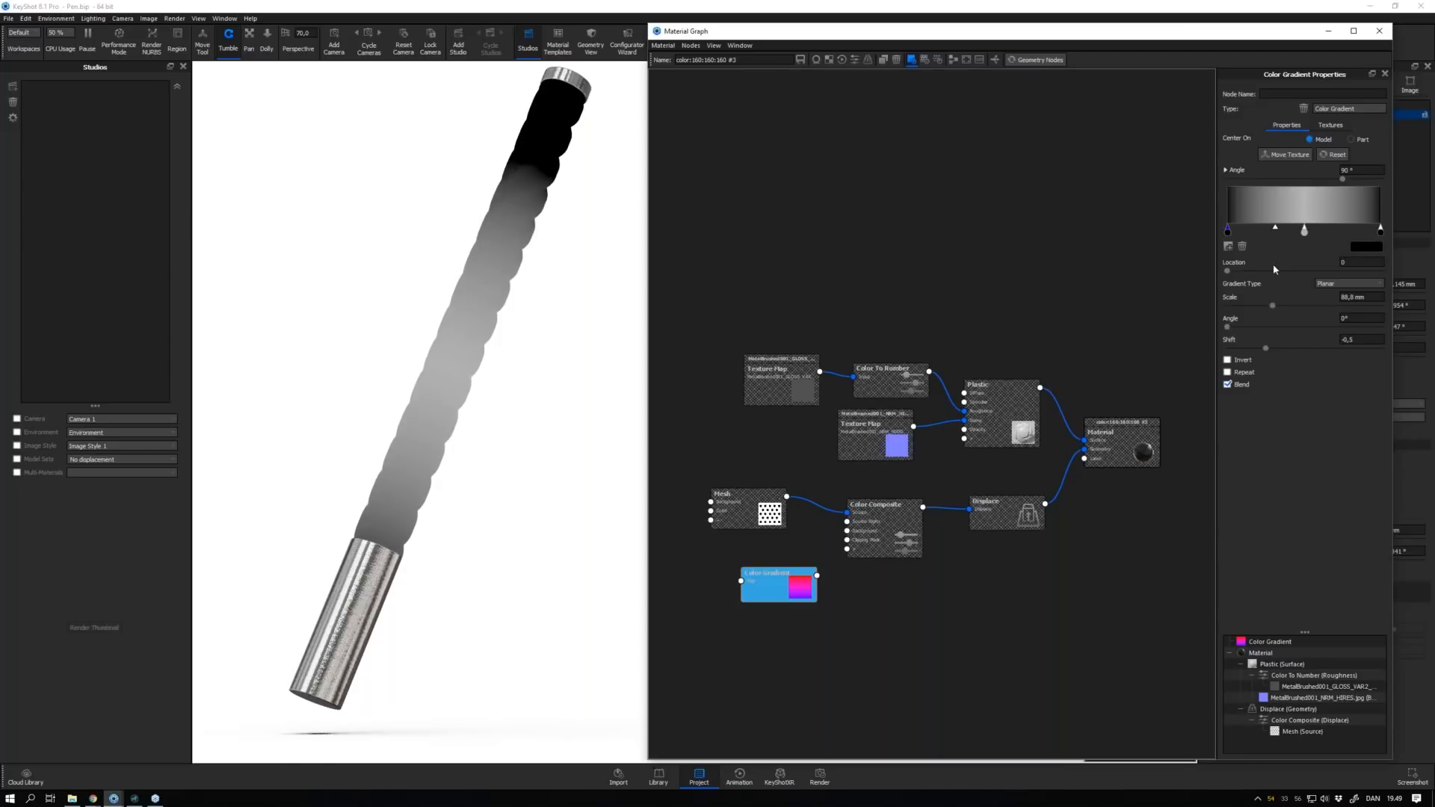
pyautogui.doubleClick(1303, 230)
pyautogui.click(1259, 206)
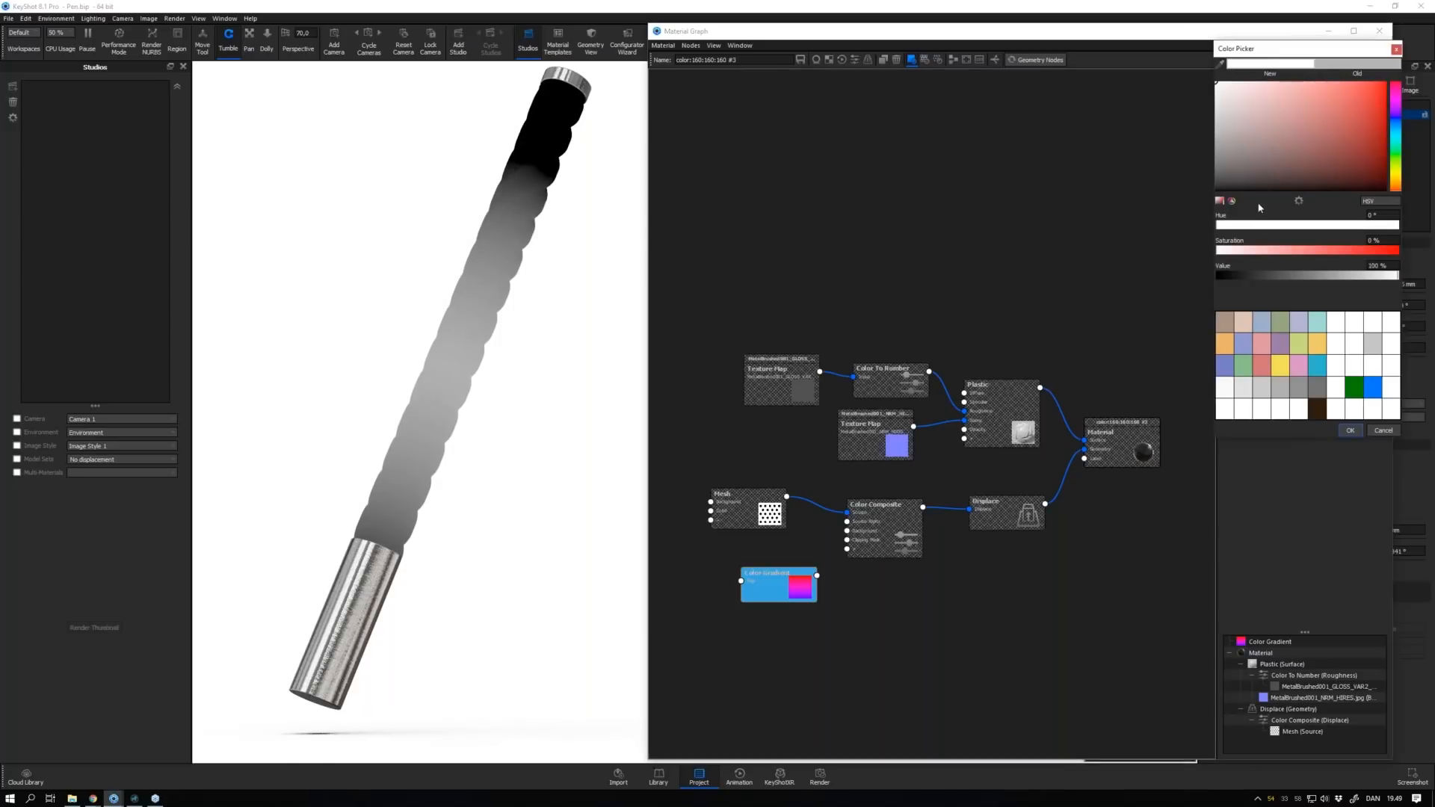
pyautogui.press('Return')
# Set the locations of the gradient's two black end stops to 0,1 and 0,9
pyautogui.click(1227, 233)
pyautogui.moveTo(1351, 263); pyautogui.dragTo(1338, 266)
pyautogui.write('0,1')
pyautogui.press('Return')
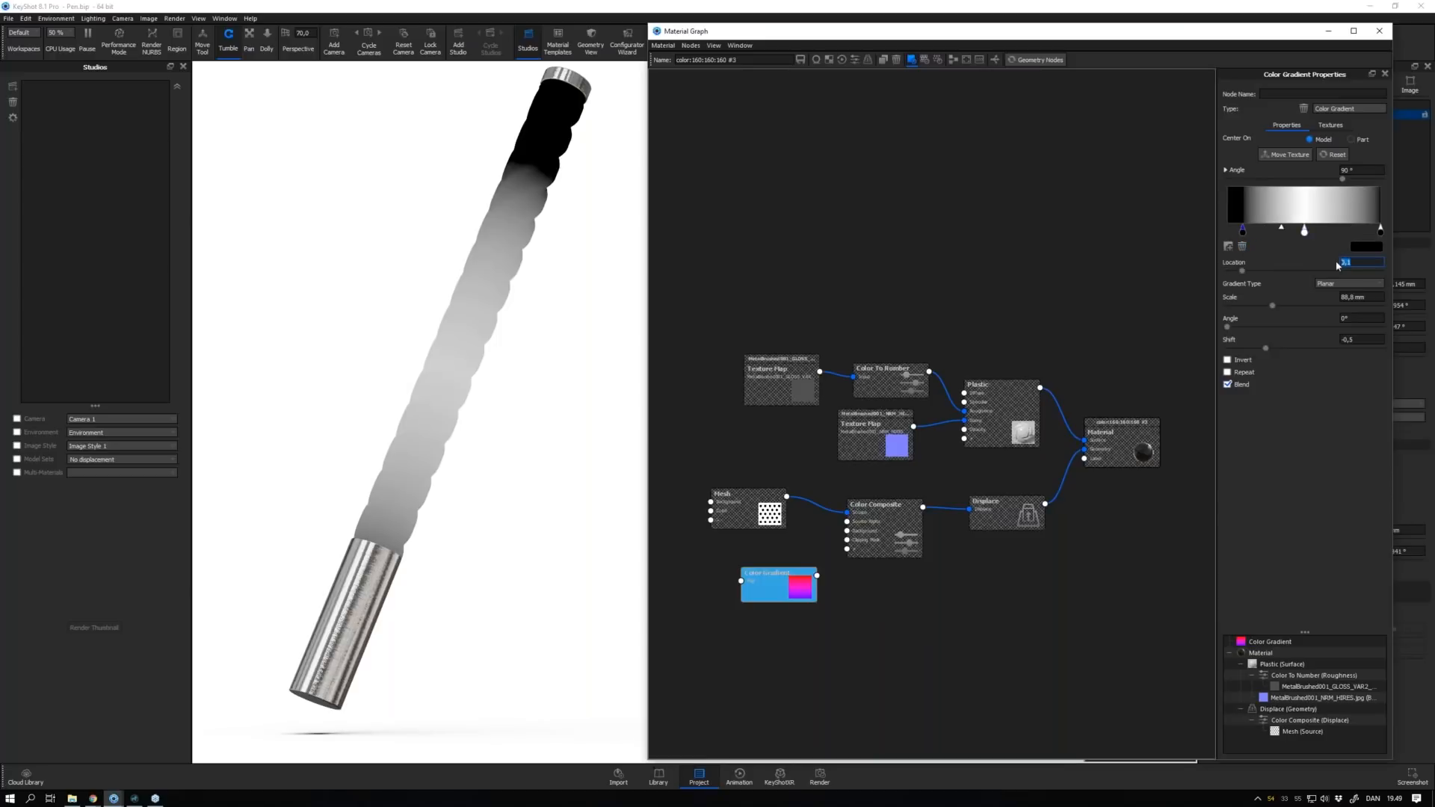
pyautogui.click(1381, 231)
pyautogui.moveTo(1364, 263); pyautogui.dragTo(1324, 261)
pyautogui.write(',9')
pyautogui.press('Return')
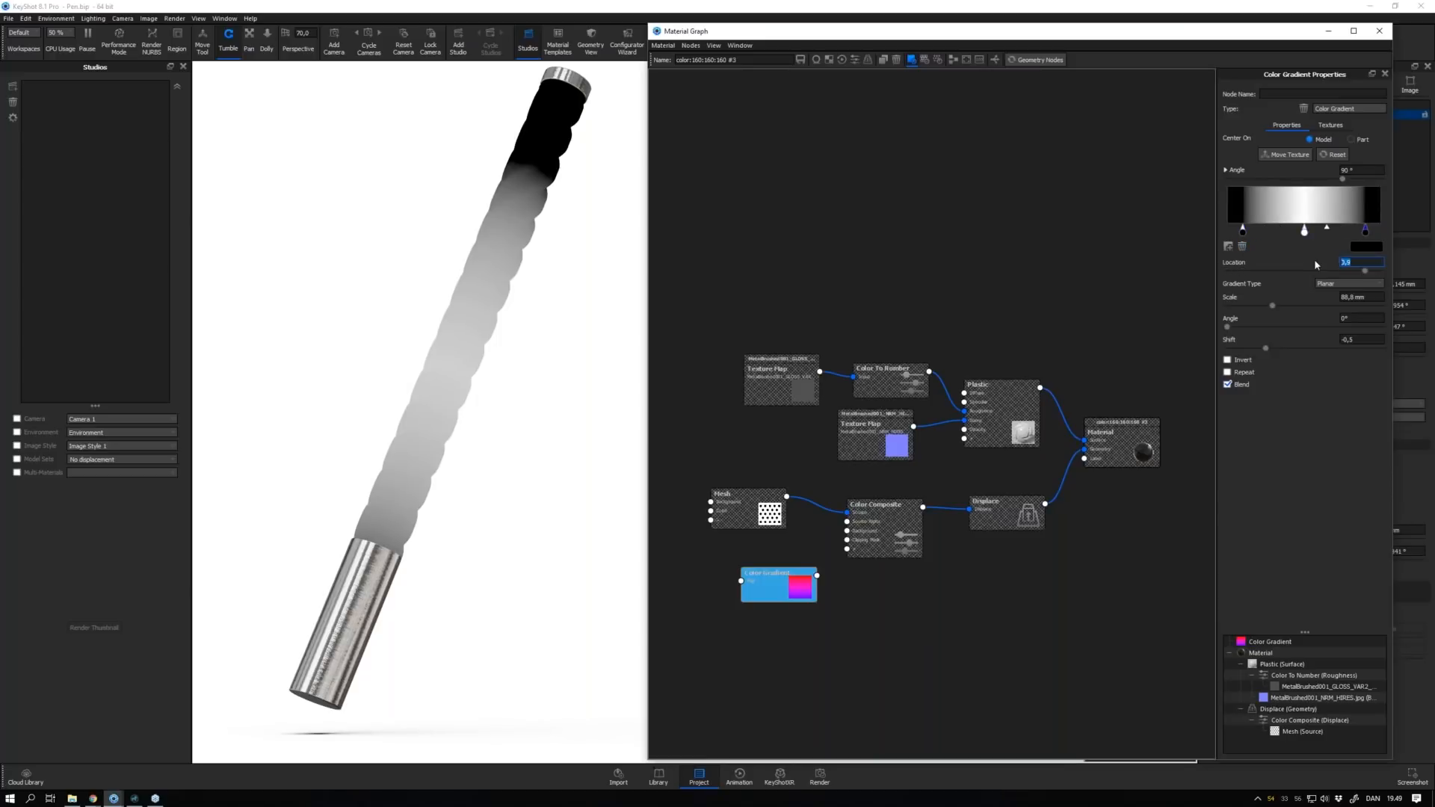
# Move the gradient texture up along the barrel to center it, and spread its transition midpoints outward to widen the white area
pyautogui.click(1284, 155)
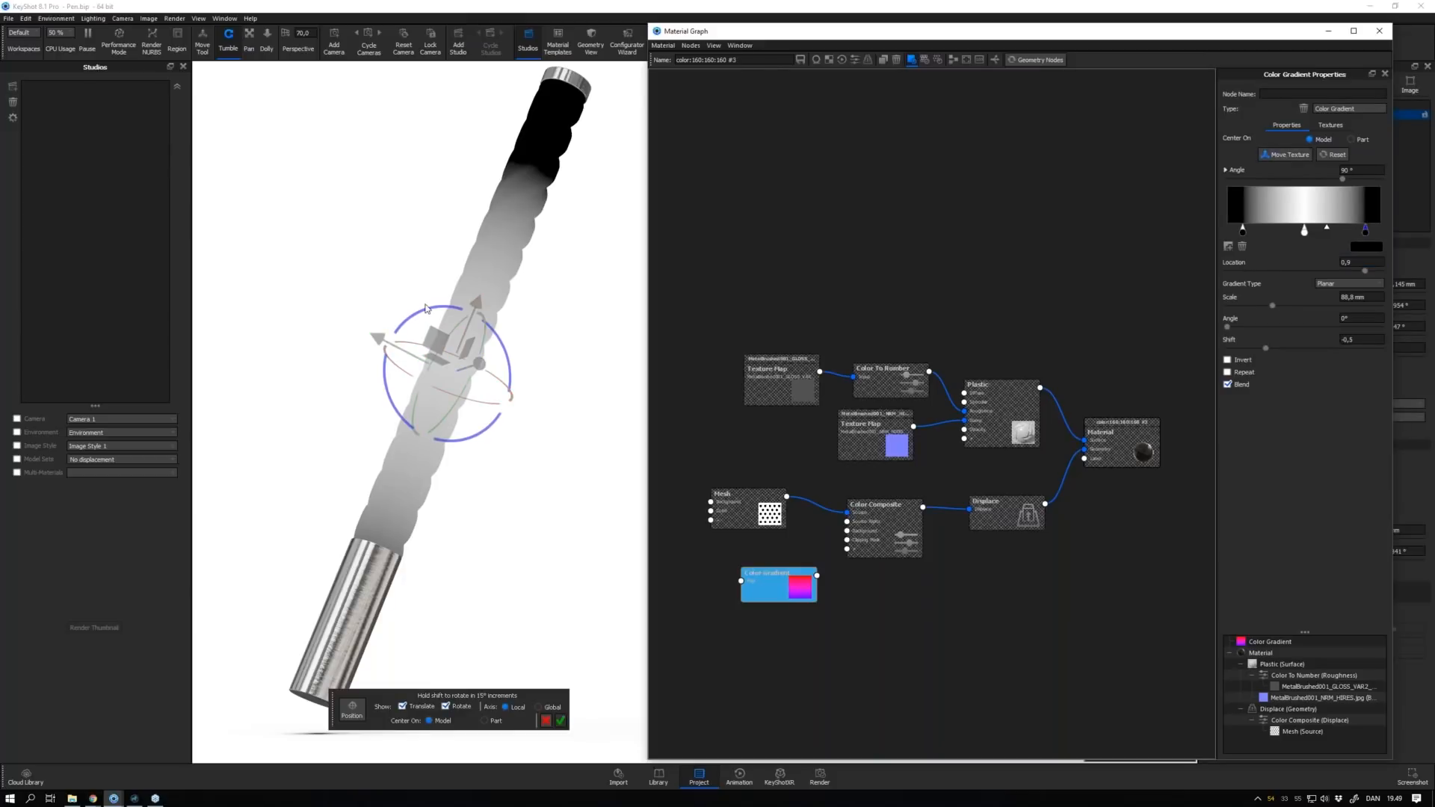
pyautogui.moveTo(464, 305); pyautogui.dragTo(503, 240)
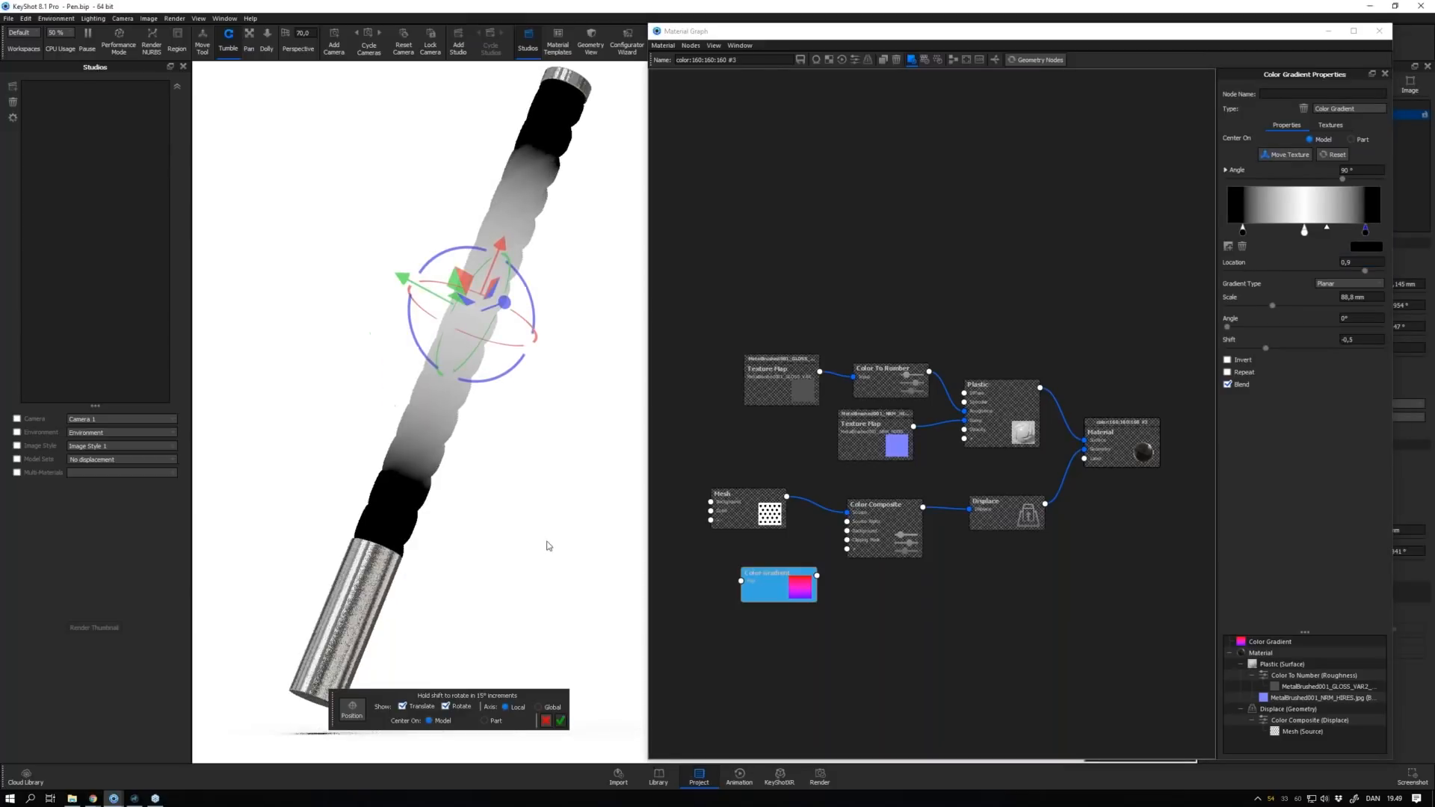
pyautogui.click(562, 721)
pyautogui.click(1328, 229)
pyautogui.moveTo(1329, 229); pyautogui.dragTo(1263, 229)
pyautogui.click(1305, 232)
# End the gradient preview, place the Color Gradient node under Mesh, and connect it to the Color Composite's Source Alpha
pyautogui.moveTo(777, 586); pyautogui.dragTo(754, 582)
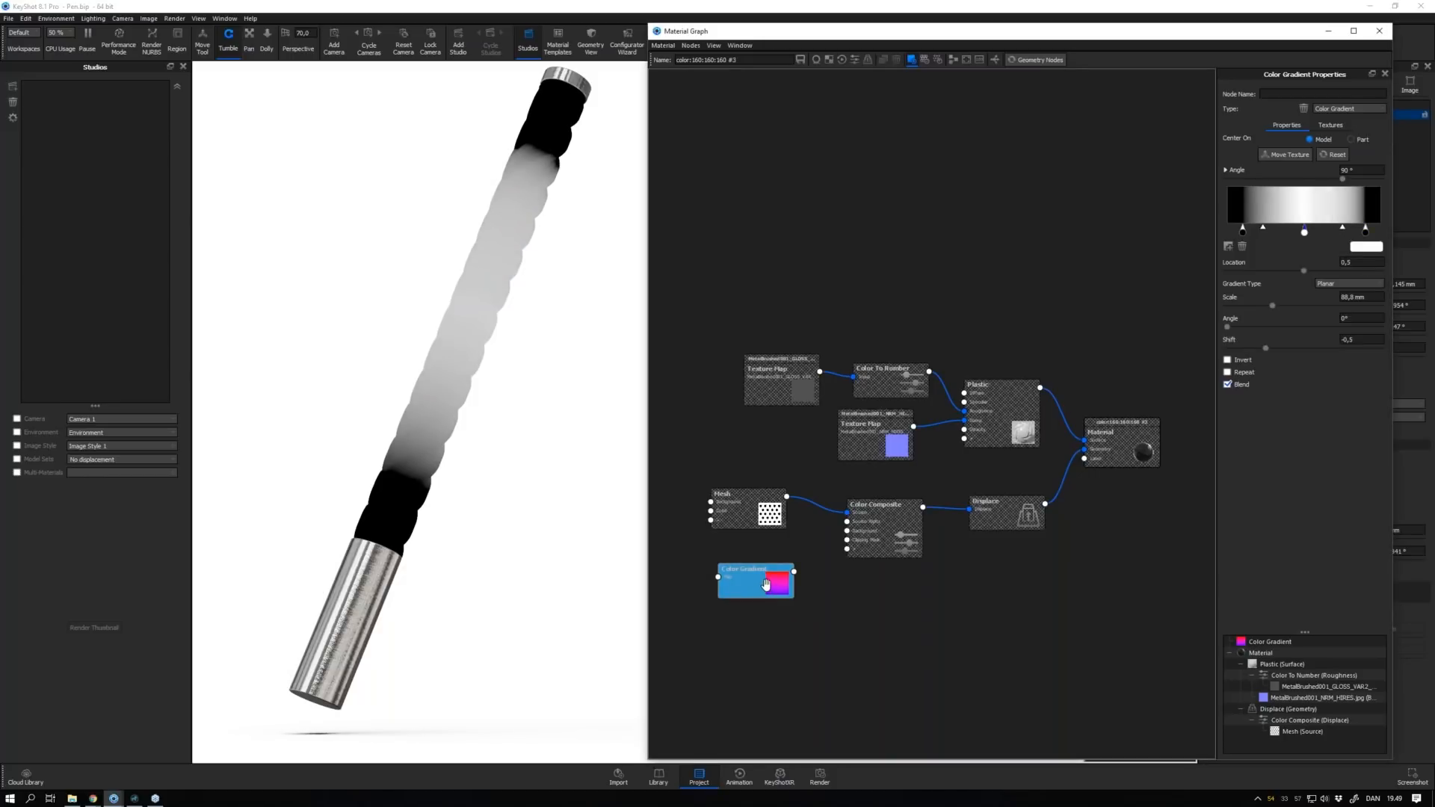
pyautogui.press('c')
pyautogui.doubleClick(882, 536)
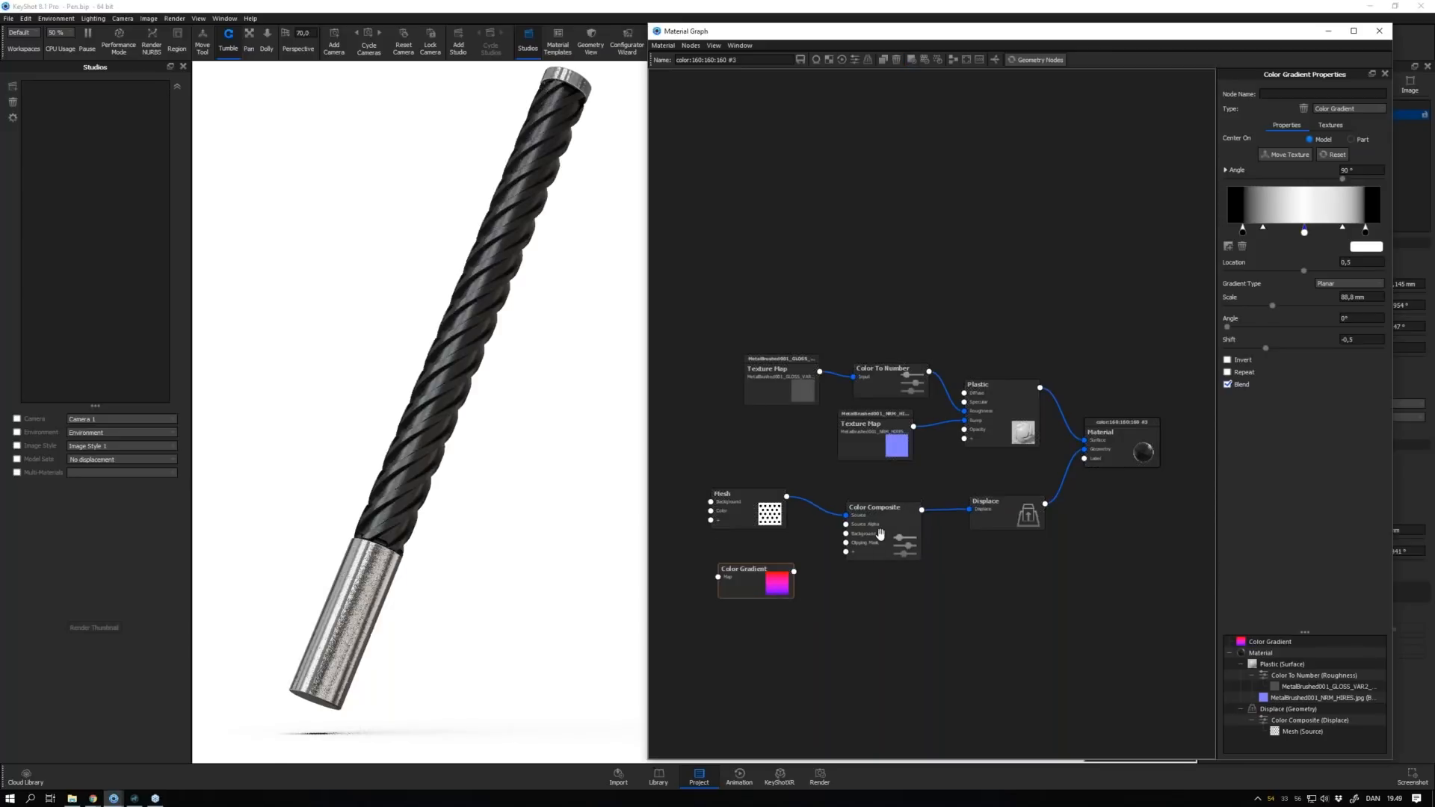
pyautogui.moveTo(764, 580); pyautogui.dragTo(757, 569)
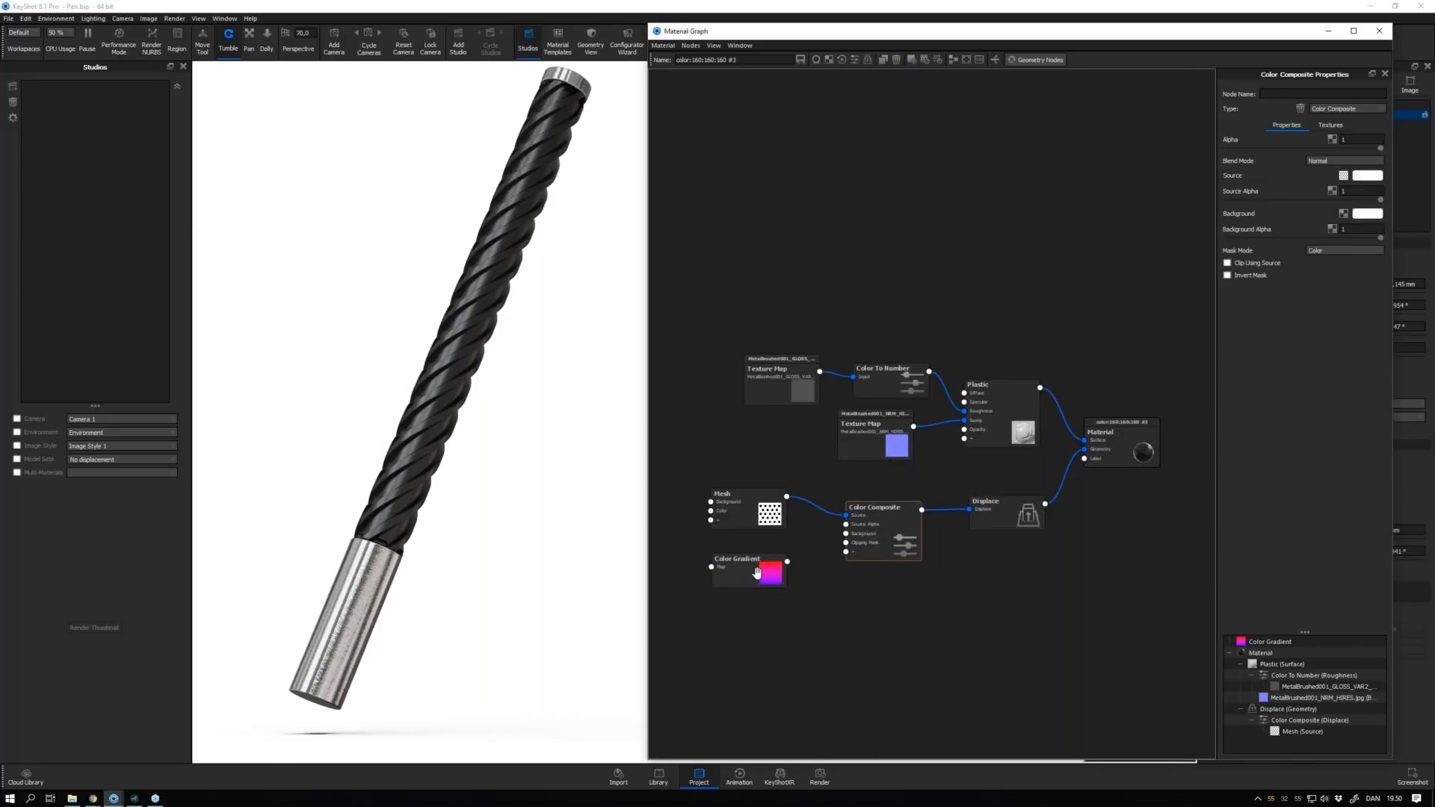
pyautogui.doubleClick(757, 572)
pyautogui.moveTo(788, 561); pyautogui.dragTo(846, 525)
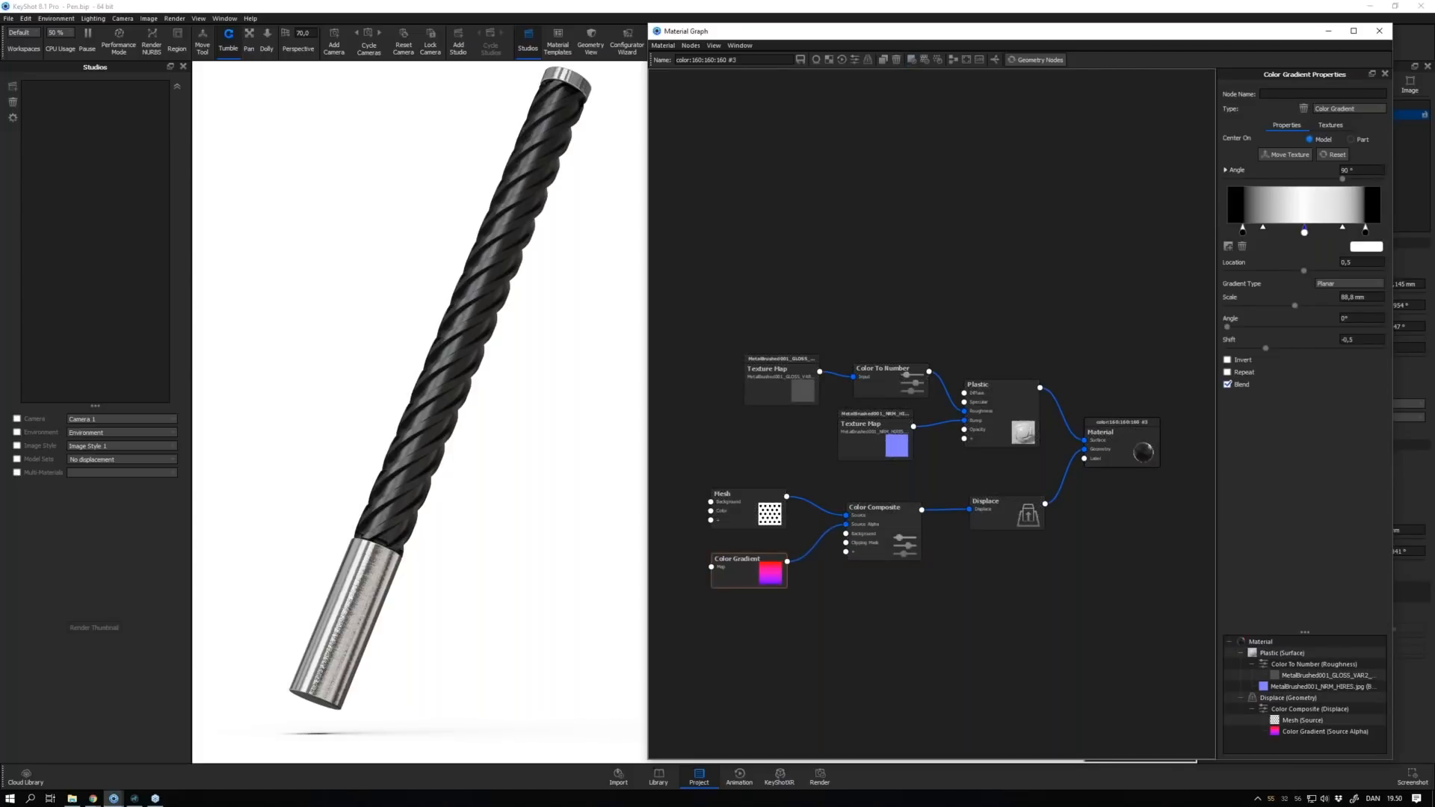
# Preview the Color Composite on the barrel and set its background color to black
pyautogui.doubleClick(872, 536)
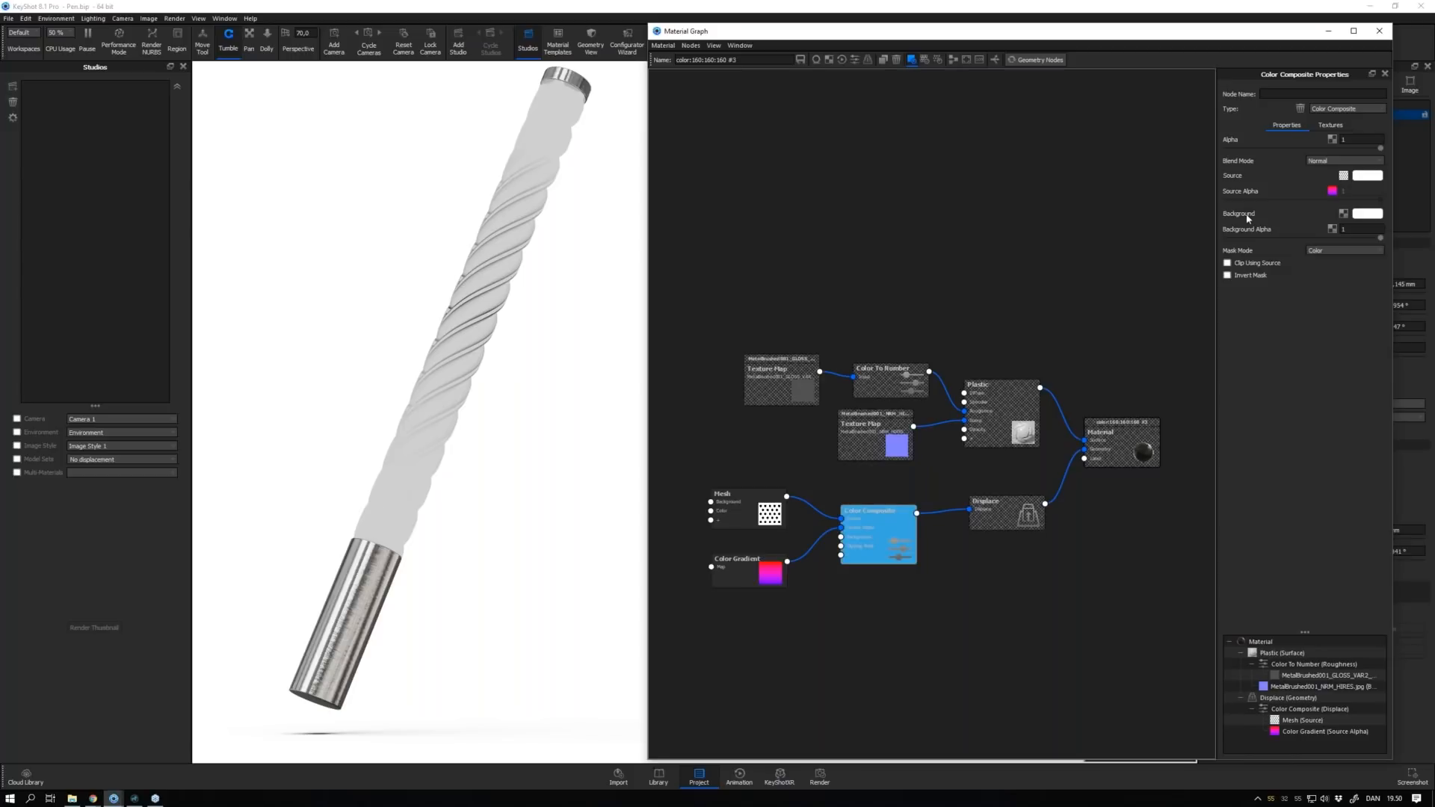
pyautogui.click(1360, 215)
pyautogui.click(1217, 189)
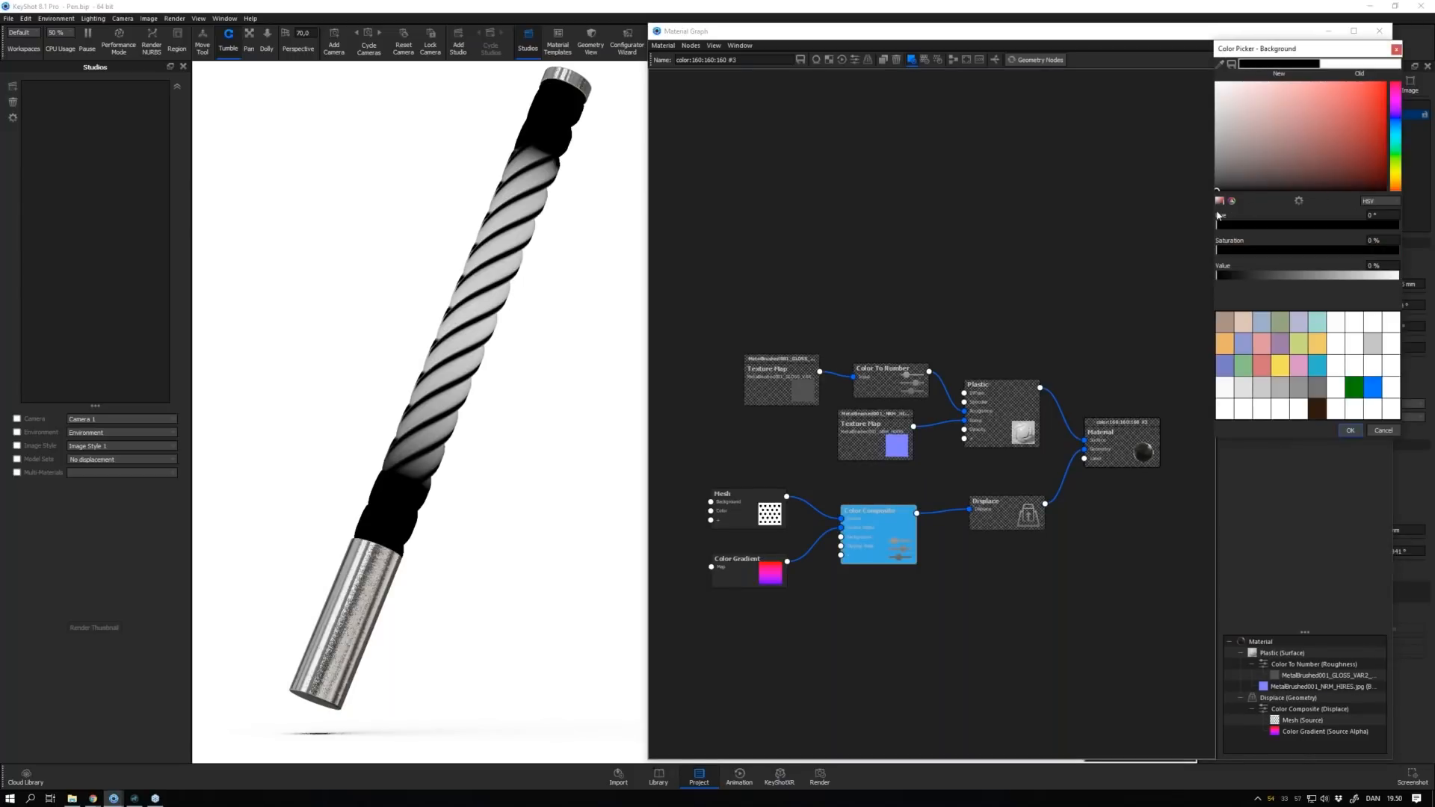
pyautogui.click(1349, 431)
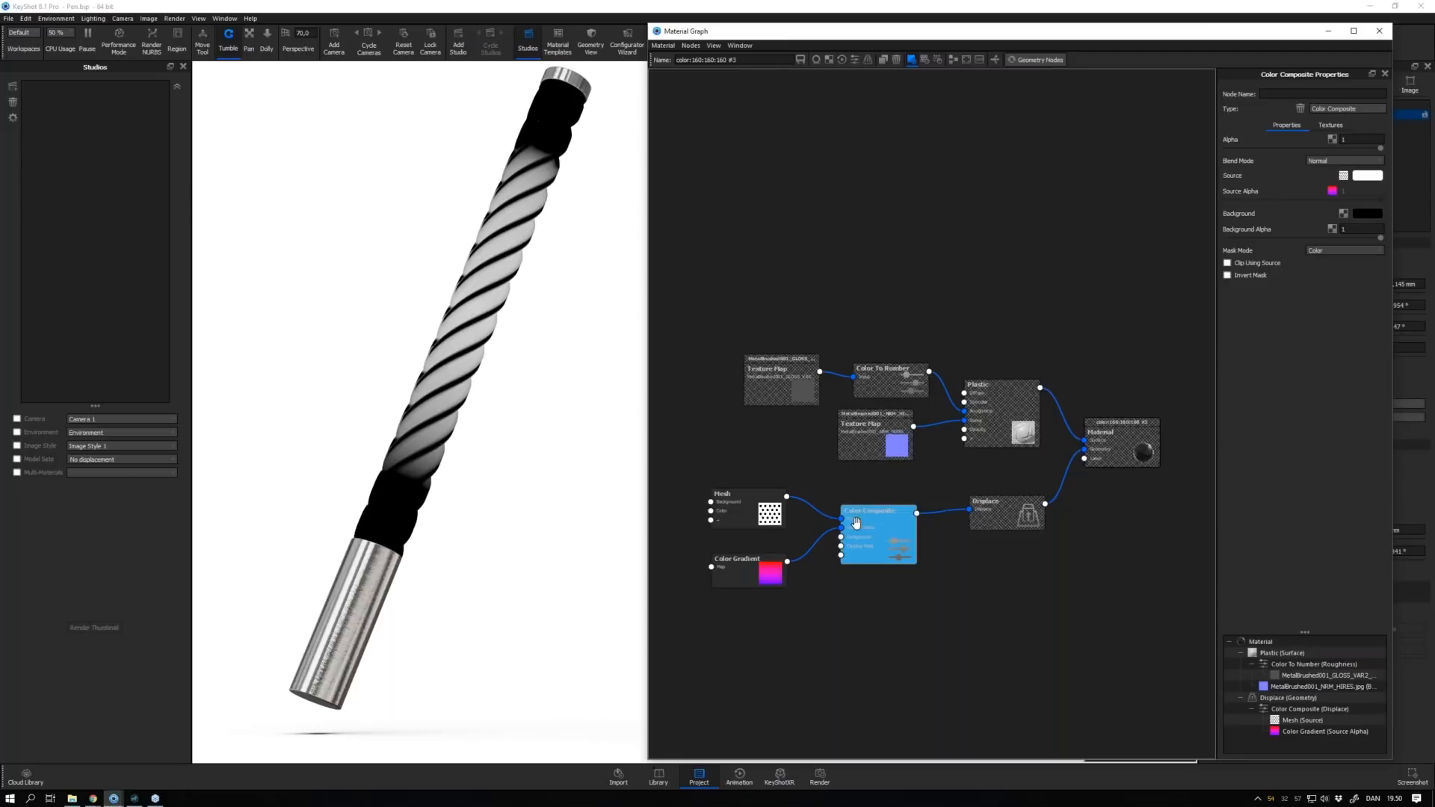
# Execute the geometry nodes and examine the faded spiral grip on the barrel
pyautogui.click(1043, 60)
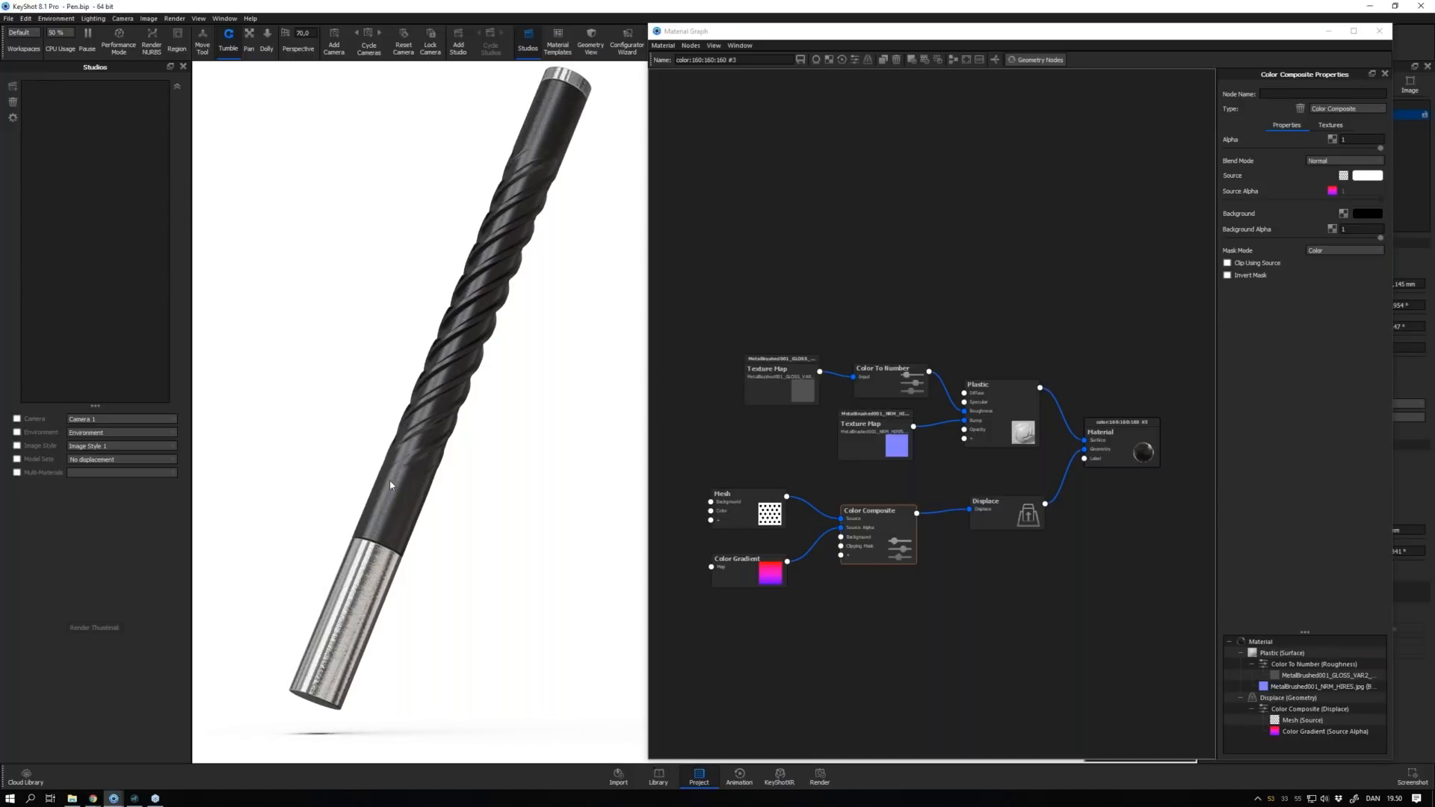
pyautogui.moveTo(463, 312); pyautogui.dragTo(471, 317)
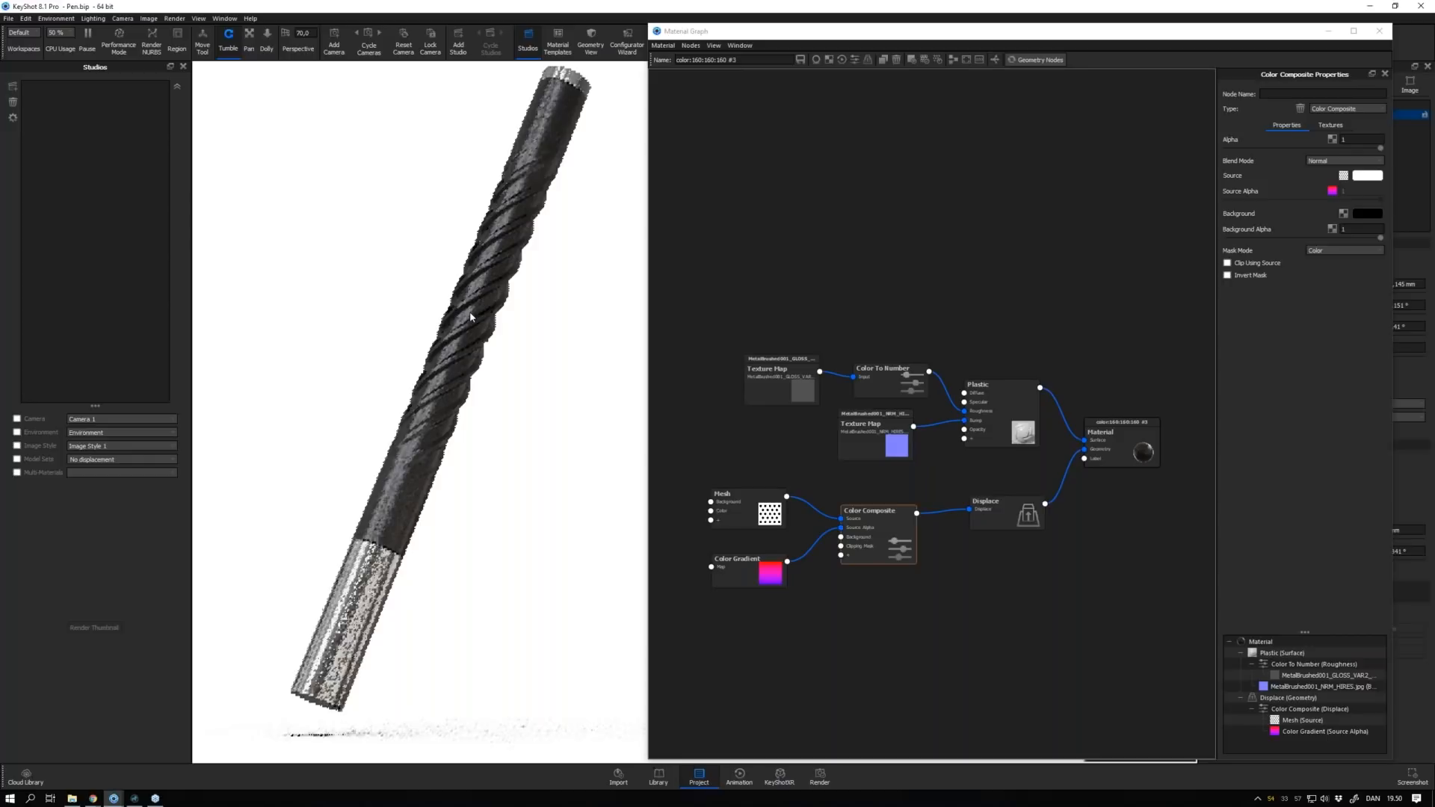
pyautogui.moveTo(570, 314); pyautogui.dragTo(439, 285)
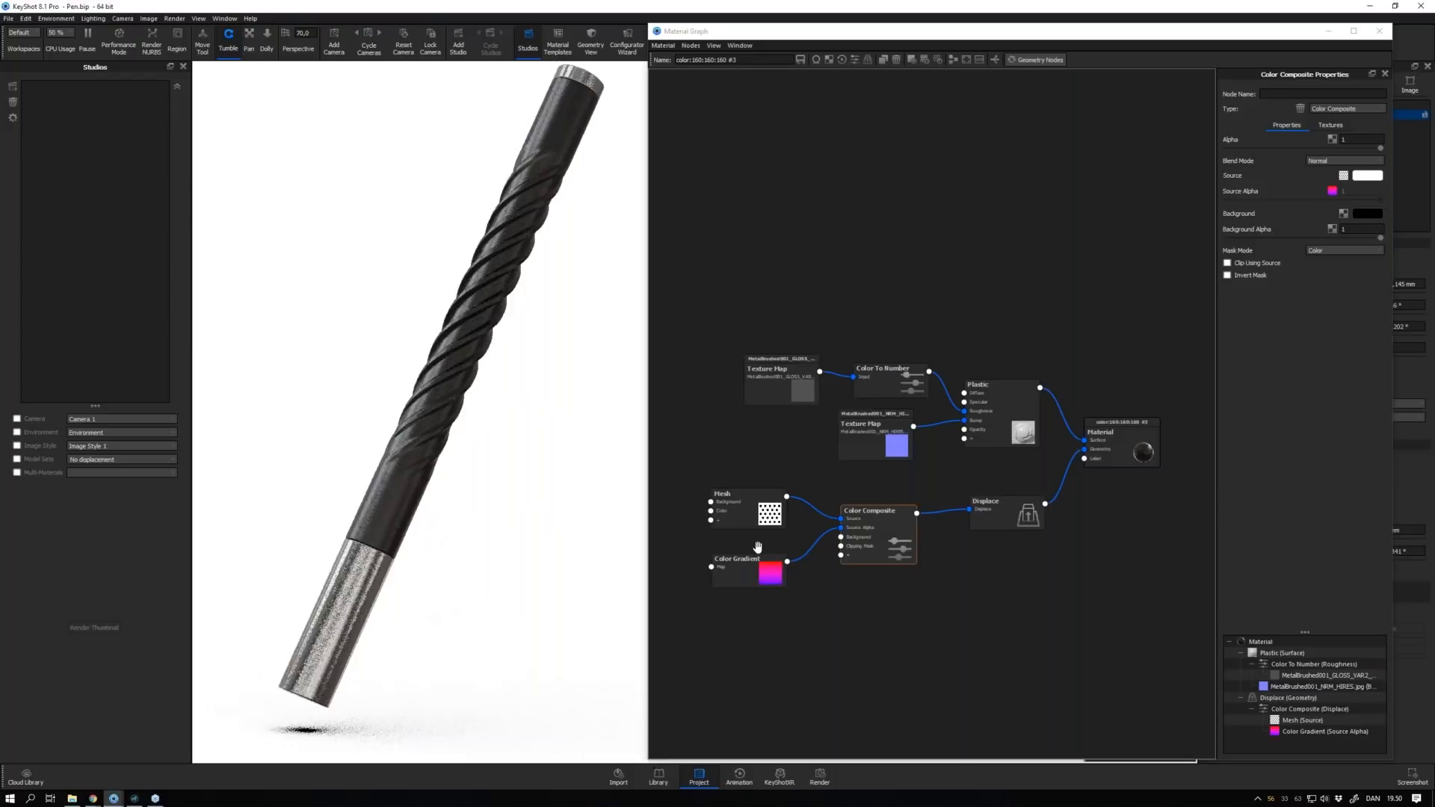
# Preview the Mesh texture and raise its UV angle to about 57,6° and its shape width and height to about 9,013 mm
pyautogui.click(744, 515)
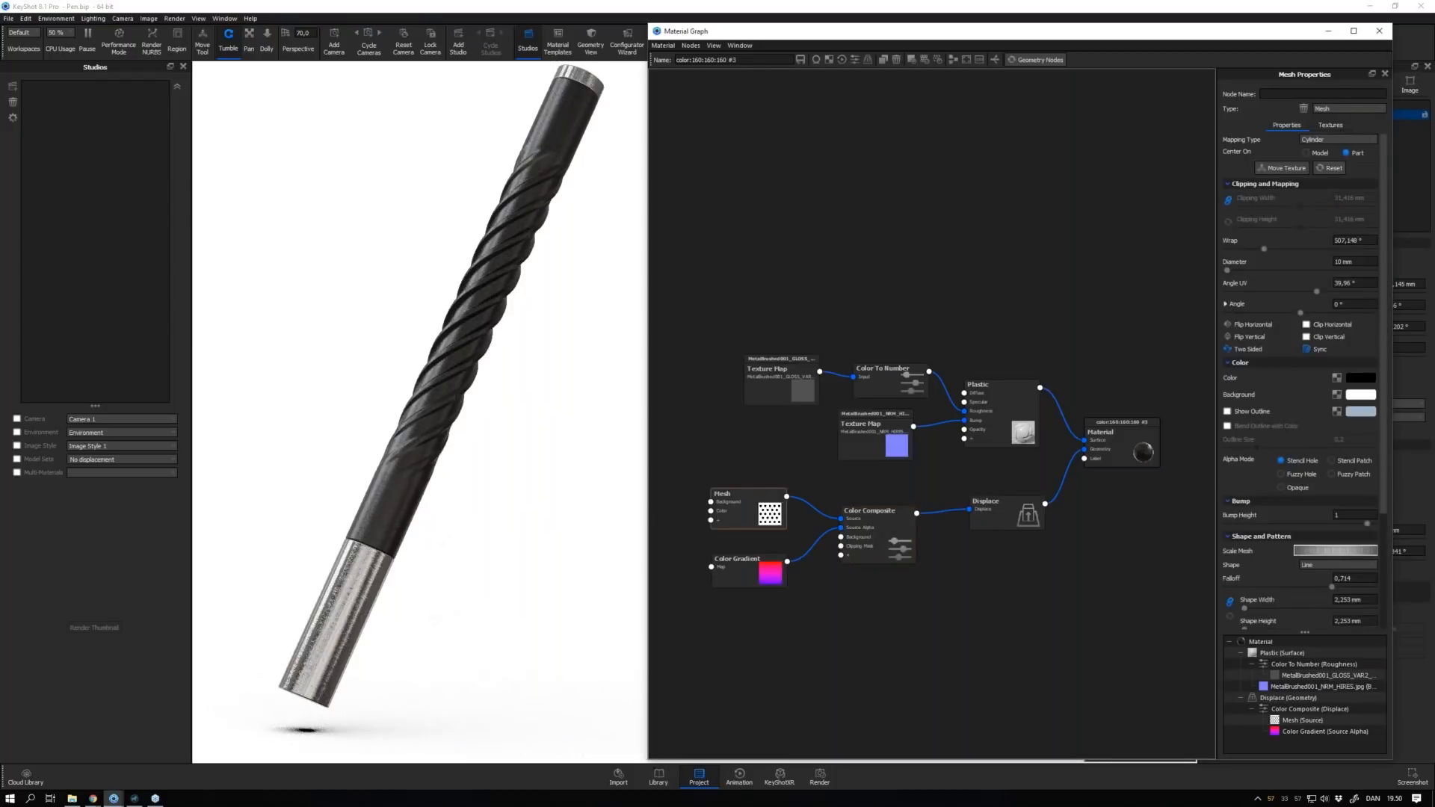
pyautogui.press('c')
pyautogui.moveTo(1317, 292)
pyautogui.mouseDown()
pyautogui.moveTo(1331, 288)
pyautogui.moveTo(1321, 309)
pyautogui.mouseUp()
pyautogui.scroll(-1, 1261, 562)
pyautogui.moveTo(1320, 516); pyautogui.dragTo(1365, 510)
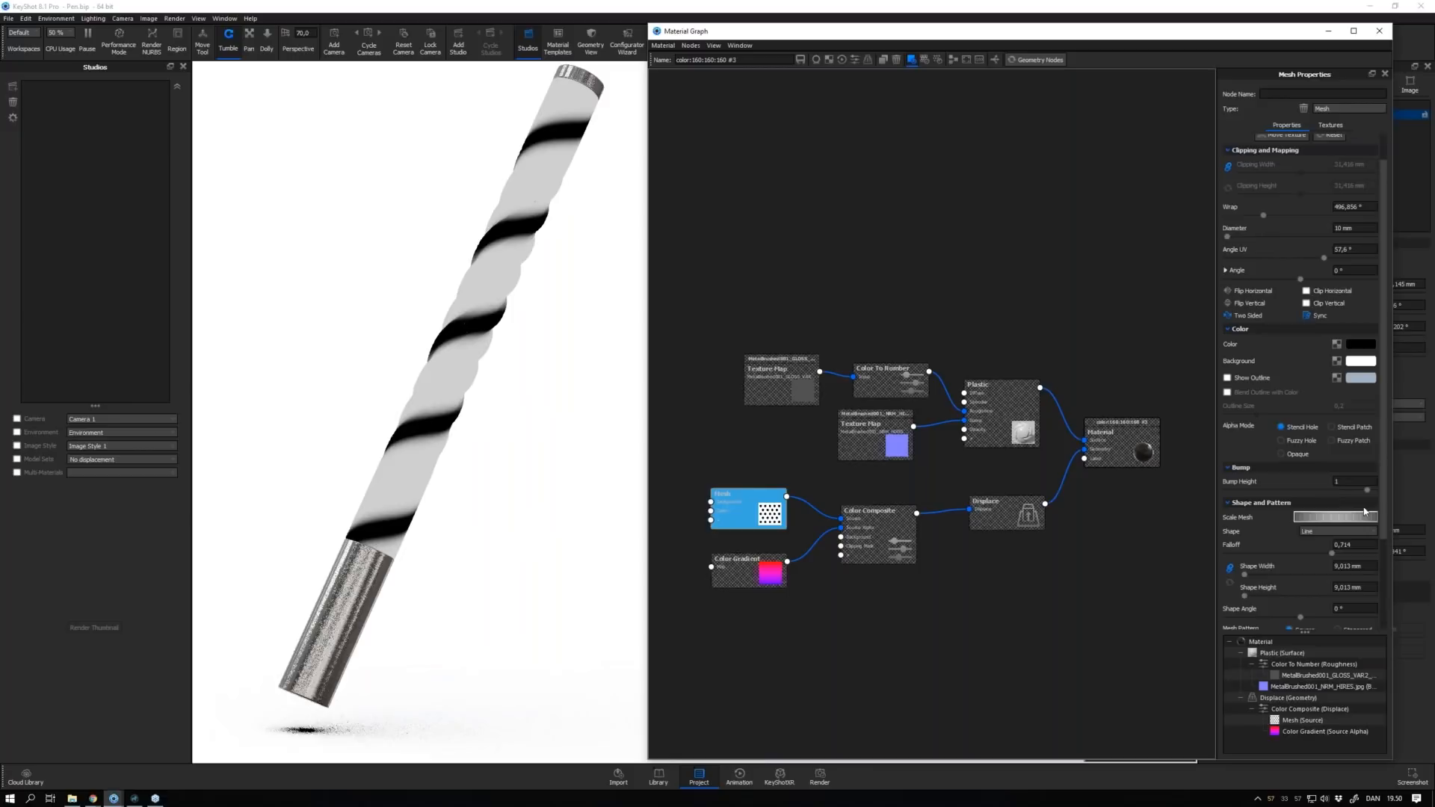
# Set the Mesh shape angle to 0° and the pattern spacing to about 9,003 mm, and execute the geometry nodes
pyautogui.scroll(-1, 1293, 591)
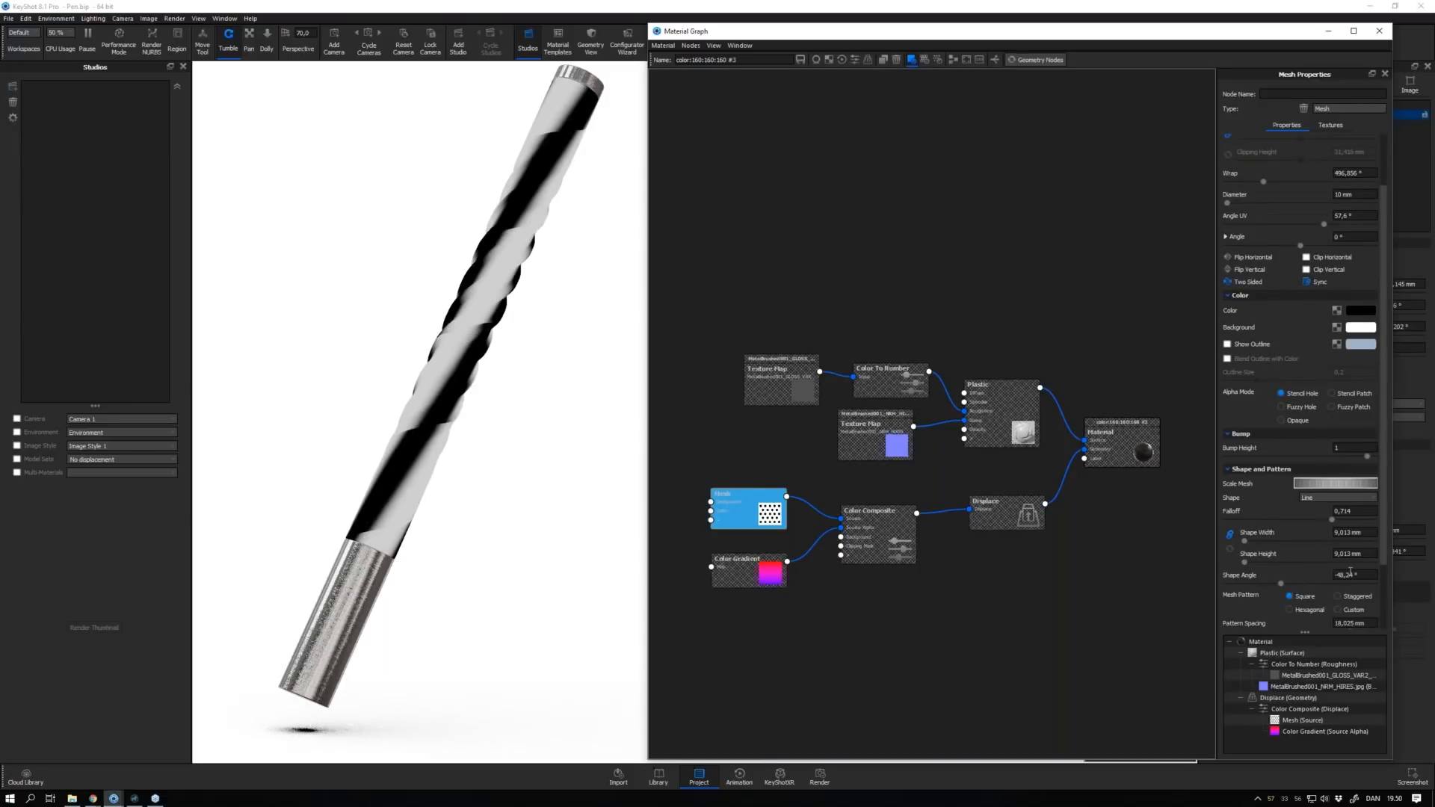
pyautogui.write('0')
pyautogui.press('Return')
pyautogui.scroll(-2, 1300, 553)
pyautogui.click(1300, 563)
pyautogui.moveTo(1300, 564); pyautogui.dragTo(1289, 565)
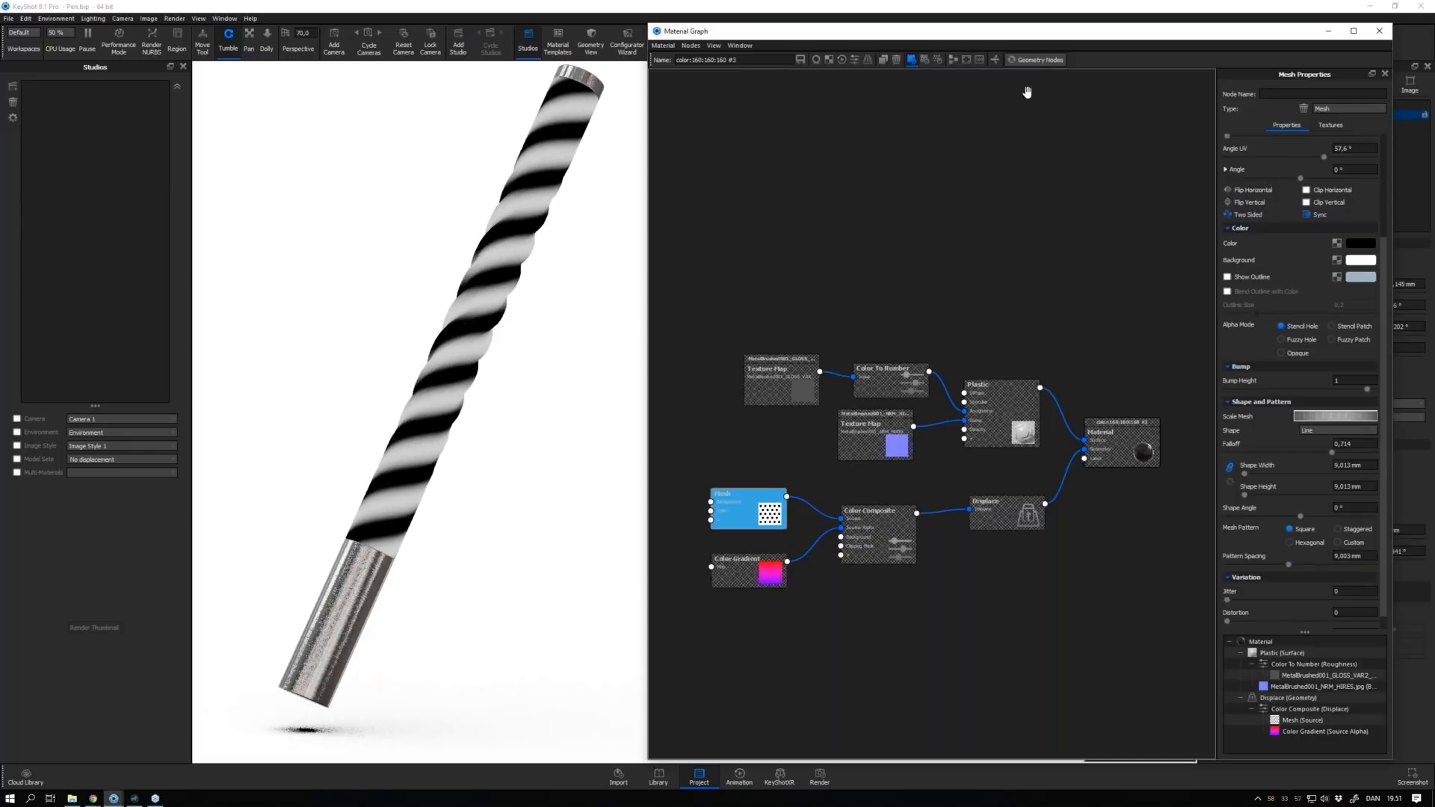
pyautogui.click(1038, 60)
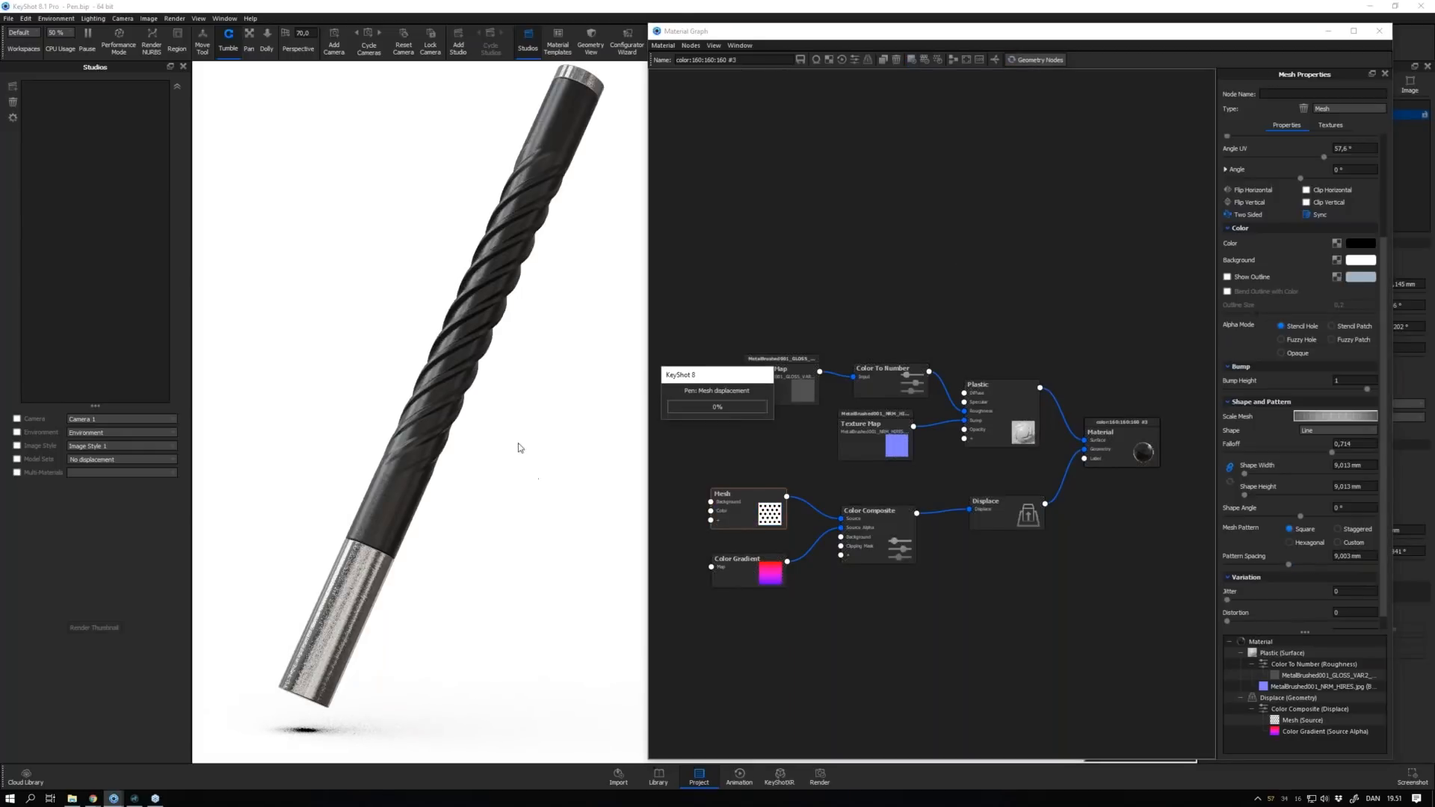
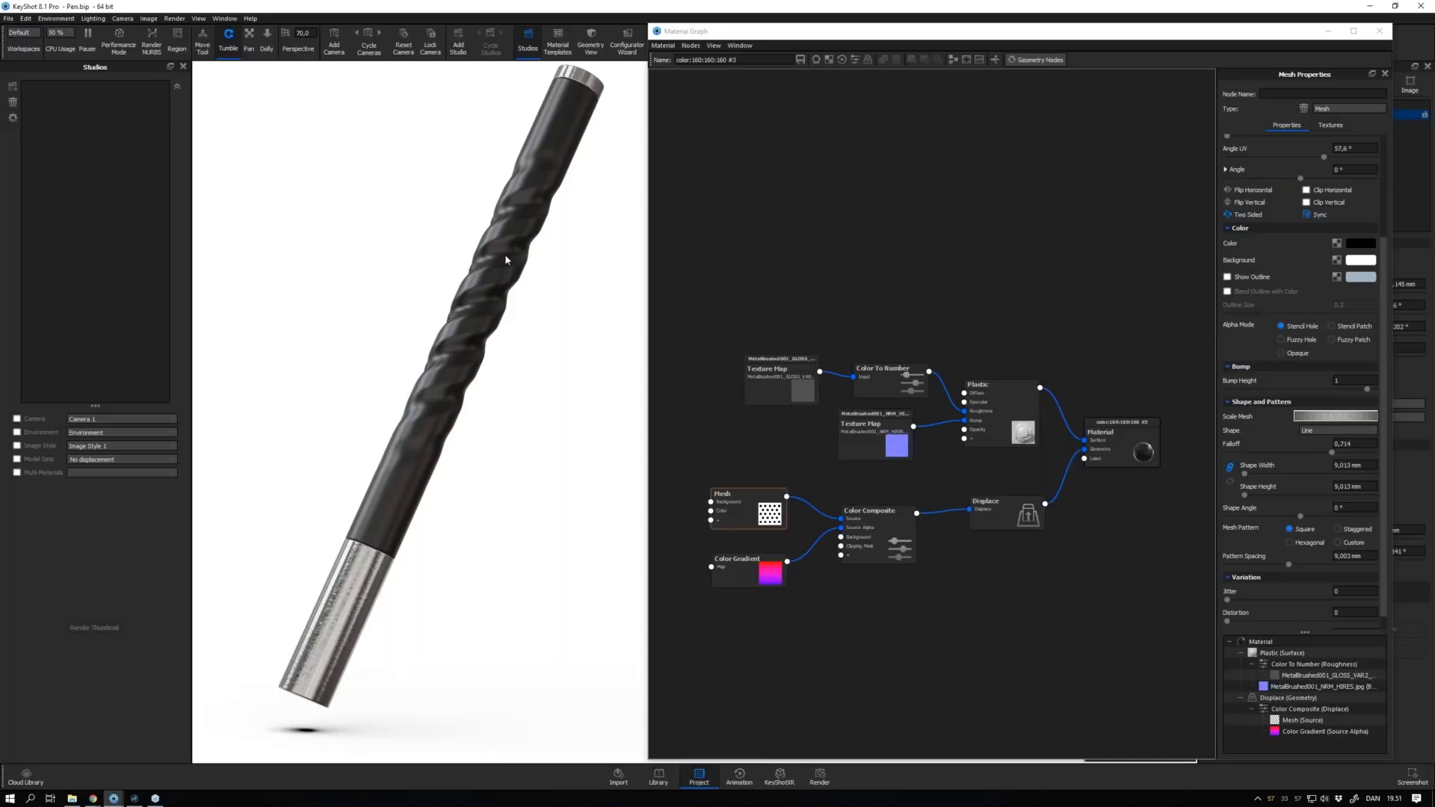
# Look over the file formats available for exporting the displaced model
pyautogui.click(8, 18)
pyautogui.moveTo(112, 157)
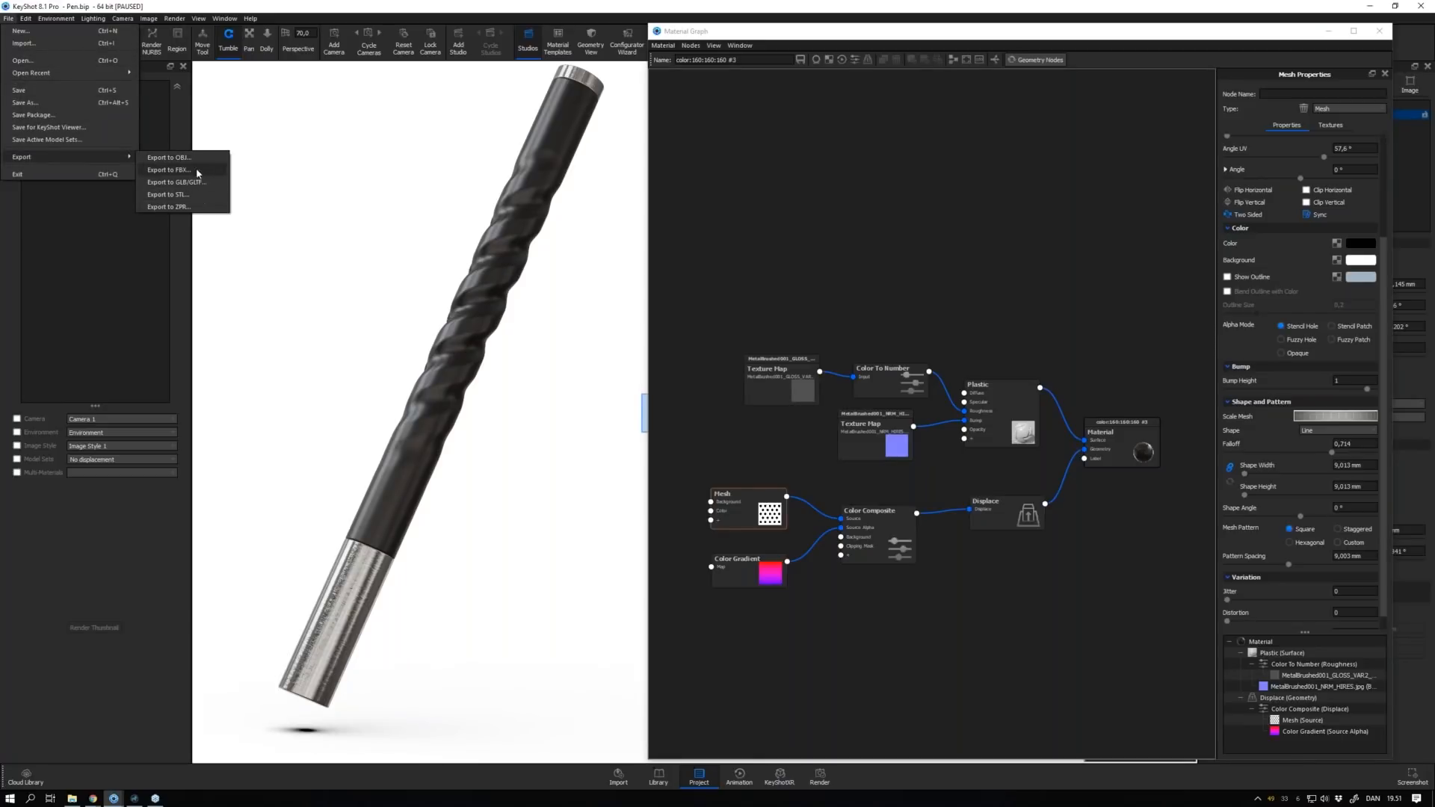
pyautogui.click(325, 168)
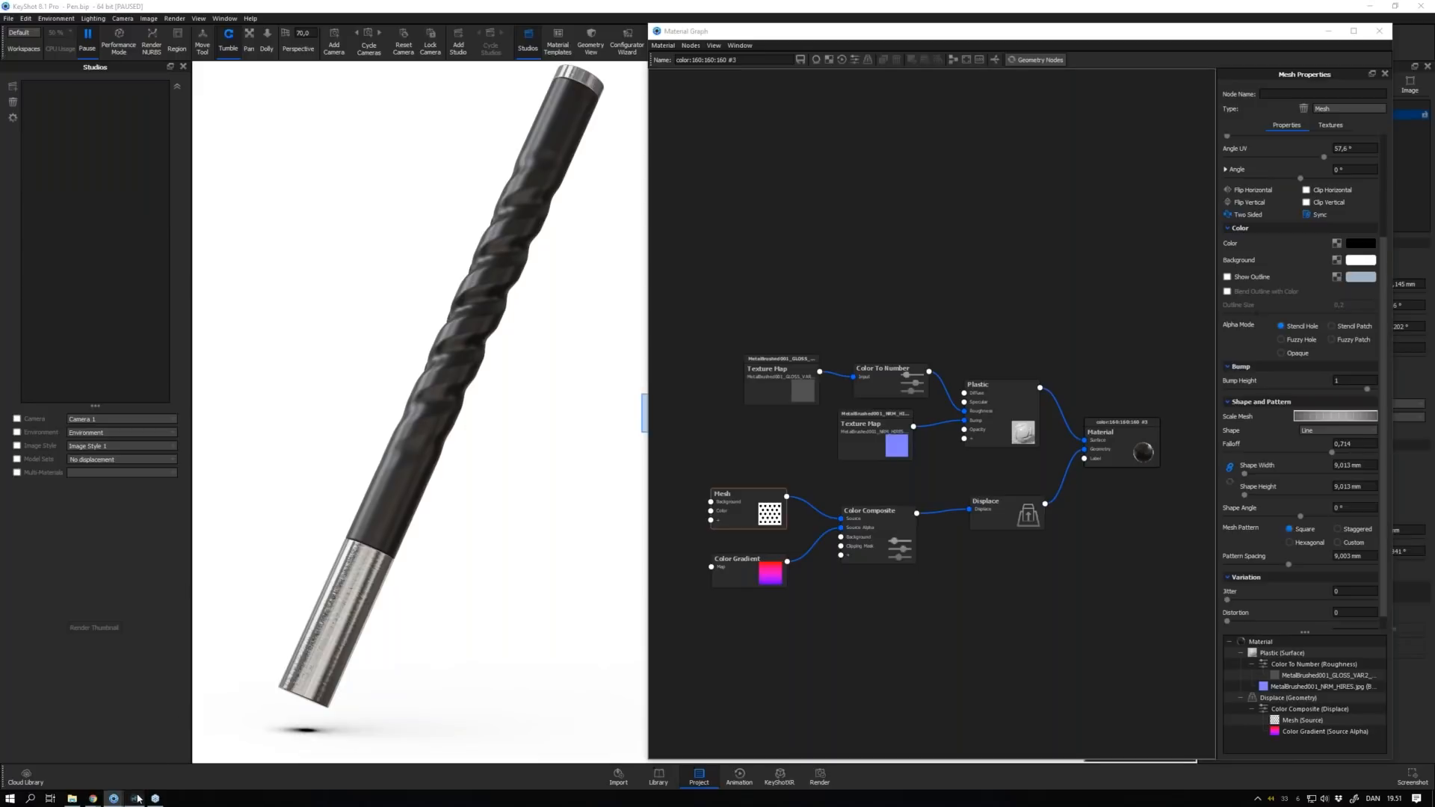
# Switch to MODO and examine the spiral geometry of the exported pen mesh up close from several angles
pyautogui.click(135, 798)
pyautogui.moveTo(419, 448)
pyautogui.keyDown('alt'); pyautogui.mouseDown()
pyautogui.moveTo(436, 441)
pyautogui.moveTo(422, 447)
pyautogui.mouseUp(); pyautogui.keyUp('alt')
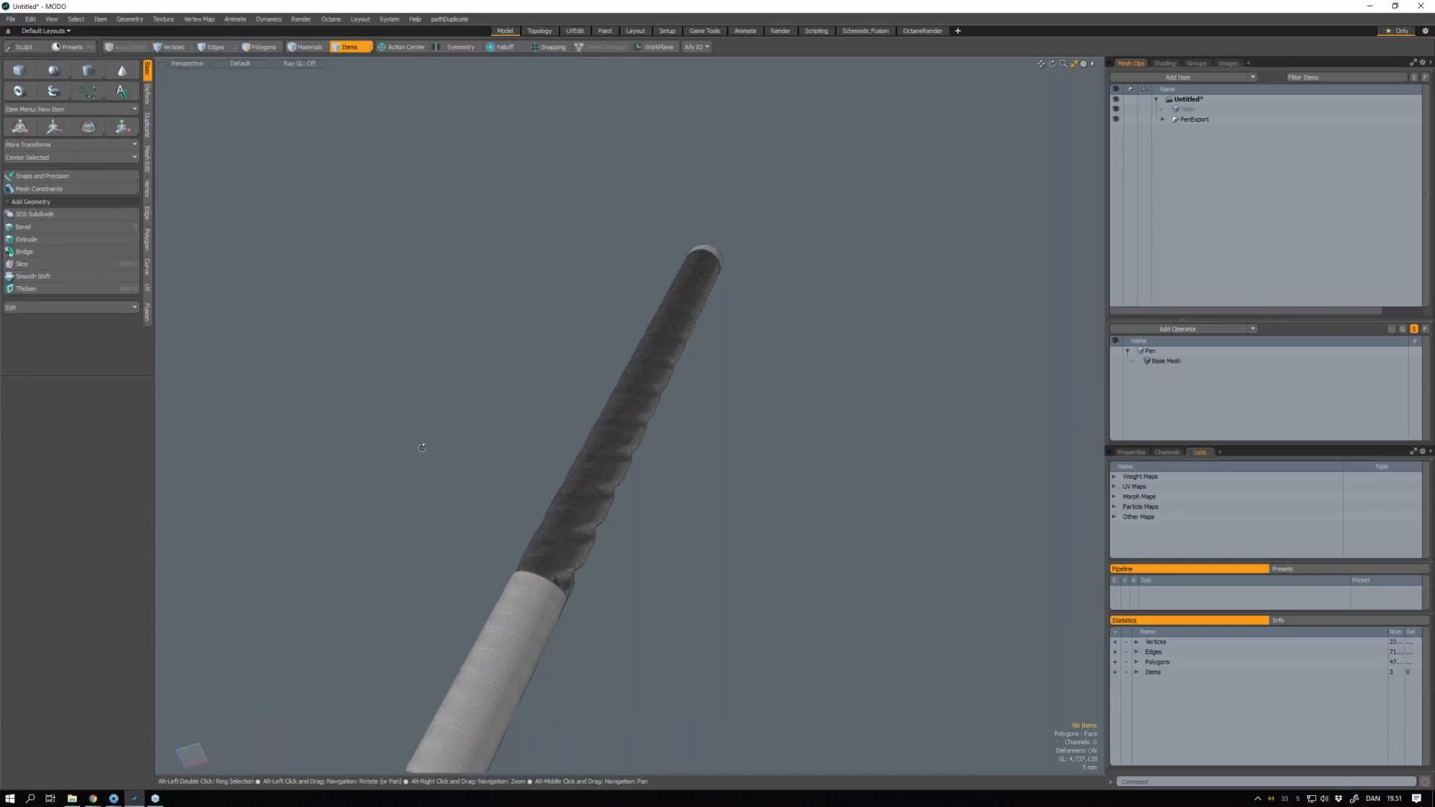
pyautogui.scroll(5, 421, 447)
pyautogui.keyDown('alt'); pyautogui.moveTo(422, 447); pyautogui.dragTo(628, 460); pyautogui.keyUp('alt')
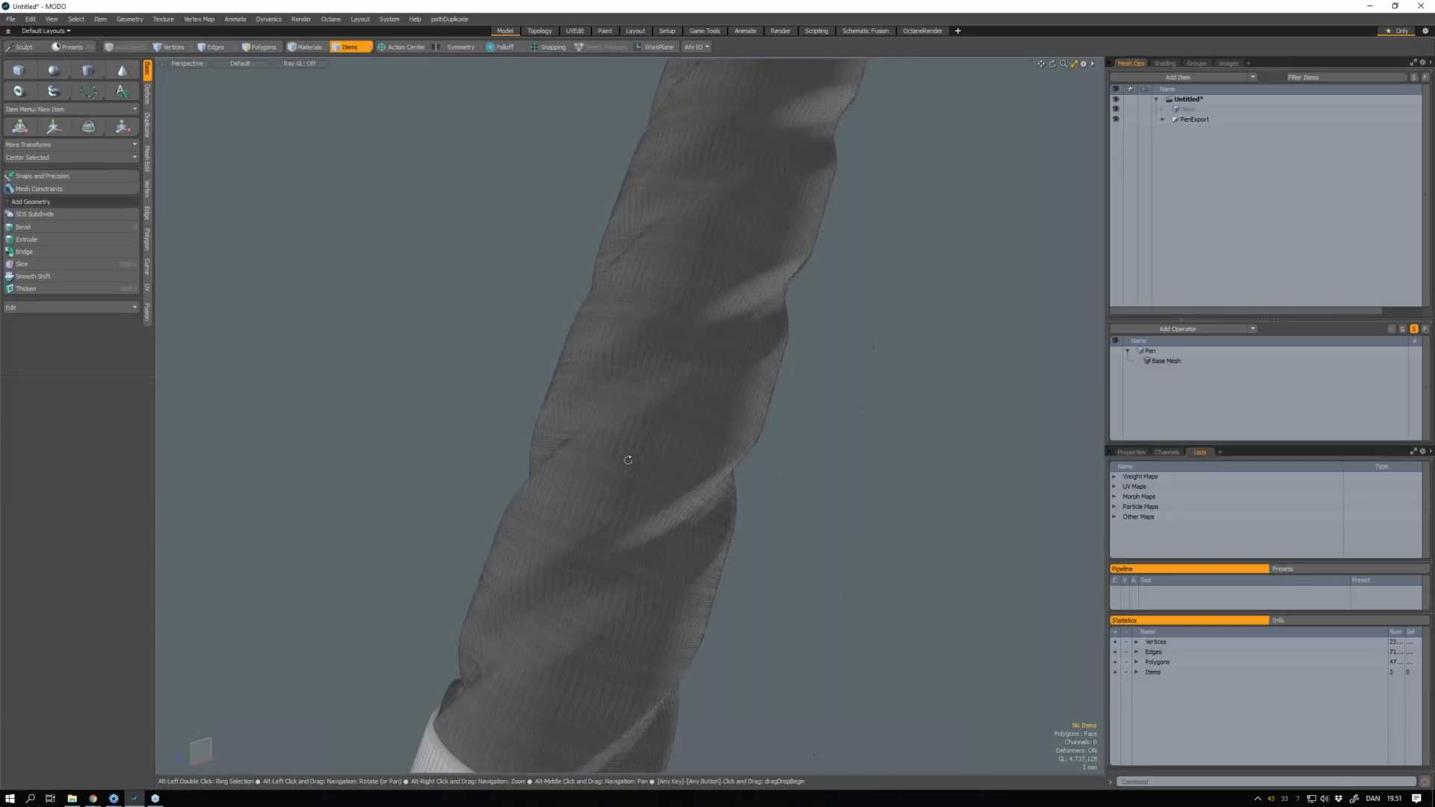
pyautogui.keyDown('alt'); pyautogui.moveTo(628, 460); pyautogui.dragTo(590, 516, button='right'); pyautogui.keyUp('alt')
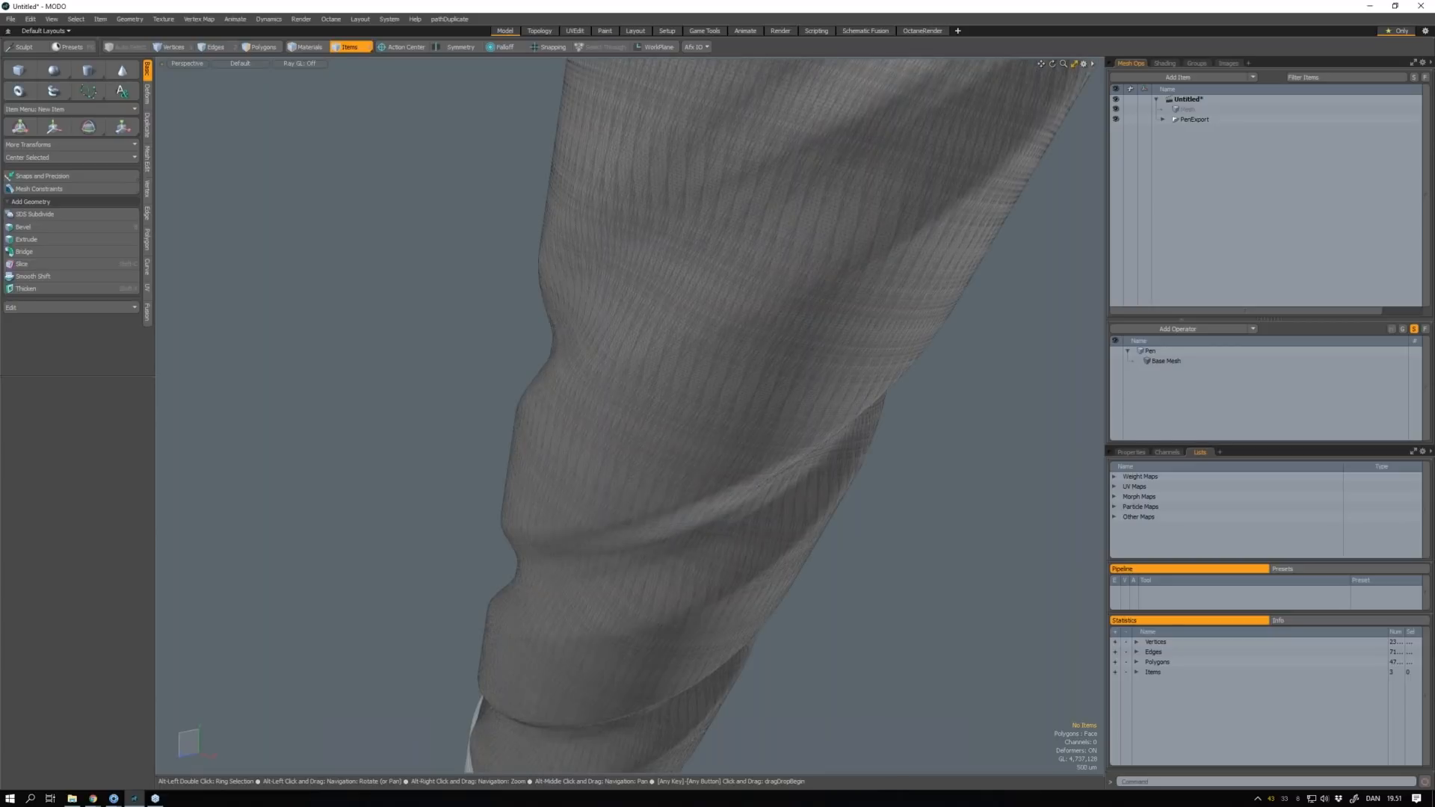
pyautogui.keyDown('alt'); pyautogui.moveTo(590, 516); pyautogui.dragTo(617, 412); pyautogui.keyUp('alt')
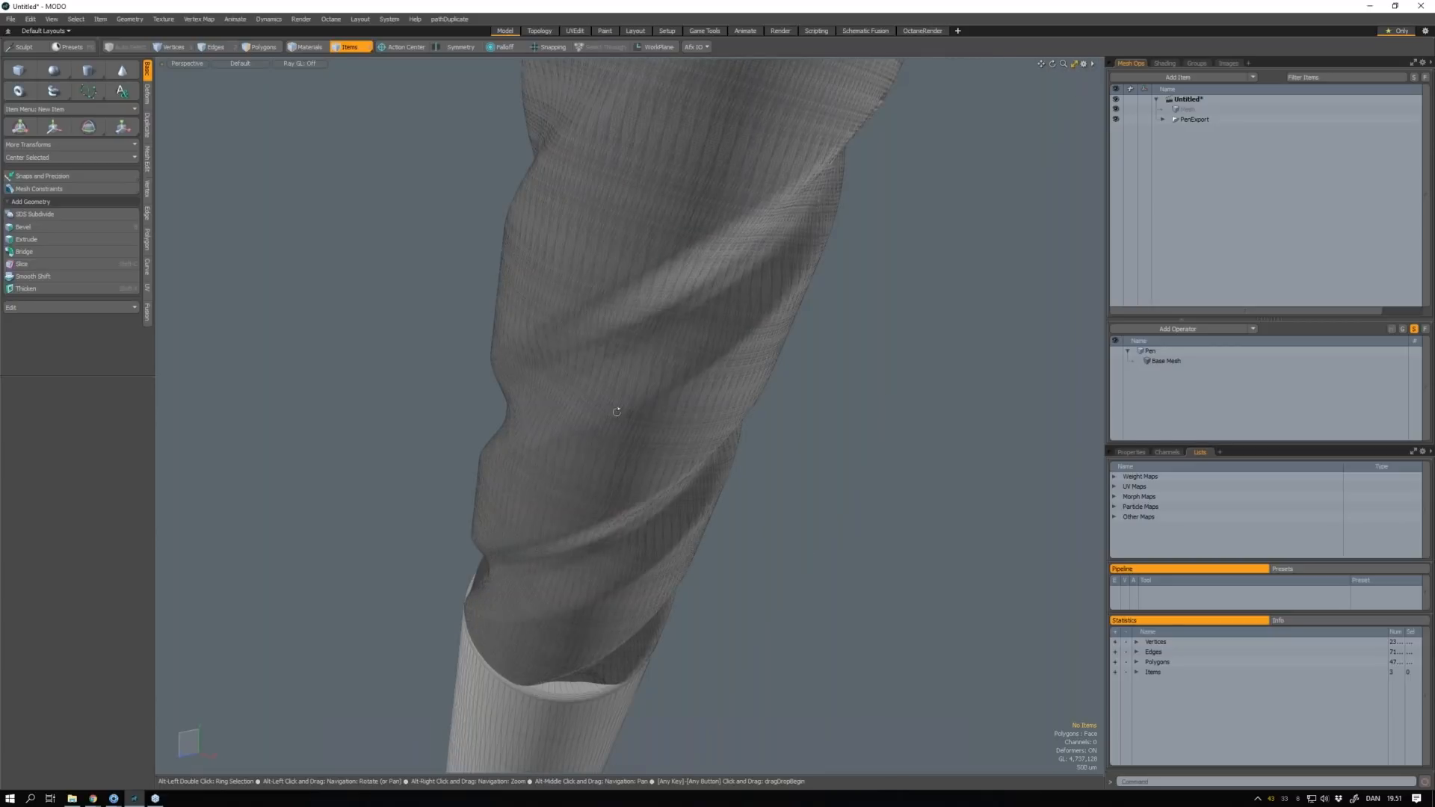
# Switch back to KeyShot, close the pen's material graph, and close the Pen scene, discarding its changes
pyautogui.keyDown('alt'); pyautogui.moveTo(617, 412); pyautogui.dragTo(495, 189, button='right'); pyautogui.keyUp('alt')
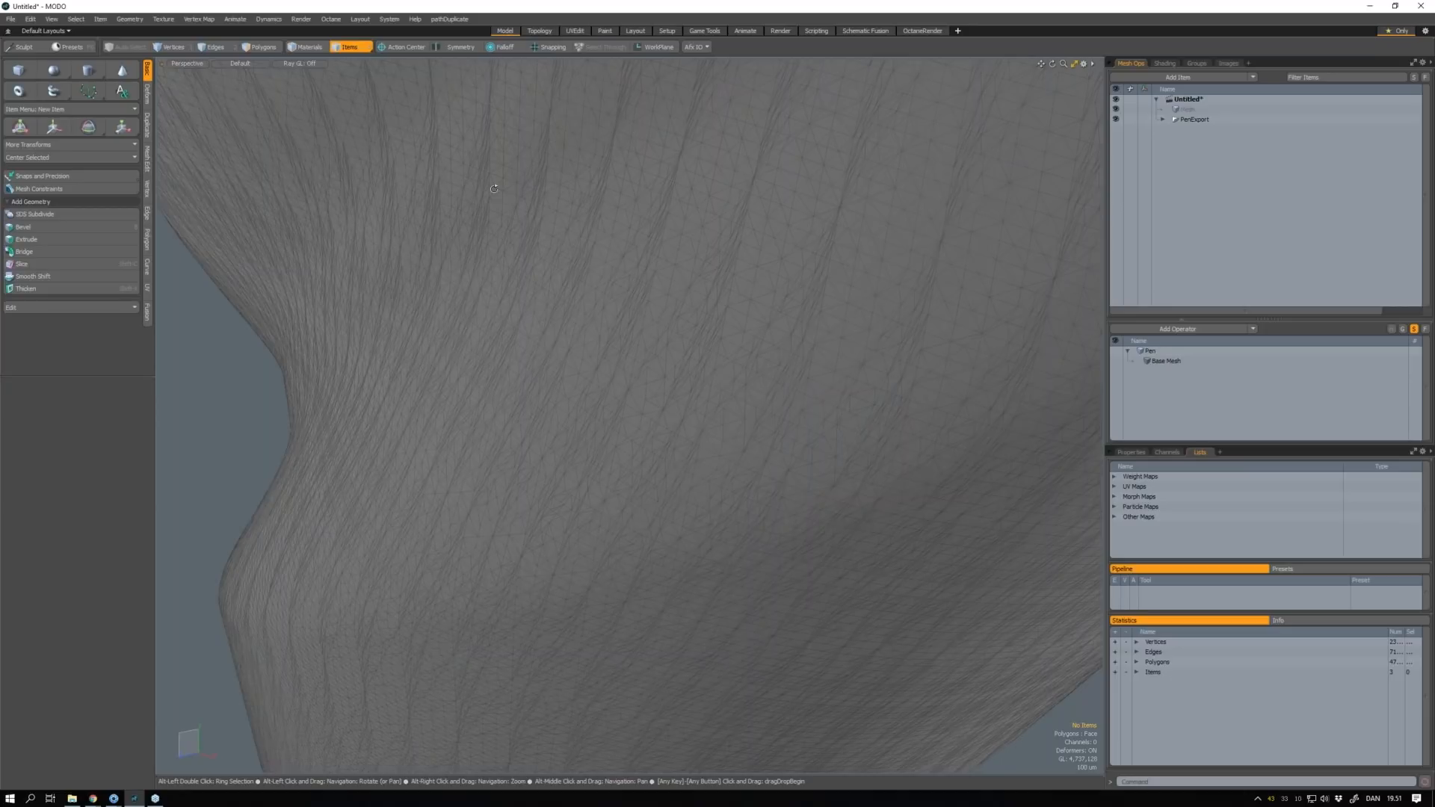
pyautogui.press('a')
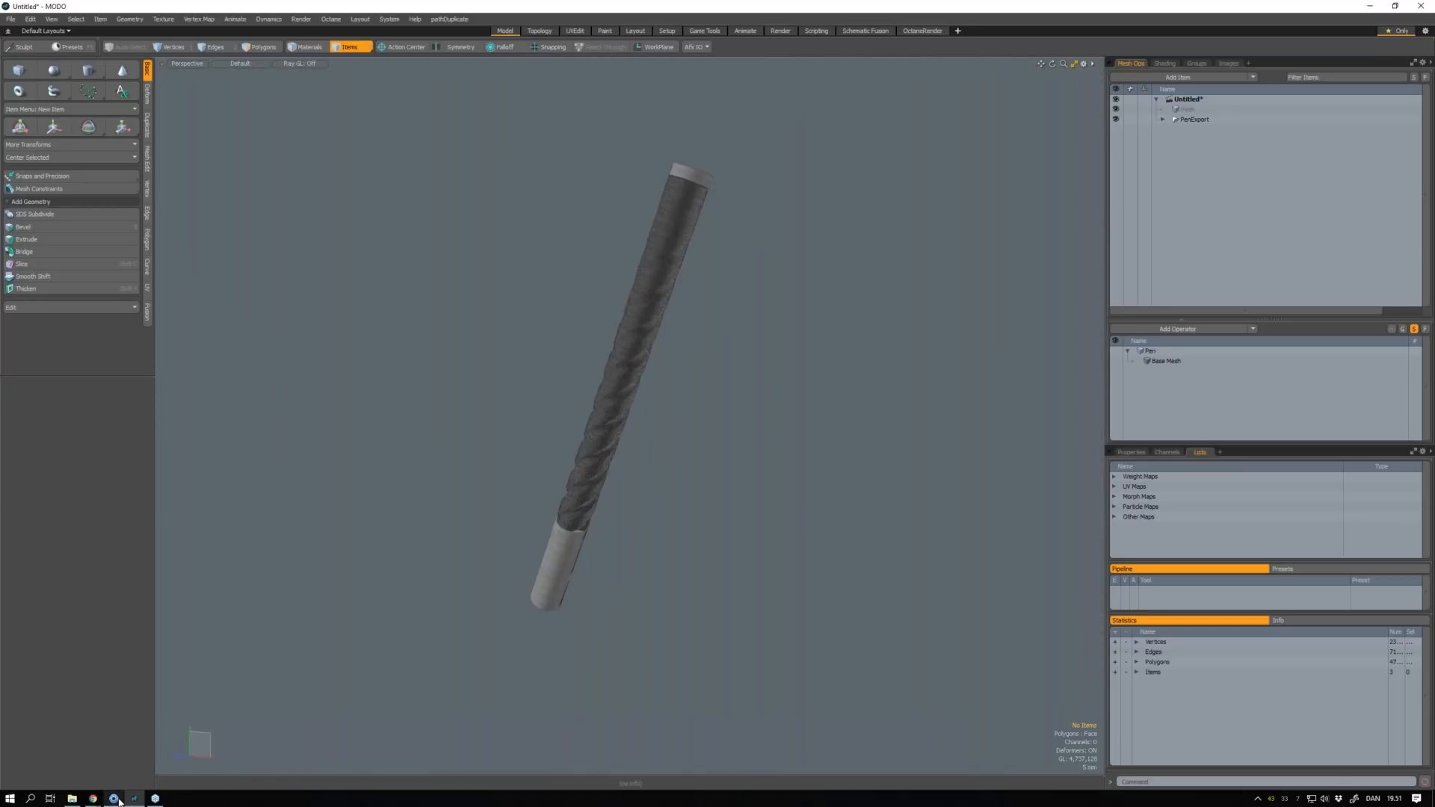
pyautogui.moveTo(115, 799)
pyautogui.click(152, 772)
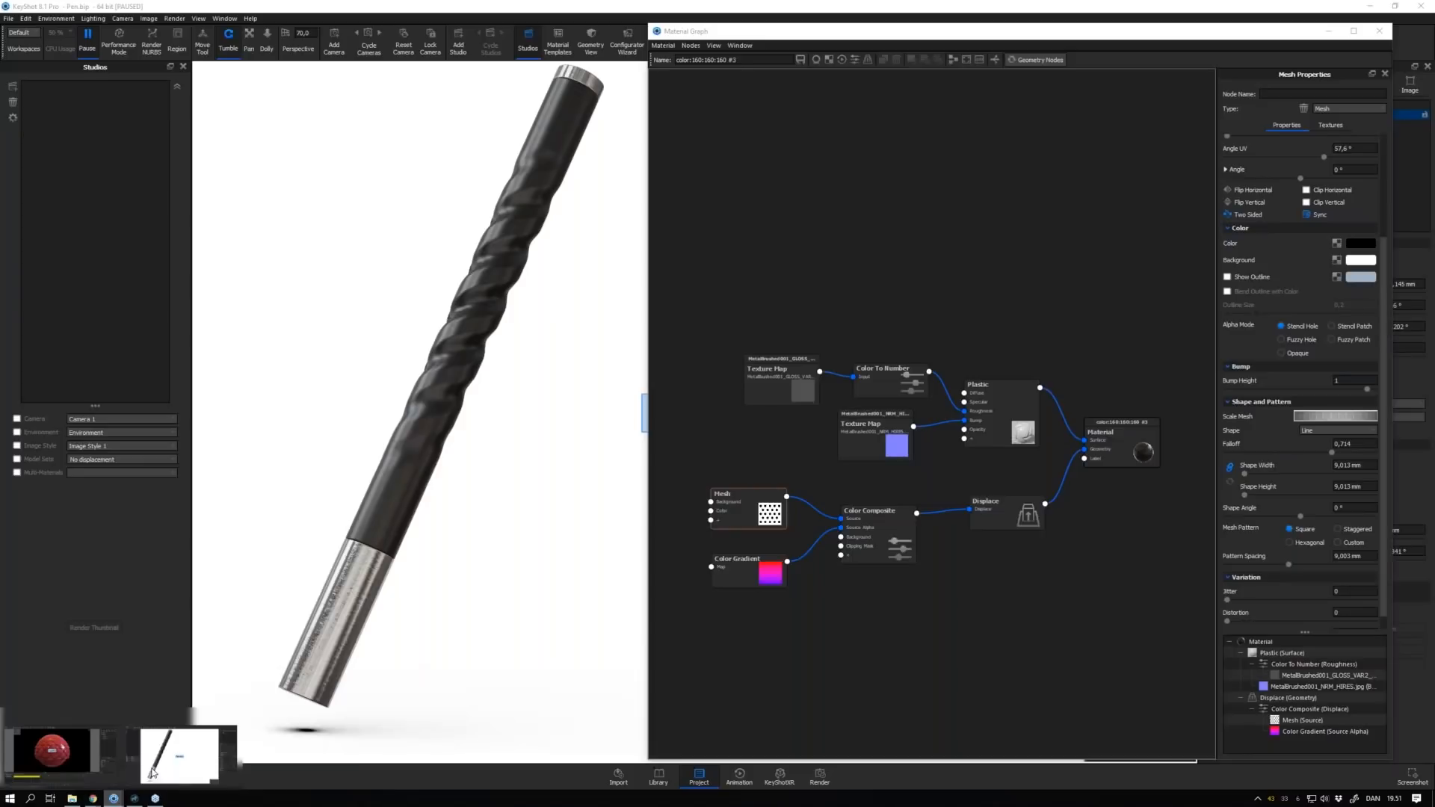
pyautogui.click(1380, 32)
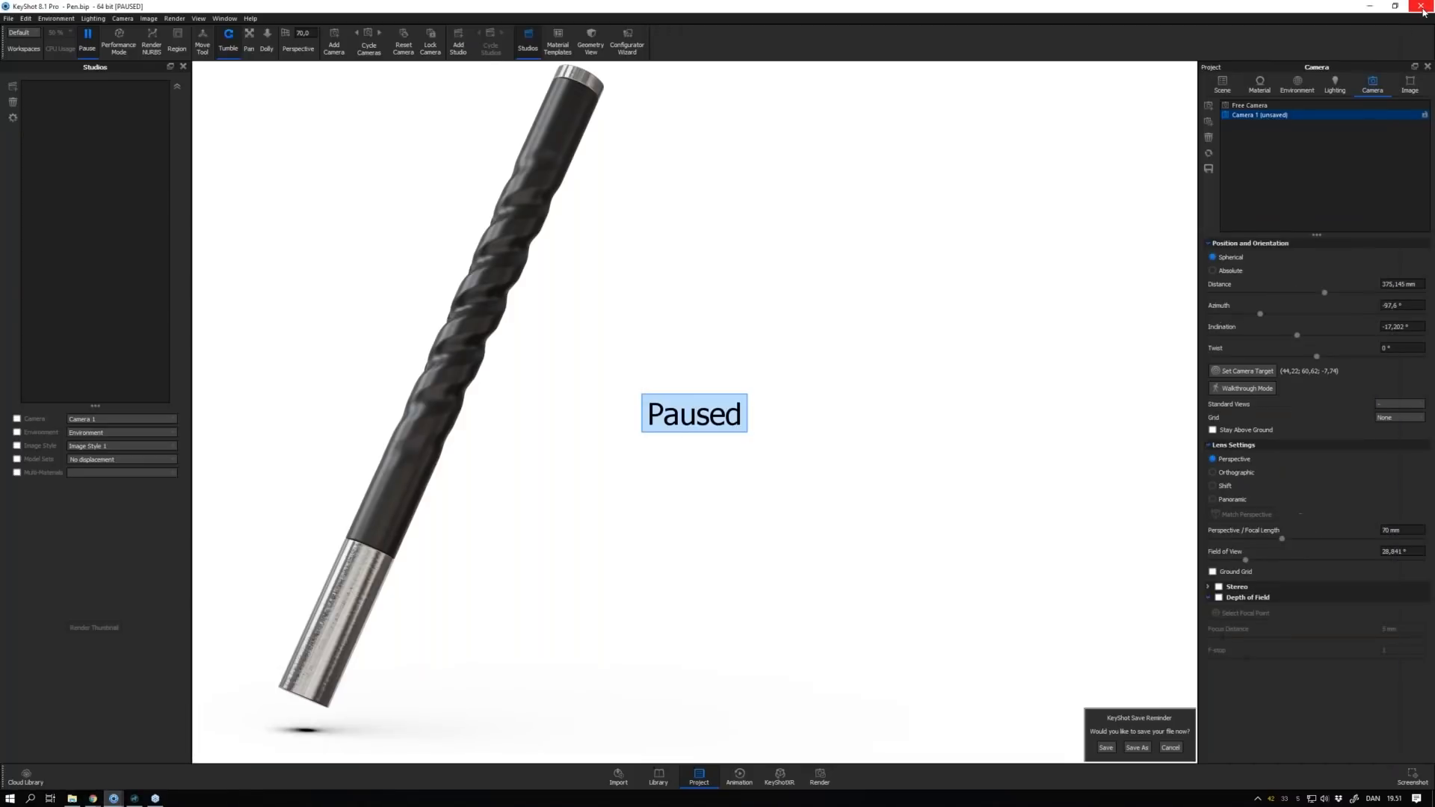
pyautogui.click(1421, 6)
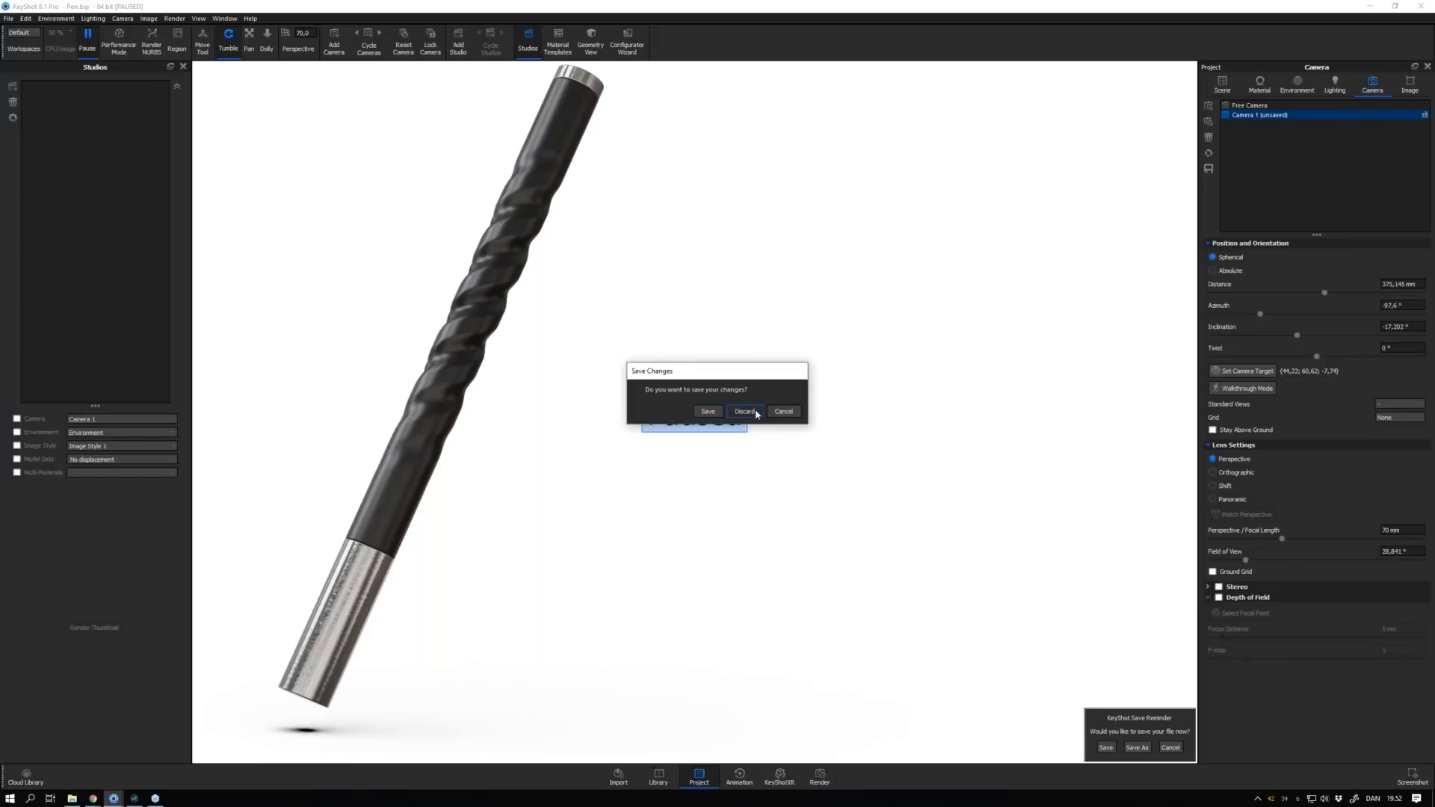
pyautogui.click(745, 412)
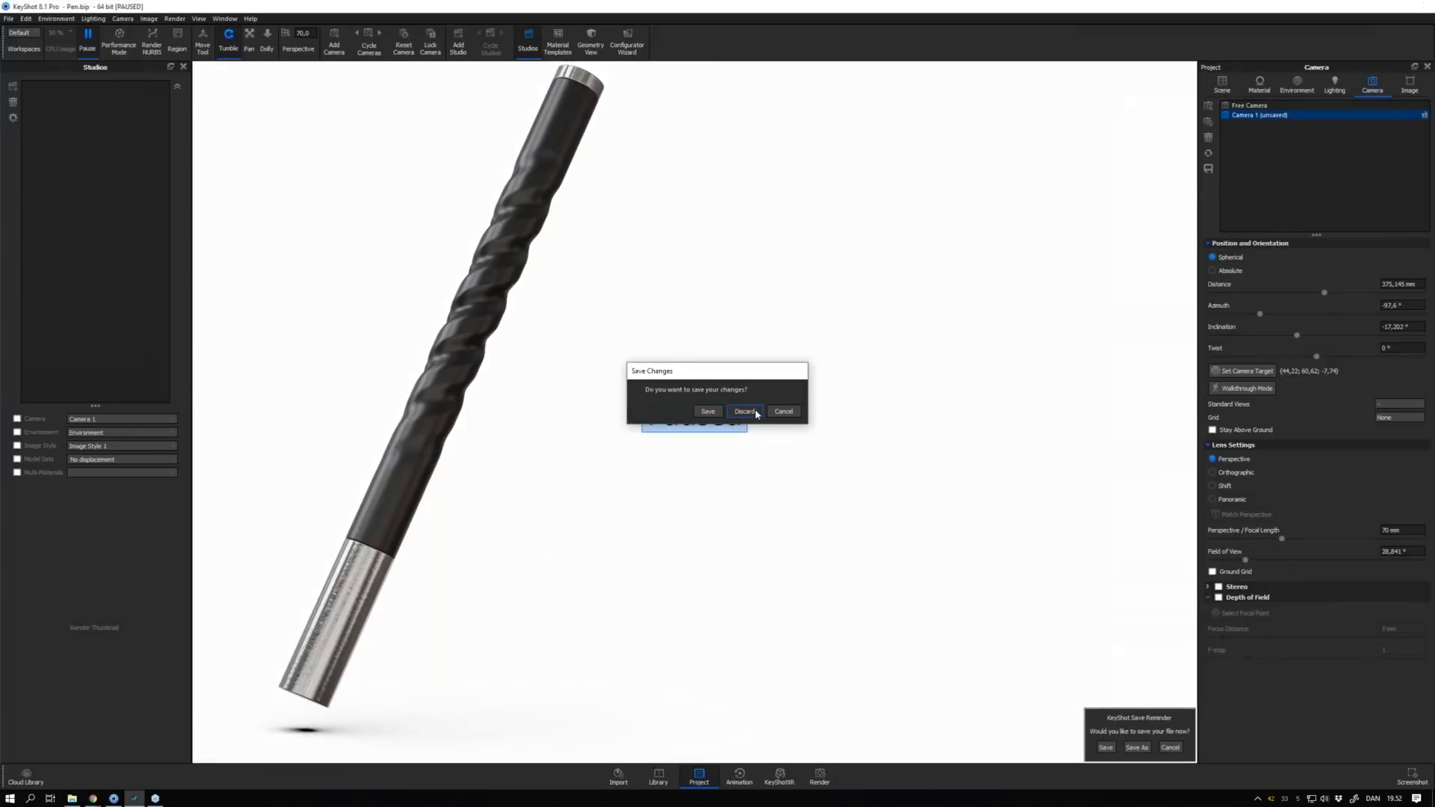
# Switch to the Webinar Displacement presentation in Chrome and play the video on the Animated displacement map slide
pyautogui.click(111, 799)
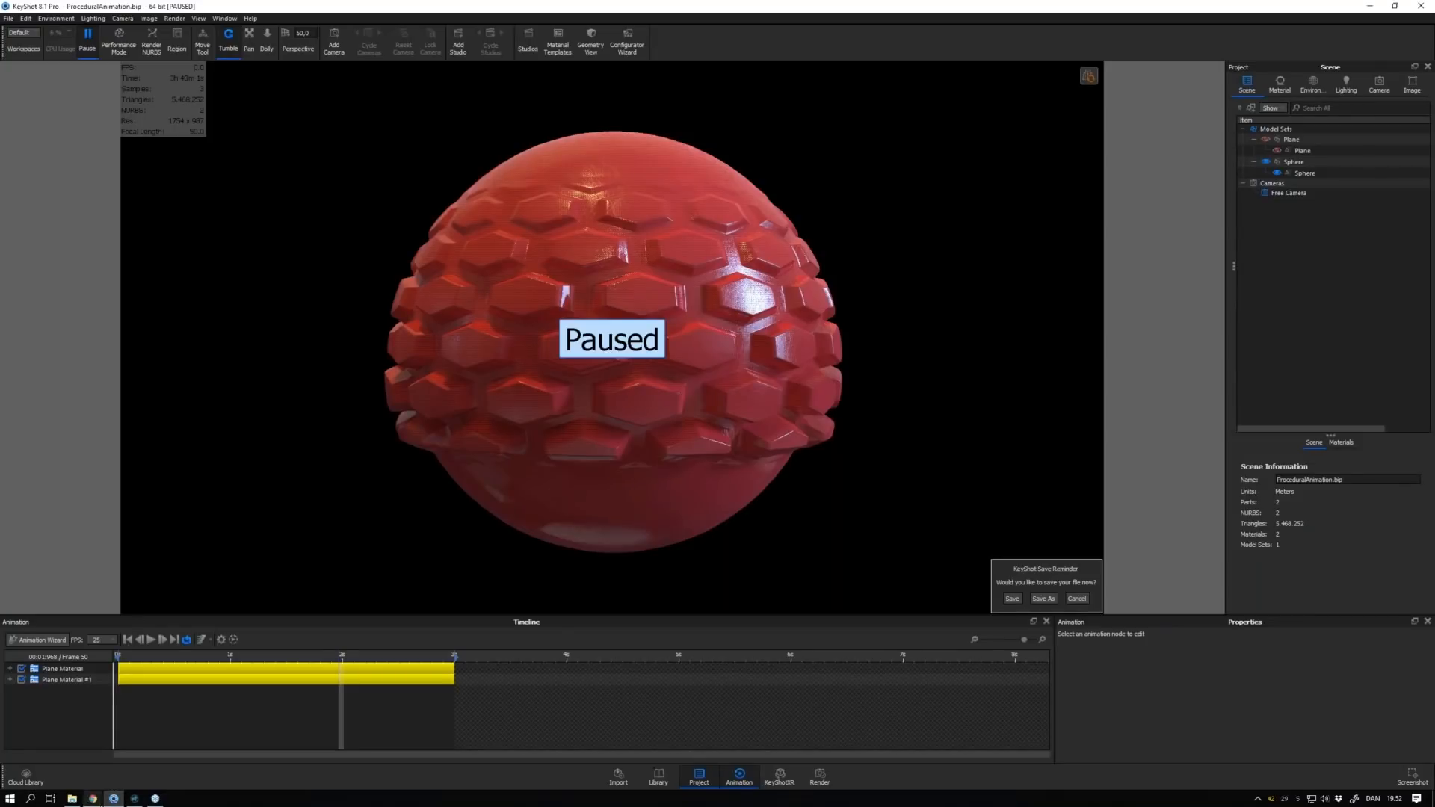
pyautogui.moveTo(93, 800)
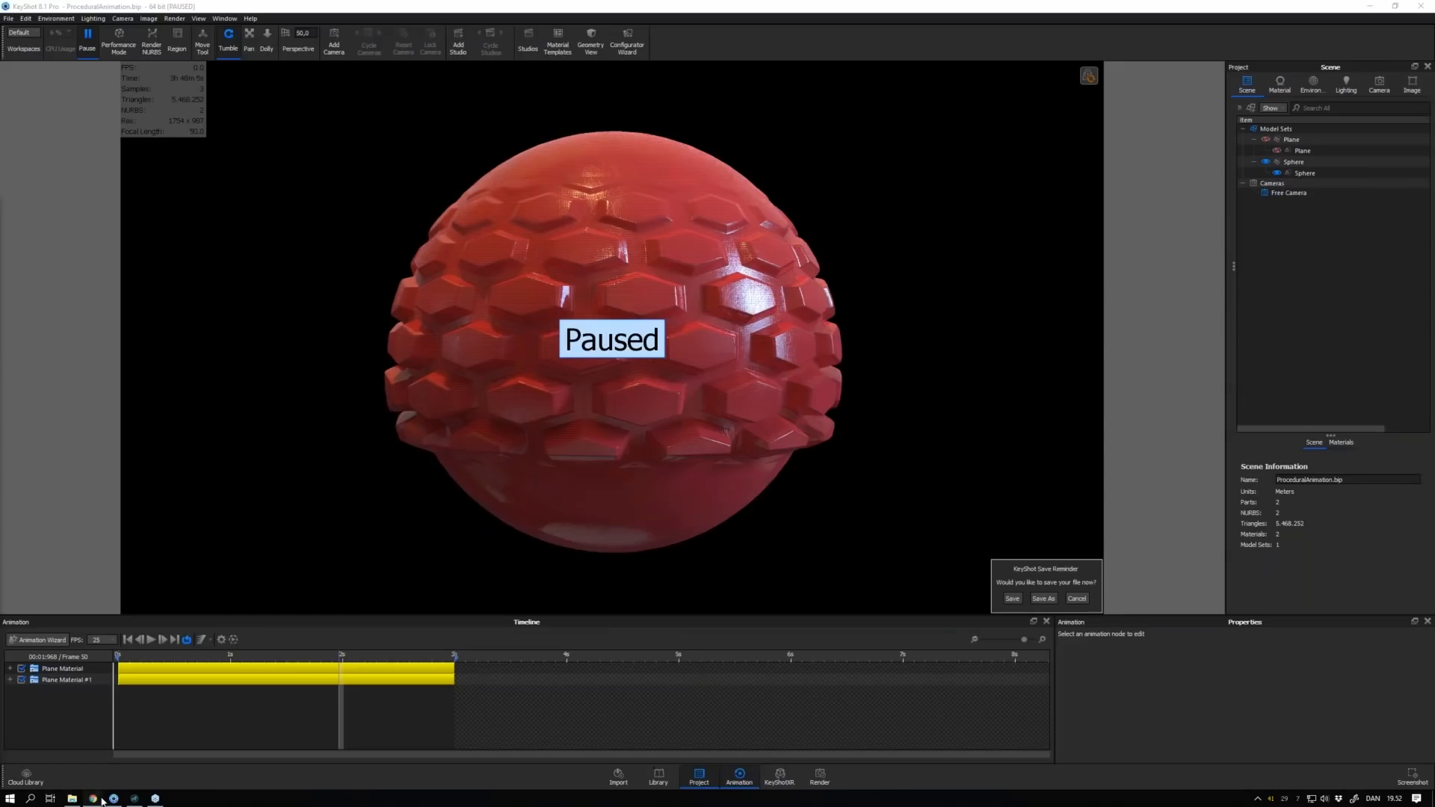
pyautogui.click(97, 800)
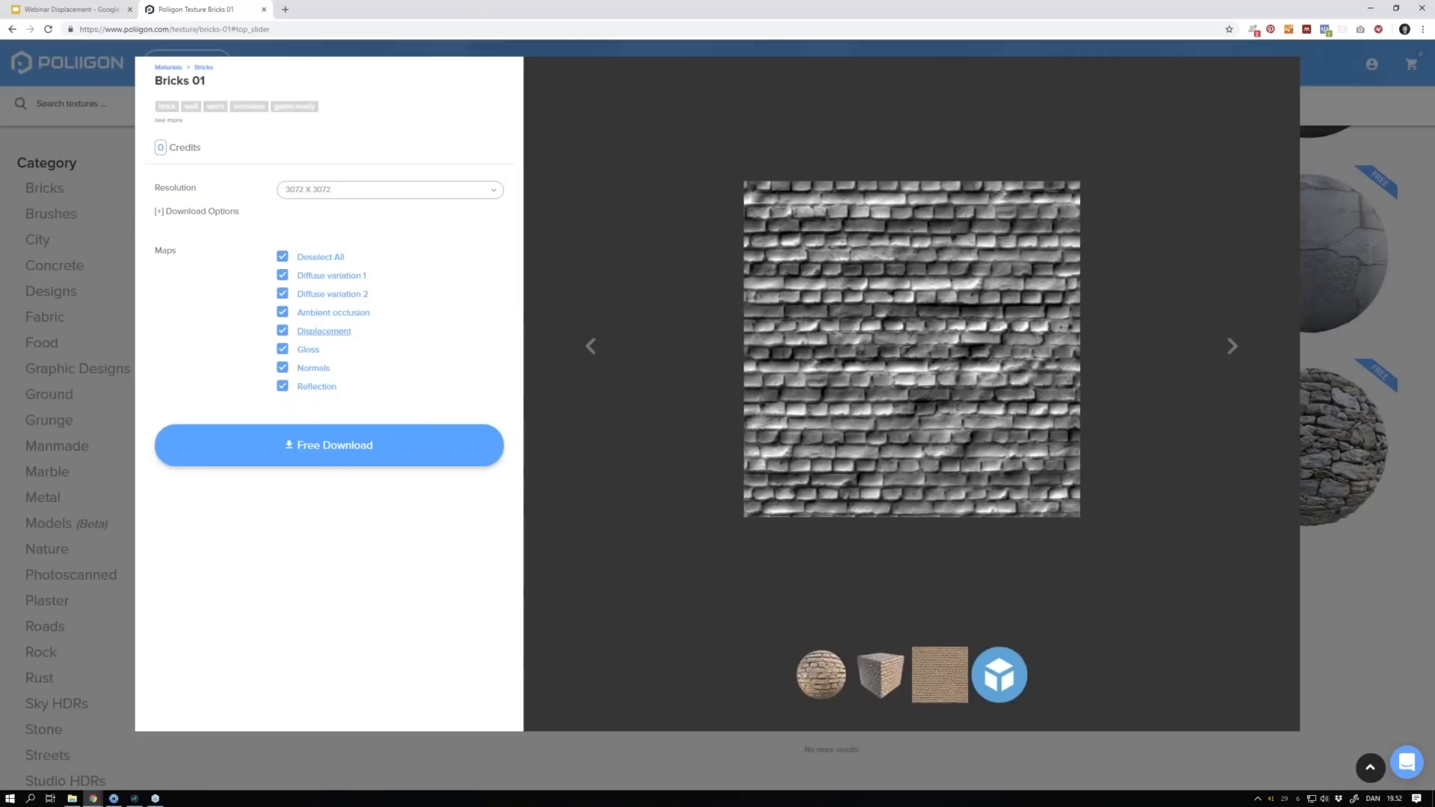
pyautogui.click(71, 9)
pyautogui.click(933, 431)
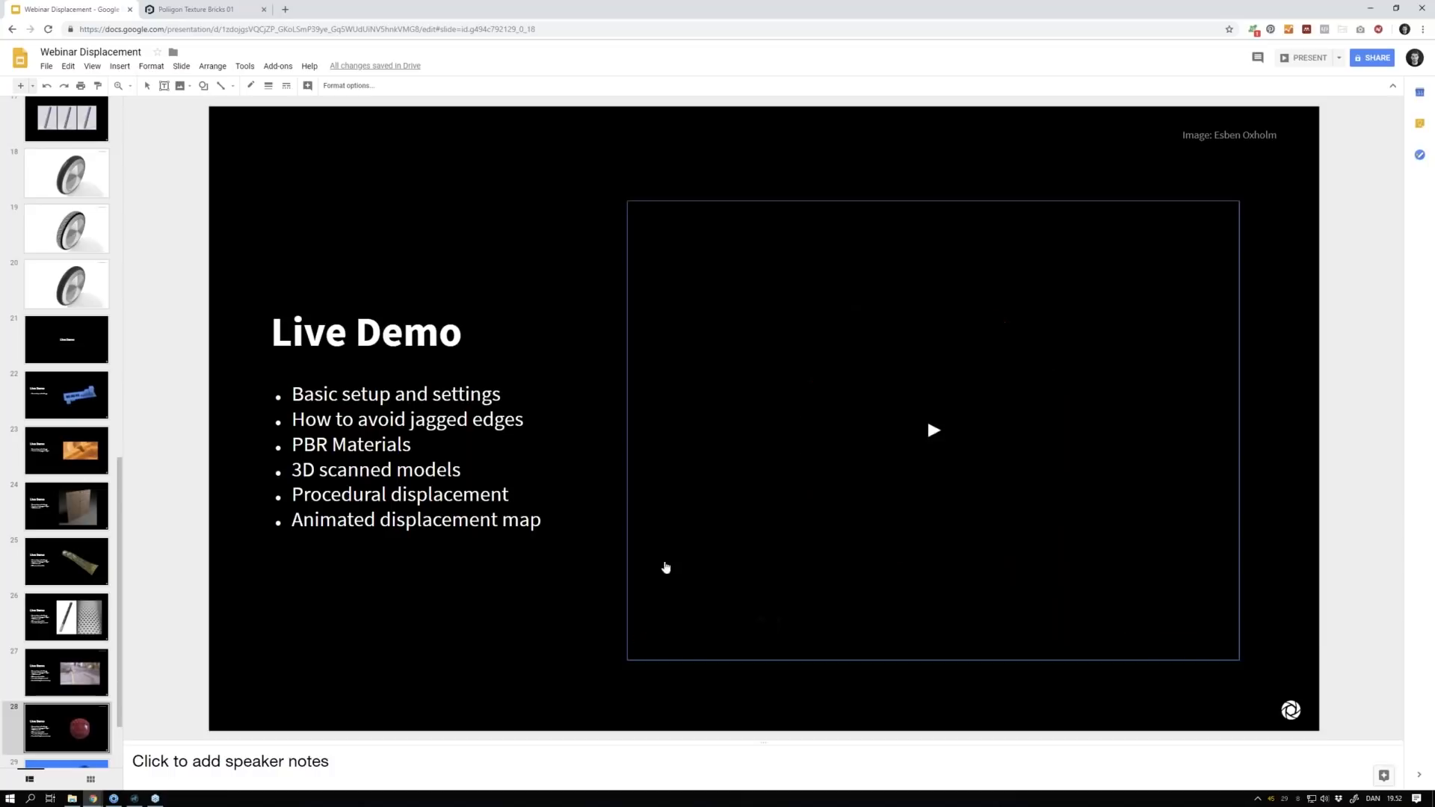
# Switch to the ProceduralAnimation scene in KeyShot and set the CPU usage to 50 % - 16 Cores
pyautogui.click(114, 799)
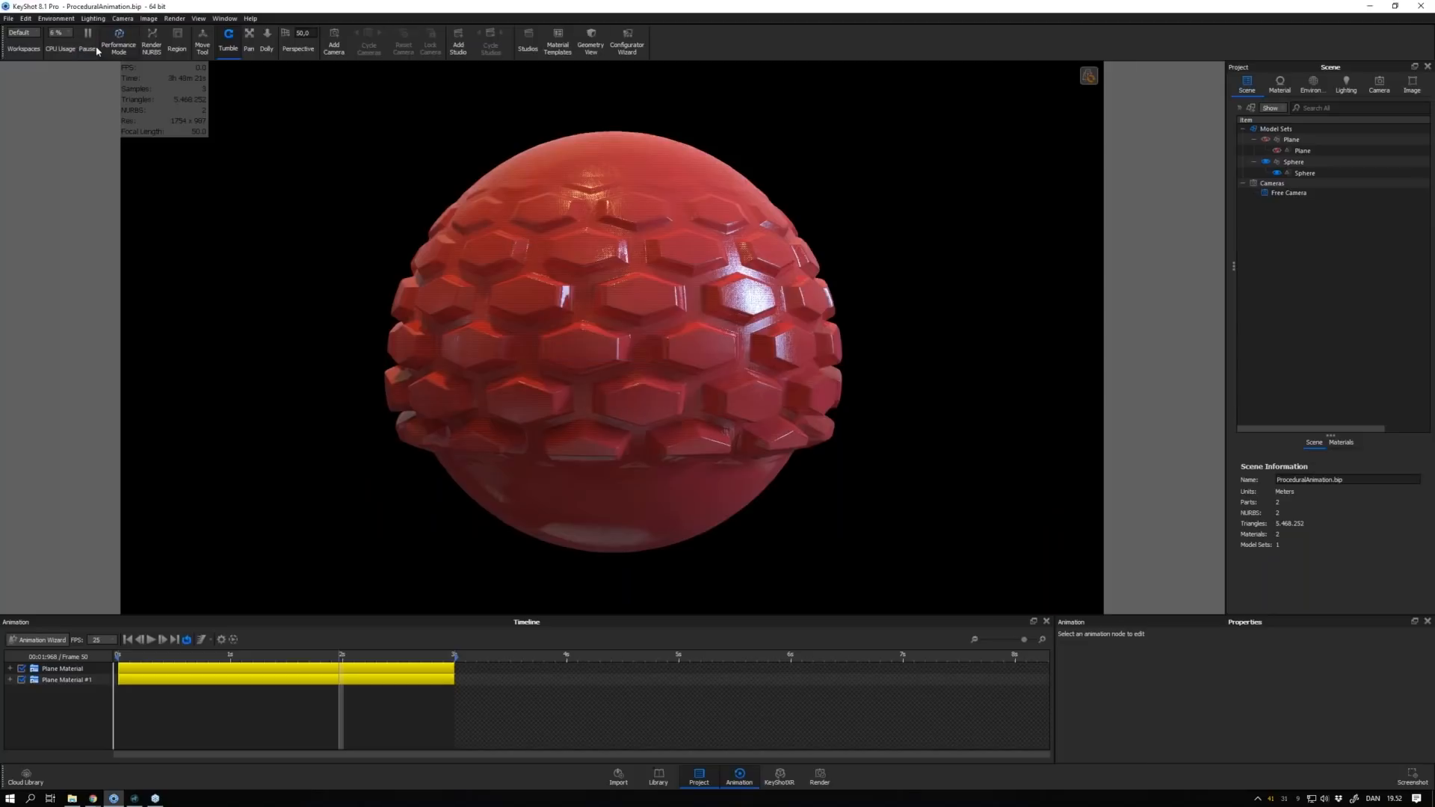
pyautogui.click(60, 32)
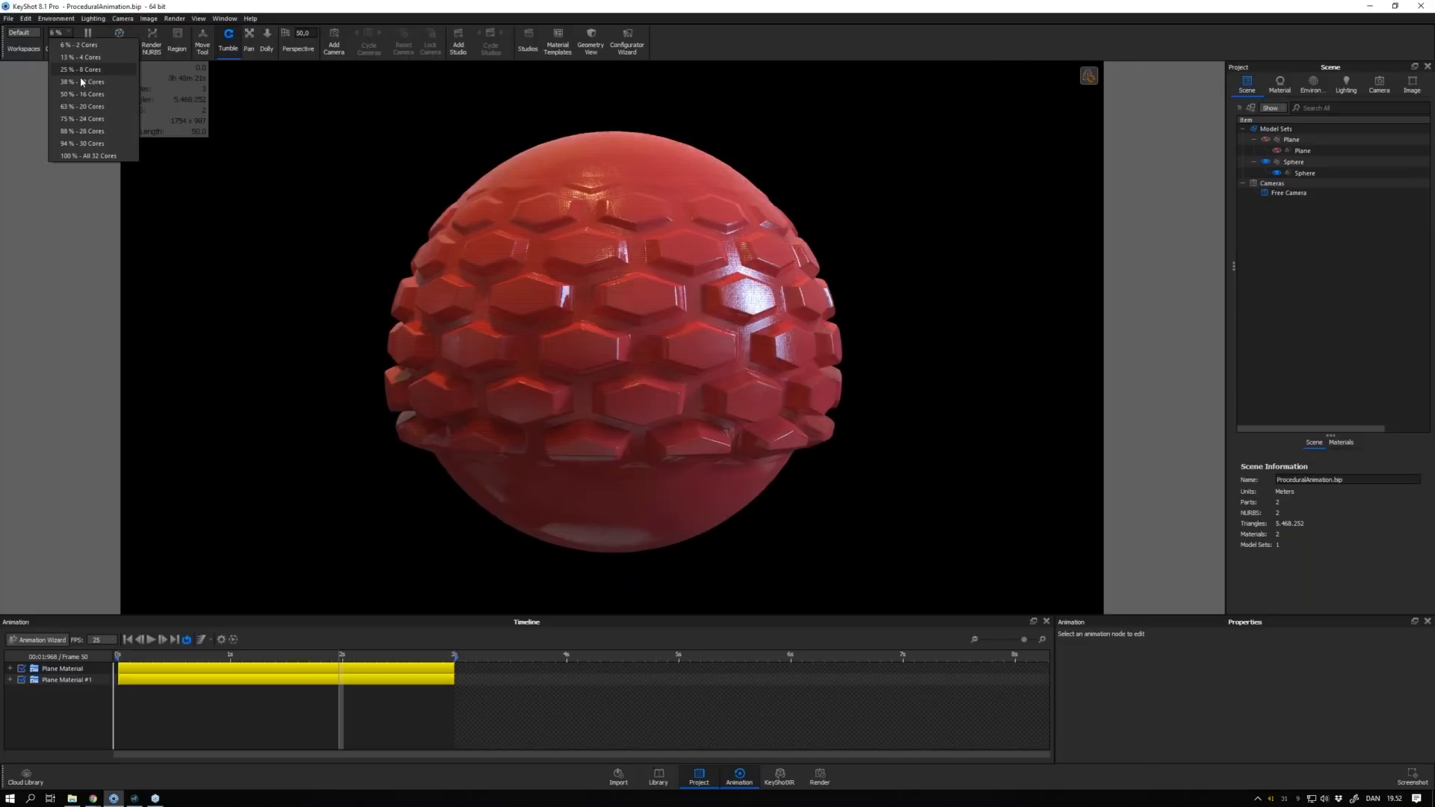
pyautogui.click(80, 95)
# Play and stop the sphere's displacement animation, and scrub the timeline to frame 27
pyautogui.click(151, 640)
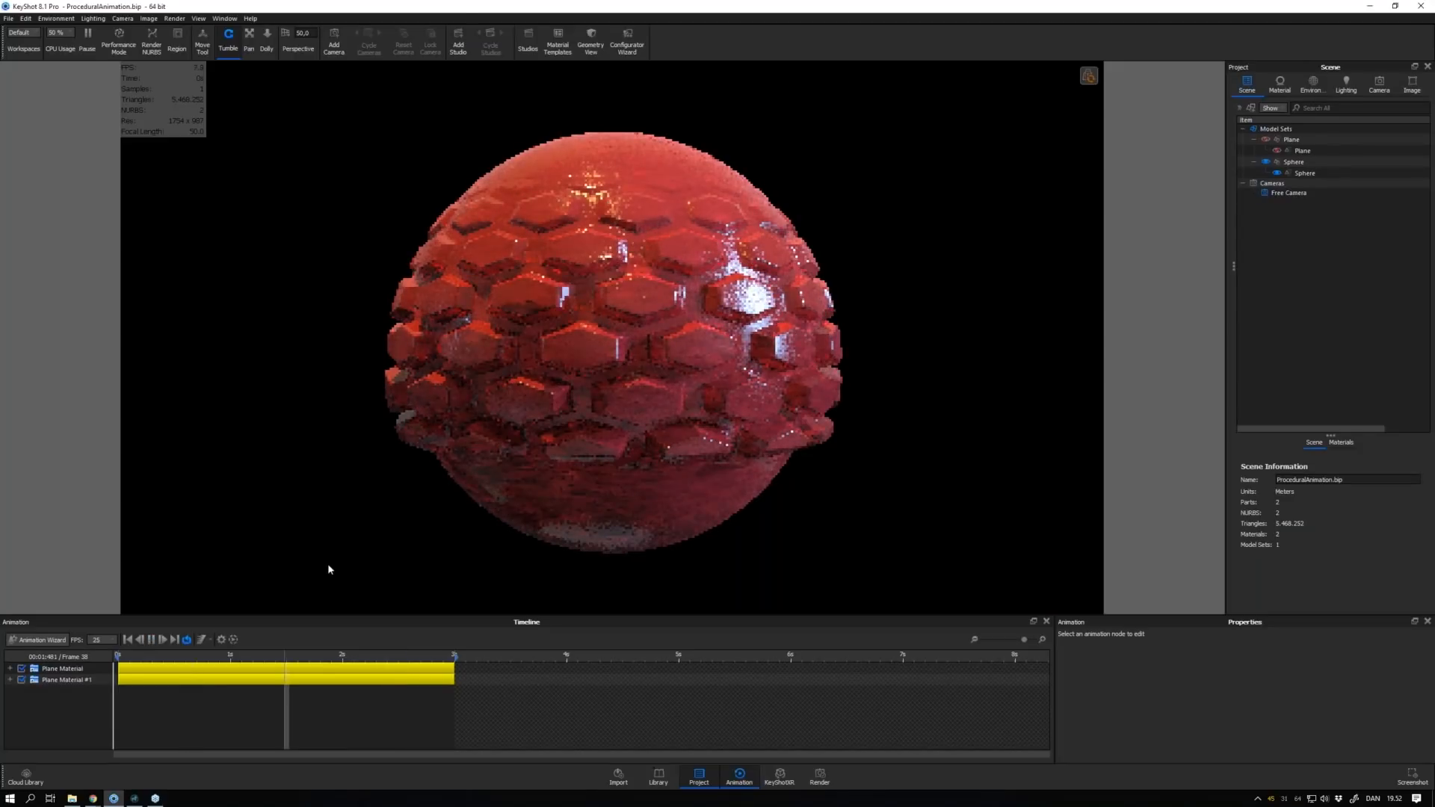
pyautogui.click(151, 640)
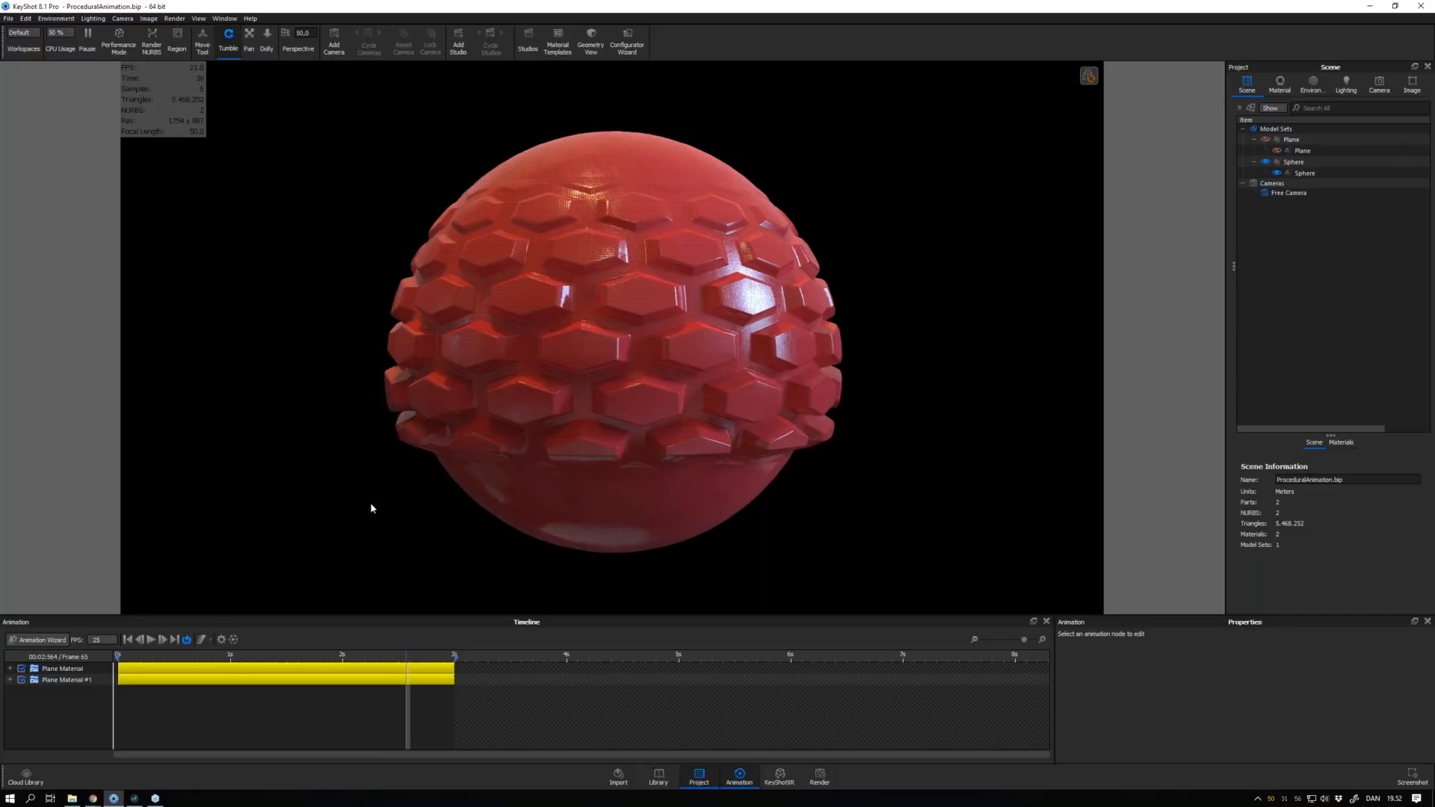
pyautogui.click(280, 655)
pyautogui.moveTo(280, 655); pyautogui.dragTo(291, 657)
pyautogui.click(238, 660)
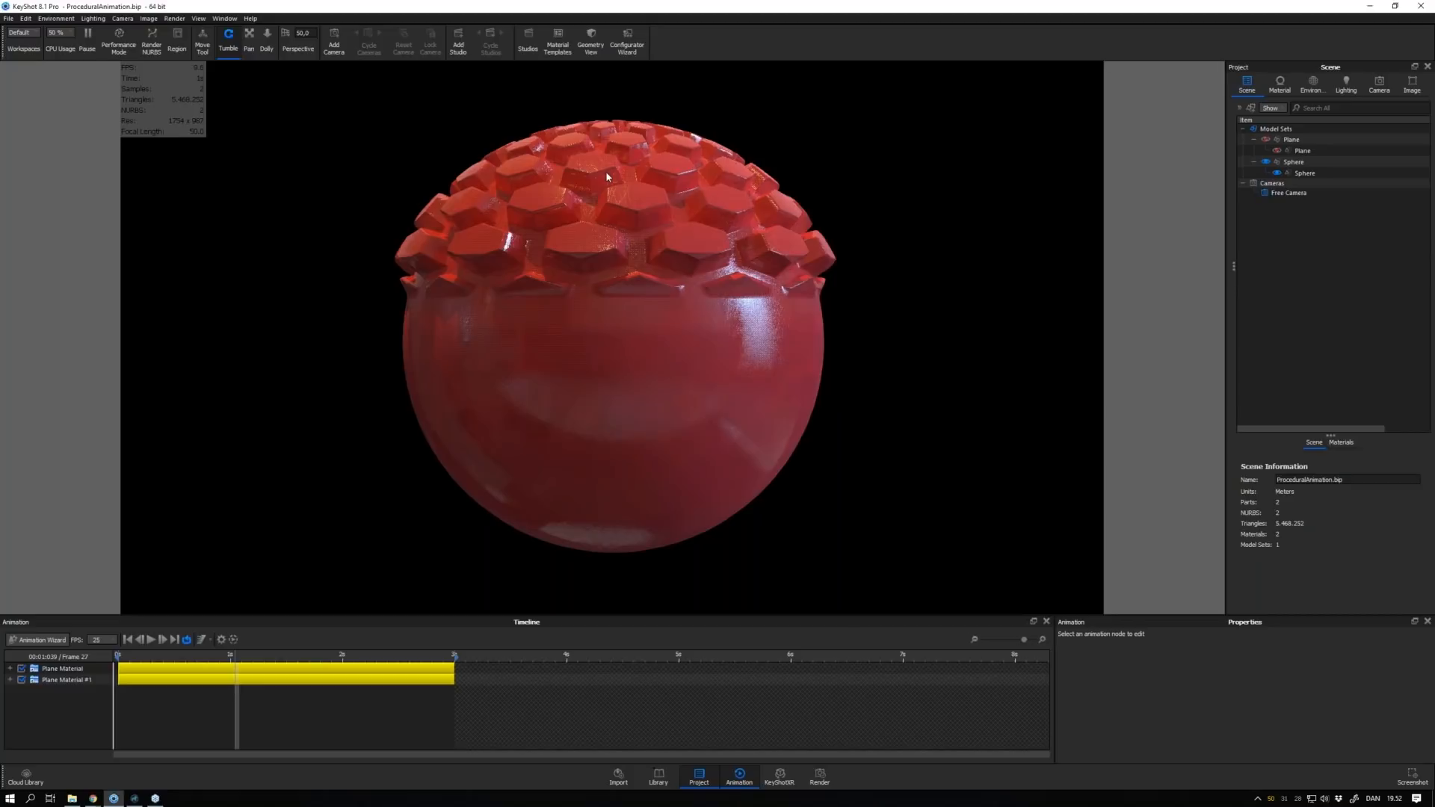
# Open the sphere's material graph beside the render and shift the sphere clear of the graph window
pyautogui.rightClick(615, 383)
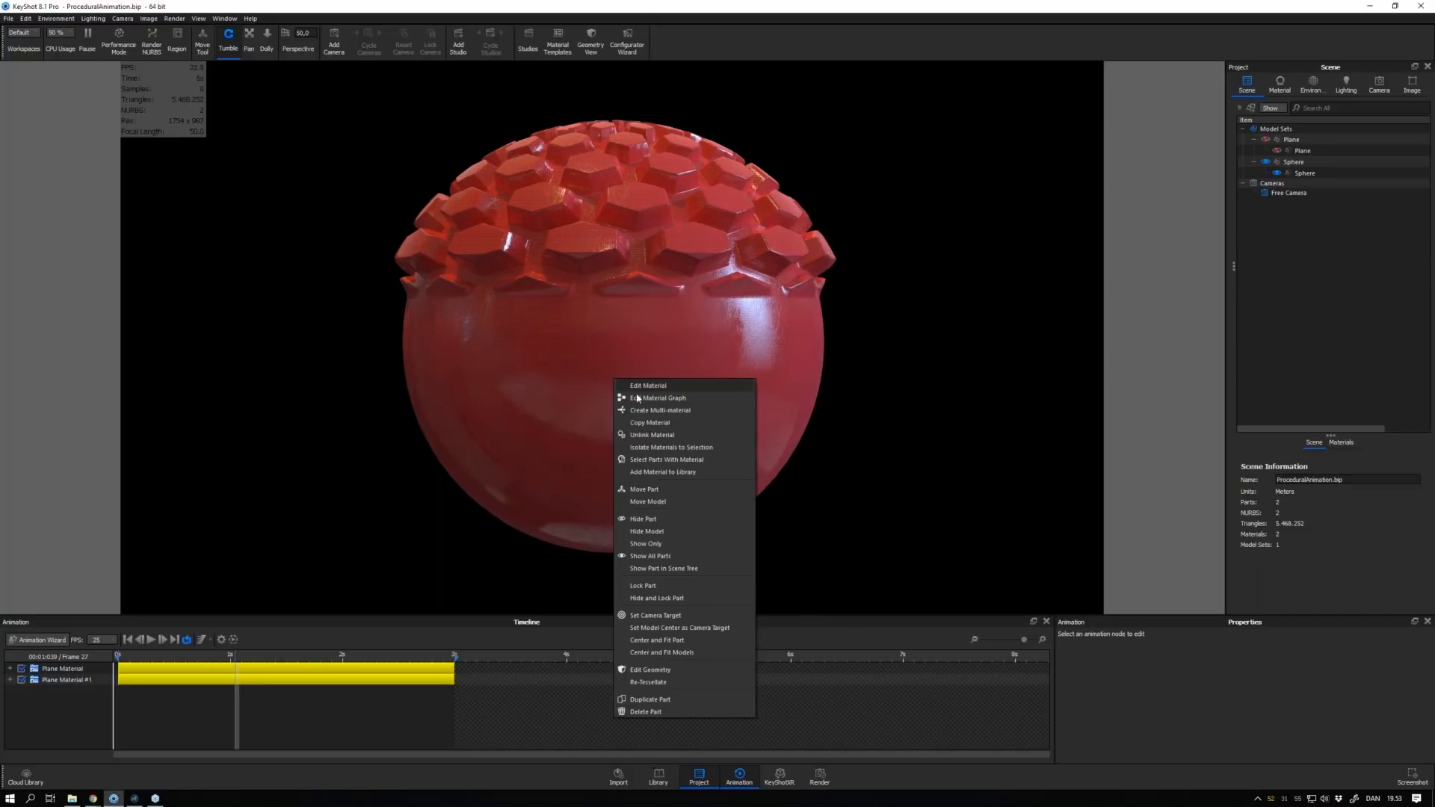
pyautogui.click(638, 398)
pyautogui.moveTo(821, 85); pyautogui.dragTo(1065, 292)
pyautogui.moveTo(1058, 172); pyautogui.dragTo(1051, 197)
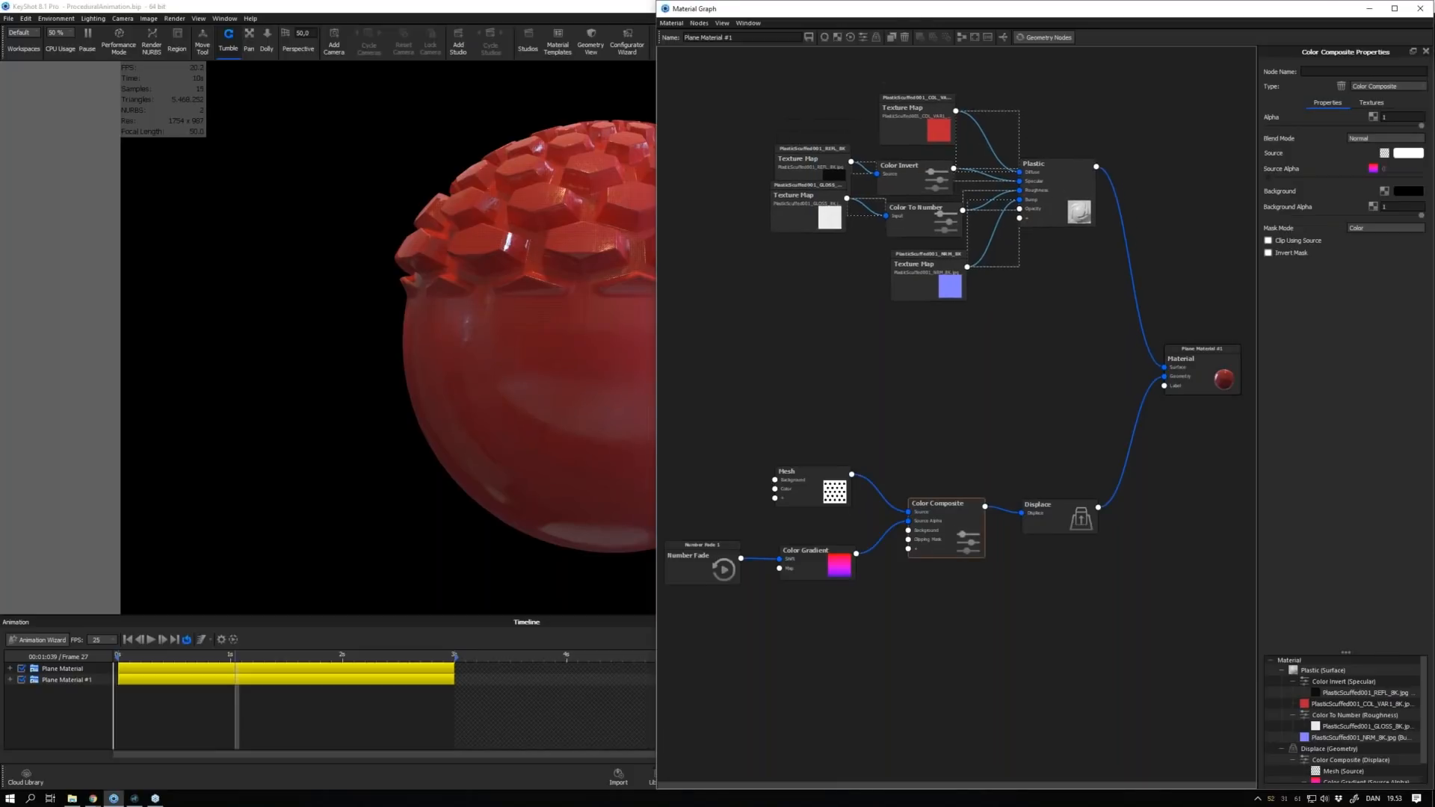
pyautogui.click(577, 292)
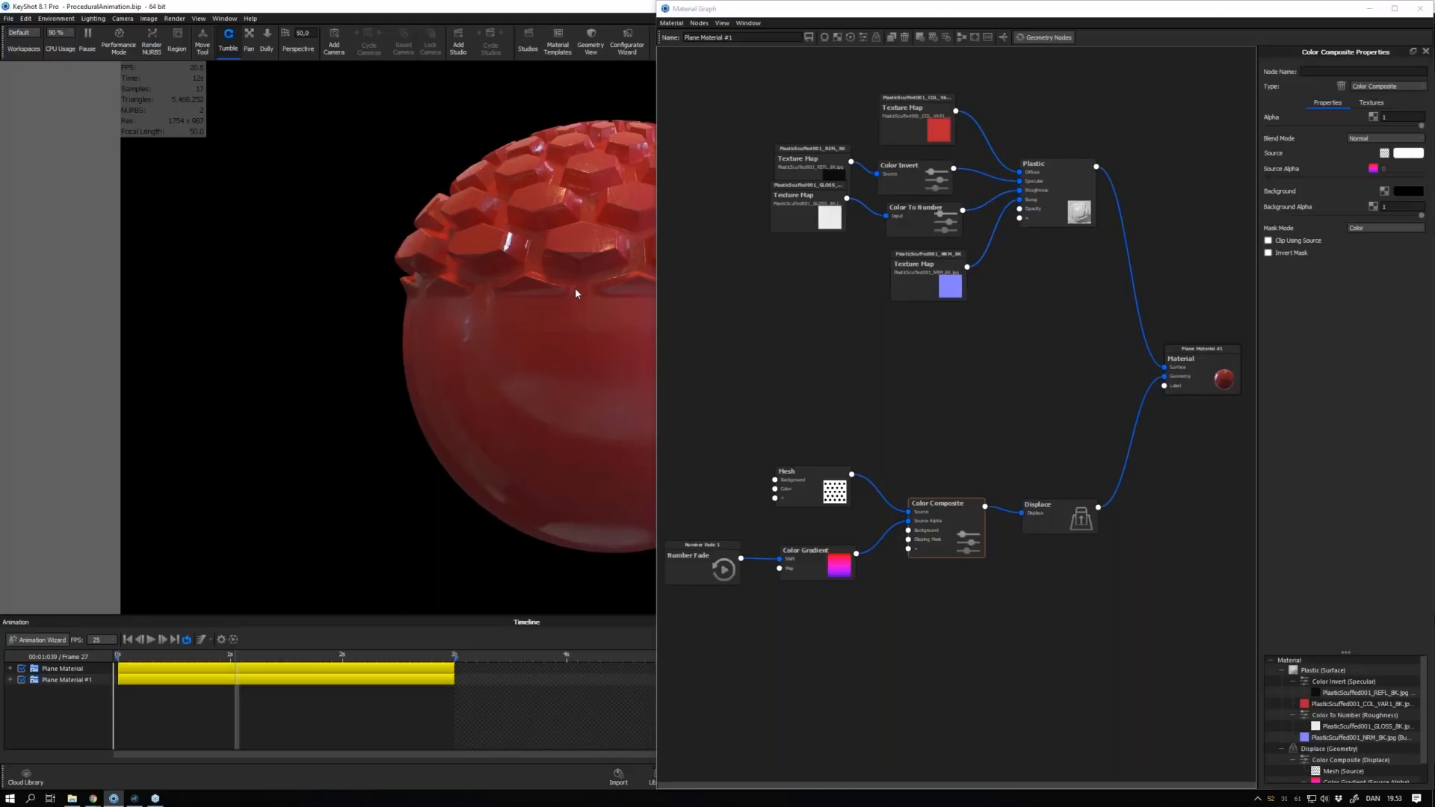
pyautogui.moveTo(575, 292); pyautogui.dragTo(225, 272)
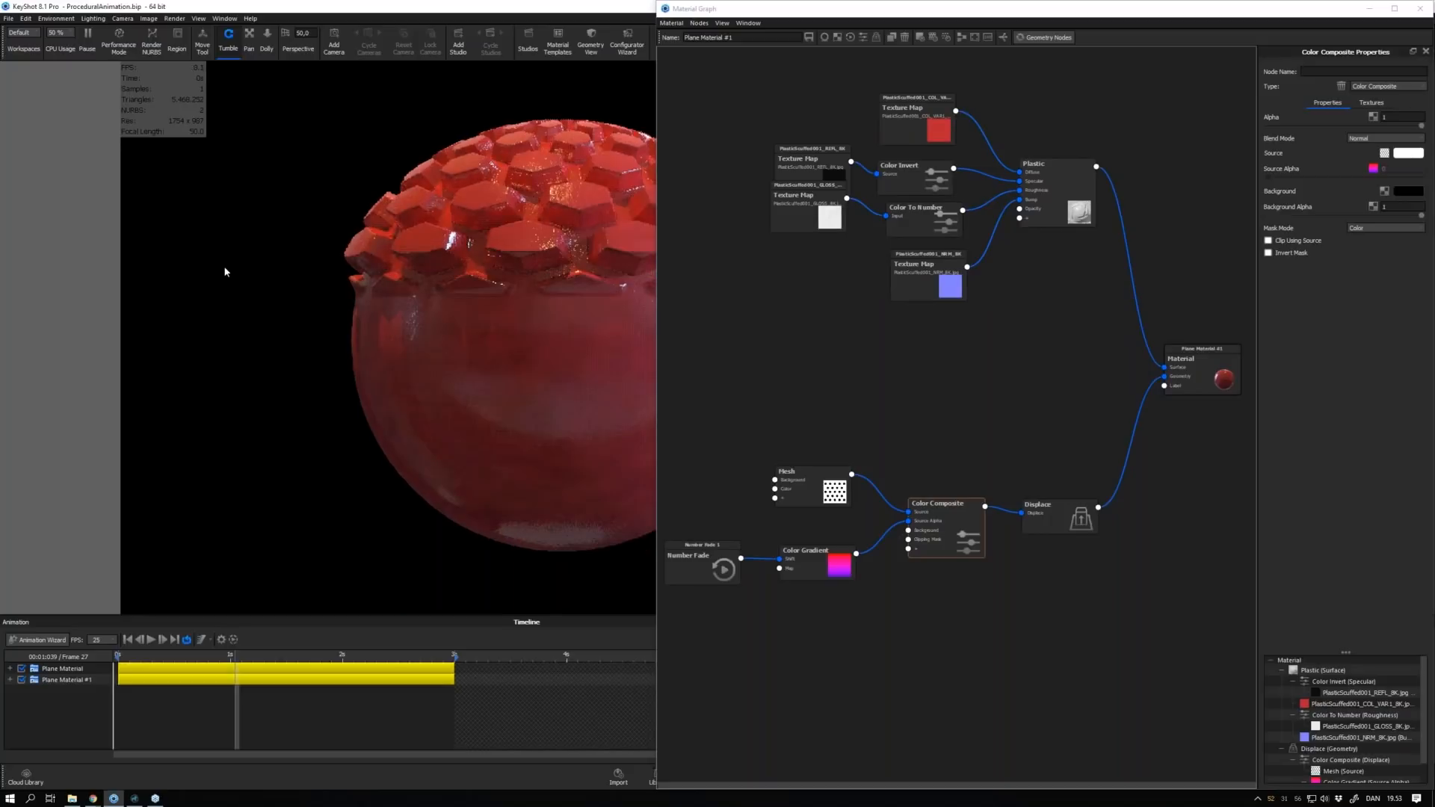
# Show the Displace node's settings and preview the Color Composite output on the sphere
pyautogui.moveTo(943, 525); pyautogui.dragTo(933, 521)
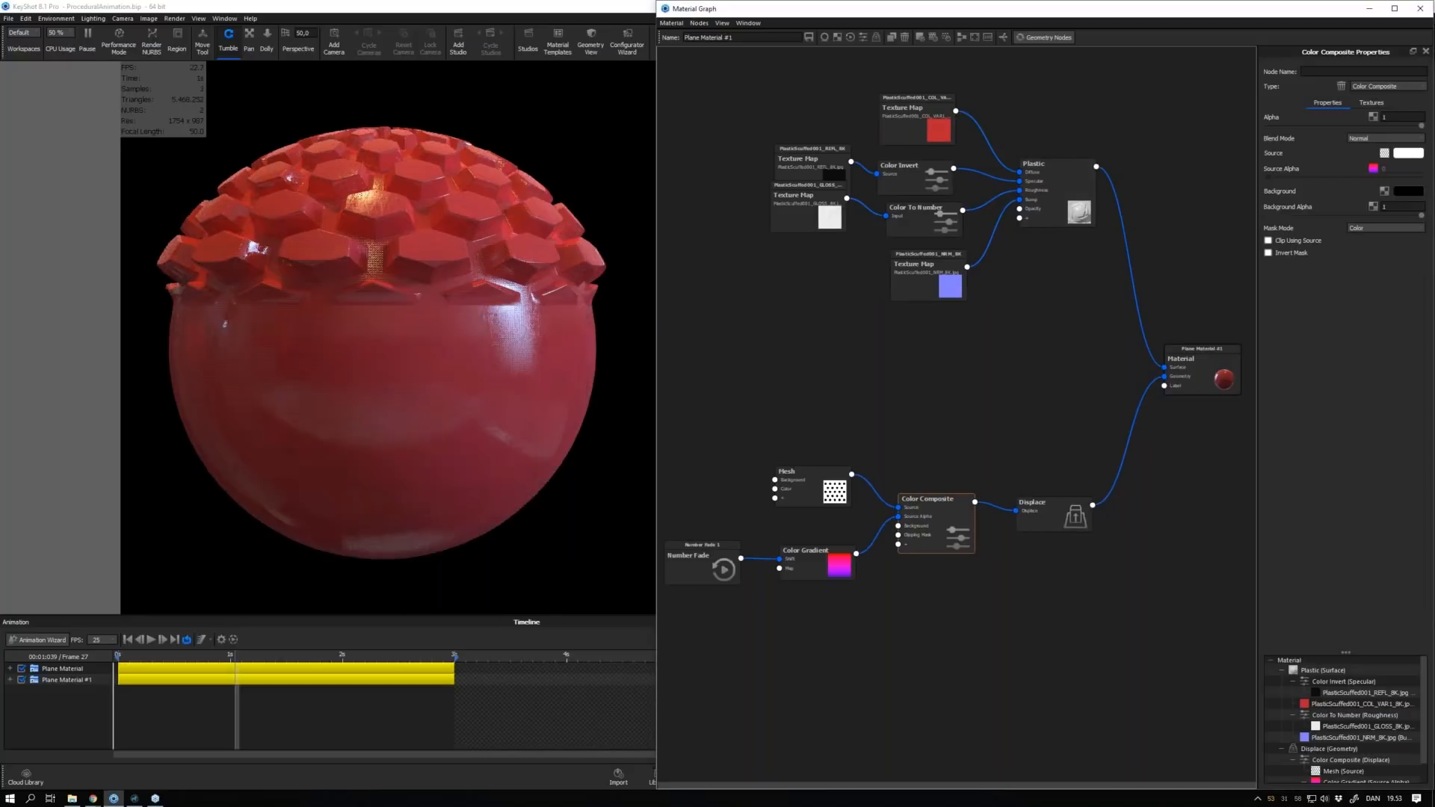
pyautogui.moveTo(809, 485); pyautogui.dragTo(802, 492)
pyautogui.scroll(2, 988, 545)
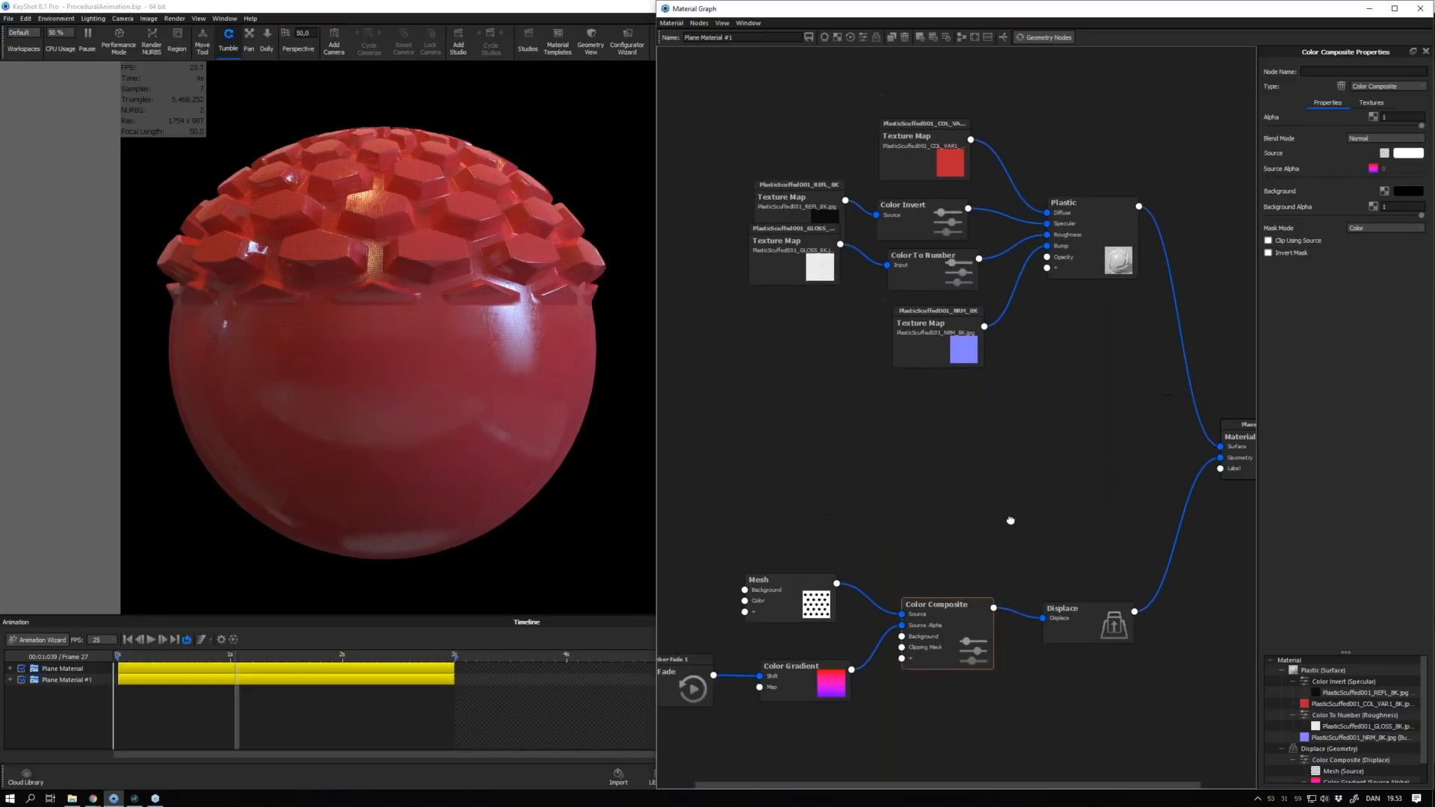
pyautogui.moveTo(1011, 520); pyautogui.dragTo(1056, 521, button='middle')
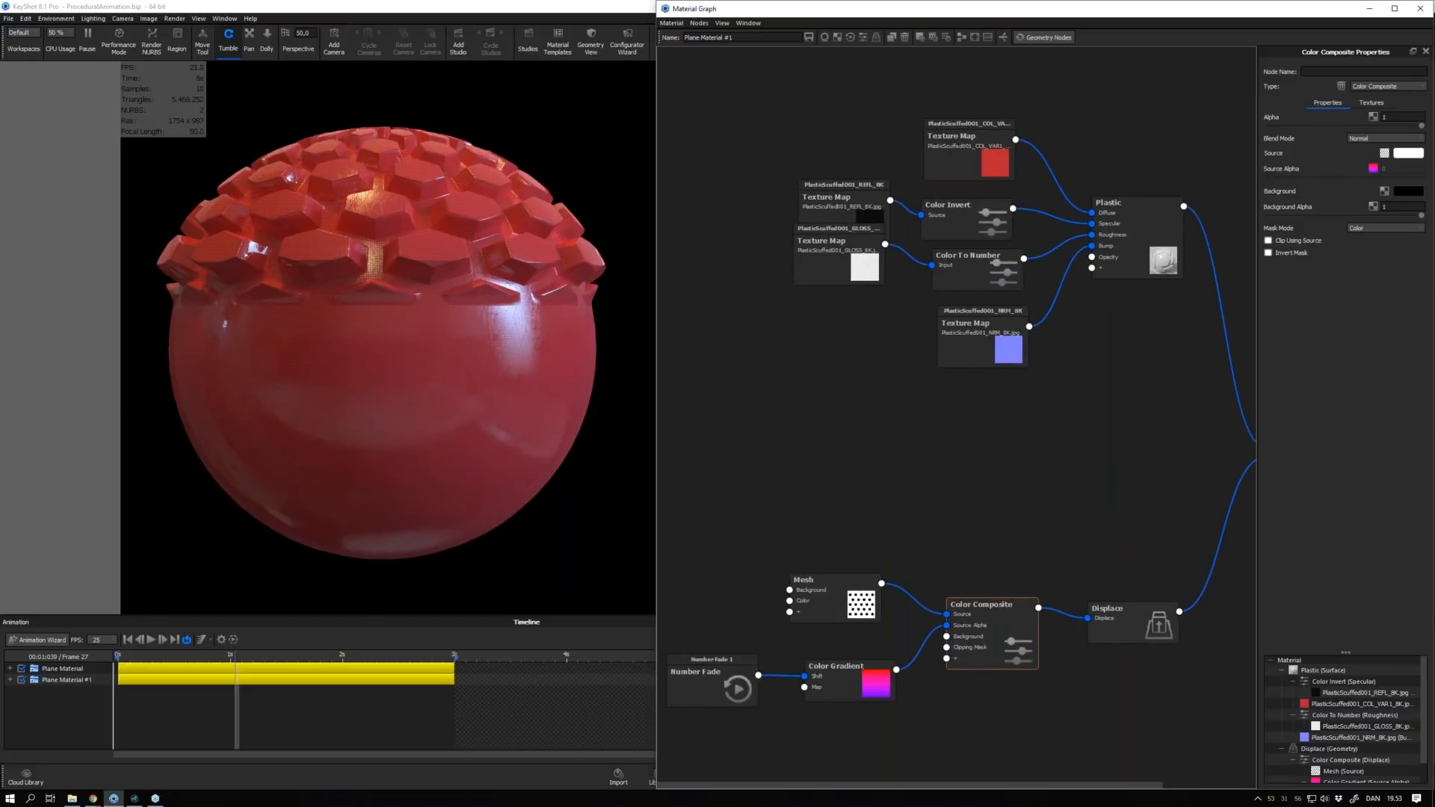
pyautogui.doubleClick(1130, 625)
pyautogui.press('c')
pyautogui.click(1024, 635)
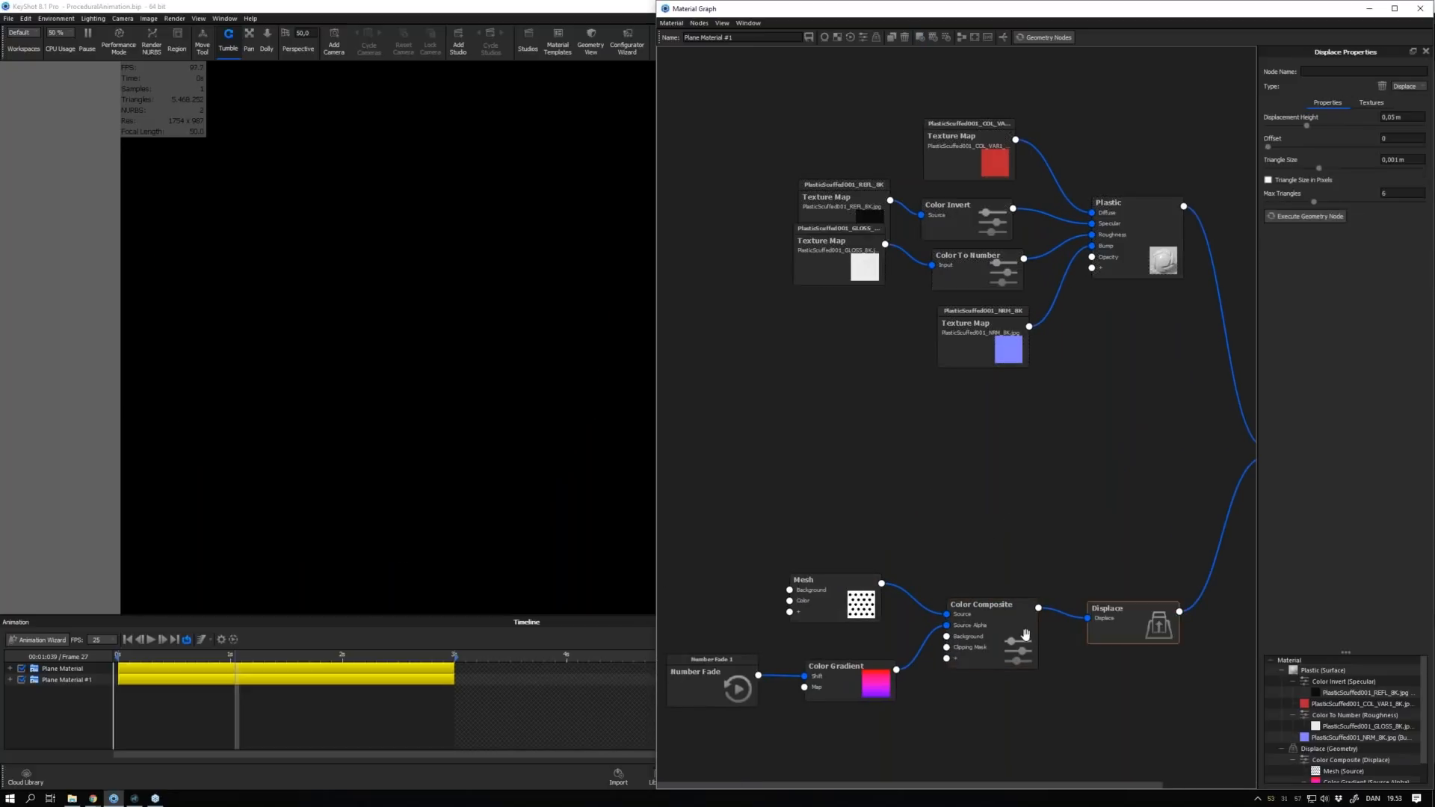
pyautogui.doubleClick(994, 635)
pyautogui.moveTo(994, 635); pyautogui.dragTo(986, 642)
pyautogui.click(768, 696)
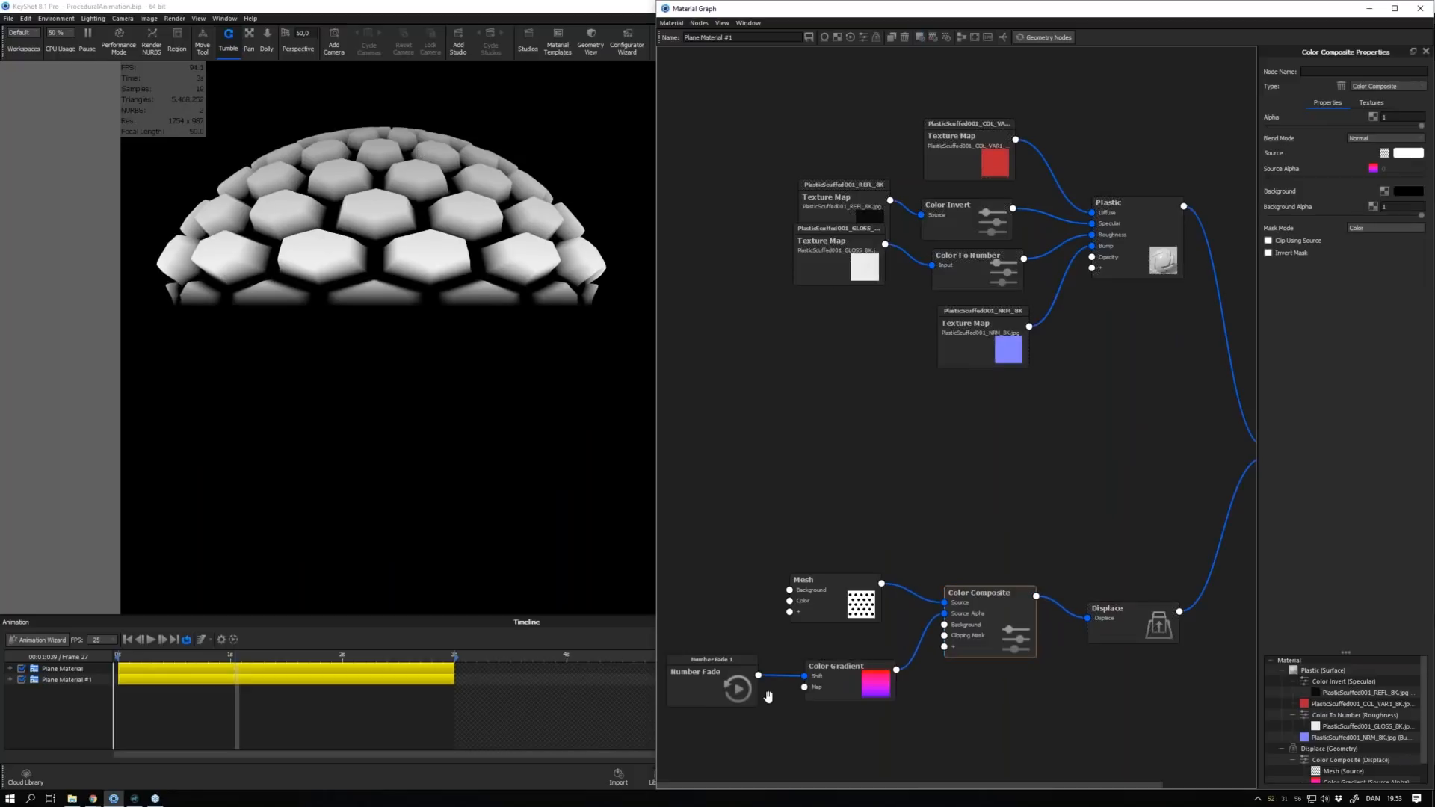
# Preview the hexagonal Mesh texture alone on the sphere and return to the full material
pyautogui.moveTo(840, 684); pyautogui.dragTo(830, 688)
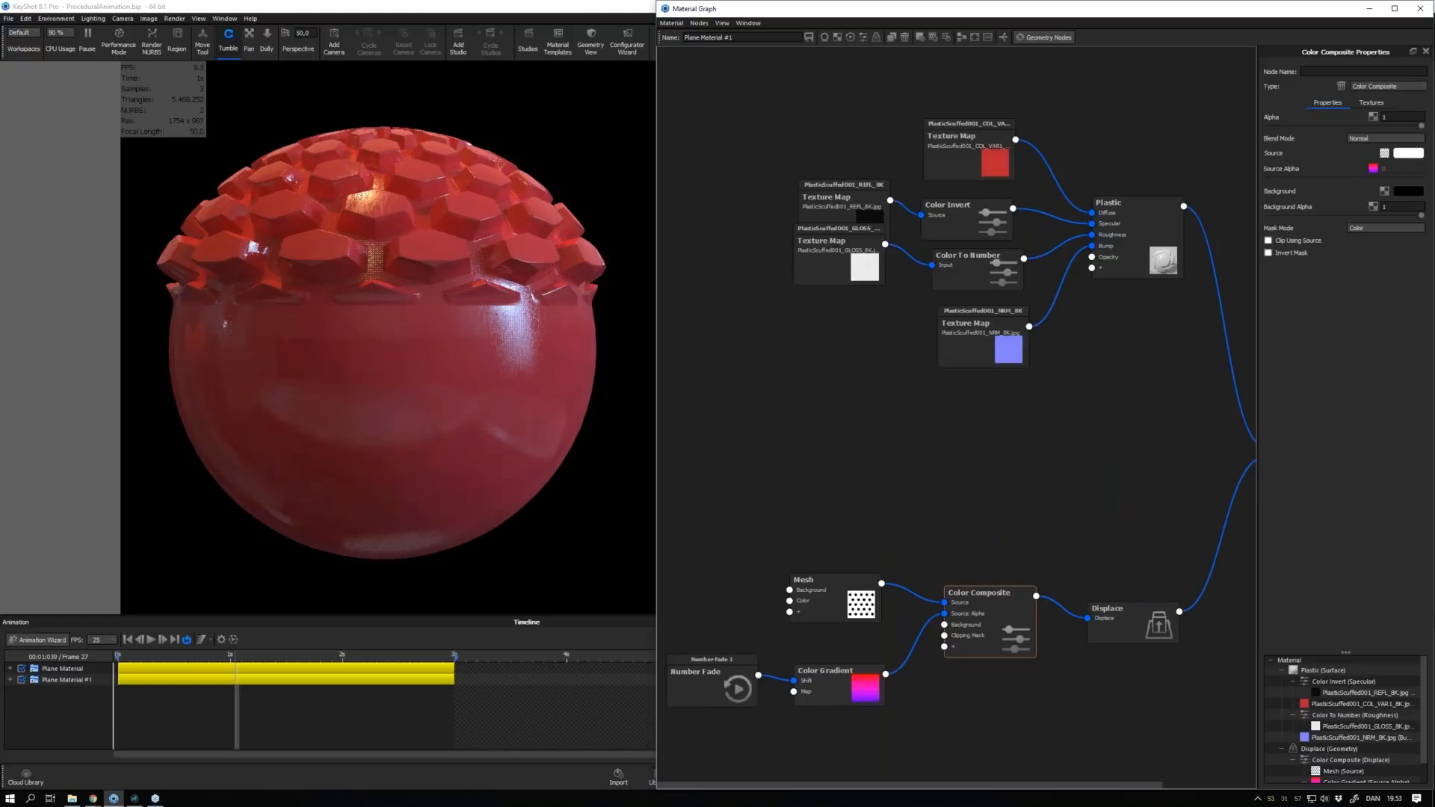
pyautogui.click(821, 591)
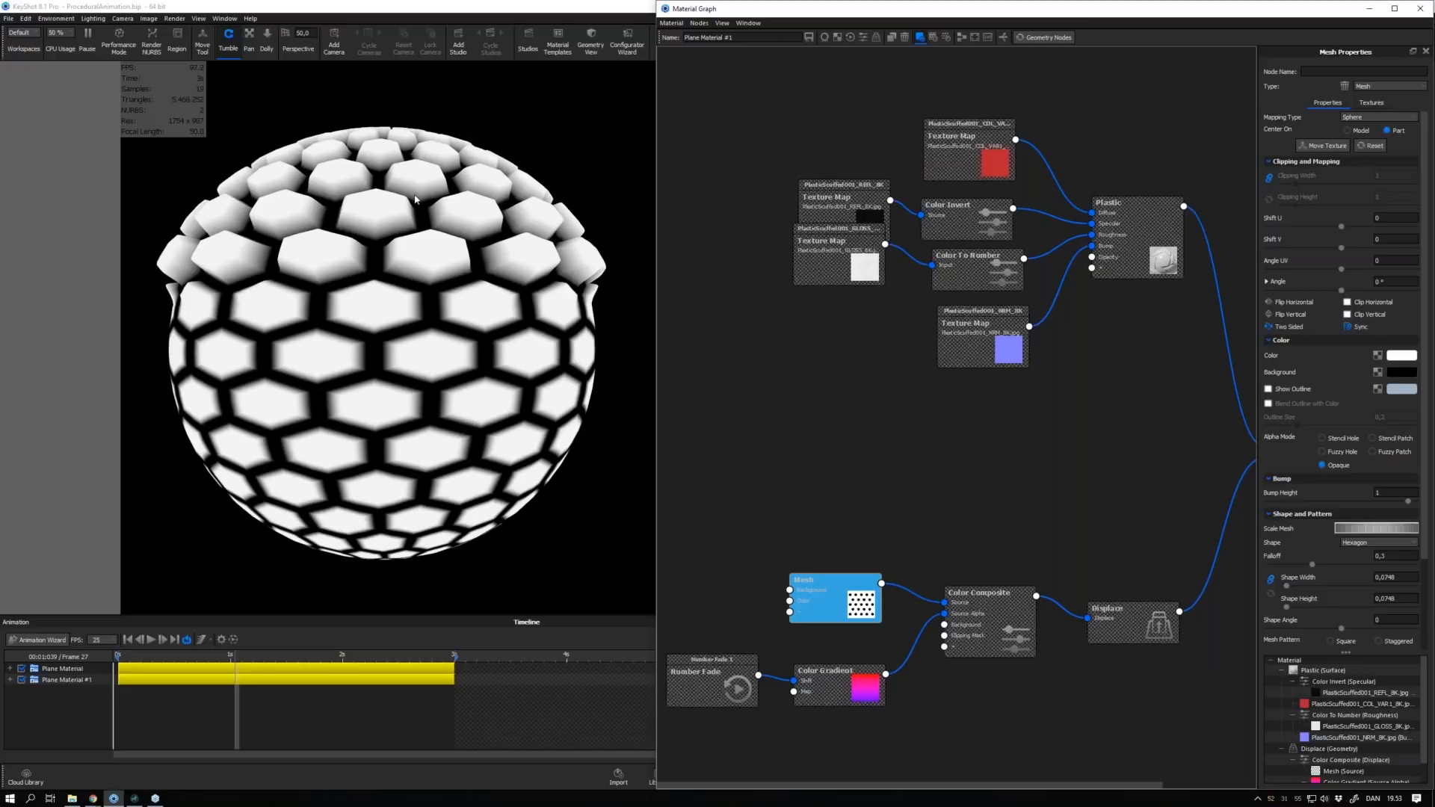
pyautogui.moveTo(825, 587); pyautogui.dragTo(828, 582)
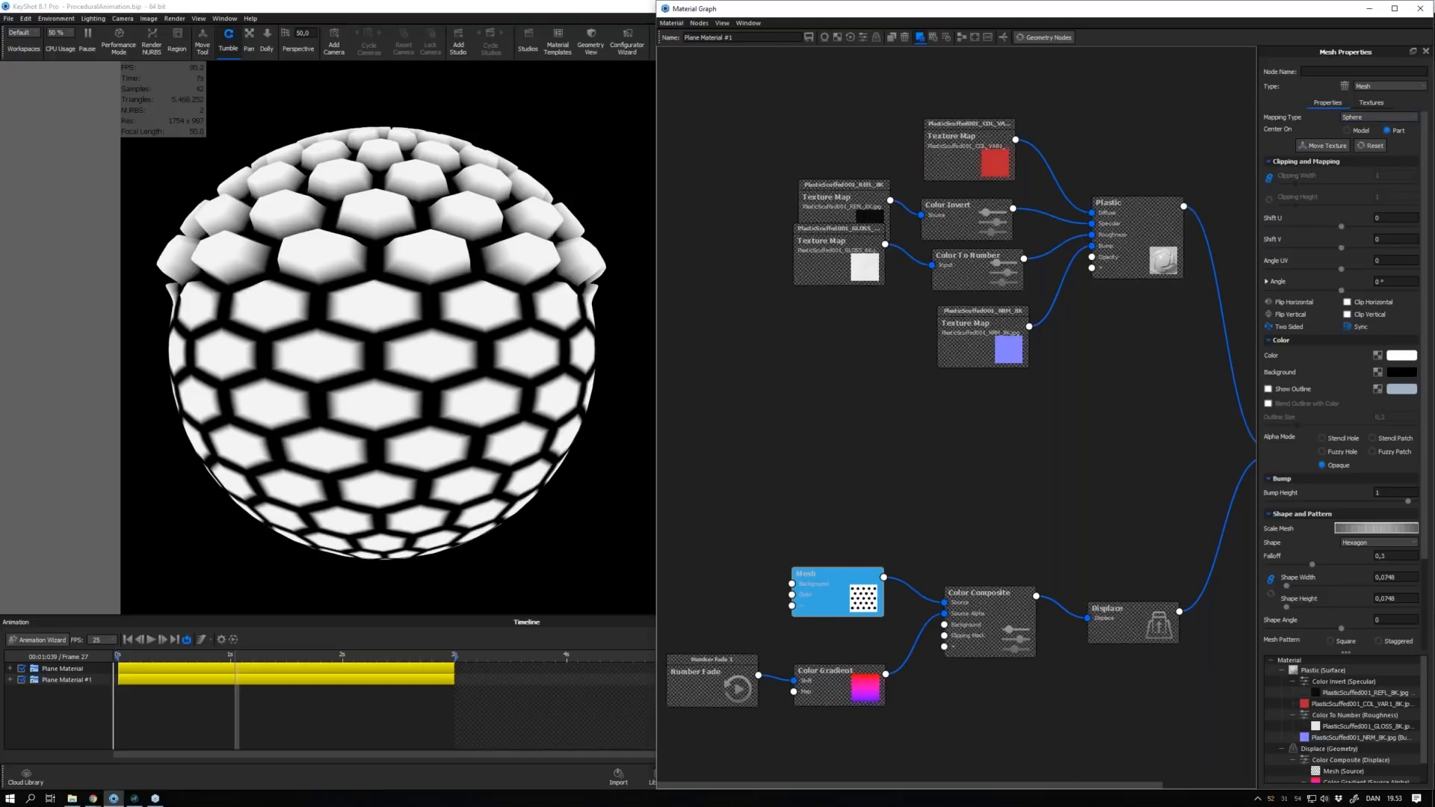
pyautogui.moveTo(853, 687); pyautogui.dragTo(856, 671)
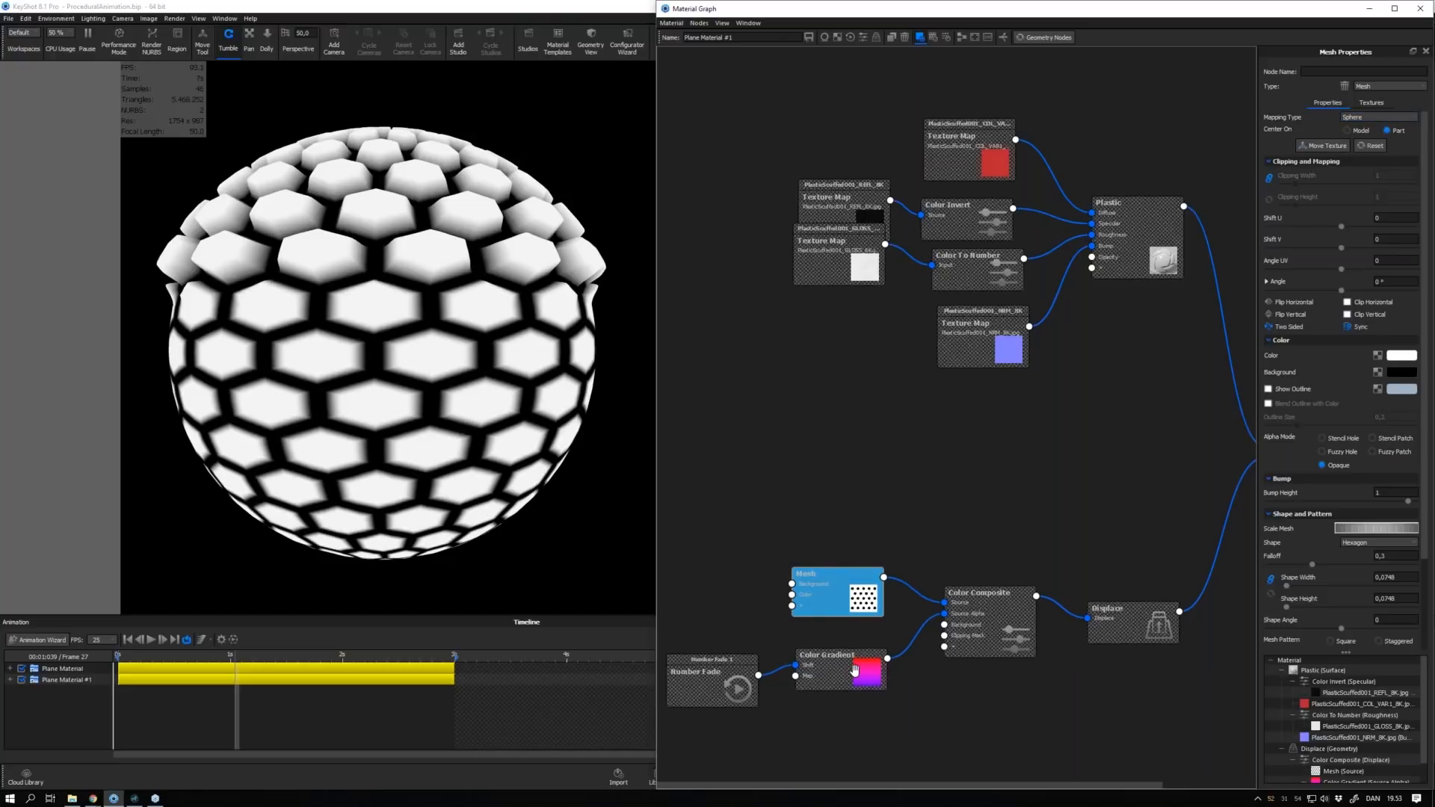
pyautogui.moveTo(855, 670); pyautogui.dragTo(847, 662)
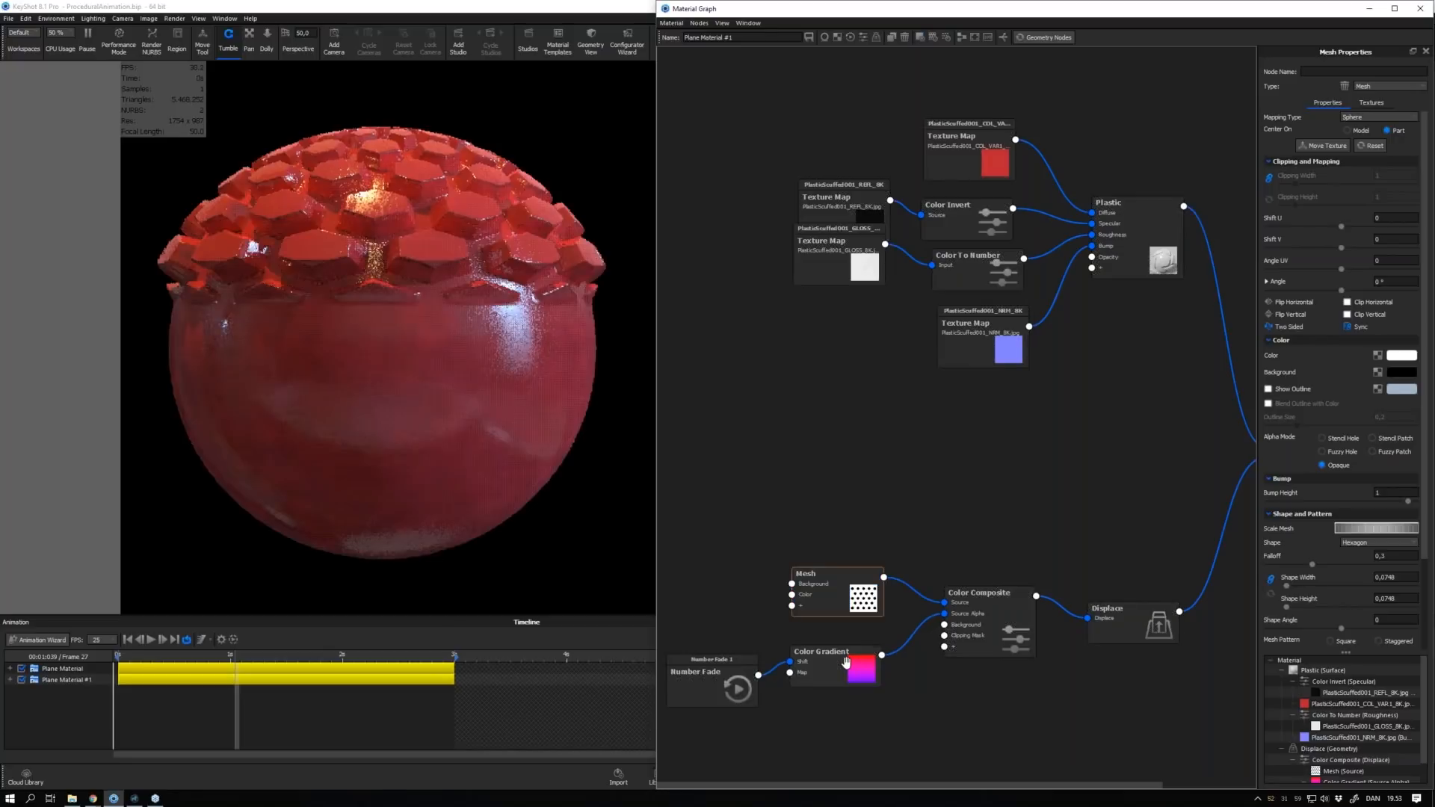
# Preview the Color Gradient node on the sphere and play the animation to examine its moving shift
pyautogui.click(847, 662)
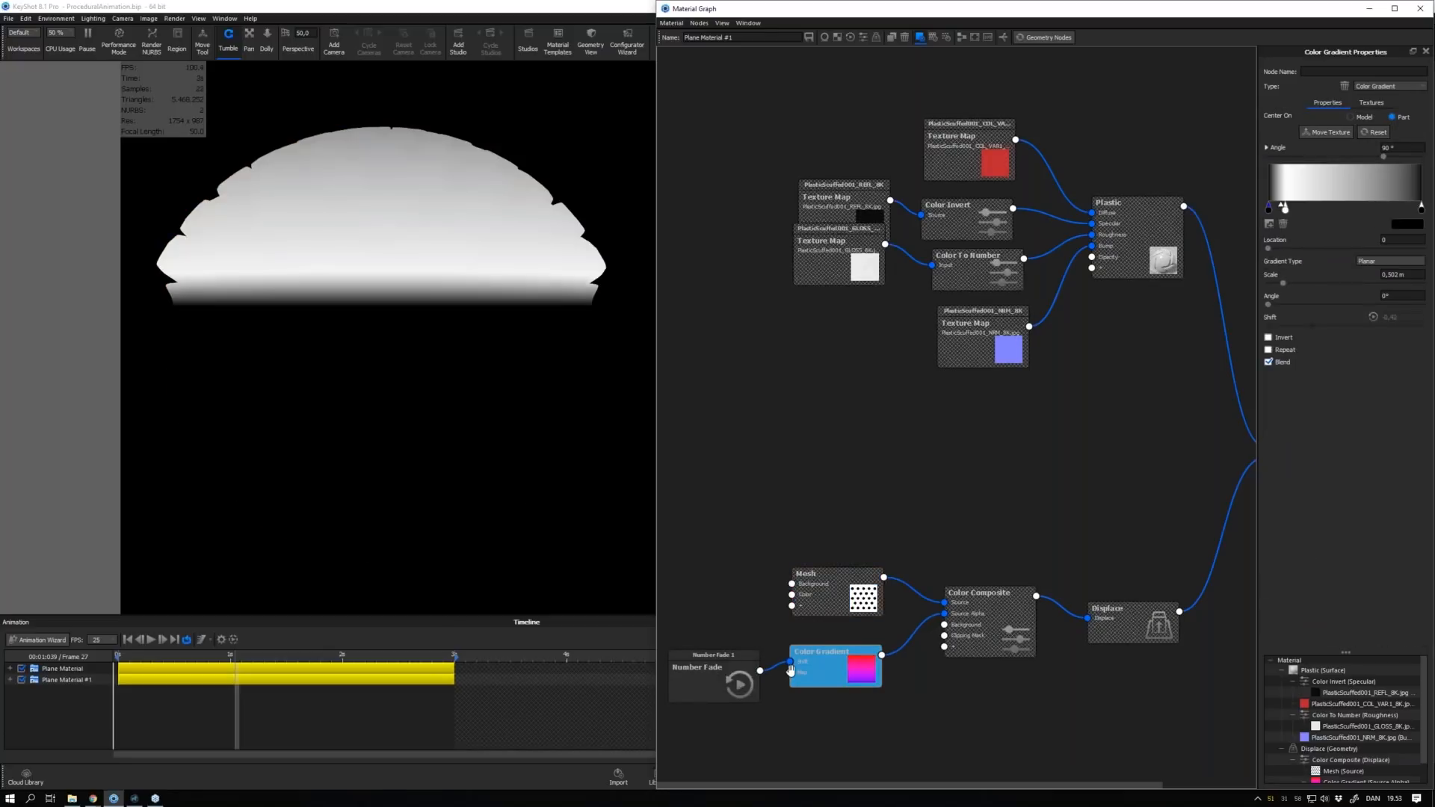
pyautogui.moveTo(837, 666); pyautogui.dragTo(835, 668)
pyautogui.click(21, 669)
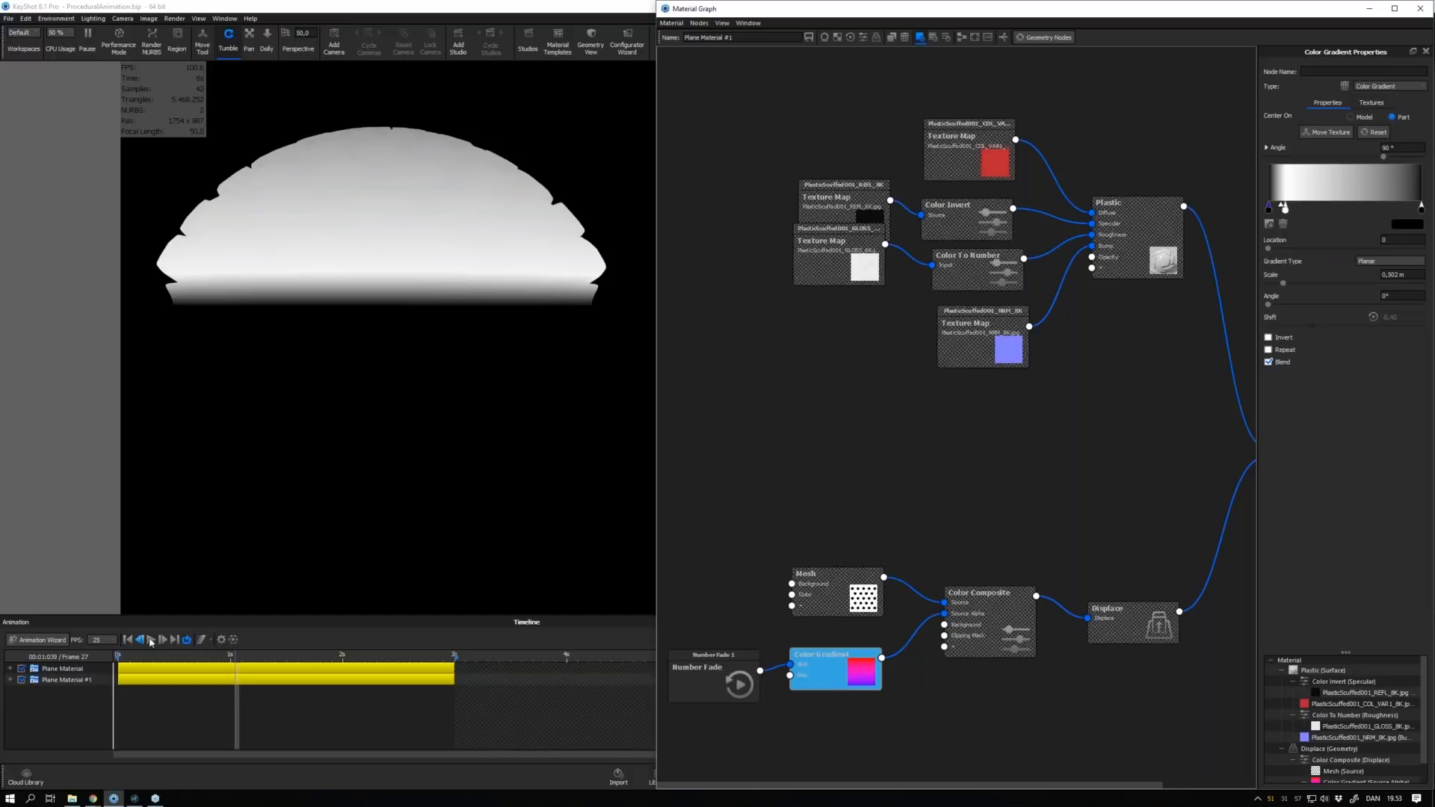
pyautogui.click(151, 640)
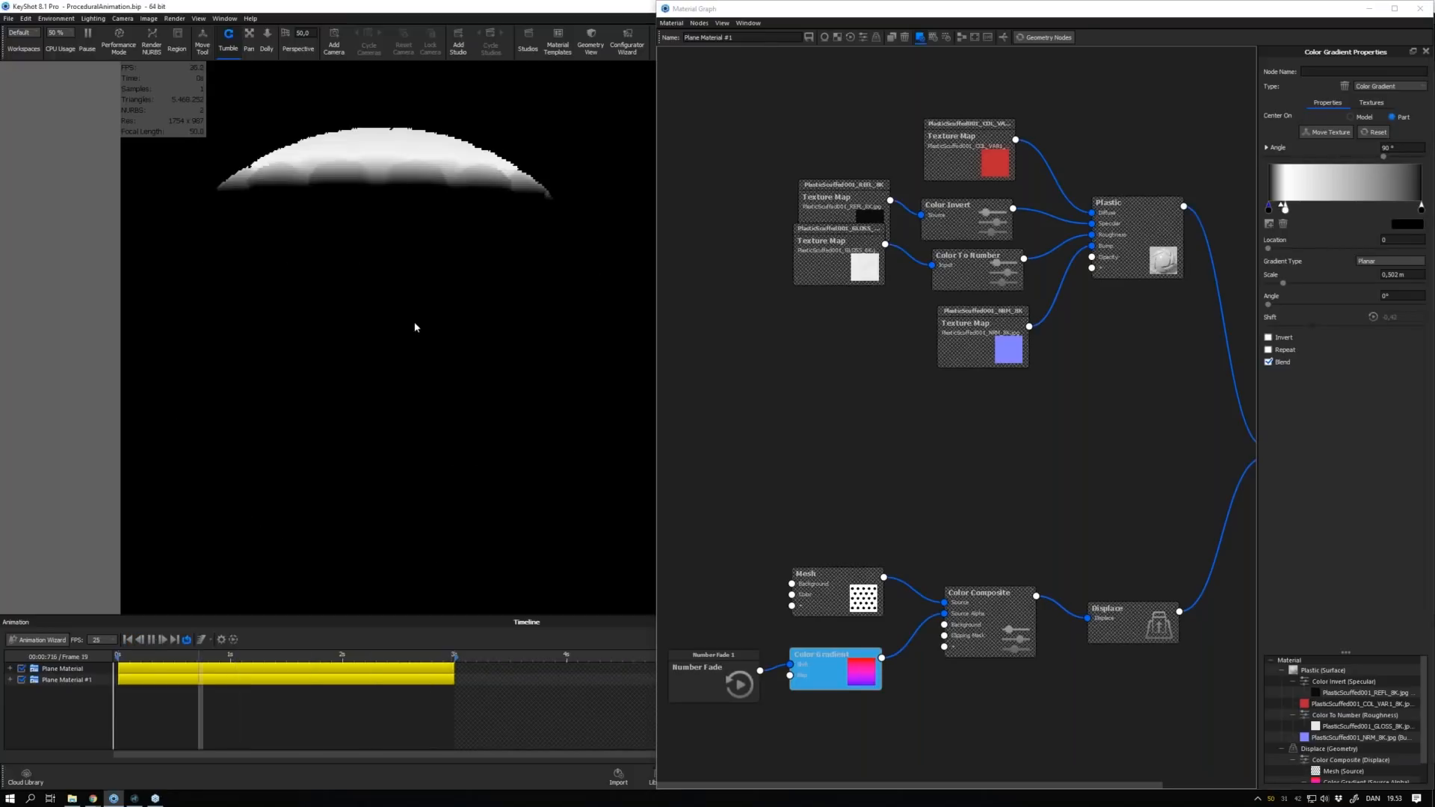
# Switch from the gradient preview to the Color Composite preview while the animation plays
pyautogui.moveTo(988, 627); pyautogui.dragTo(984, 631)
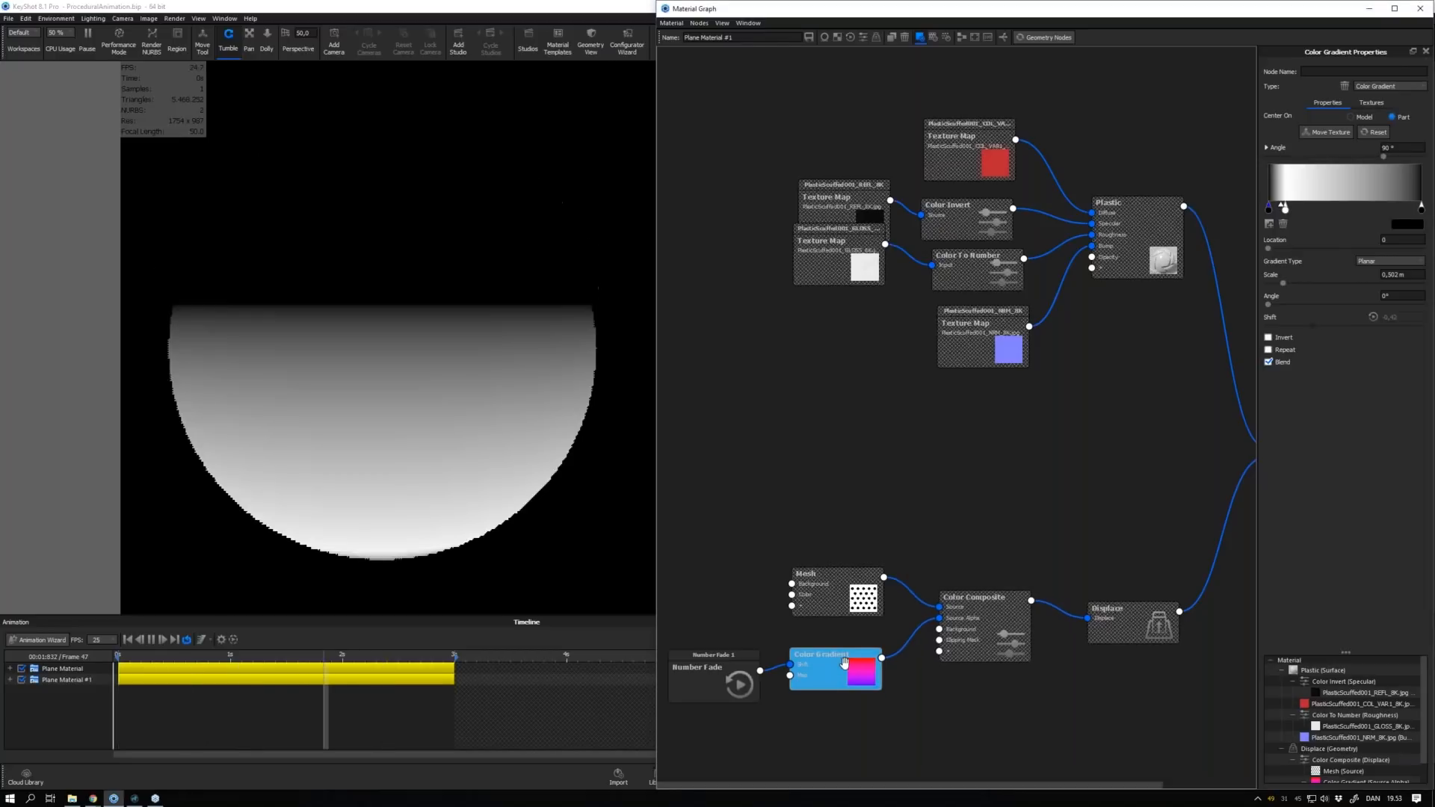
pyautogui.moveTo(834, 585); pyautogui.dragTo(847, 578)
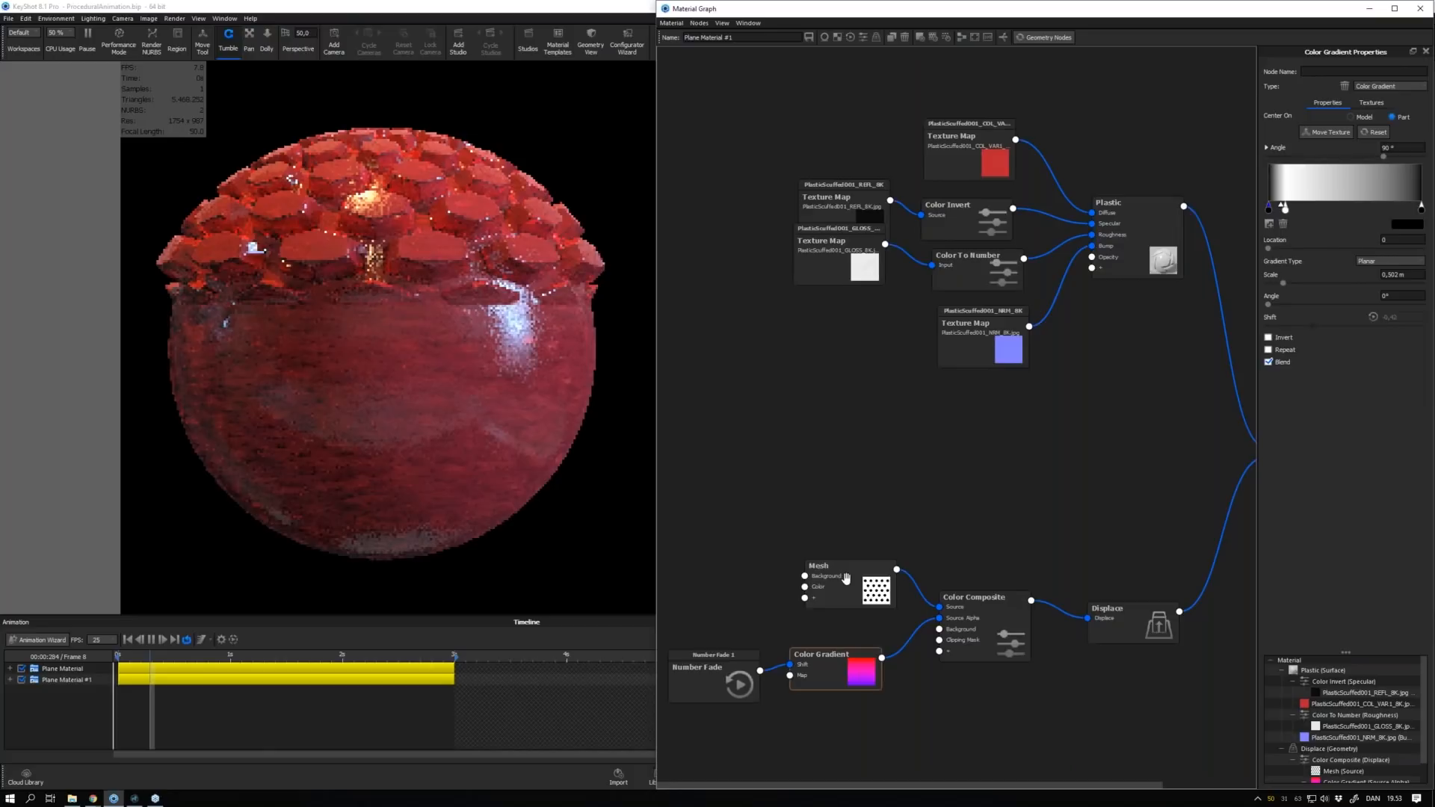
pyautogui.click(983, 621)
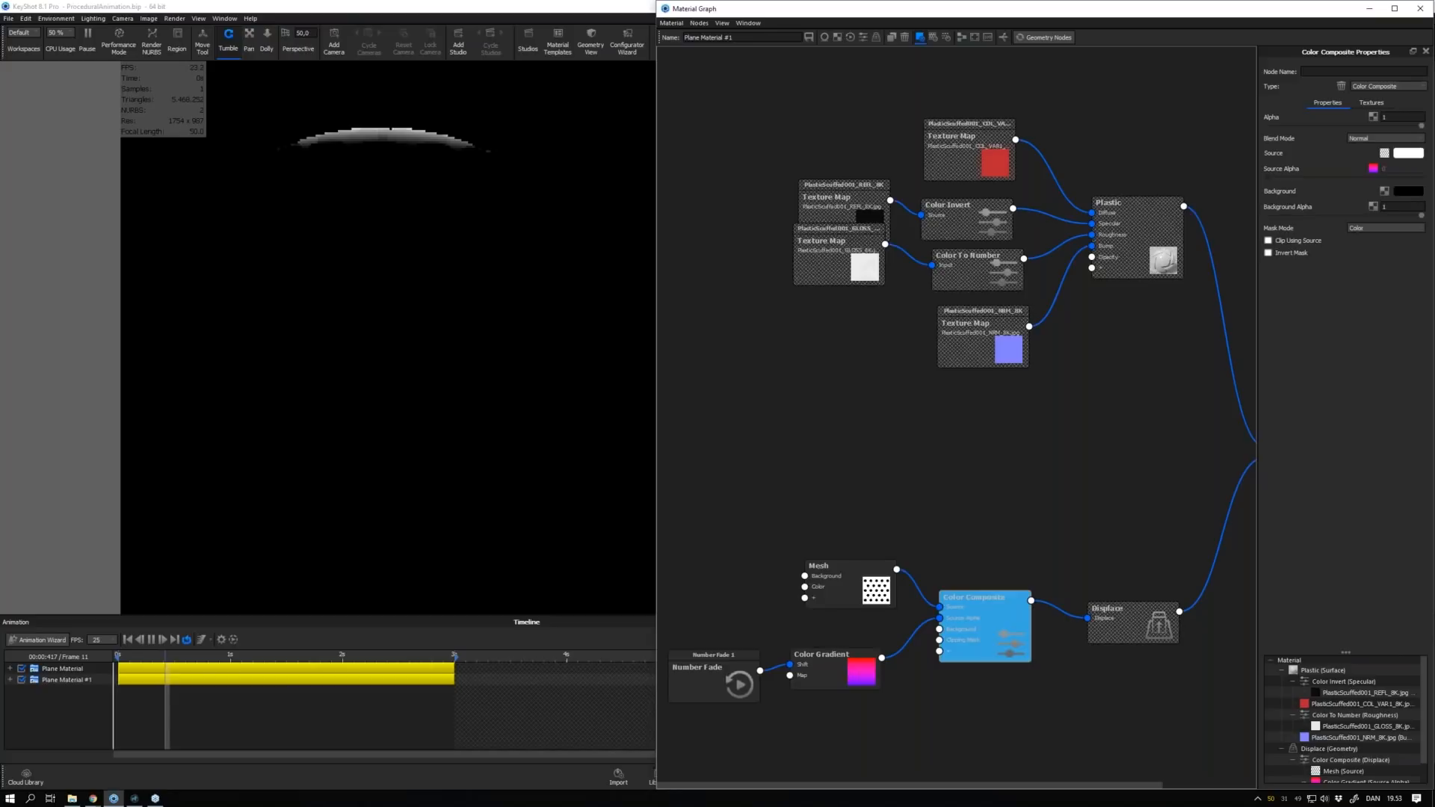
# Reposition the Displace and Color Composite nodes, then end the composite preview and pause the animation
pyautogui.moveTo(1114, 617); pyautogui.dragTo(1108, 607)
pyautogui.moveTo(972, 625); pyautogui.dragTo(974, 609)
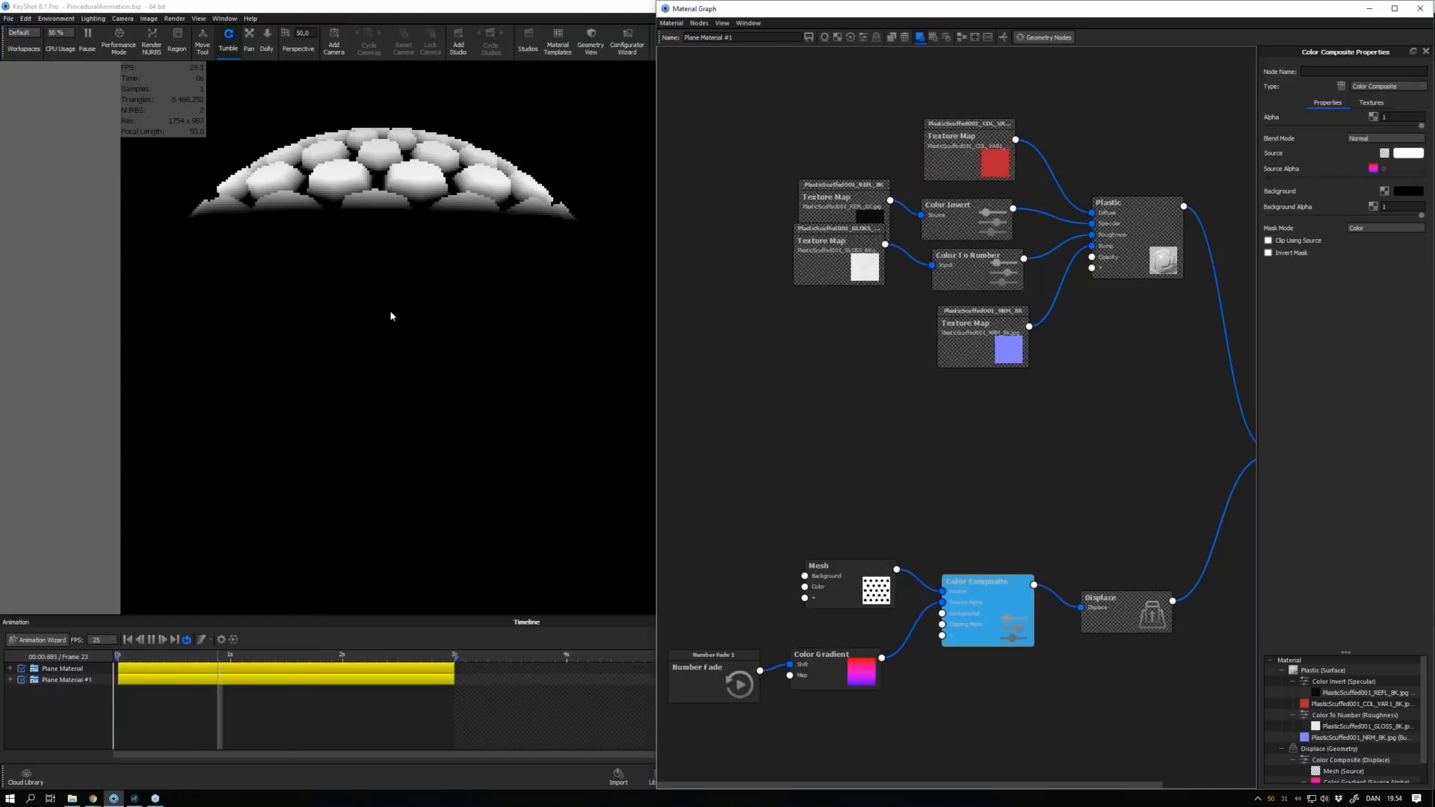
pyautogui.press('c')
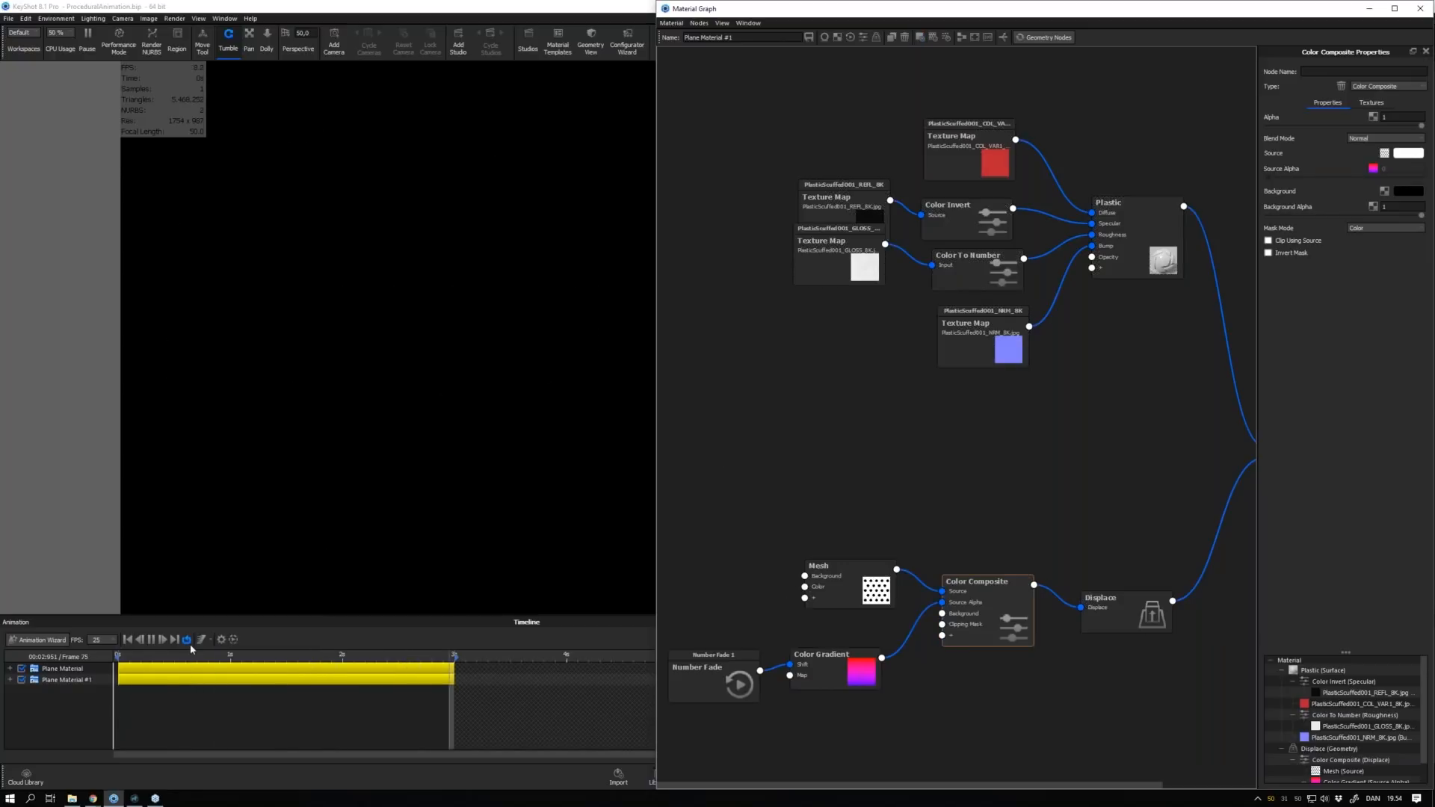
pyautogui.click(149, 639)
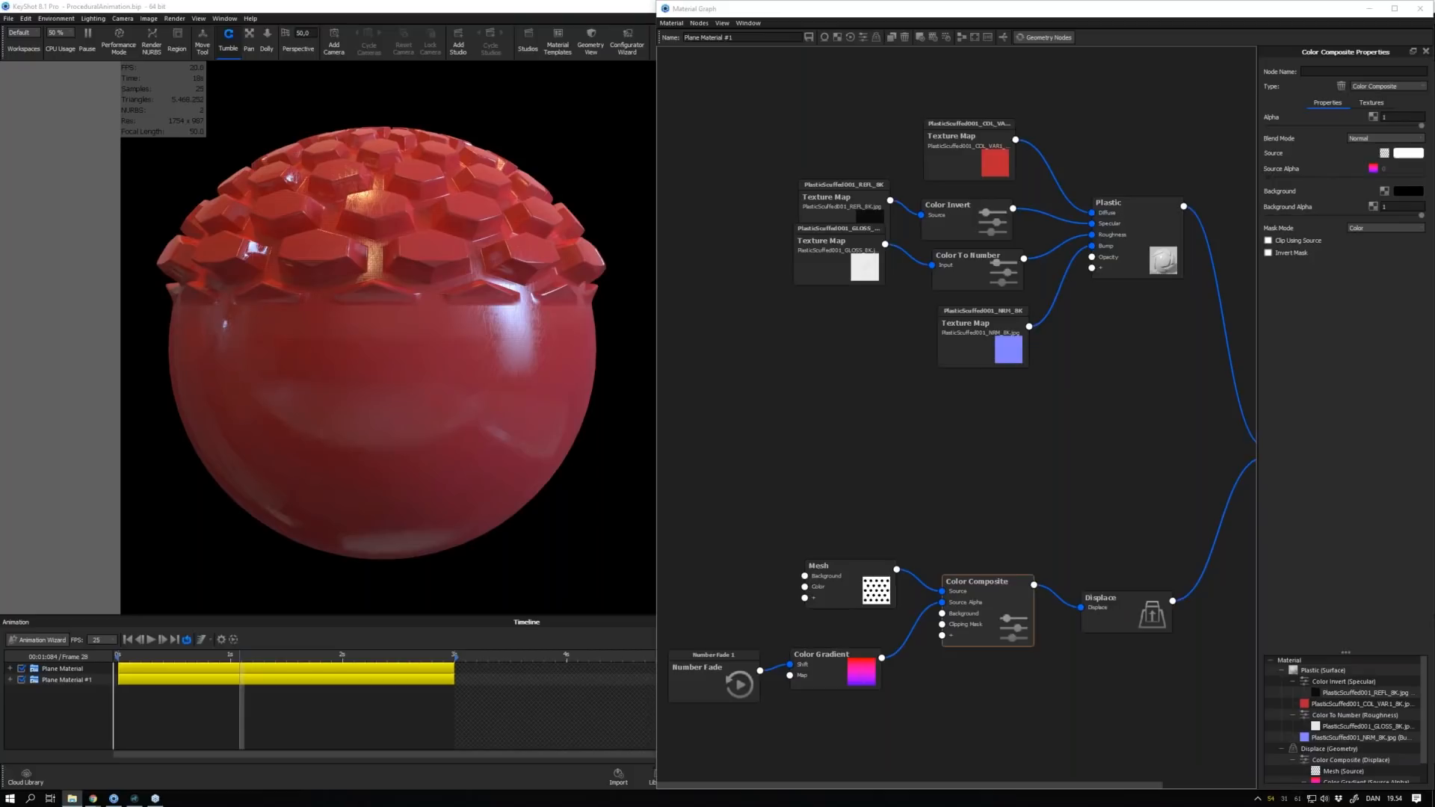
# Open the Raindrops.bip scene file in place of the current scene
pyautogui.moveTo(0, 452); pyautogui.dragTo(425, 451)
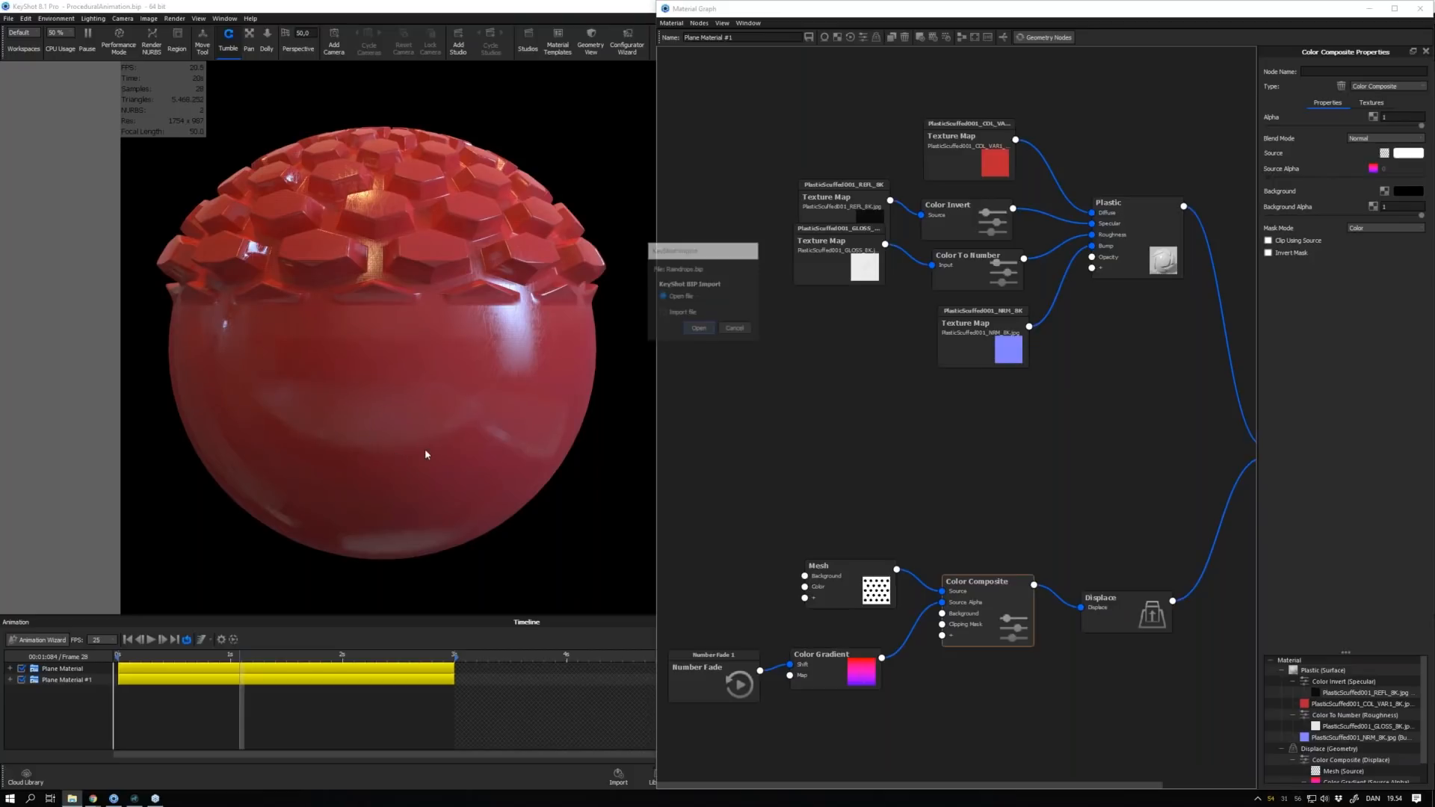
pyautogui.click(699, 332)
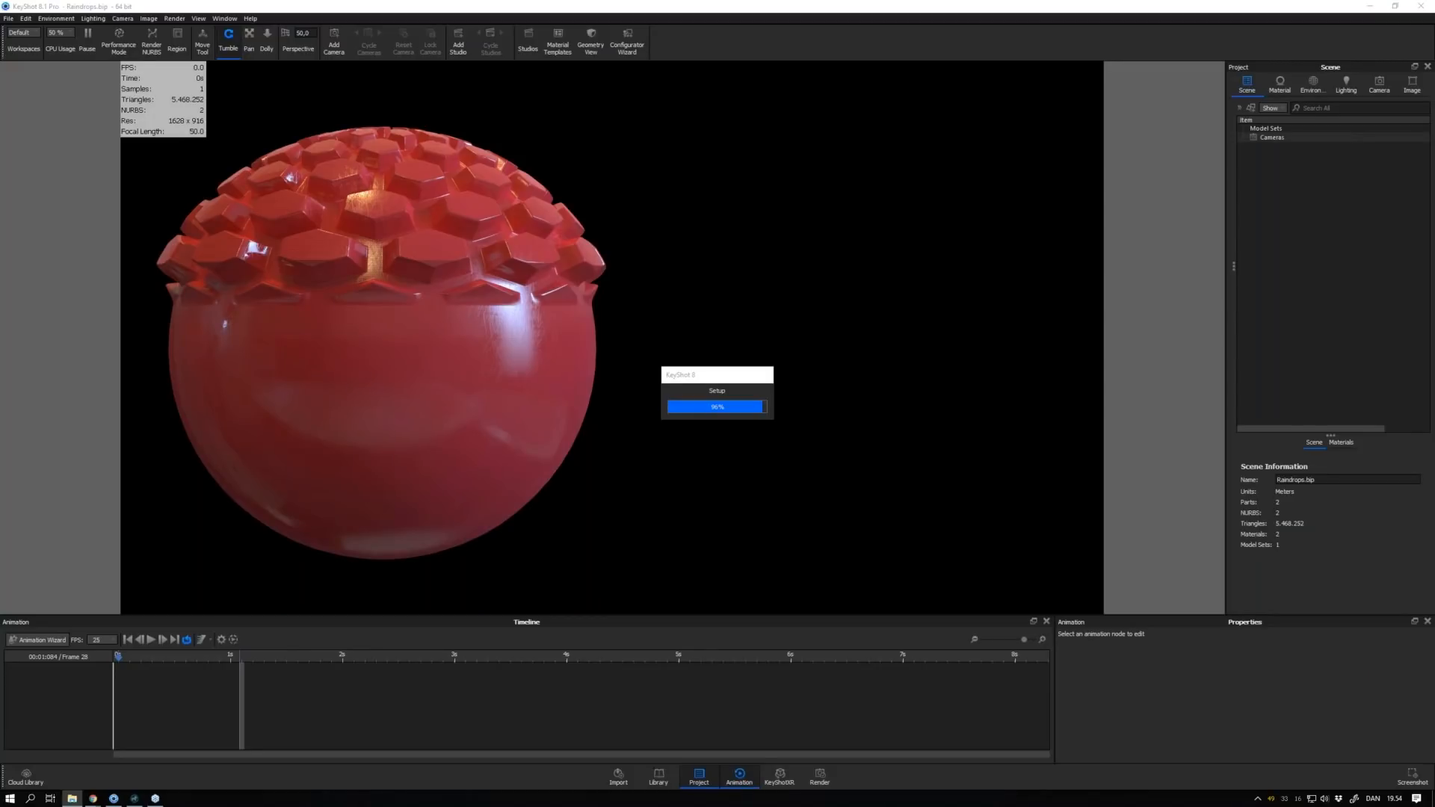
# Examine the bump map image sequence from frame 00000 through frame 00010, then close the image viewer and folder
pyautogui.moveTo(0, 276); pyautogui.dragTo(516, 144)
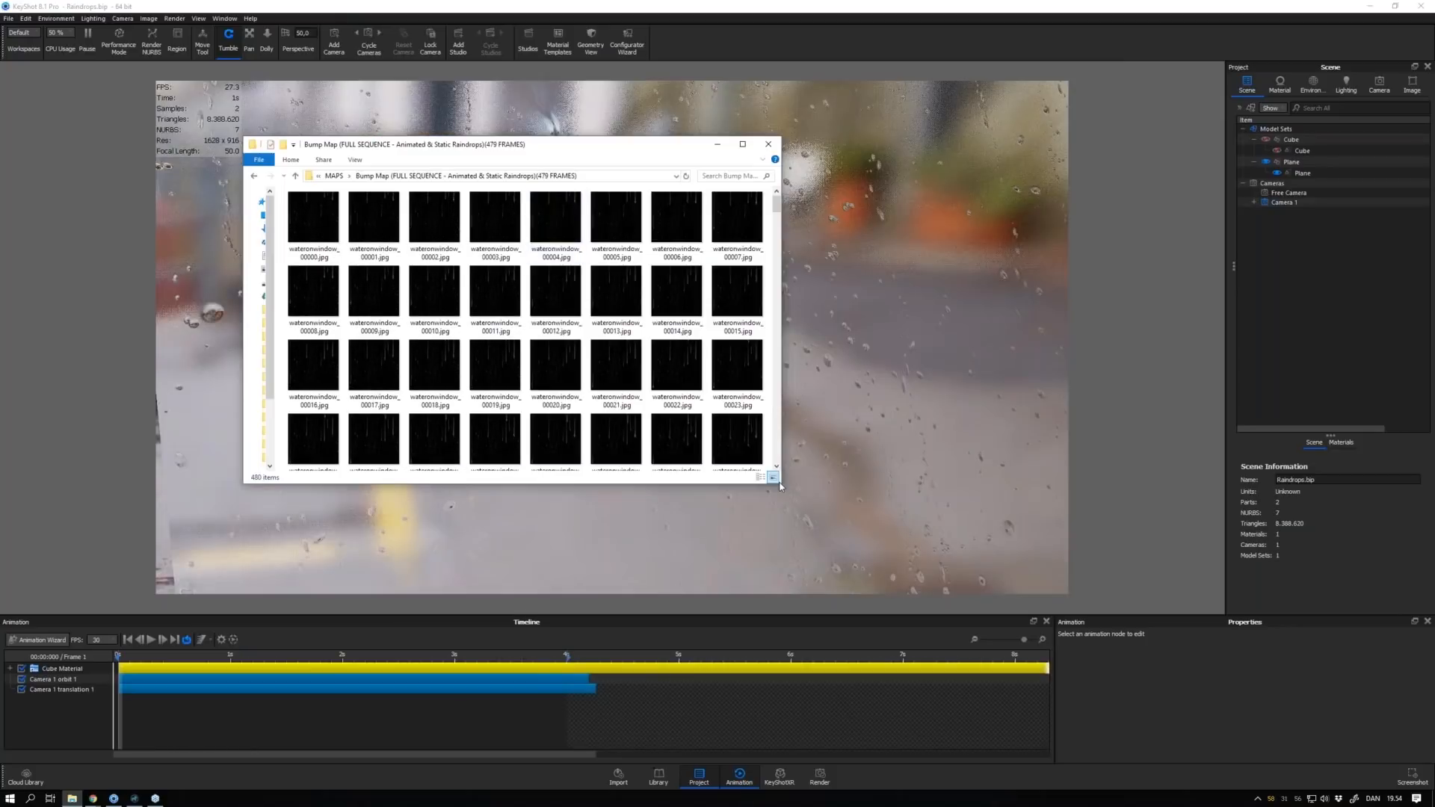
pyautogui.moveTo(780, 487); pyautogui.dragTo(953, 720)
pyautogui.doubleClick(309, 214)
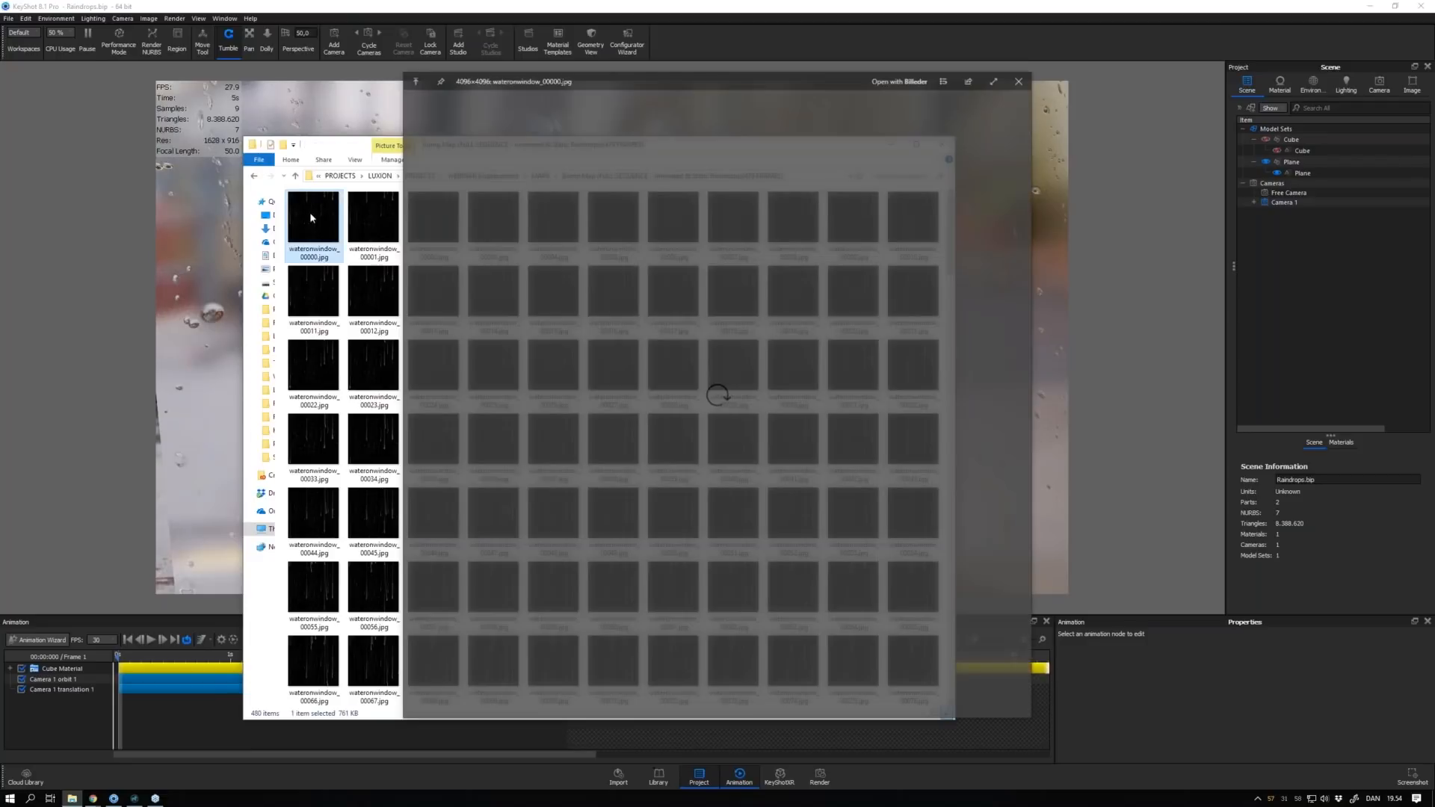
pyautogui.press('Right')
pyautogui.press('Right')
pyautogui.press('Right')
pyautogui.press('Right')
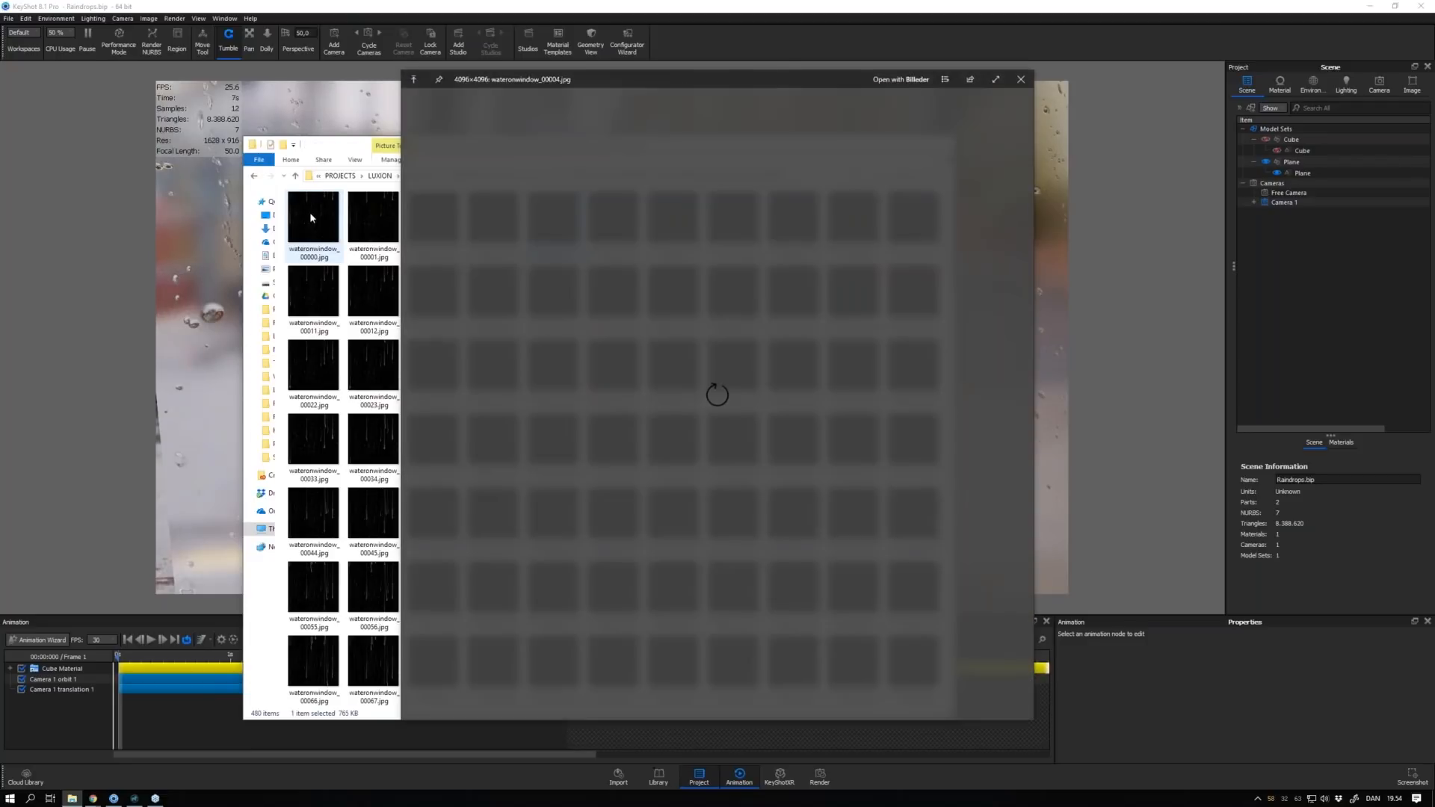
pyautogui.press('Right')
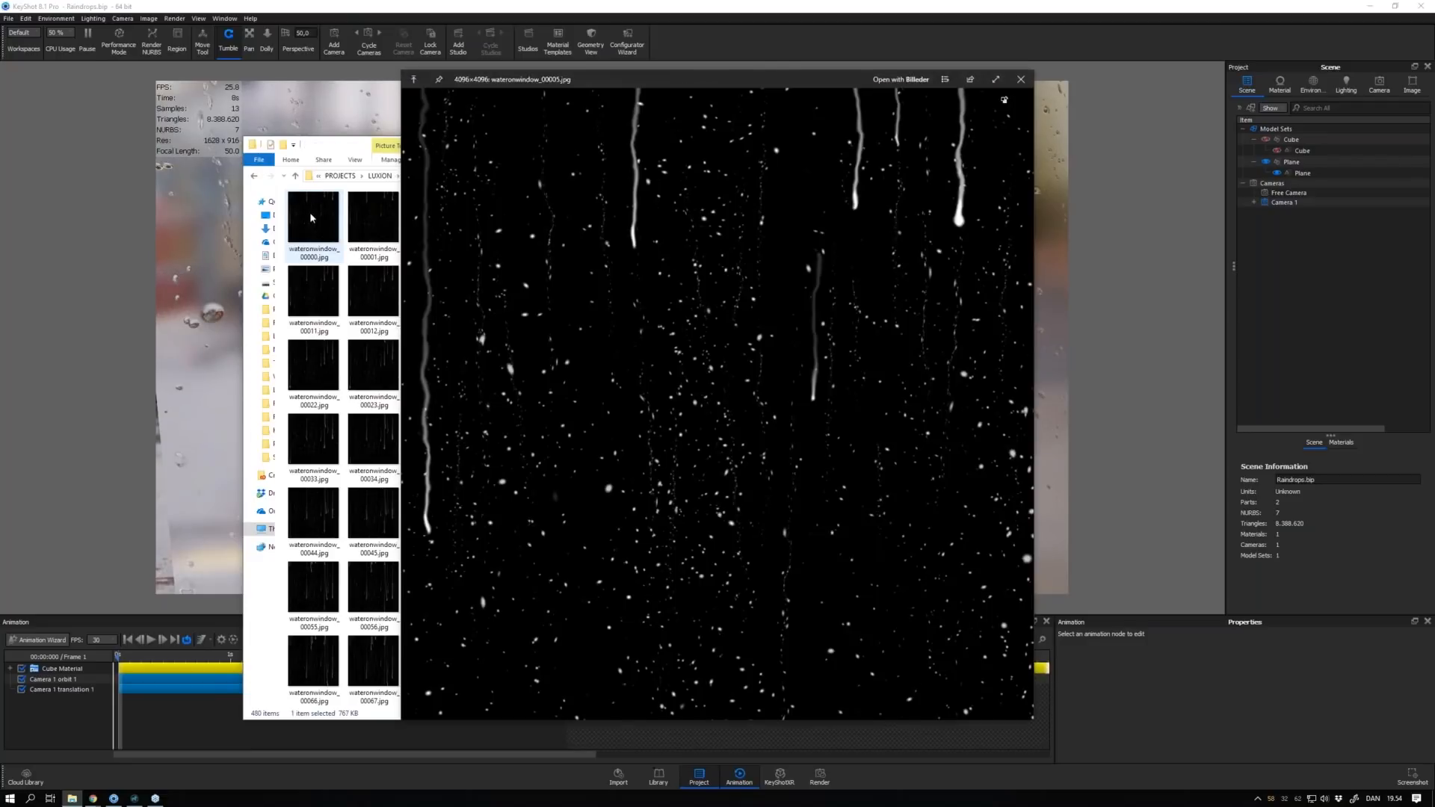
pyautogui.press('Right')
pyautogui.press('Right')
pyautogui.press('Right')
pyautogui.press('Right')
pyautogui.press('Right')
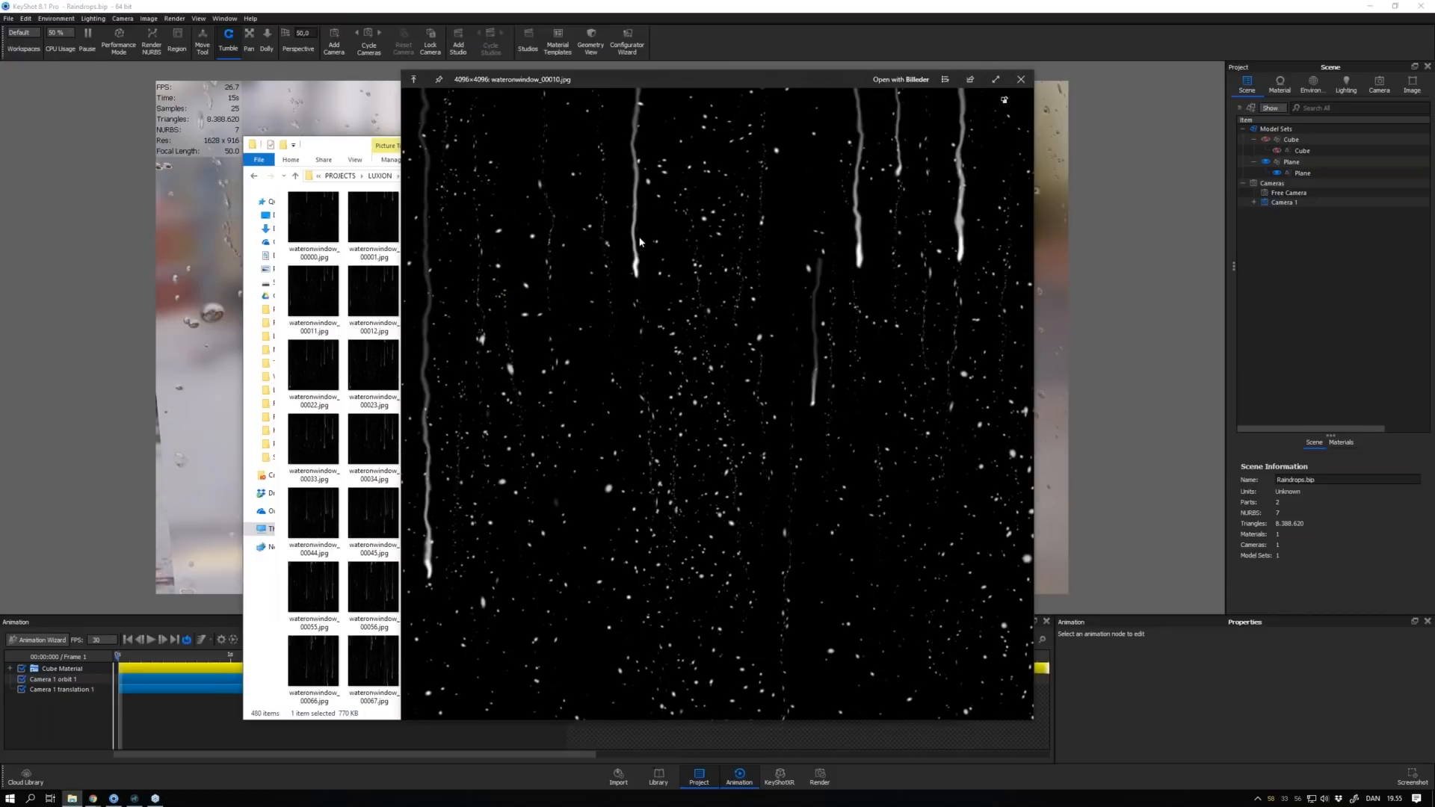
pyautogui.click(1022, 79)
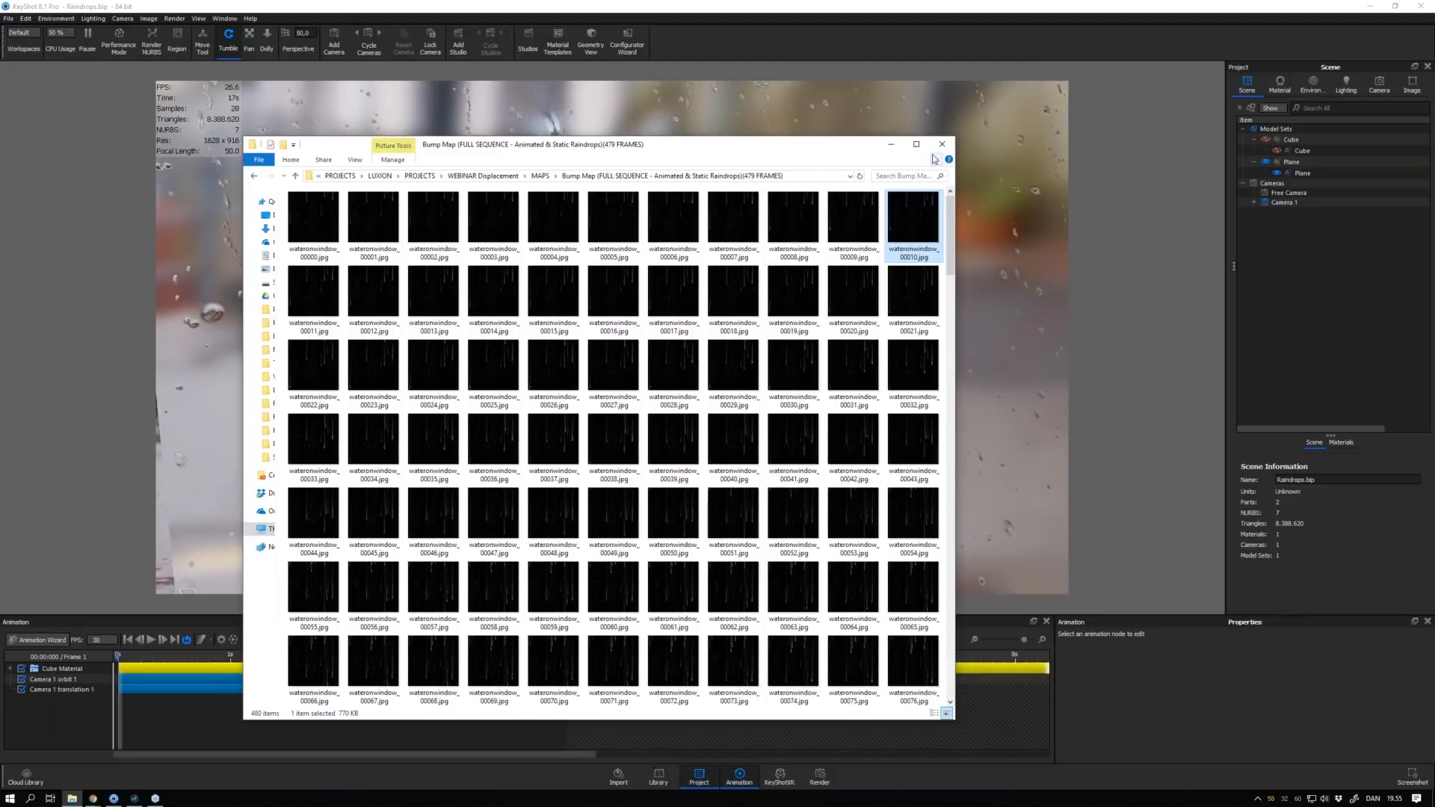
pyautogui.click(942, 144)
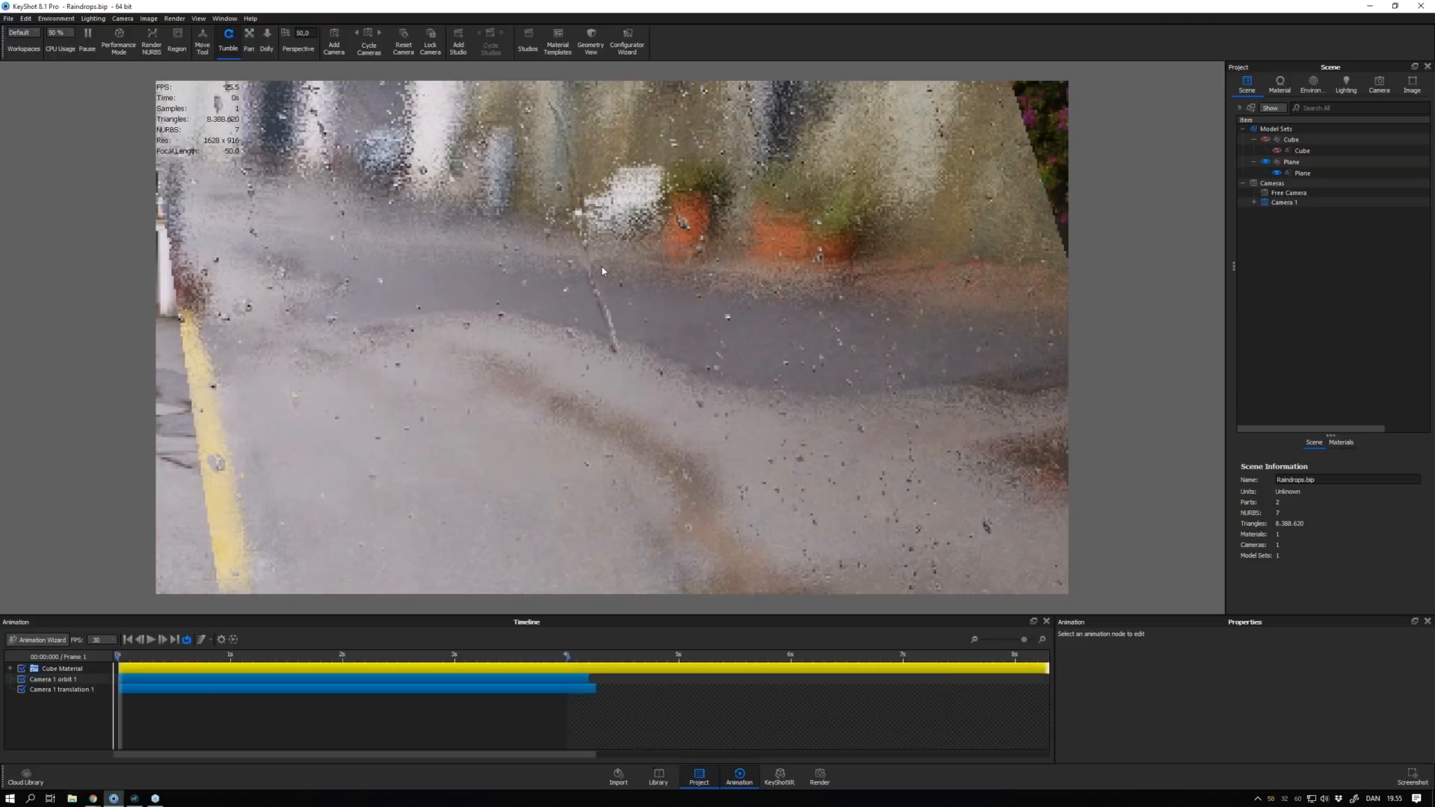
# Inspect the displaced raindrops on the glass close up and from several angles
pyautogui.moveTo(602, 271); pyautogui.dragTo(810, 188)
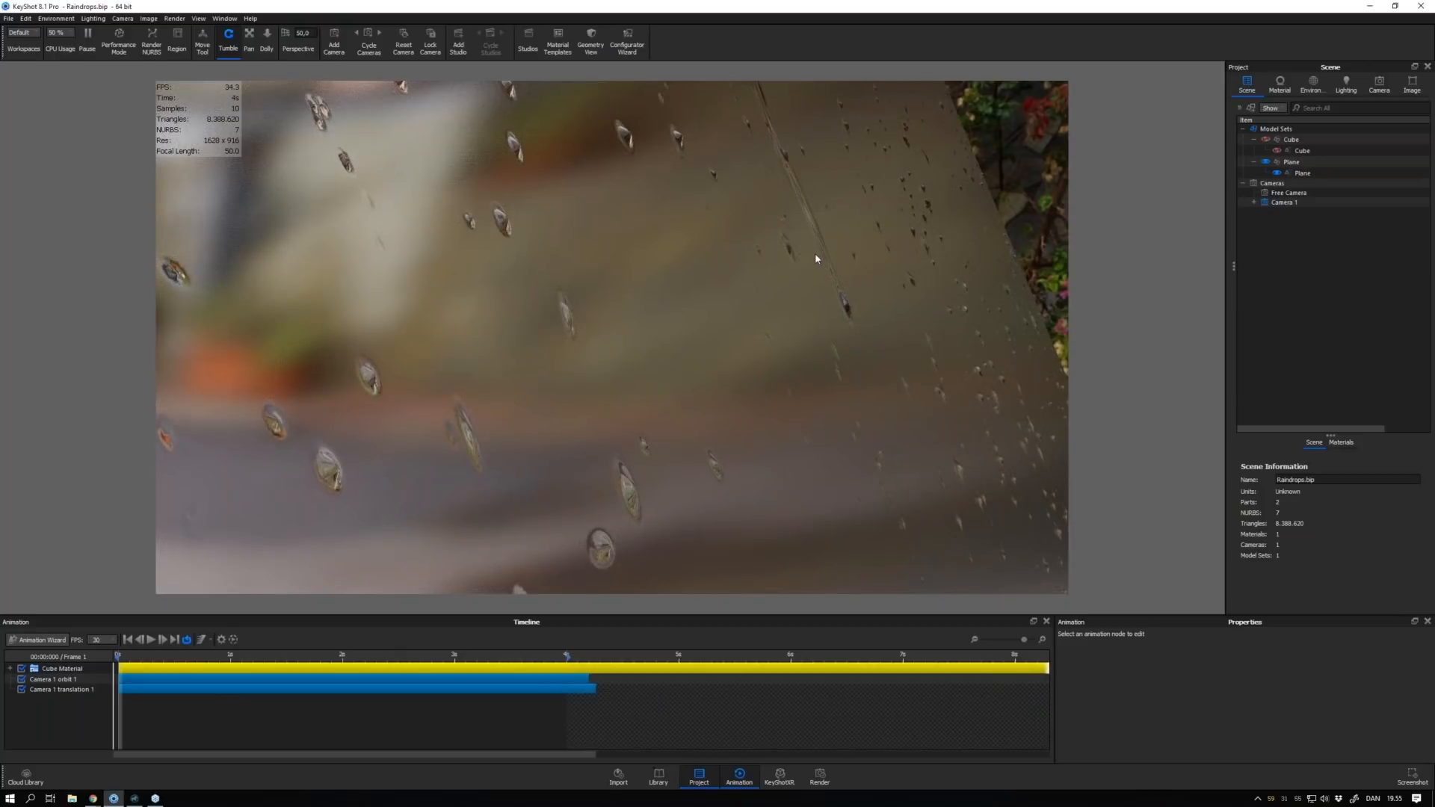
pyautogui.moveTo(817, 258); pyautogui.dragTo(572, 423)
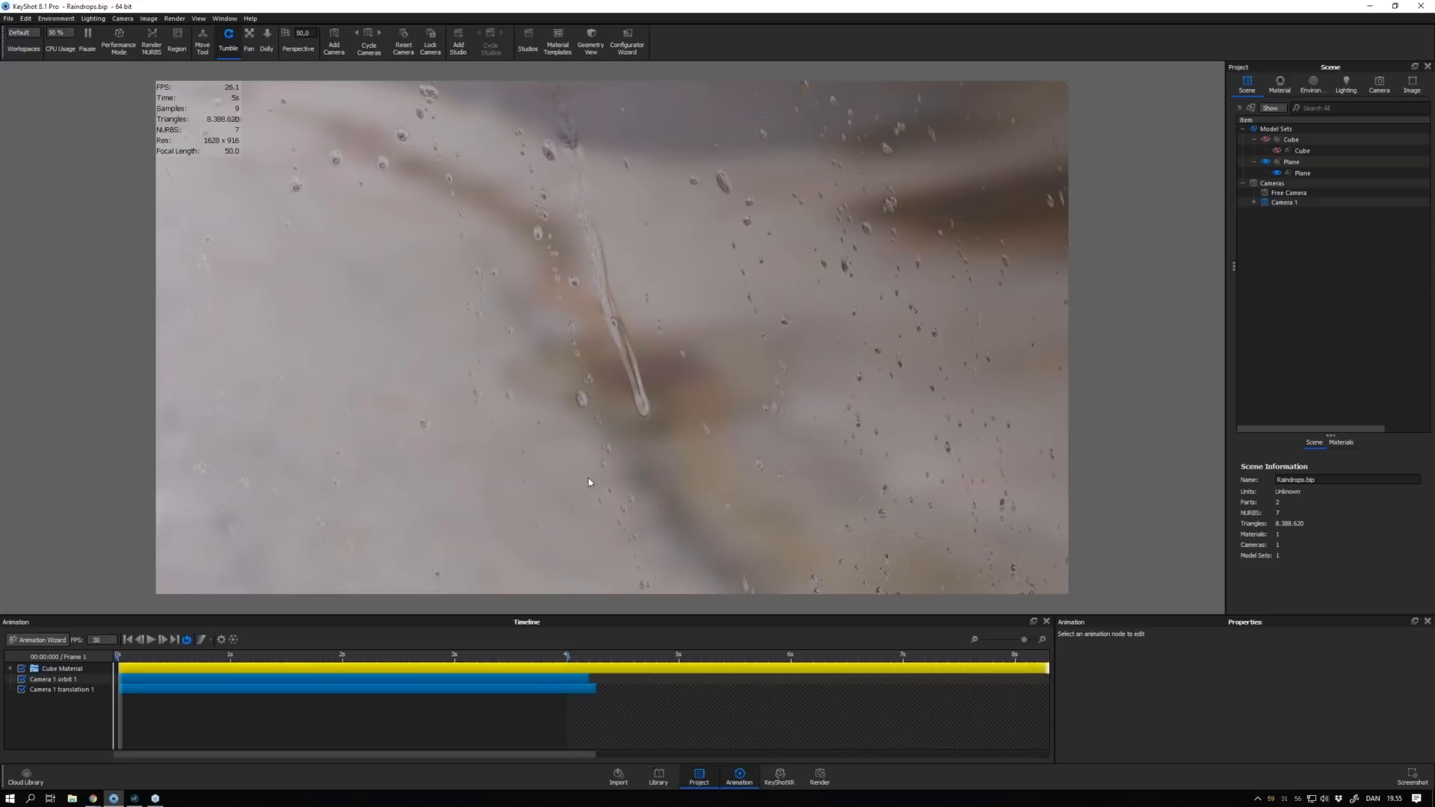
pyautogui.moveTo(589, 482); pyautogui.dragTo(550, 218)
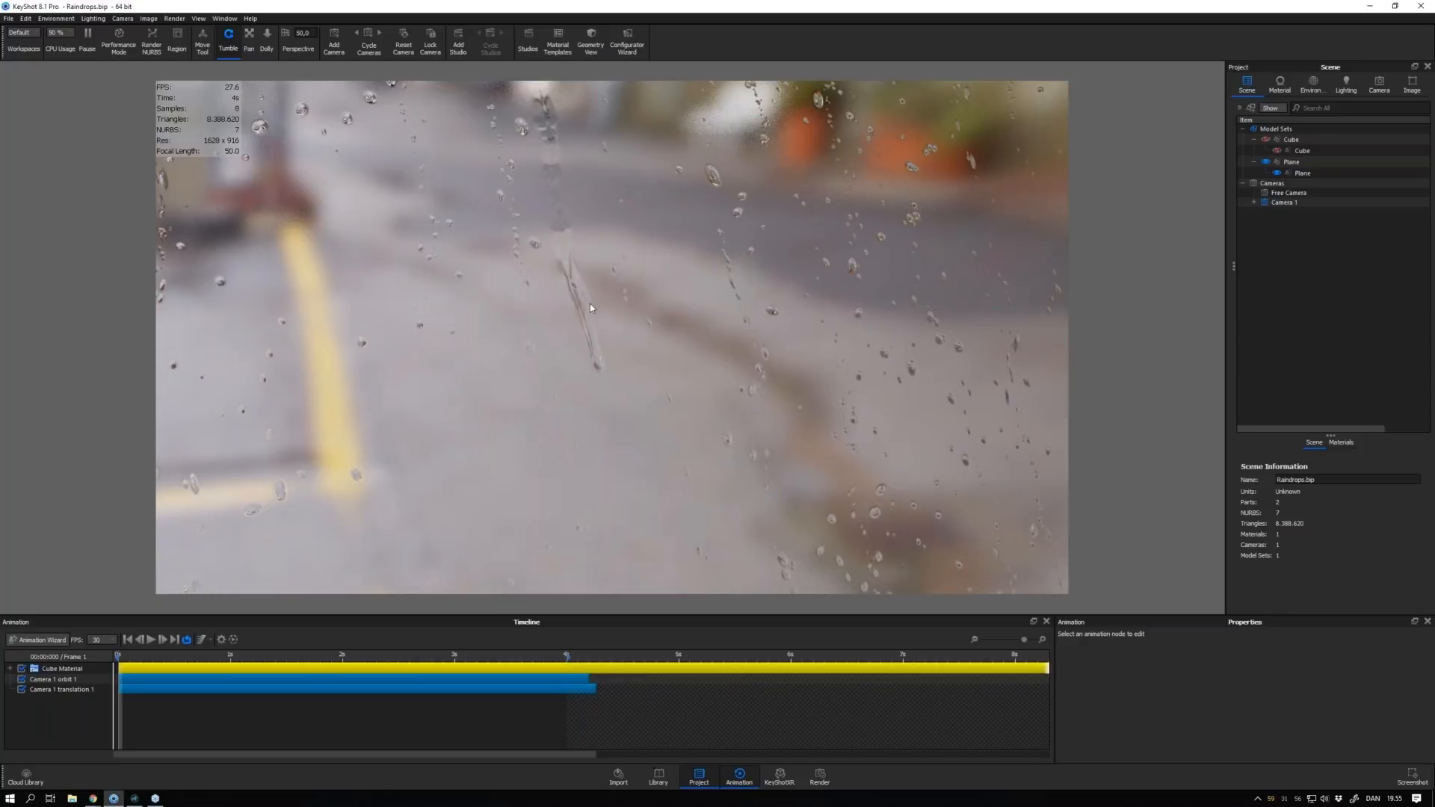
# Move the animation to about 1.5 s and open the raindrop glass material in the Material Graph
pyautogui.click(290, 658)
pyautogui.rightClick(682, 401)
pyautogui.click(792, 490)
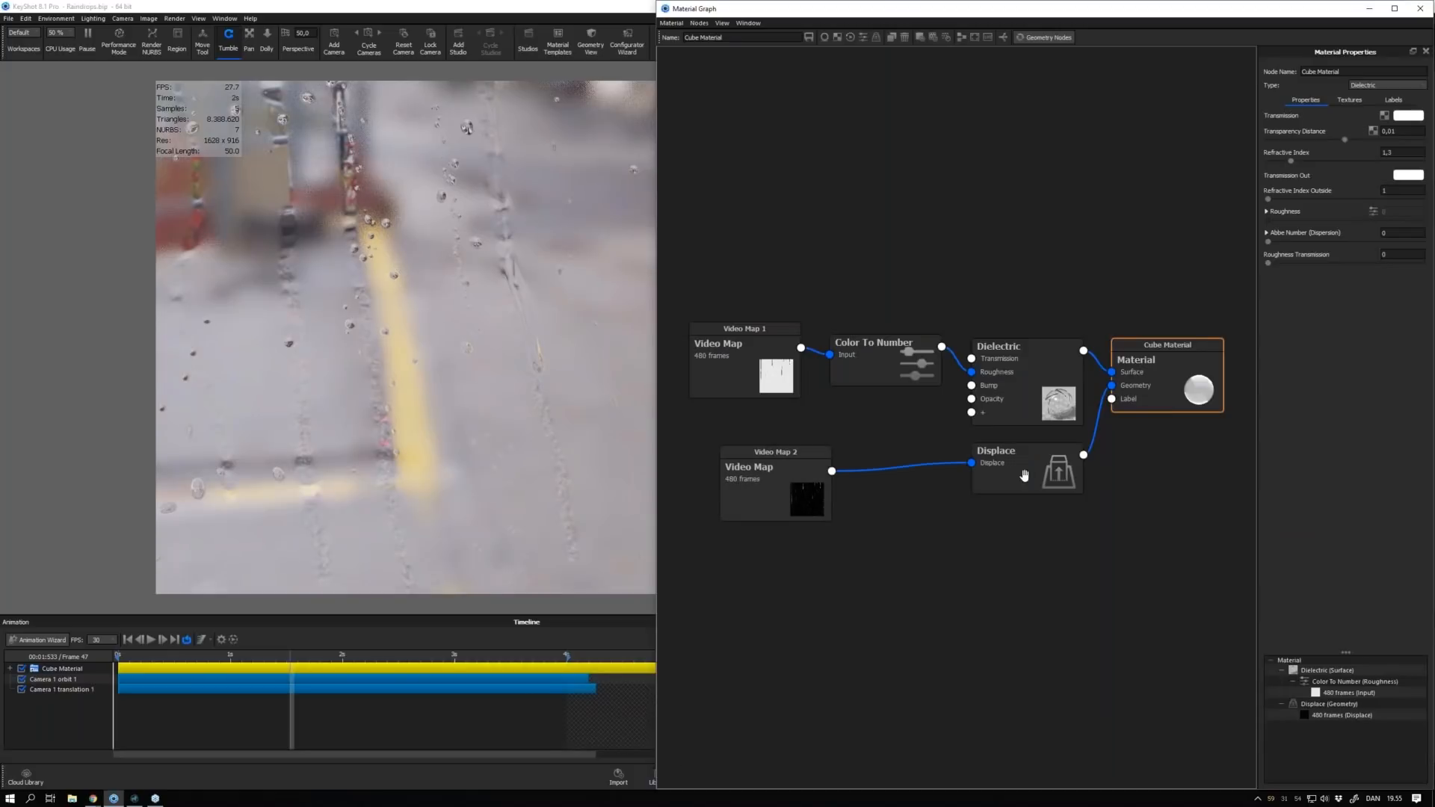
# Reposition the Video Map 2 and Displace nodes, show their settings, and preview the Displace output with the animation playing
pyautogui.moveTo(792, 491); pyautogui.dragTo(851, 499)
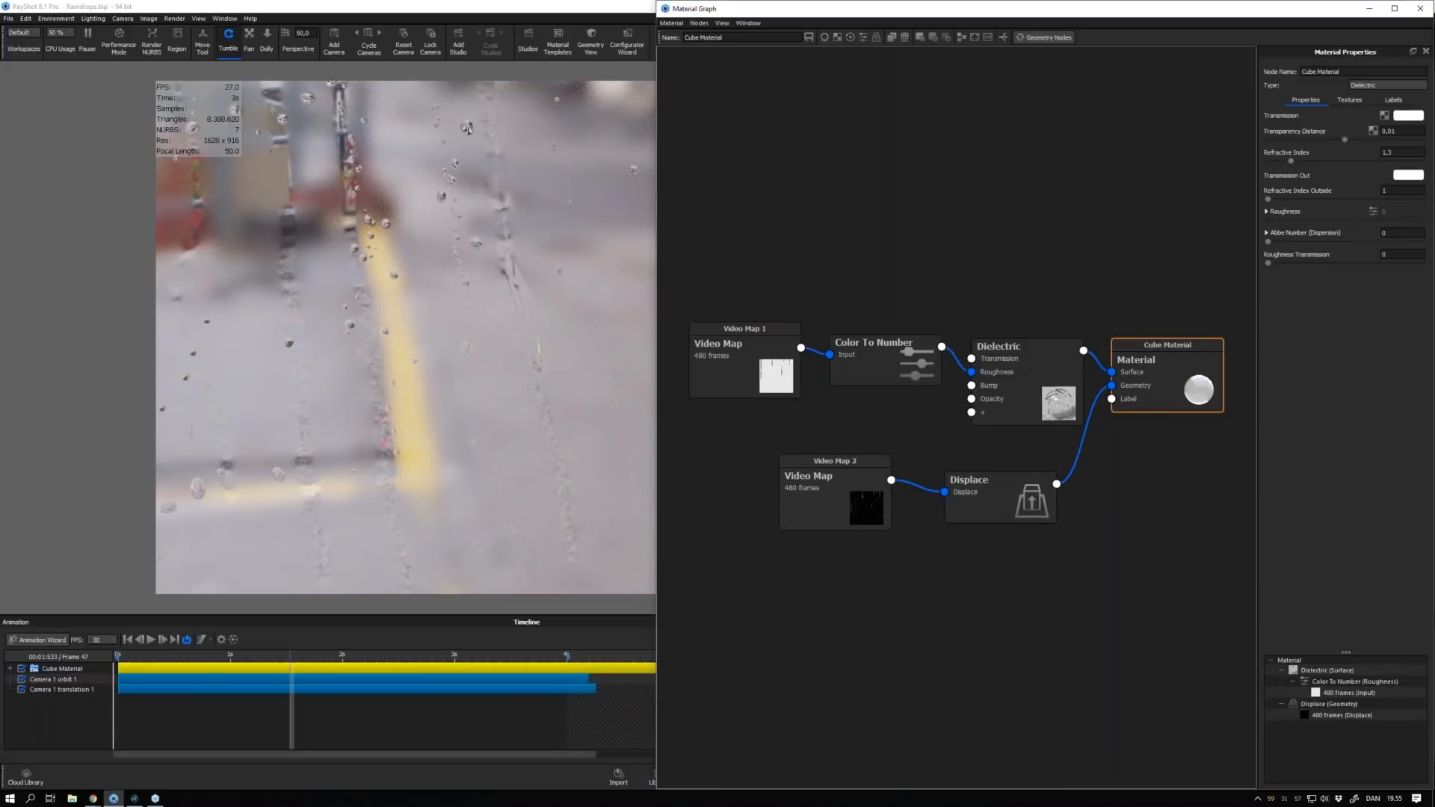
pyautogui.doubleClick(838, 496)
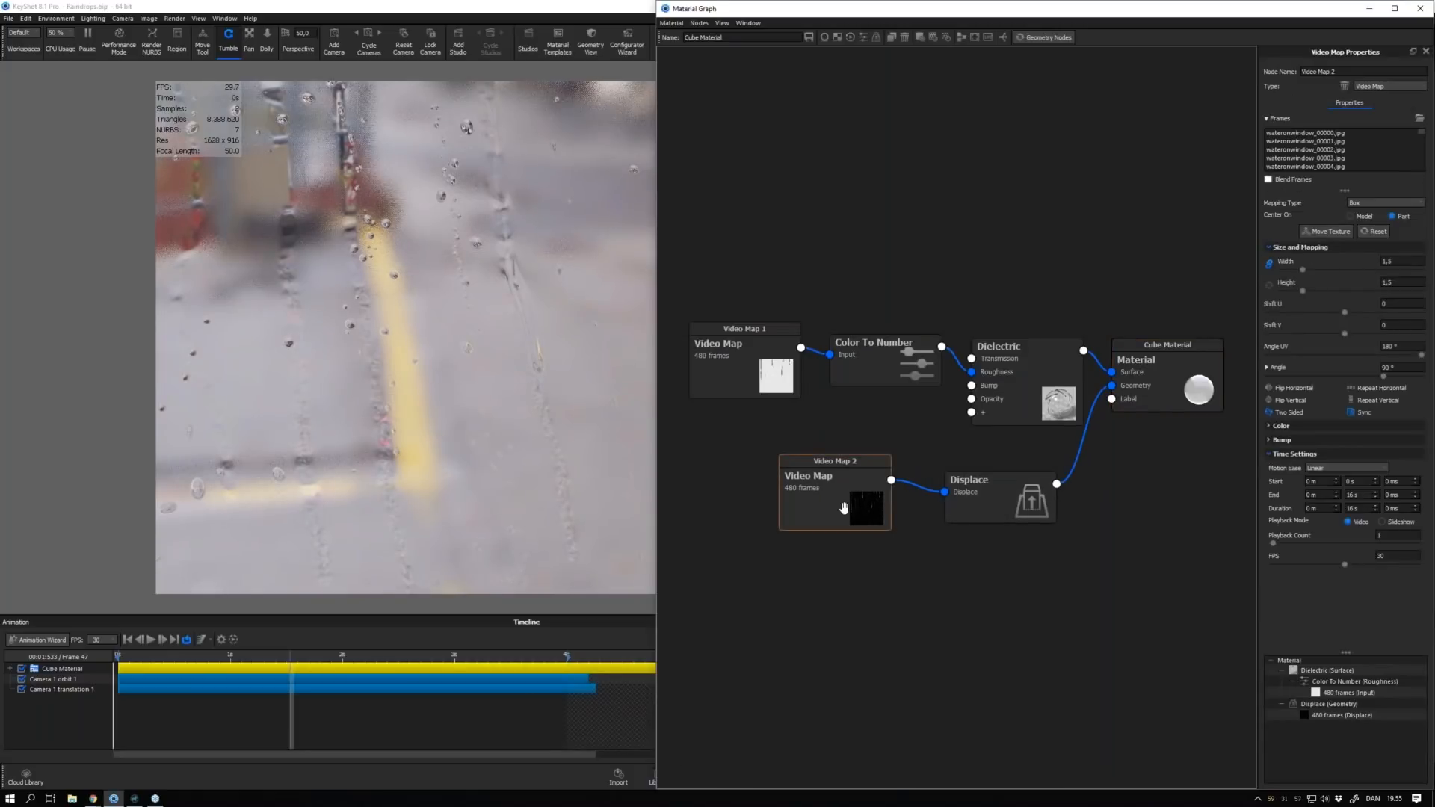
pyautogui.moveTo(988, 497); pyautogui.dragTo(980, 504)
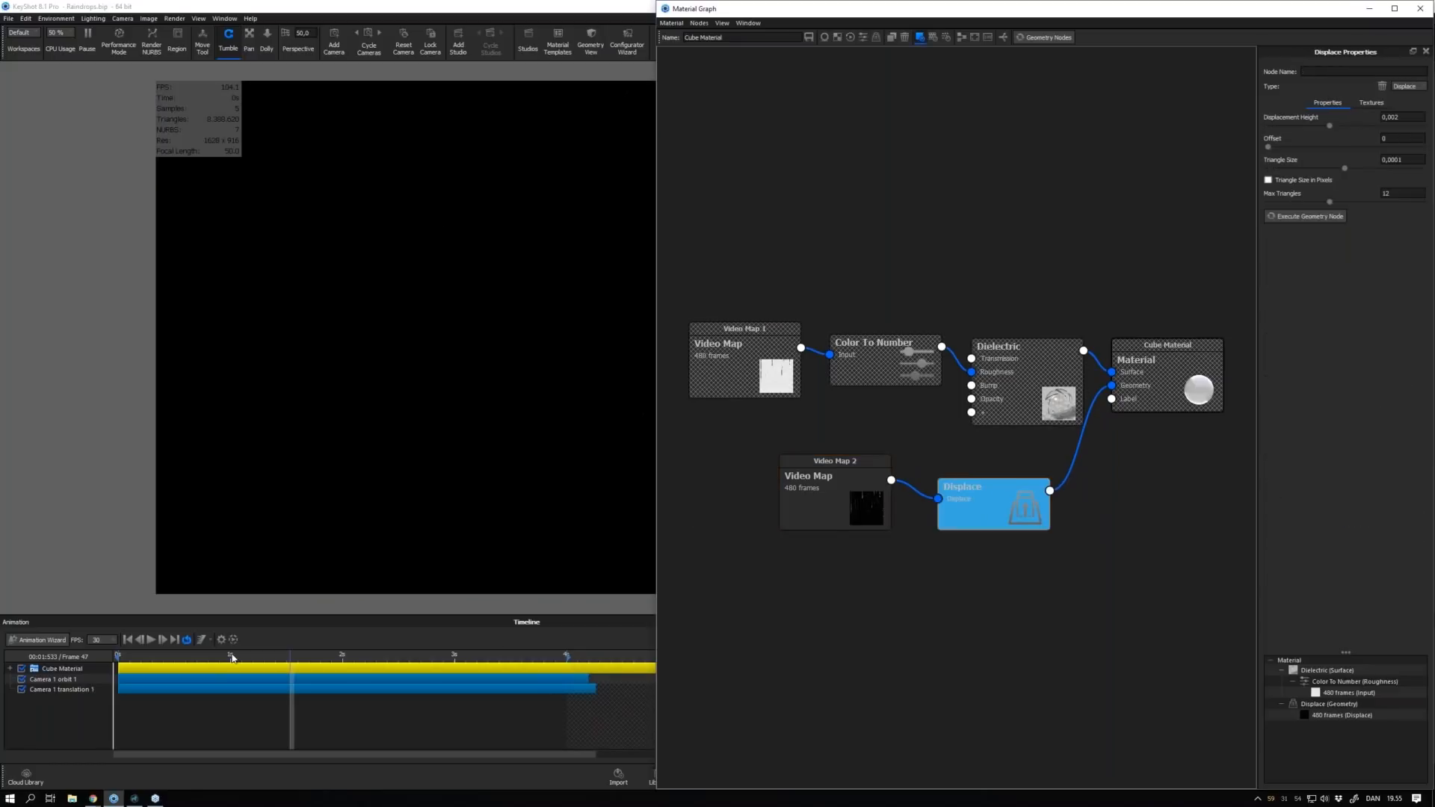
pyautogui.click(228, 662)
pyautogui.press('space')
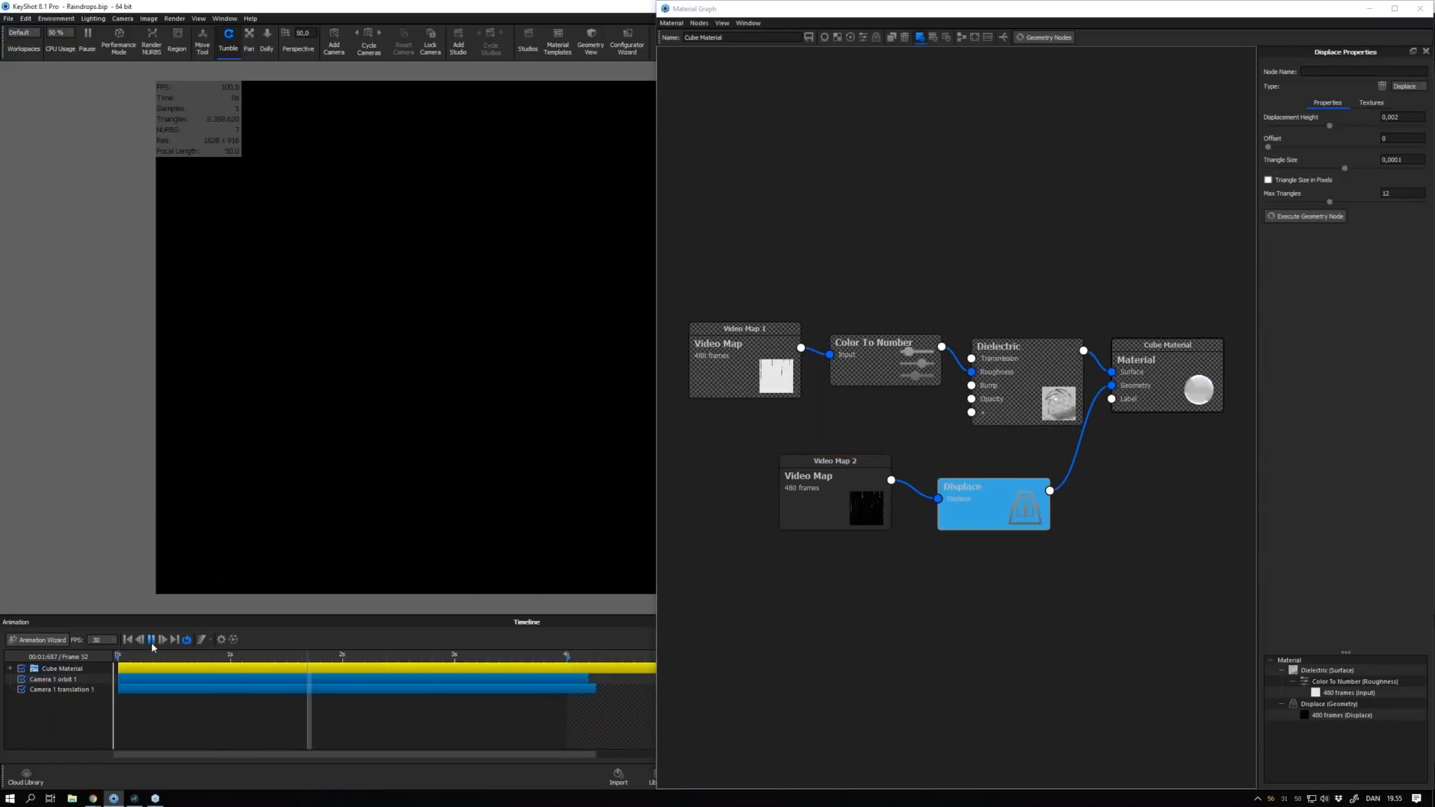
pyautogui.click(916, 440)
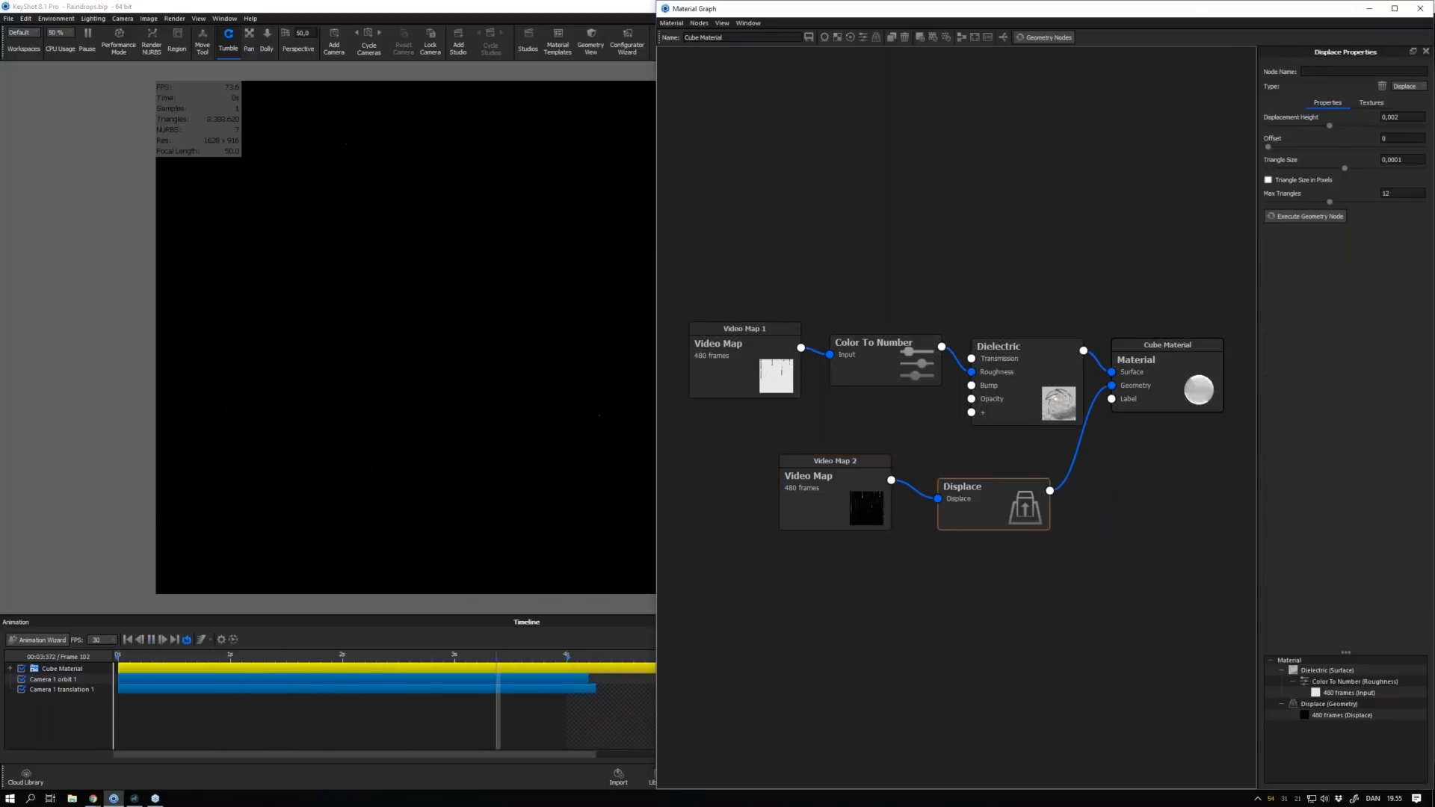
# Preview the Video Map 2 node in a wider viewport, then pause the animation and the real-time rendering
pyautogui.click(843, 499)
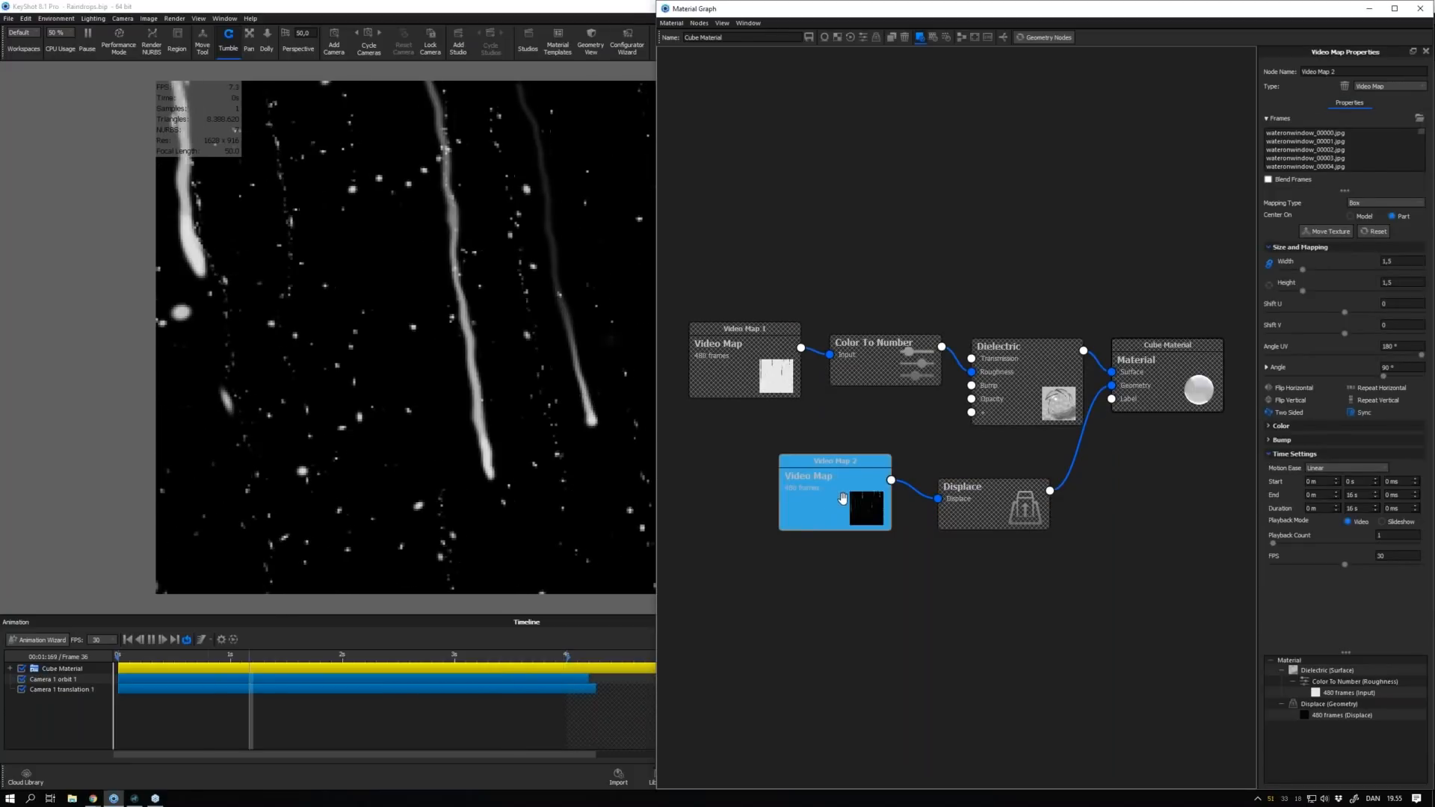
pyautogui.scroll(-4, 397, 351)
pyautogui.moveTo(657, 421); pyautogui.dragTo(747, 415)
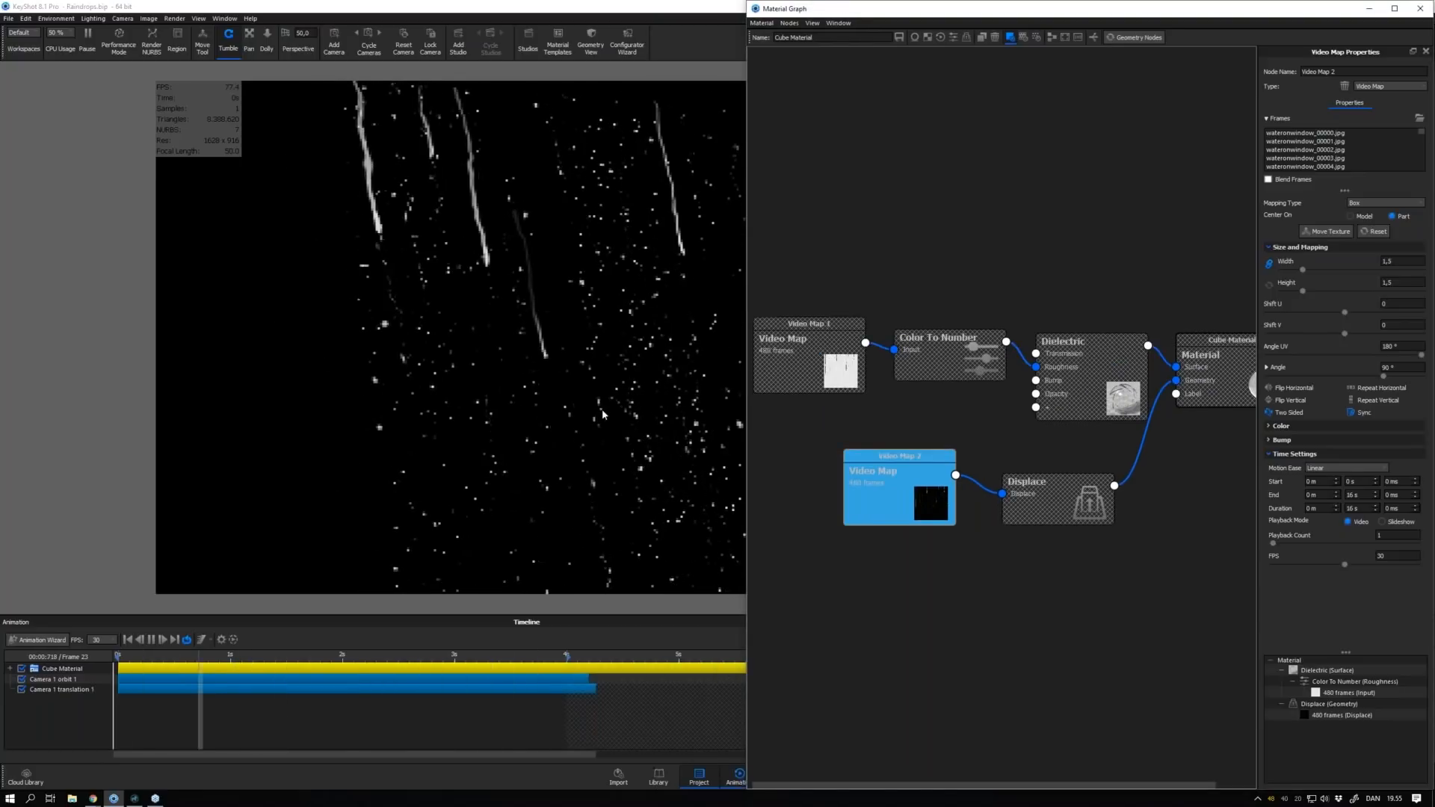
pyautogui.click(161, 642)
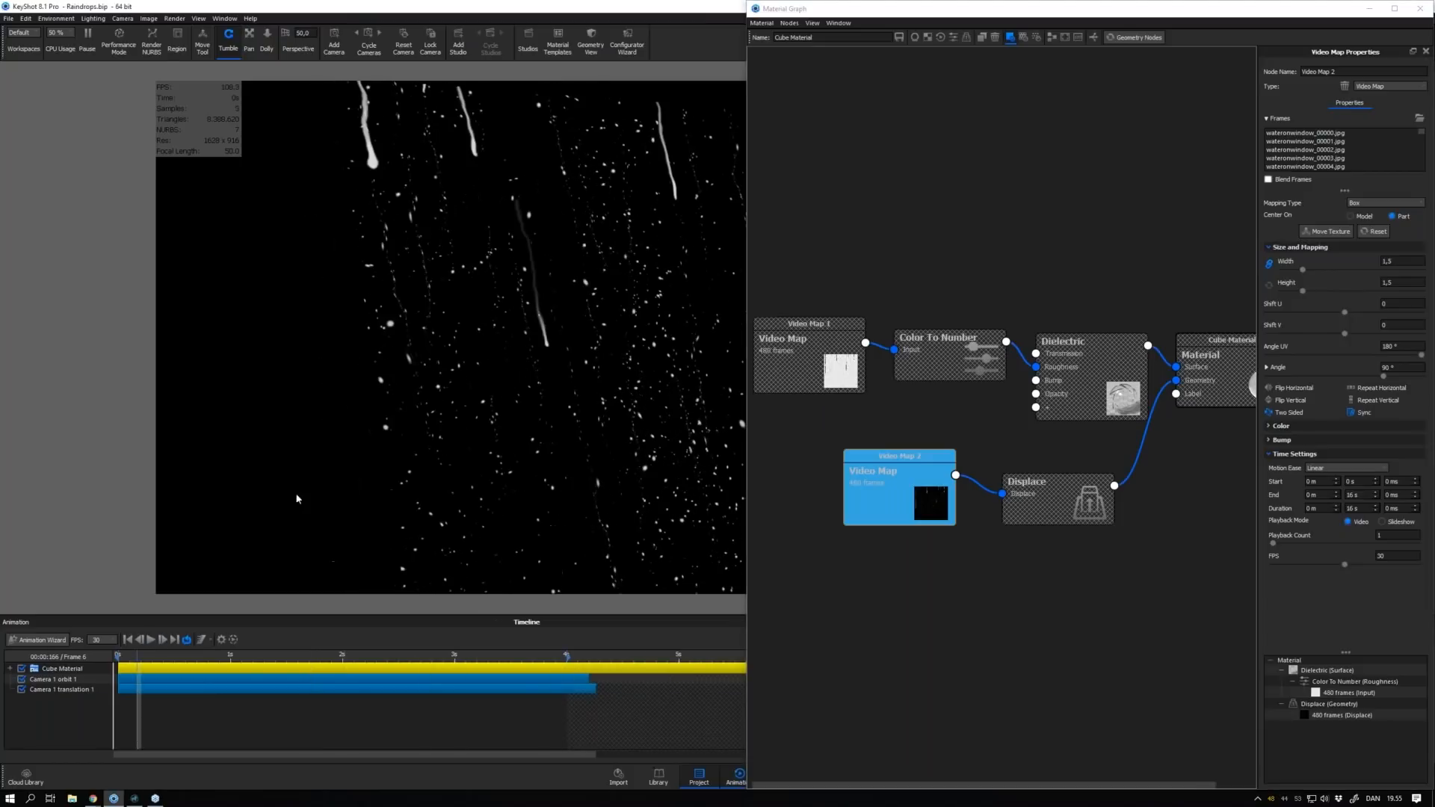
pyautogui.click(87, 39)
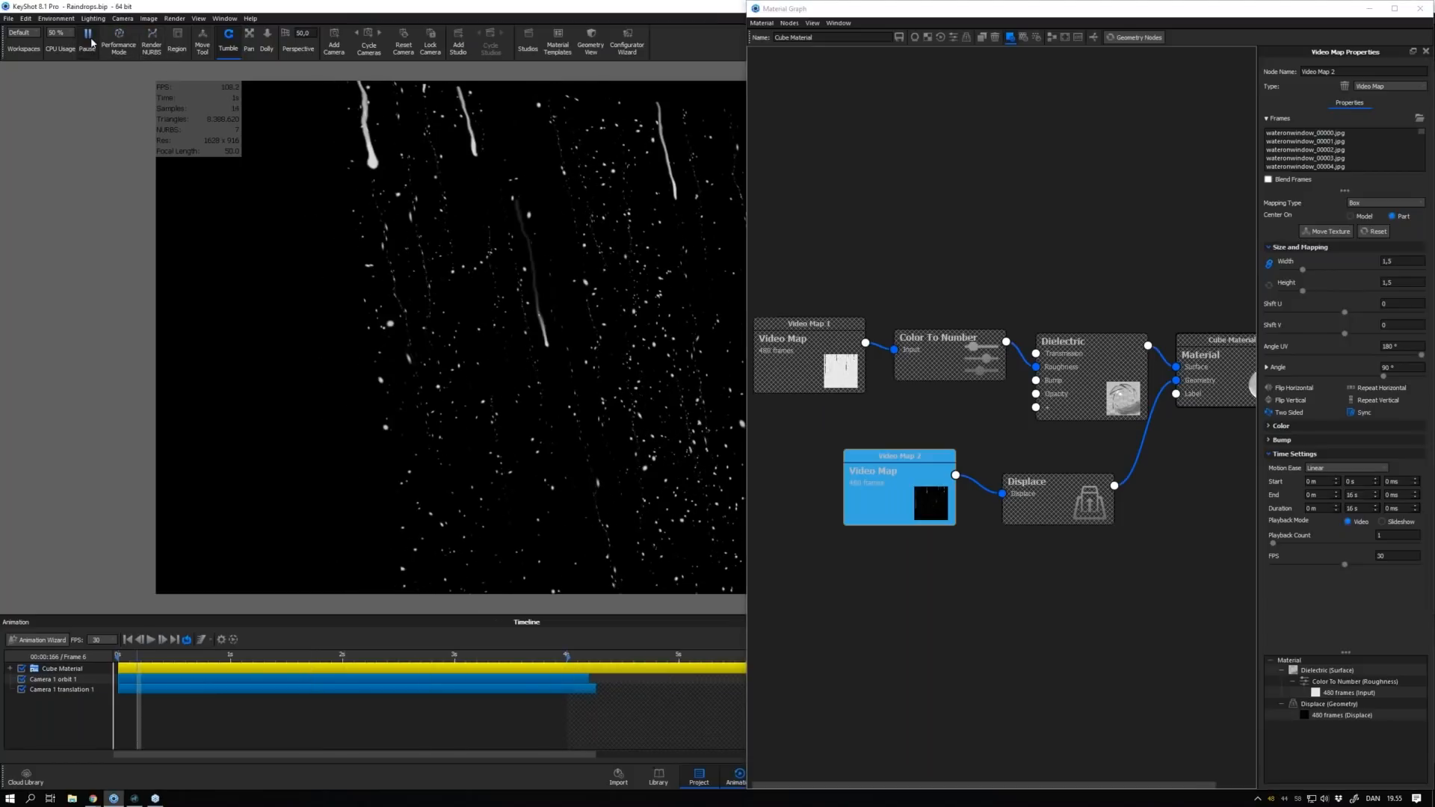
# Switch to the Webinar Displacement deck in Google Slides and present it from the Q&A slide 29
pyautogui.click(92, 799)
pyautogui.scroll(-5, 75, 658)
pyautogui.click(84, 684)
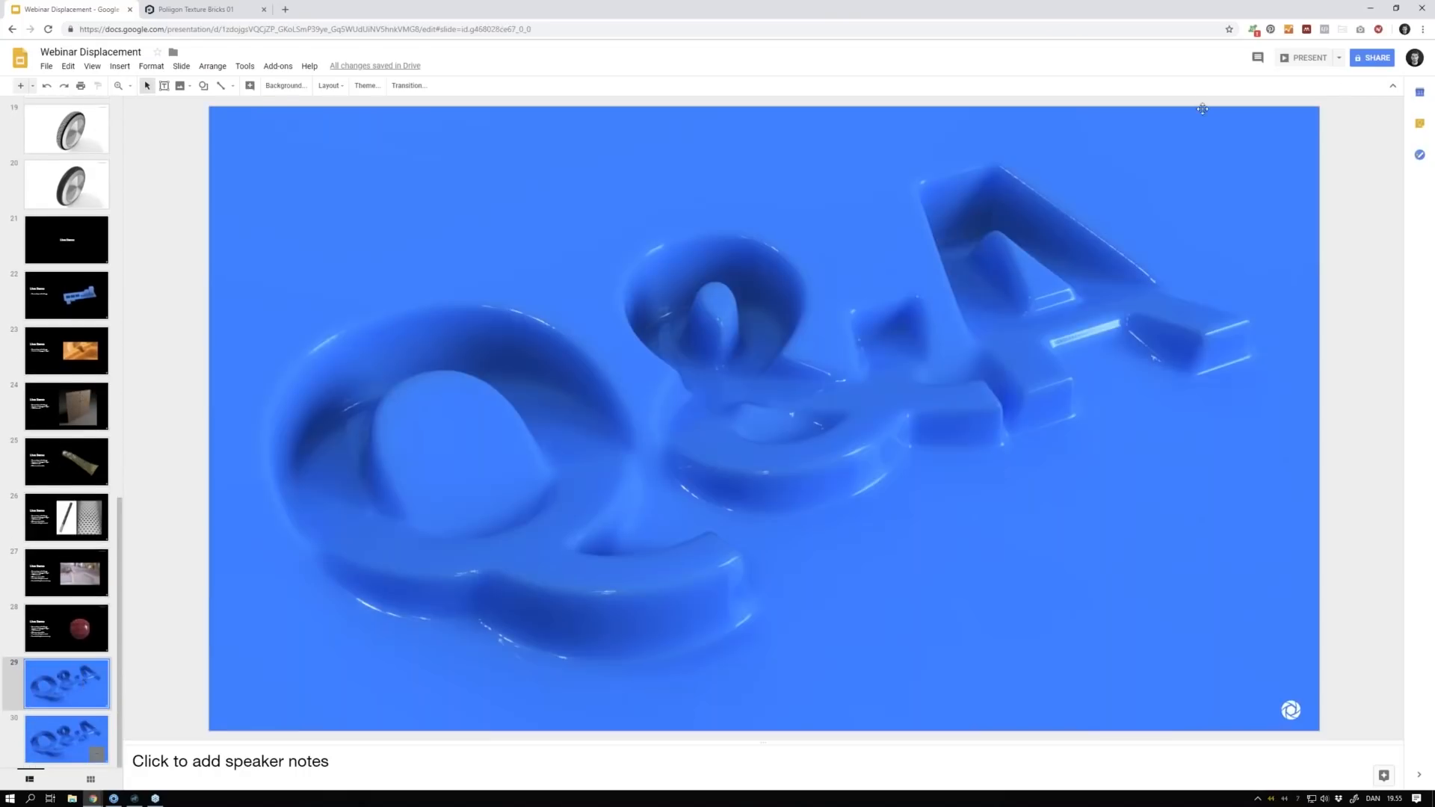
pyautogui.click(1317, 63)
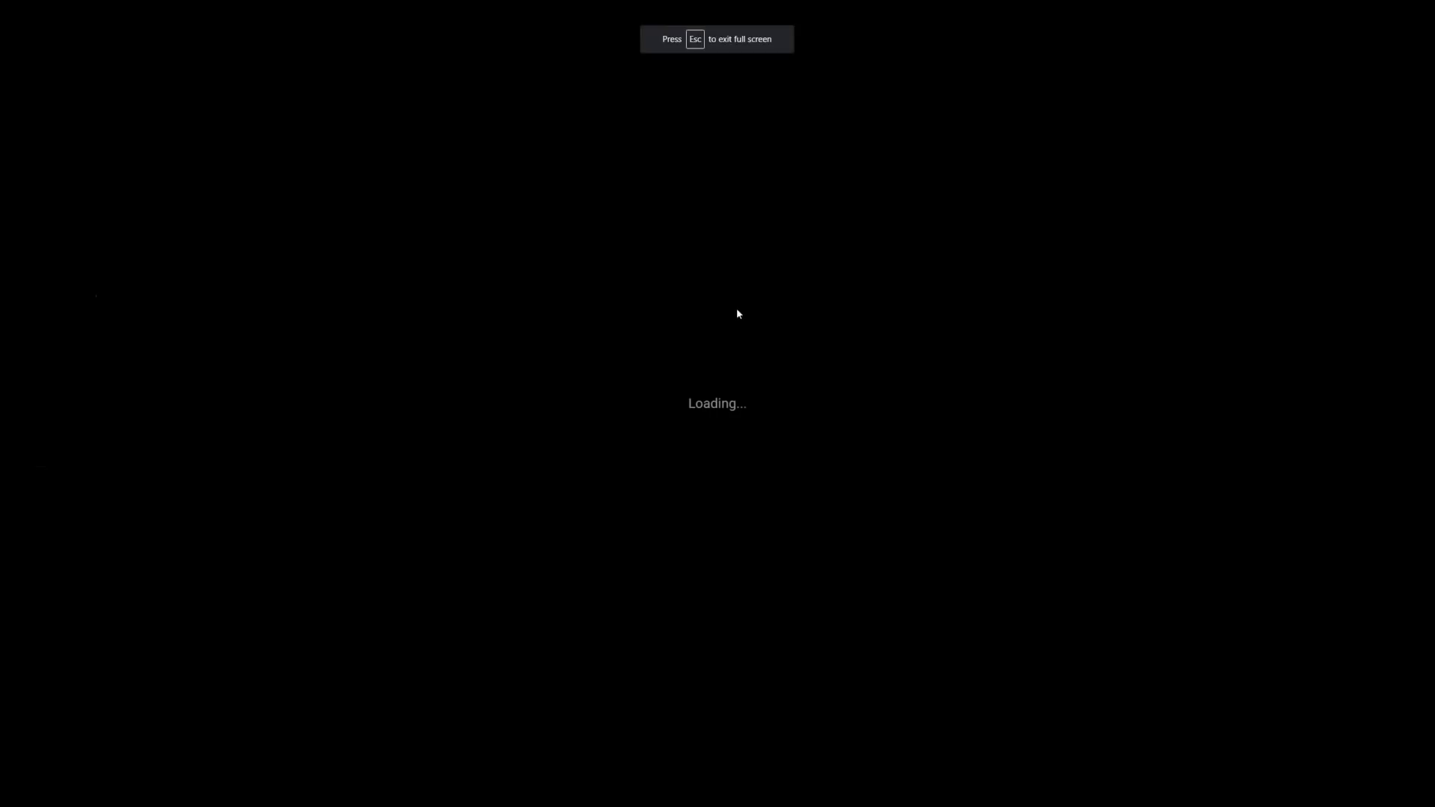